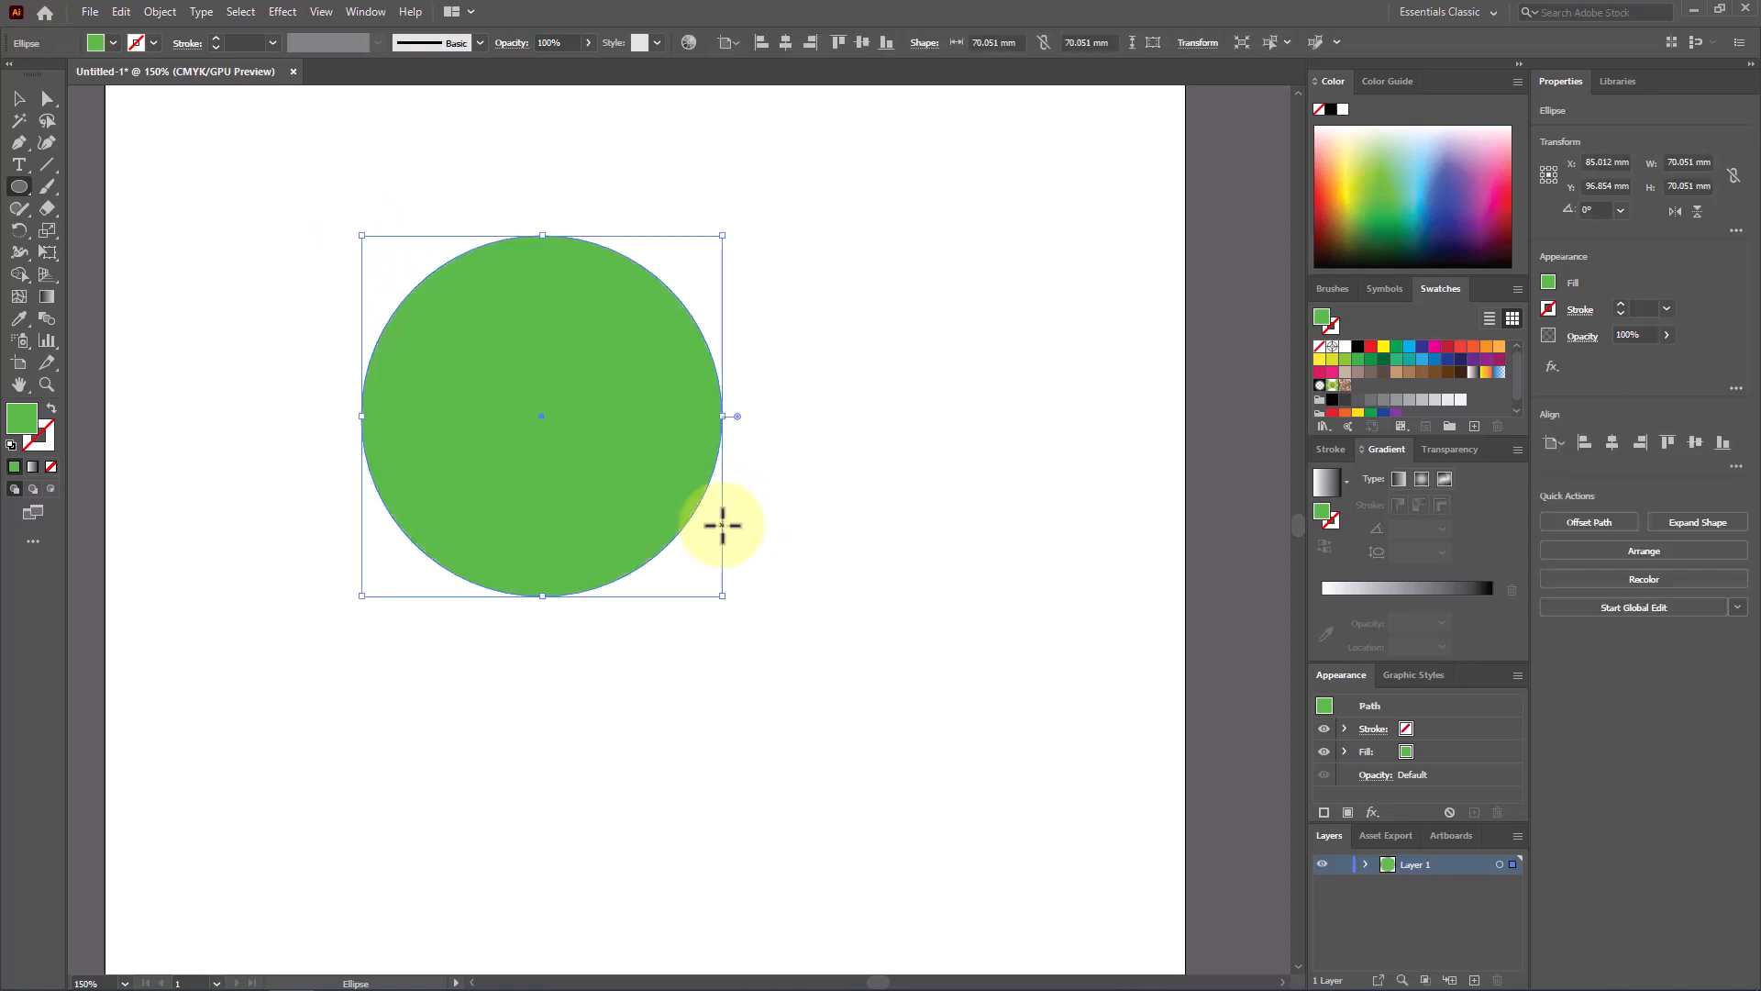
# Recolor the circle's fill to pale yellow and move it slightly down and to the left on the artboard
pyautogui.click(1348, 169)
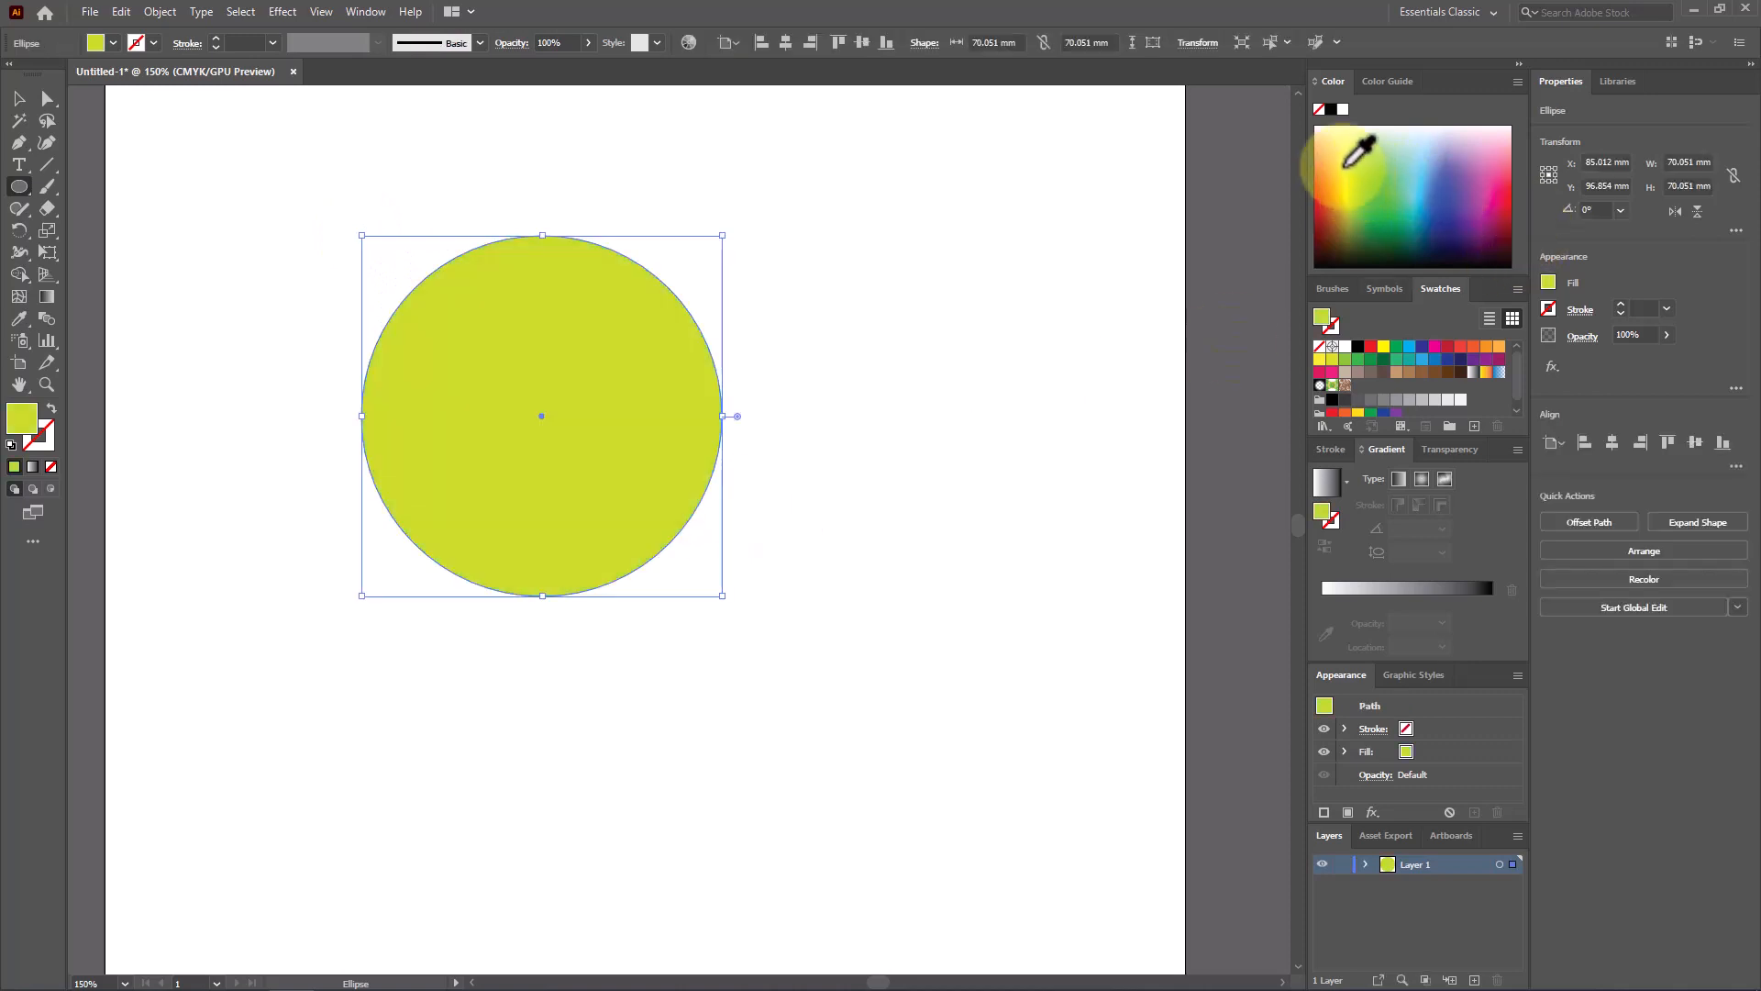
pyautogui.click(1346, 169)
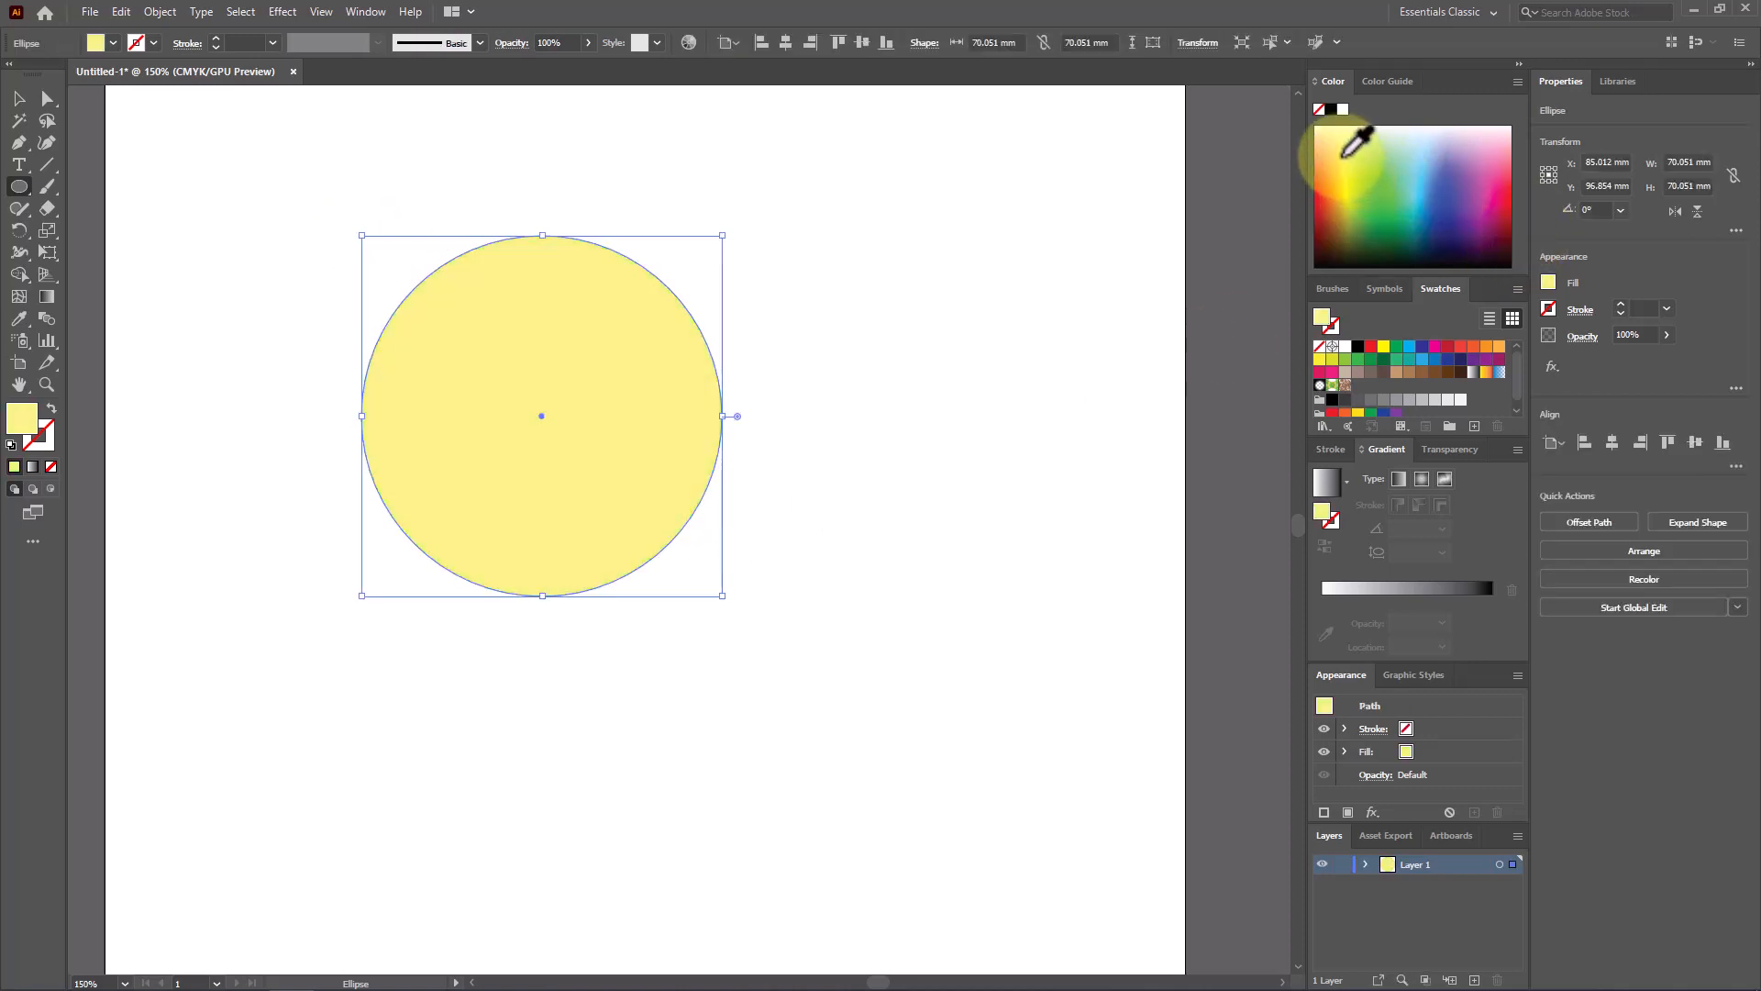
pyautogui.press('v')
pyautogui.moveTo(652, 374); pyautogui.dragTo(627, 412)
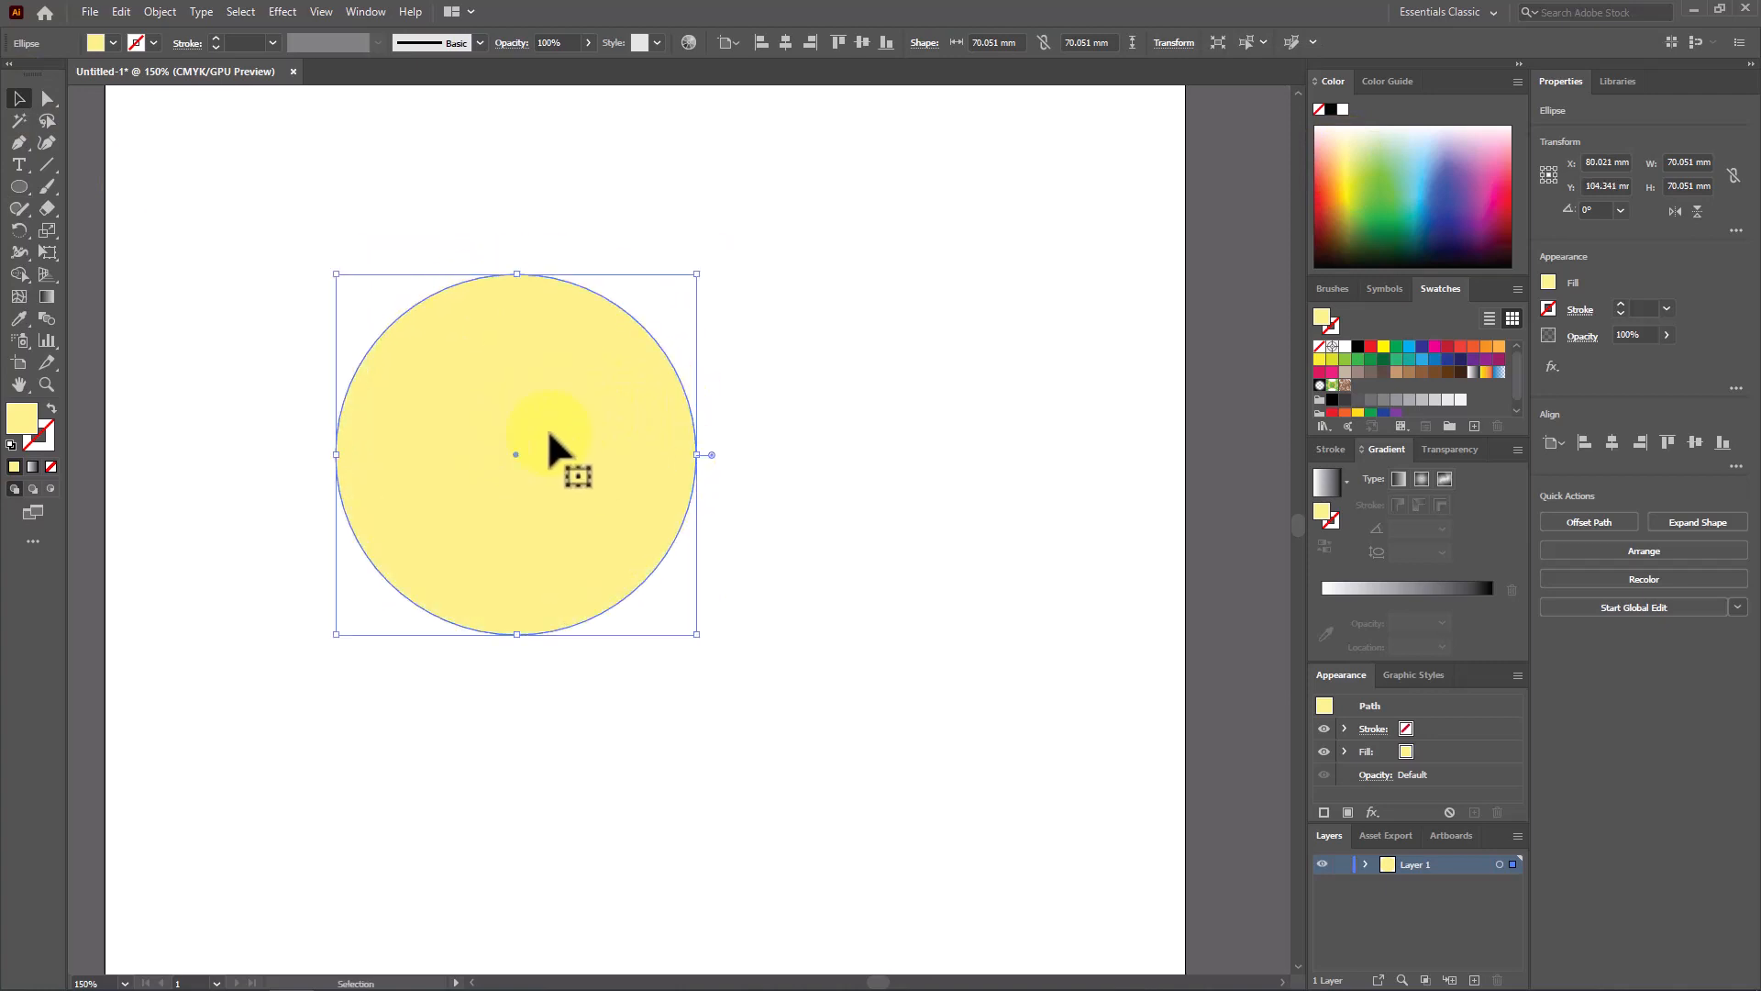
# Open the Illustrator Drop Shadow effect for the circle and place its settings dialog clear of the shape
pyautogui.click(288, 13)
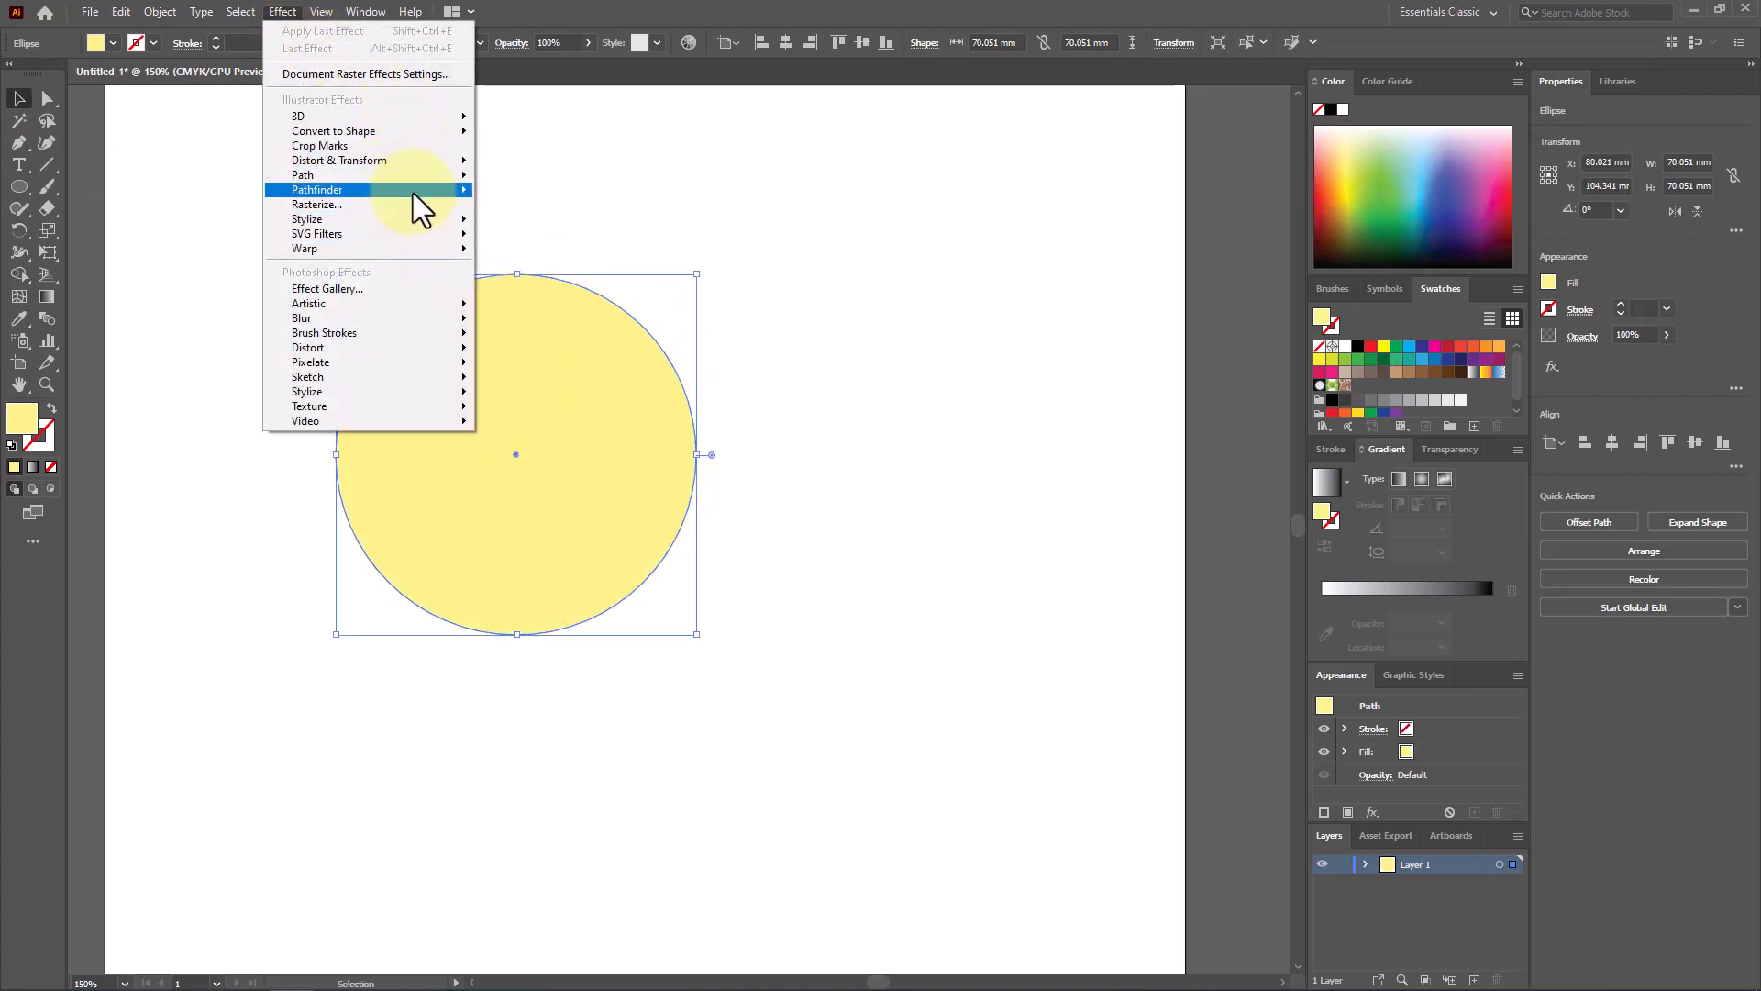
pyautogui.moveTo(416, 162)
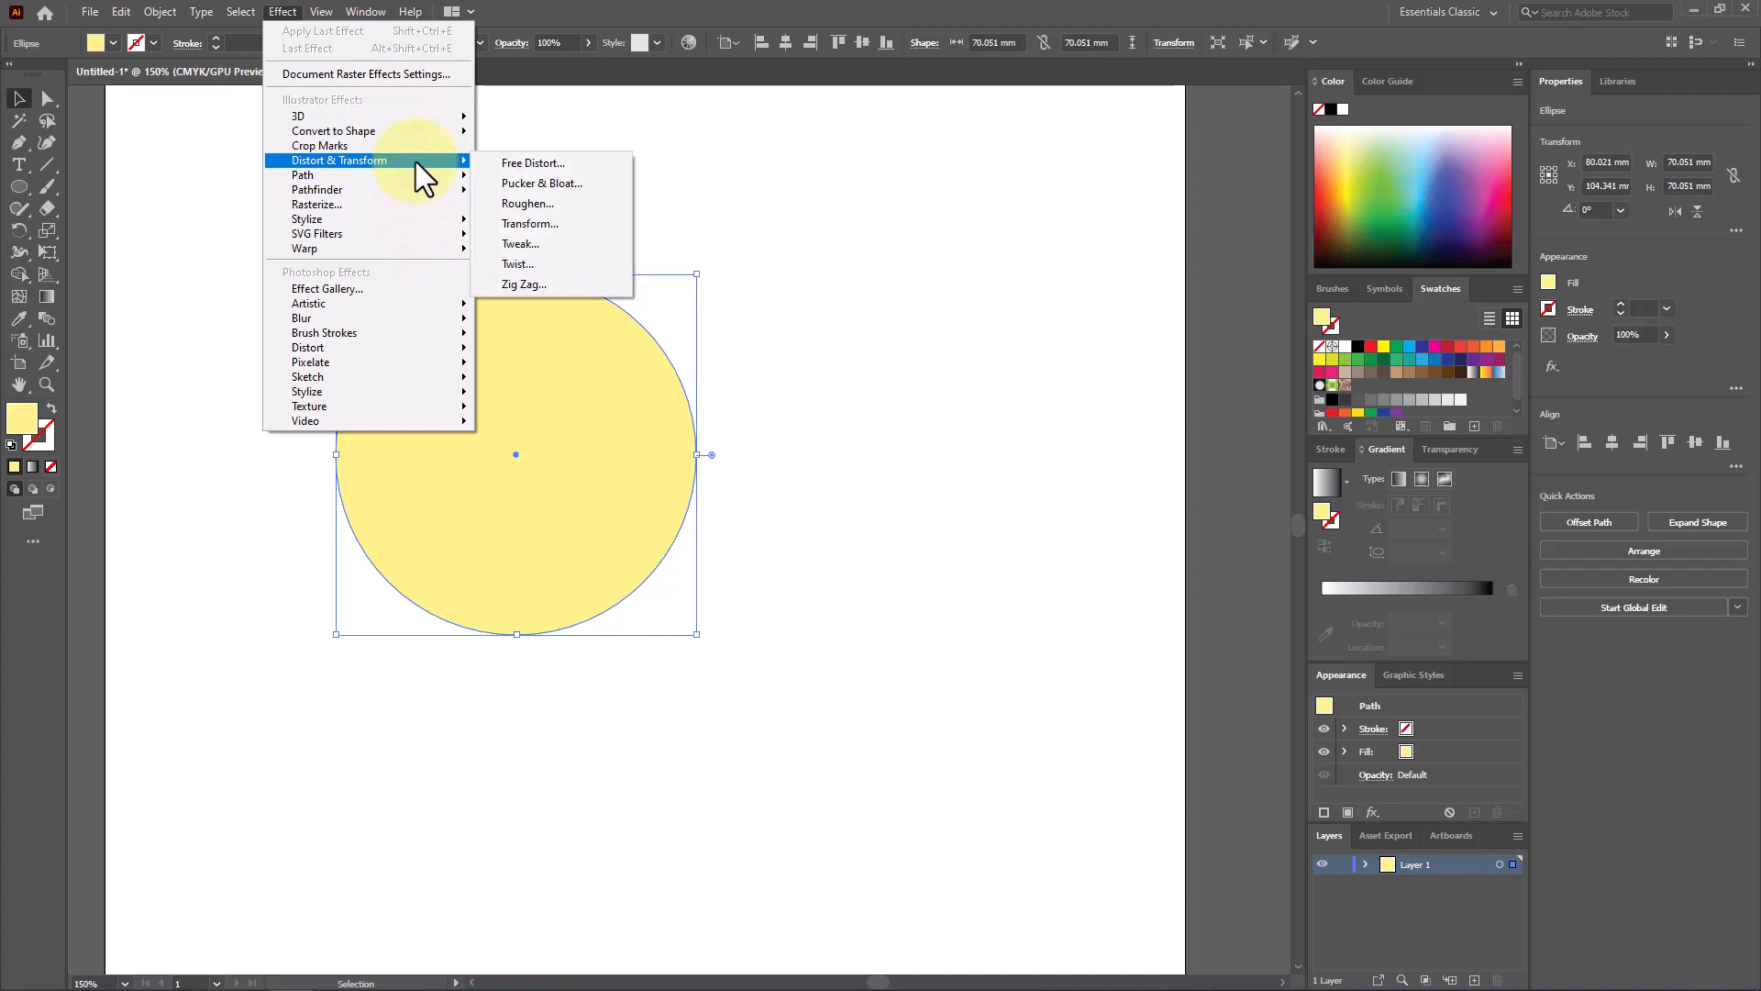
pyautogui.moveTo(398, 223)
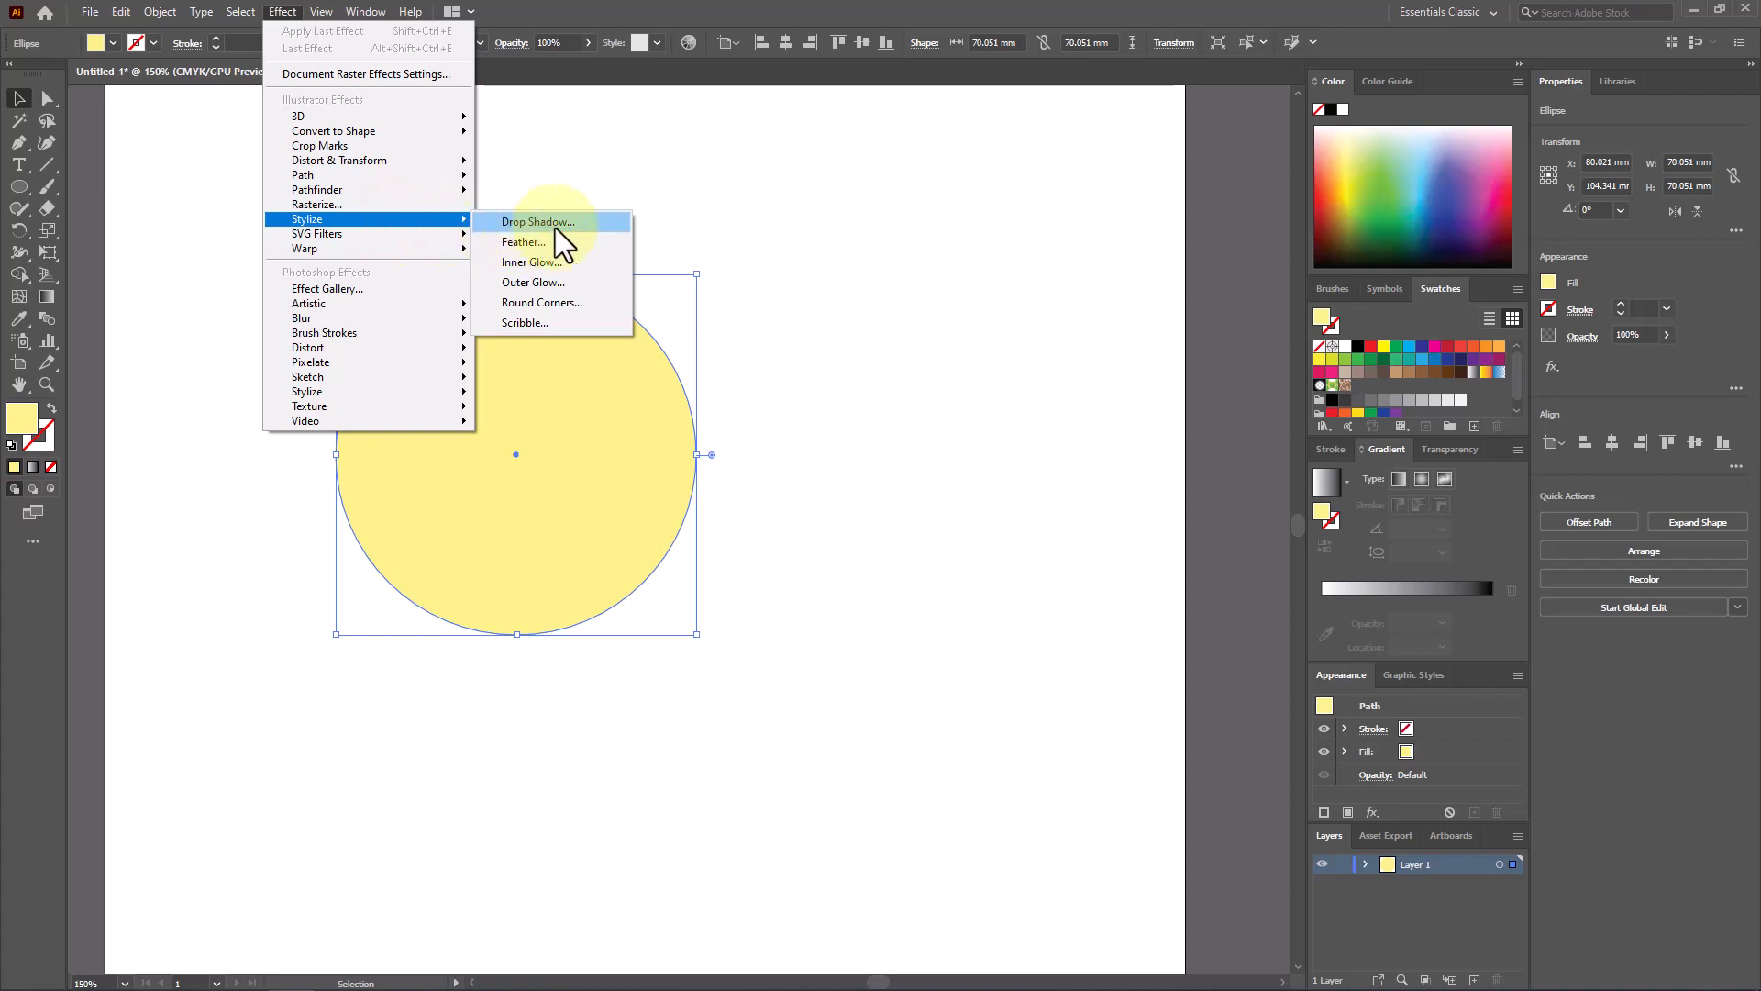
pyautogui.click(578, 226)
pyautogui.moveTo(910, 168); pyautogui.dragTo(947, 193)
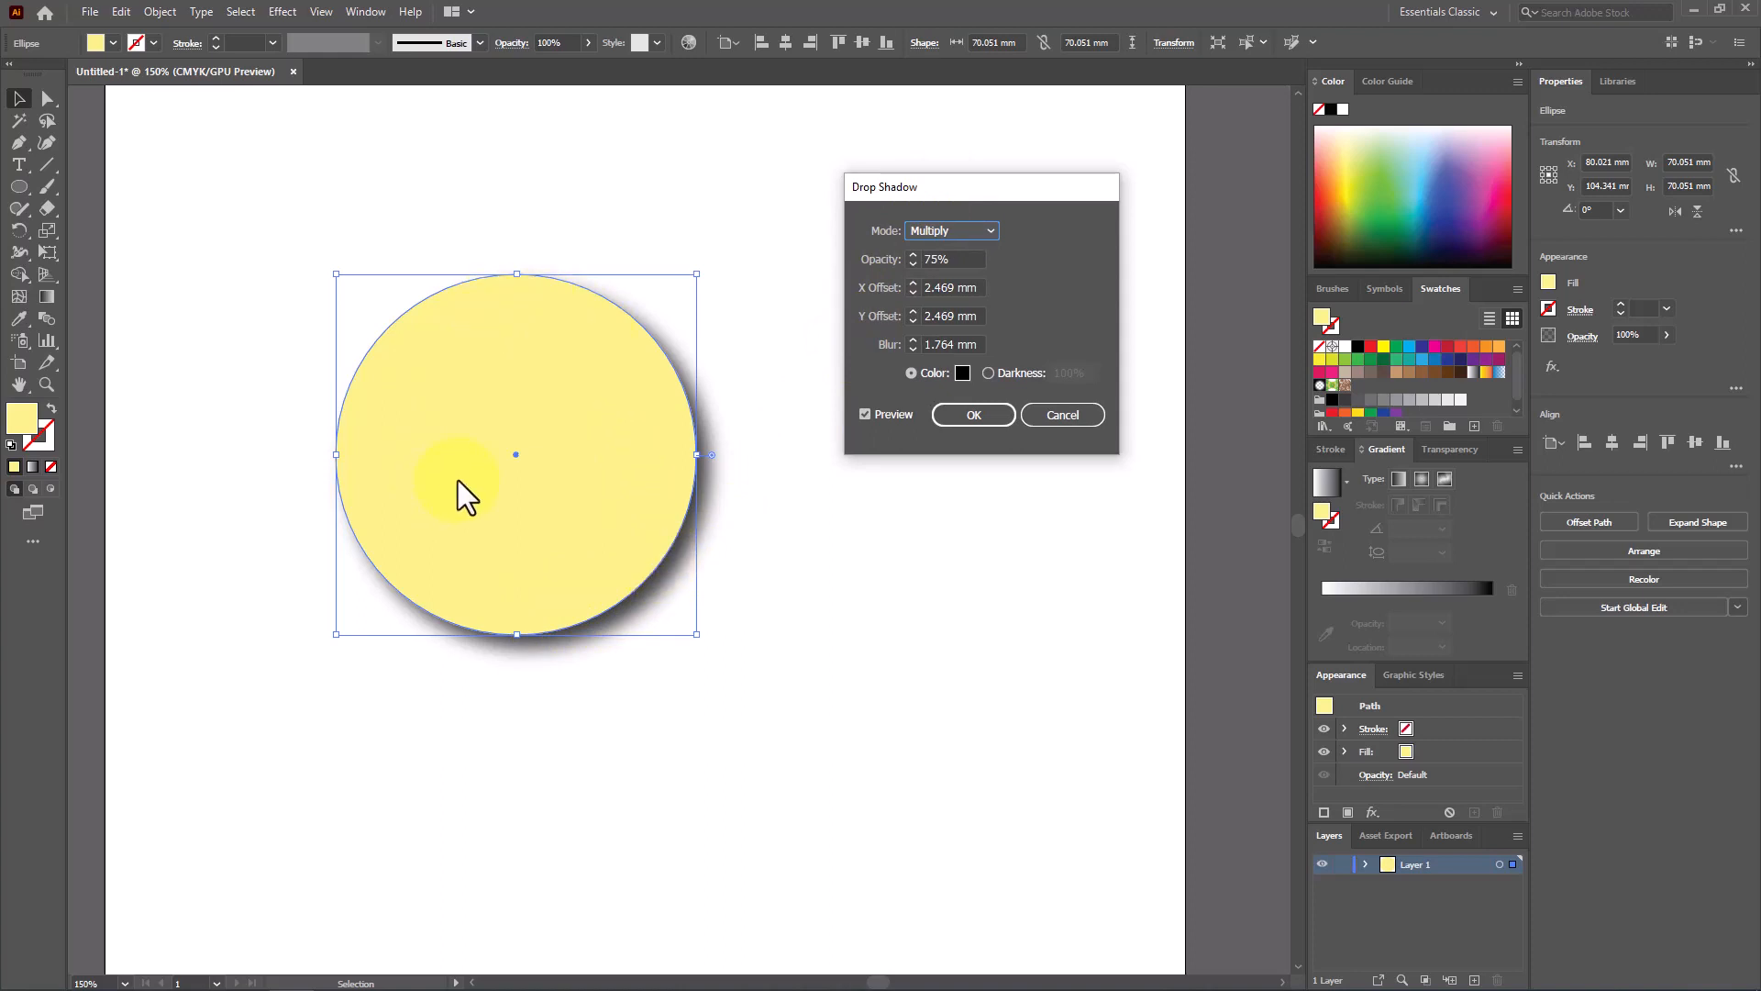
# Try the Screen and Soft Light blend modes for the drop shadow and set the mode to Normal
pyautogui.click(972, 231)
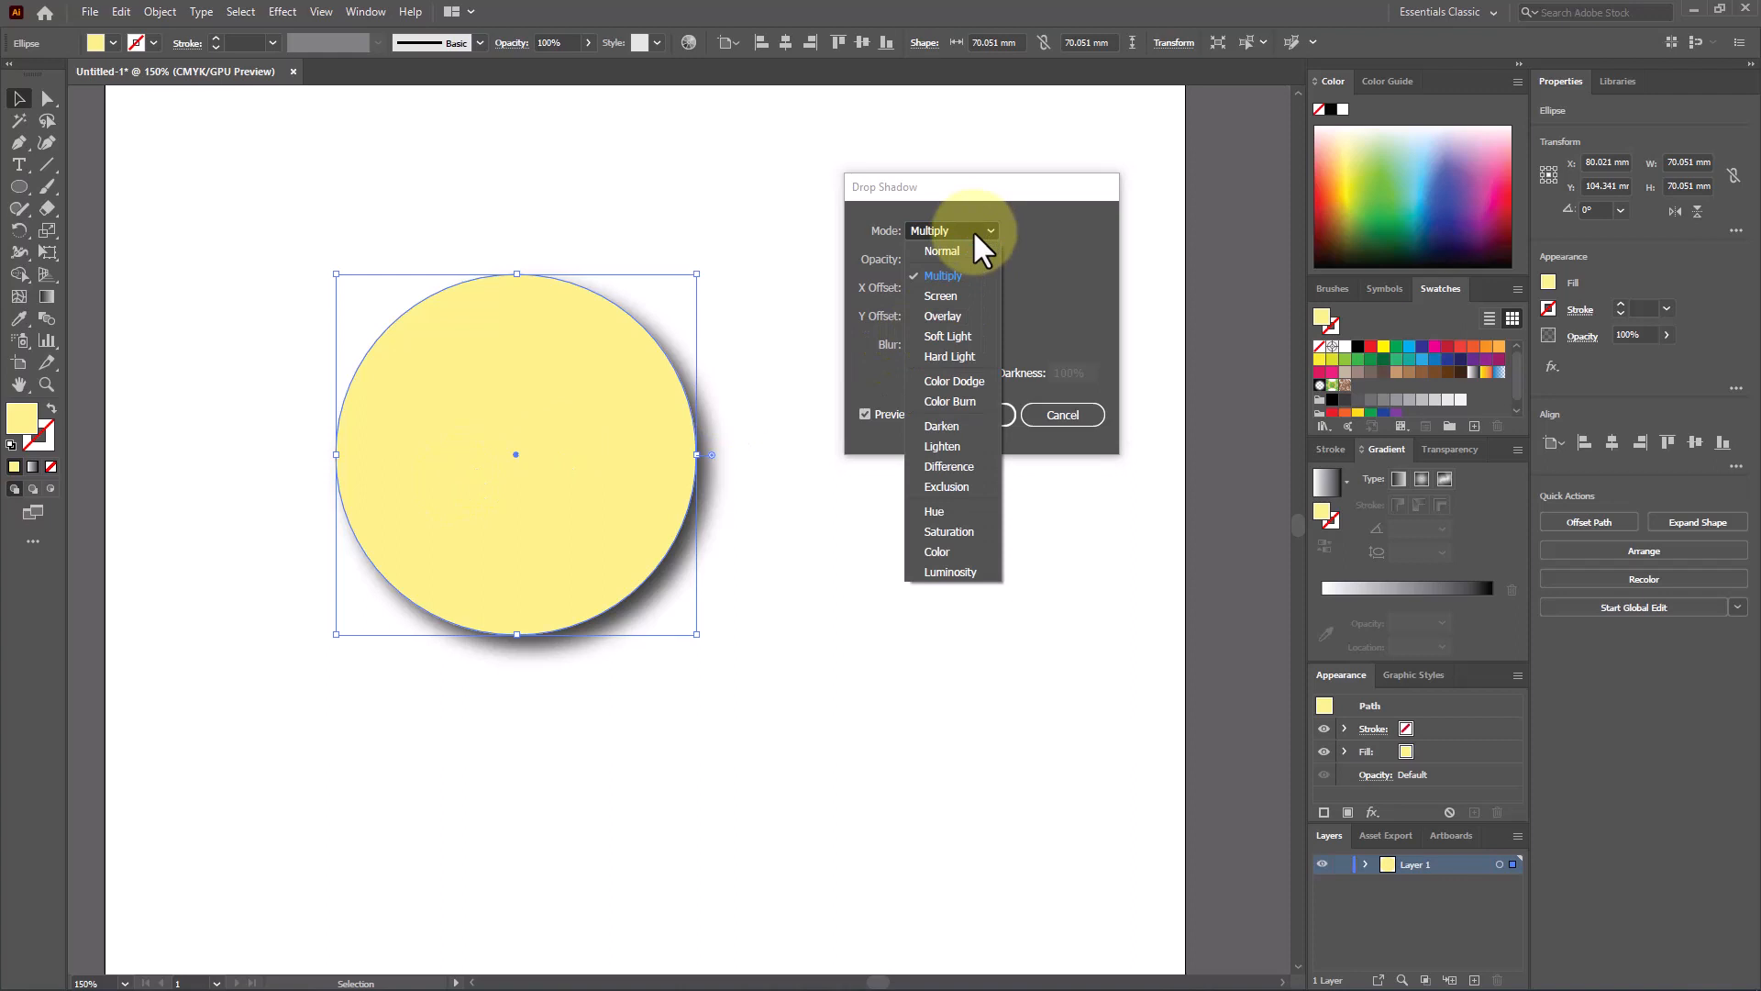
pyautogui.click(965, 295)
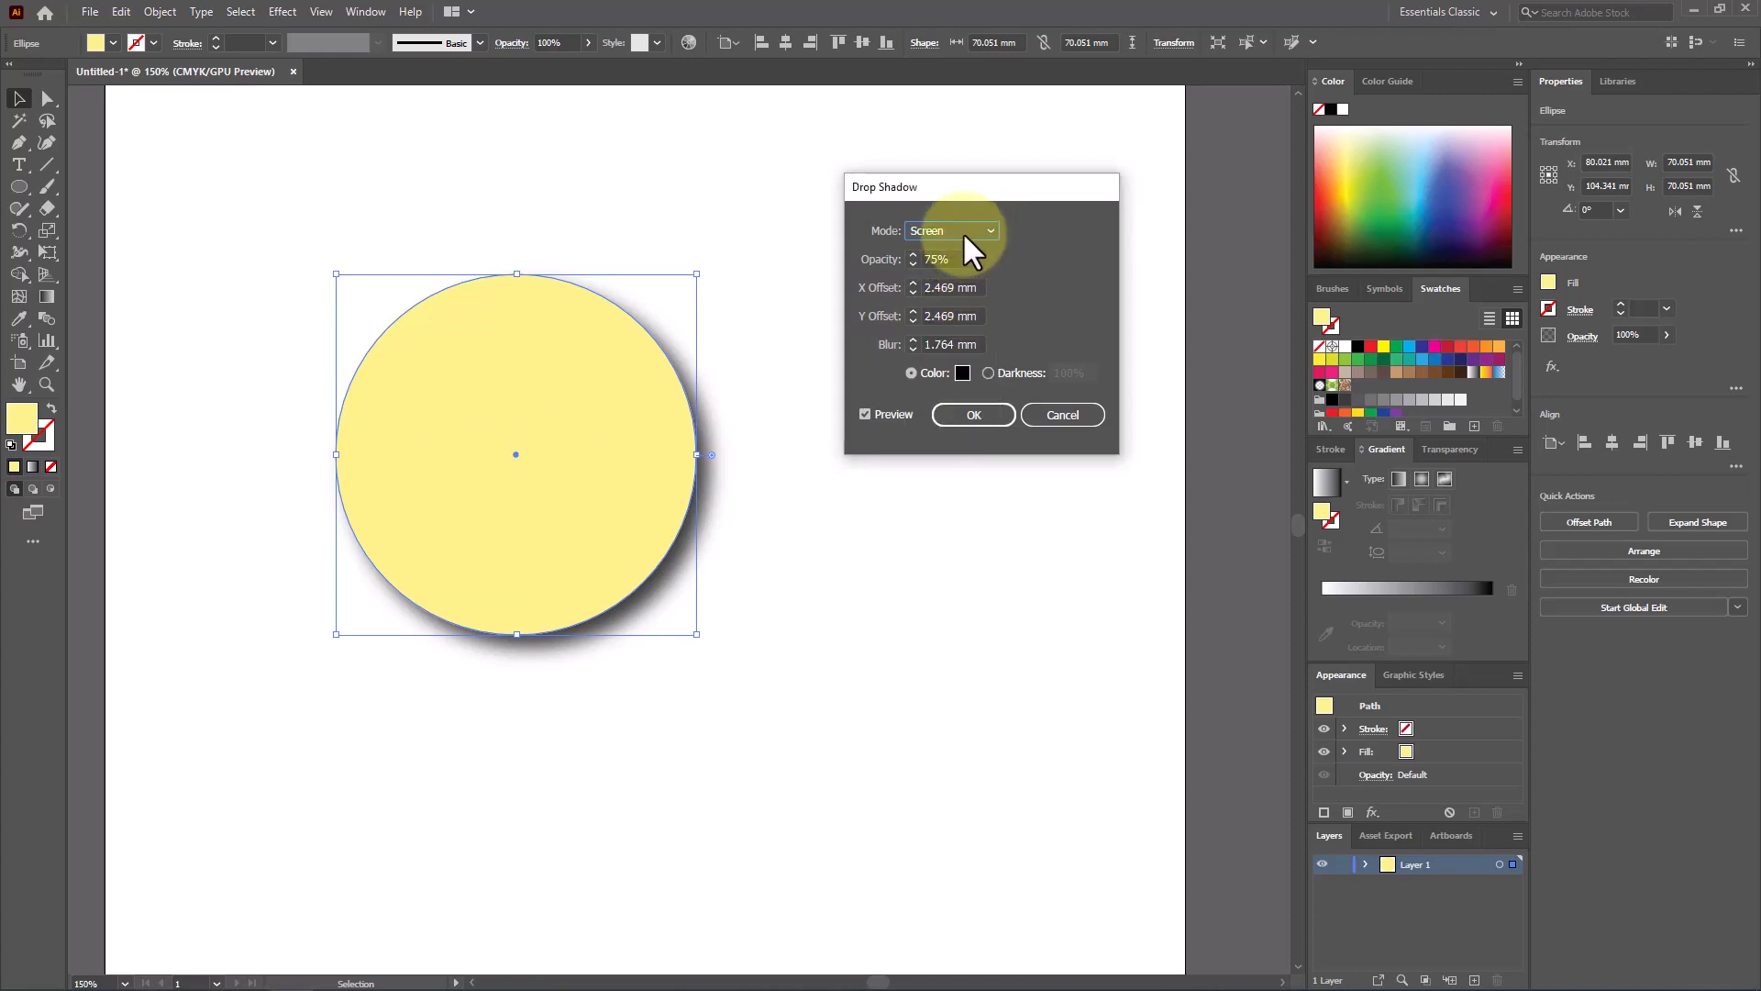
pyautogui.click(961, 231)
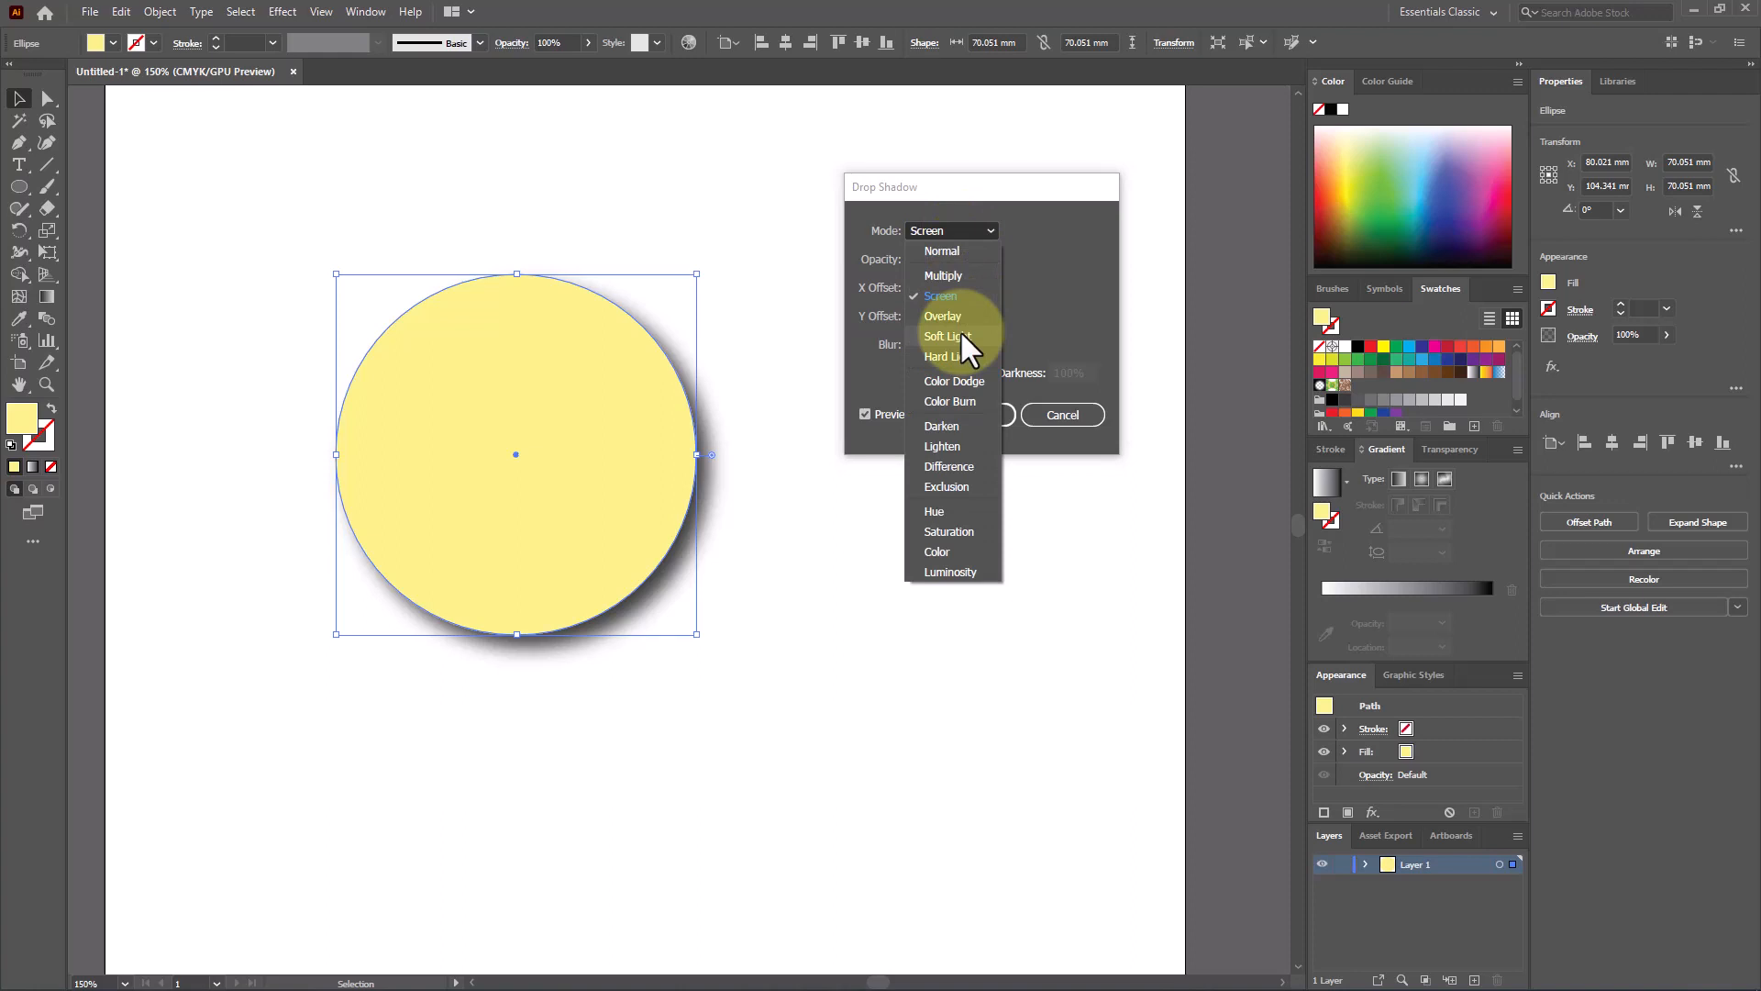
pyautogui.click(960, 332)
pyautogui.click(956, 233)
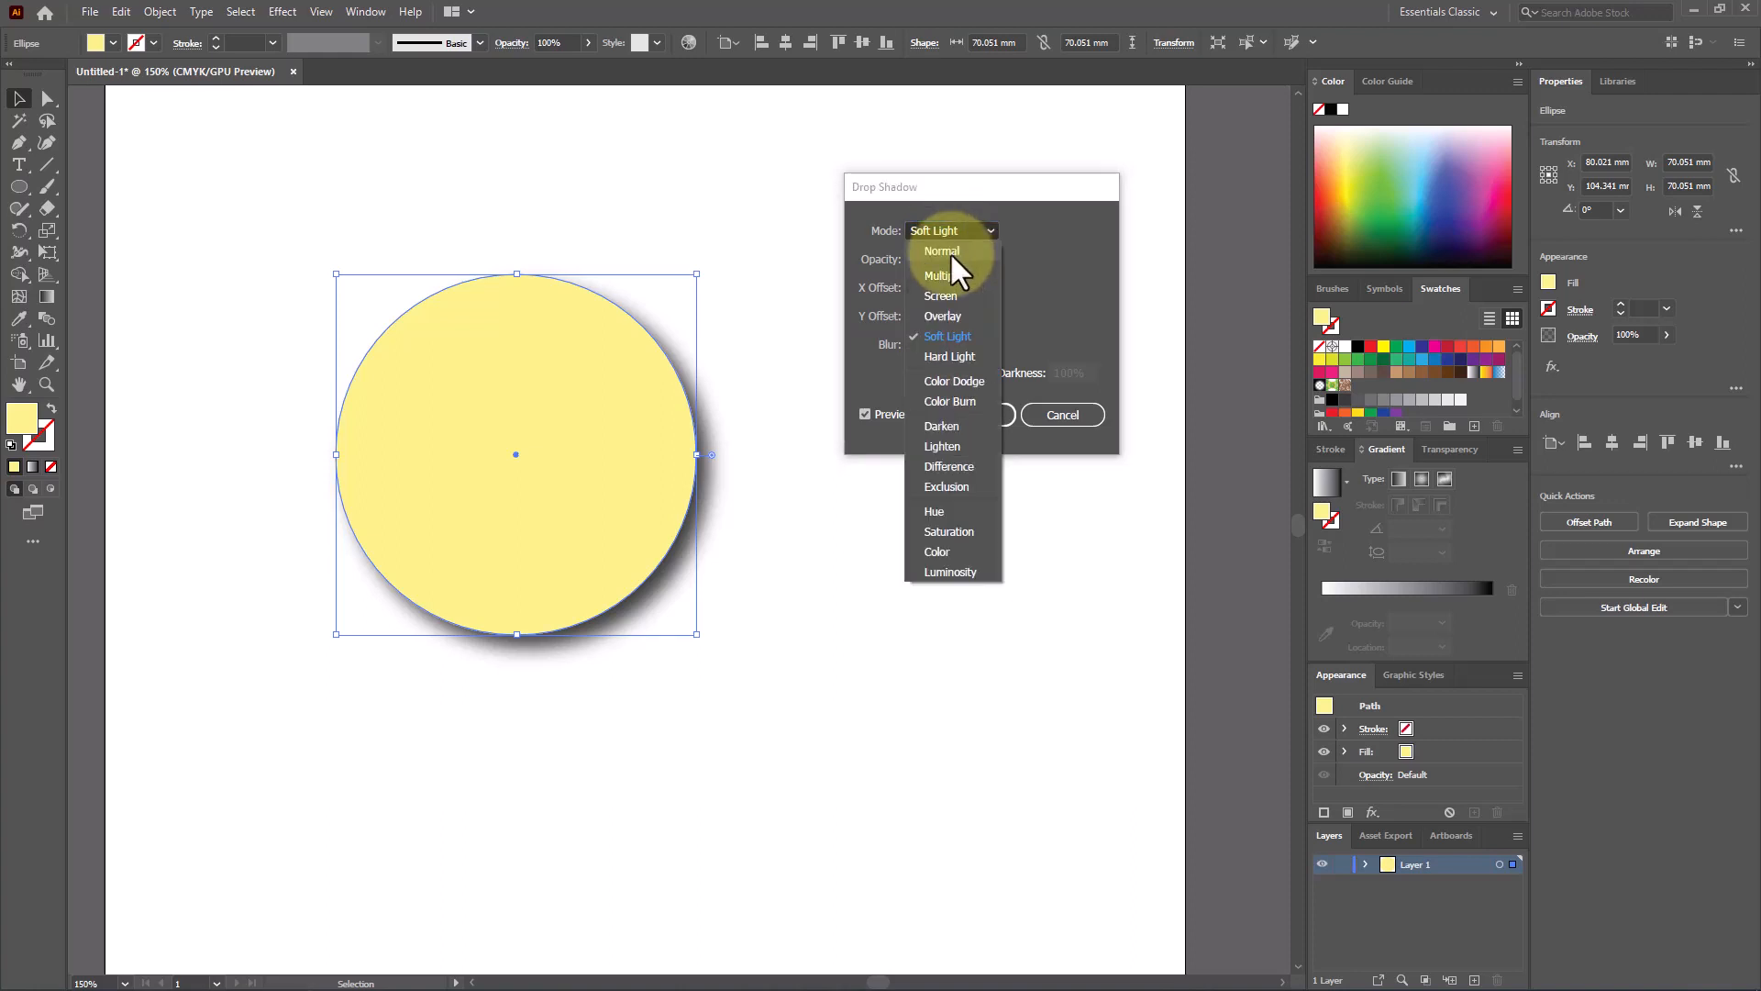
pyautogui.click(950, 251)
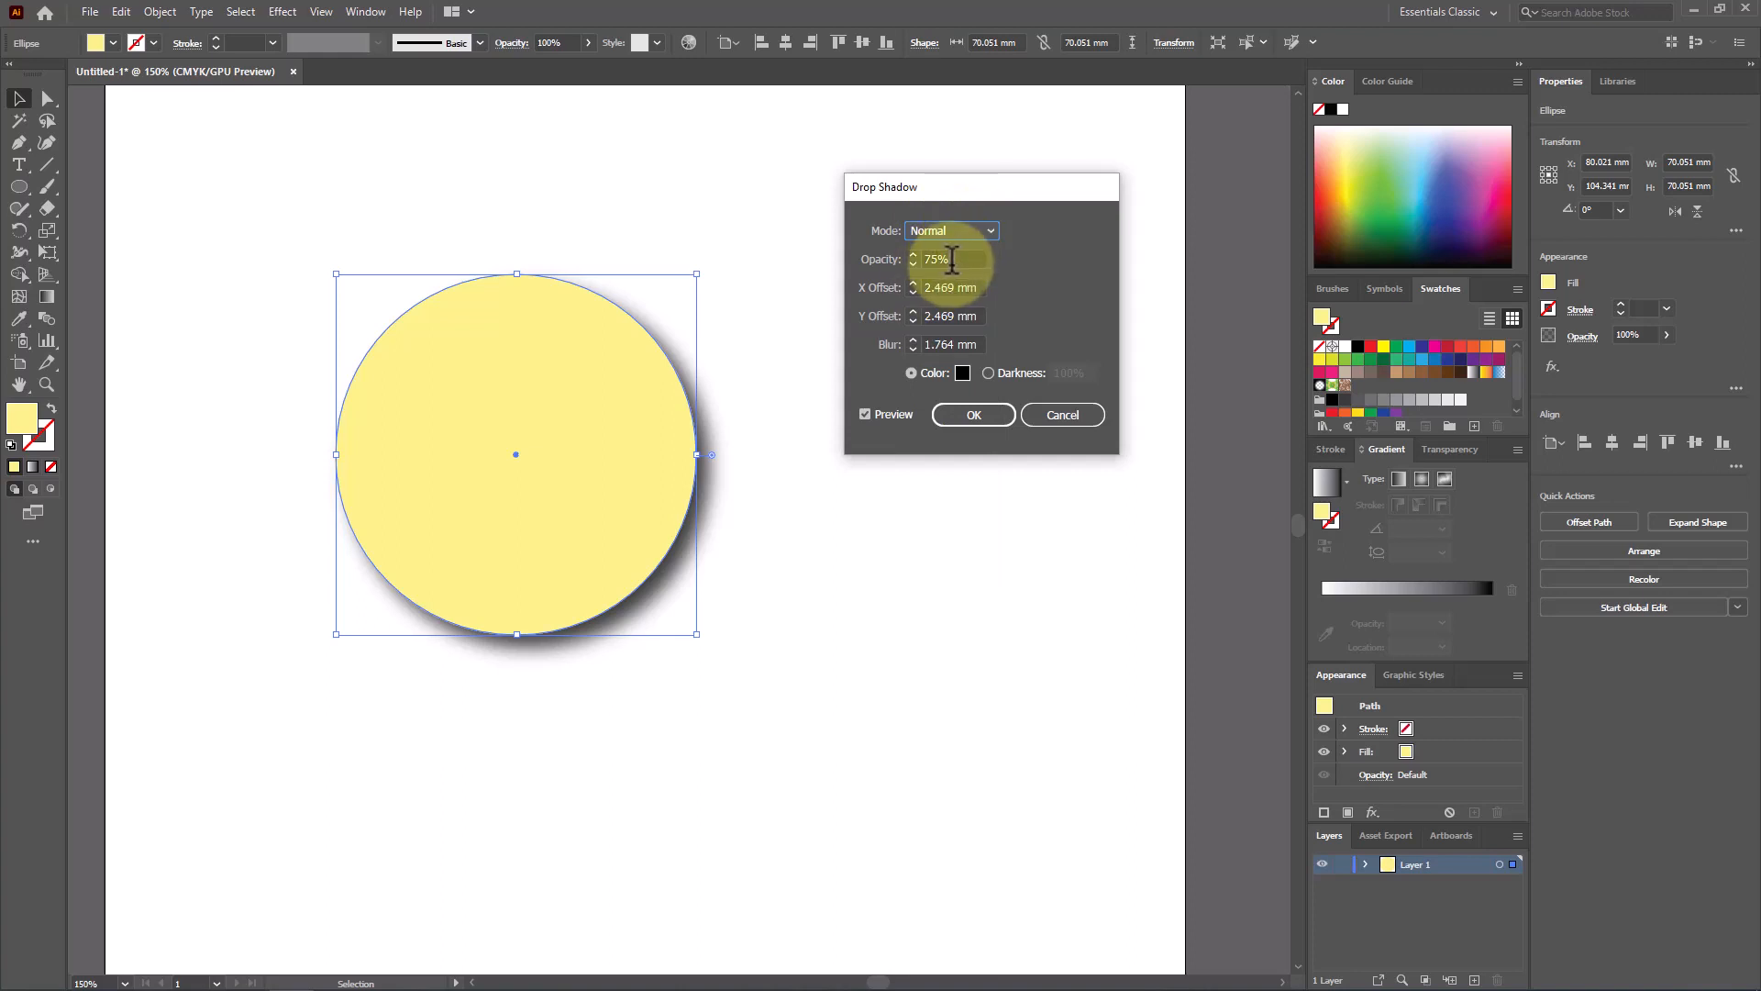
# Set the drop shadow's opacity to 100% and apply the effect to the circle
pyautogui.click(914, 263)
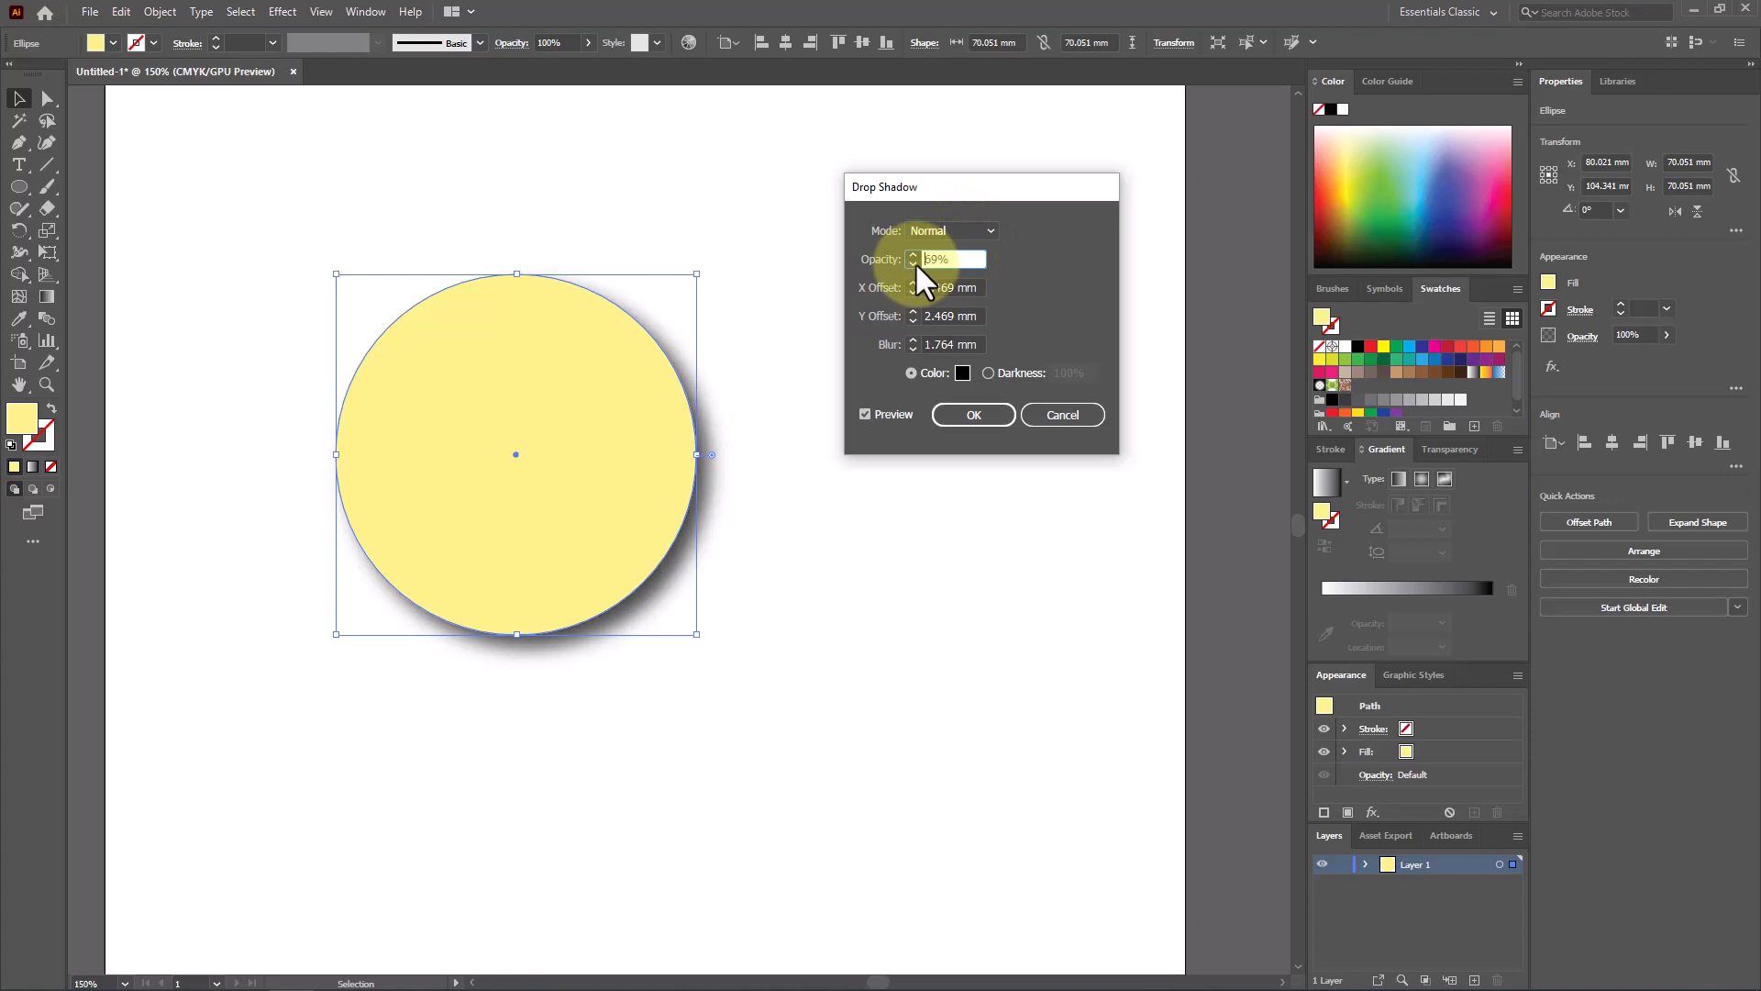
pyautogui.write('1')
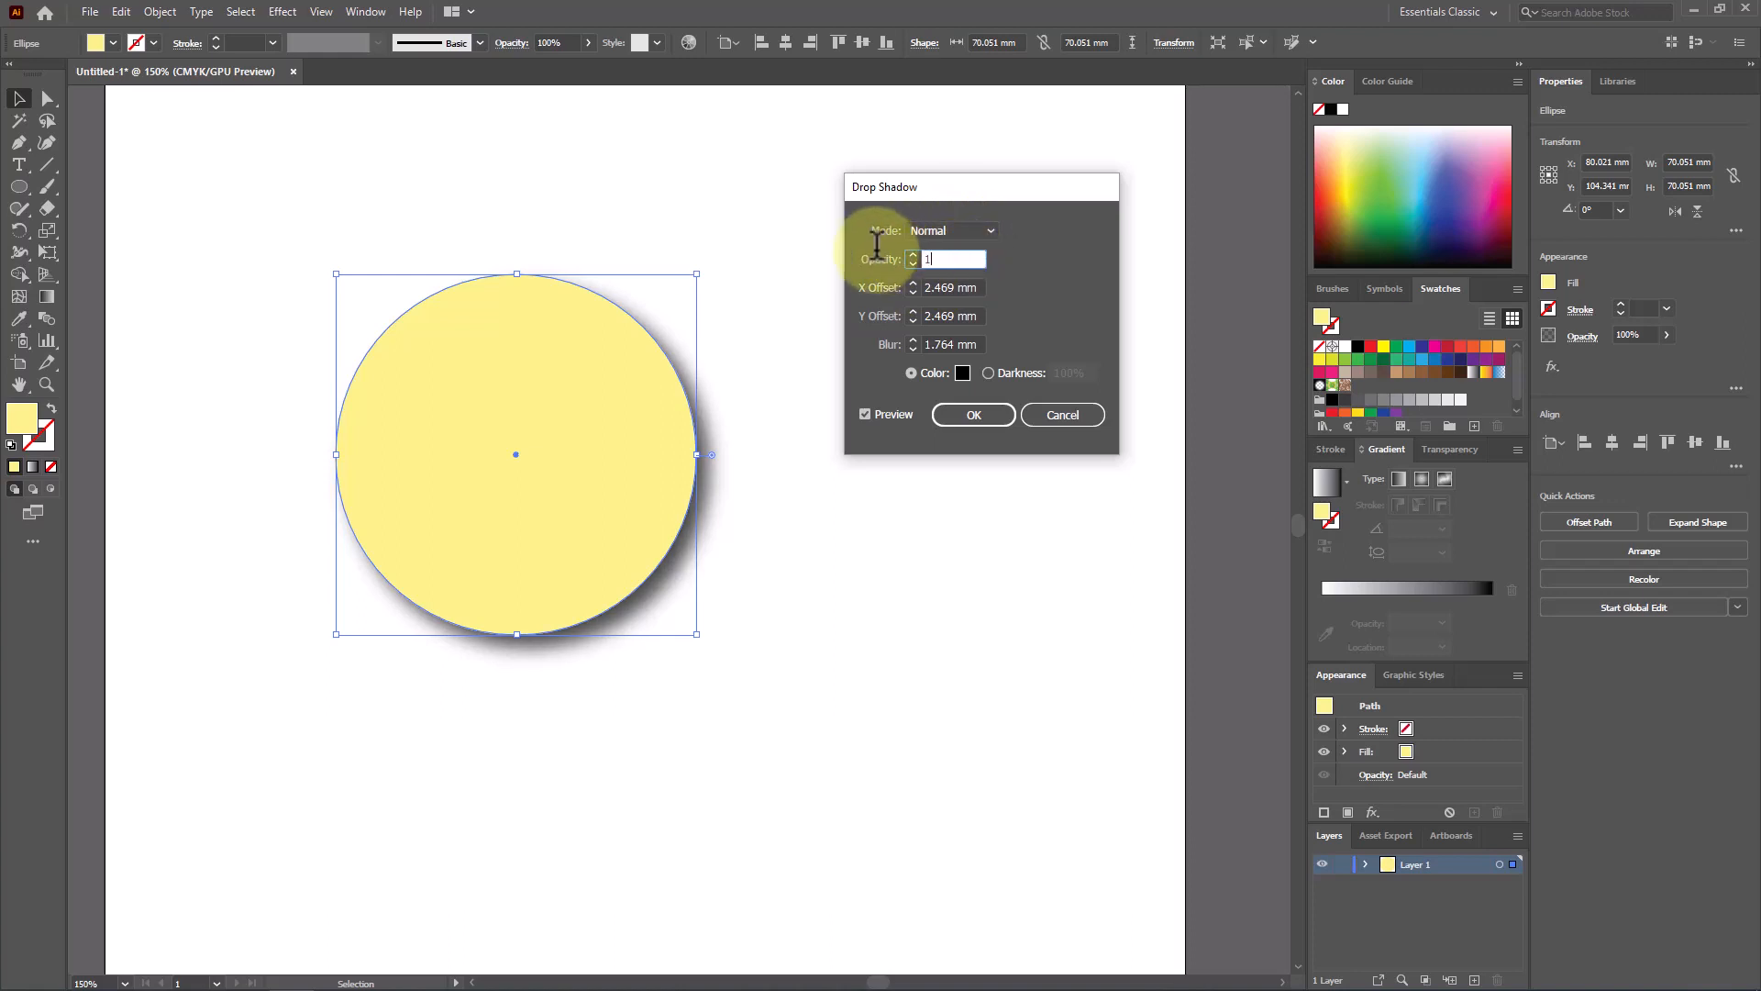
pyautogui.write('000')
pyautogui.press('Return')
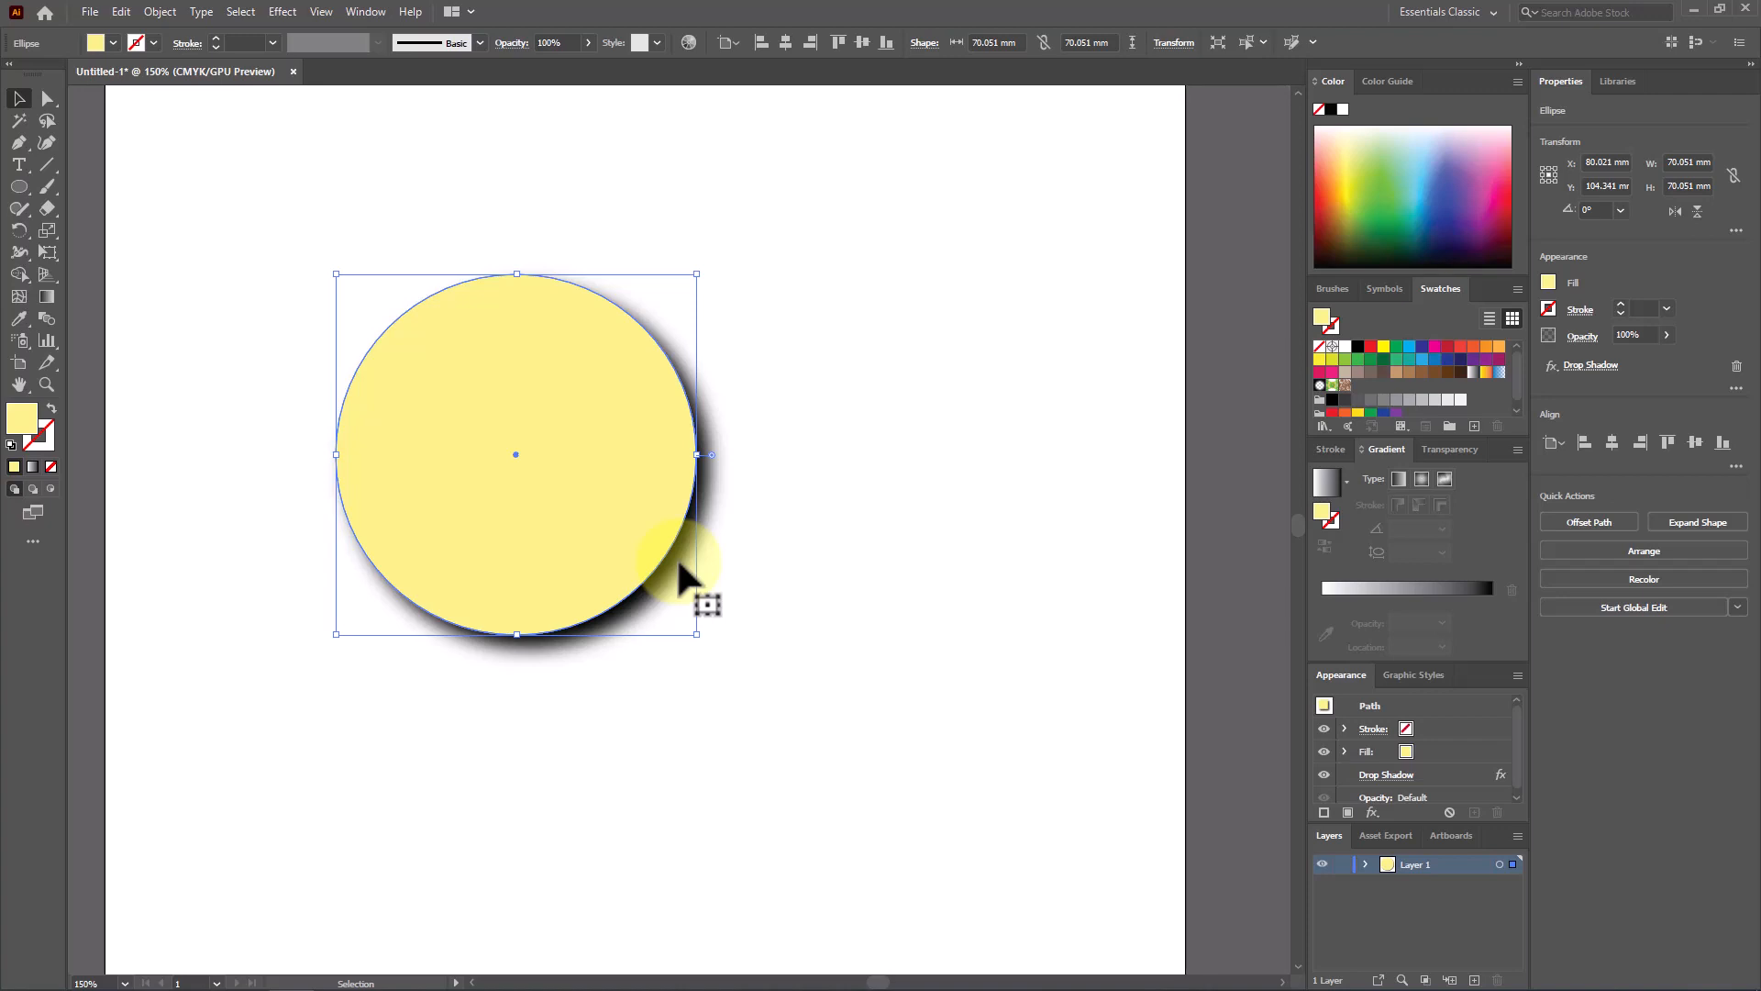
pyautogui.click(292, 9)
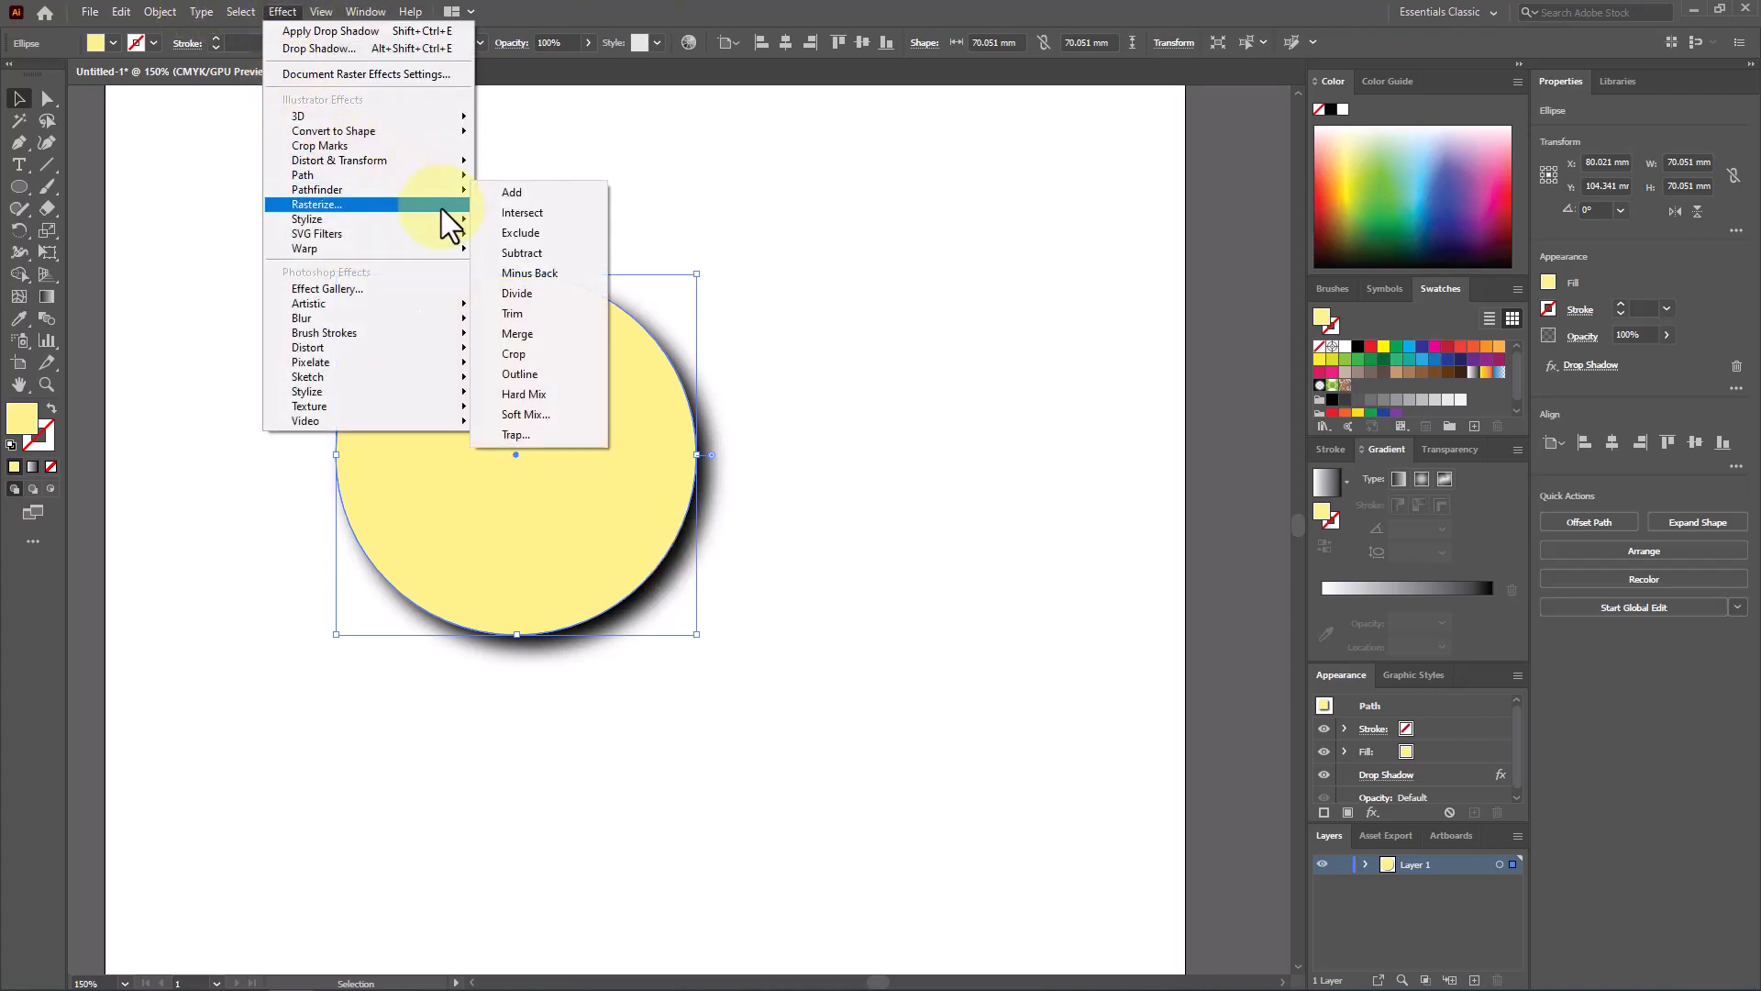
pyautogui.moveTo(465, 221)
pyautogui.click(539, 218)
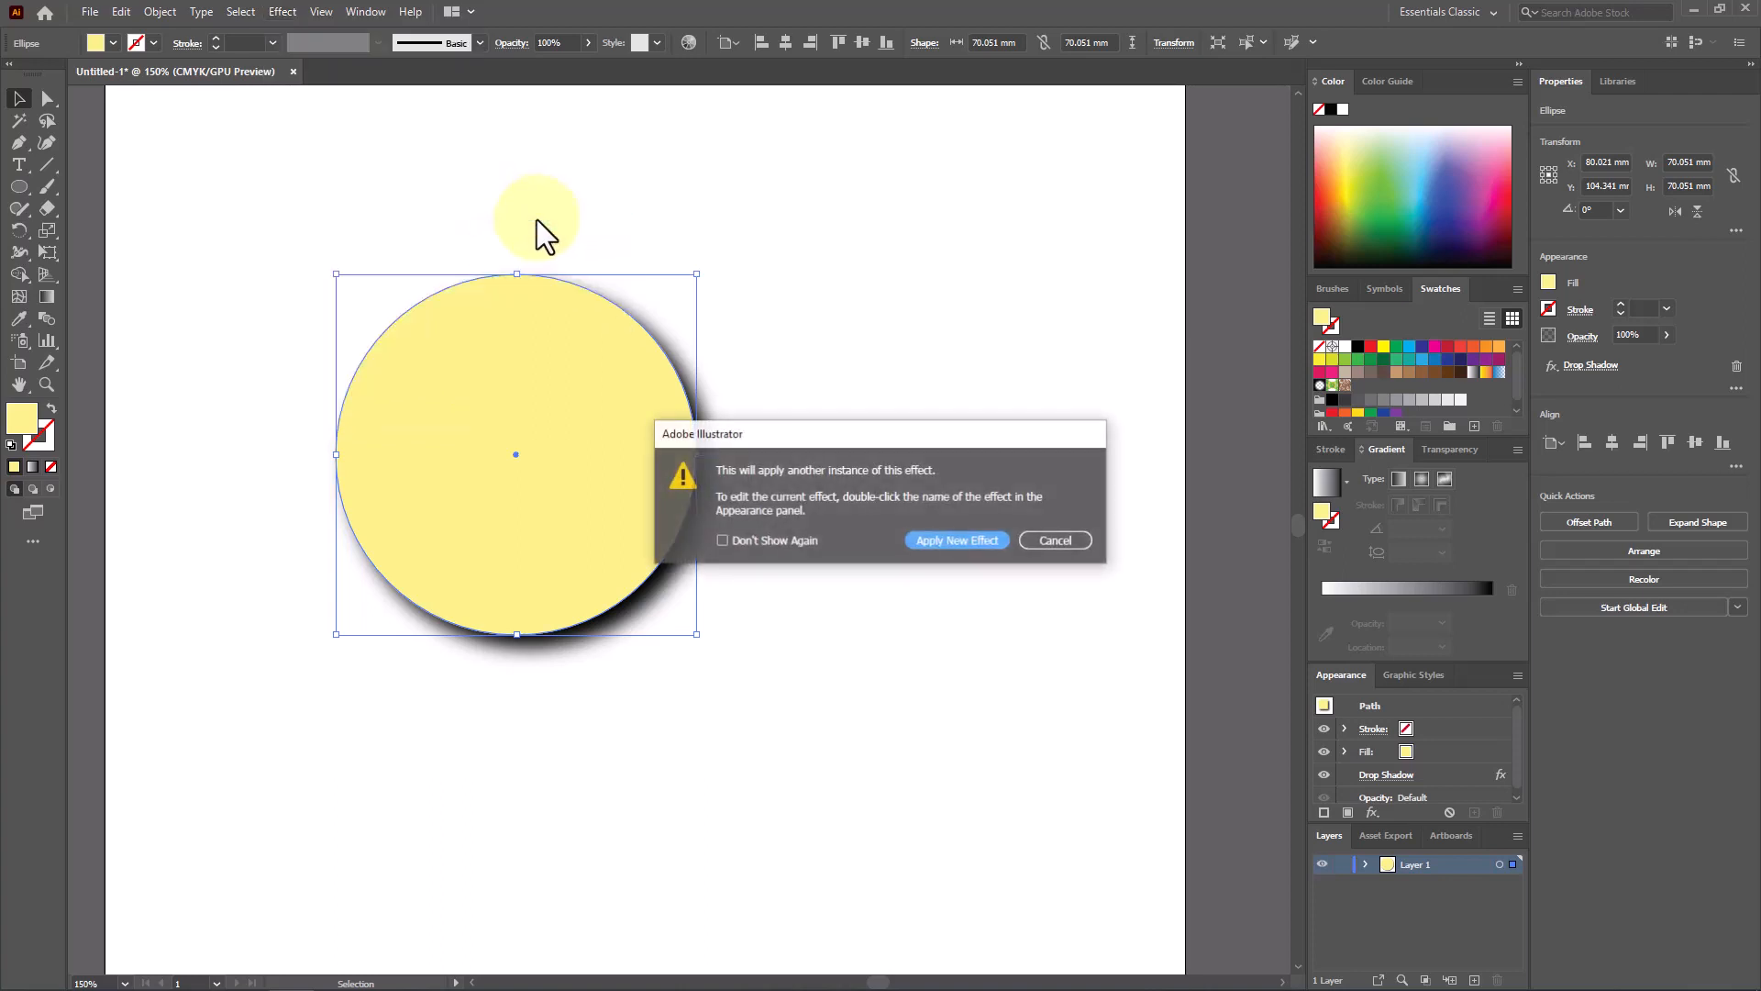
pyautogui.moveTo(841, 429); pyautogui.dragTo(824, 258)
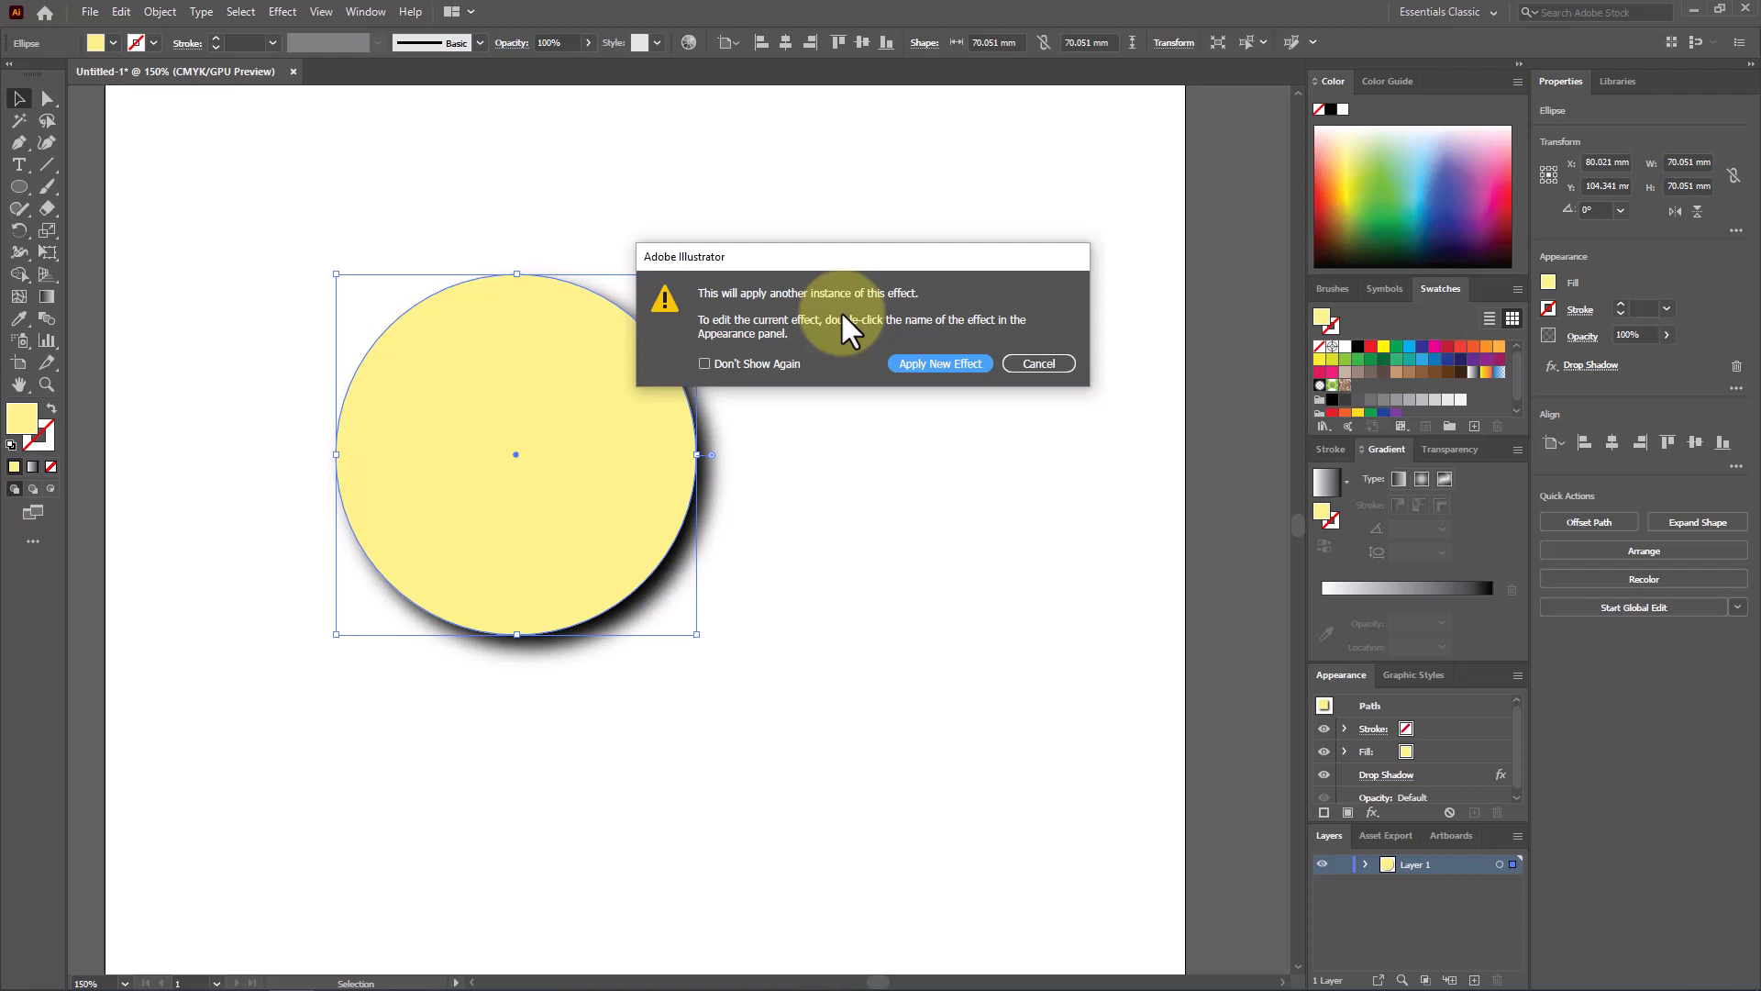
pyautogui.click(1064, 361)
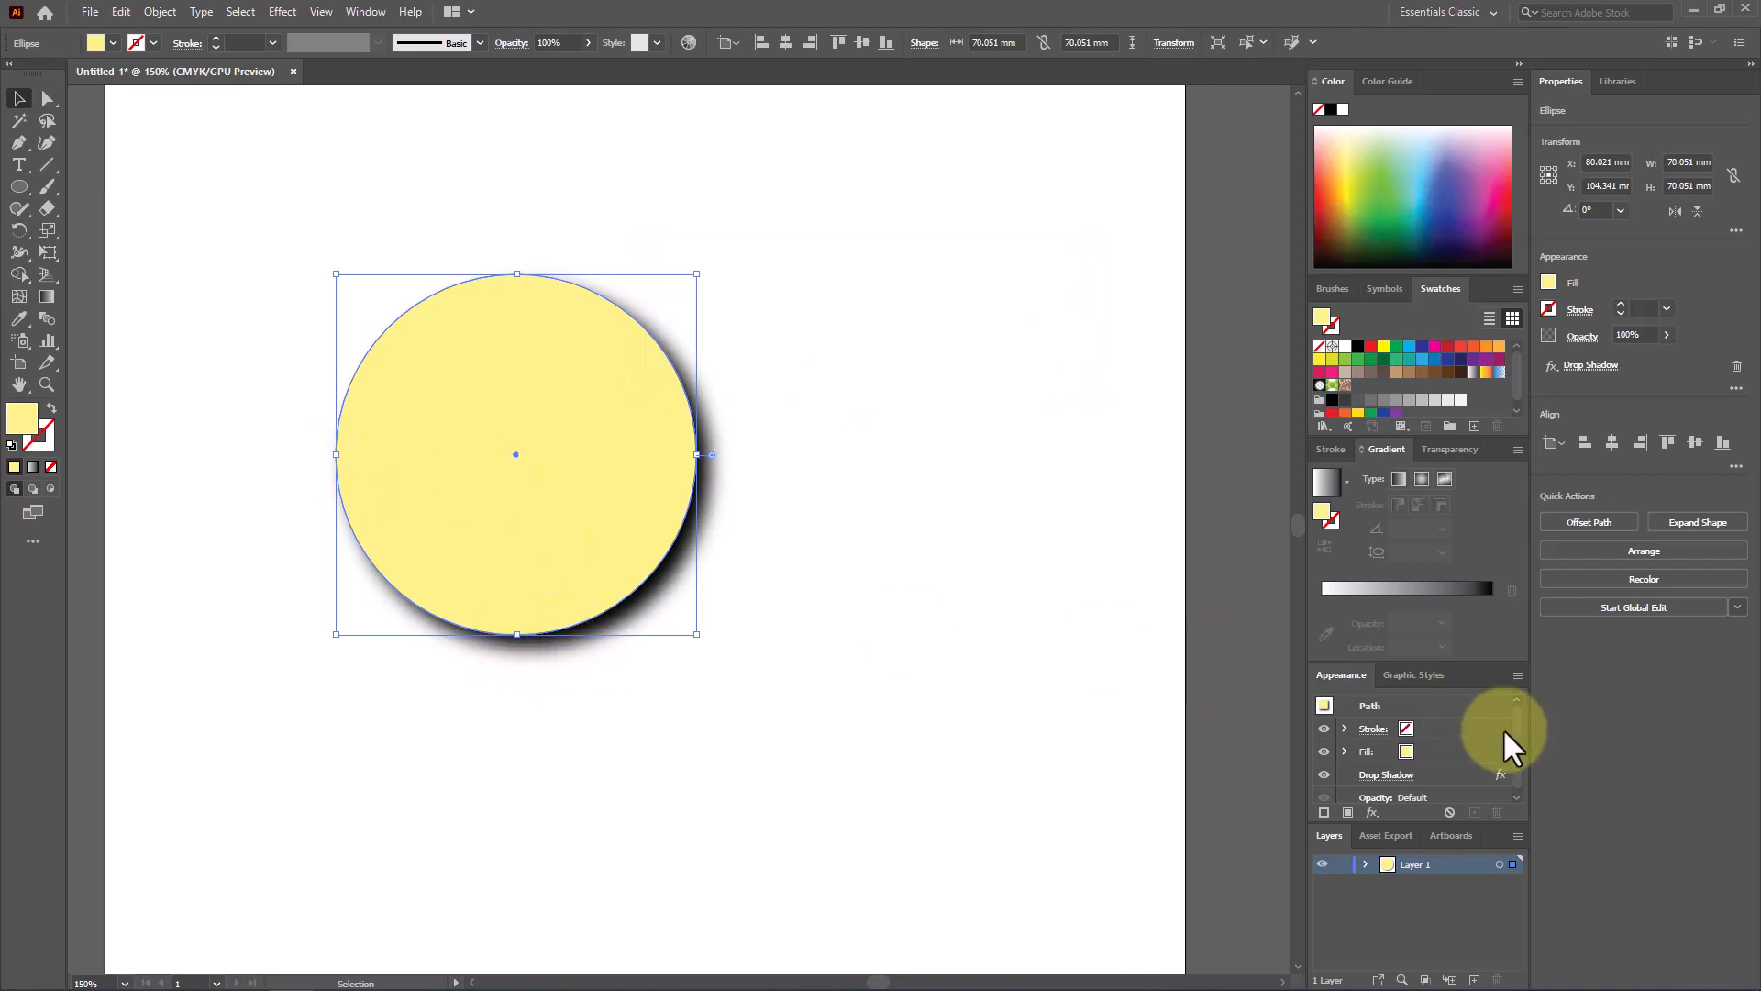
# Float the Appearance panel beside the circle, make it taller, and shift the circle slightly to the right
pyautogui.moveTo(1361, 674); pyautogui.dragTo(898, 297)
pyautogui.moveTo(955, 446); pyautogui.dragTo(958, 614)
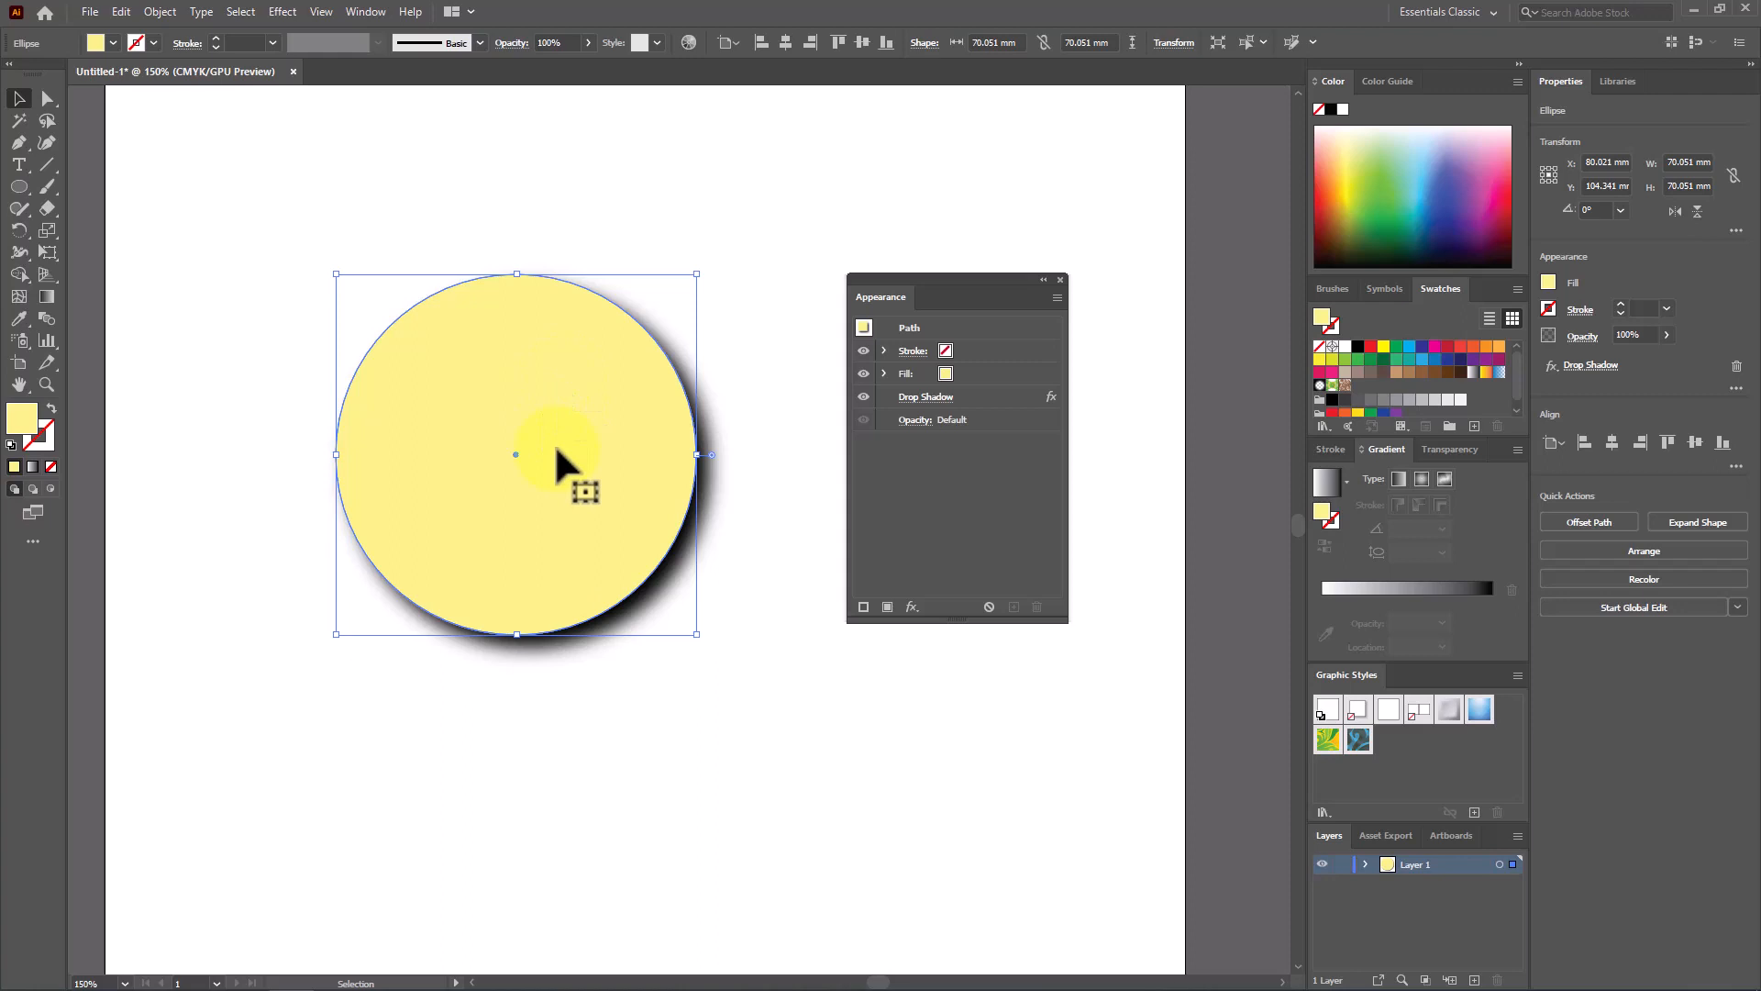
pyautogui.moveTo(614, 403); pyautogui.dragTo(650, 412)
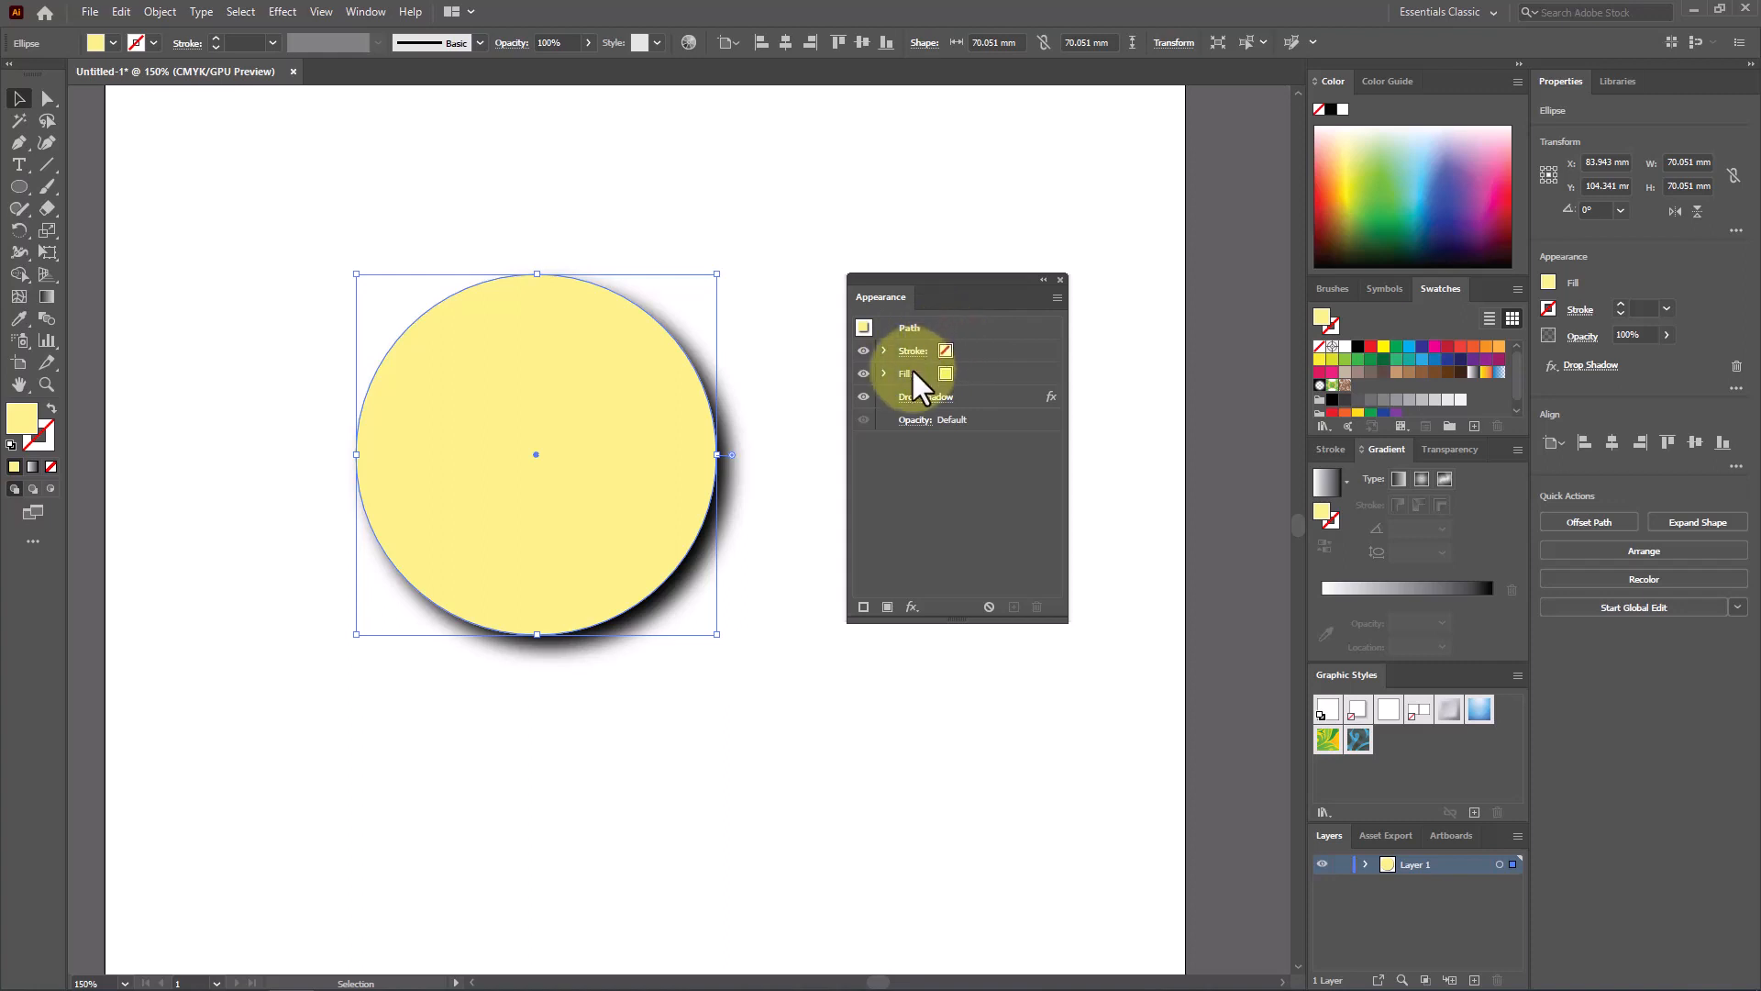
# Hide the circle's Drop Shadow effect and show it again
pyautogui.click(972, 394)
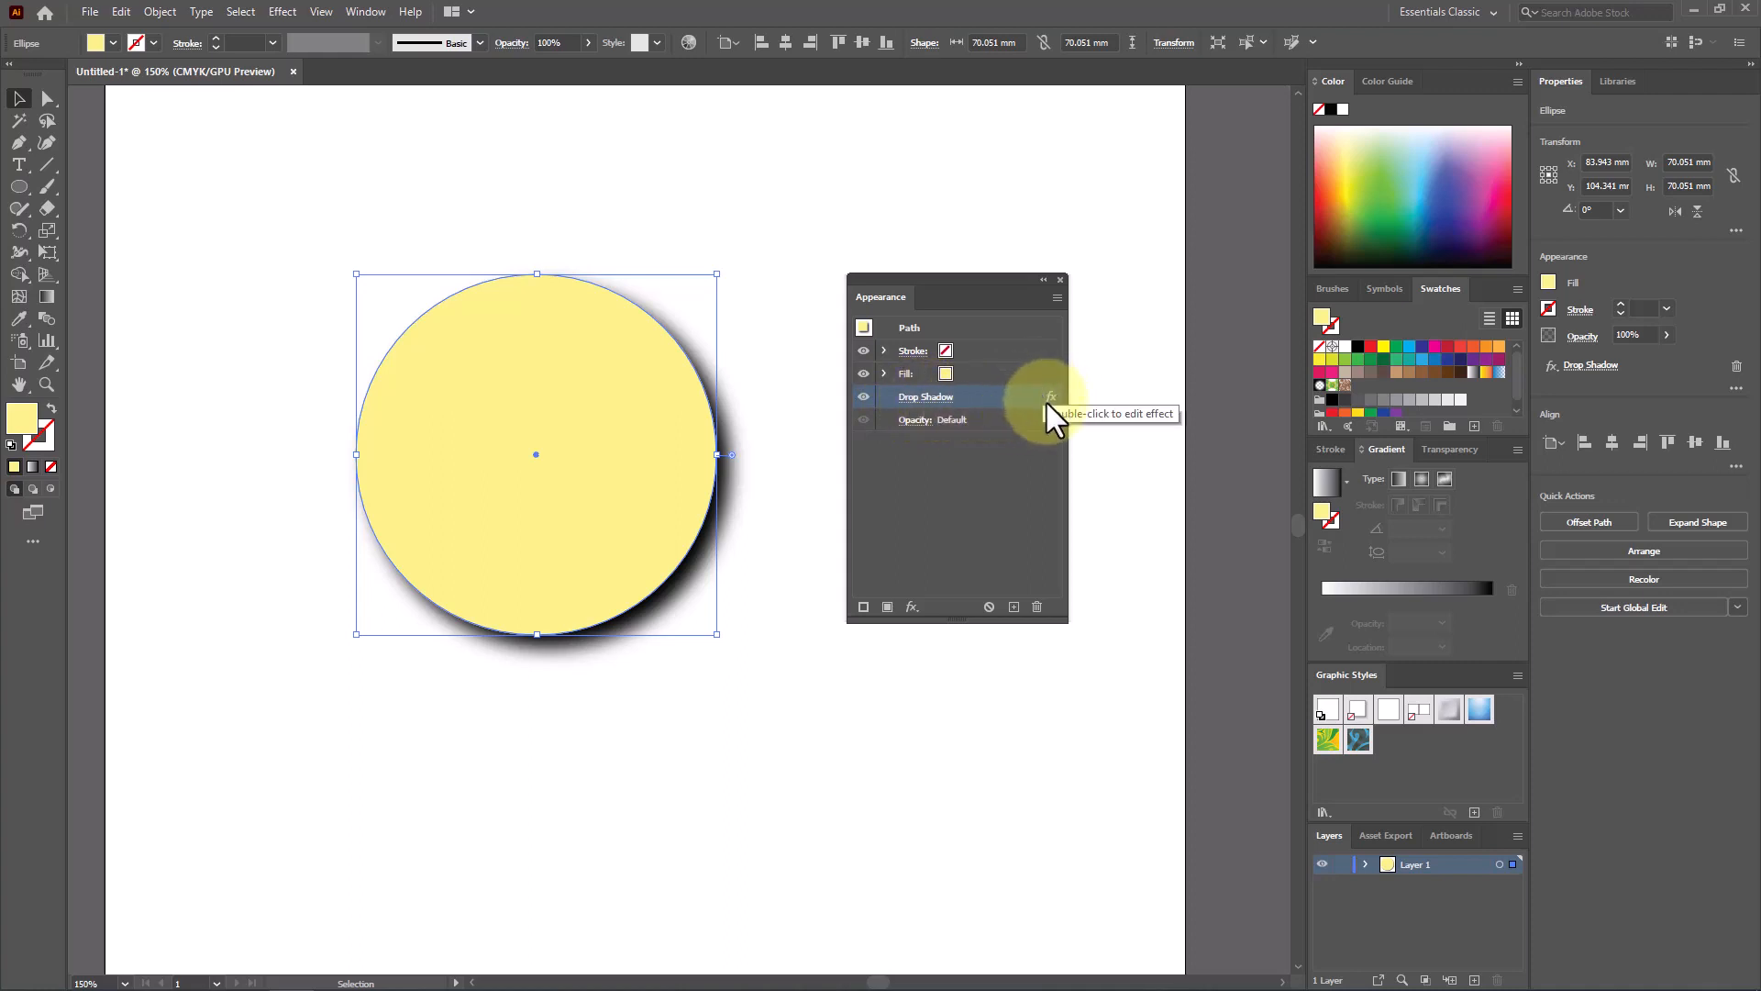
pyautogui.click(862, 391)
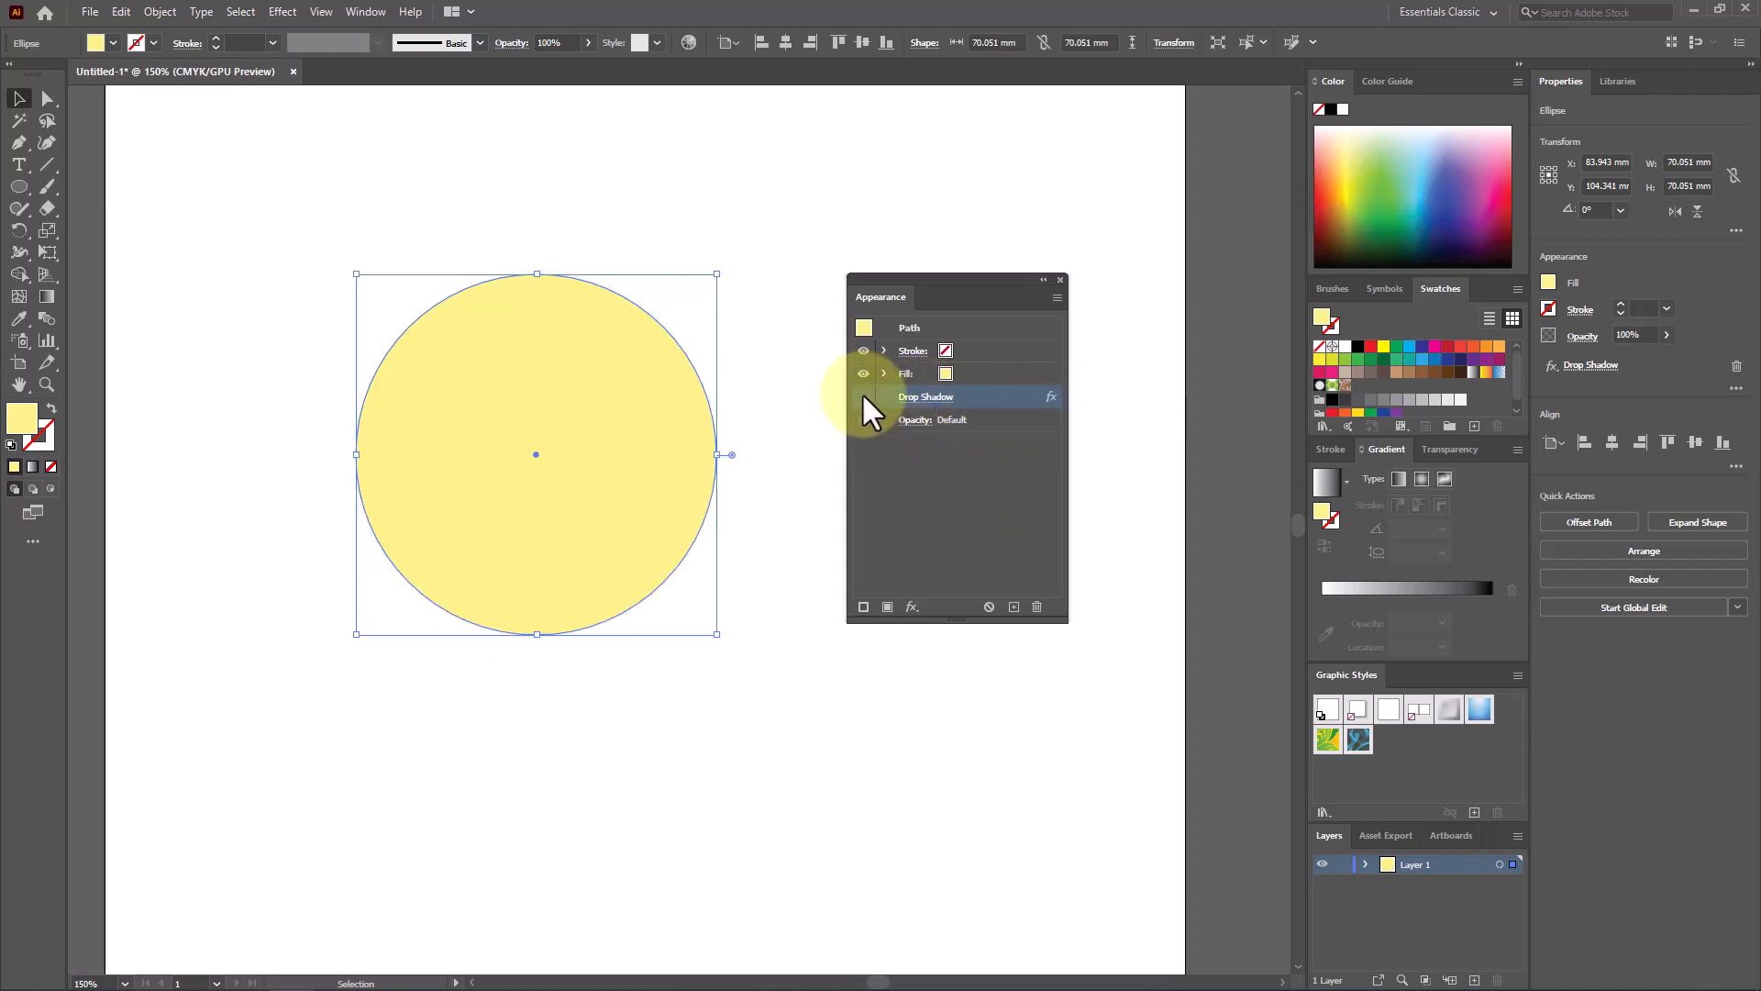
pyautogui.click(861, 394)
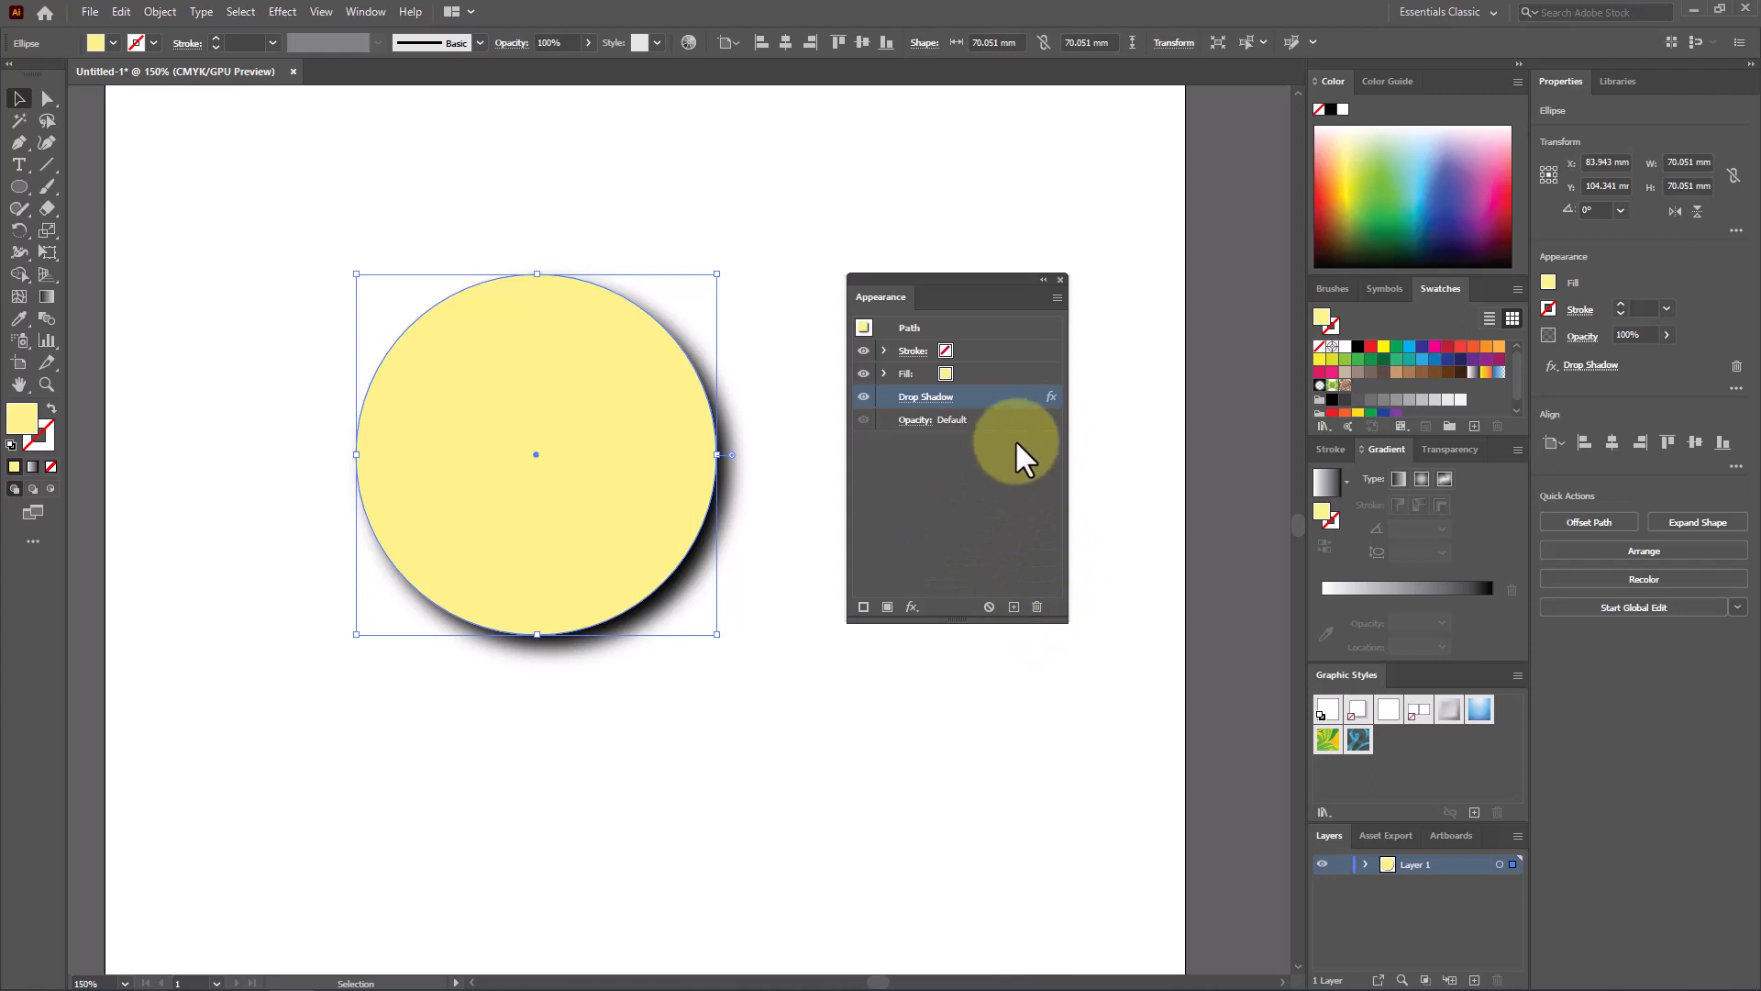
# Reopen the circle's existing Drop Shadow effect for editing and set its opacity to 30%
pyautogui.click(1054, 395)
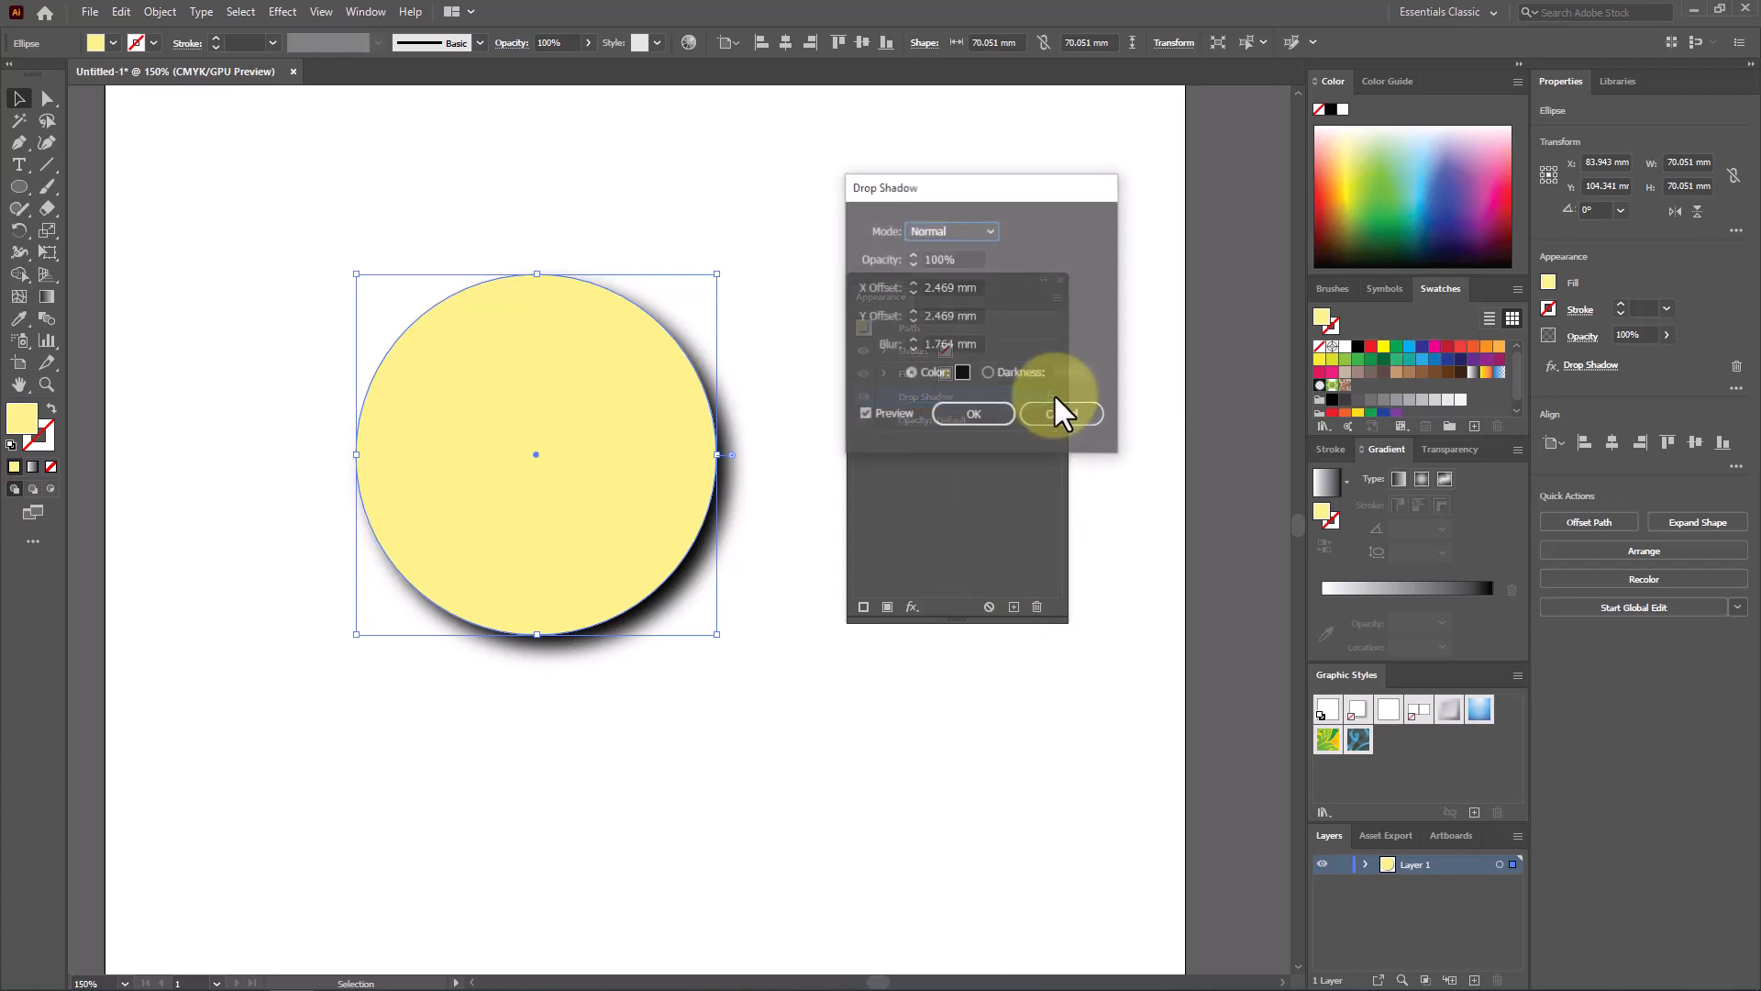
pyautogui.moveTo(1051, 191); pyautogui.dragTo(889, 195)
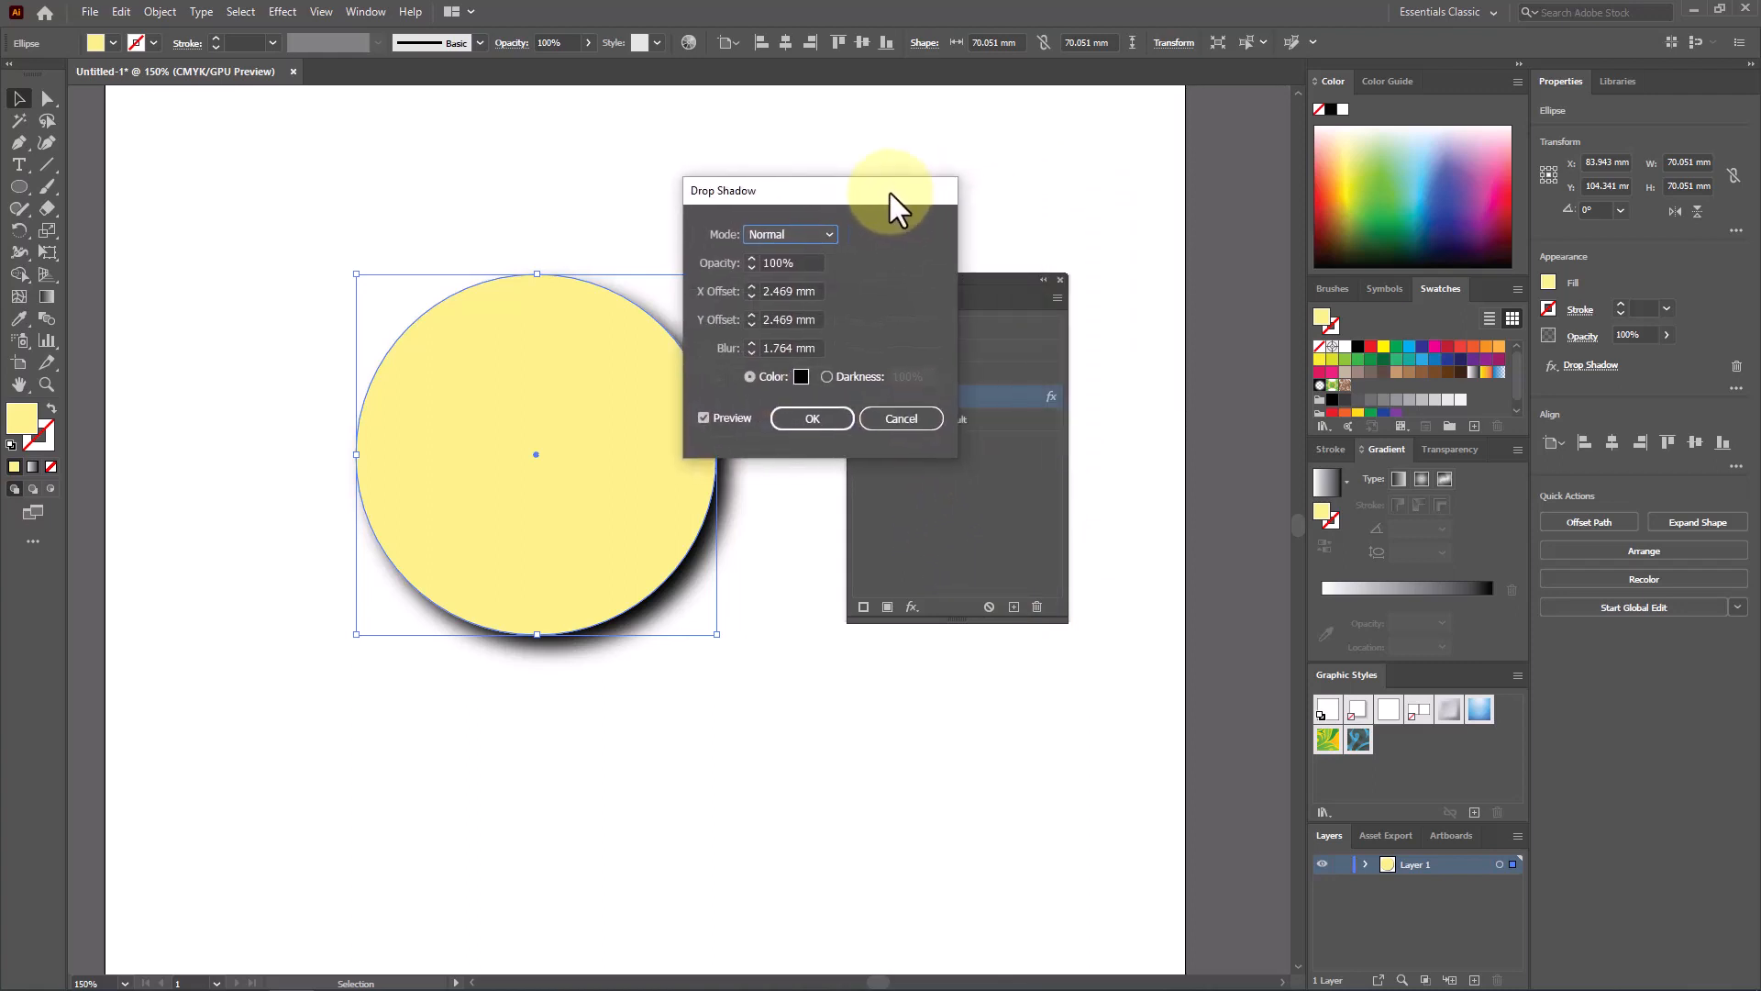
pyautogui.moveTo(805, 260); pyautogui.dragTo(739, 262)
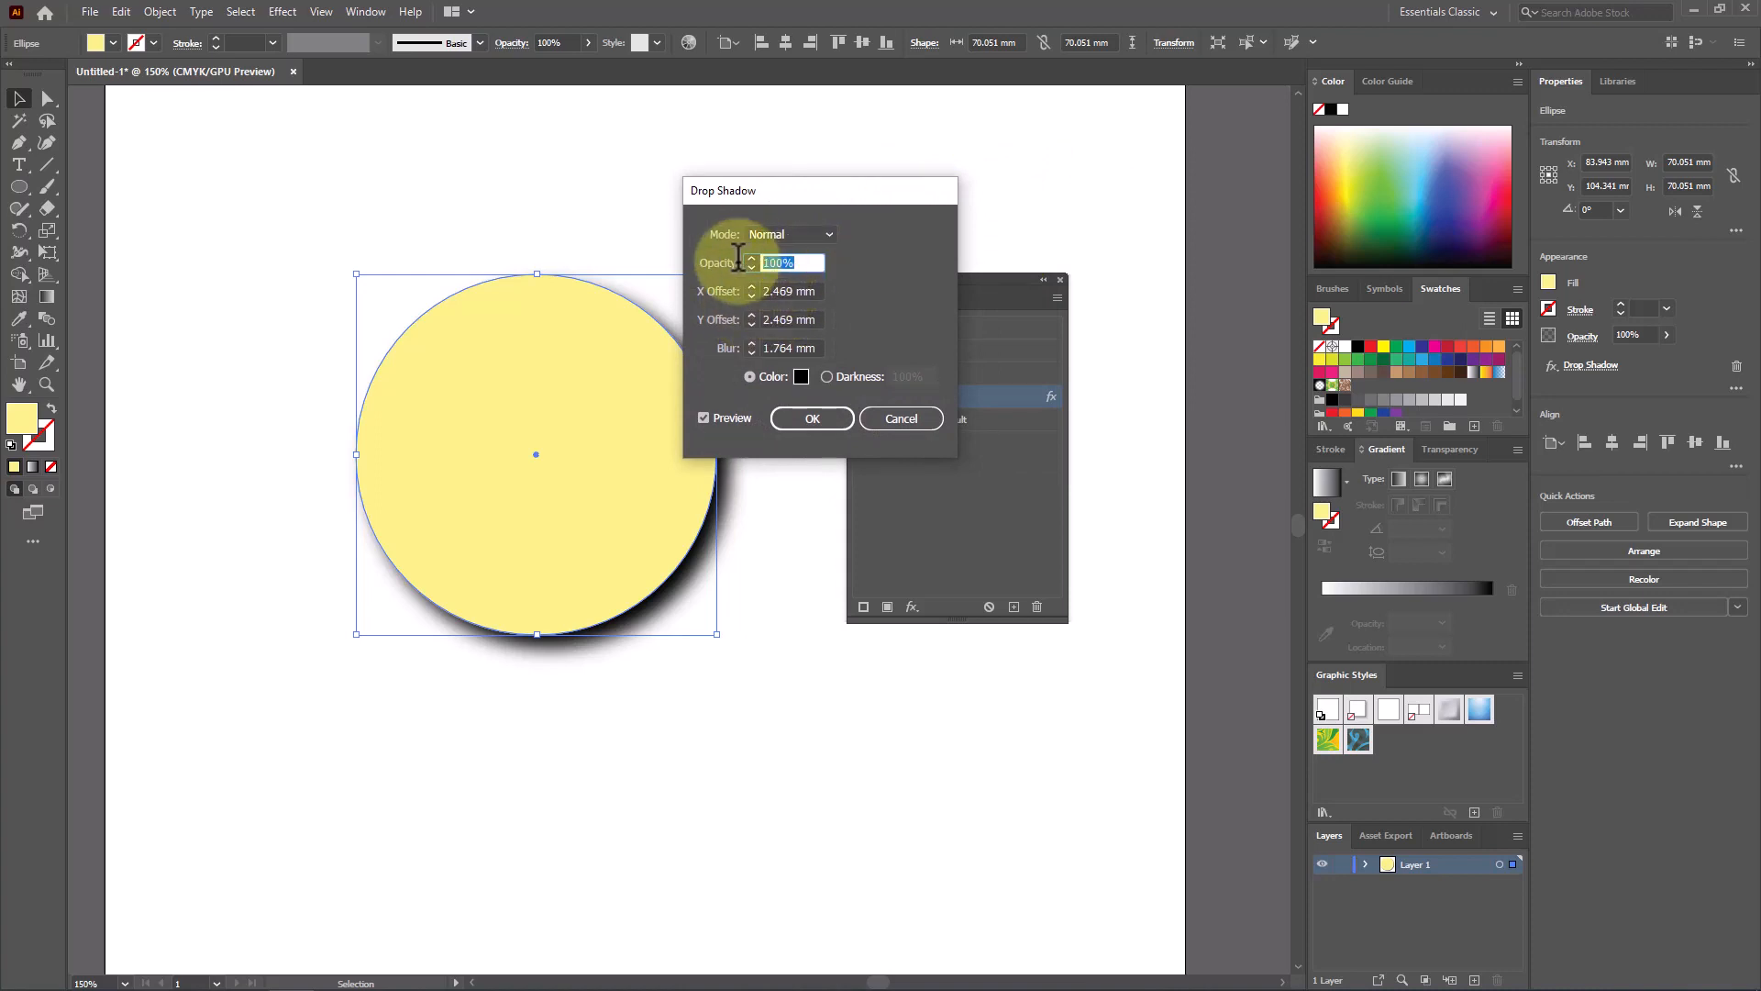
pyautogui.write('3')
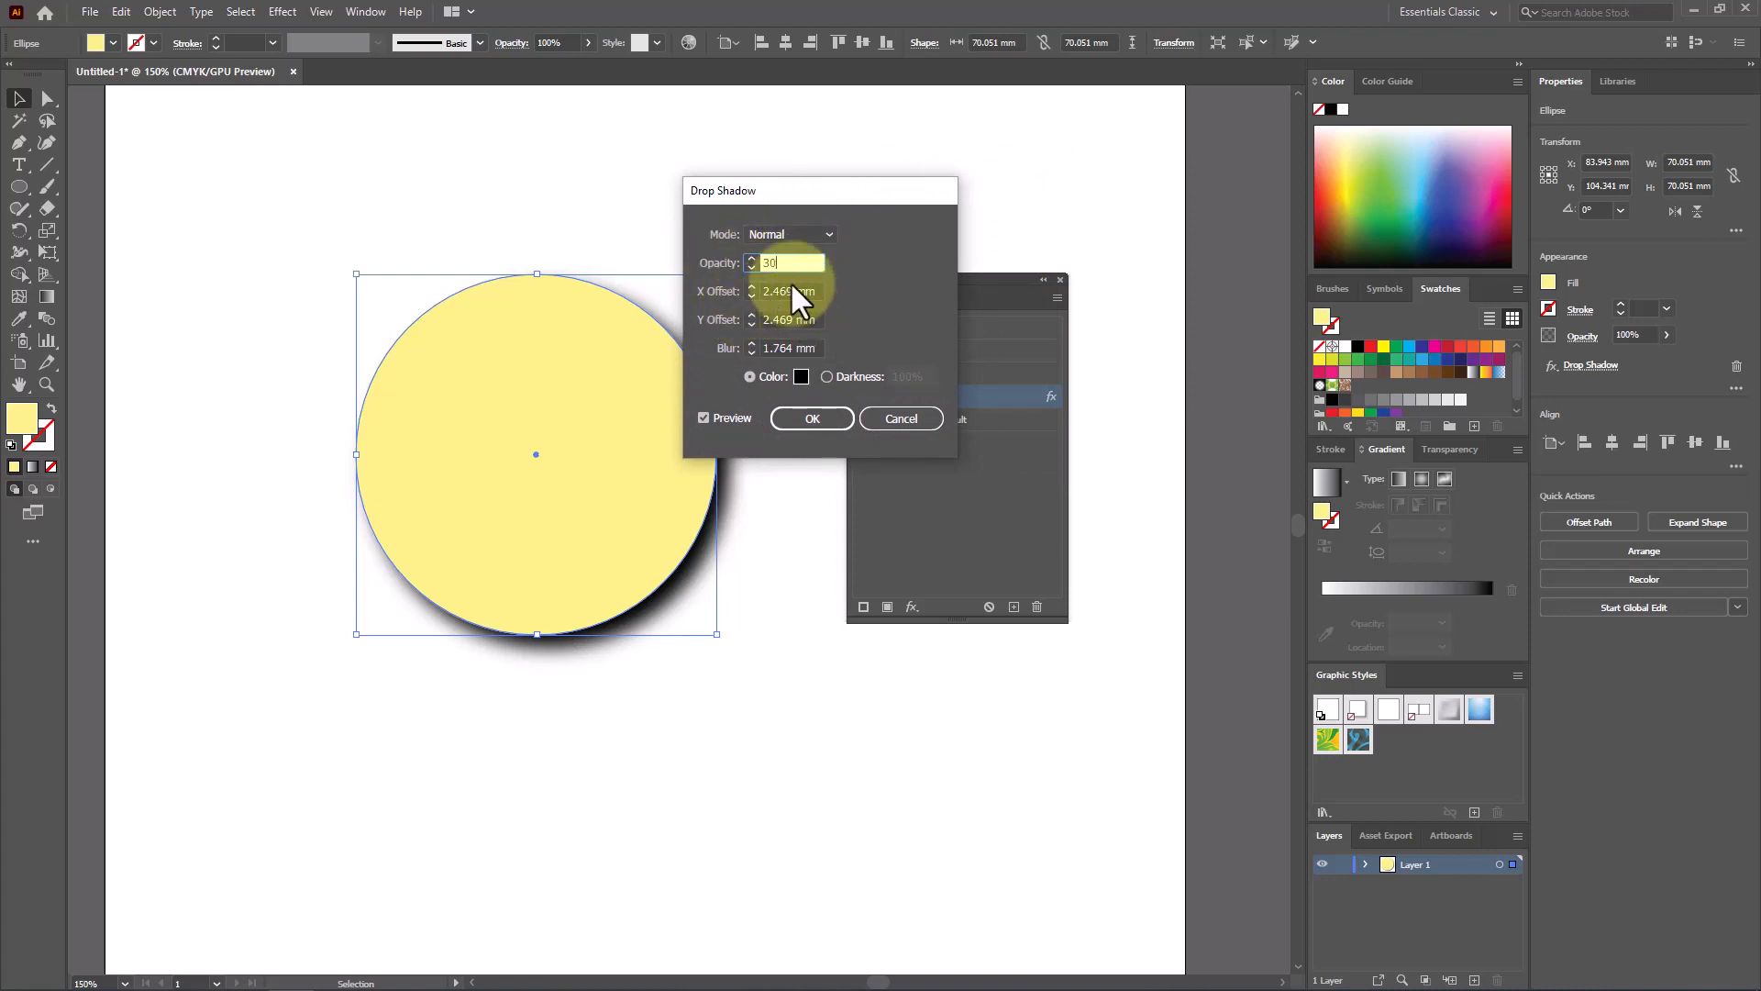
pyautogui.write('0')
pyautogui.press('Tab')
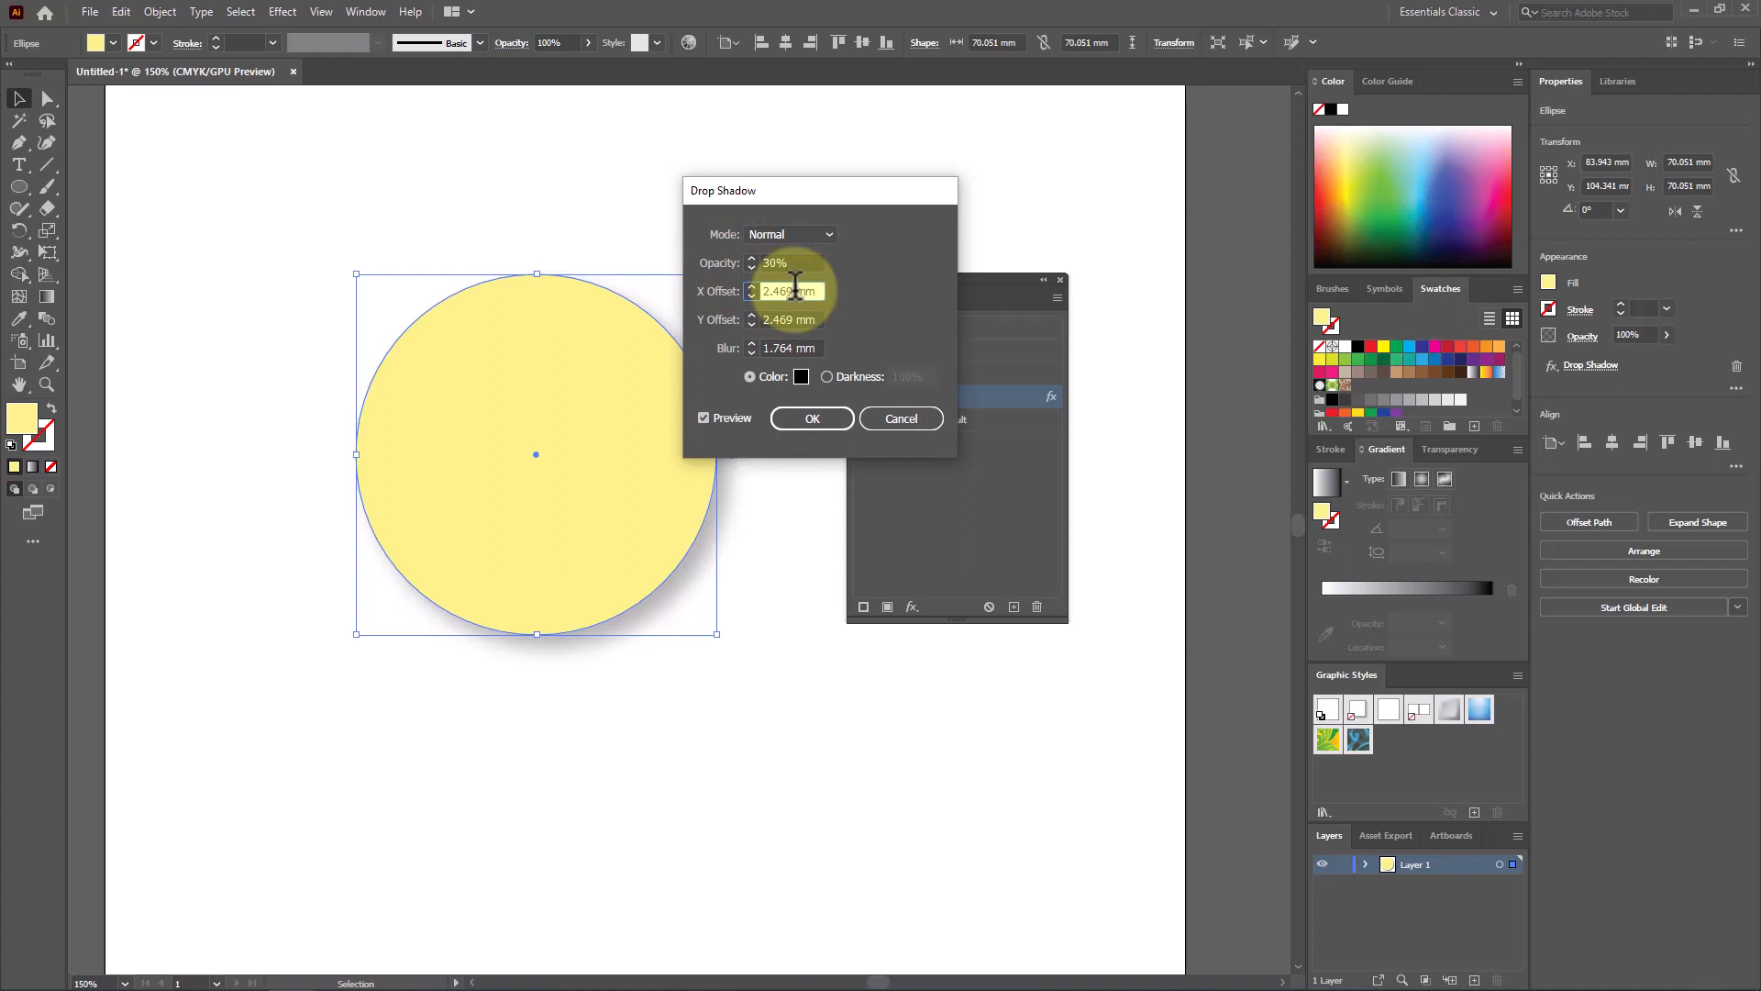
# Try the drop shadow's X offset at -8 mm and at -2 mm, with the dialog moved clear of the circle
pyautogui.click(795, 290)
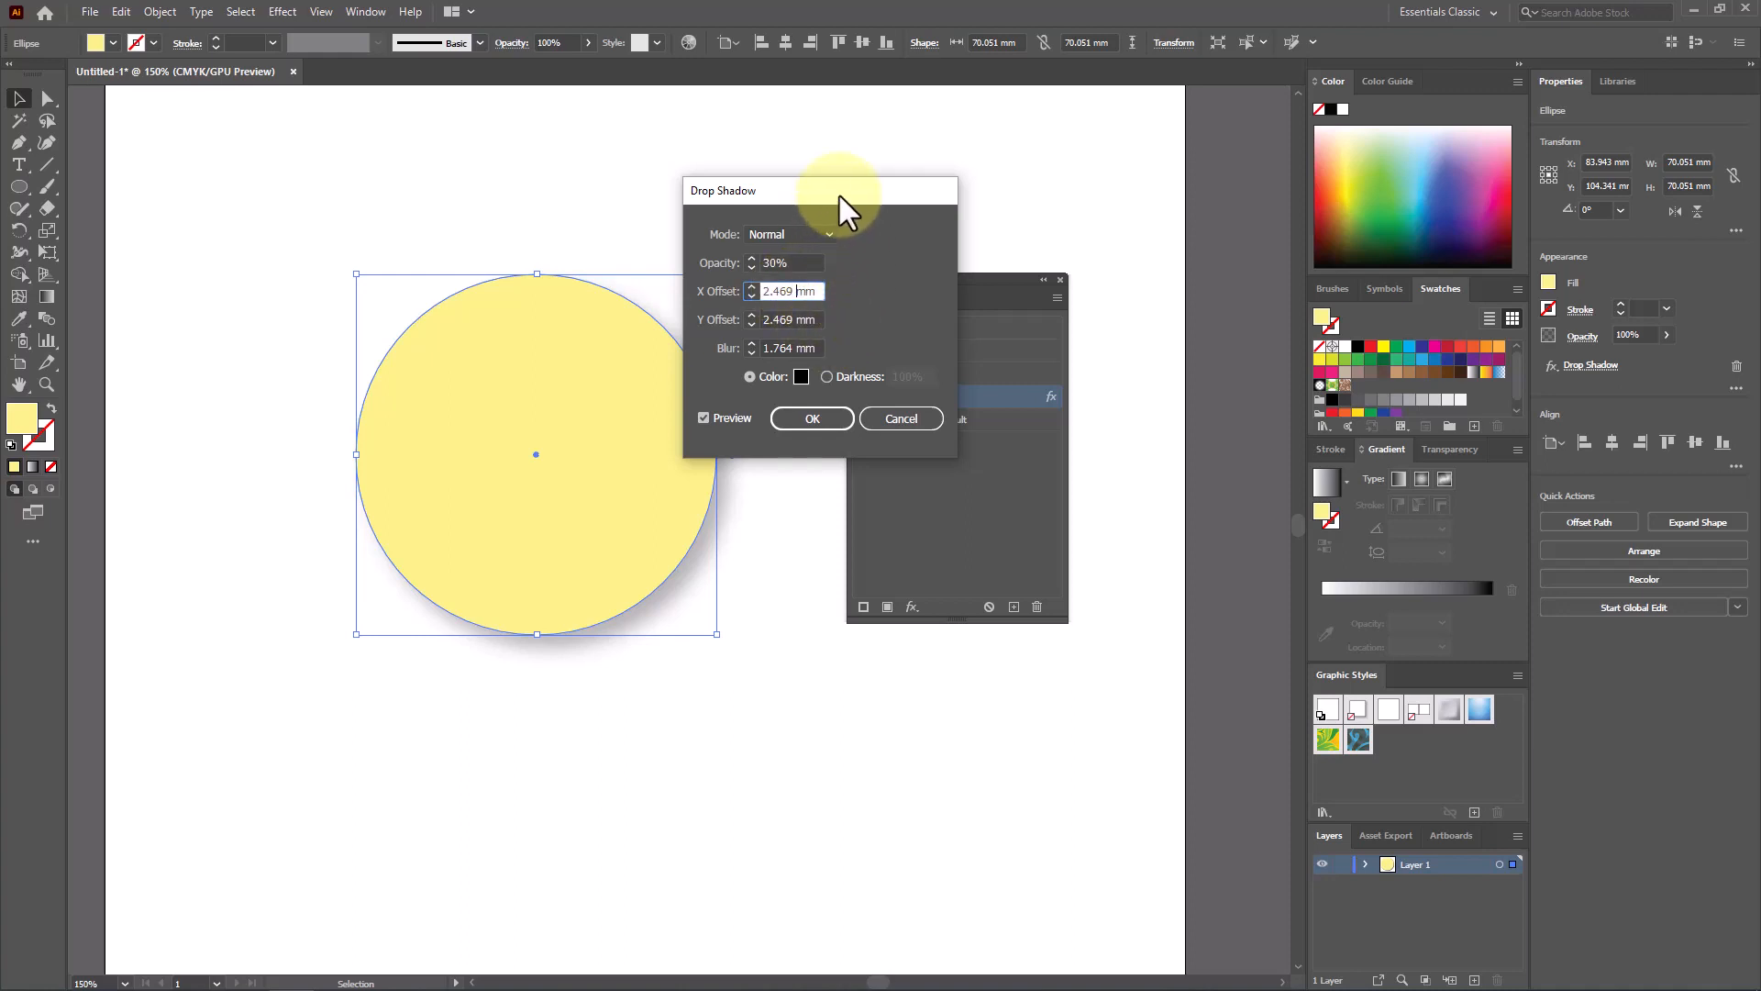
pyautogui.moveTo(839, 192); pyautogui.dragTo(861, 115)
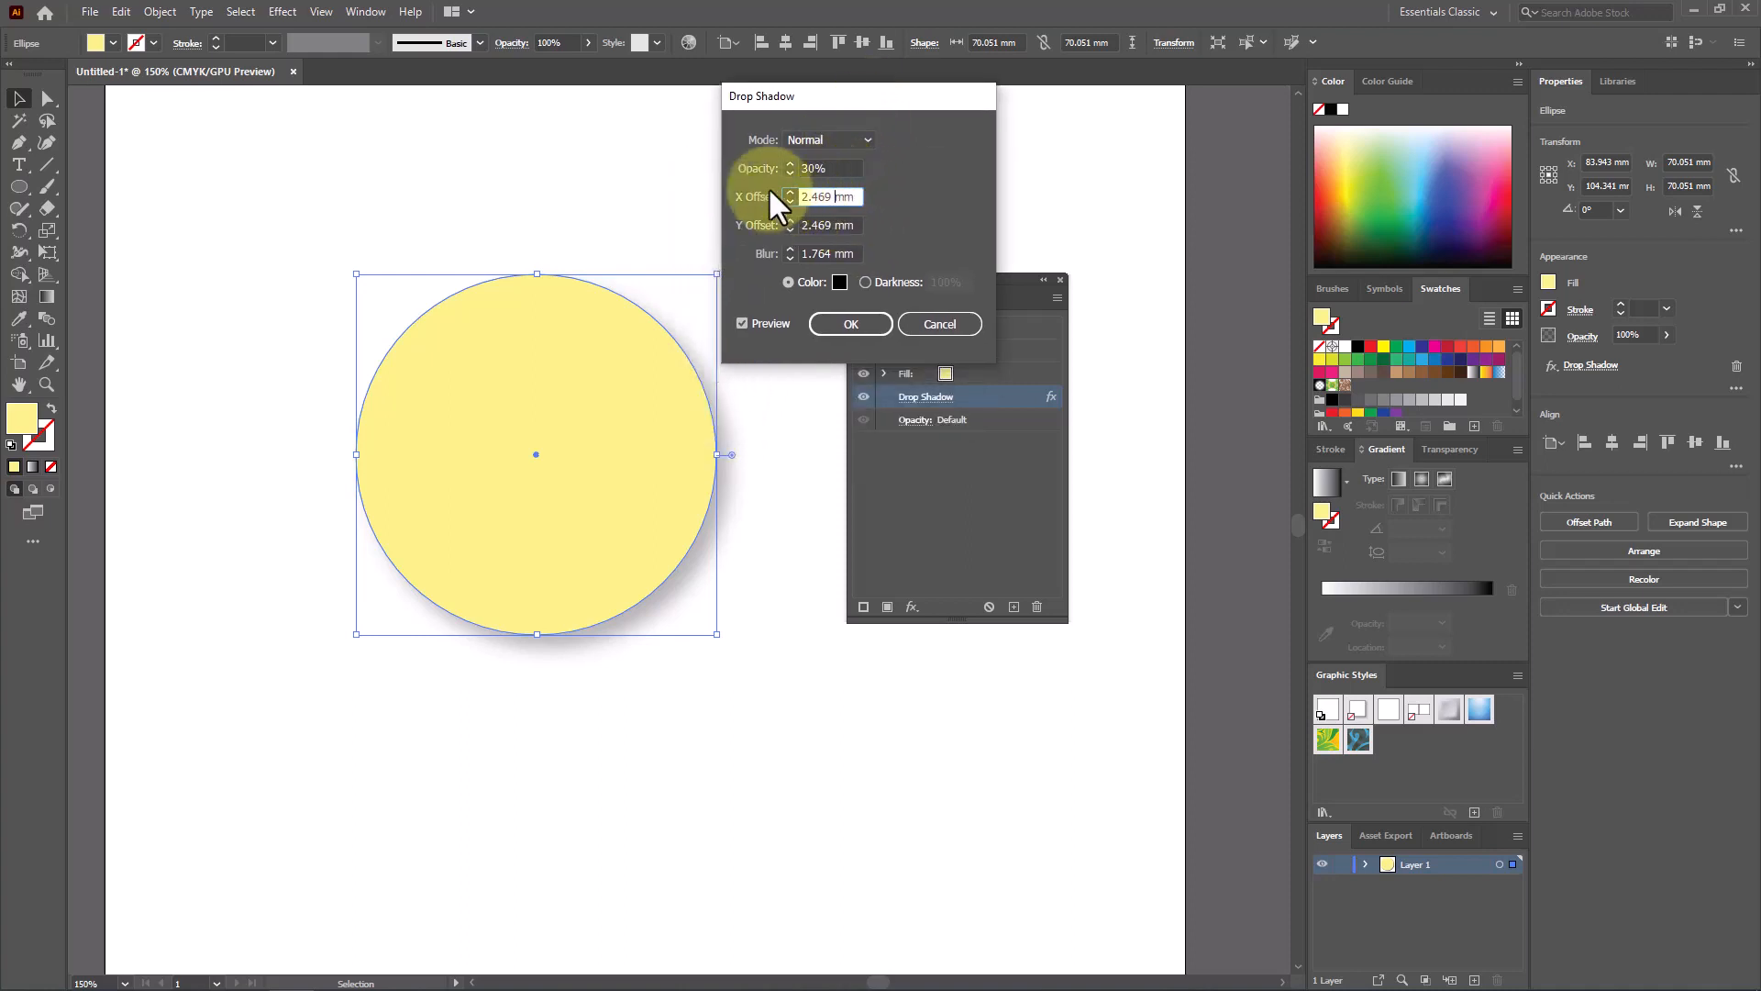
pyautogui.click(791, 201)
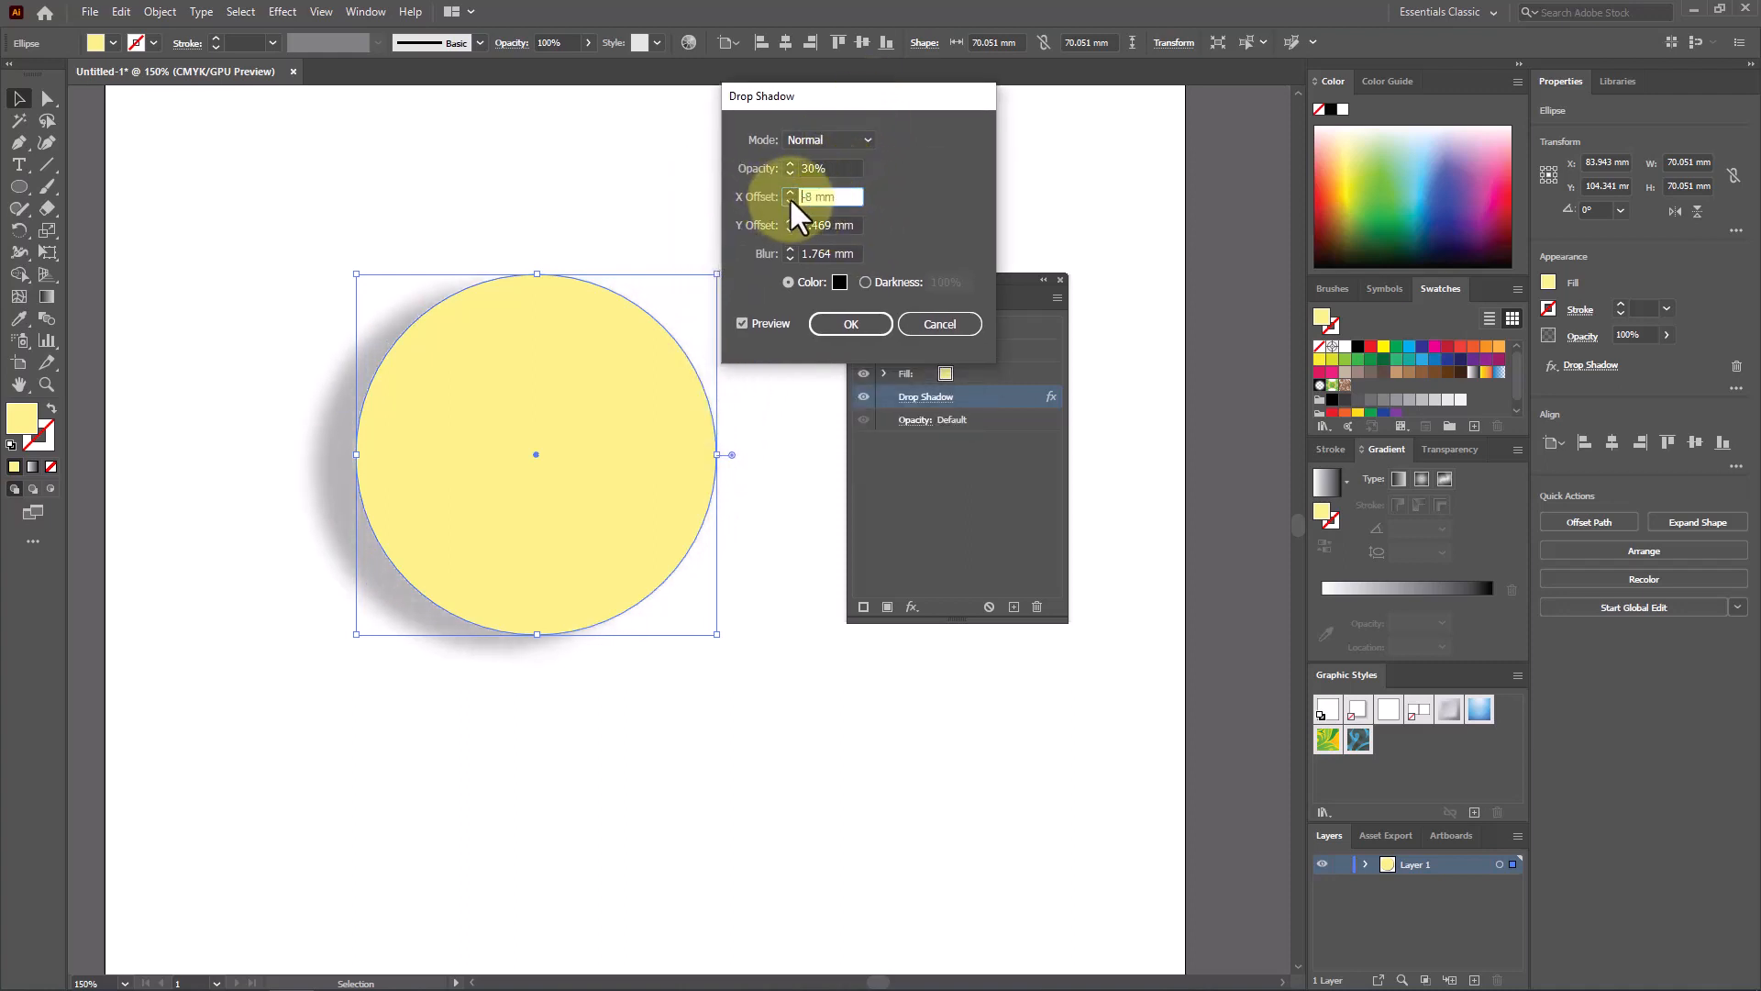
pyautogui.click(789, 193)
# Set the drop shadow's opacity to 100% and its X offset to 9 mm
pyautogui.moveTo(833, 166); pyautogui.dragTo(761, 161)
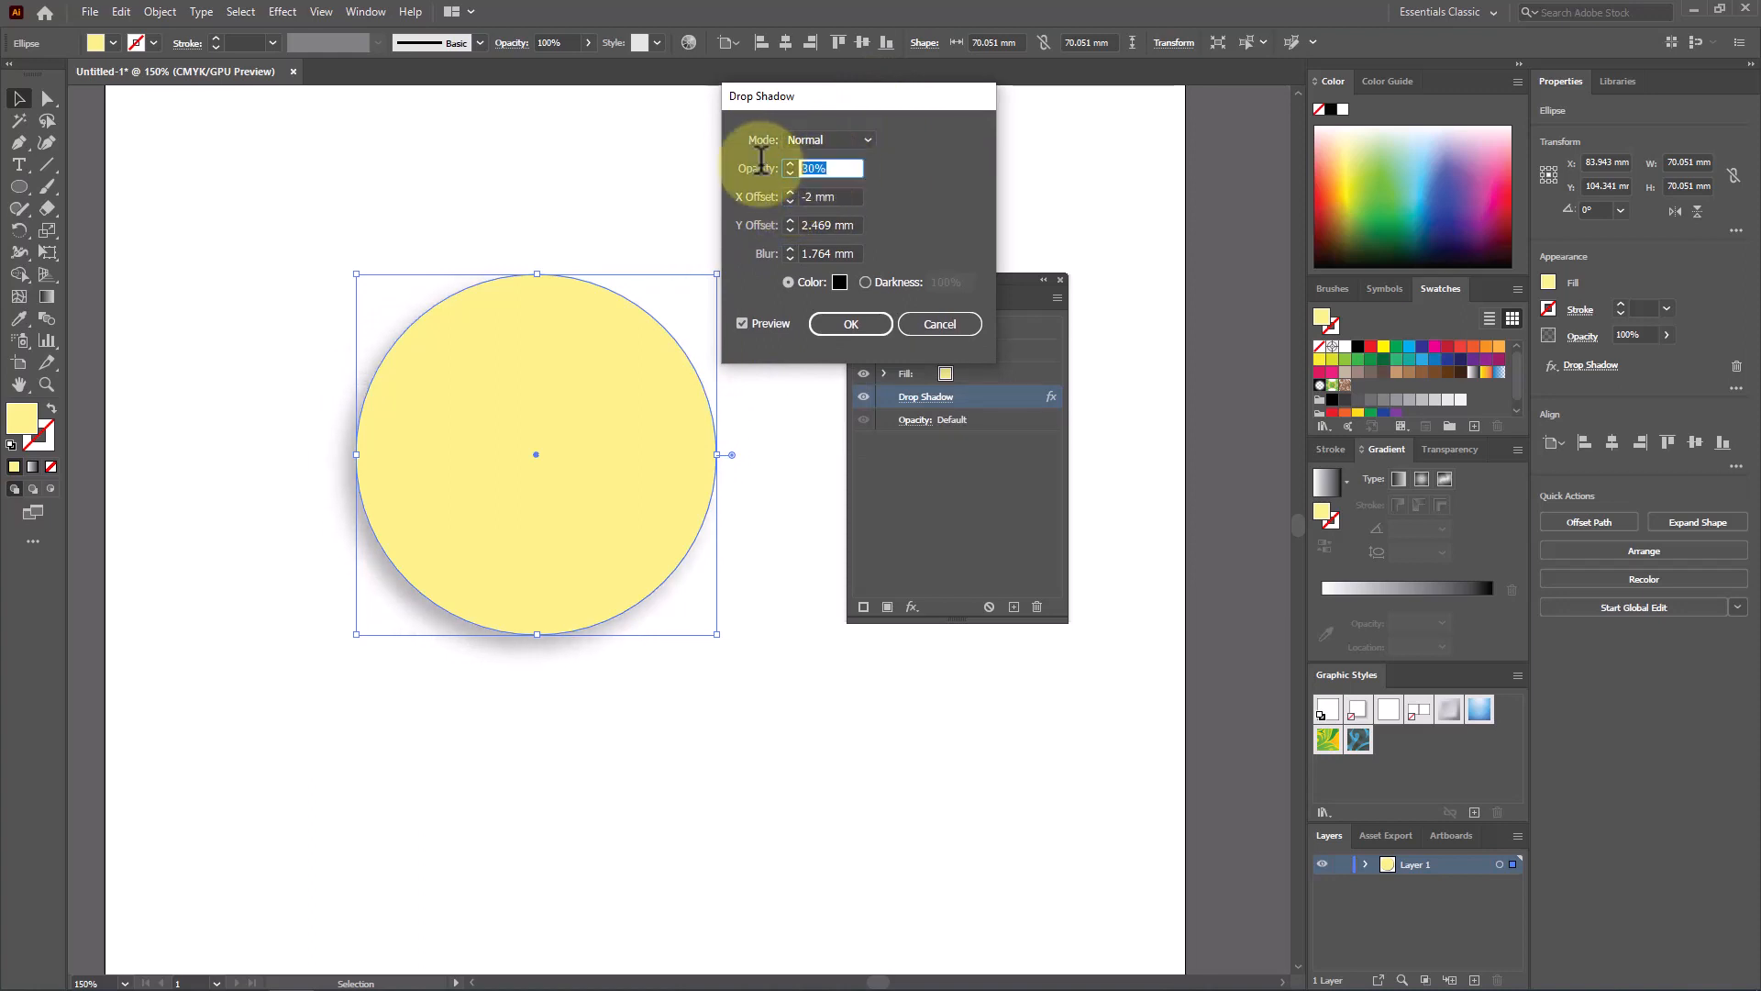
pyautogui.write('100')
pyautogui.press('Tab')
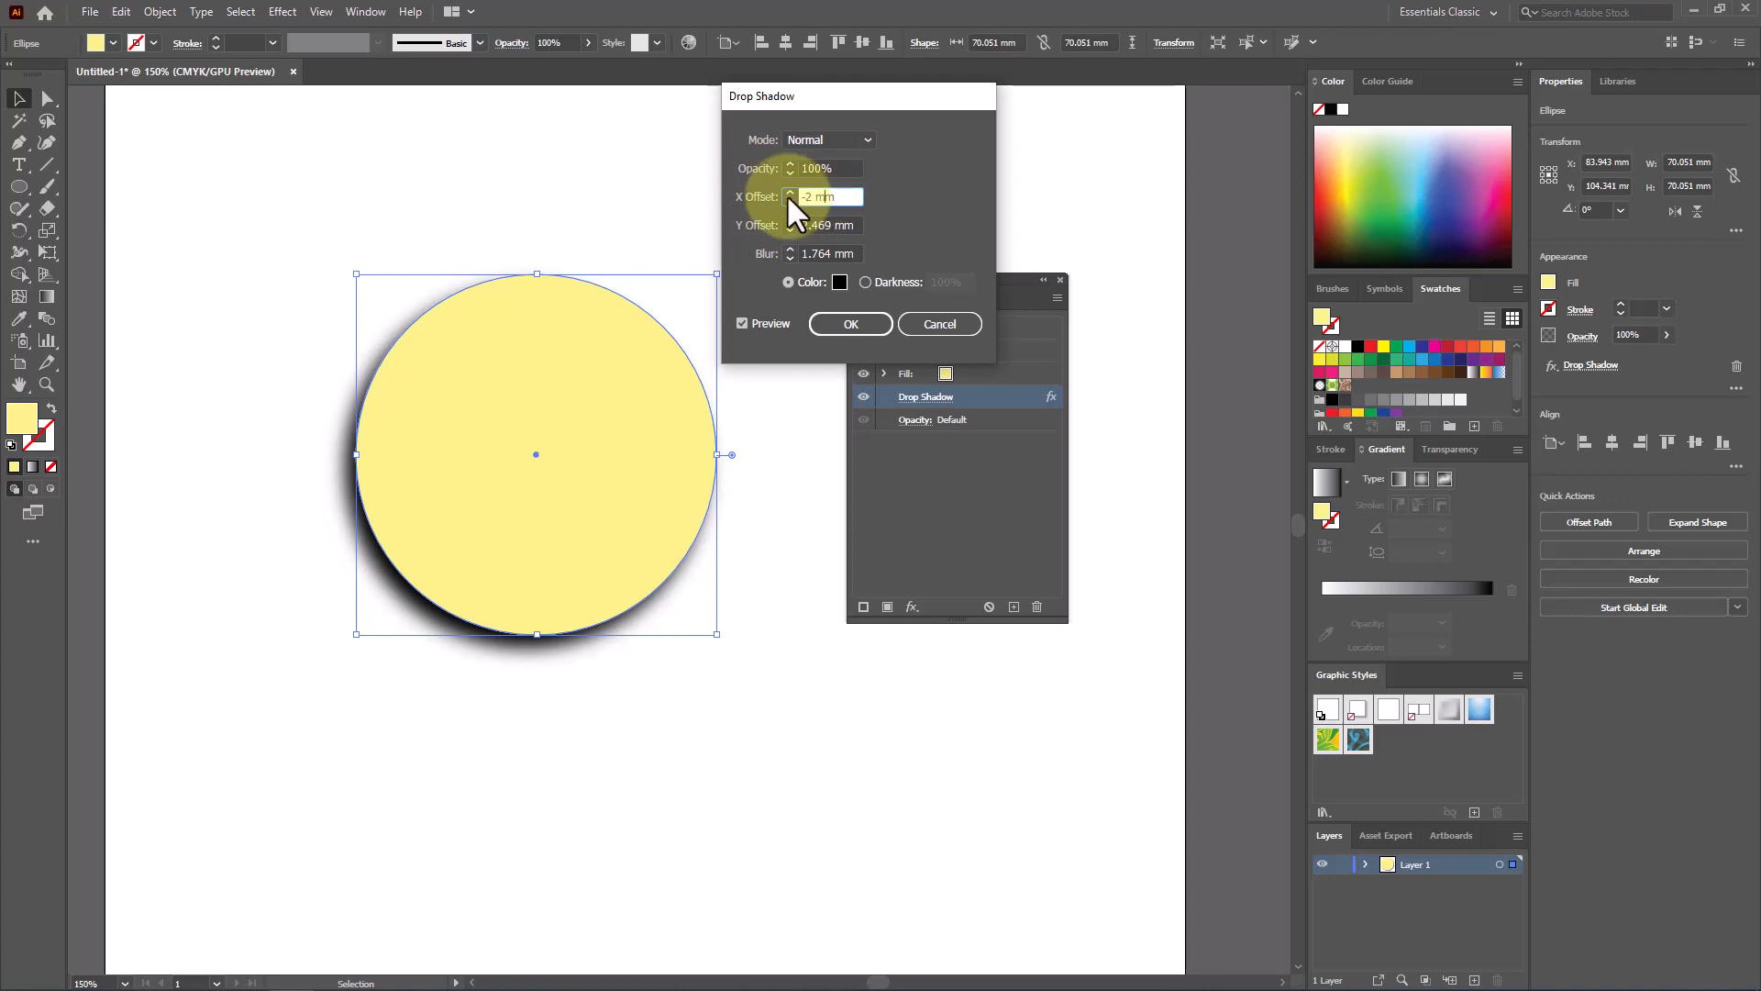
pyautogui.click(787, 190)
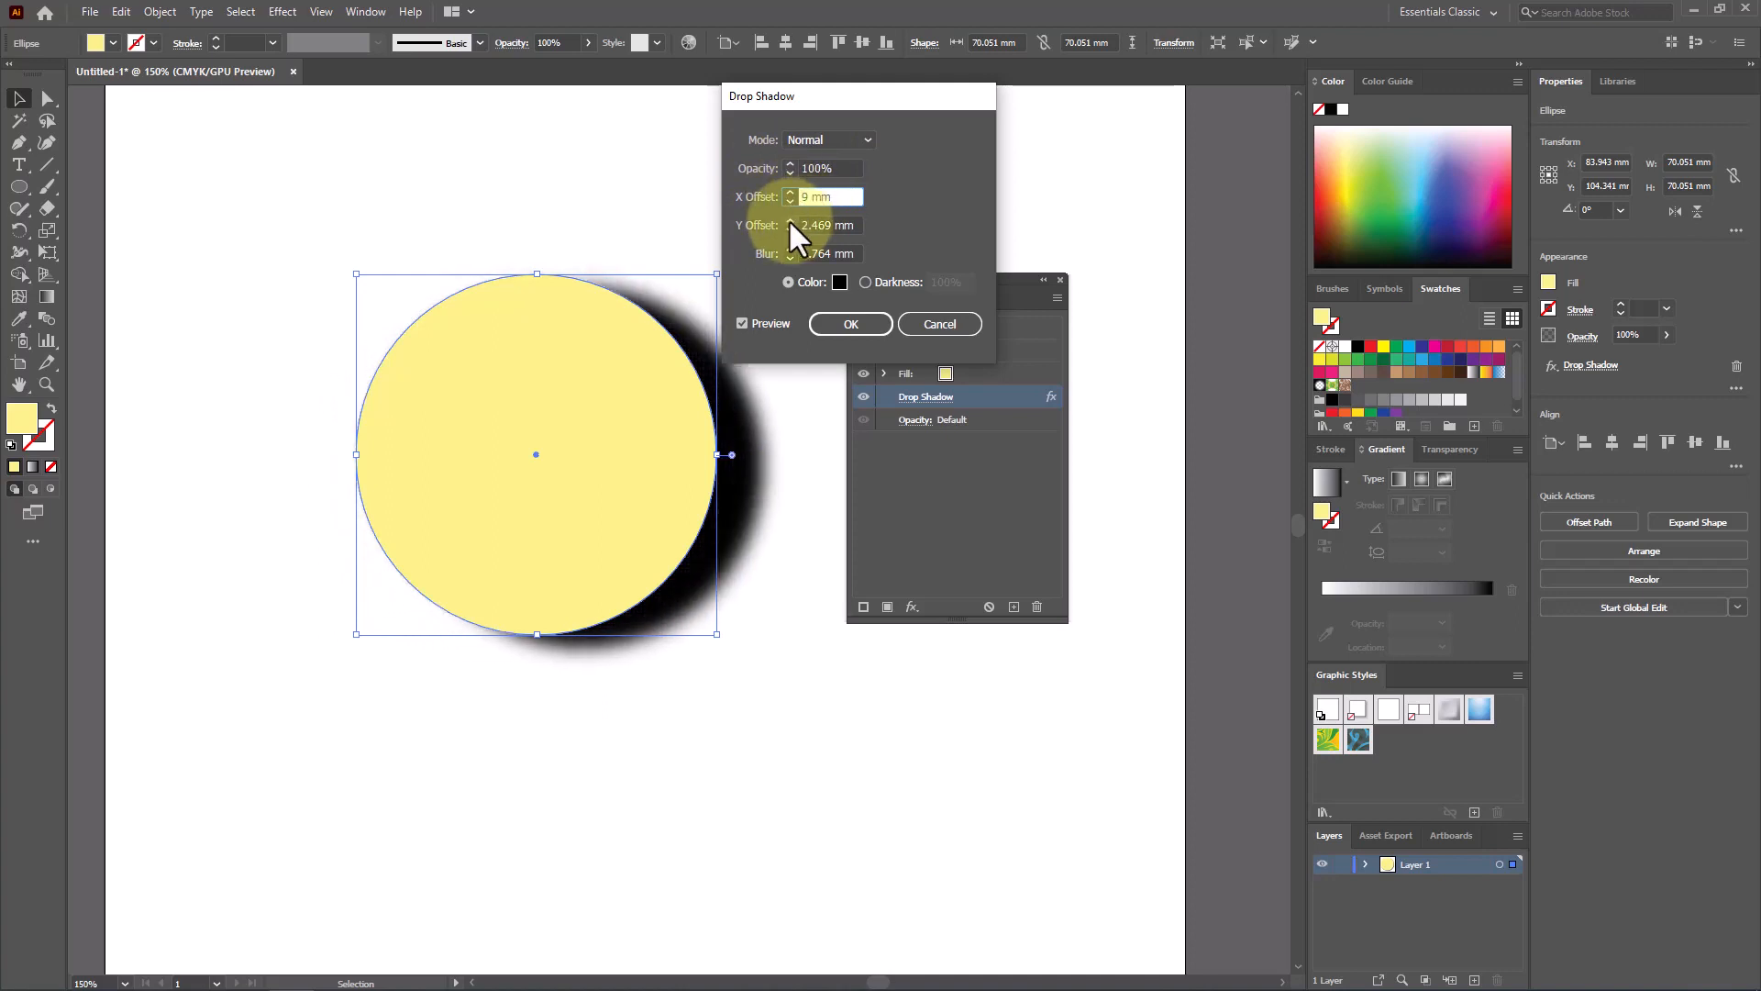
# Try the drop shadow with its Y offset and X offset both at 13 mm
pyautogui.click(789, 220)
pyautogui.hotkey('shift', 'Tab')
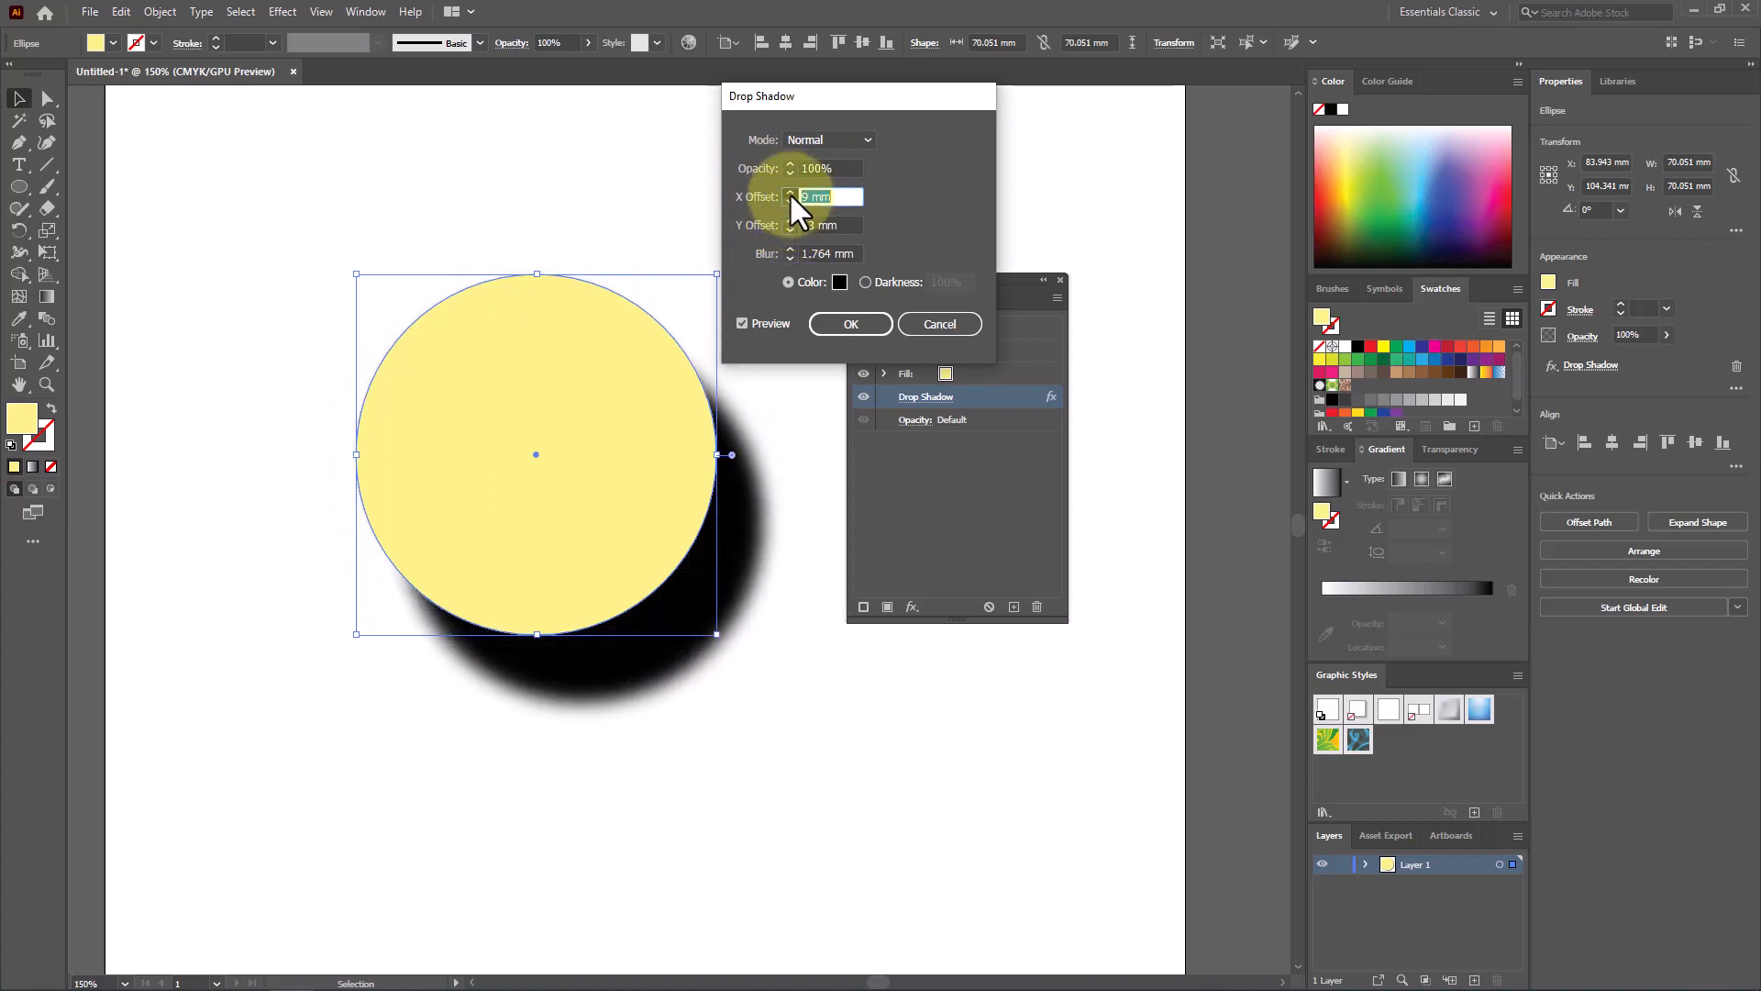
pyautogui.click(788, 190)
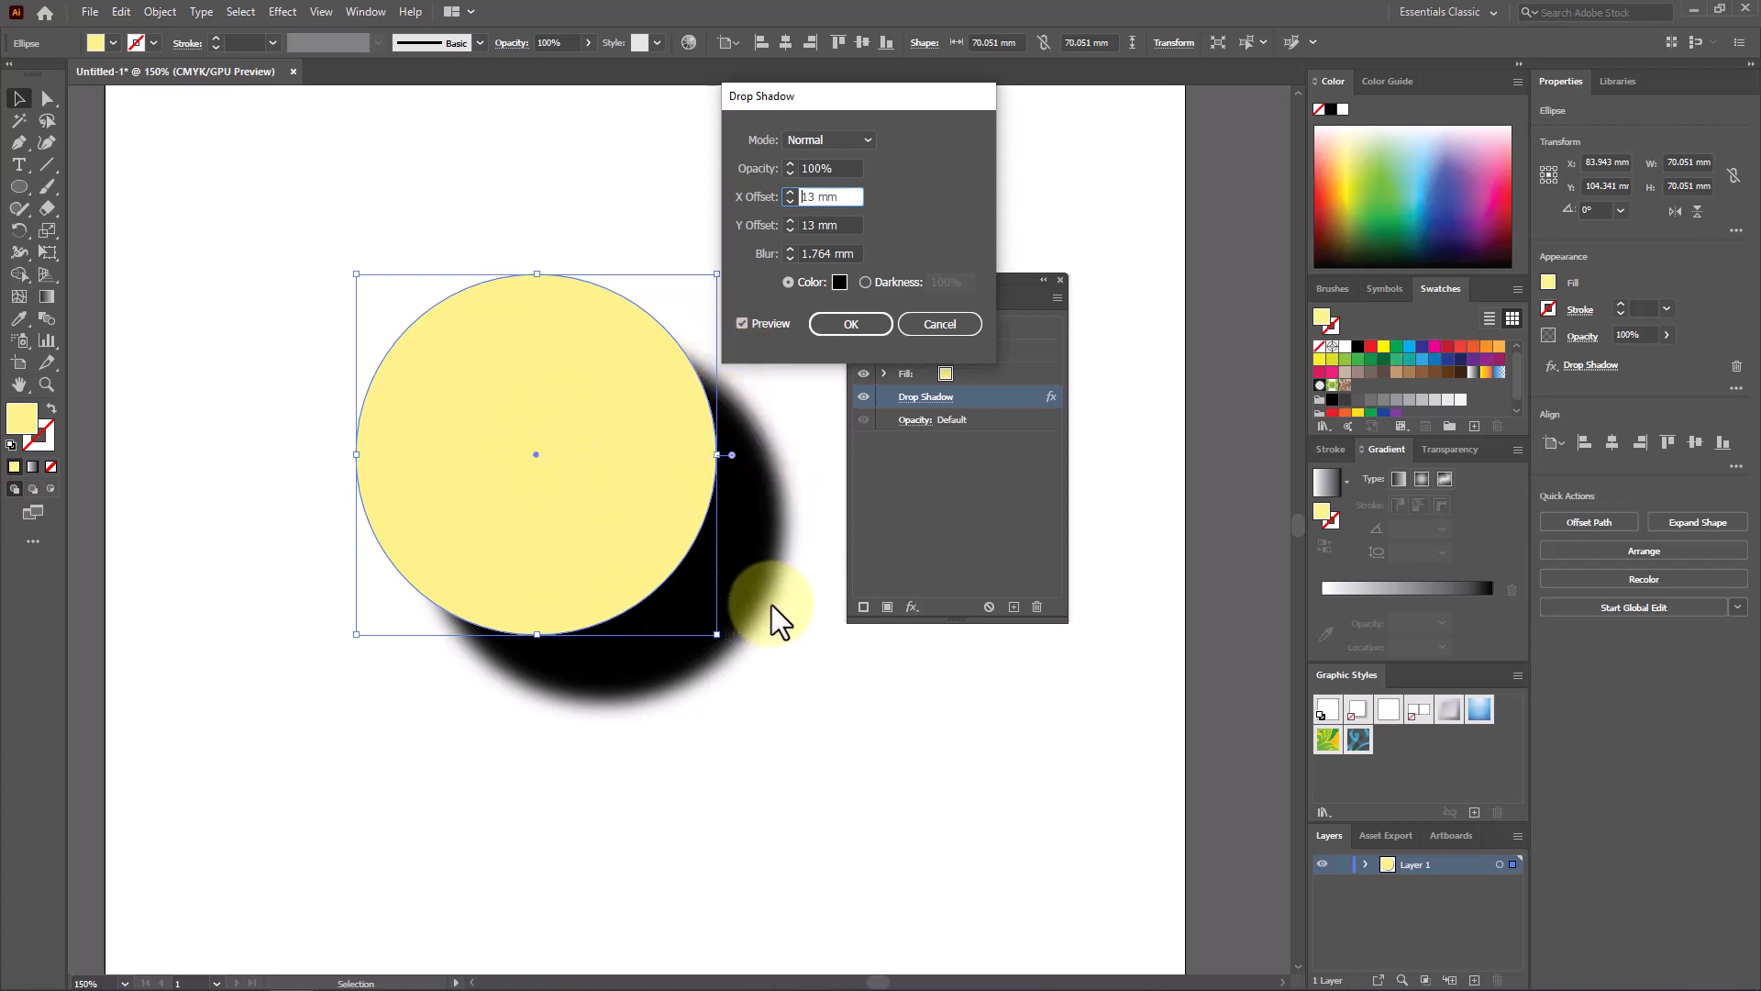
# Set the drop shadow's blur to 6 mm
pyautogui.click(790, 248)
pyautogui.click(790, 248)
pyautogui.click(790, 248)
pyautogui.click(790, 247)
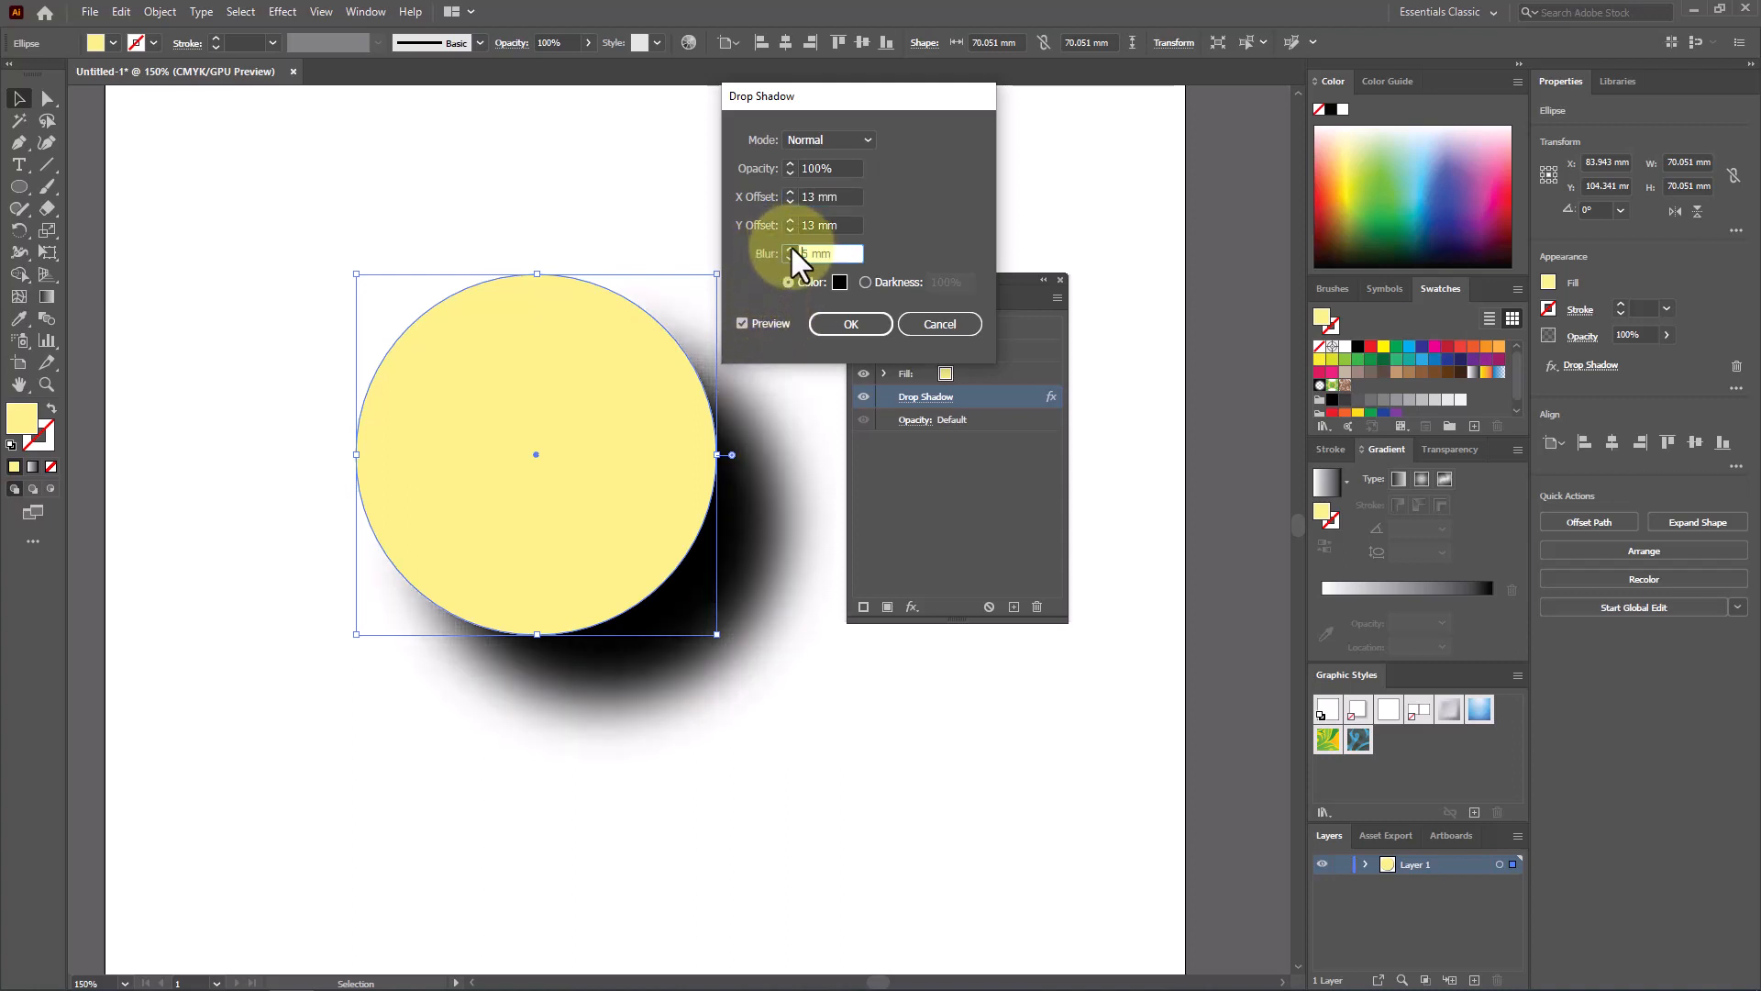
pyautogui.click(789, 258)
pyautogui.click(790, 258)
pyautogui.click(790, 257)
pyautogui.click(789, 249)
pyautogui.click(789, 249)
pyautogui.click(789, 250)
pyautogui.click(789, 247)
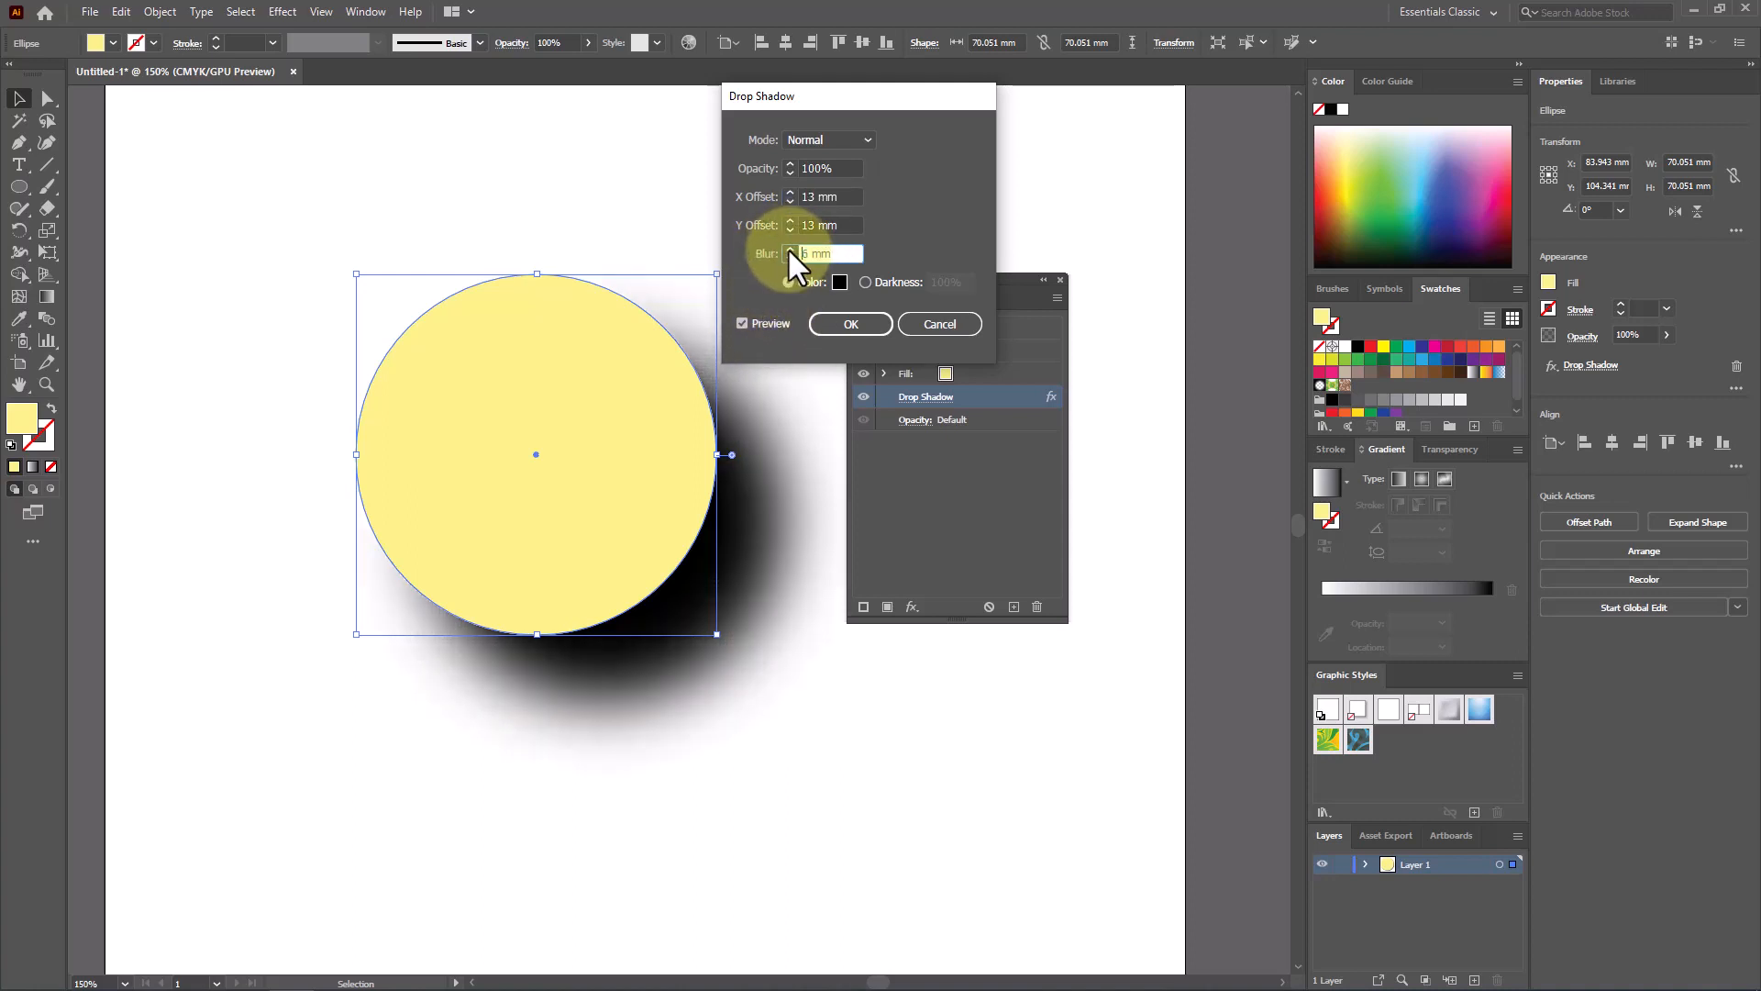
# Set the drop shadow's X offset to 6 mm and its Y offset to 8 mm
pyautogui.click(791, 201)
pyautogui.click(790, 201)
pyautogui.click(790, 201)
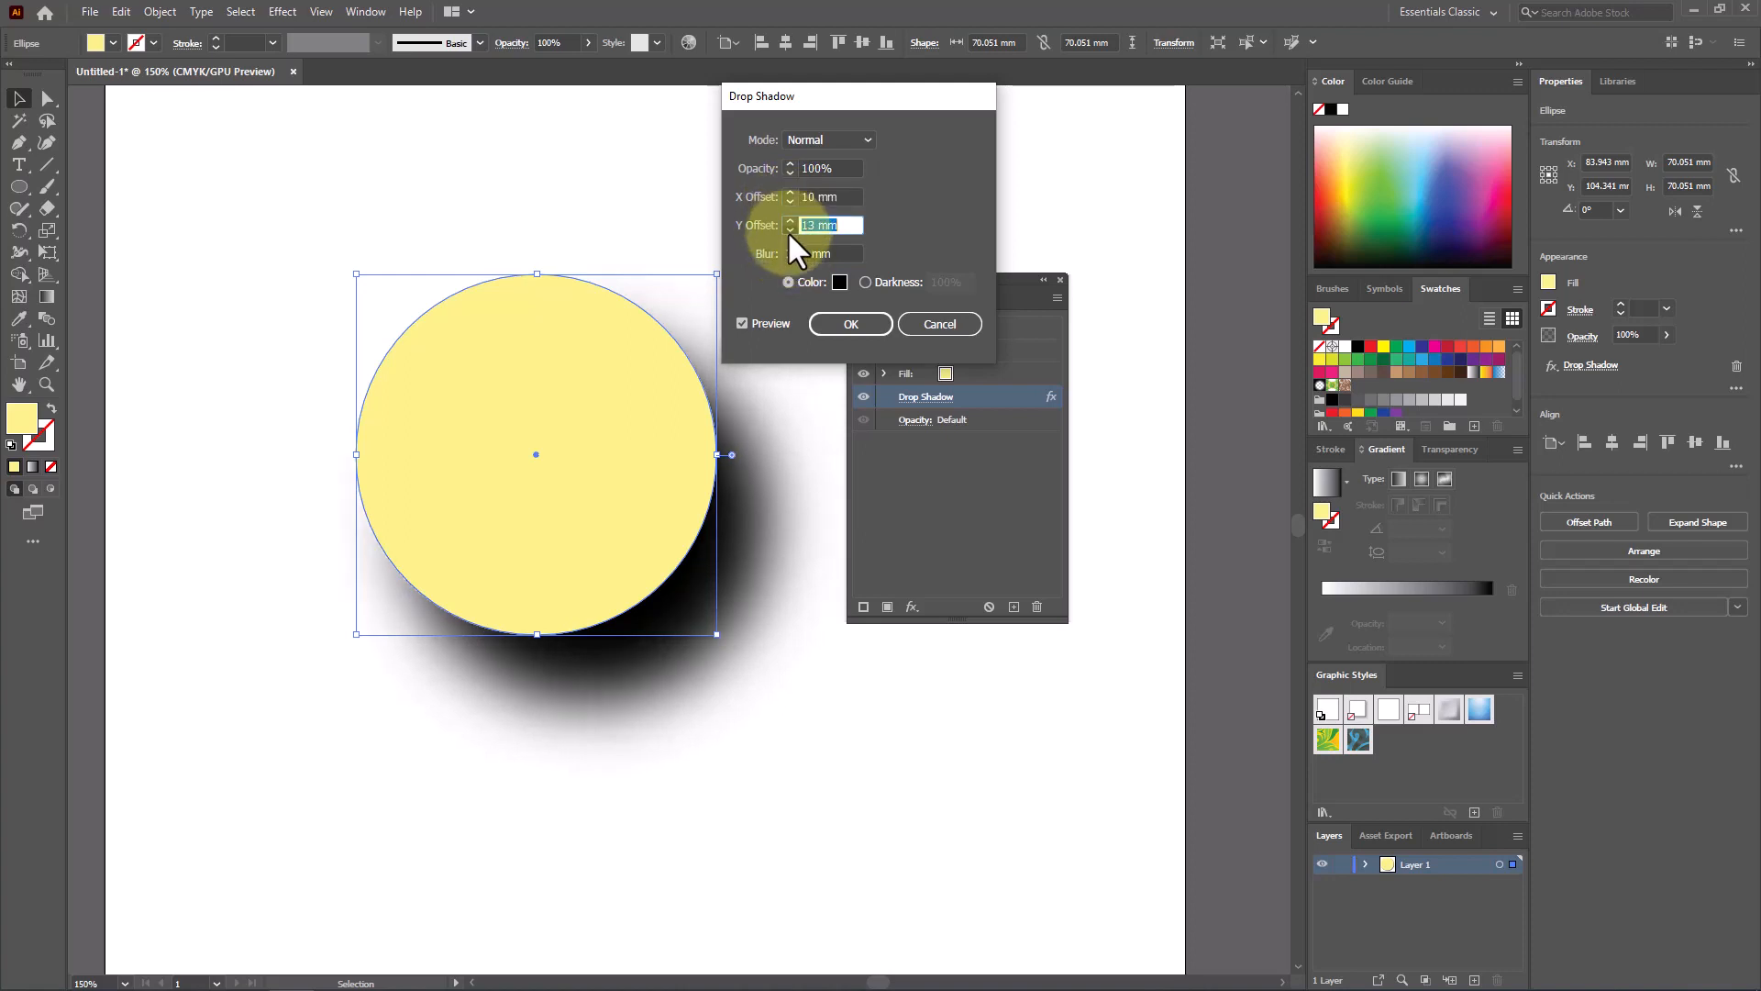
pyautogui.click(787, 229)
pyautogui.click(787, 230)
pyautogui.click(787, 229)
pyautogui.click(787, 230)
pyautogui.click(787, 229)
pyautogui.click(787, 229)
pyautogui.click(787, 229)
pyautogui.click(787, 199)
pyautogui.click(787, 199)
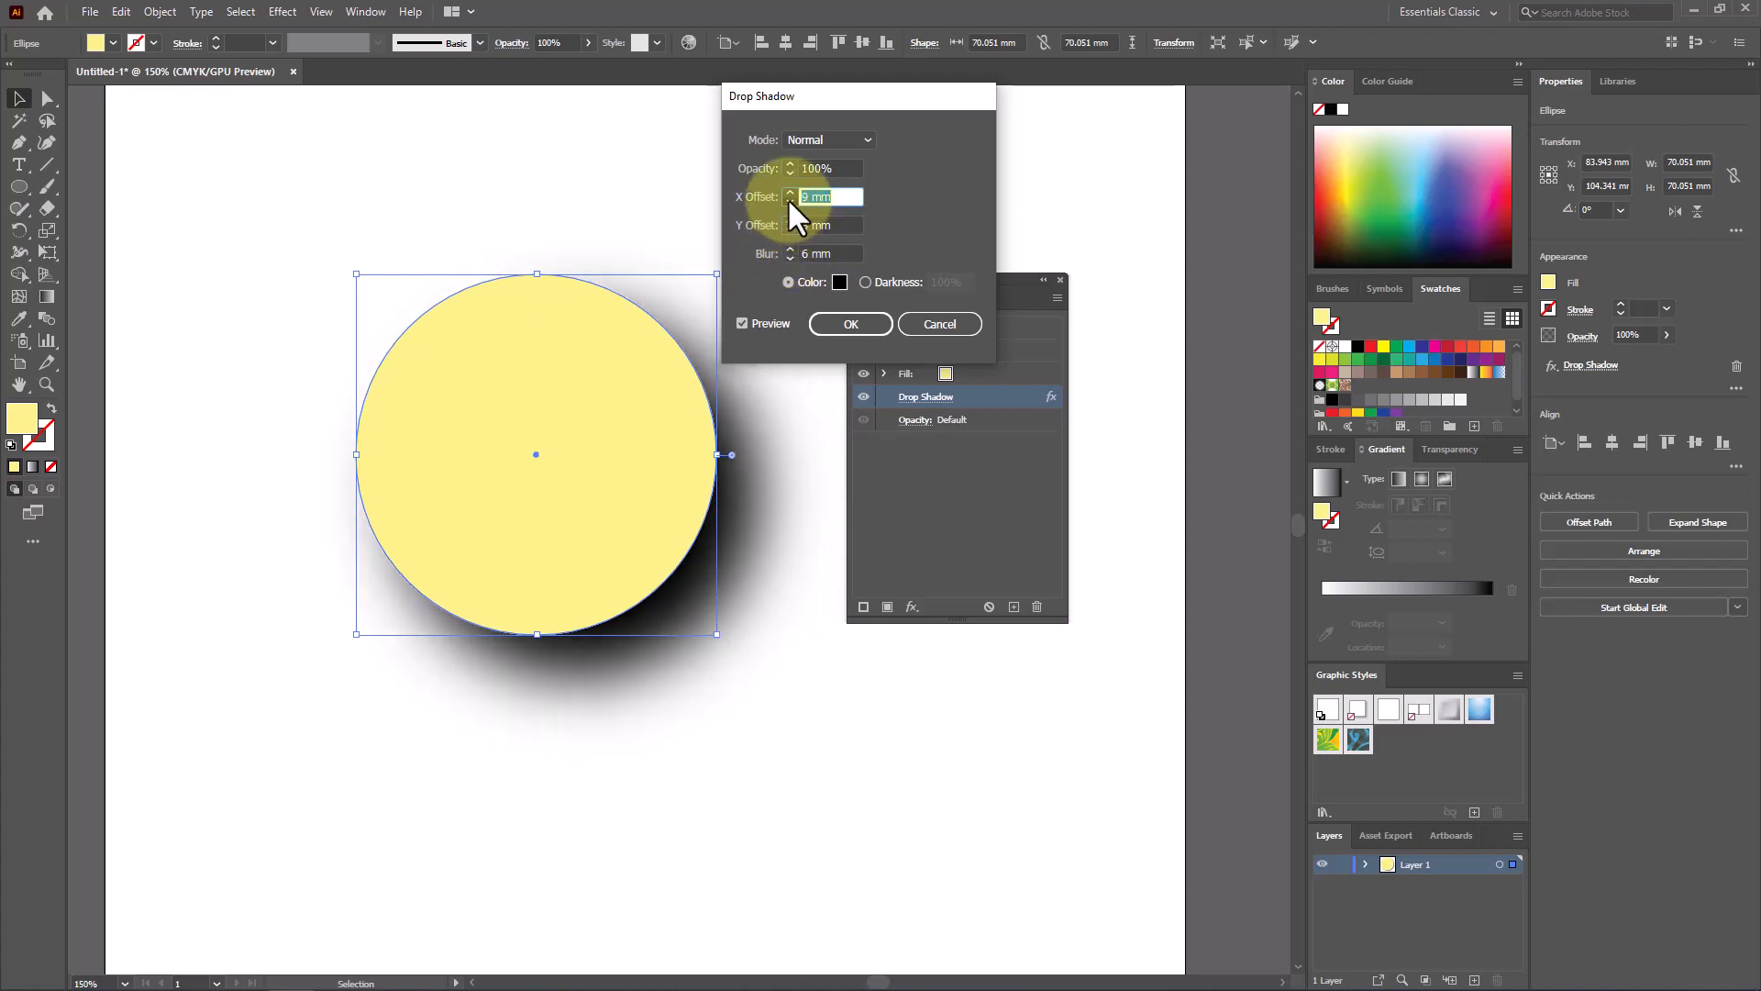
pyautogui.click(787, 199)
pyautogui.click(787, 199)
# Set the drop shadow's opacity to 70% and apply the edited effect to the circle
pyautogui.click(784, 165)
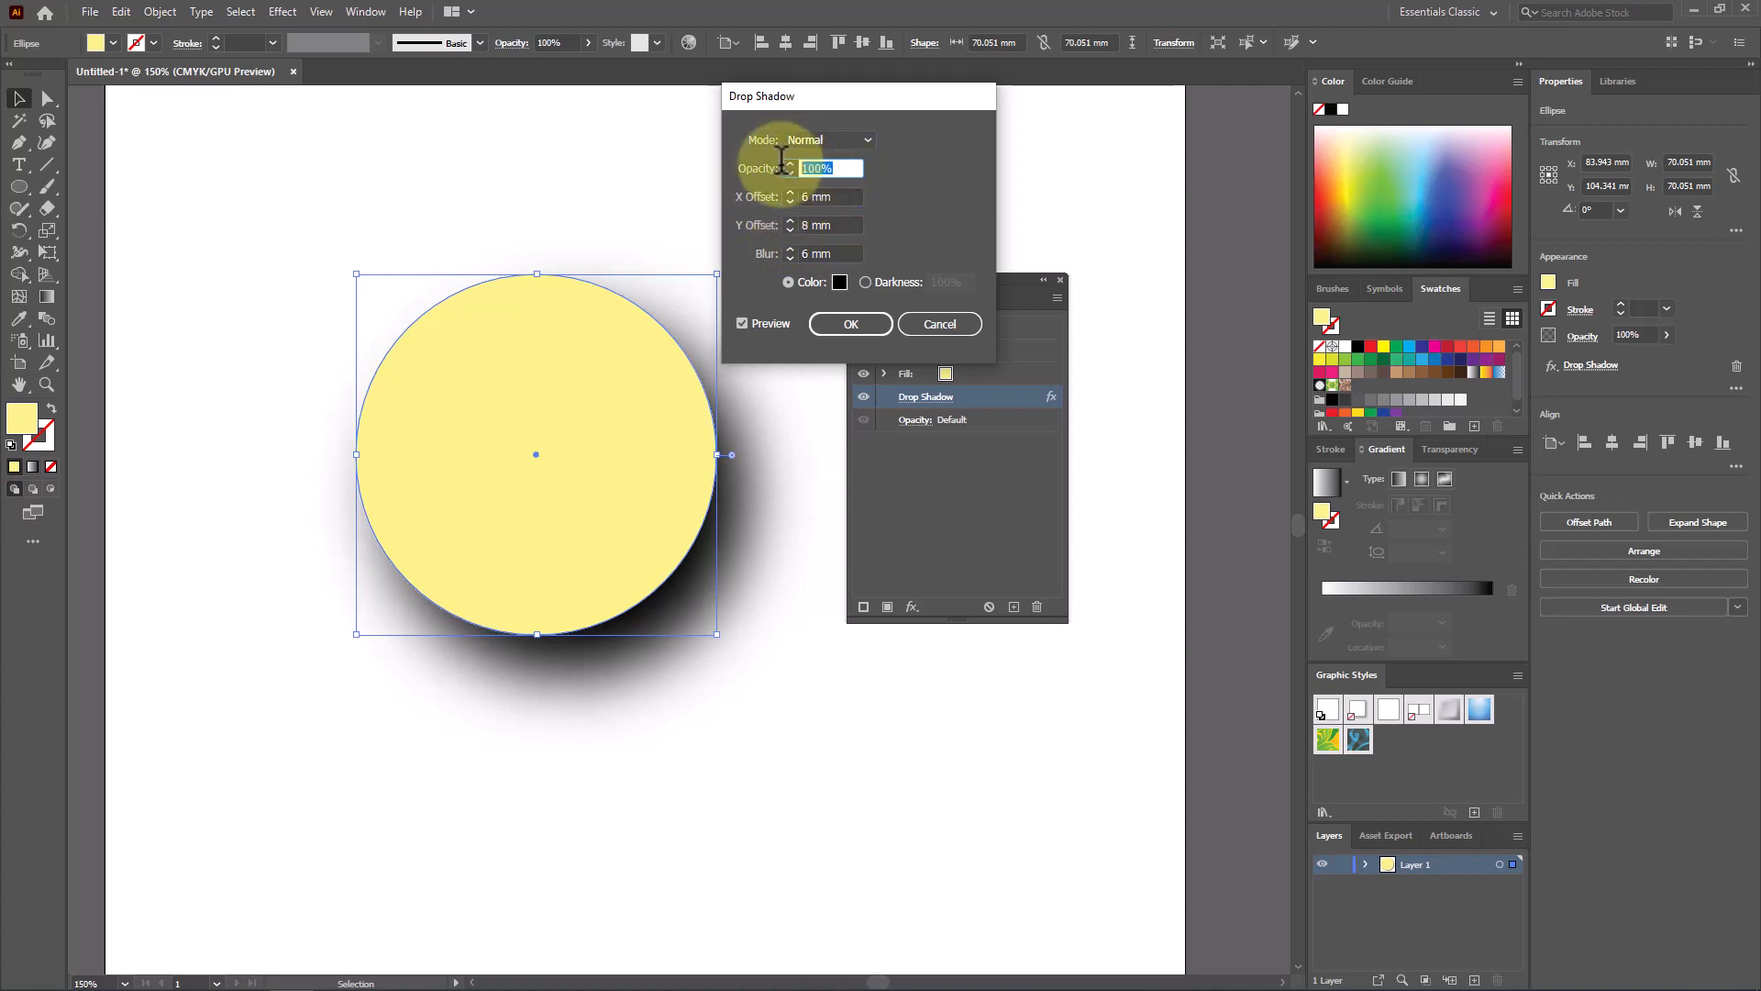
pyautogui.write('70')
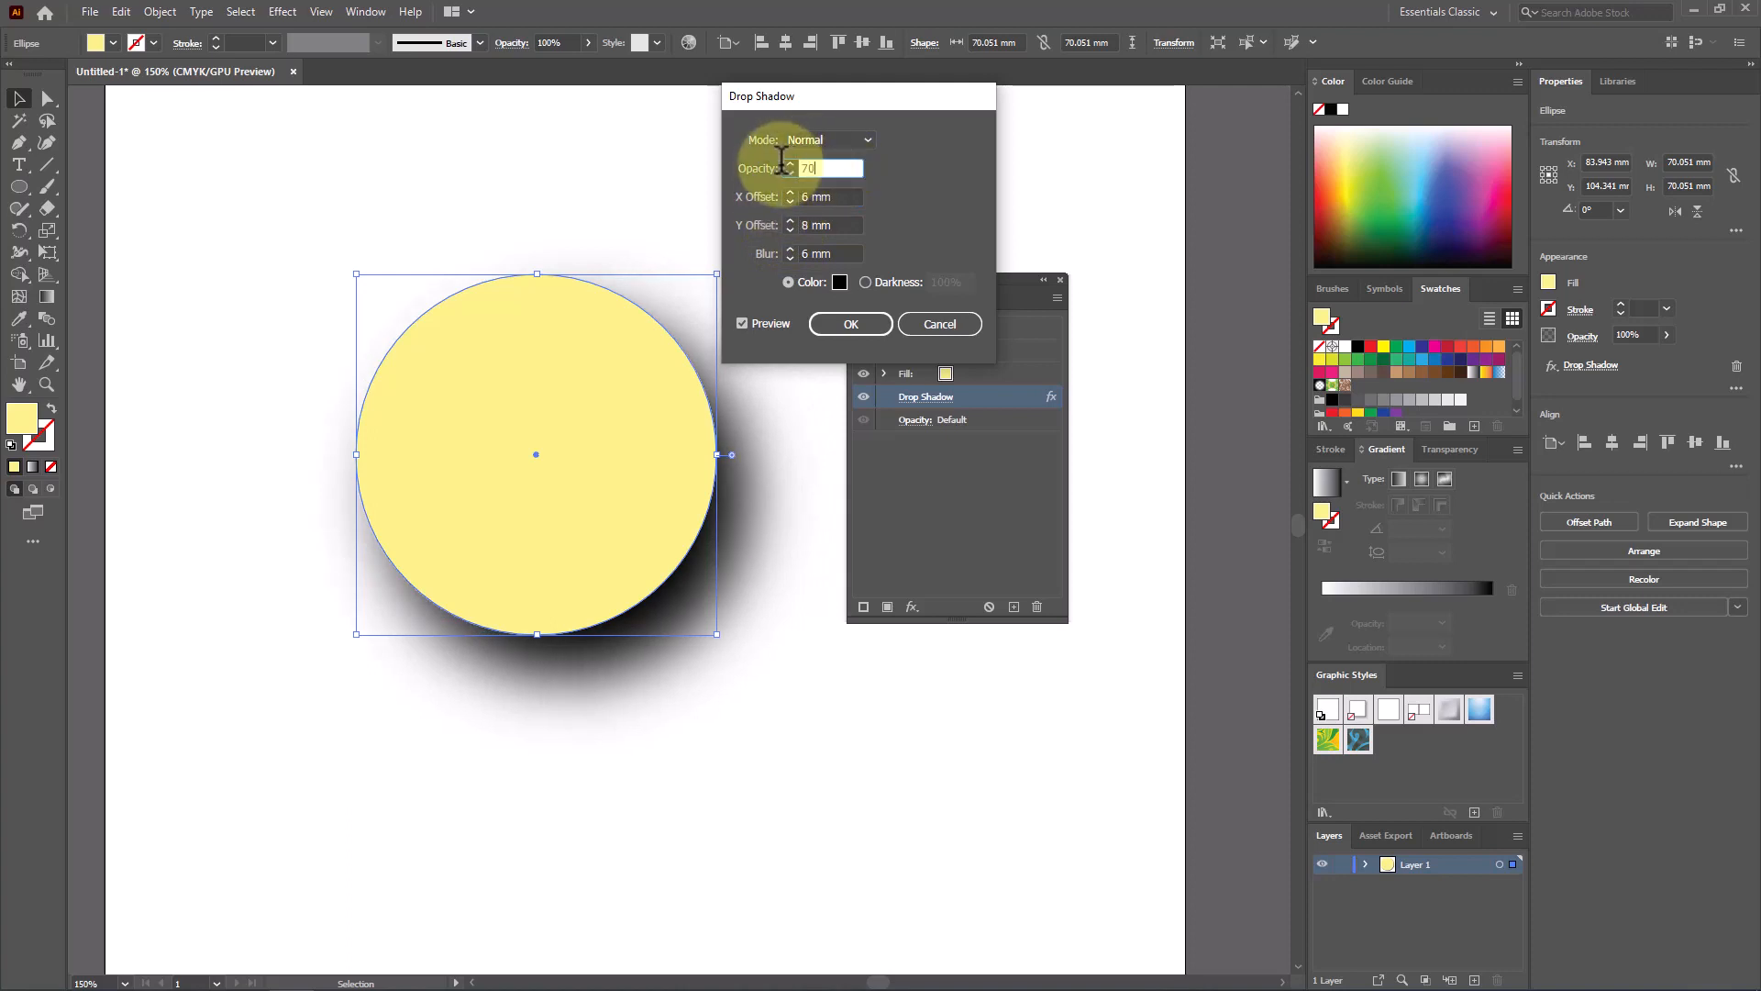
pyautogui.click(835, 196)
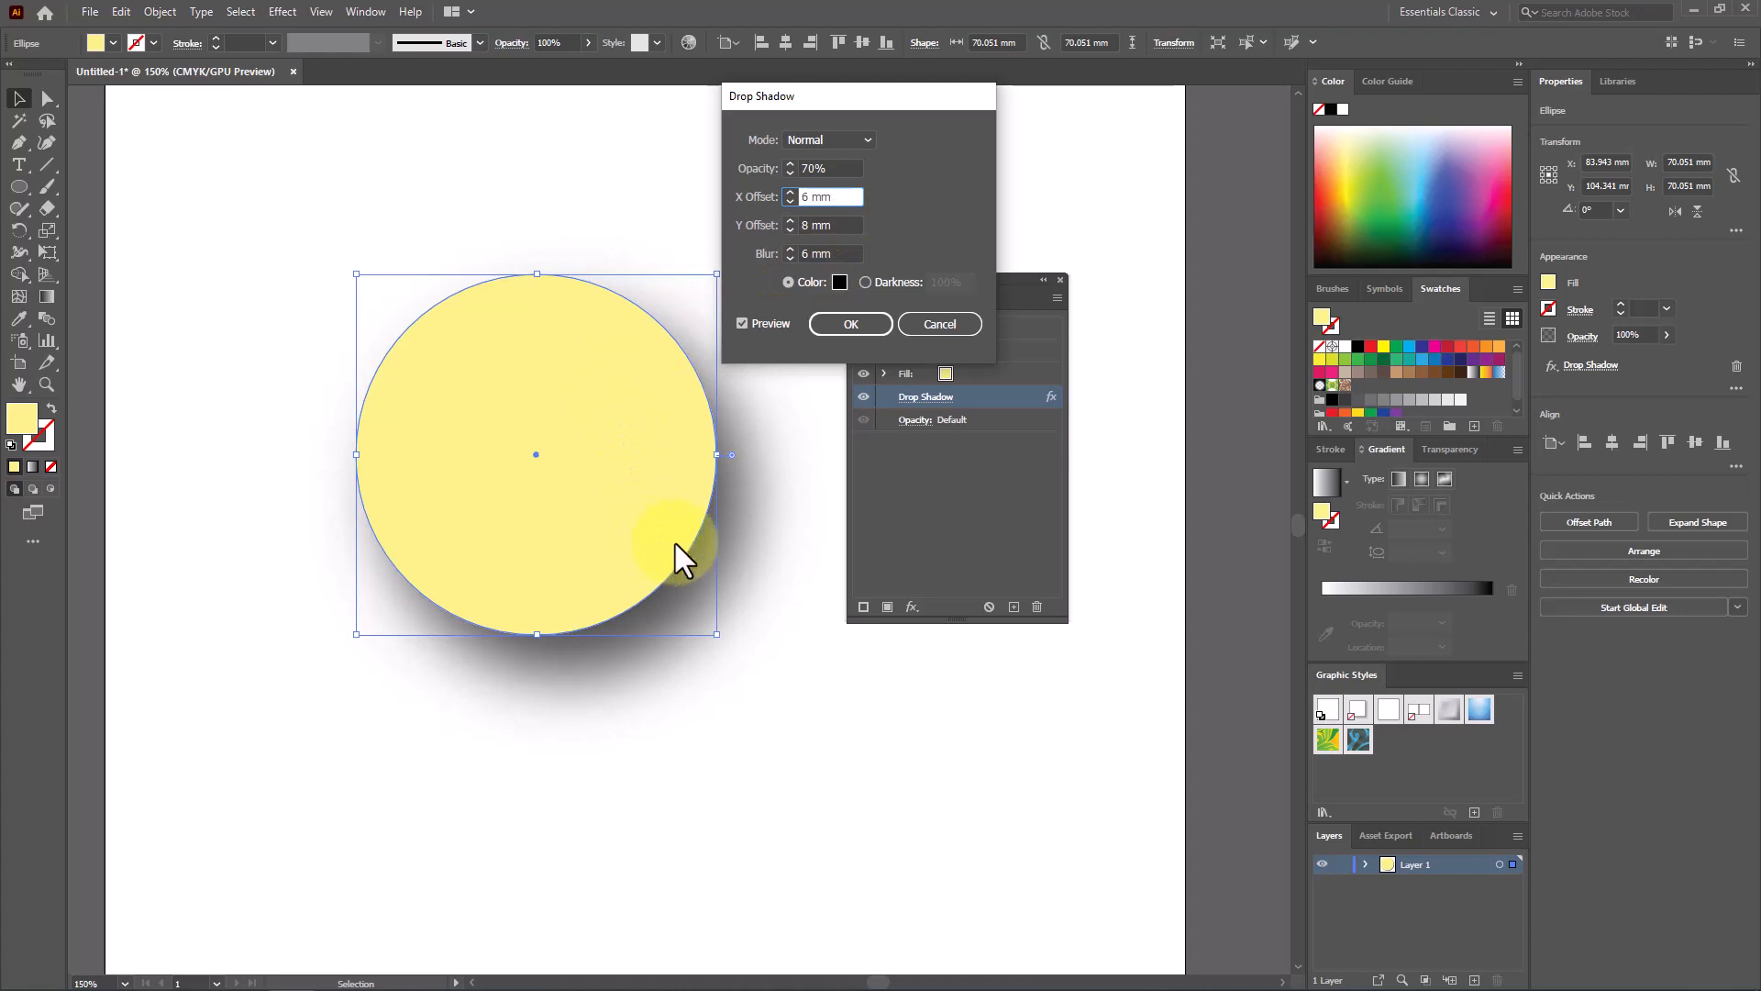
pyautogui.click(849, 323)
# Move the shadowed circle on the artboard to about X 71.3 mm, Y 103.6 mm
pyautogui.click(636, 616)
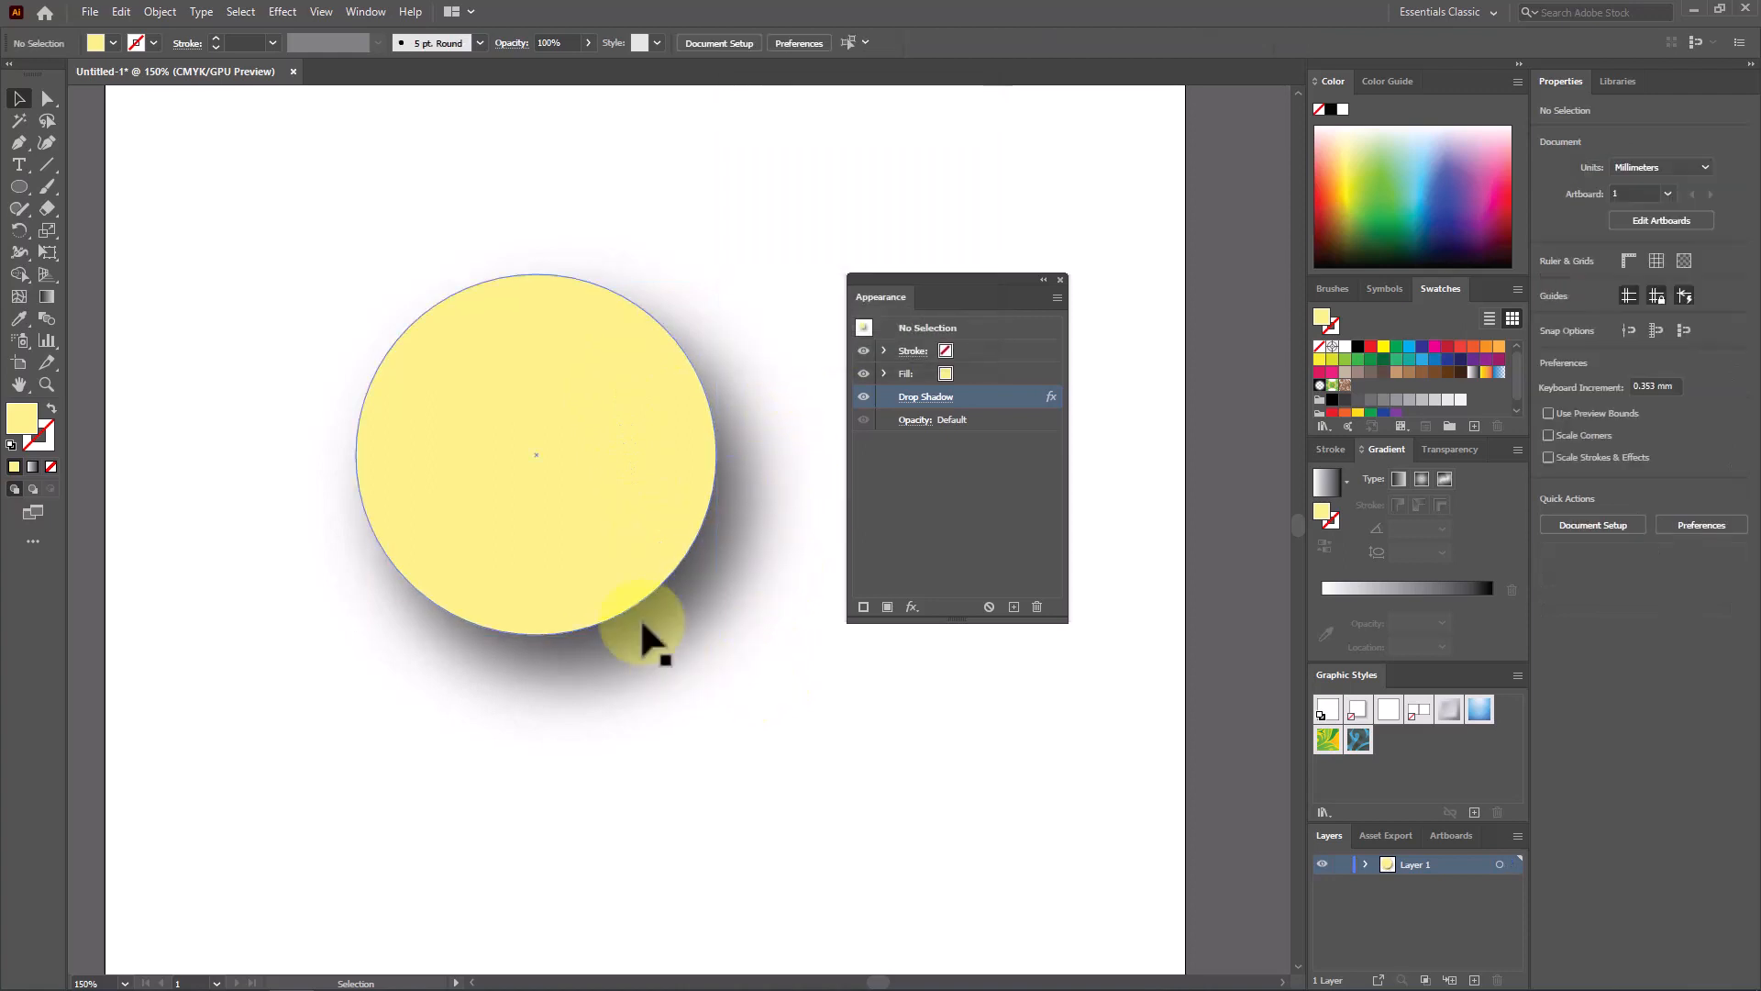
pyautogui.moveTo(610, 558); pyautogui.dragTo(527, 479)
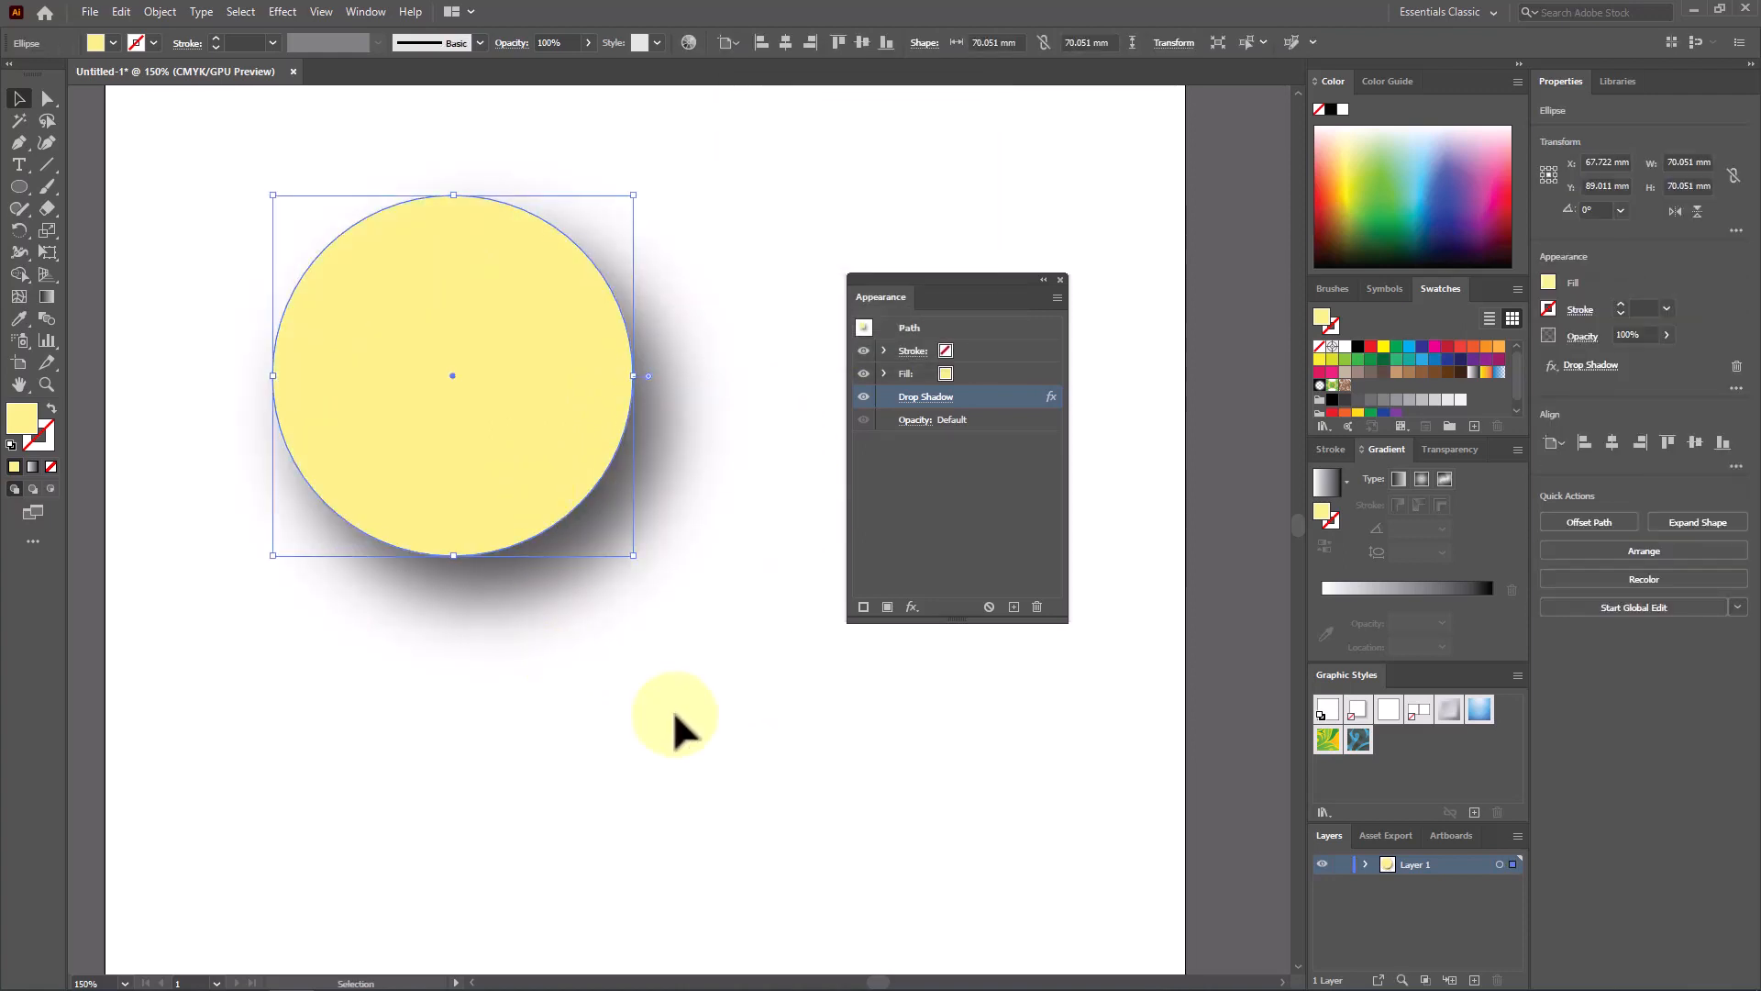
pyautogui.moveTo(533, 412); pyautogui.dragTo(552, 487)
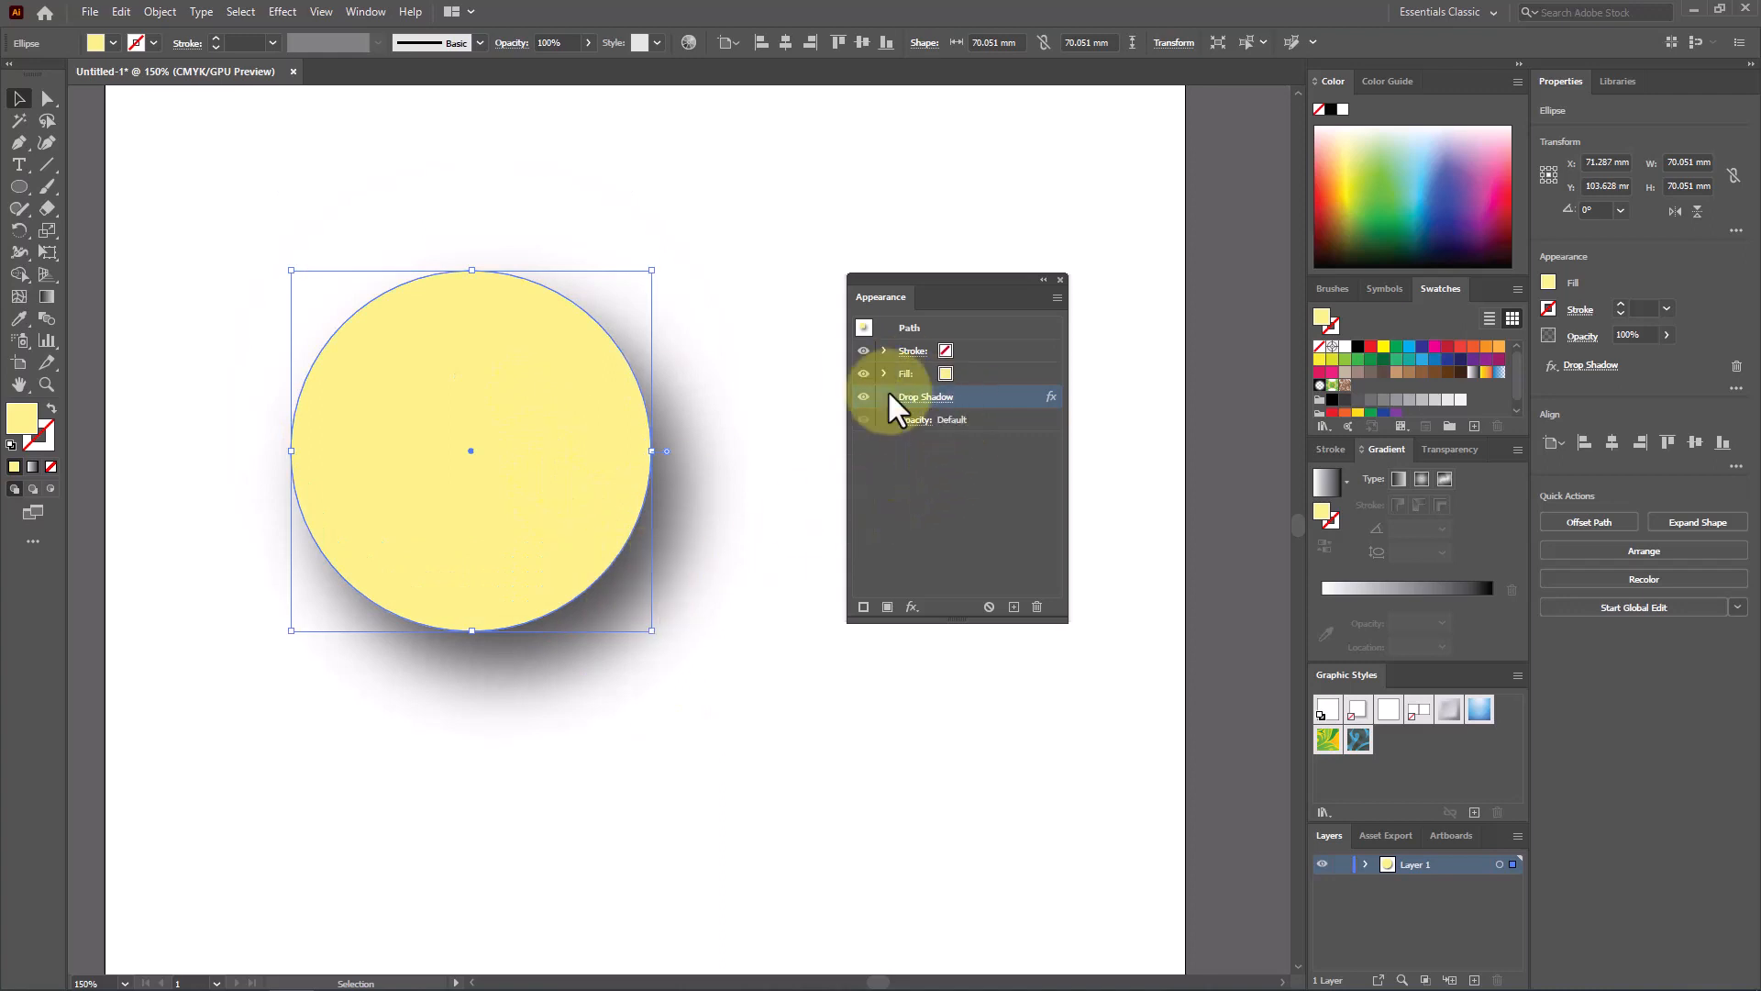
# Delete the Drop Shadow effect from the yellow circle's appearance
pyautogui.click(994, 490)
pyautogui.click(964, 399)
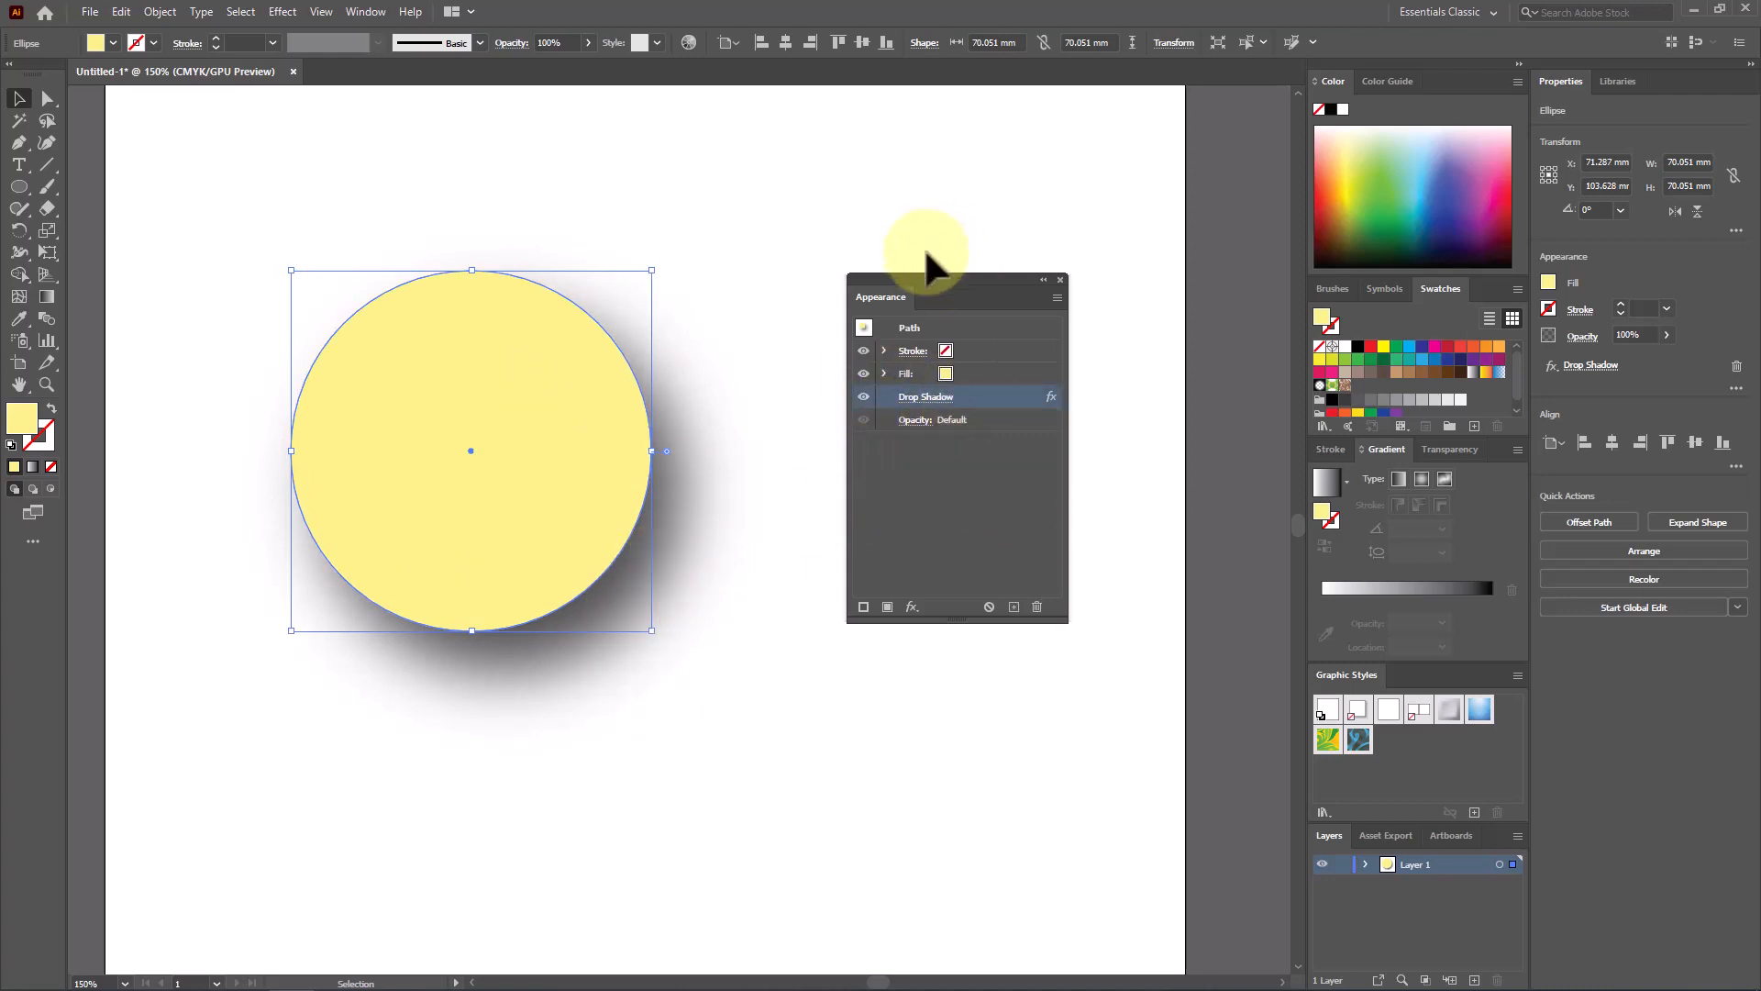
pyautogui.click(1037, 607)
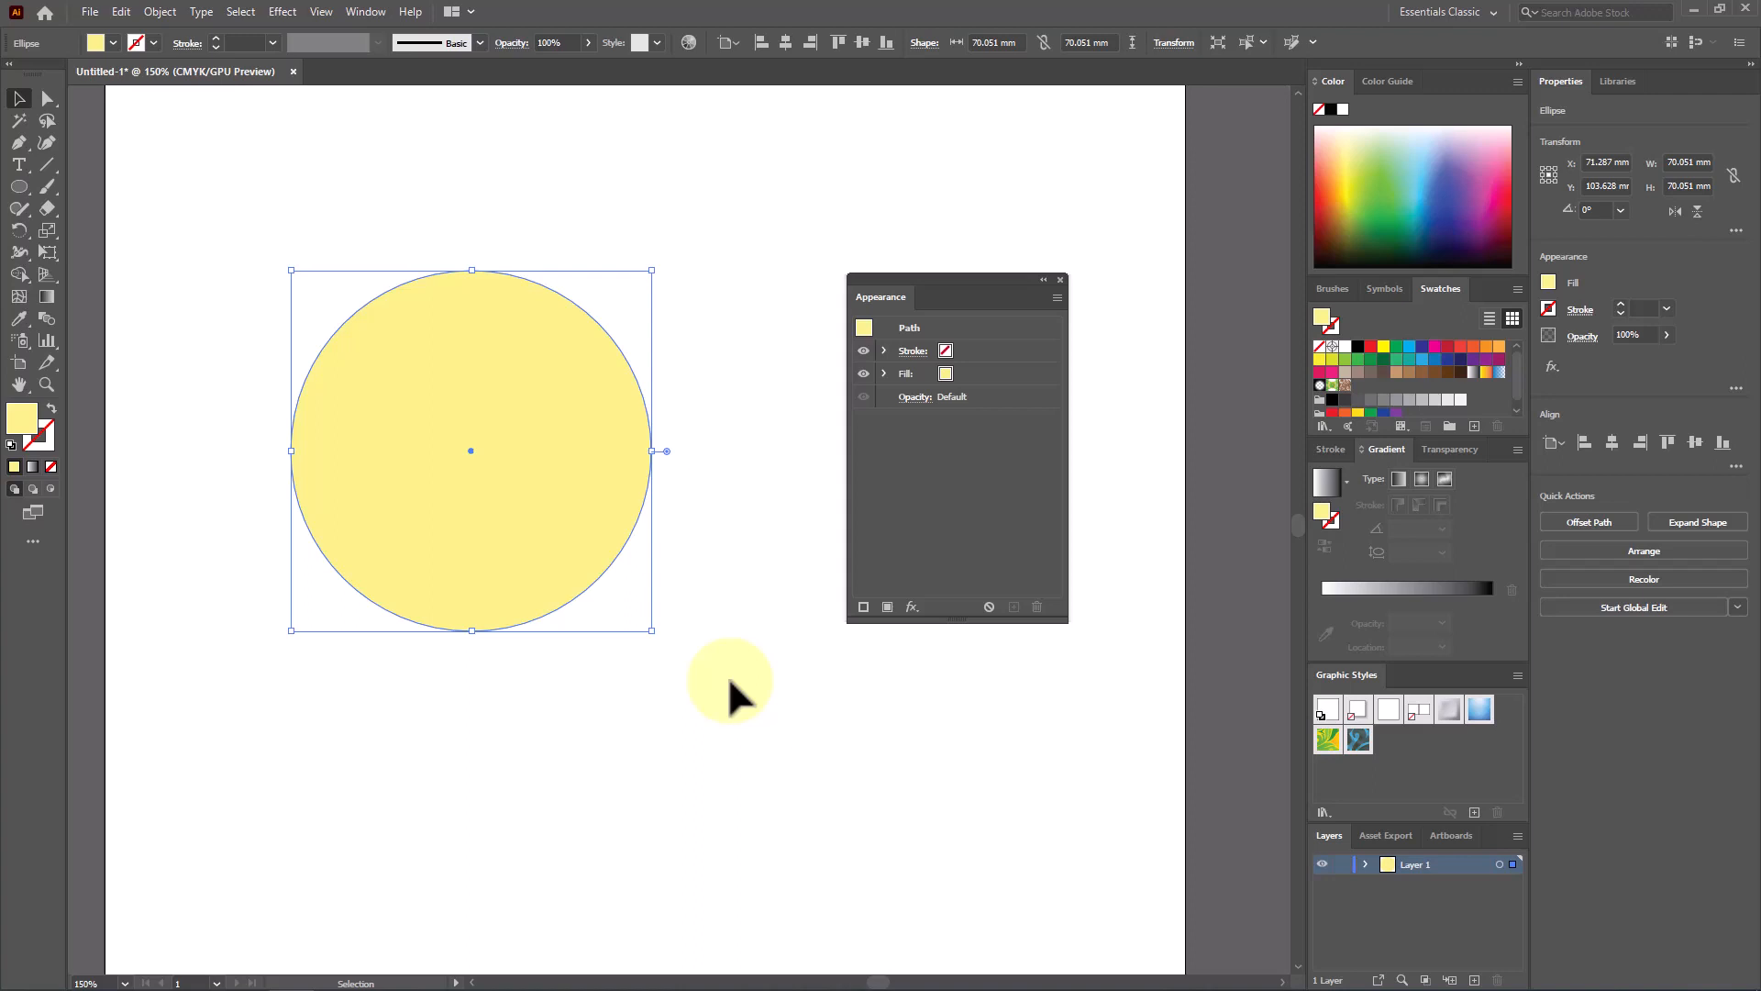
# Apply a Feather effect with a 6 mm radius to the yellow circle
pyautogui.click(273, 11)
pyautogui.moveTo(438, 216)
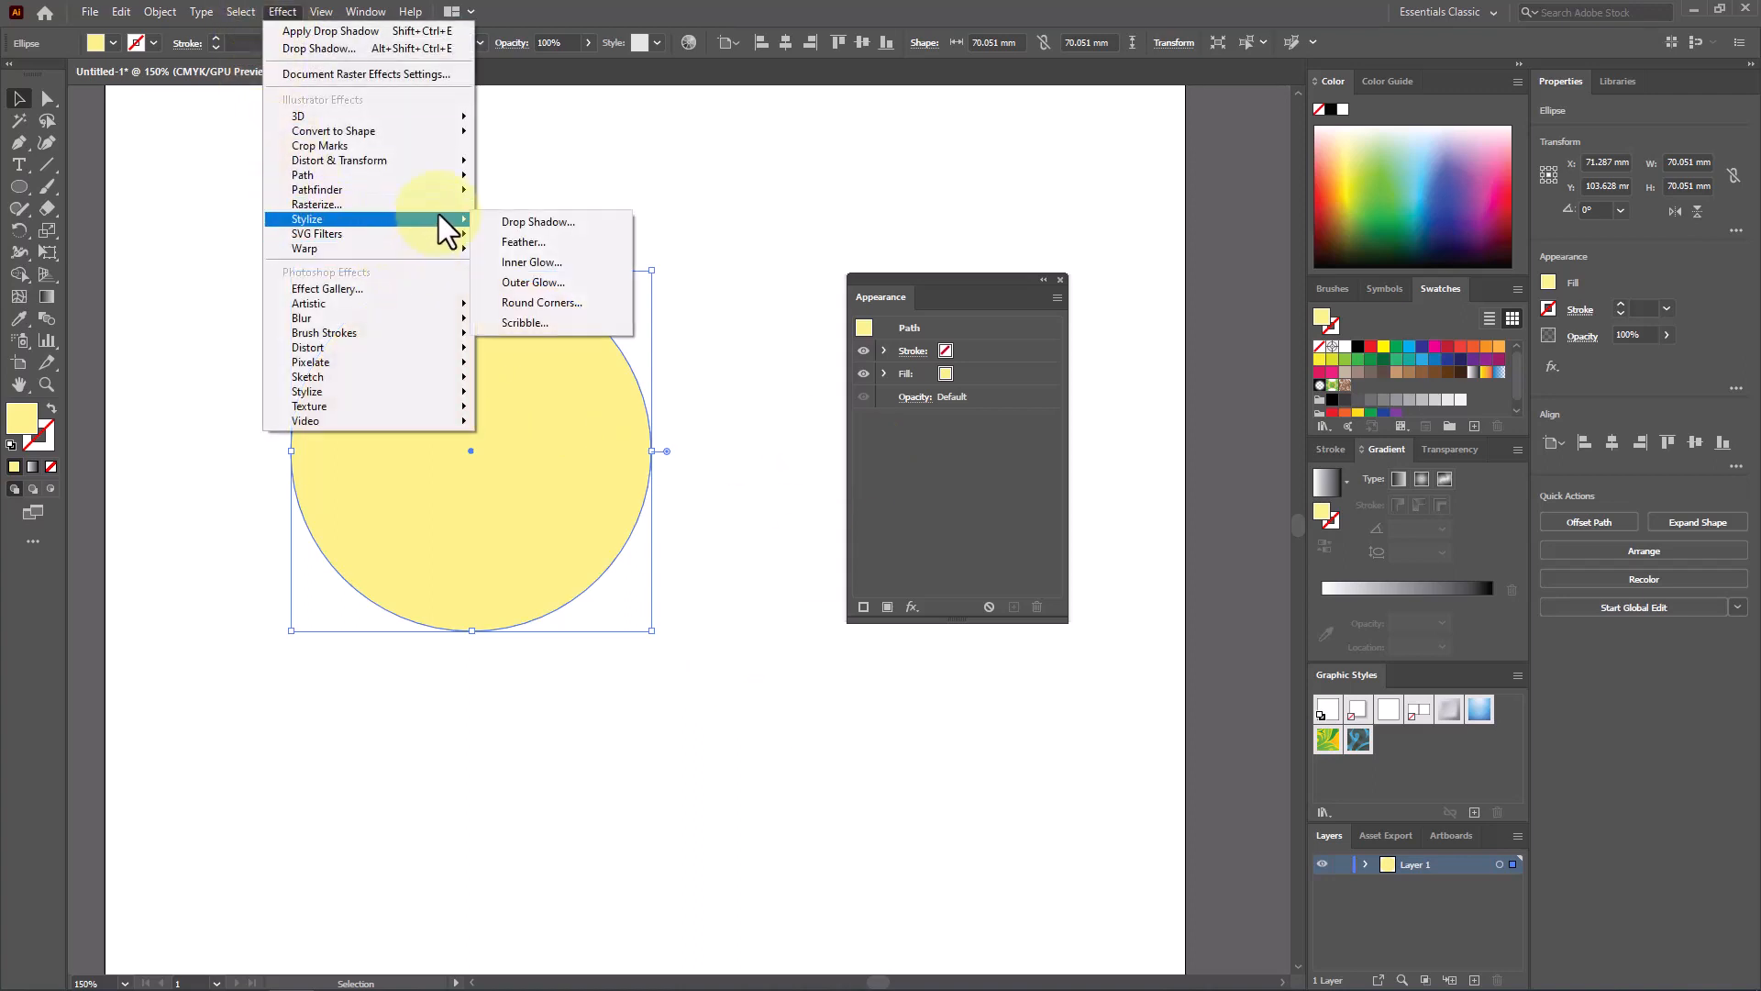
pyautogui.click(615, 240)
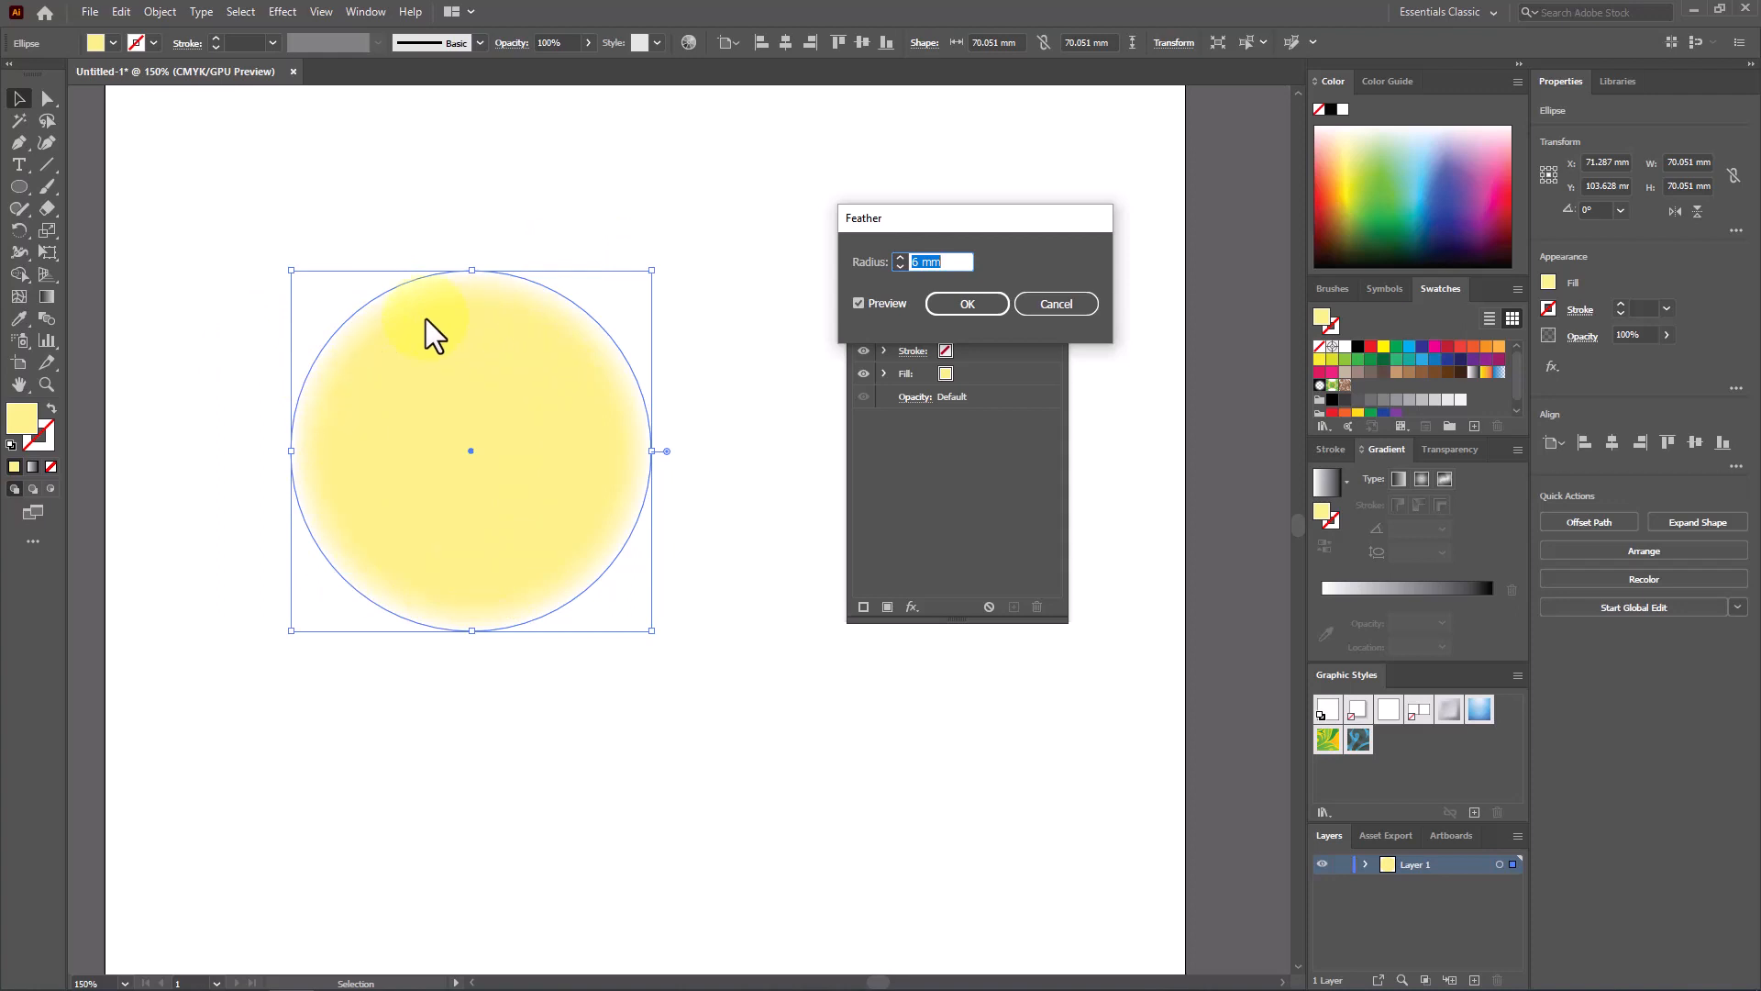
pyautogui.click(965, 303)
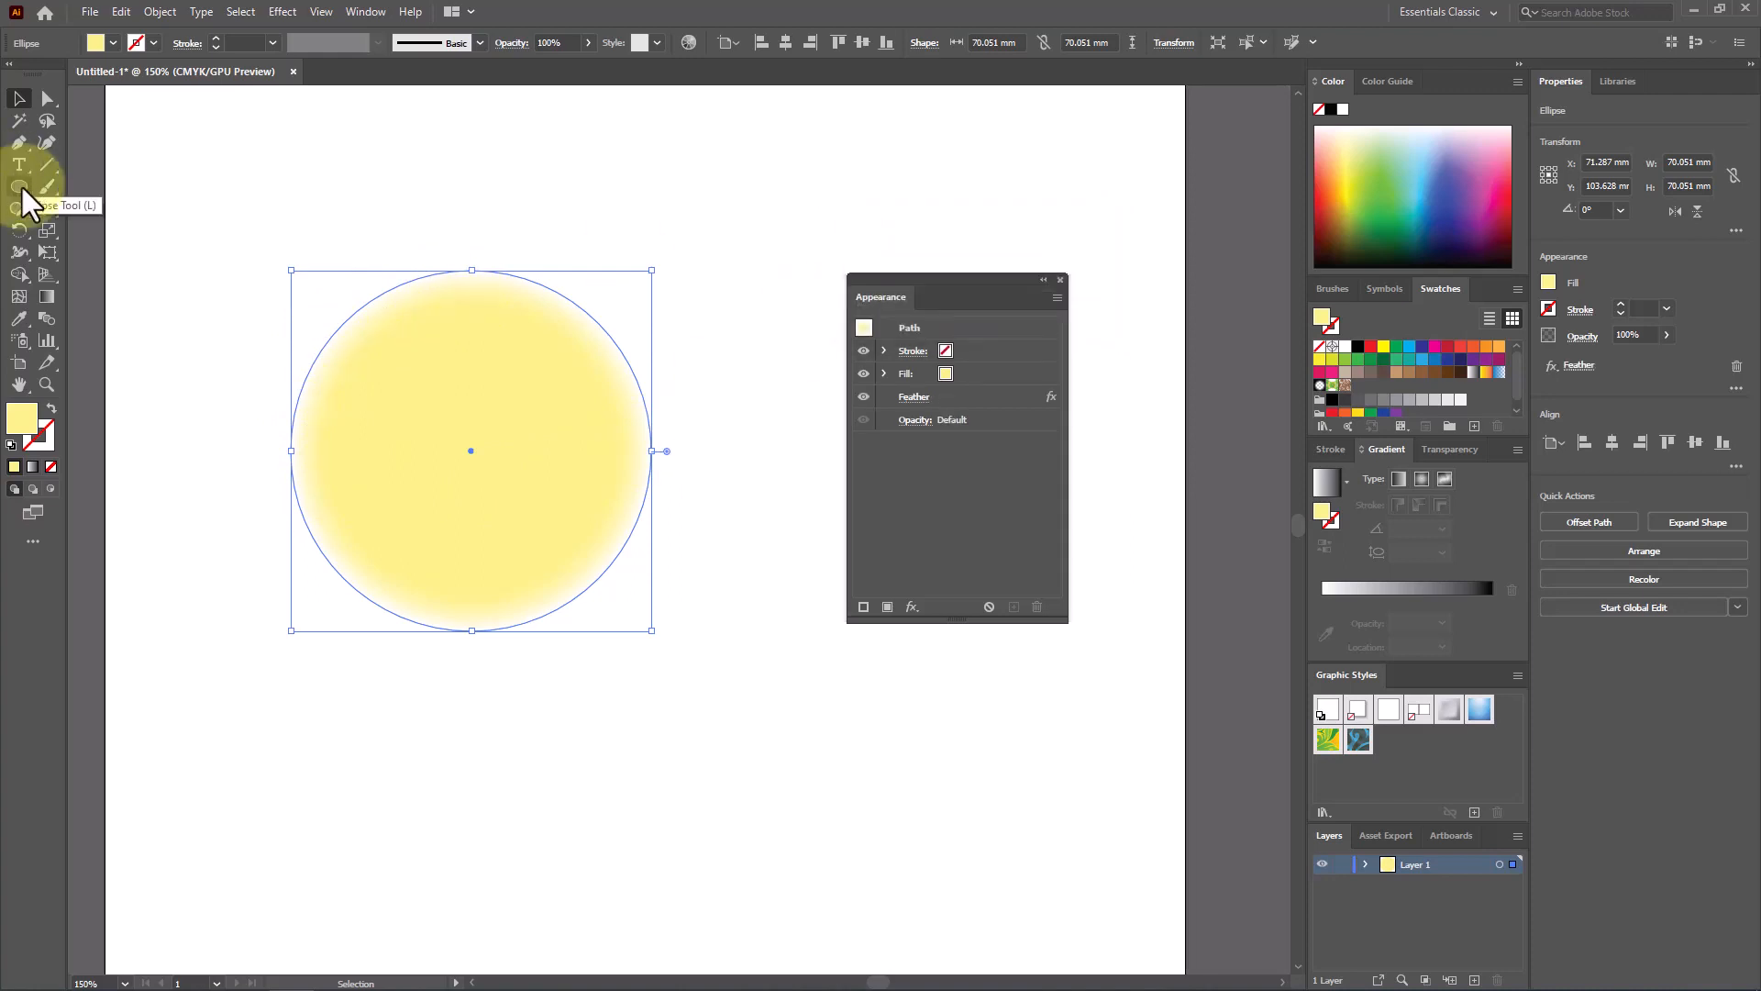
# Draw an ellipse about 115 by 113 mm around the yellow circle and fill it with blue
pyautogui.click(21, 186)
pyautogui.moveTo(188, 166); pyautogui.dragTo(778, 748)
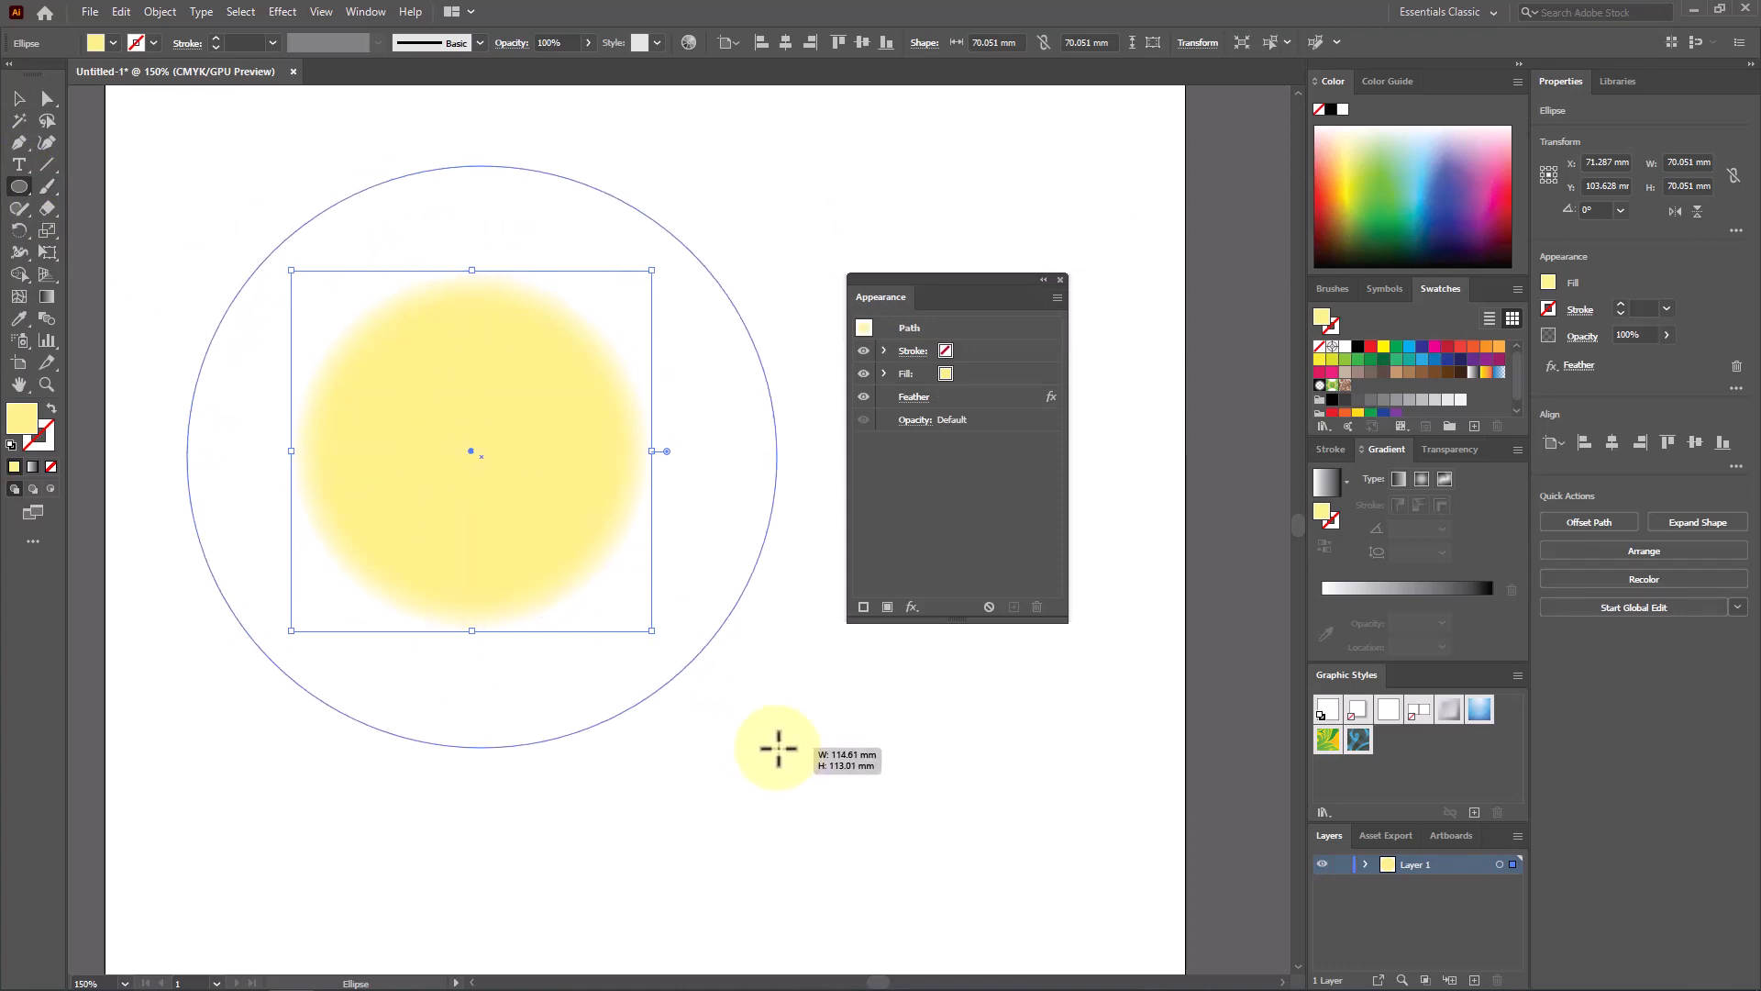
pyautogui.click(1448, 202)
# Send the large blue ellipse behind the yellow circle
pyautogui.rightClick(577, 307)
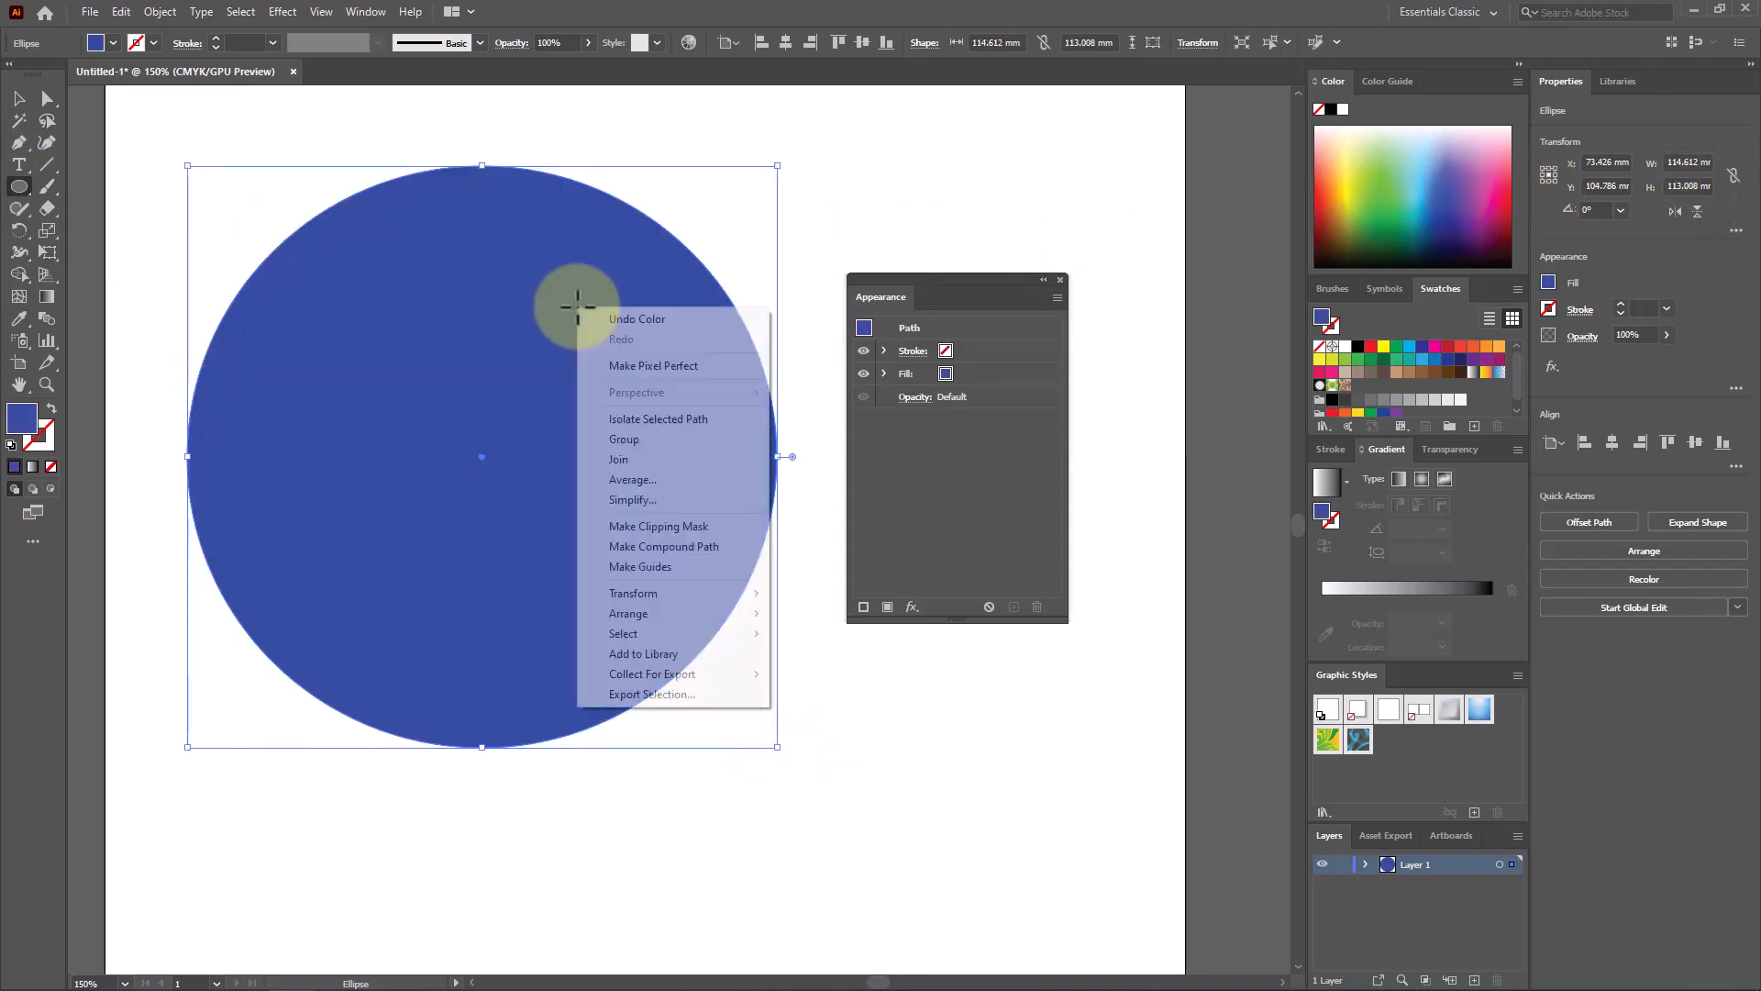
pyautogui.moveTo(688, 620)
pyautogui.click(832, 675)
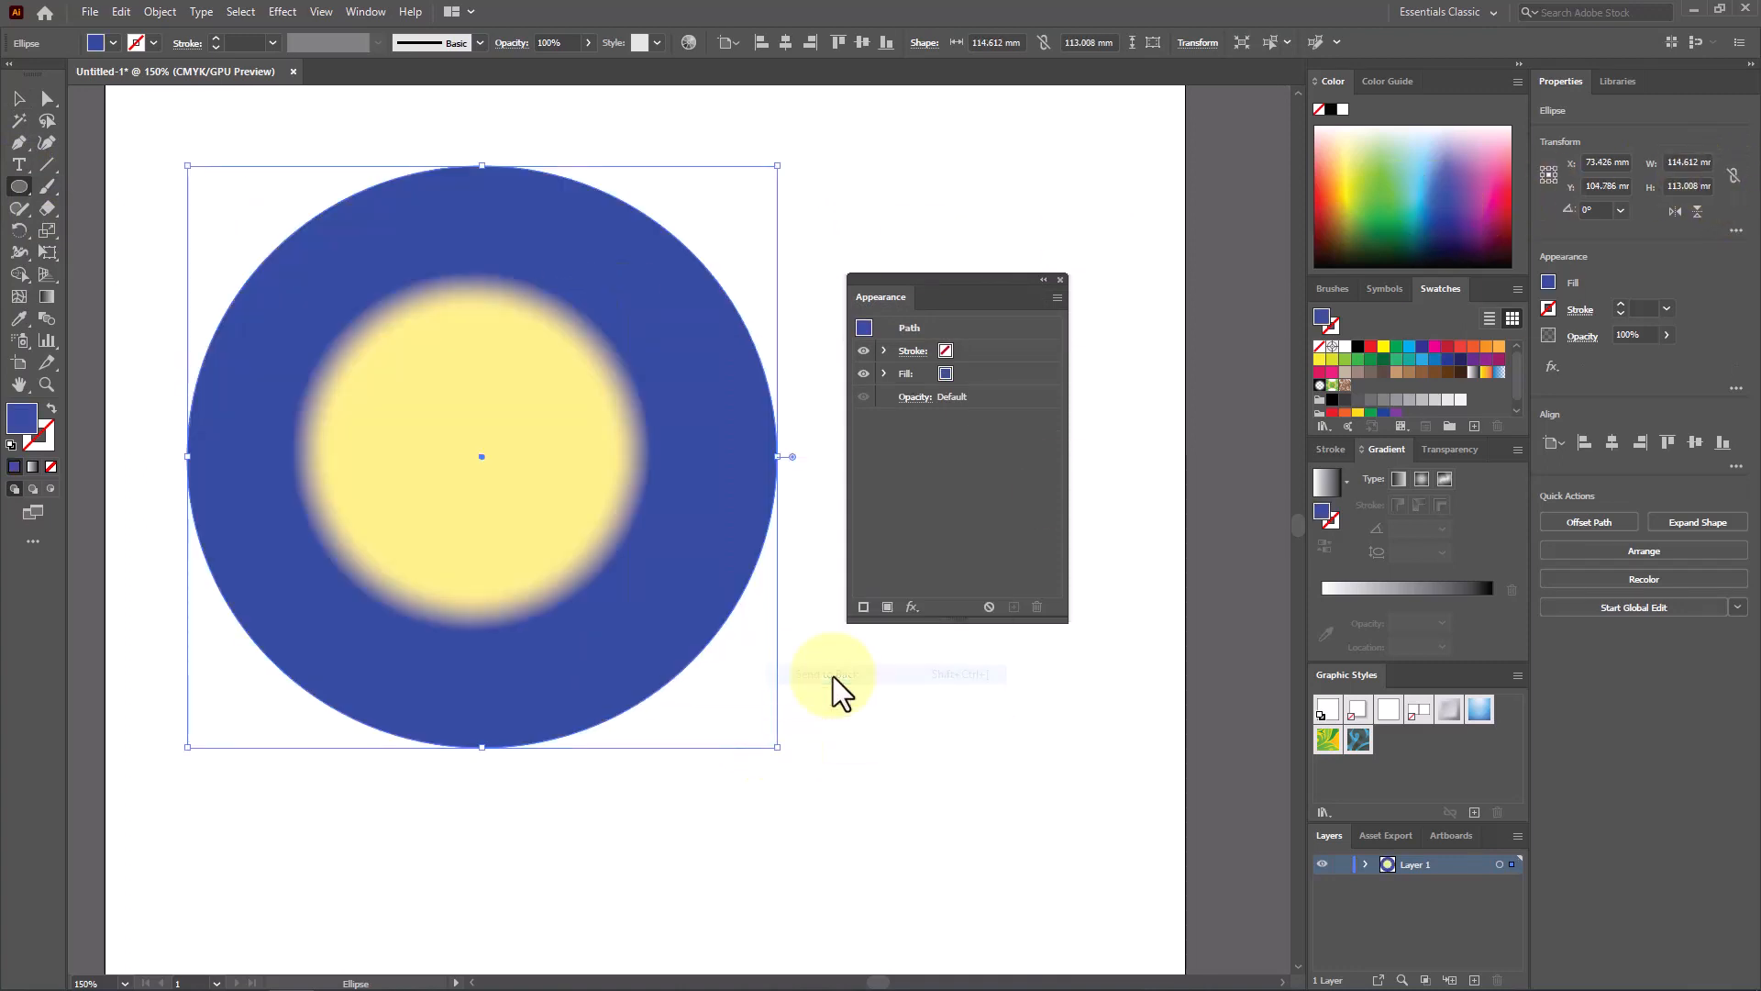
# Reopen the yellow circle's existing Feather effect and set its radius to 19 mm
pyautogui.click(19, 98)
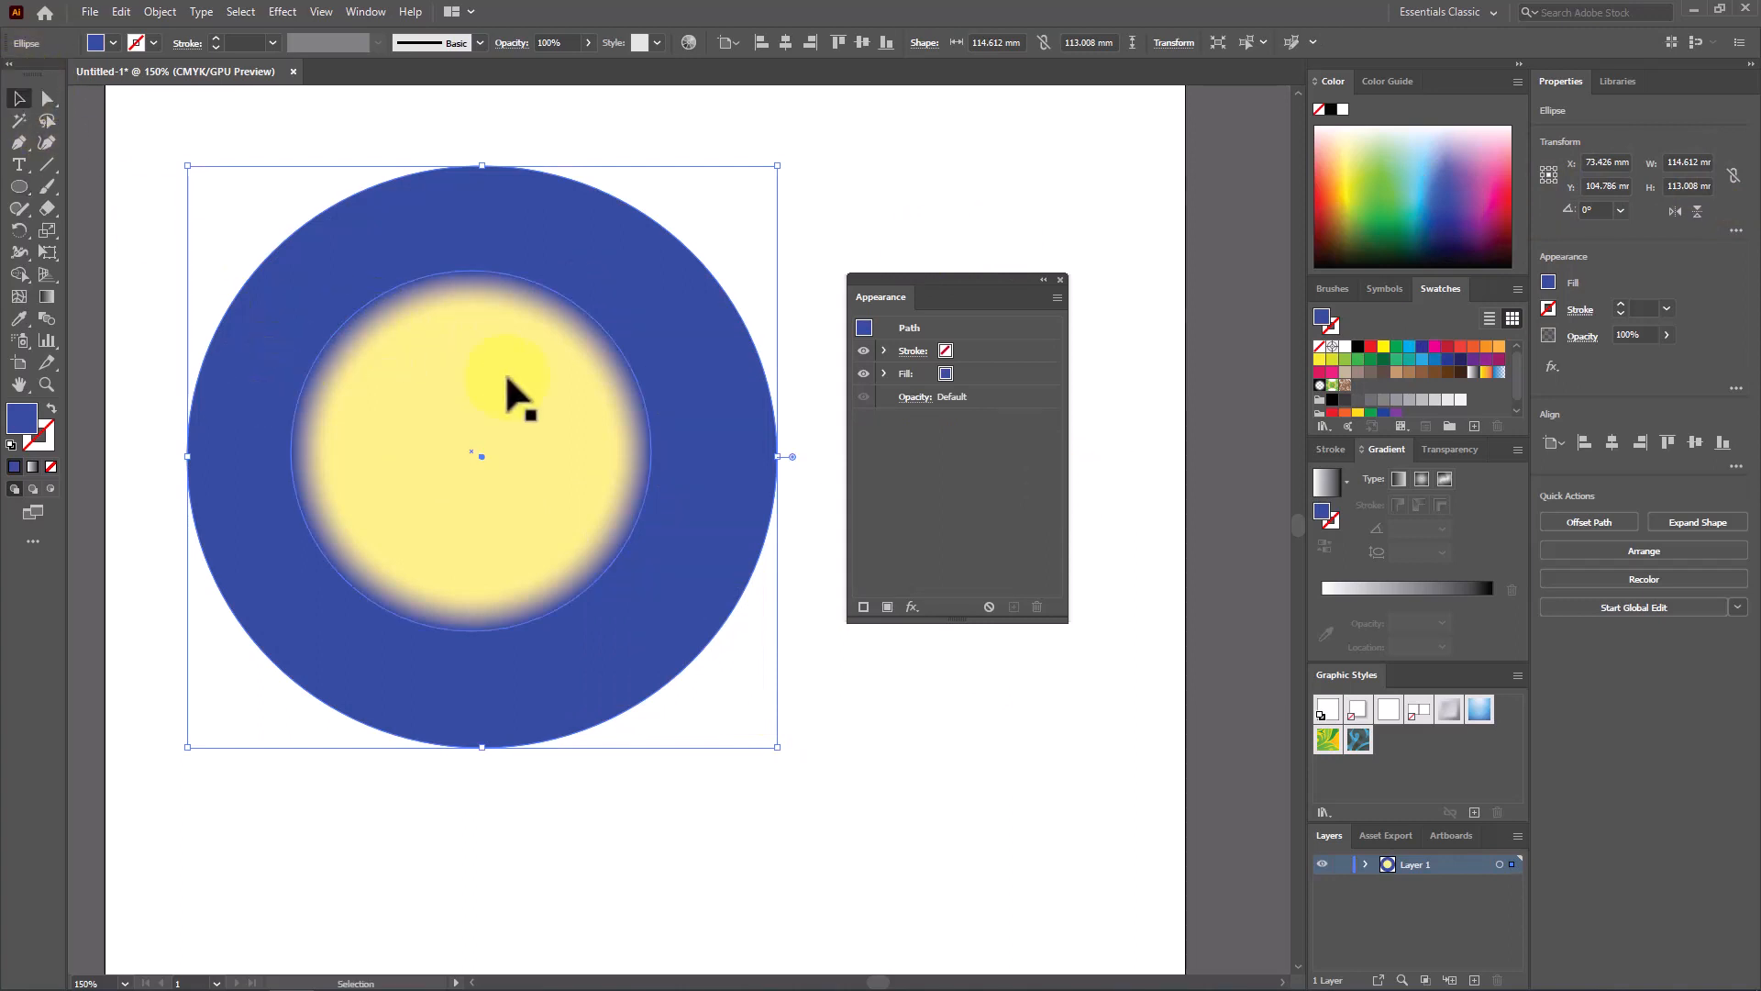
pyautogui.click(507, 377)
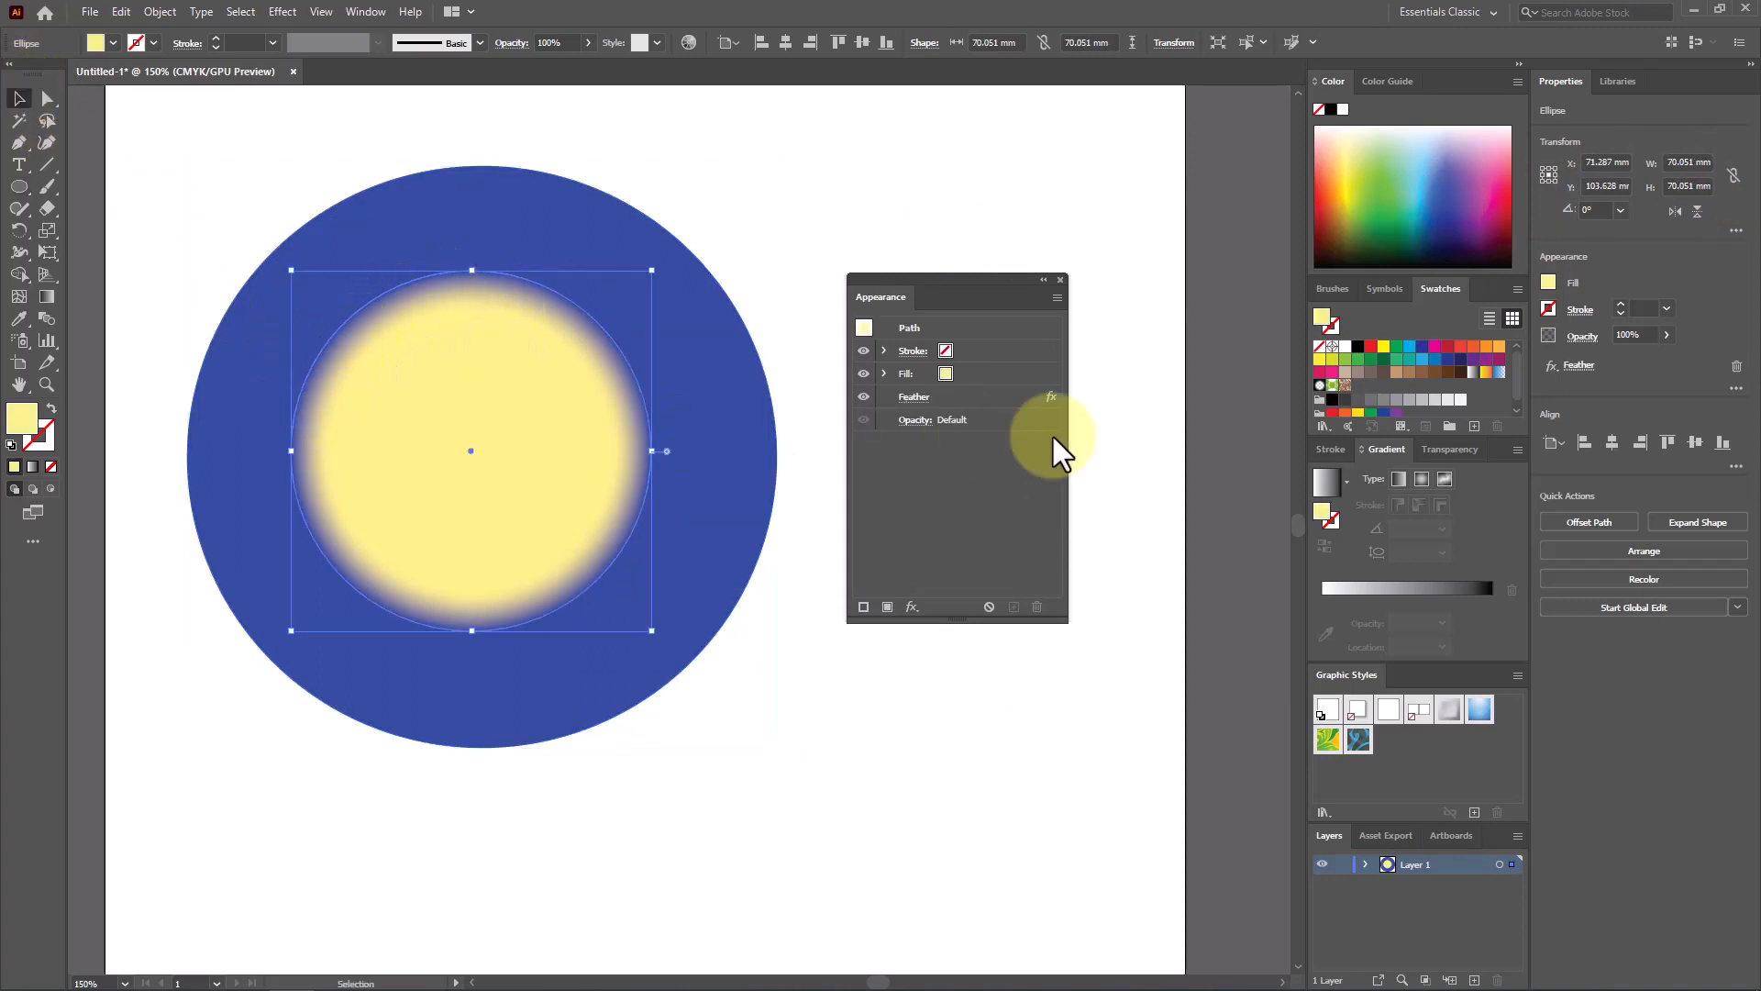
pyautogui.click(1054, 393)
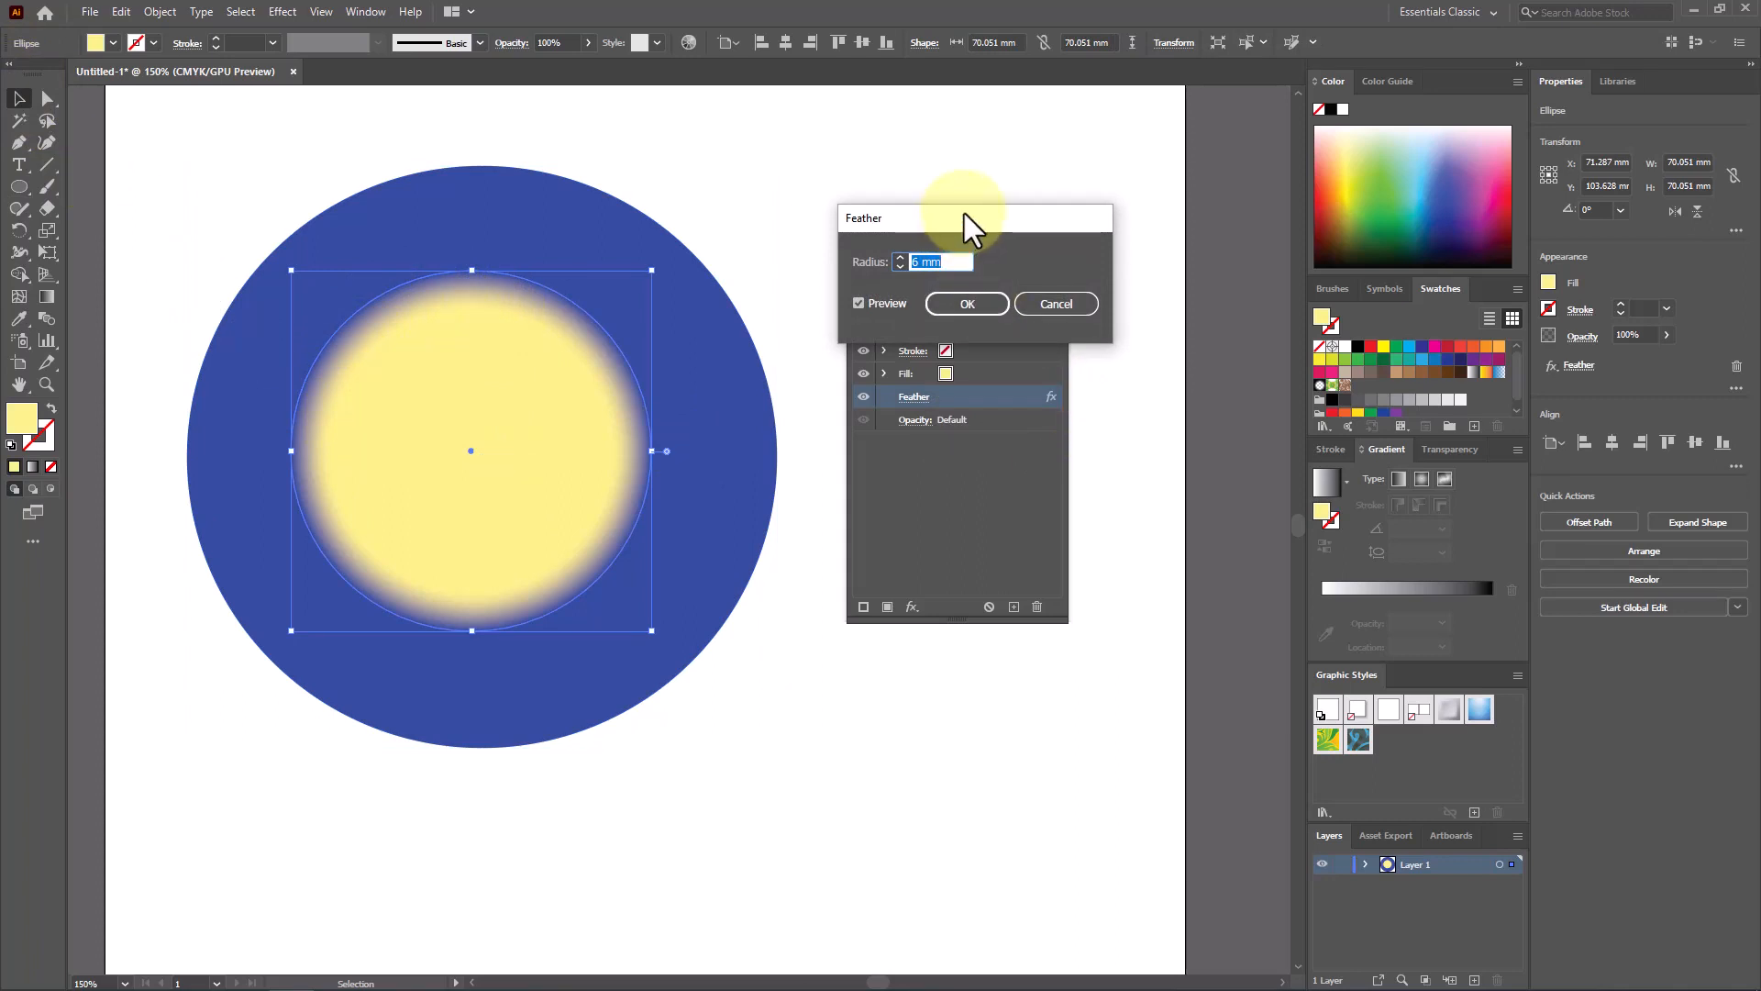
pyautogui.click(813, 235)
pyautogui.click(813, 235)
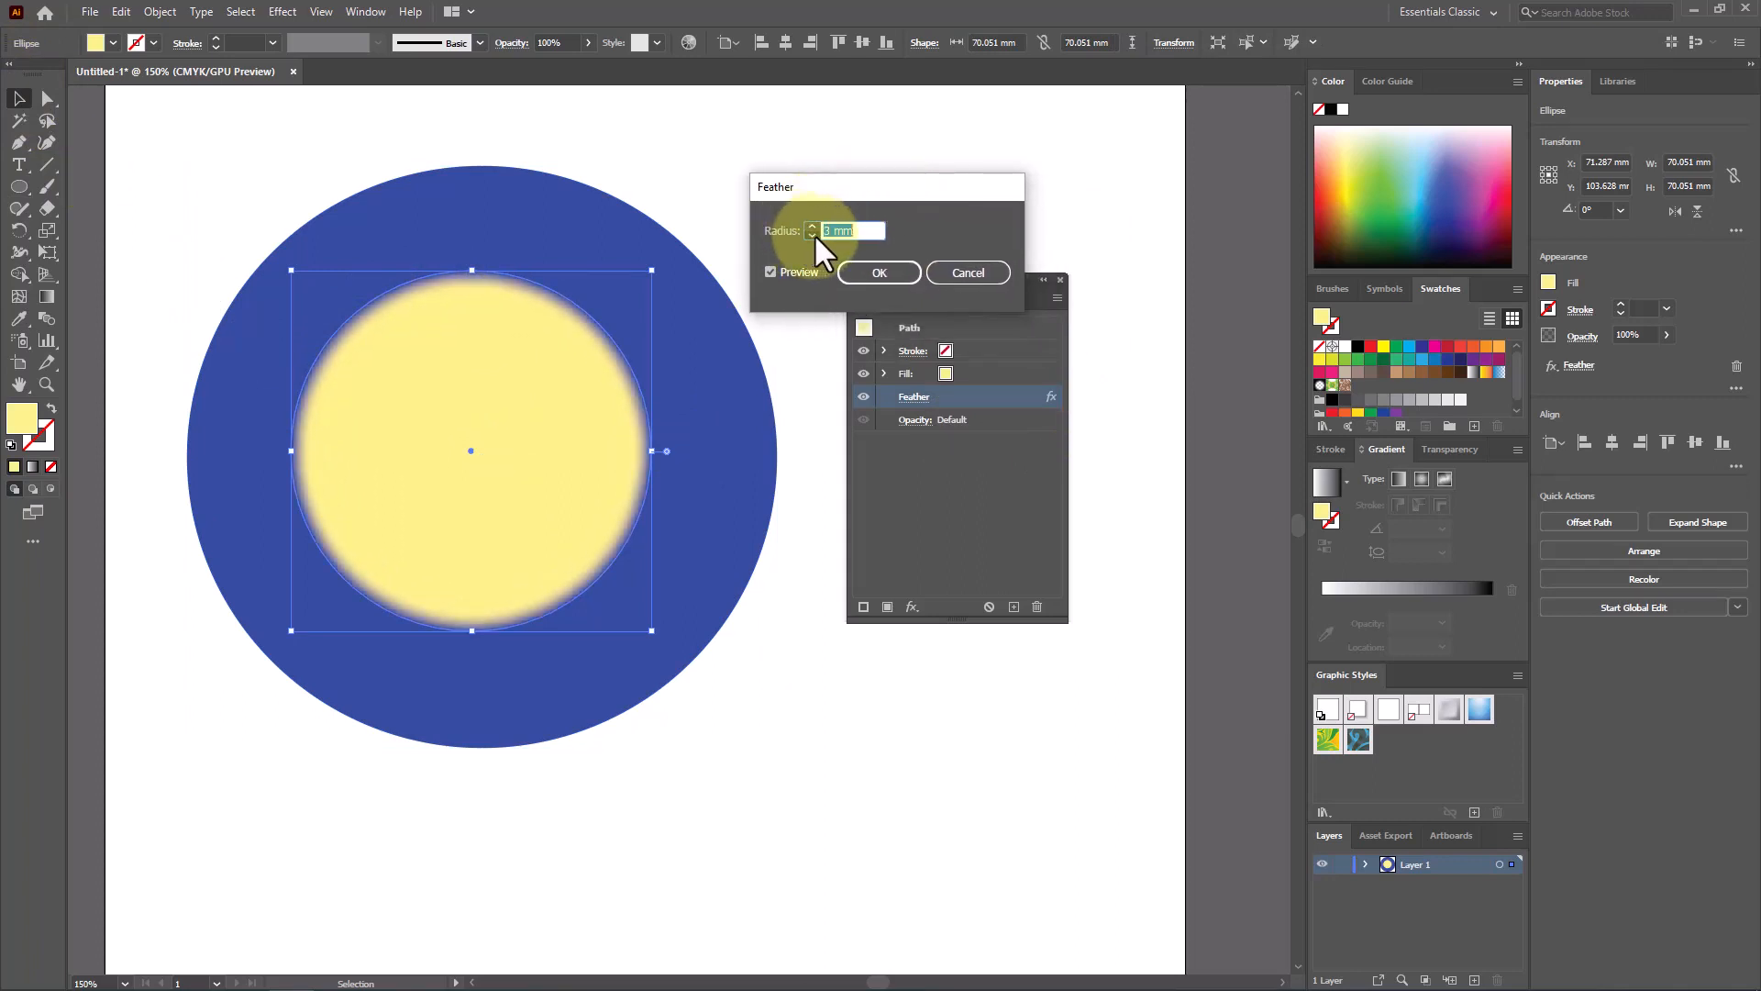
pyautogui.click(813, 235)
pyautogui.click(812, 226)
pyautogui.click(812, 225)
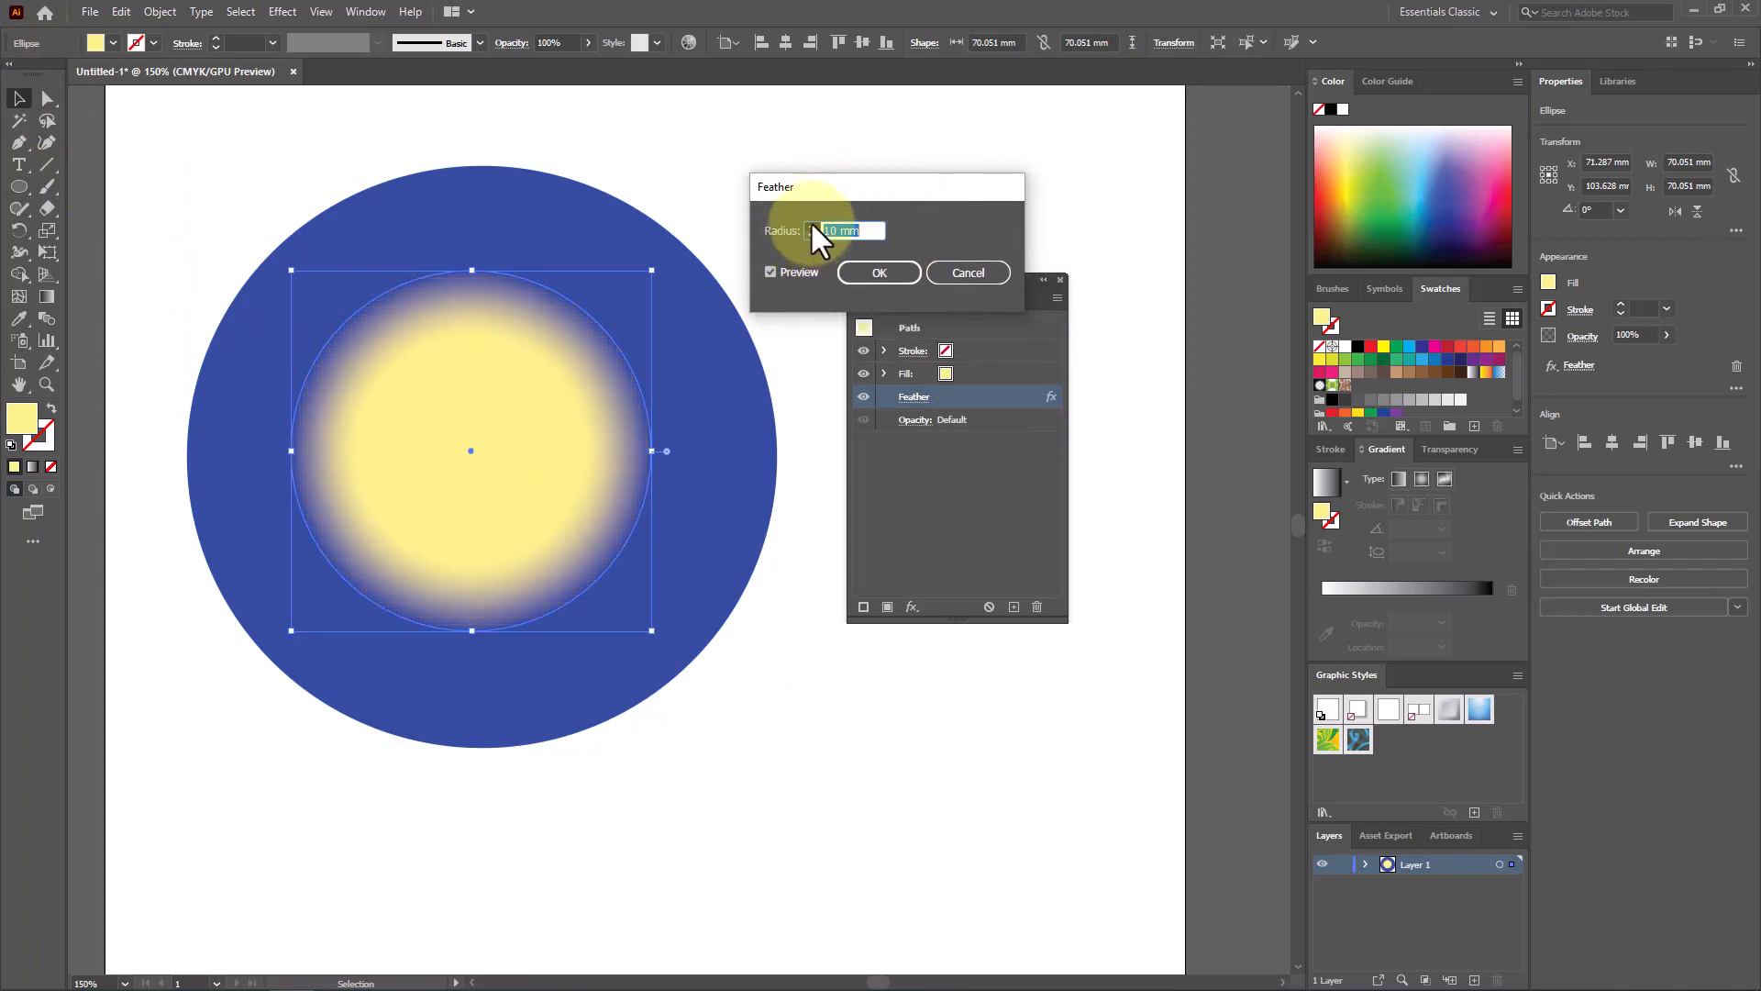
pyautogui.click(812, 226)
pyautogui.click(812, 225)
pyautogui.click(812, 225)
pyautogui.click(811, 226)
pyautogui.click(812, 226)
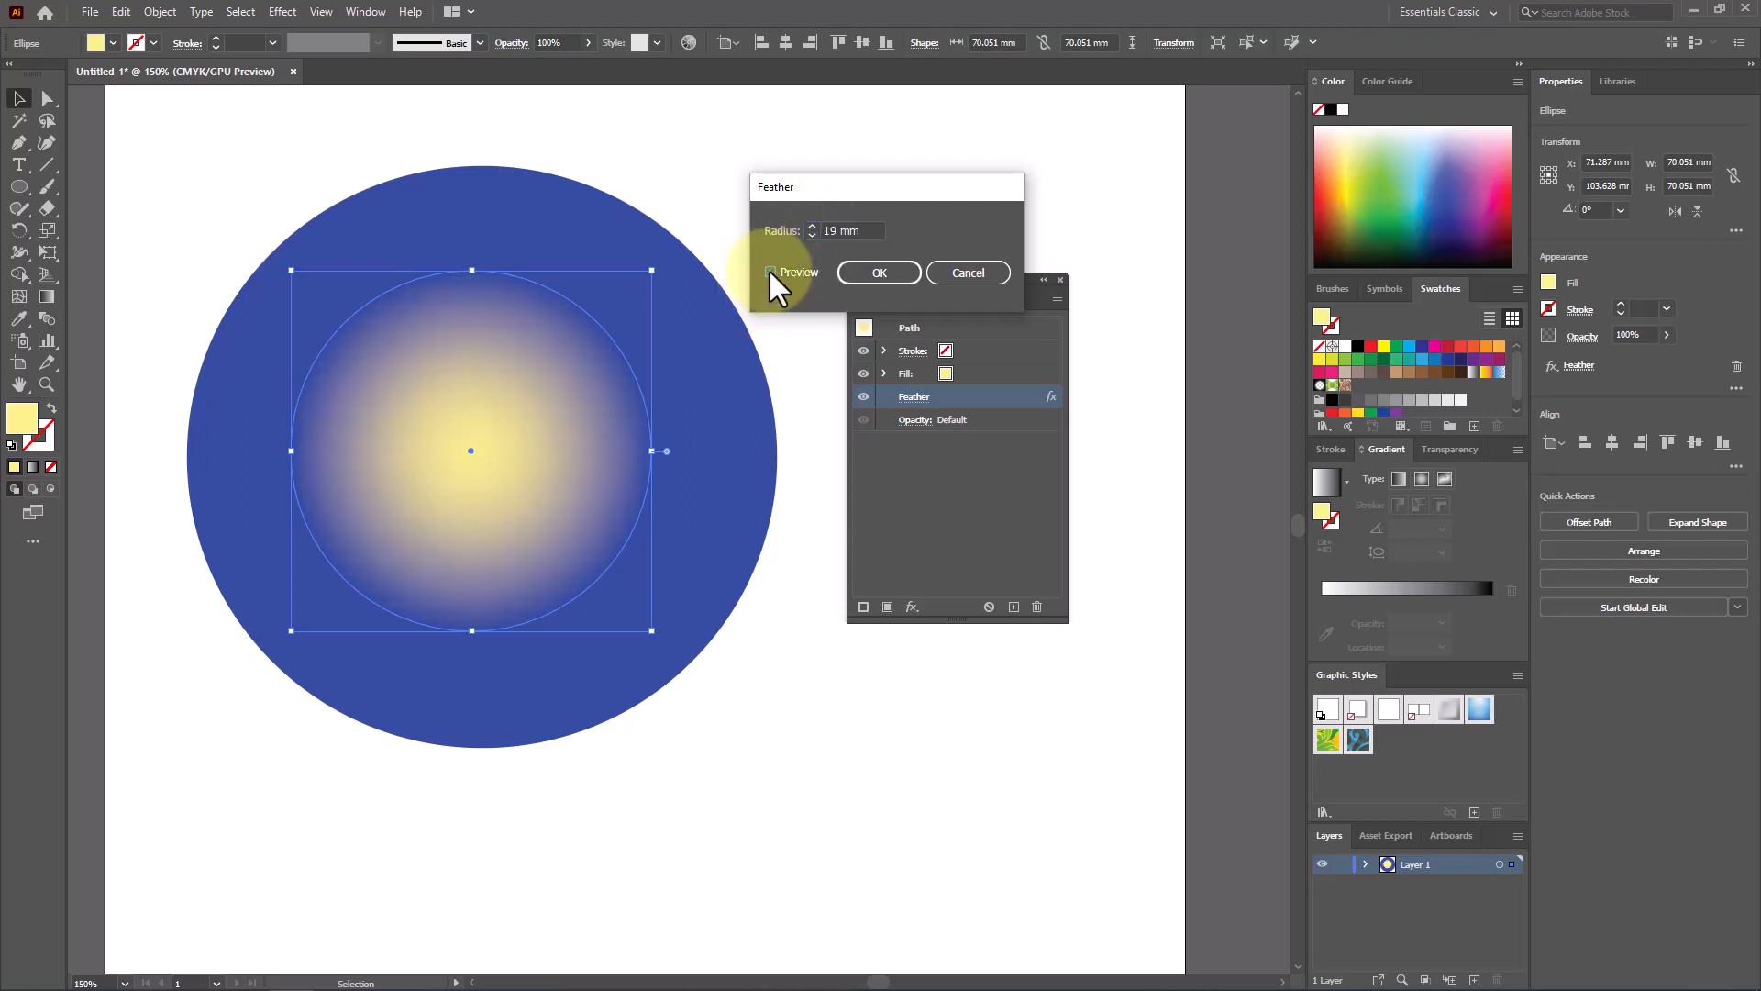
pyautogui.click(866, 272)
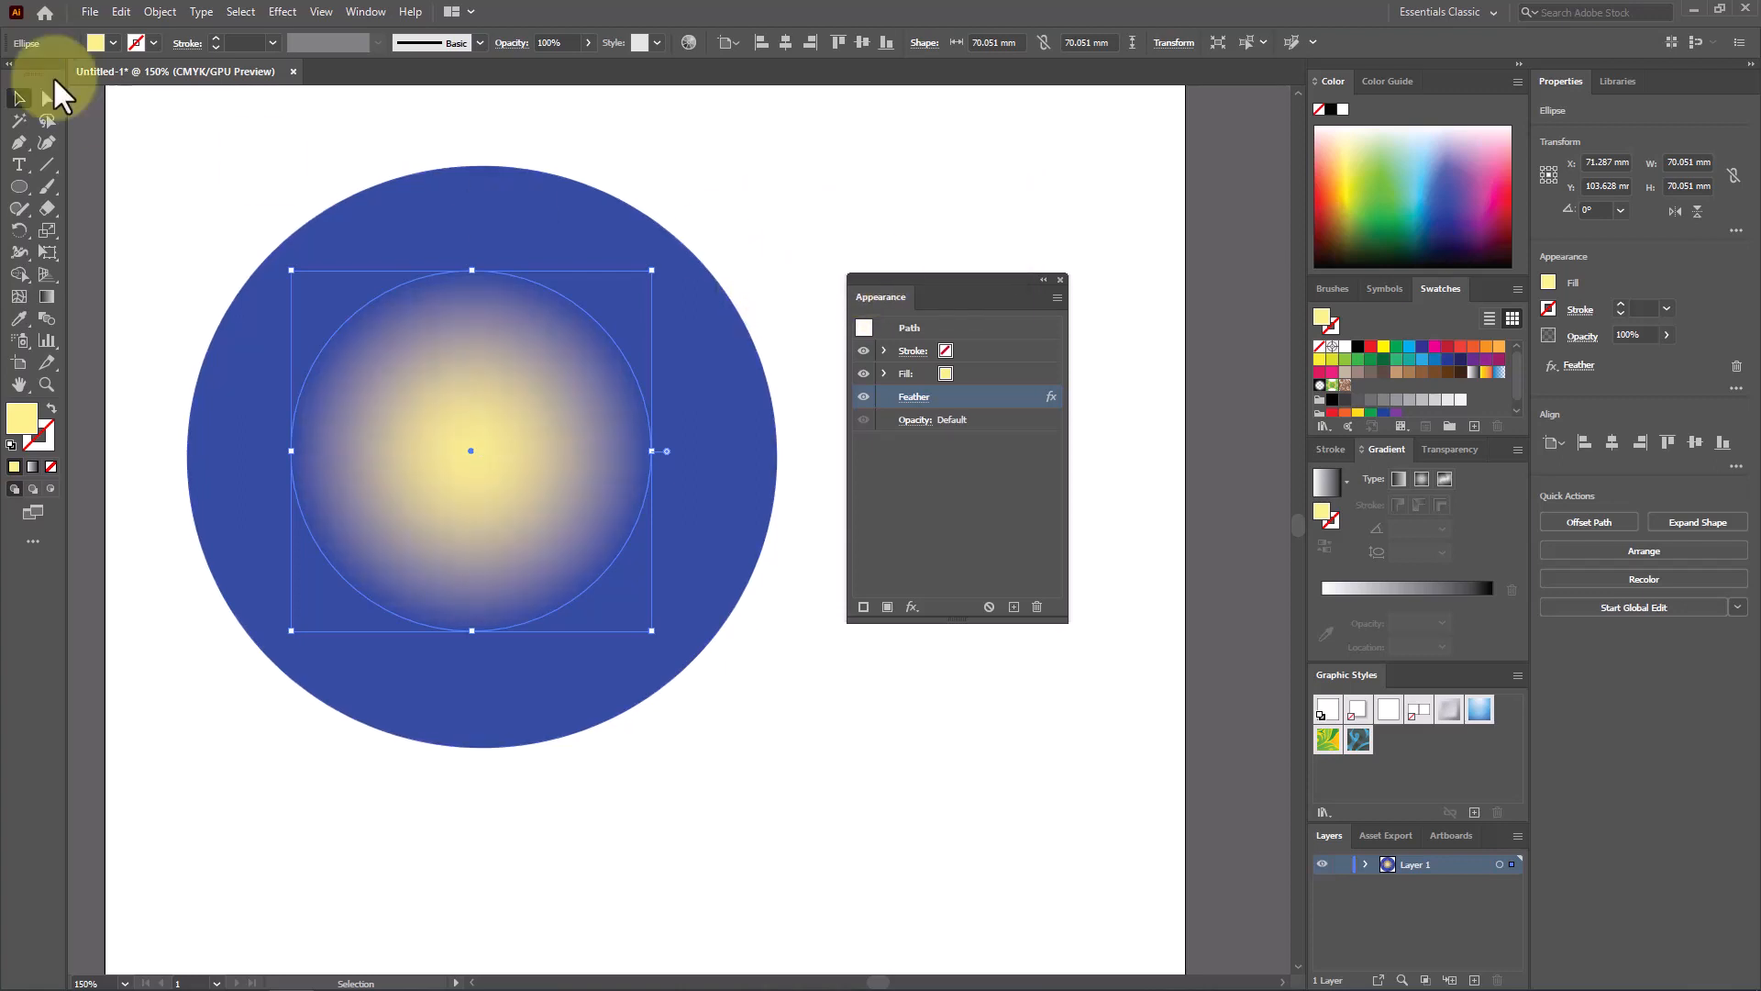
# Shift the feathered yellow circle horizontally within the blue ellipse to about X 74.7 mm
pyautogui.click(796, 455)
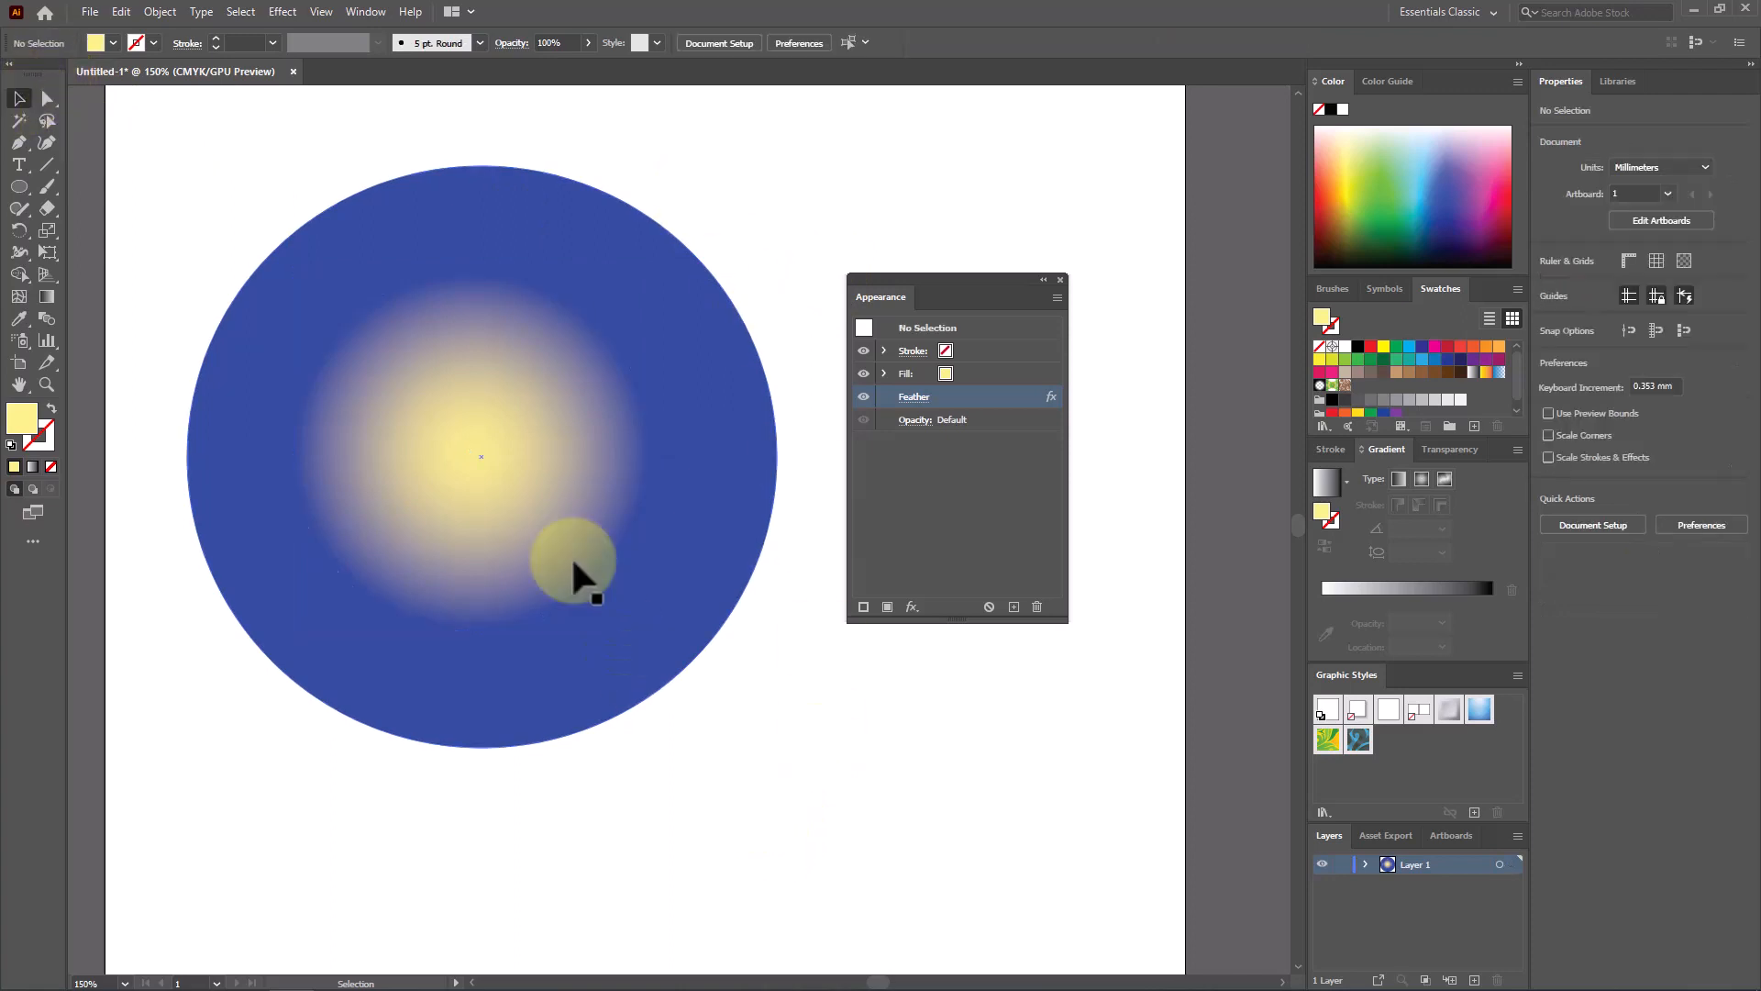
pyautogui.moveTo(512, 471); pyautogui.dragTo(528, 465)
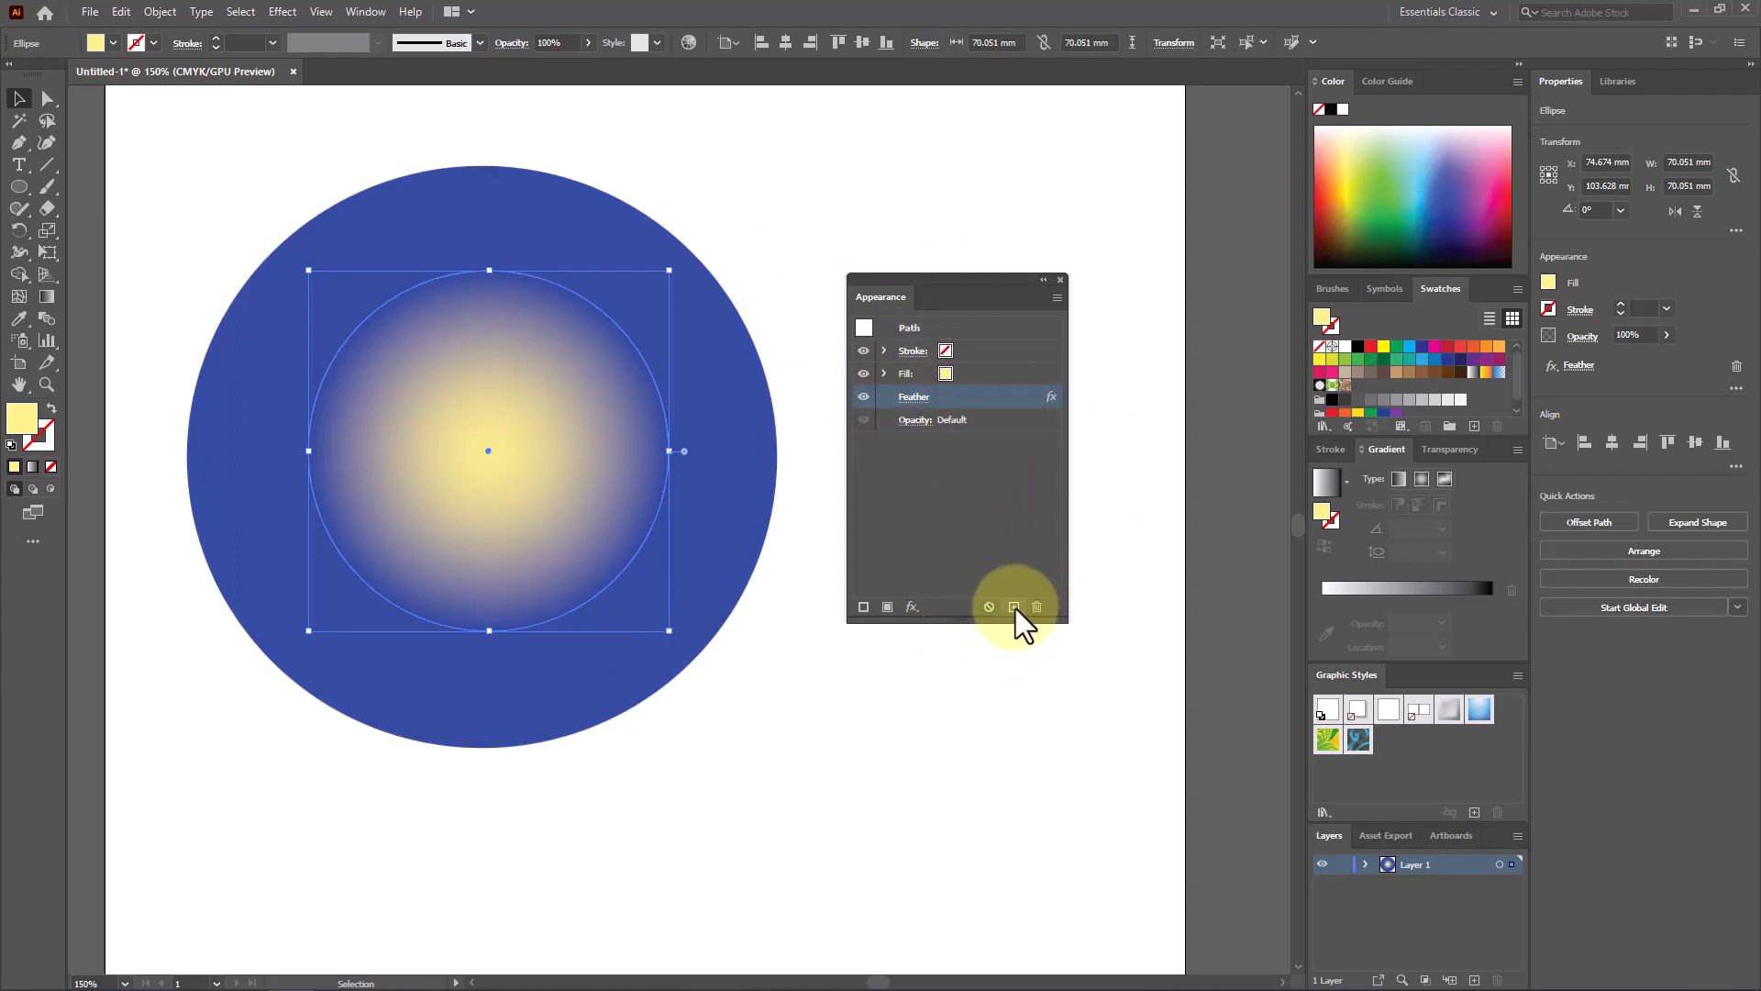
# Delete the yellow circle's Feather effect and undo the deletion
pyautogui.click(1040, 604)
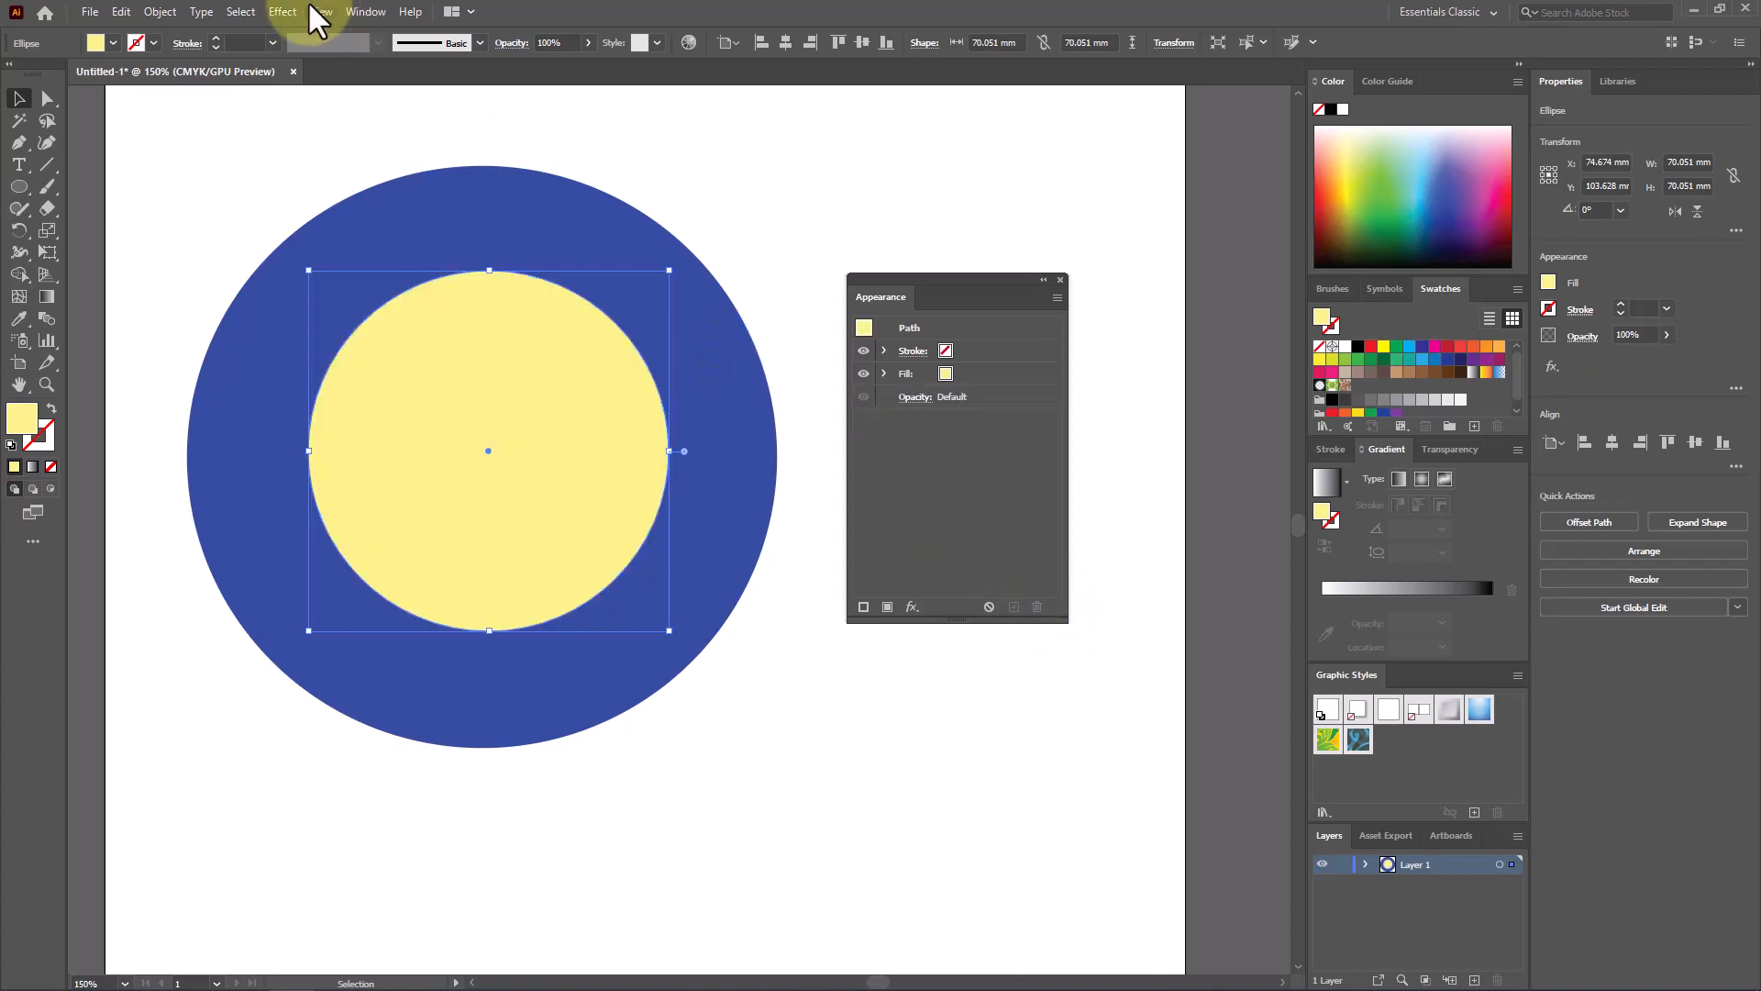
pyautogui.hotkey('ctrl', 'z')
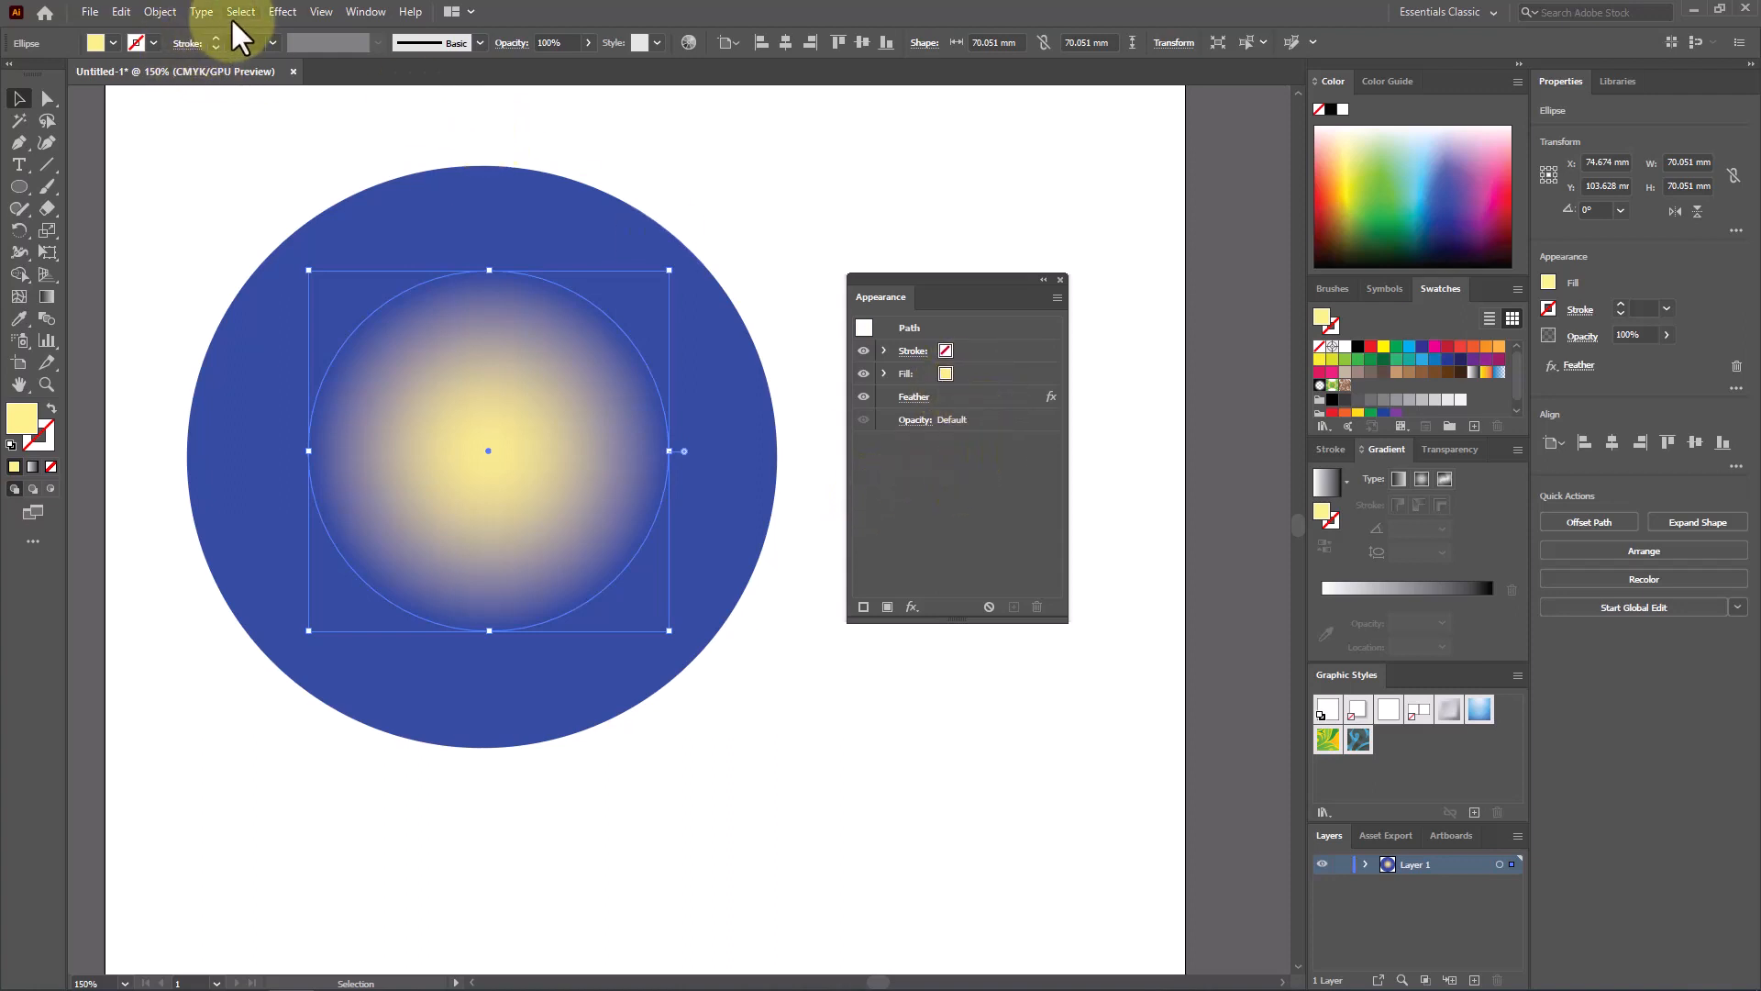
# Add the Illustrator Stylize effect Scribble to the yellow circle
pyautogui.click(284, 11)
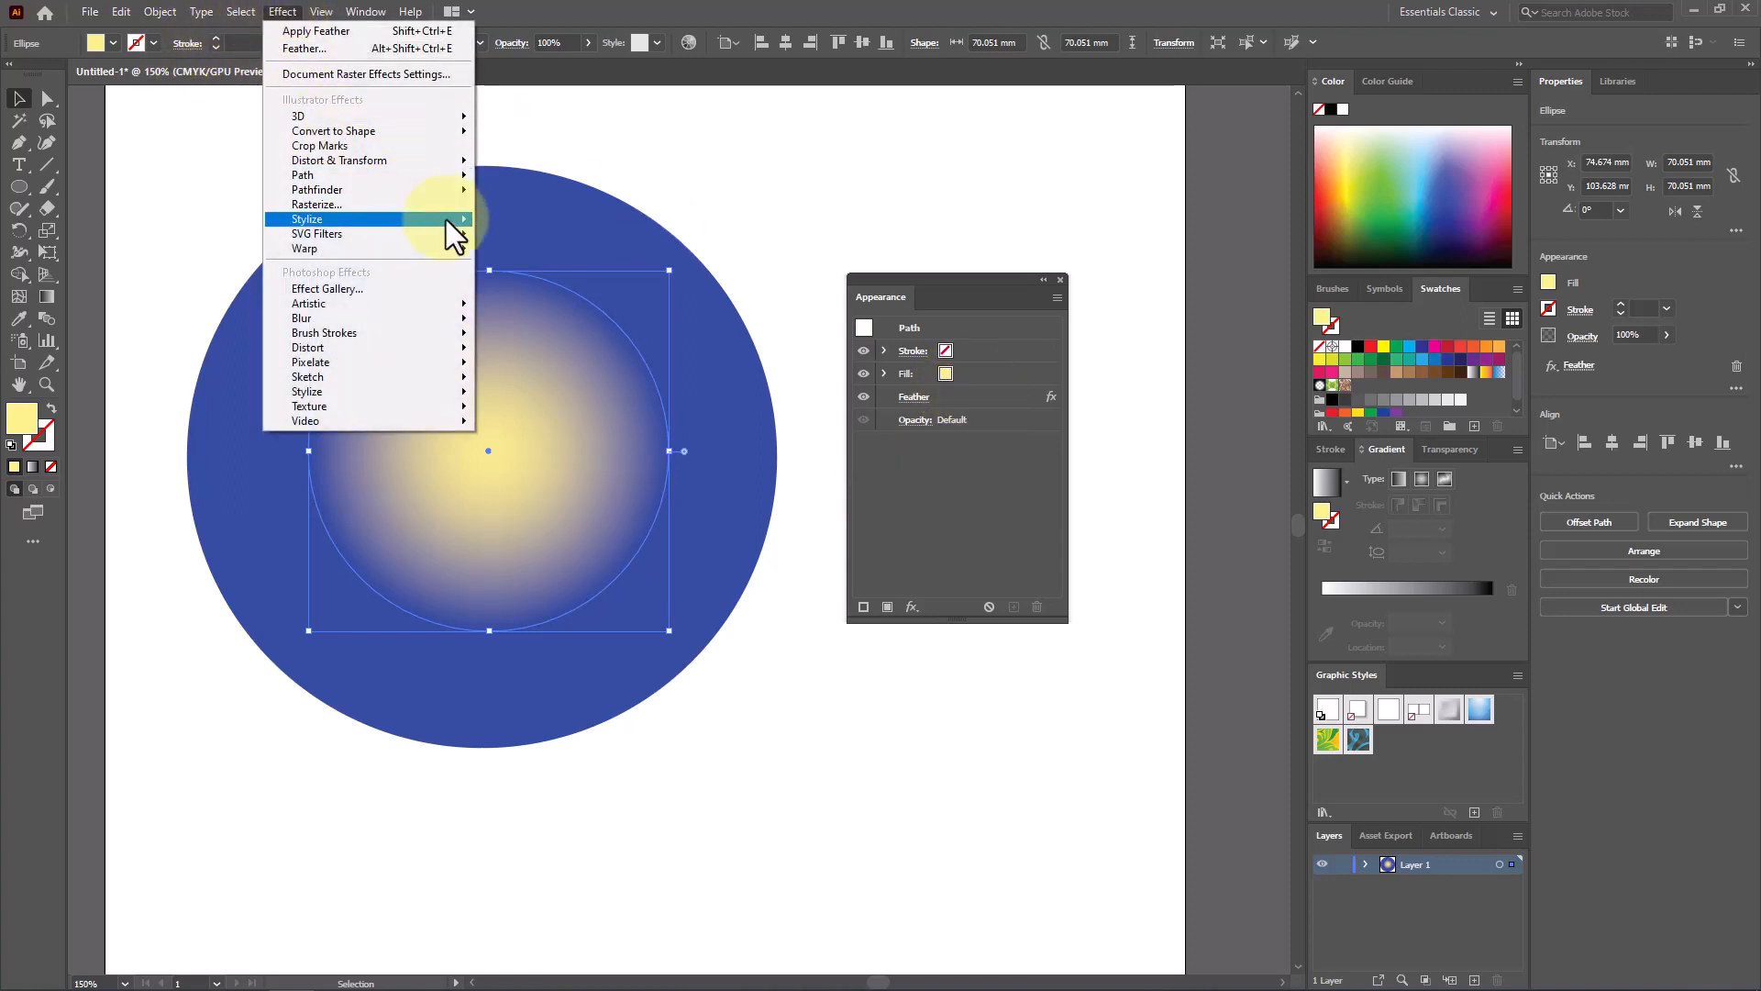
pyautogui.moveTo(445, 219)
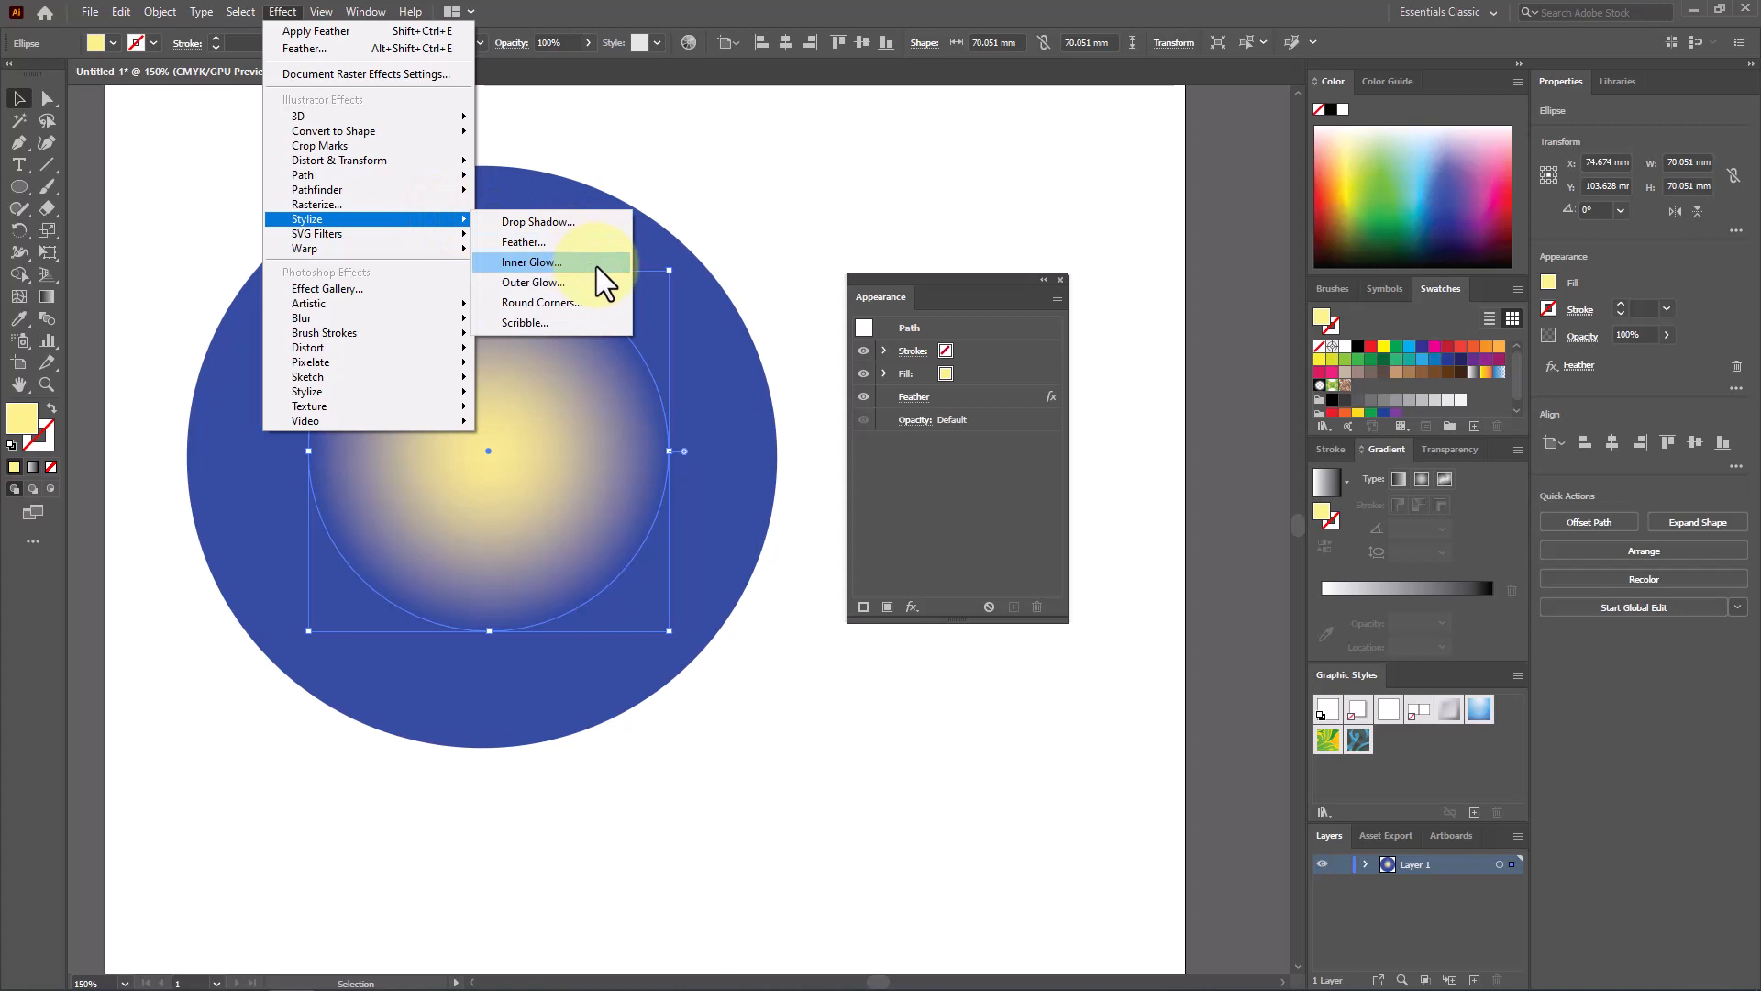
pyautogui.click(563, 322)
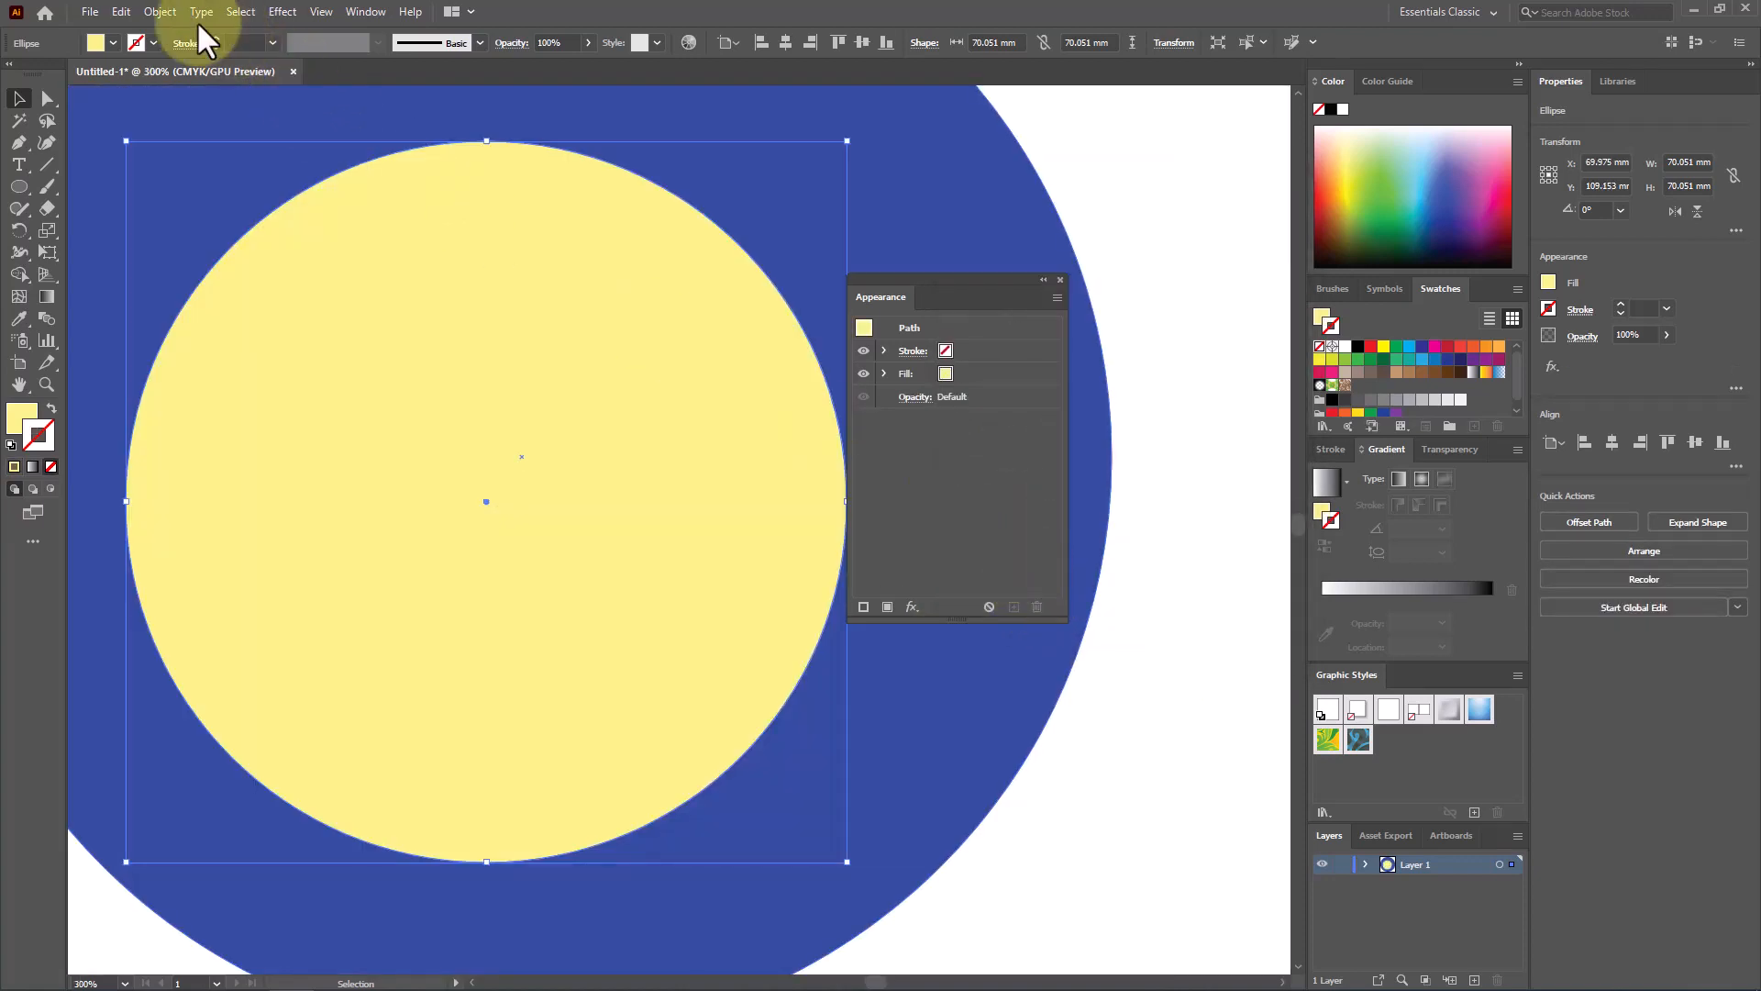
# Start an Illustrator Stylize Inner Glow effect on the yellow circle and pick an orange glow colour
pyautogui.click(237, 12)
pyautogui.click(284, 13)
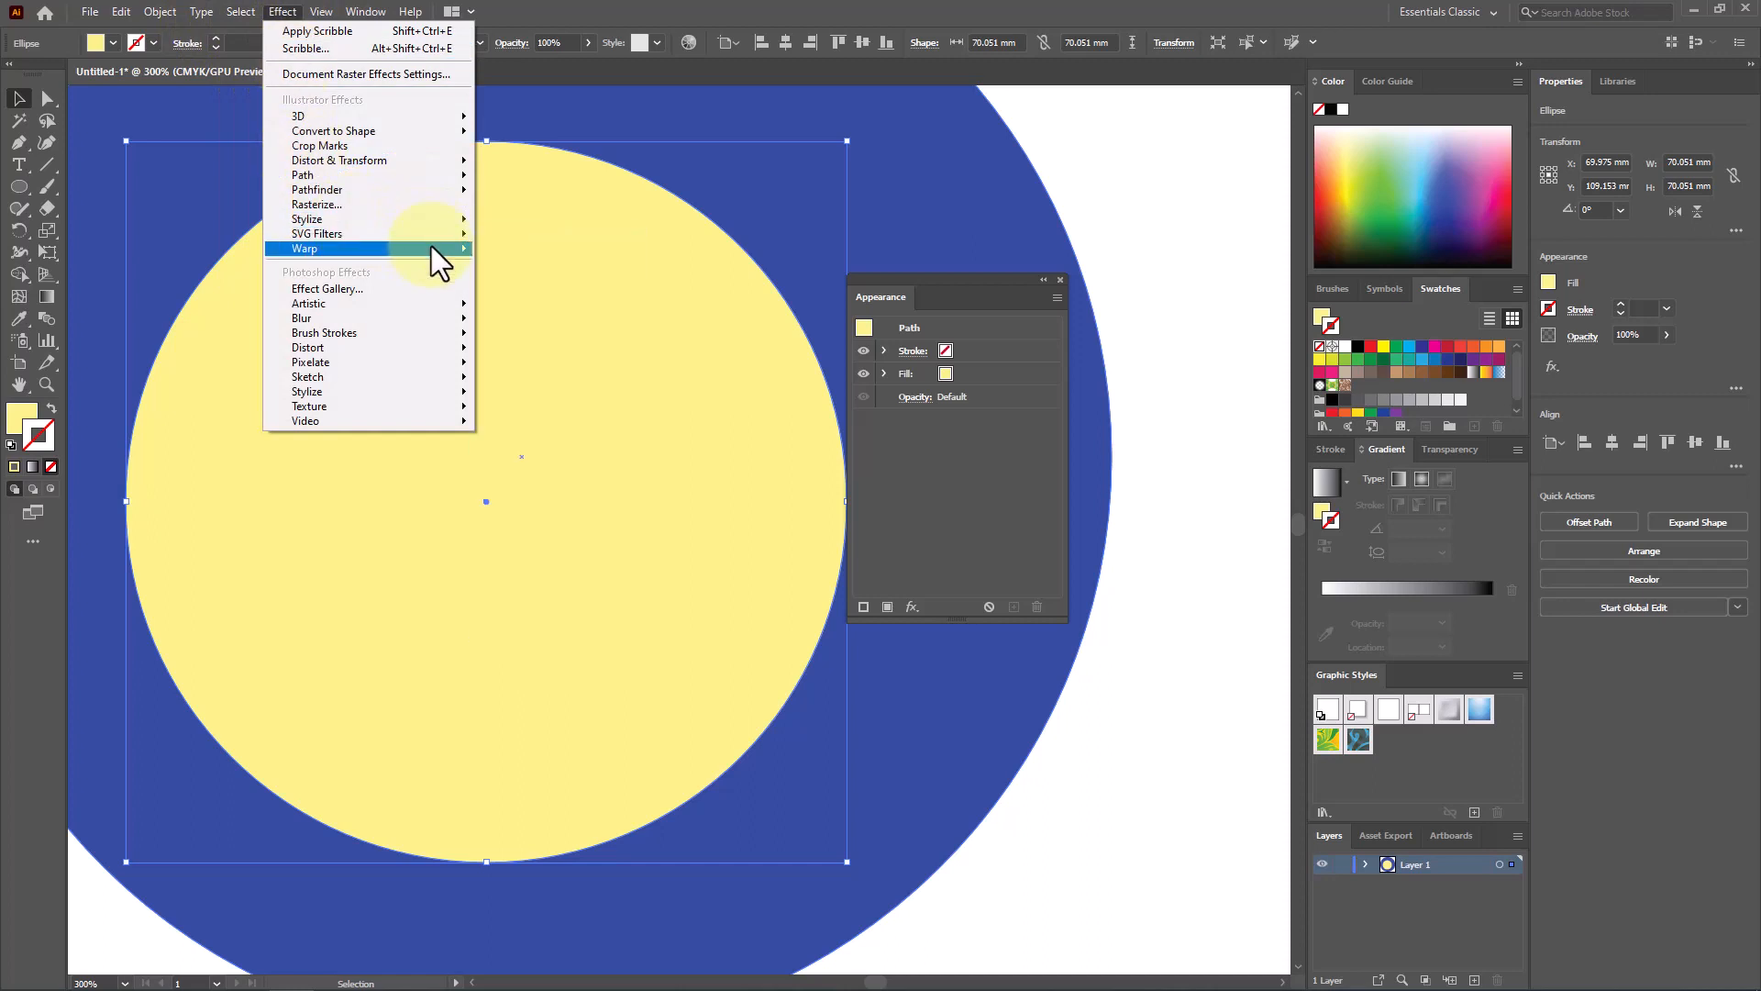
pyautogui.moveTo(427, 217)
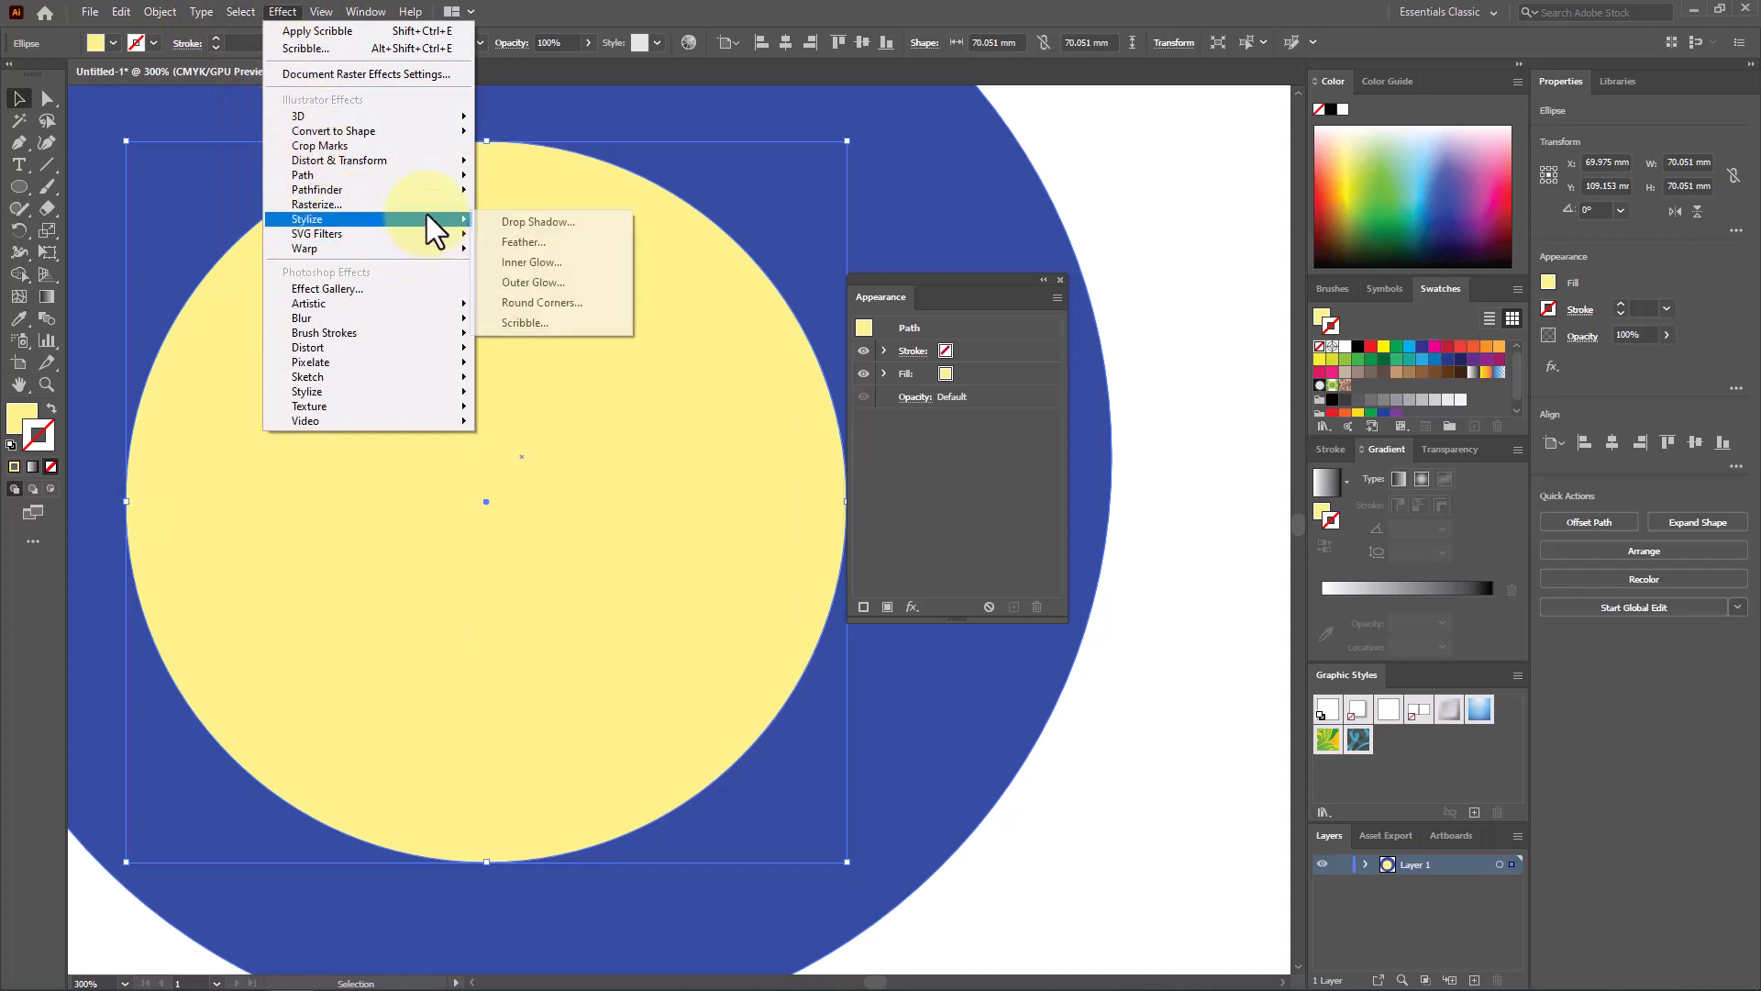
pyautogui.click(606, 261)
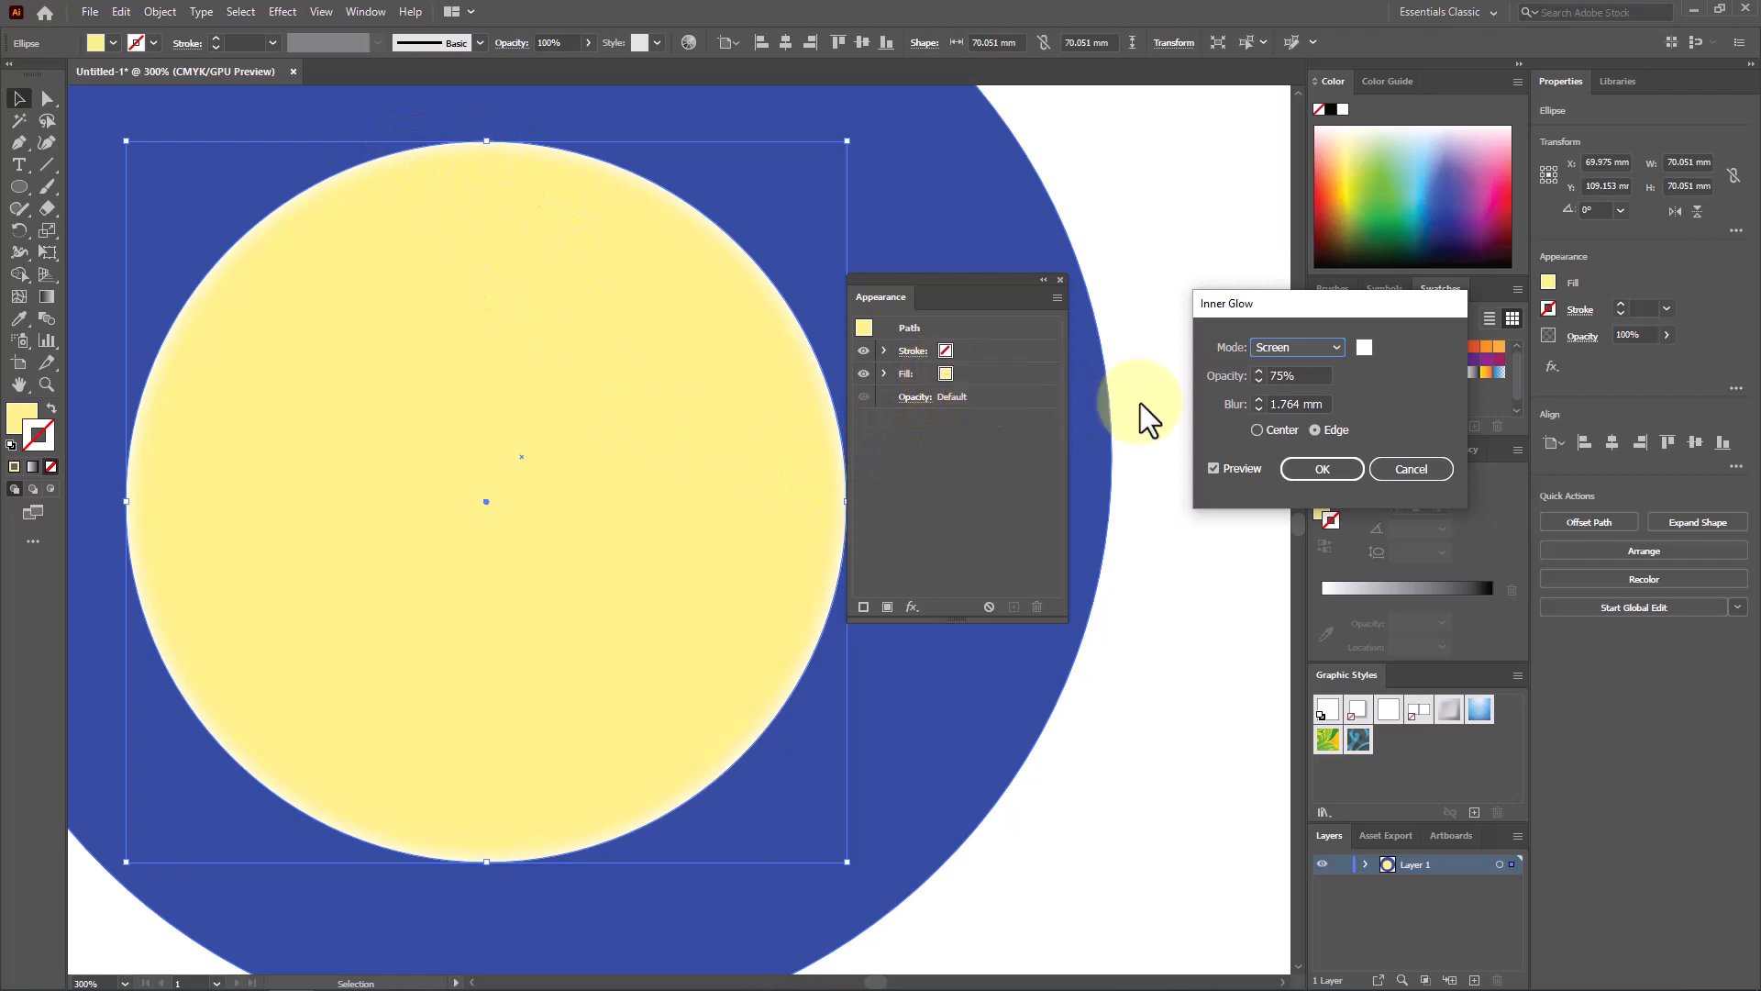
pyautogui.moveTo(1374, 303); pyautogui.dragTo(1078, 229)
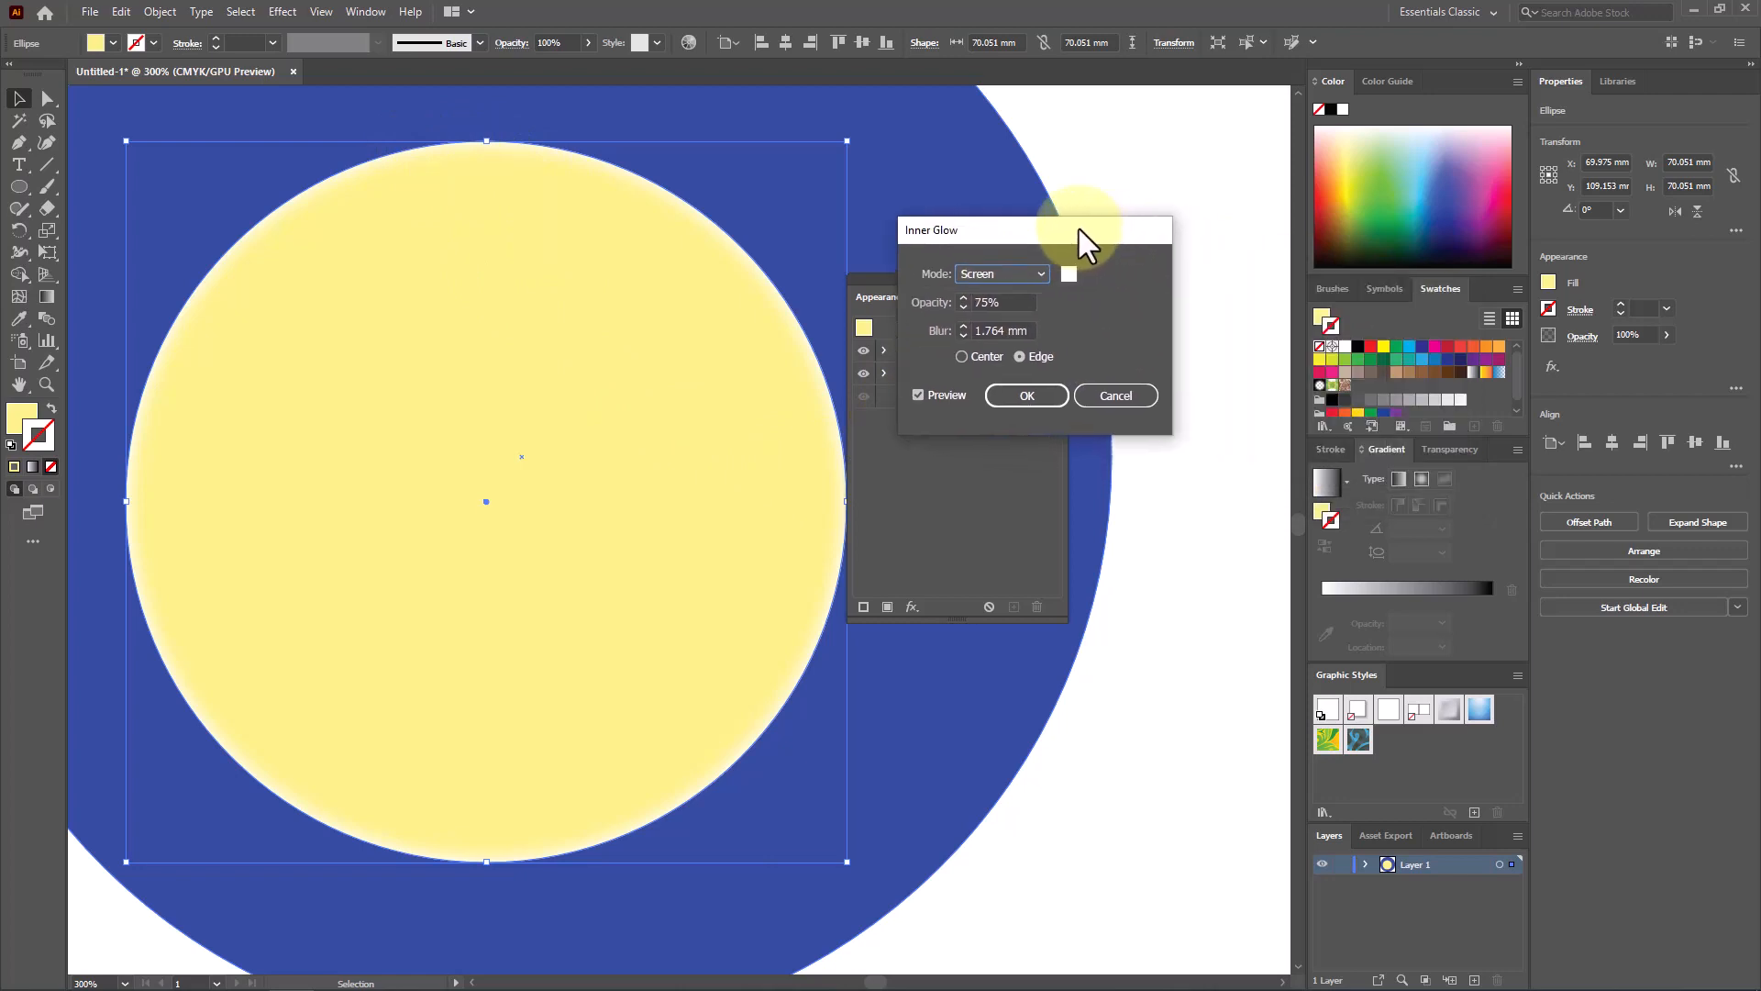
pyautogui.click(1066, 274)
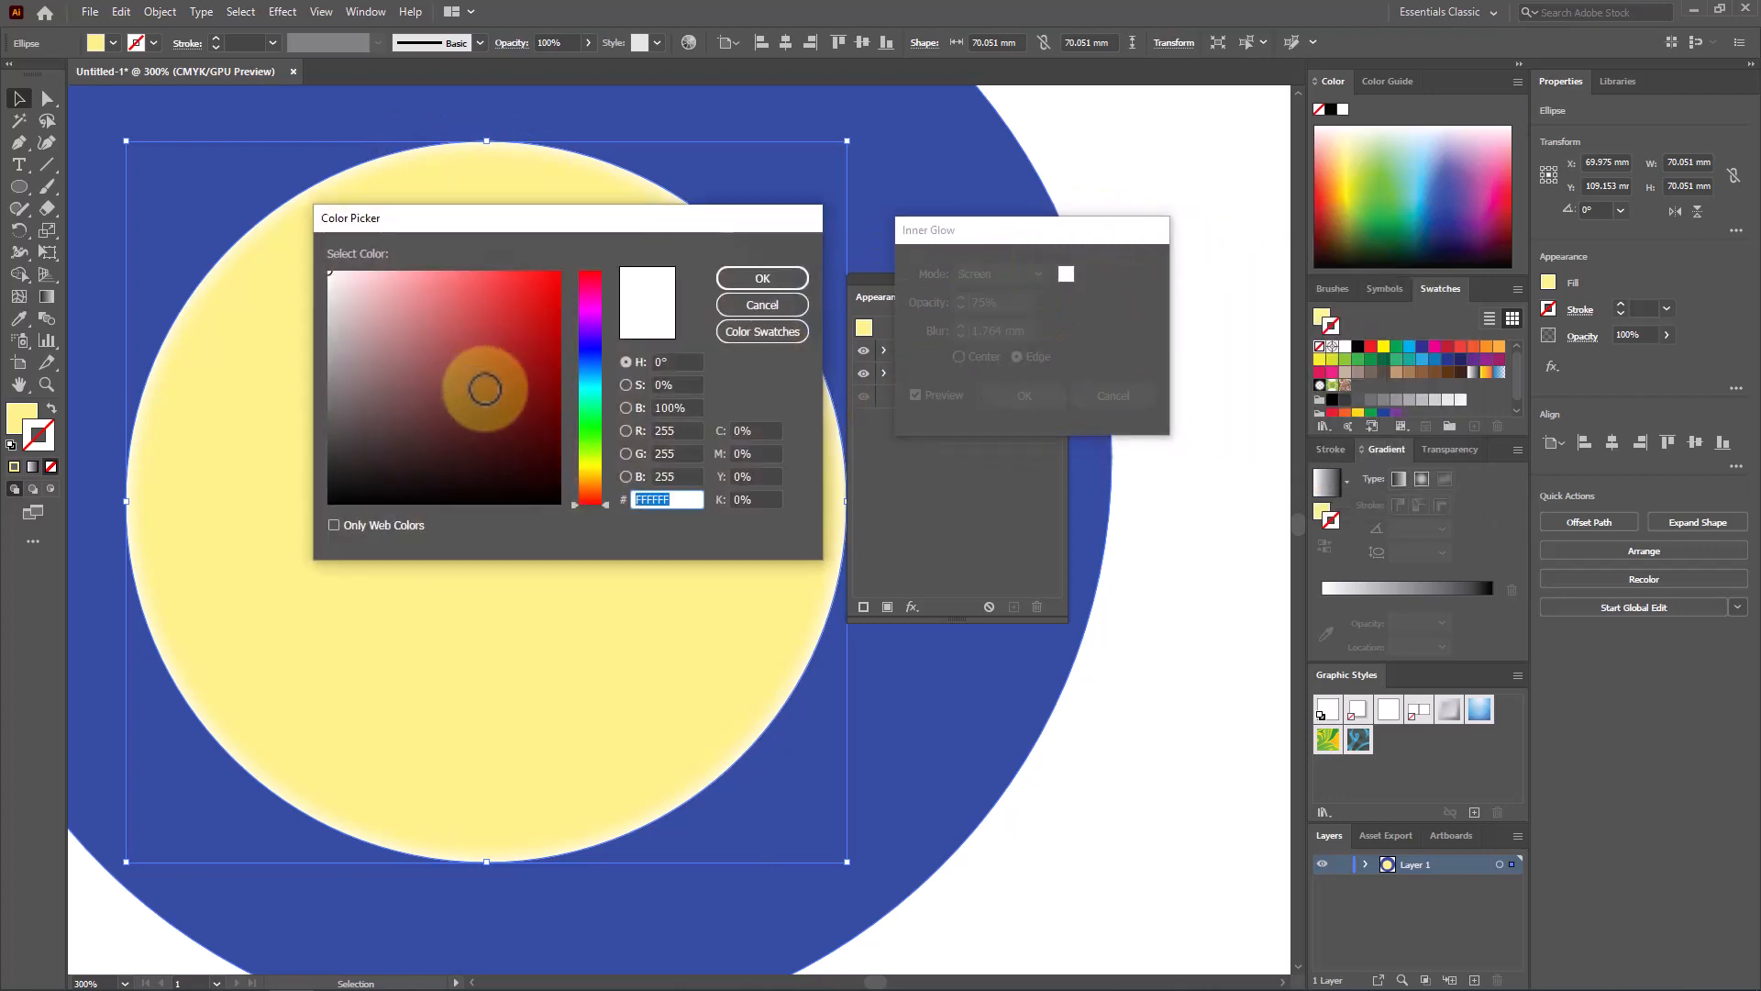
pyautogui.click(590, 483)
pyautogui.click(519, 286)
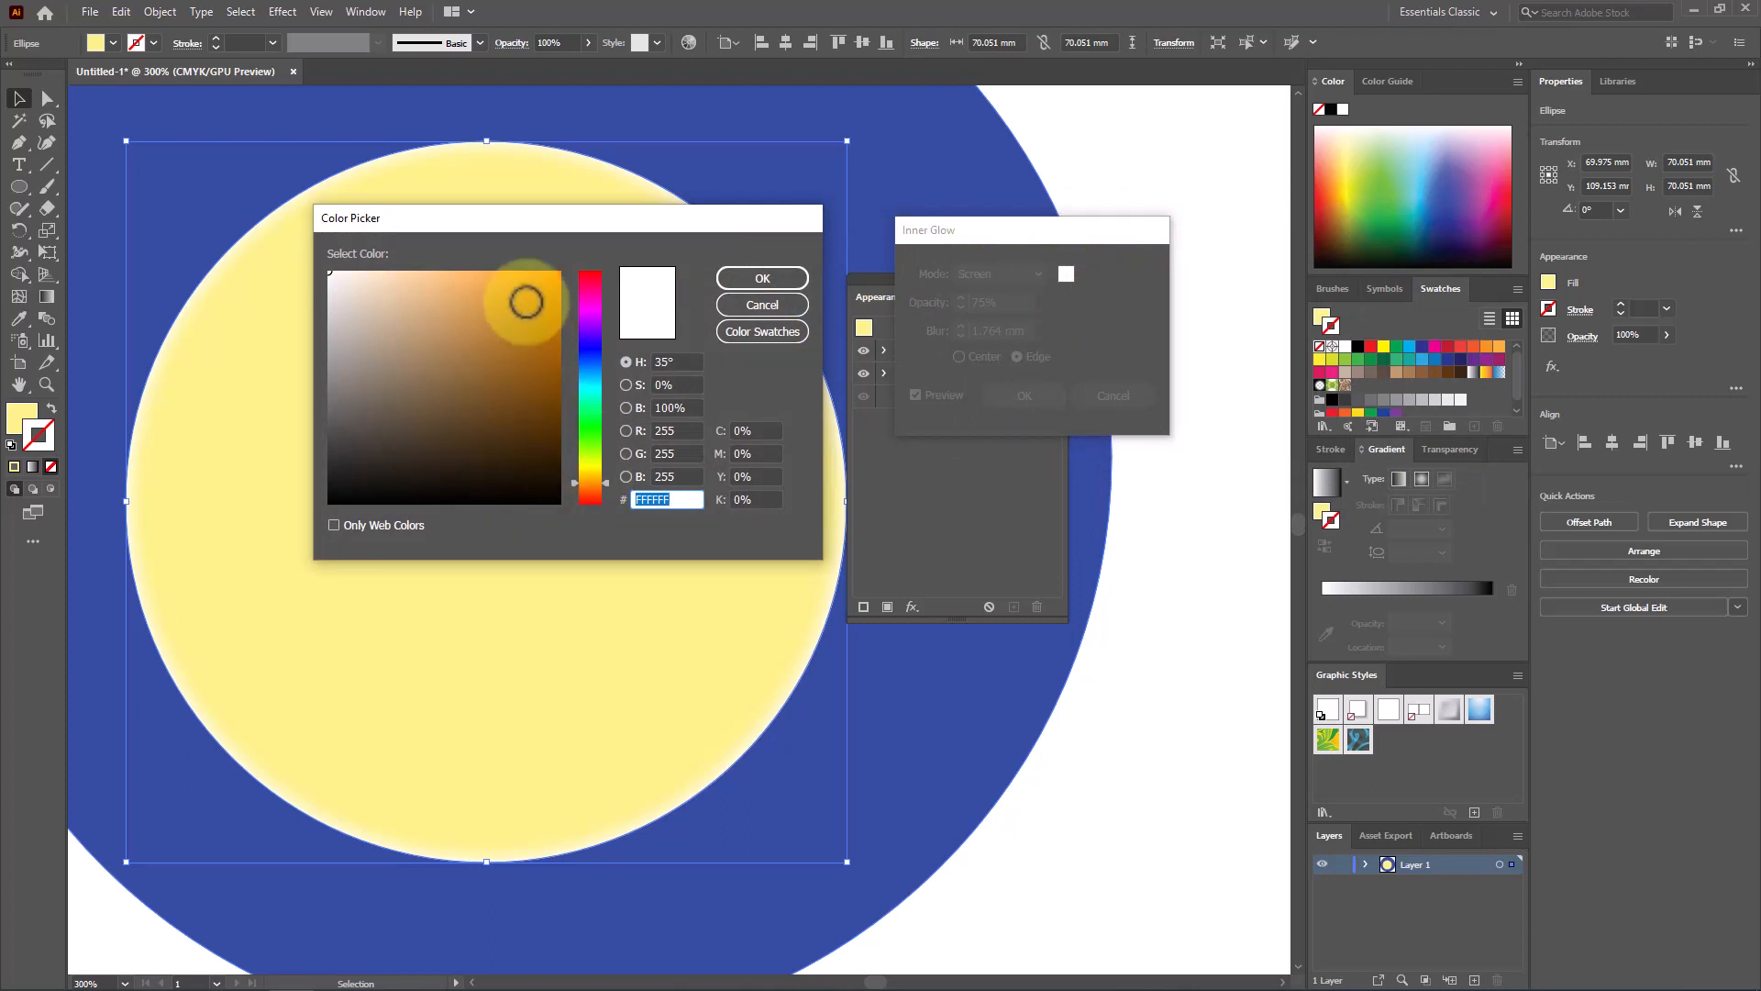
pyautogui.click(762, 278)
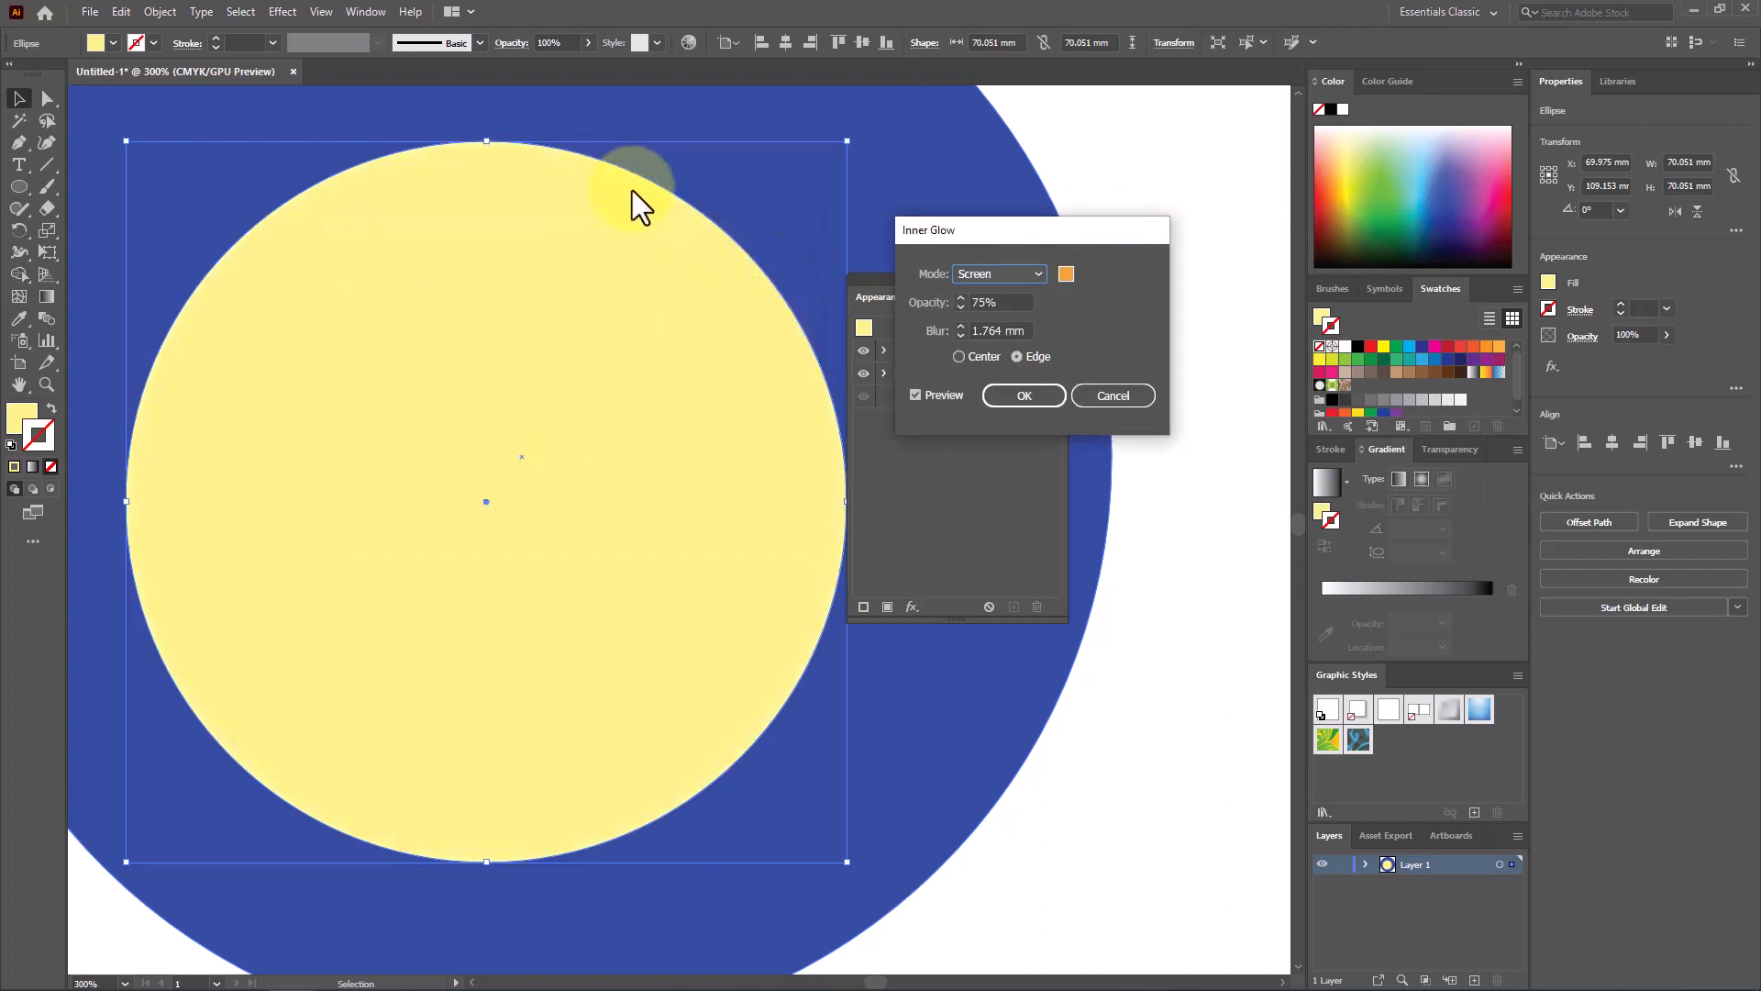
# Set the inner glow's blending mode to Normal, its opacity to 76% and its blur to 11 mm
pyautogui.click(1016, 267)
pyautogui.click(994, 292)
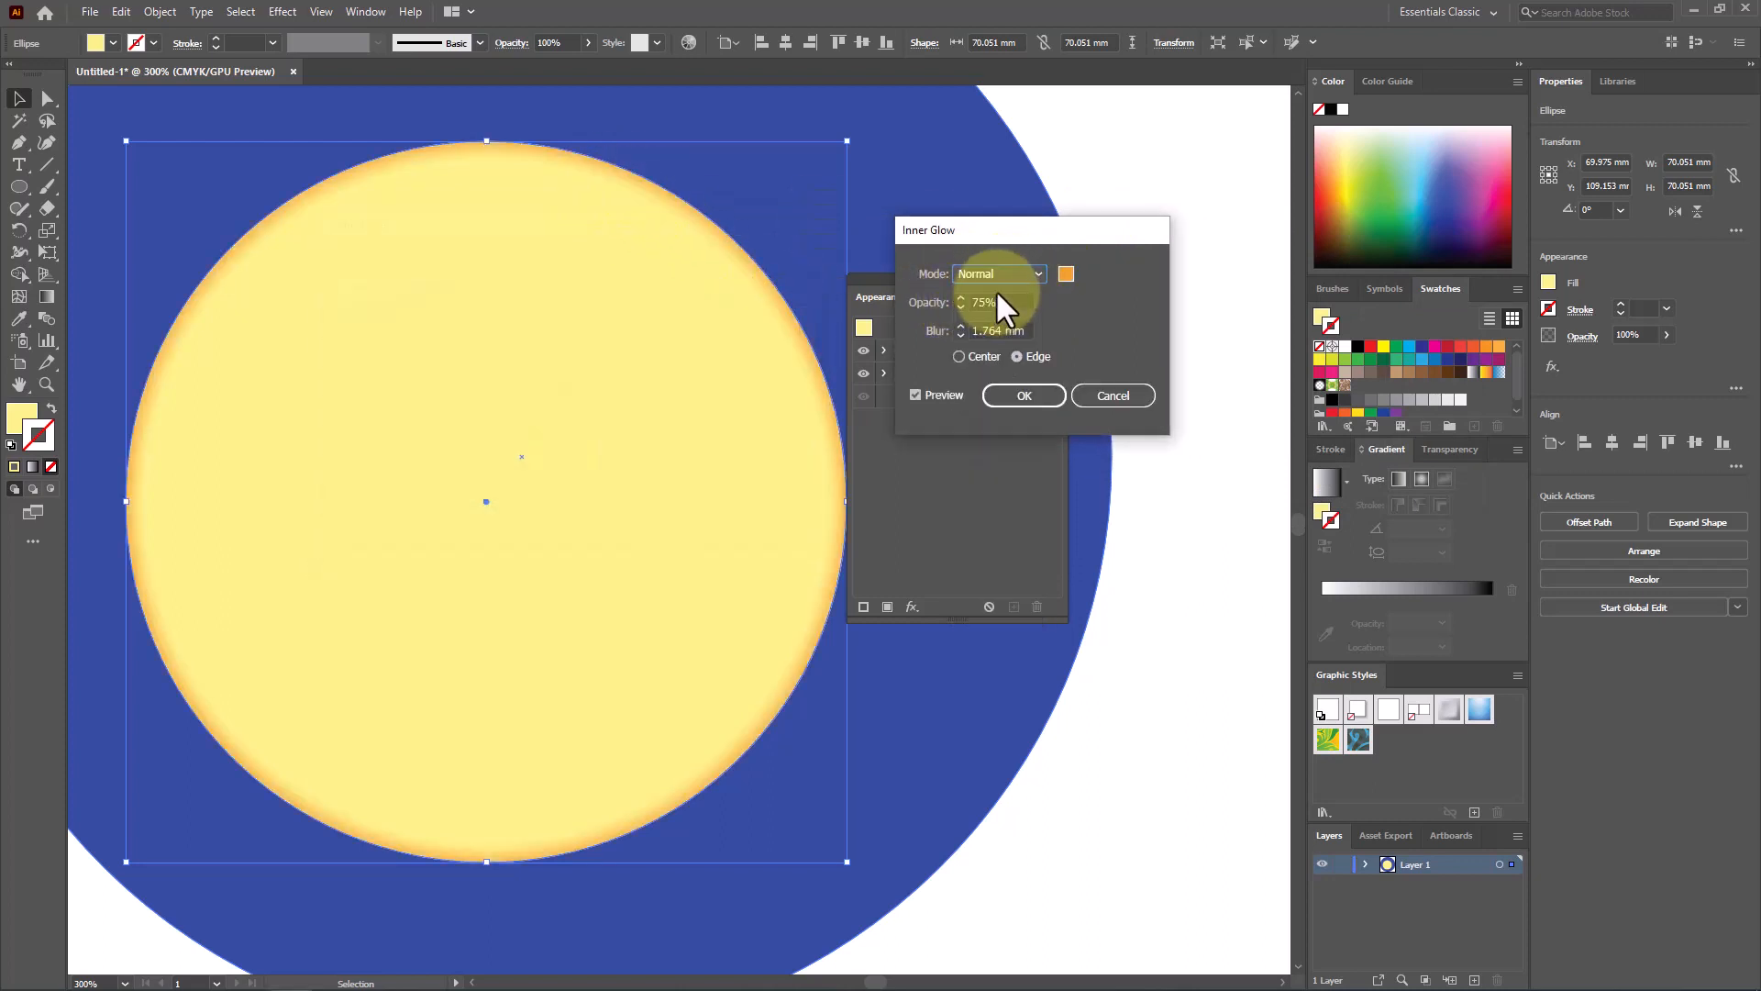
pyautogui.click(961, 296)
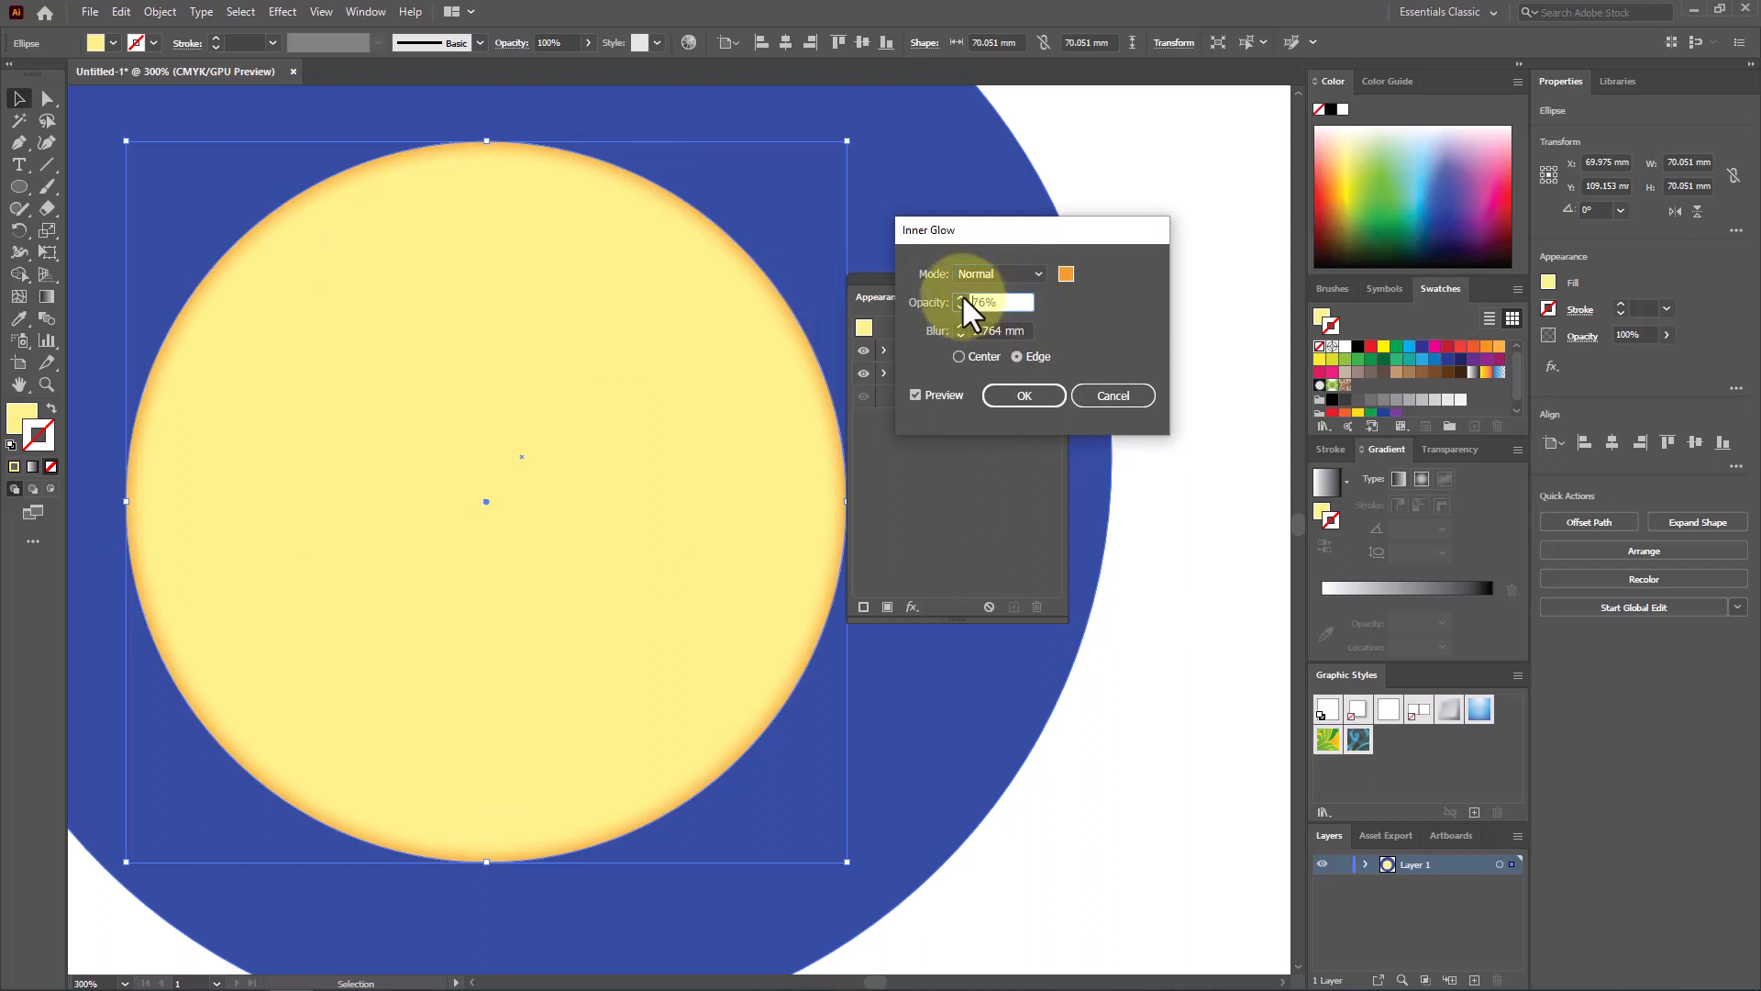
pyautogui.click(962, 326)
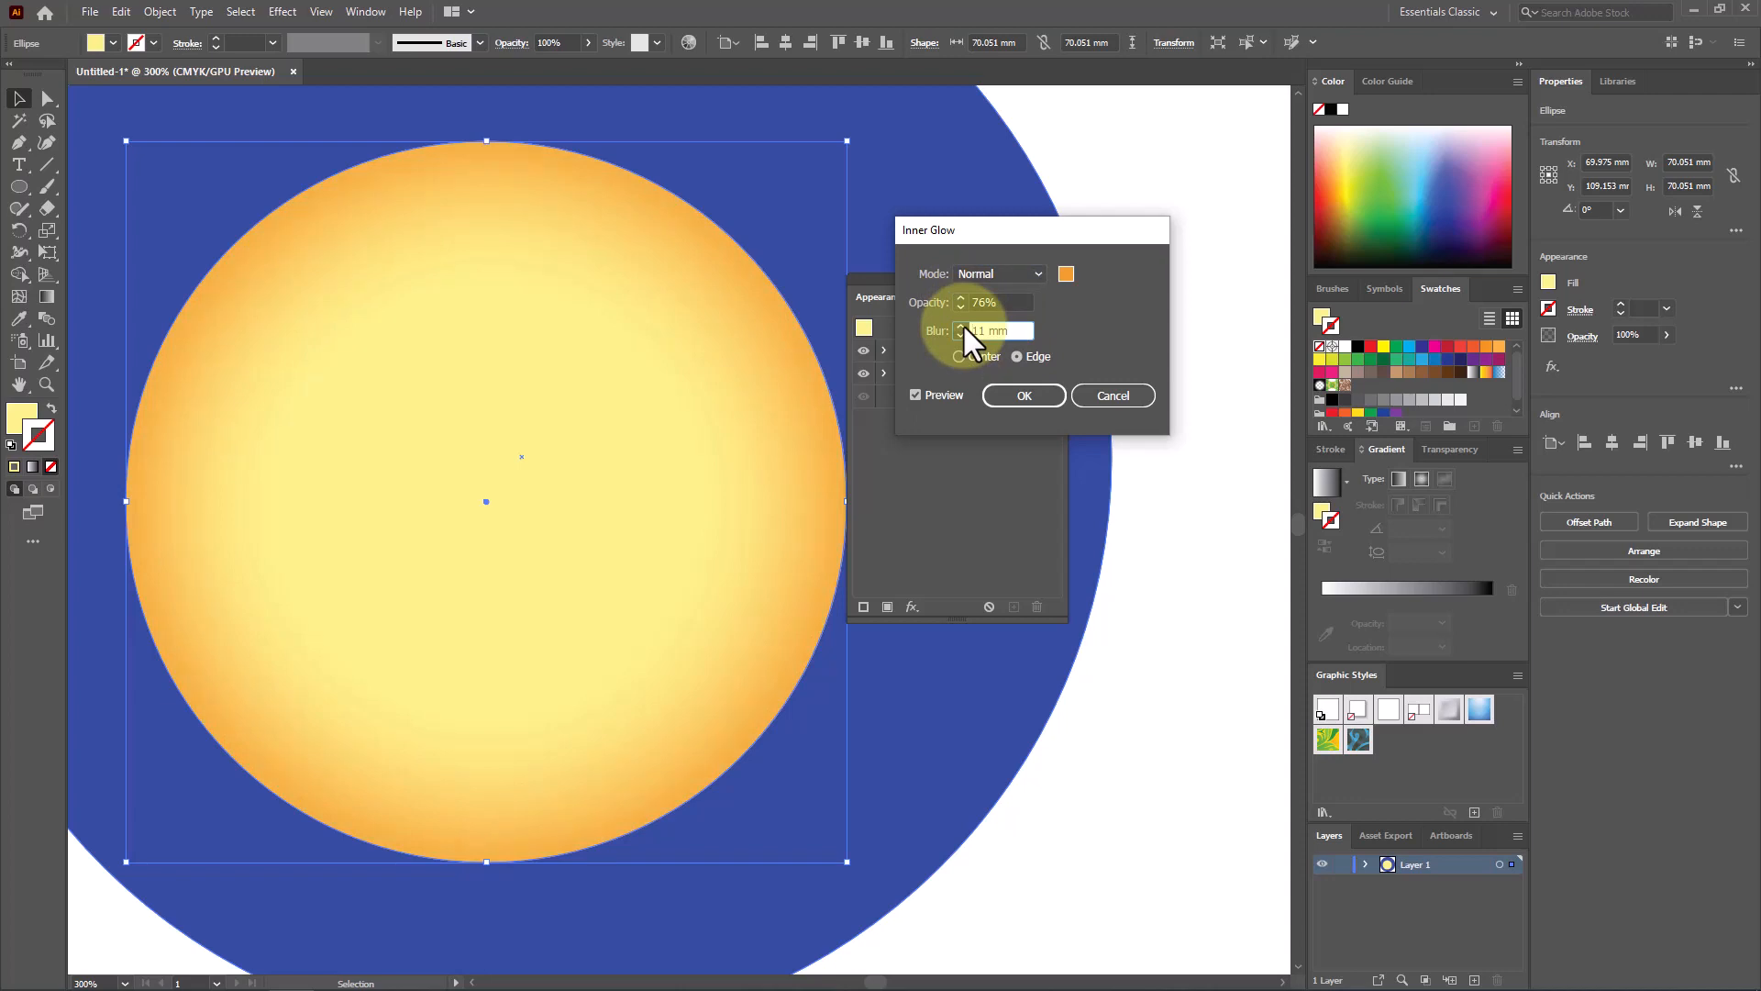
# Change the inner glow's colour to olive A59E20 and apply the effect with the glow starting from the edge
pyautogui.click(1065, 273)
pyautogui.moveTo(575, 477); pyautogui.dragTo(585, 466)
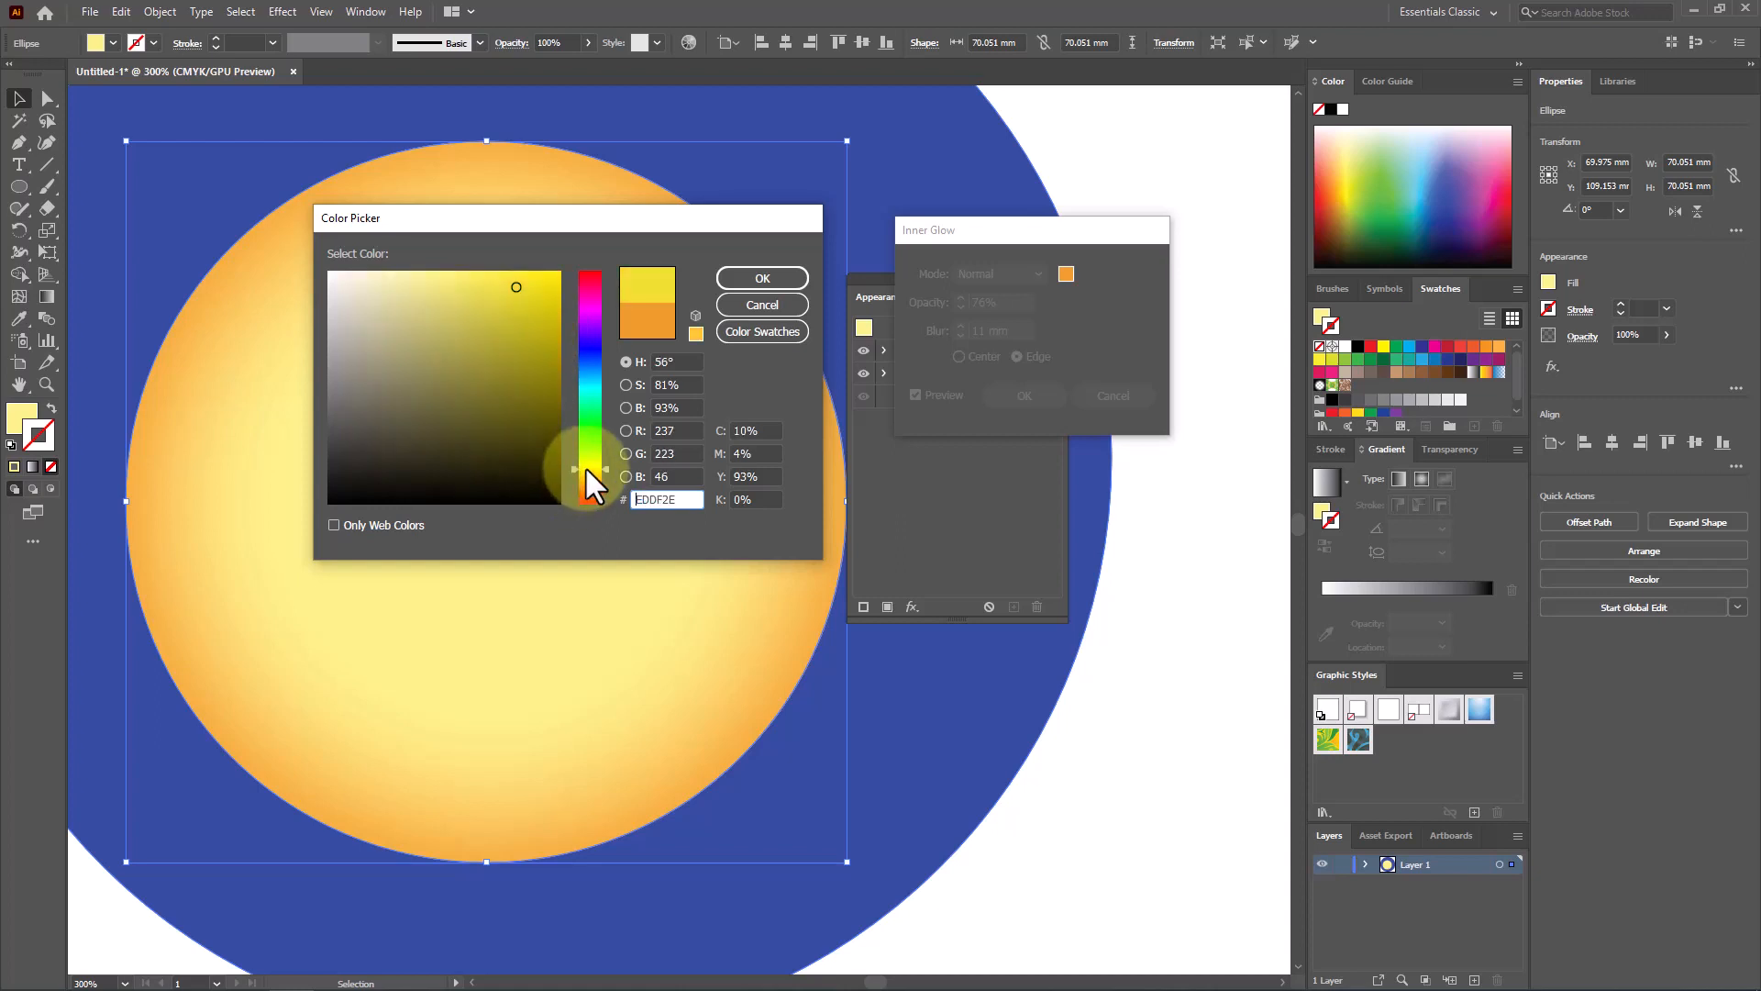
pyautogui.moveTo(537, 372); pyautogui.dragTo(516, 352)
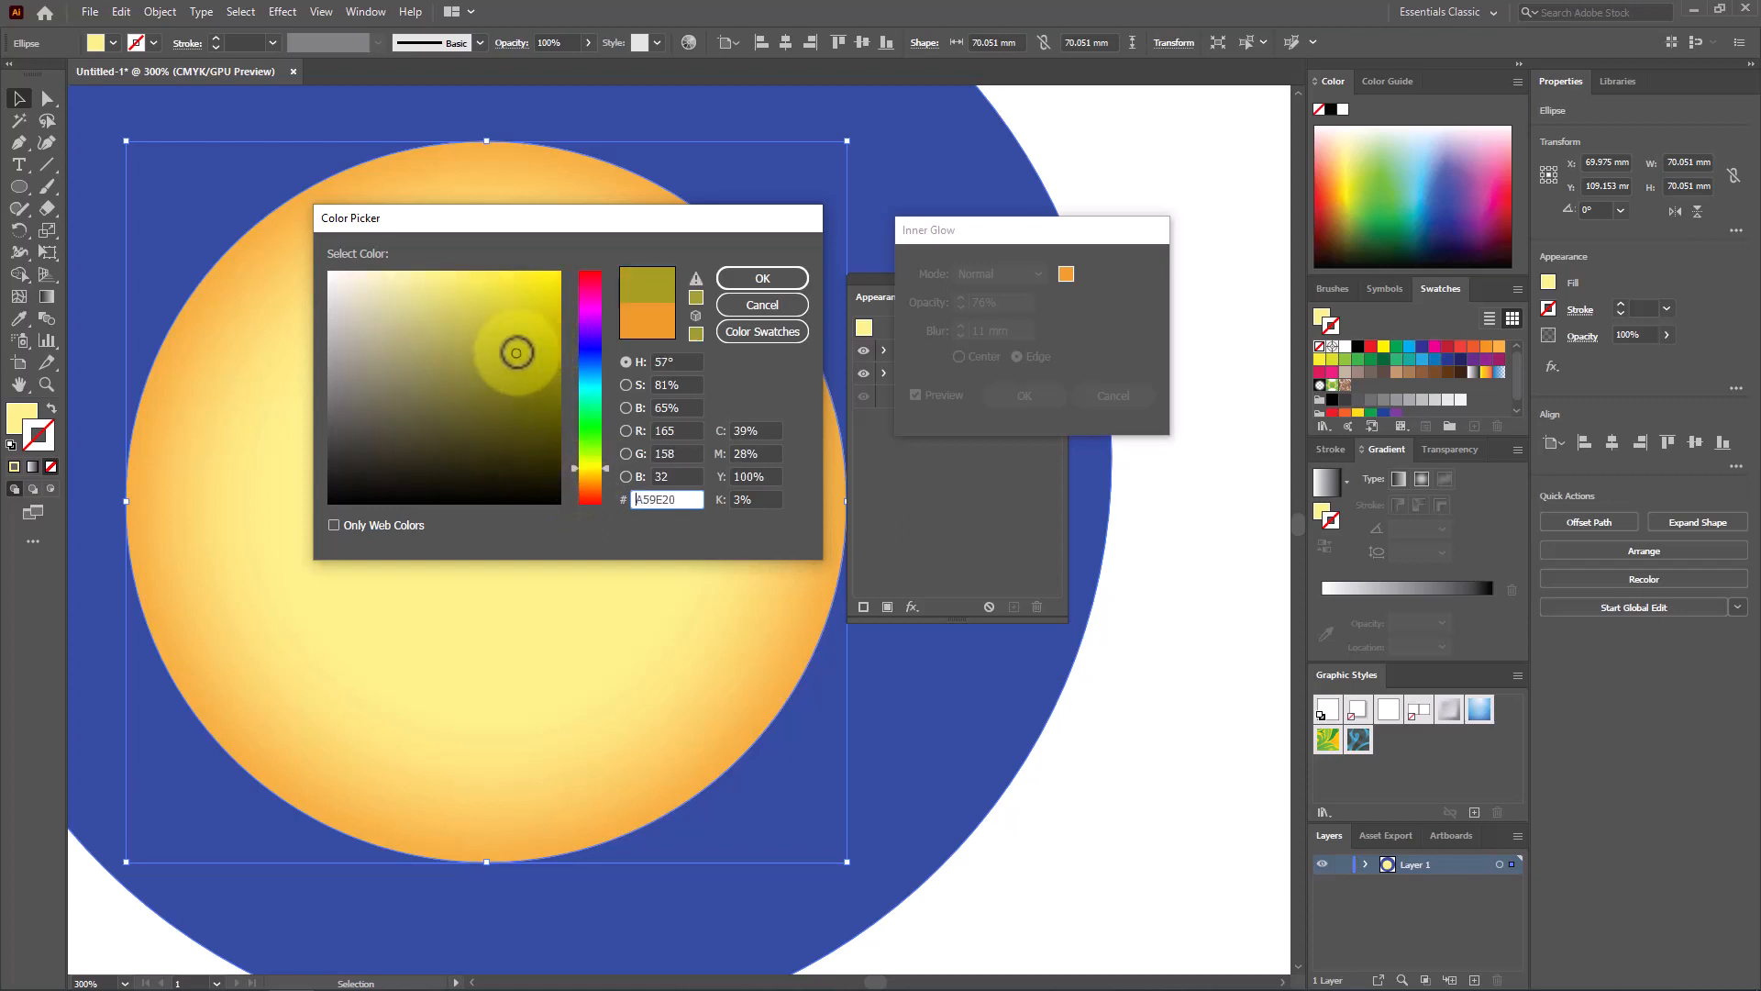
pyautogui.click(786, 273)
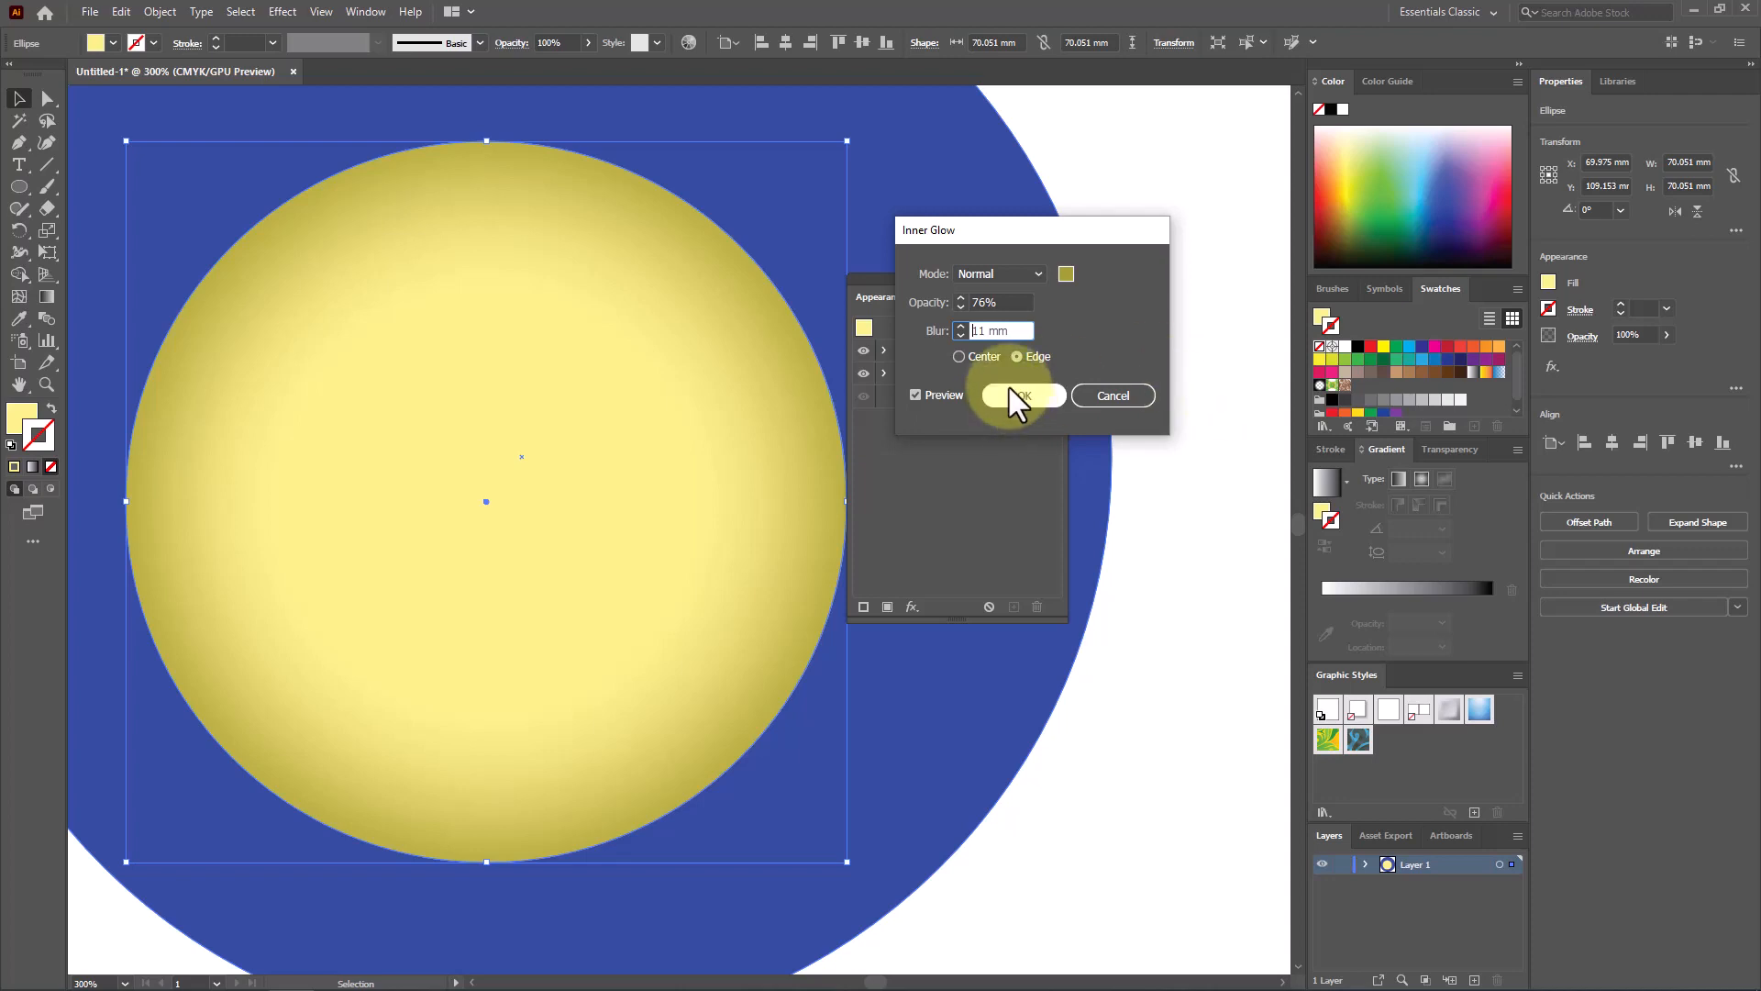
pyautogui.click(983, 360)
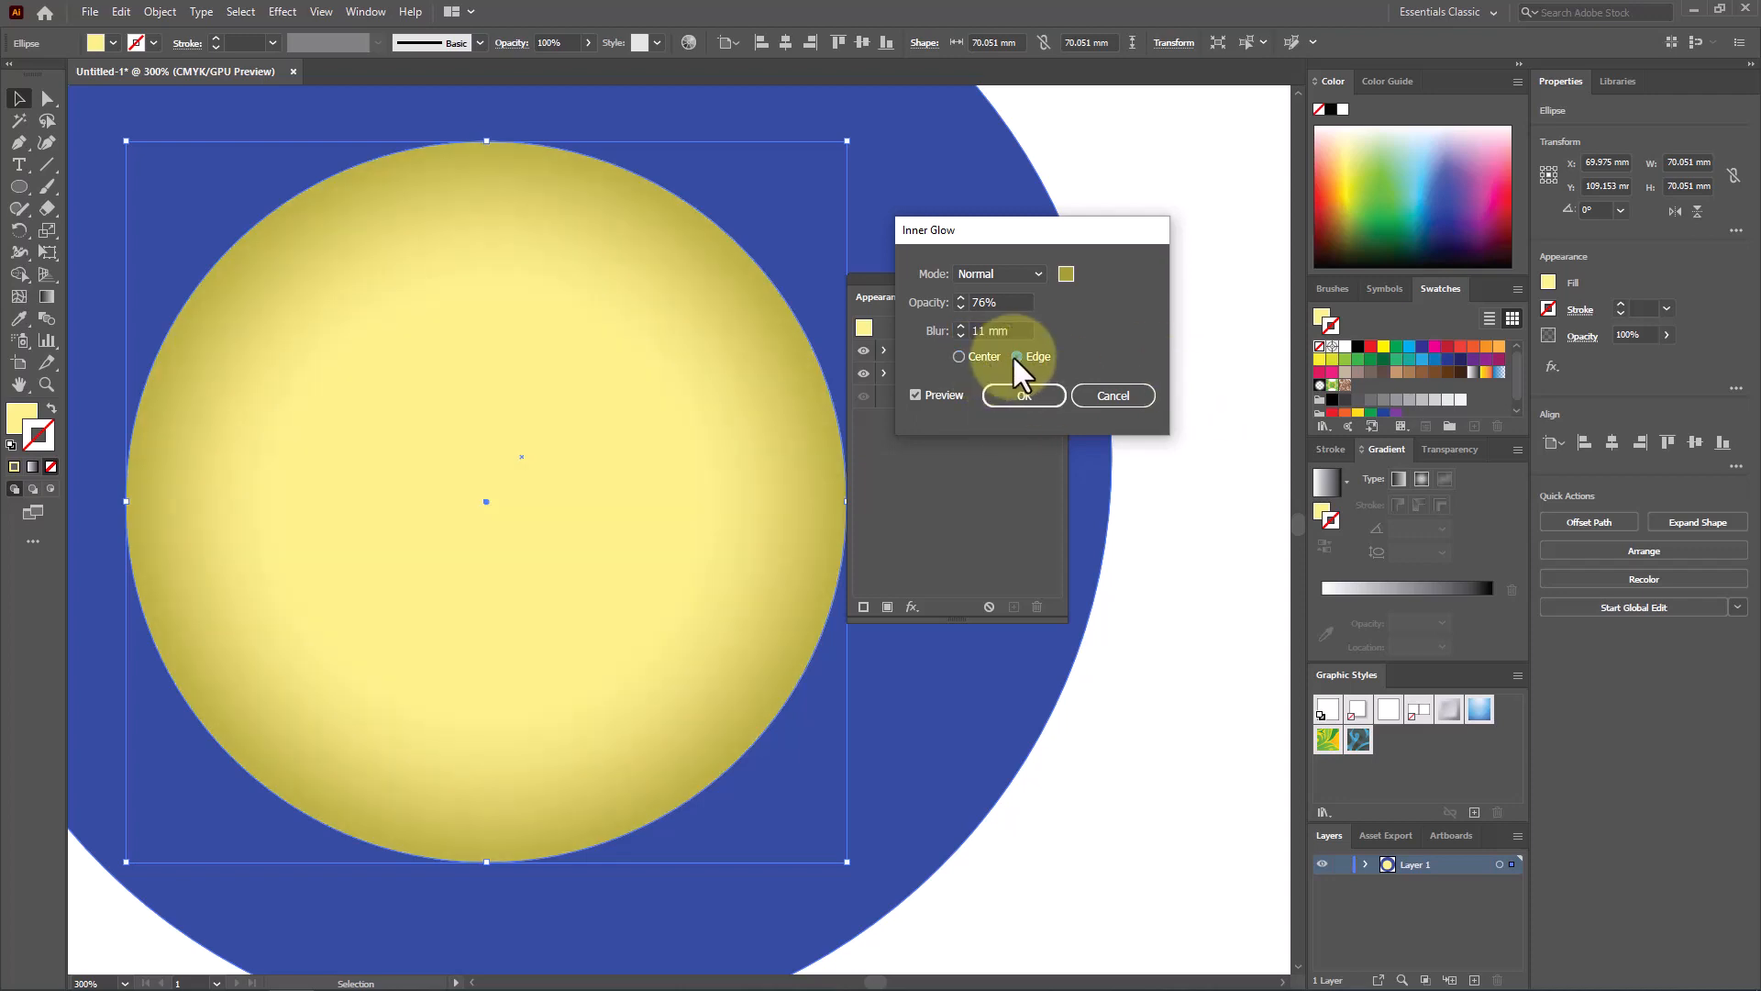
pyautogui.click(1017, 398)
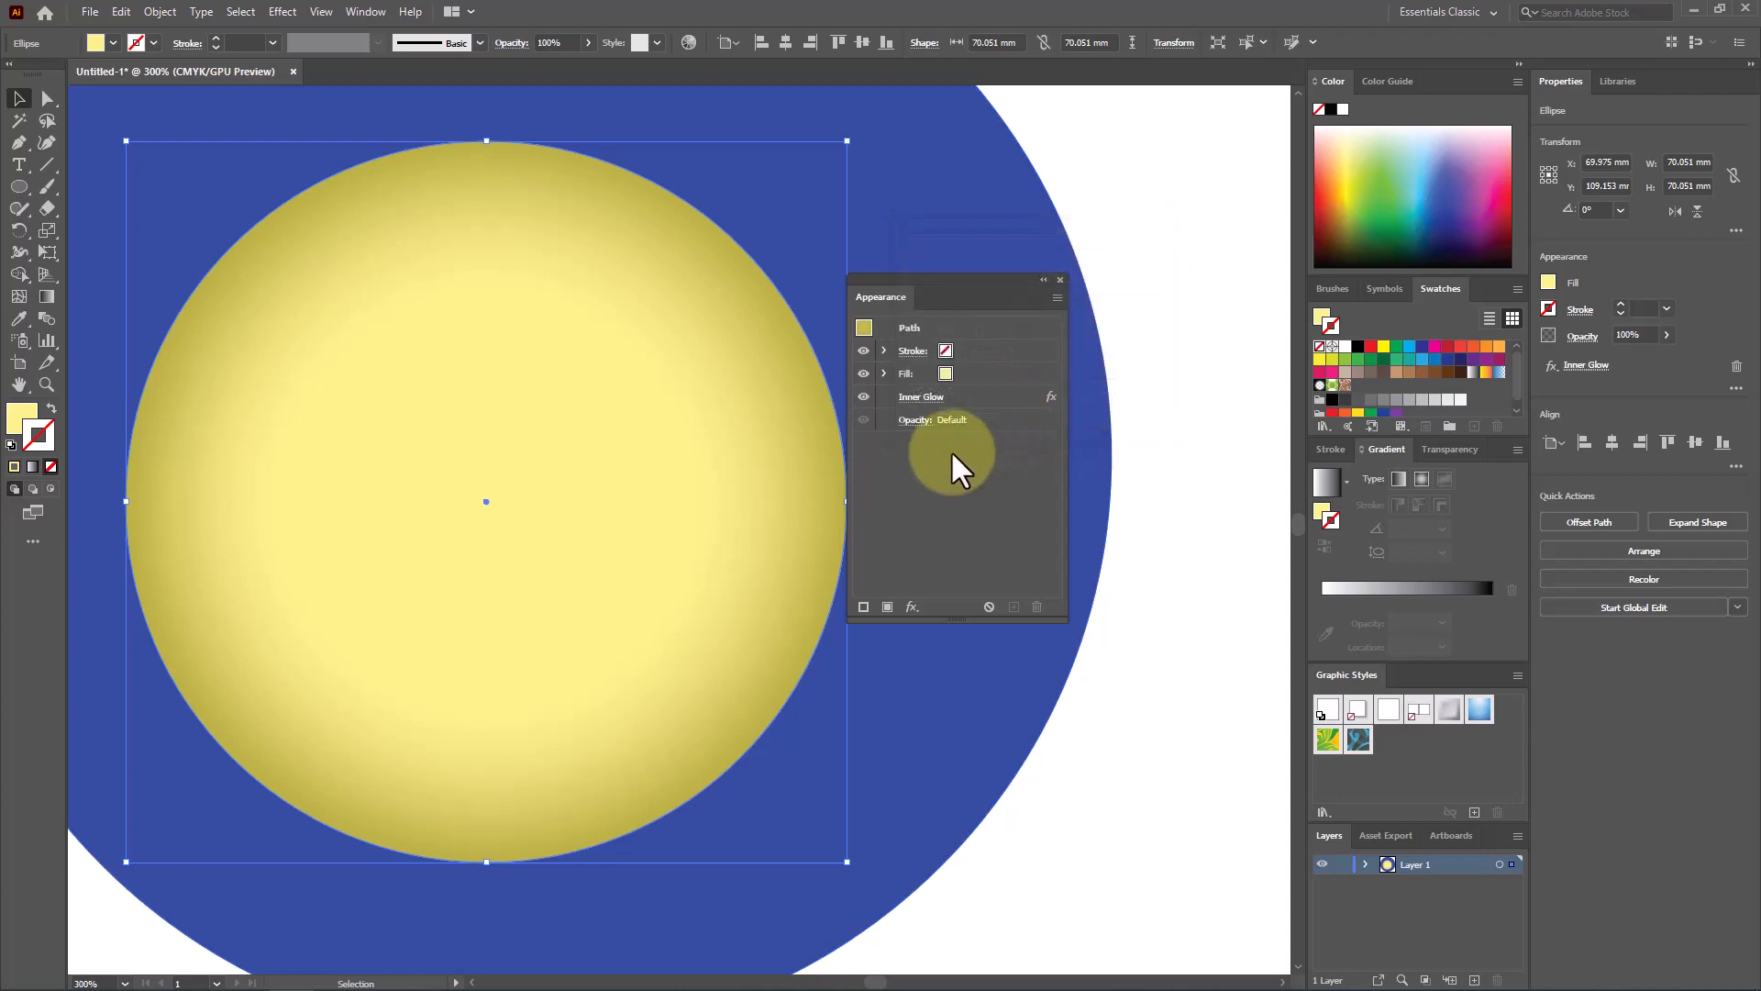
# Add an Illustrator Stylize Outer Glow to the yellow circle with Screen mode, 75% opacity and 1.764 mm blur
pyautogui.click(281, 12)
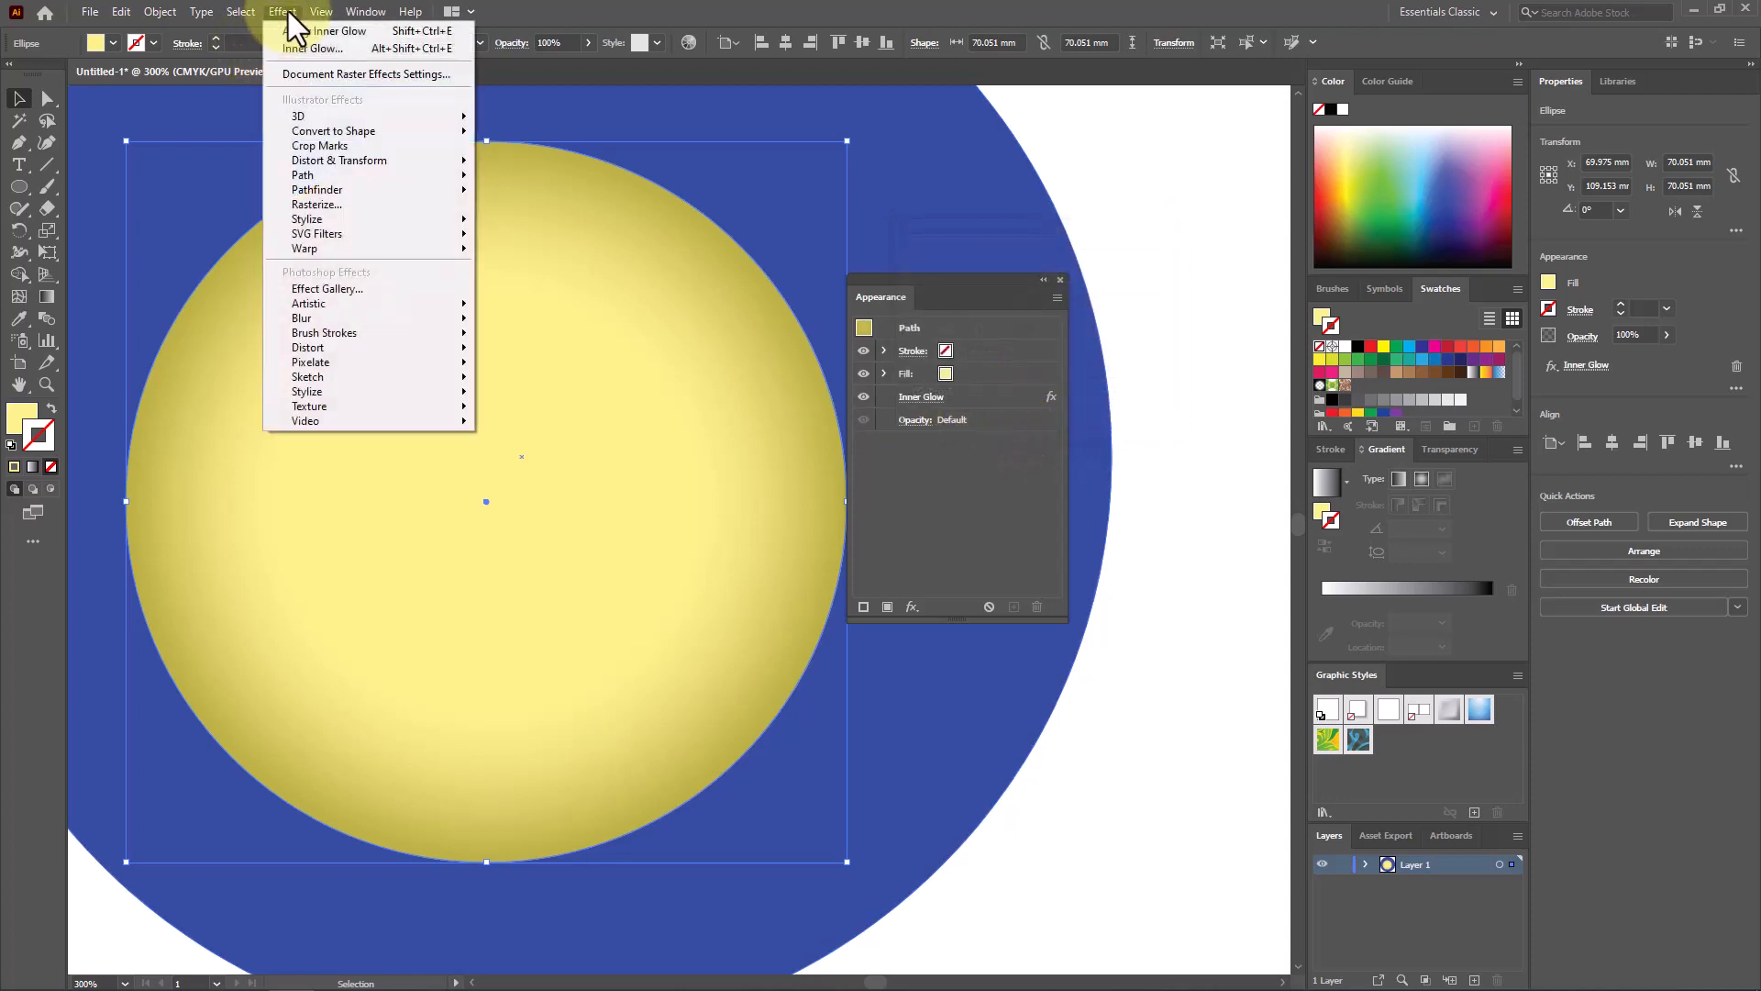
pyautogui.moveTo(393, 218)
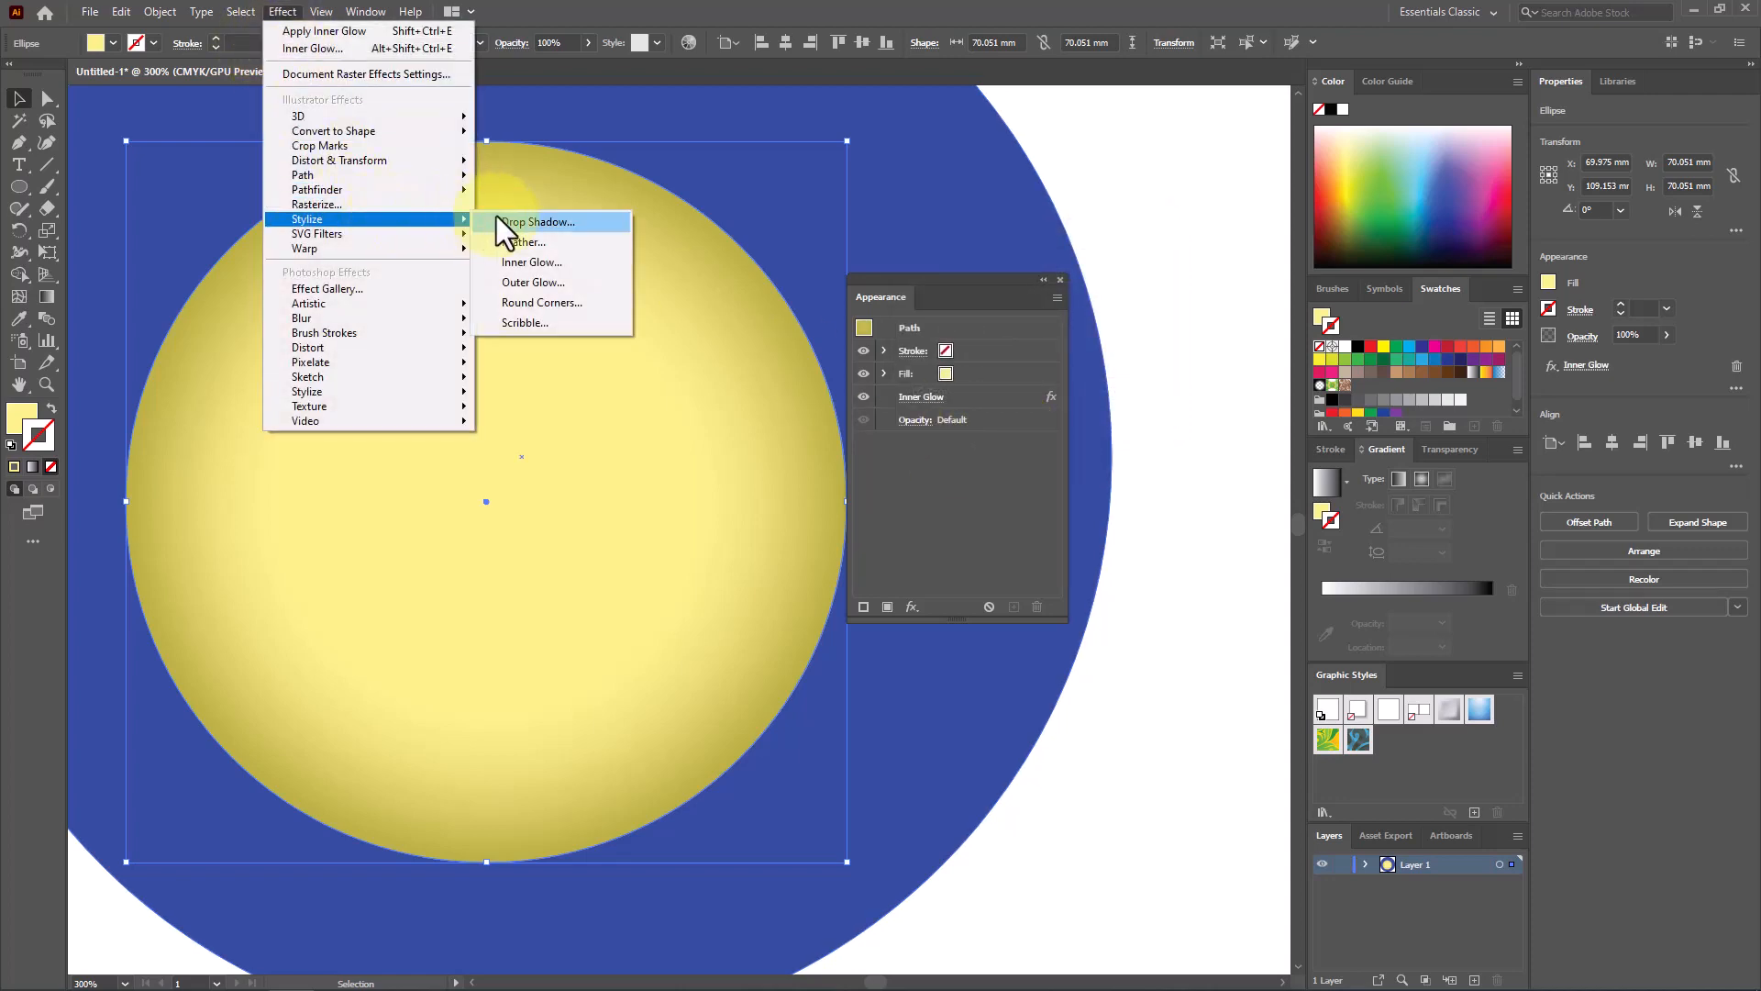
pyautogui.click(596, 279)
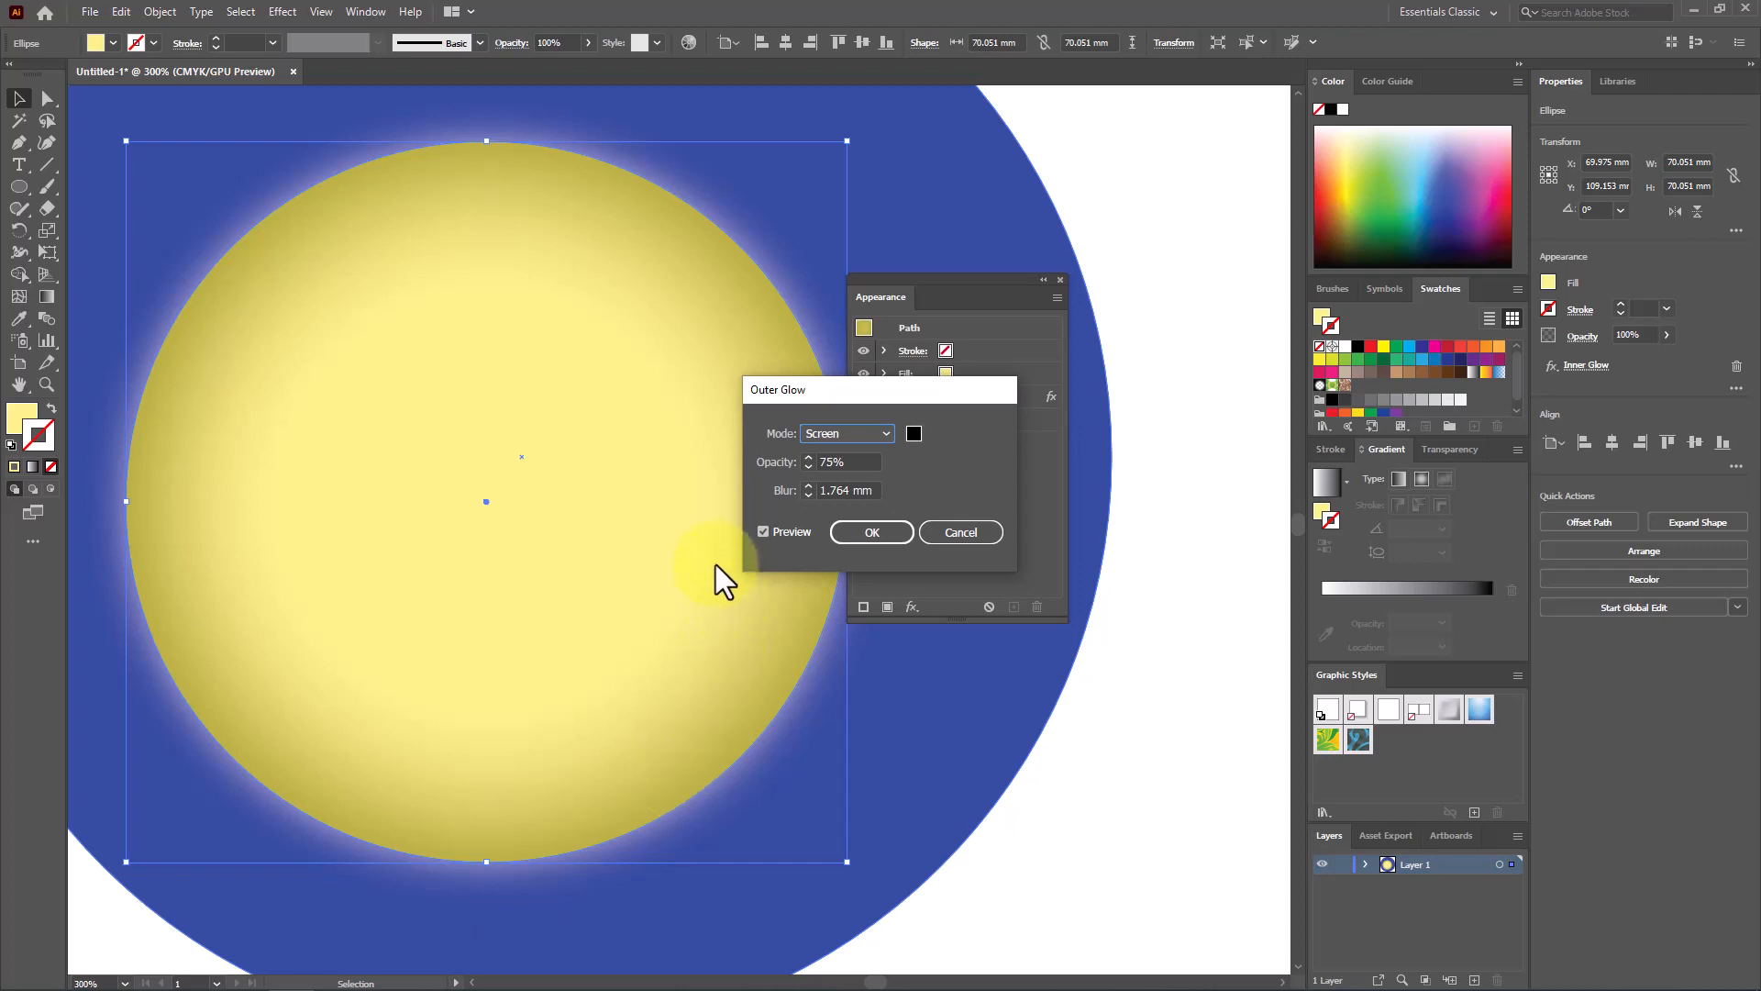
pyautogui.click(866, 532)
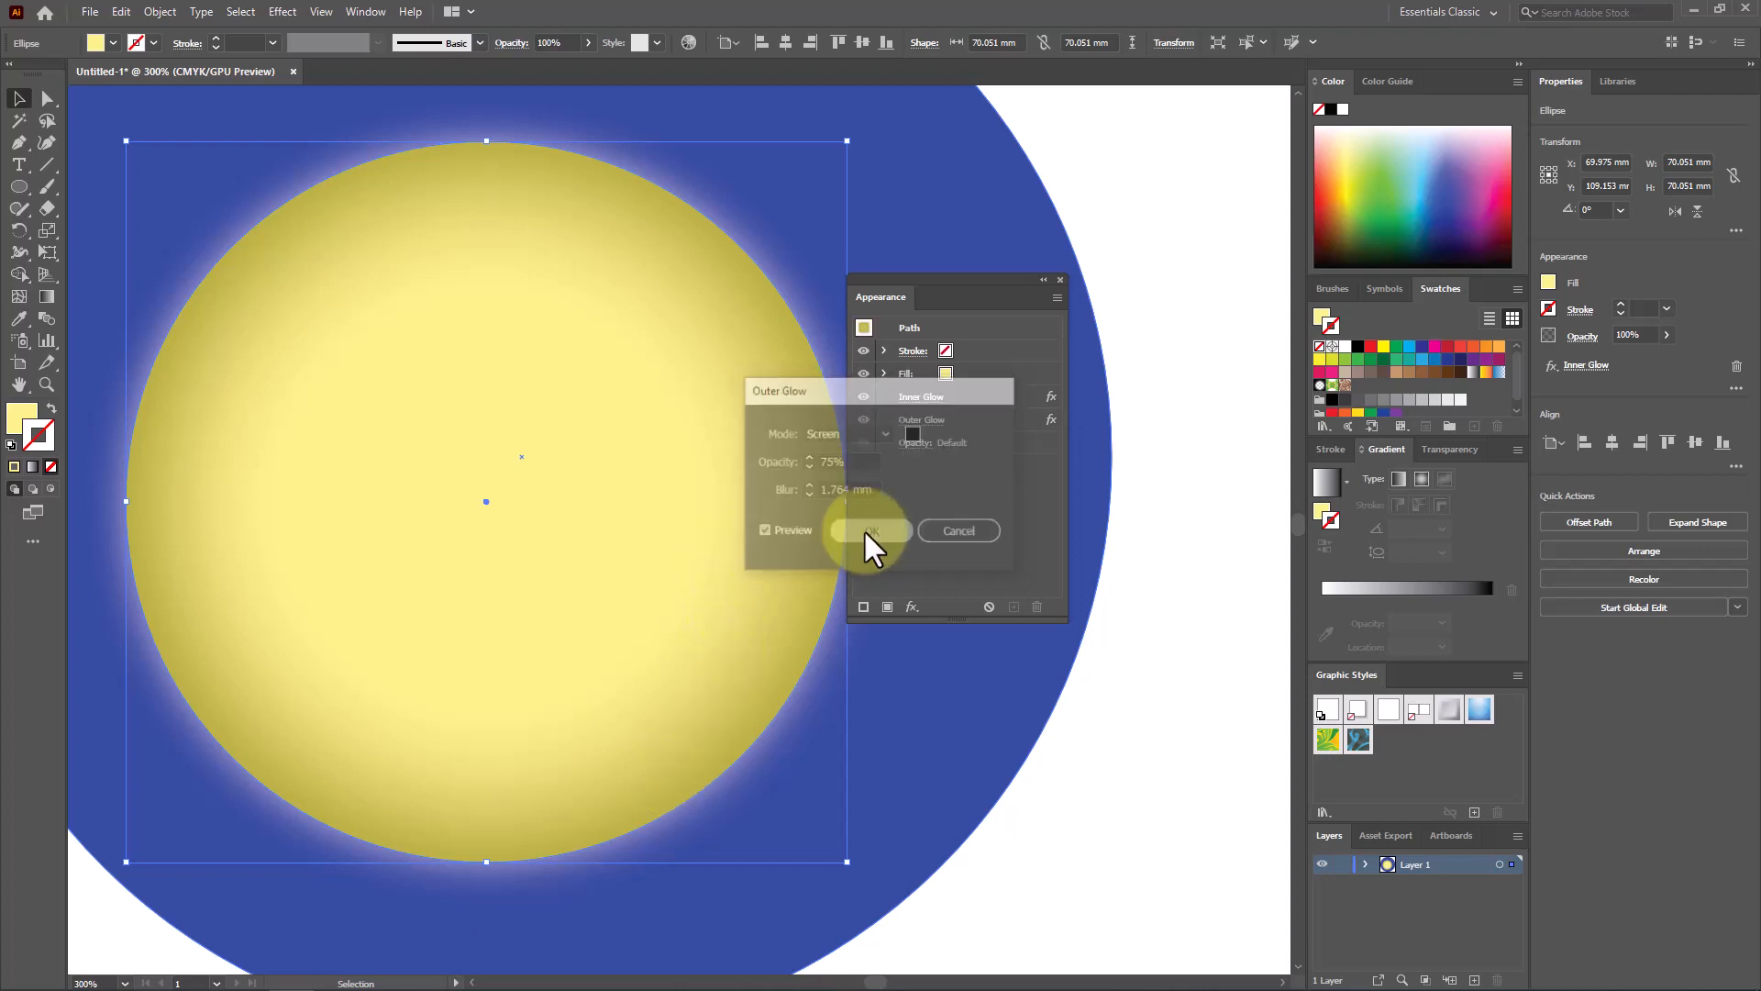
# Move the glowing yellow circle over the right edge of the blue ellipse to free space on the ellipse
pyautogui.click(282, 10)
pyautogui.moveTo(414, 220)
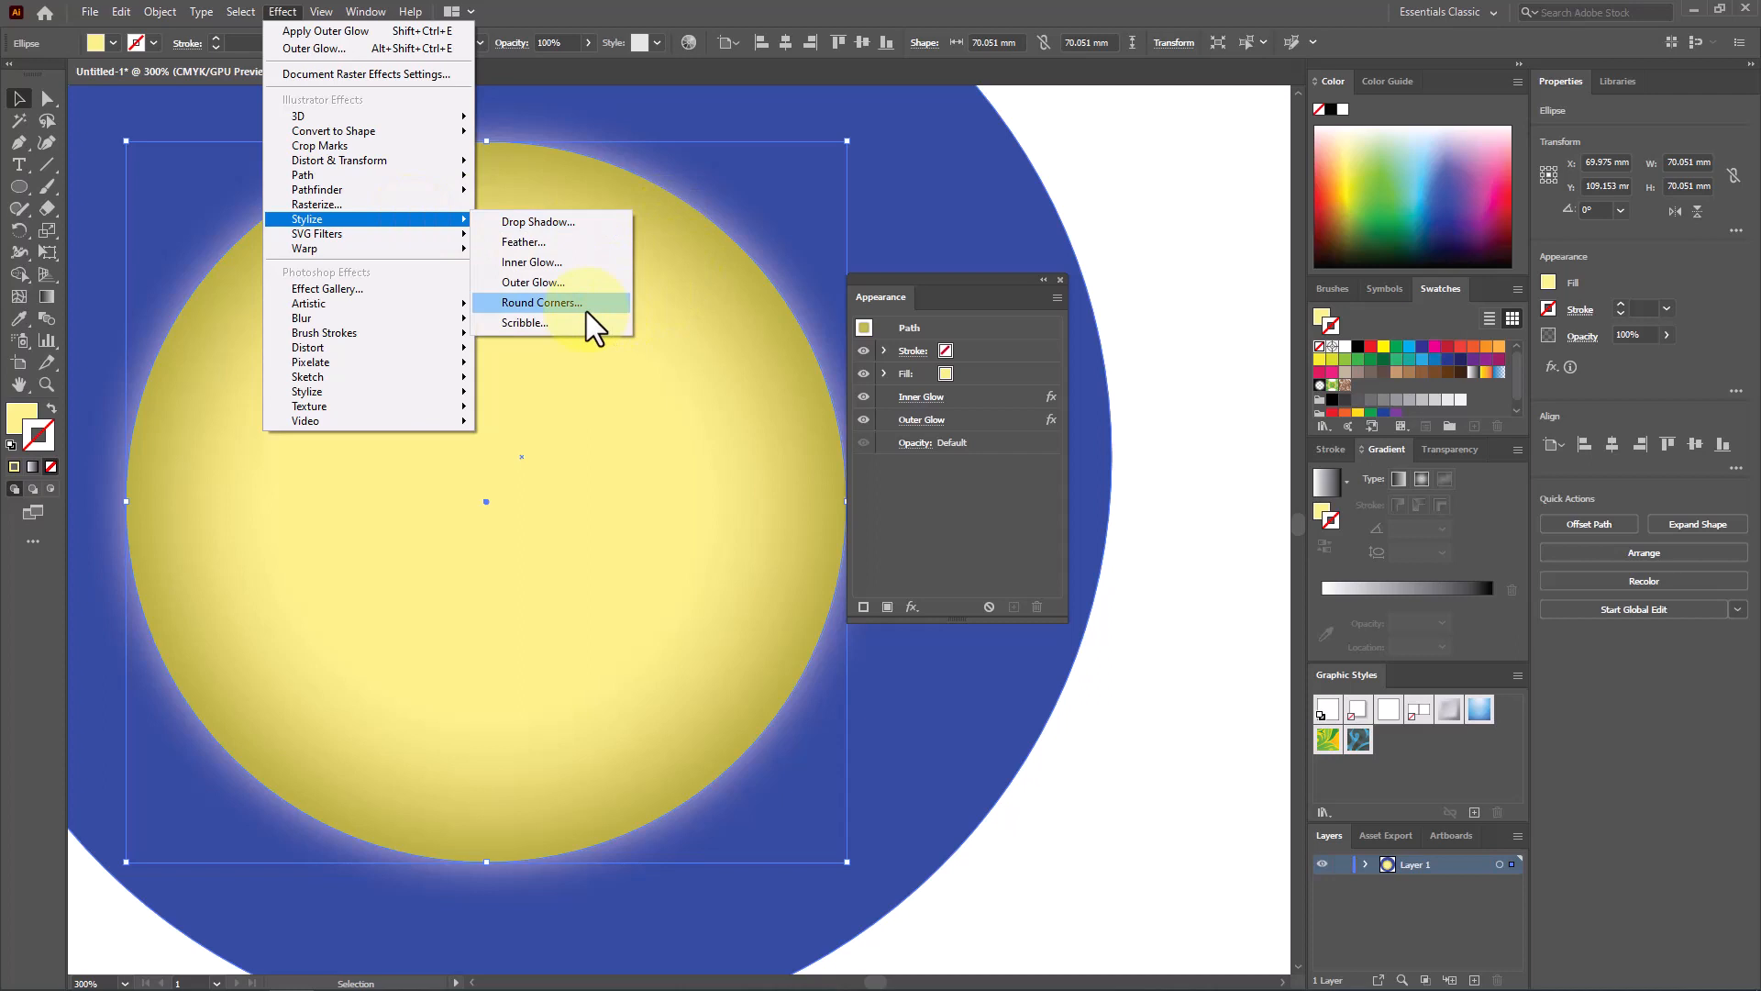
pyautogui.click(15, 101)
pyautogui.moveTo(278, 285); pyautogui.dragTo(660, 241)
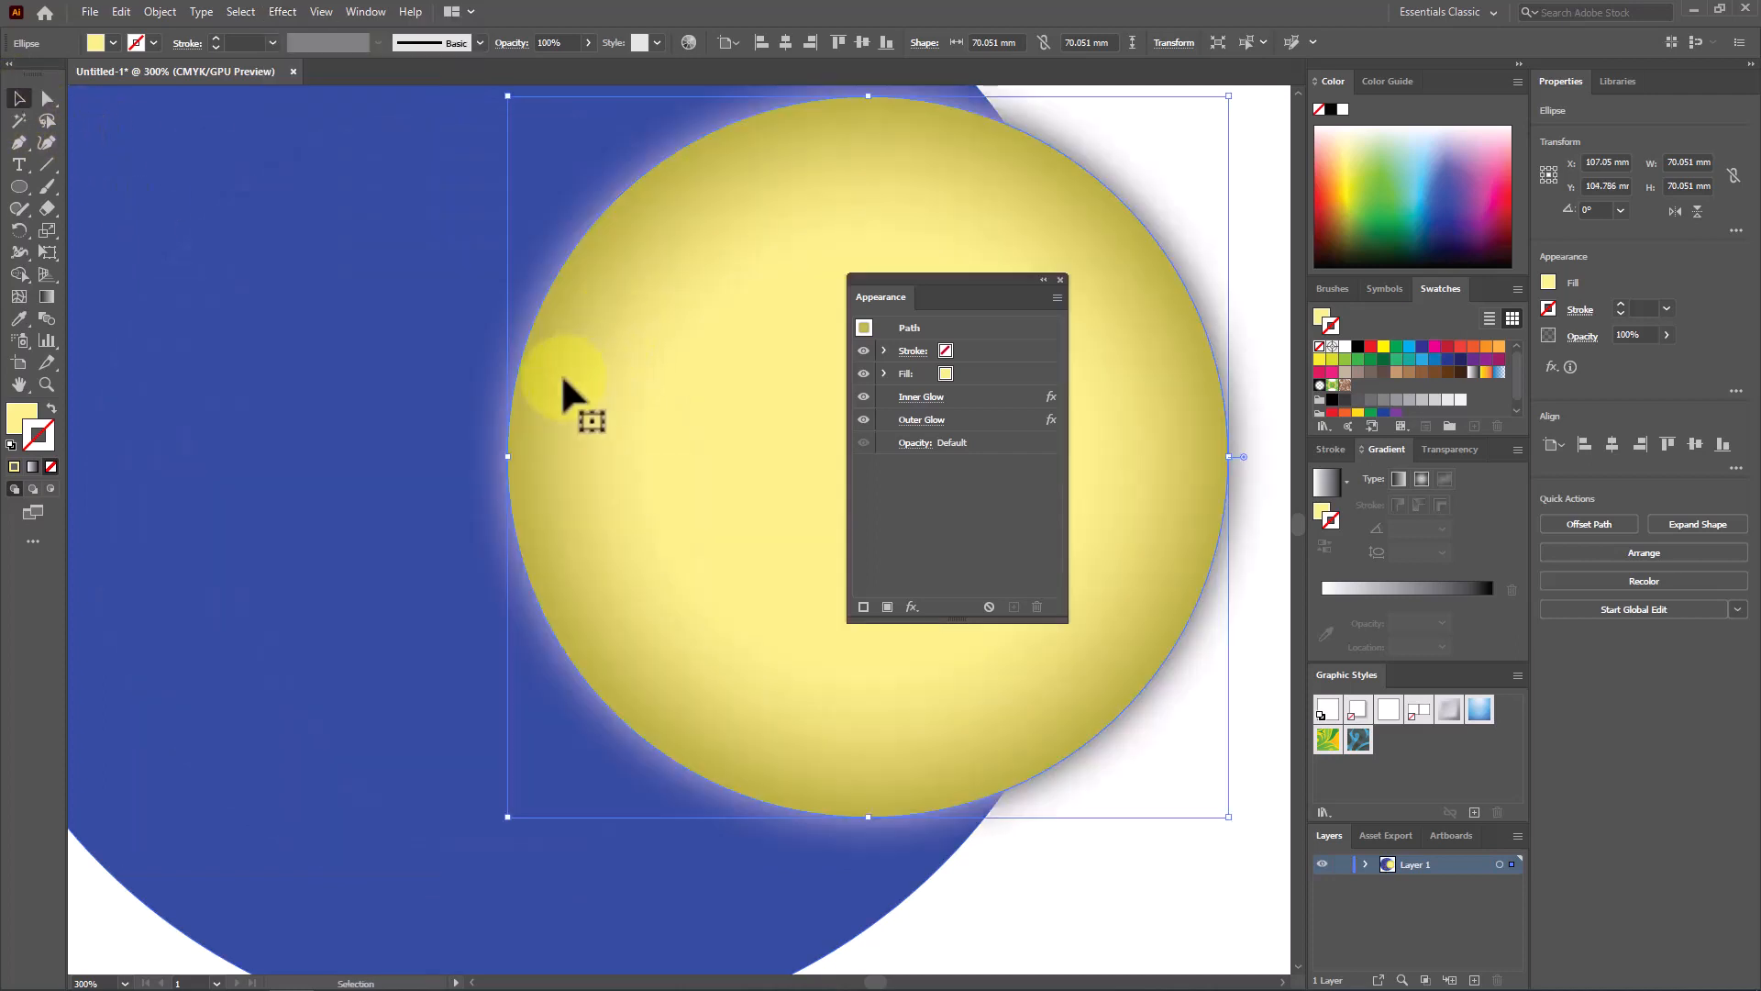
pyautogui.moveTo(562, 378); pyautogui.dragTo(759, 318)
# Draw a rectangle about 39.6 by 49.5 mm on the blue ellipse with a light green stroke and a cyan fill
pyautogui.click(331, 277)
pyautogui.moveTo(19, 189); pyautogui.dragTo(69, 191)
pyautogui.moveTo(208, 223); pyautogui.dragTo(614, 732)
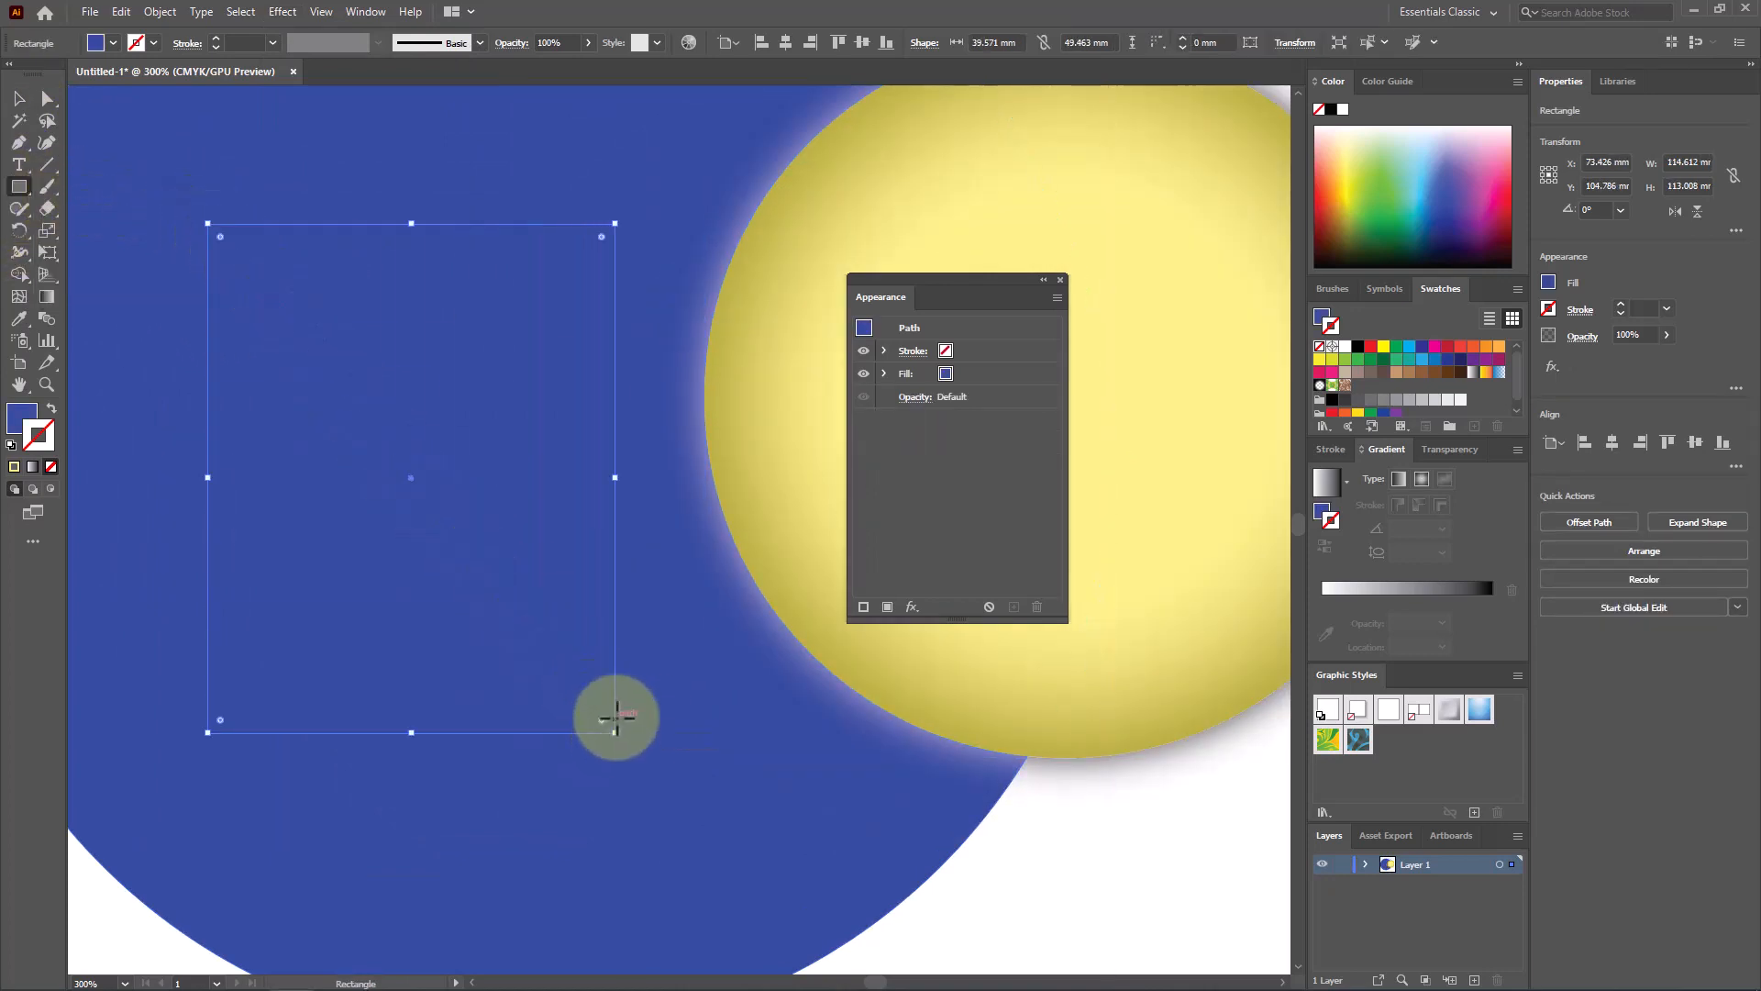
pyautogui.click(1384, 157)
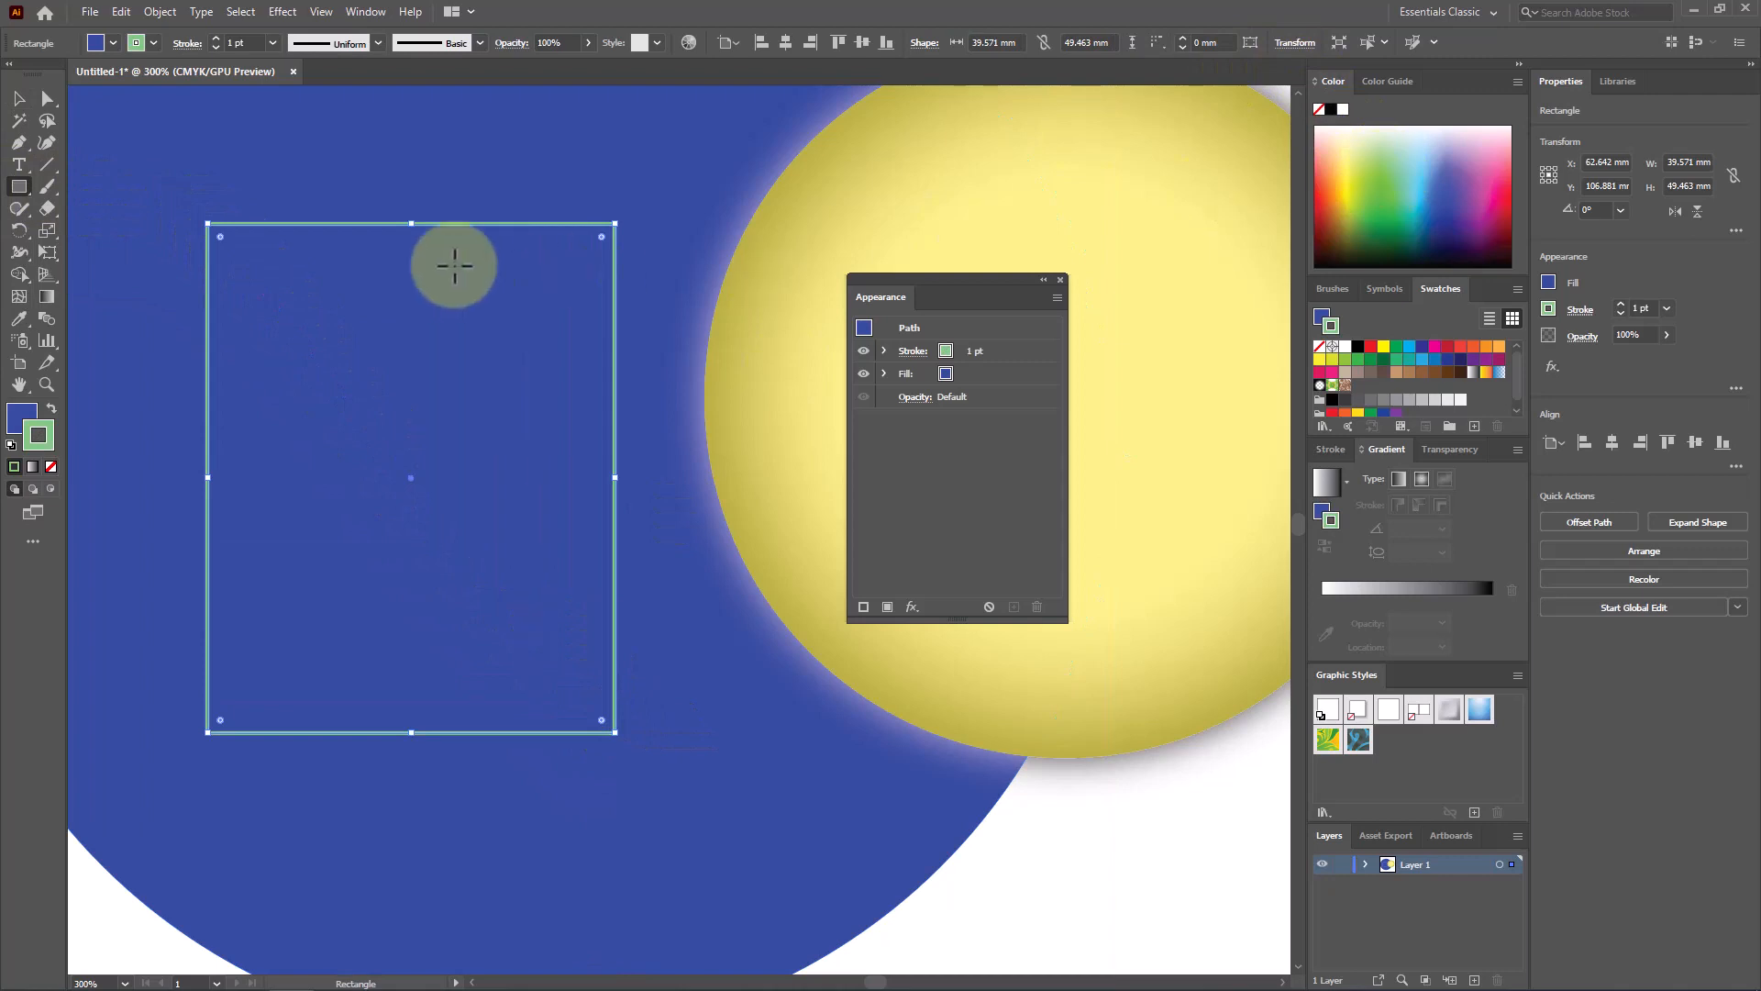
pyautogui.click(109, 43)
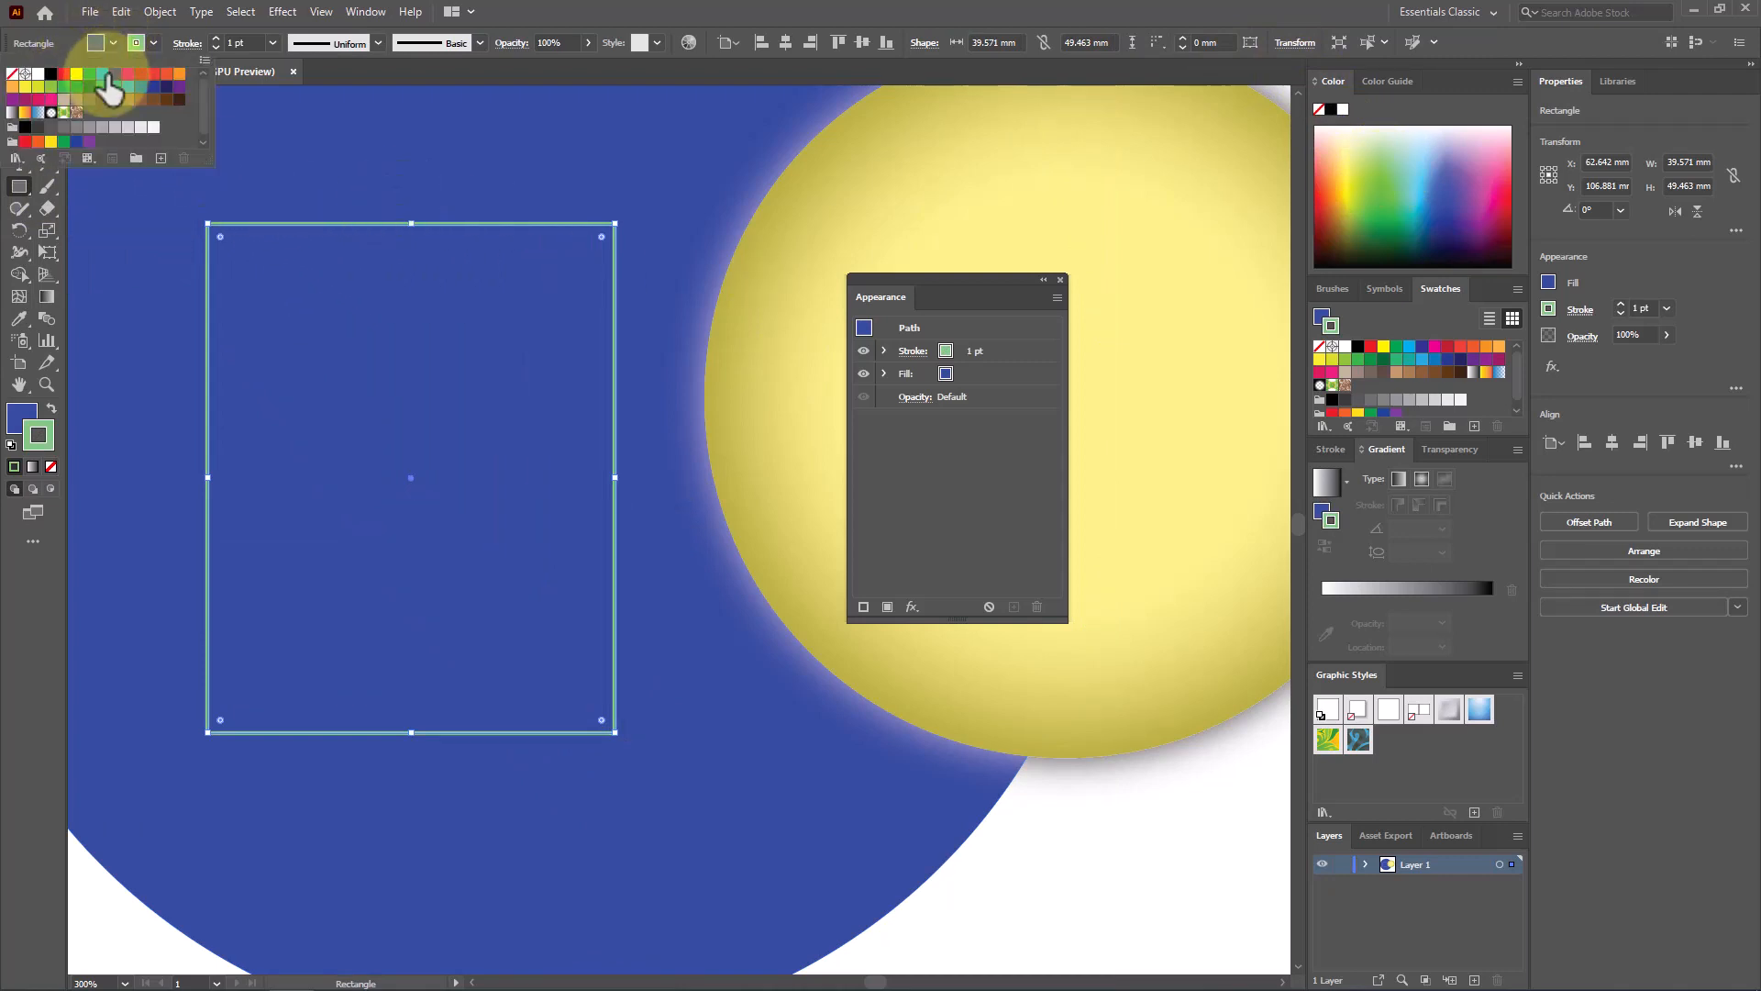
pyautogui.click(103, 74)
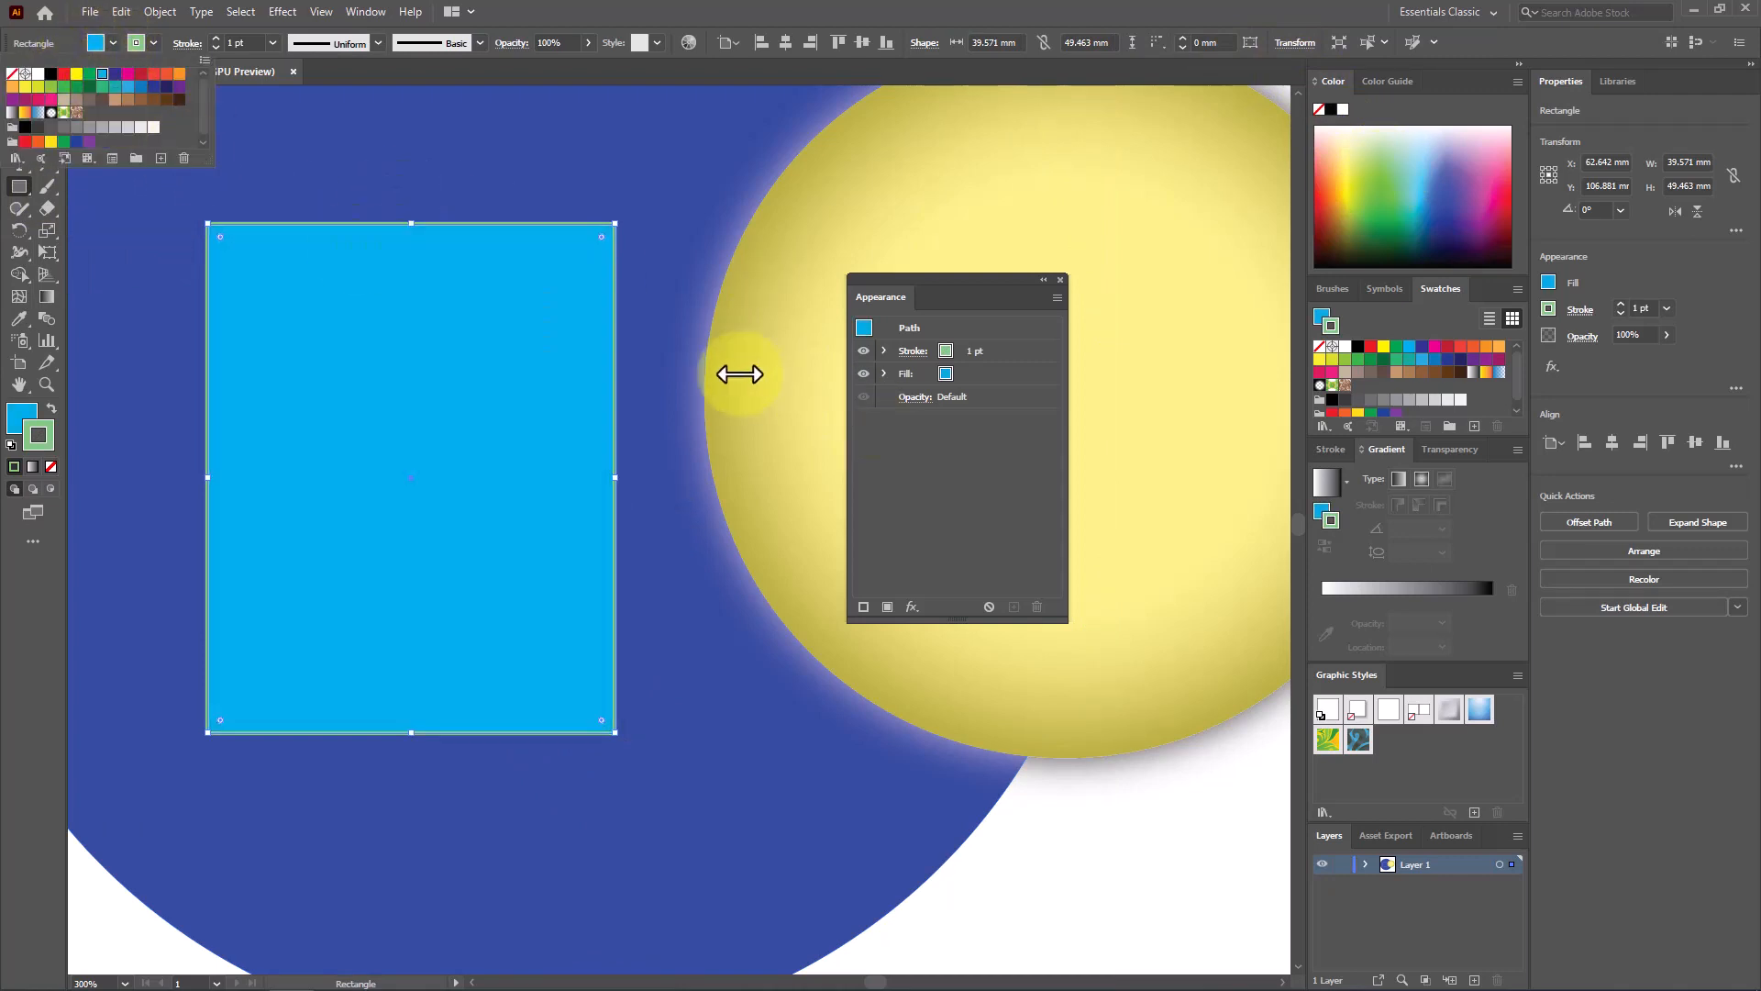
# Apply the Illustrator Stylize effect Round Corners to the cyan rectangle with a 15 mm radius
pyautogui.click(280, 12)
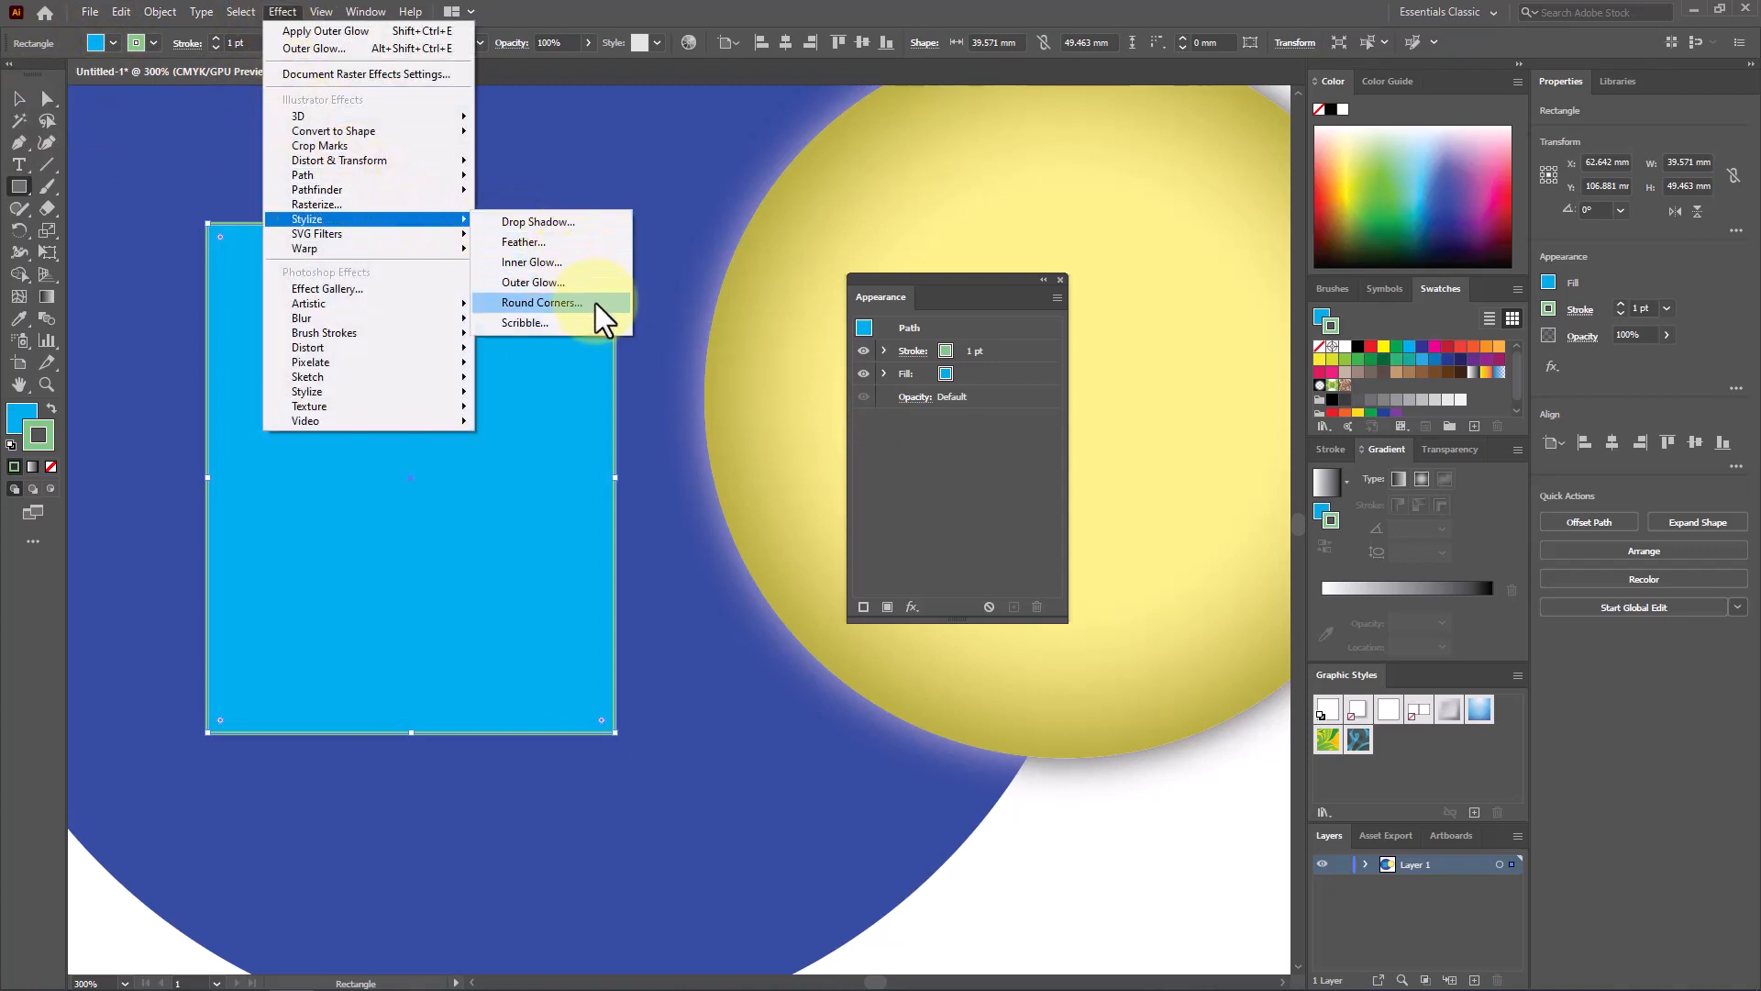
pyautogui.click(595, 302)
pyautogui.click(805, 455)
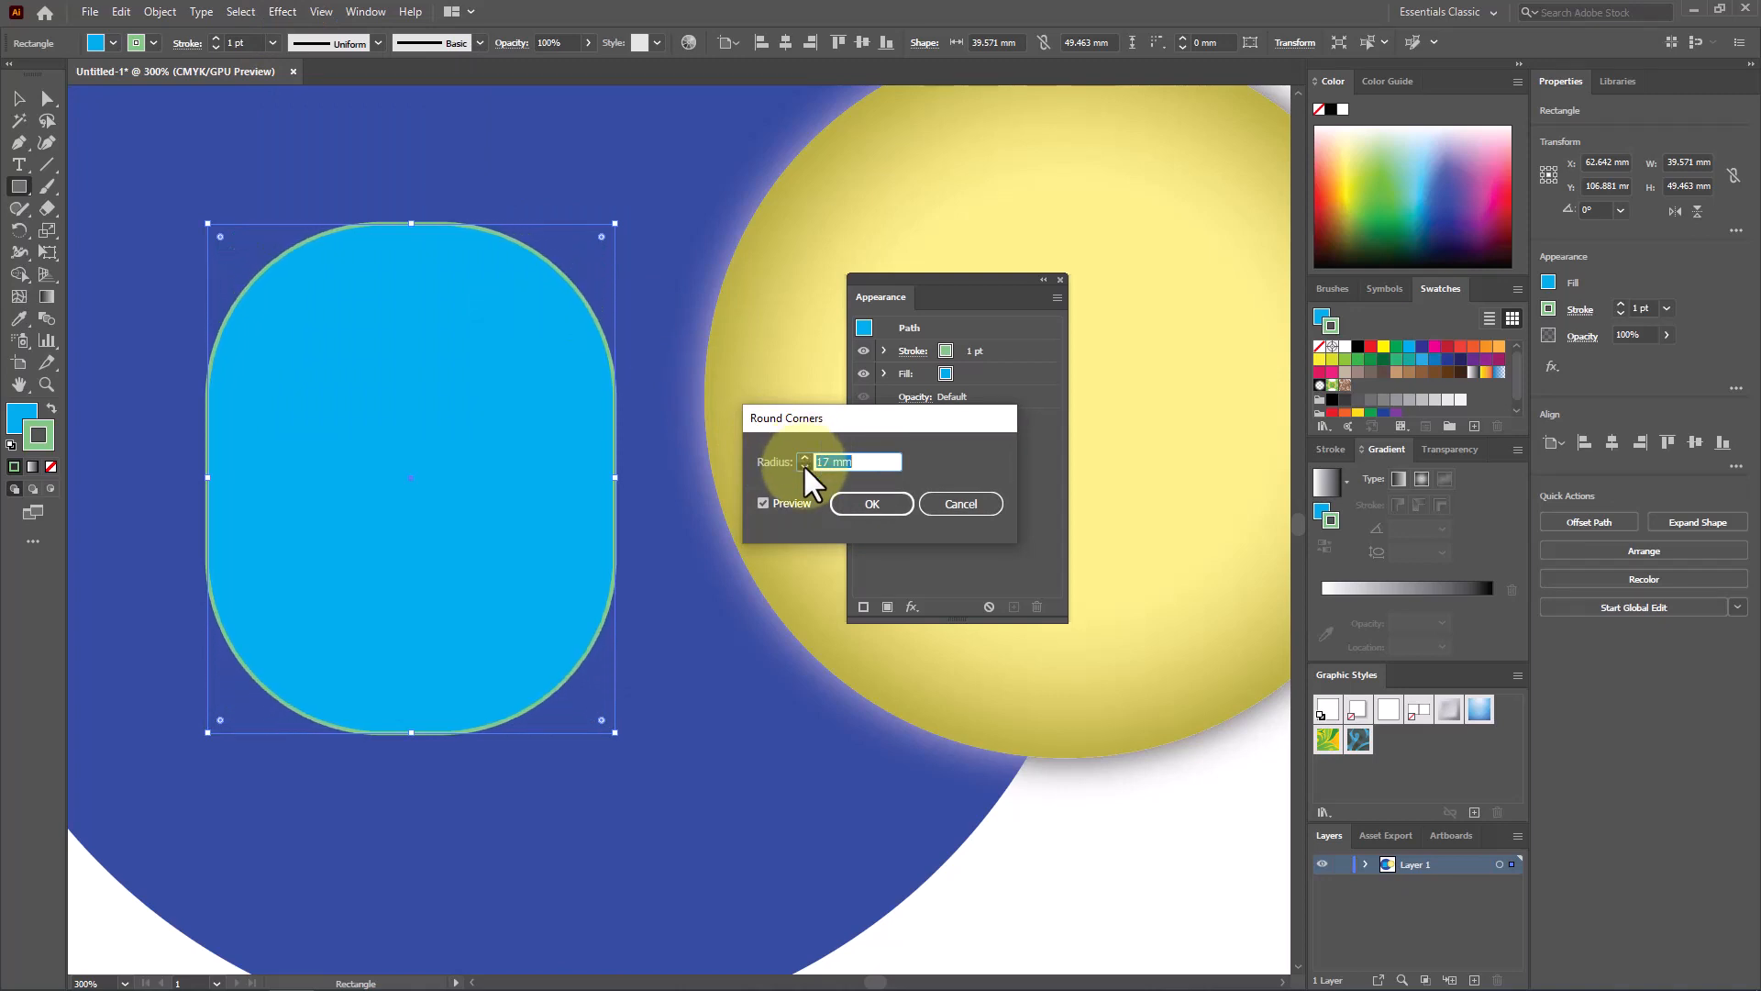
pyautogui.click(804, 466)
pyautogui.click(804, 458)
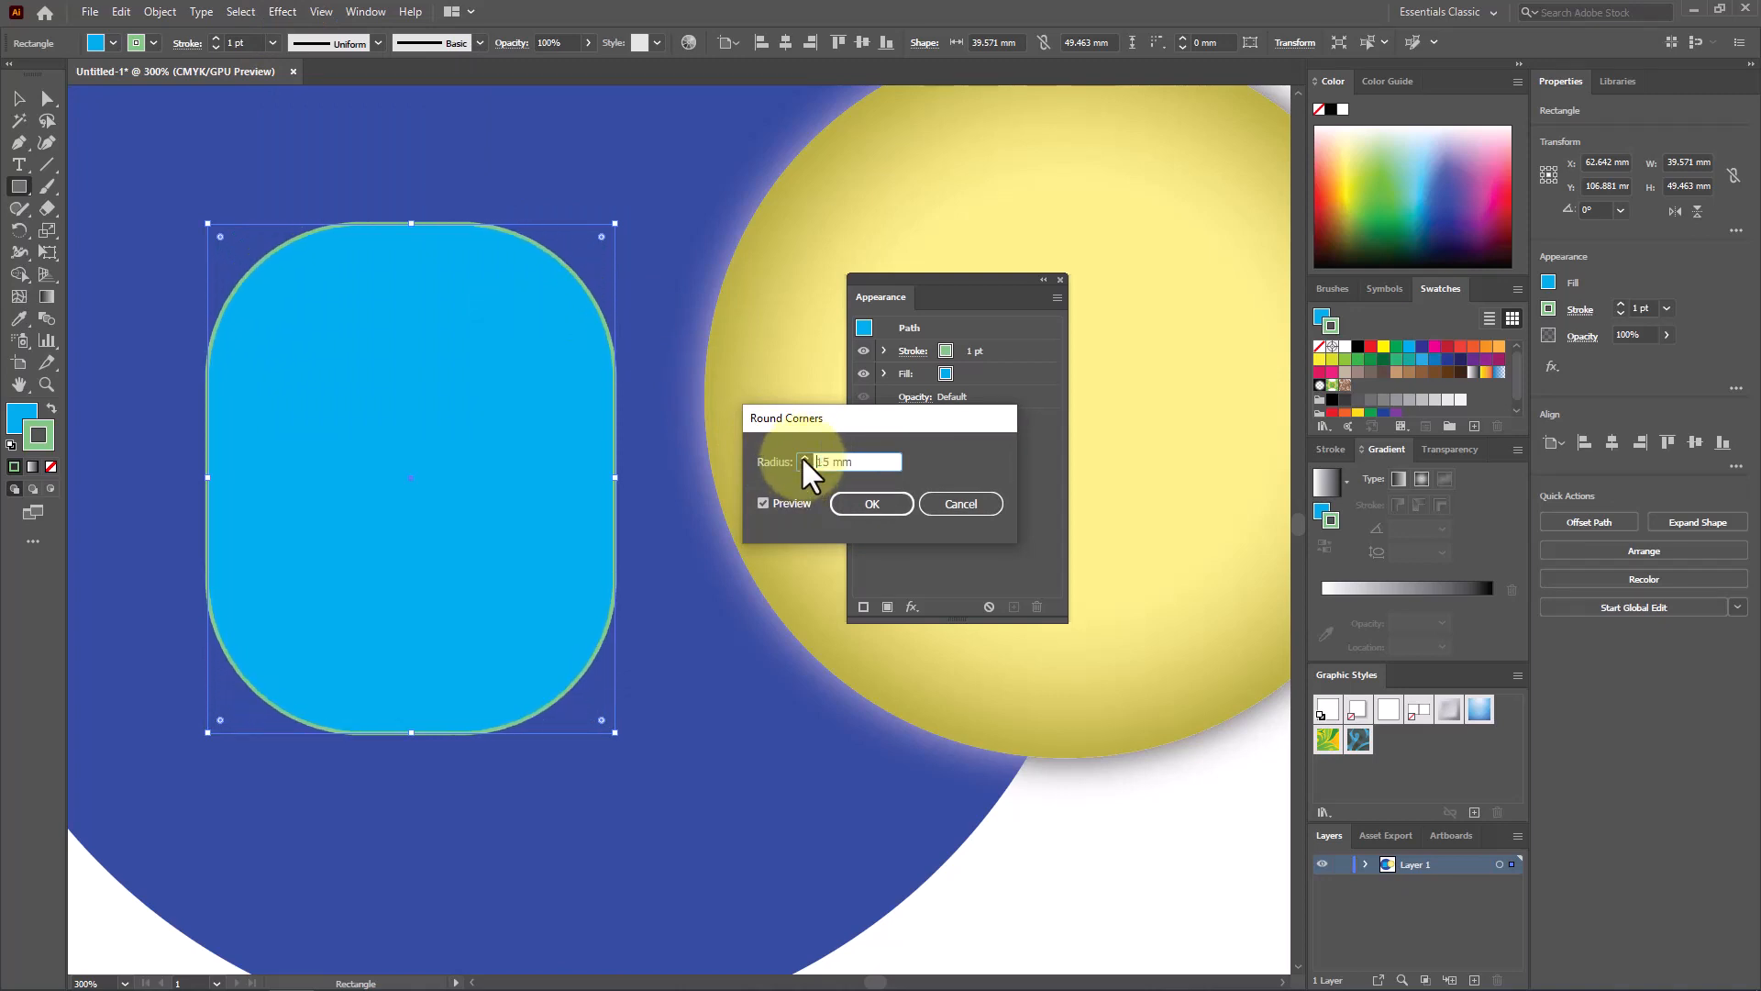
pyautogui.click(843, 500)
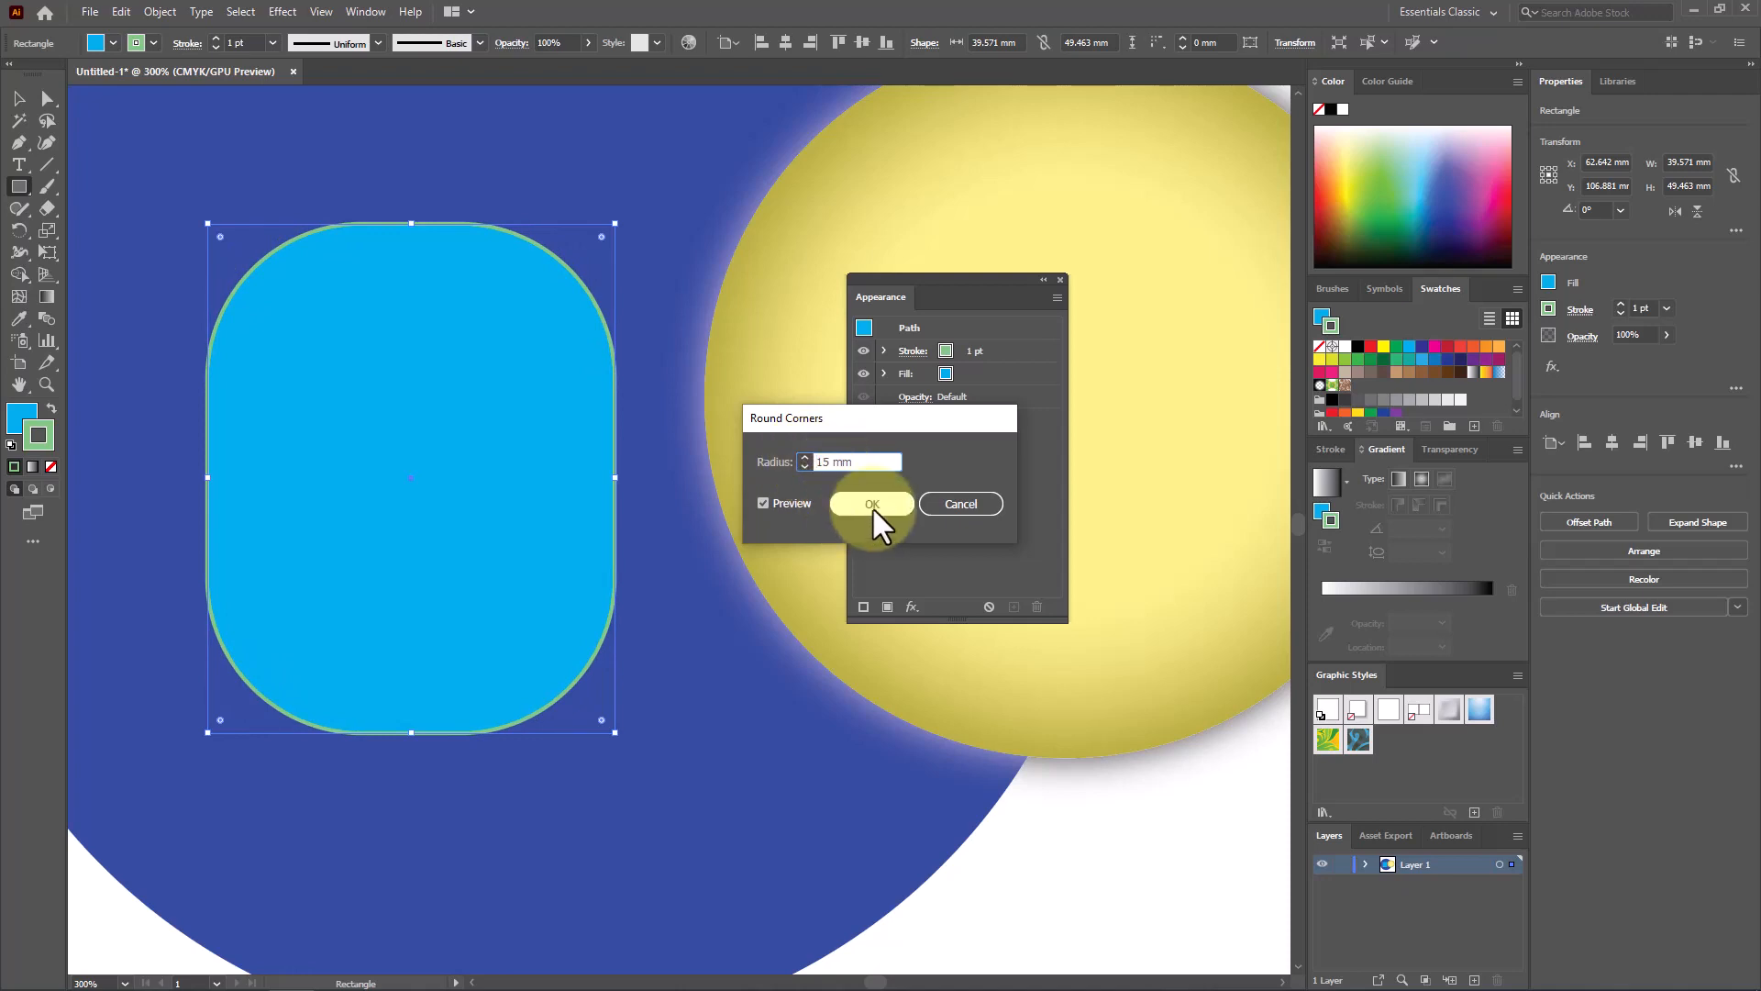
# Round the rectangle's actual path with its live corner control and undo that rounding
pyautogui.click(19, 98)
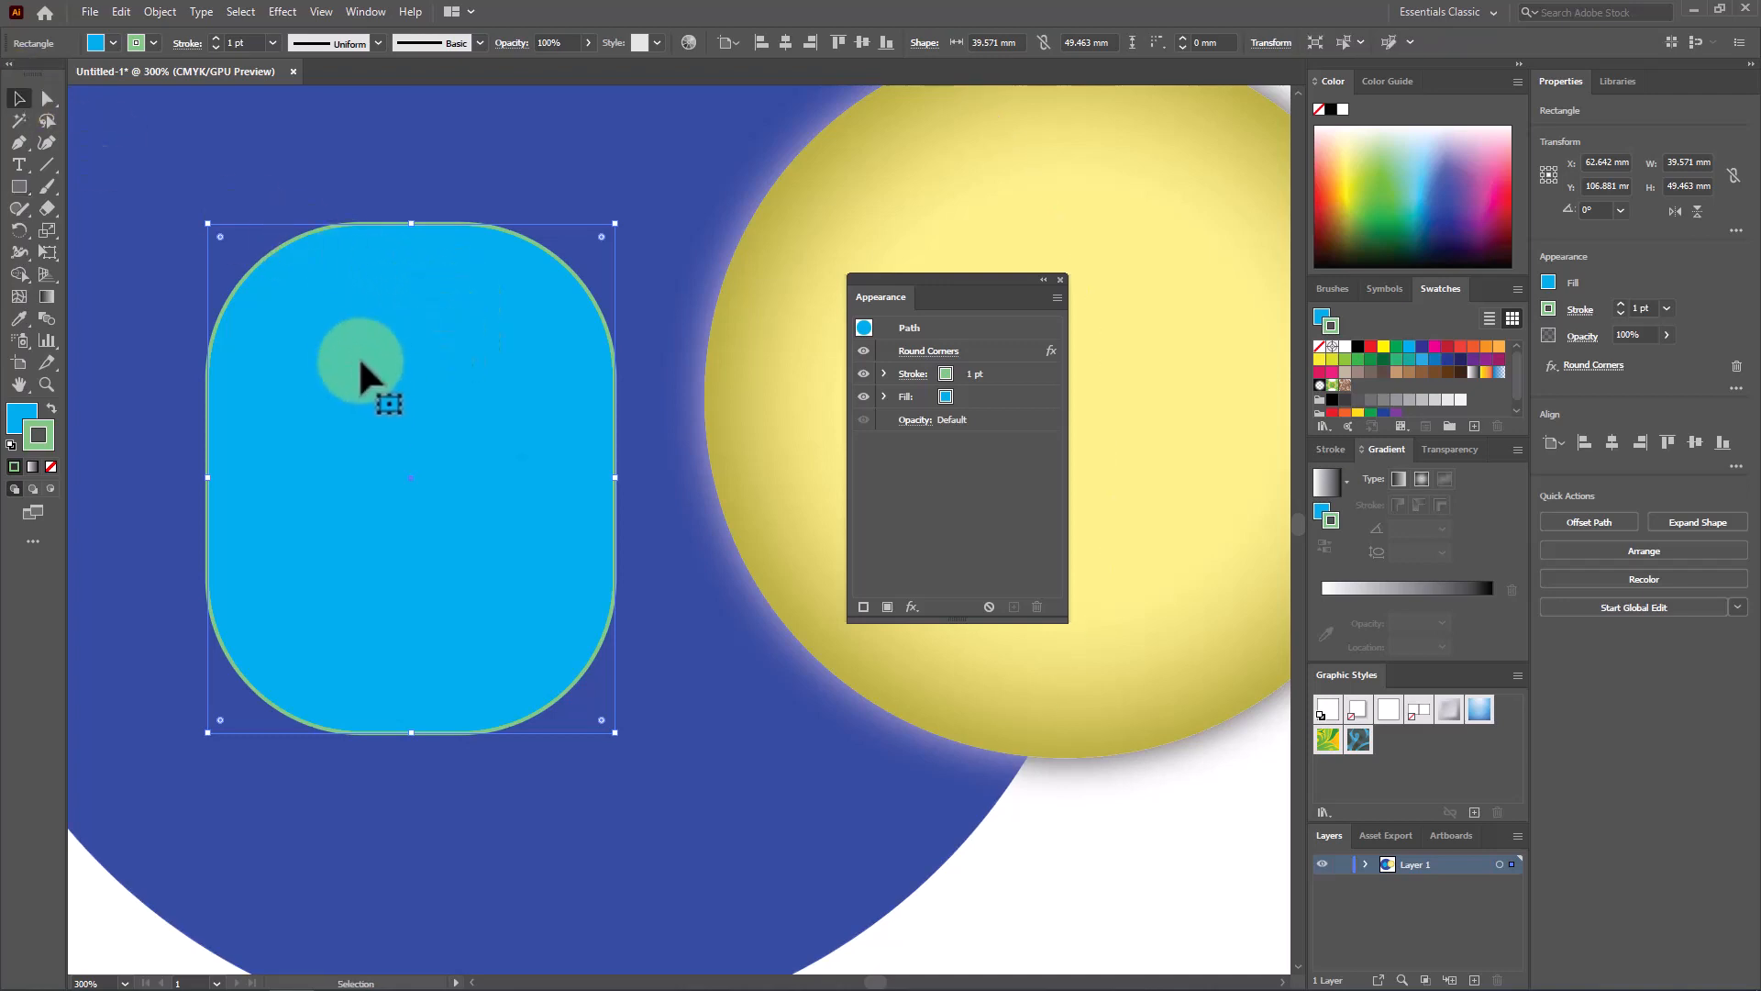
pyautogui.moveTo(220, 236); pyautogui.dragTo(274, 317)
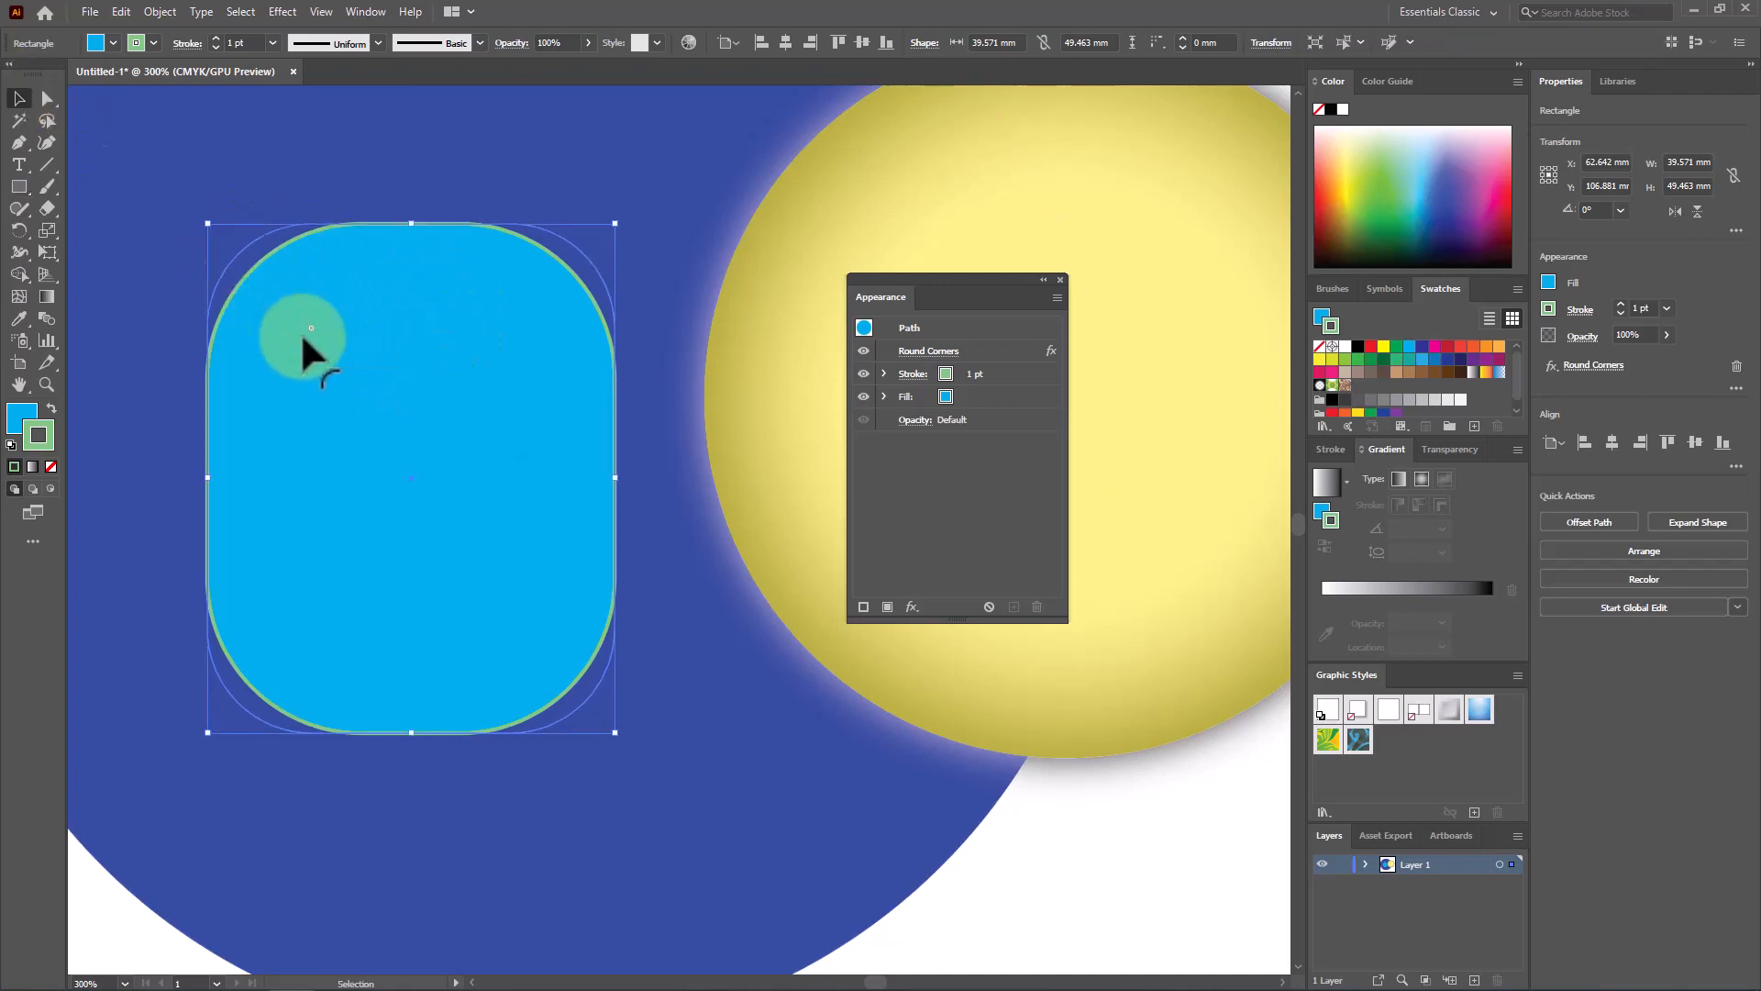
pyautogui.hotkey('ctrl', 'z')
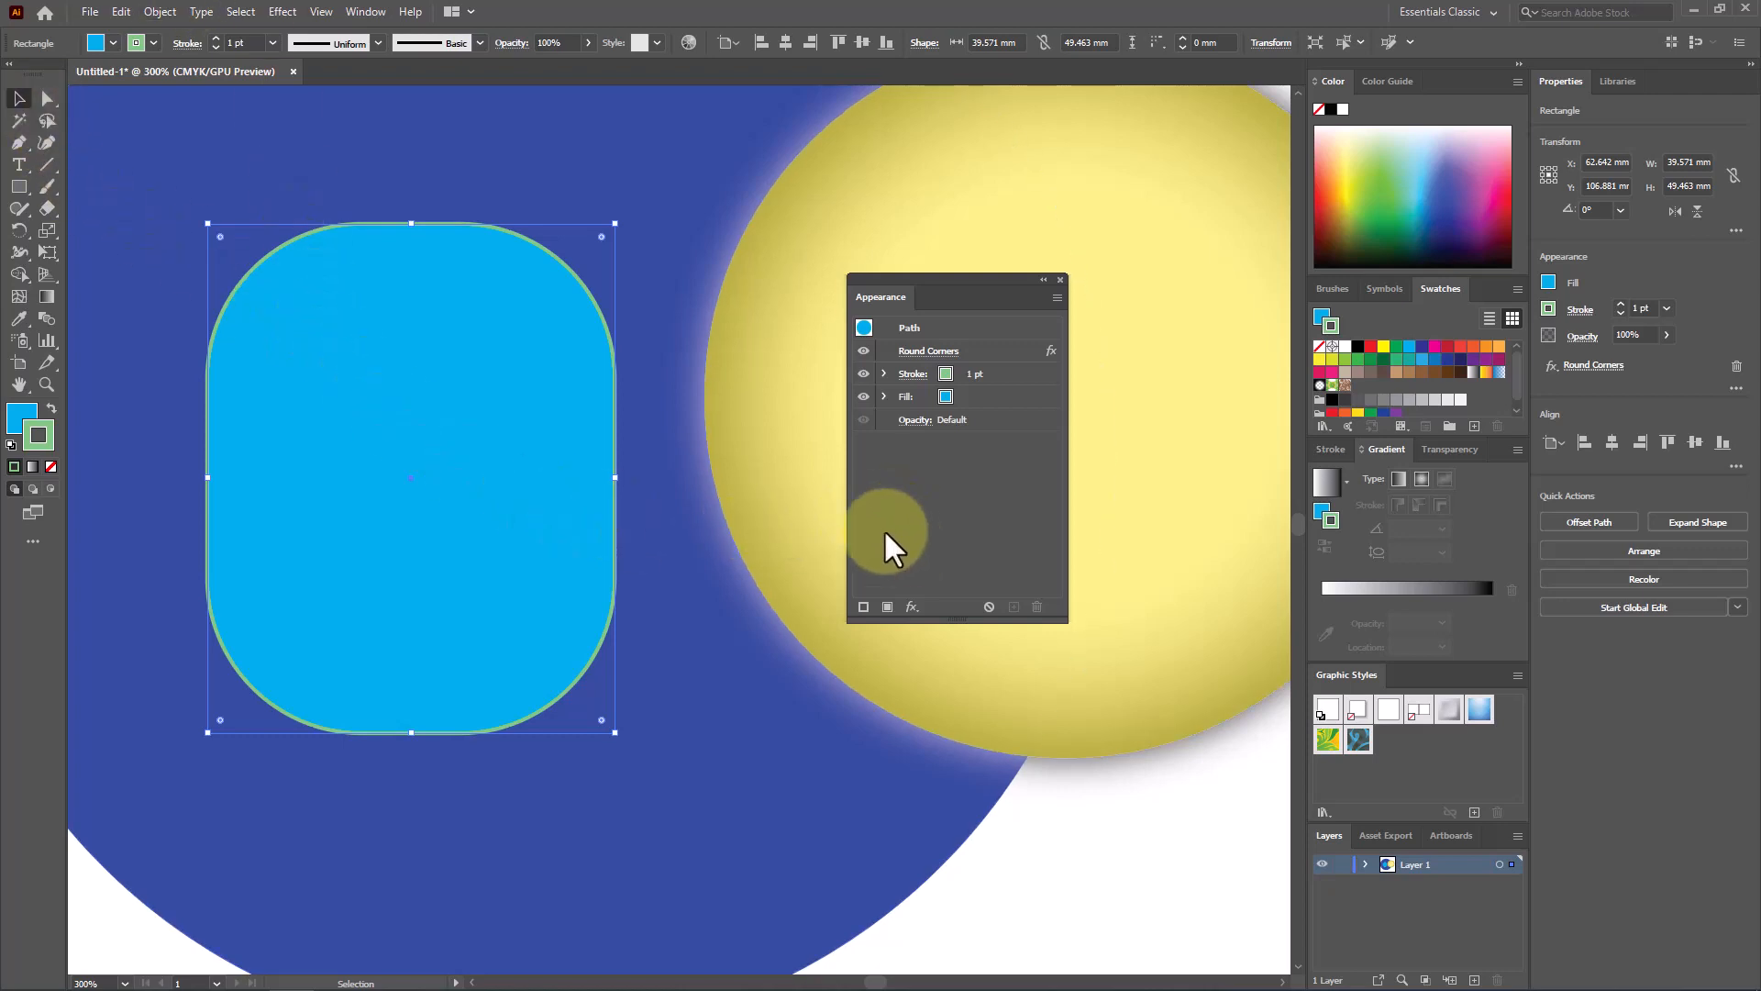
# Toggle the rectangle's Round Corners effect off and on again, and delete the effect
pyautogui.click(1014, 349)
pyautogui.click(862, 348)
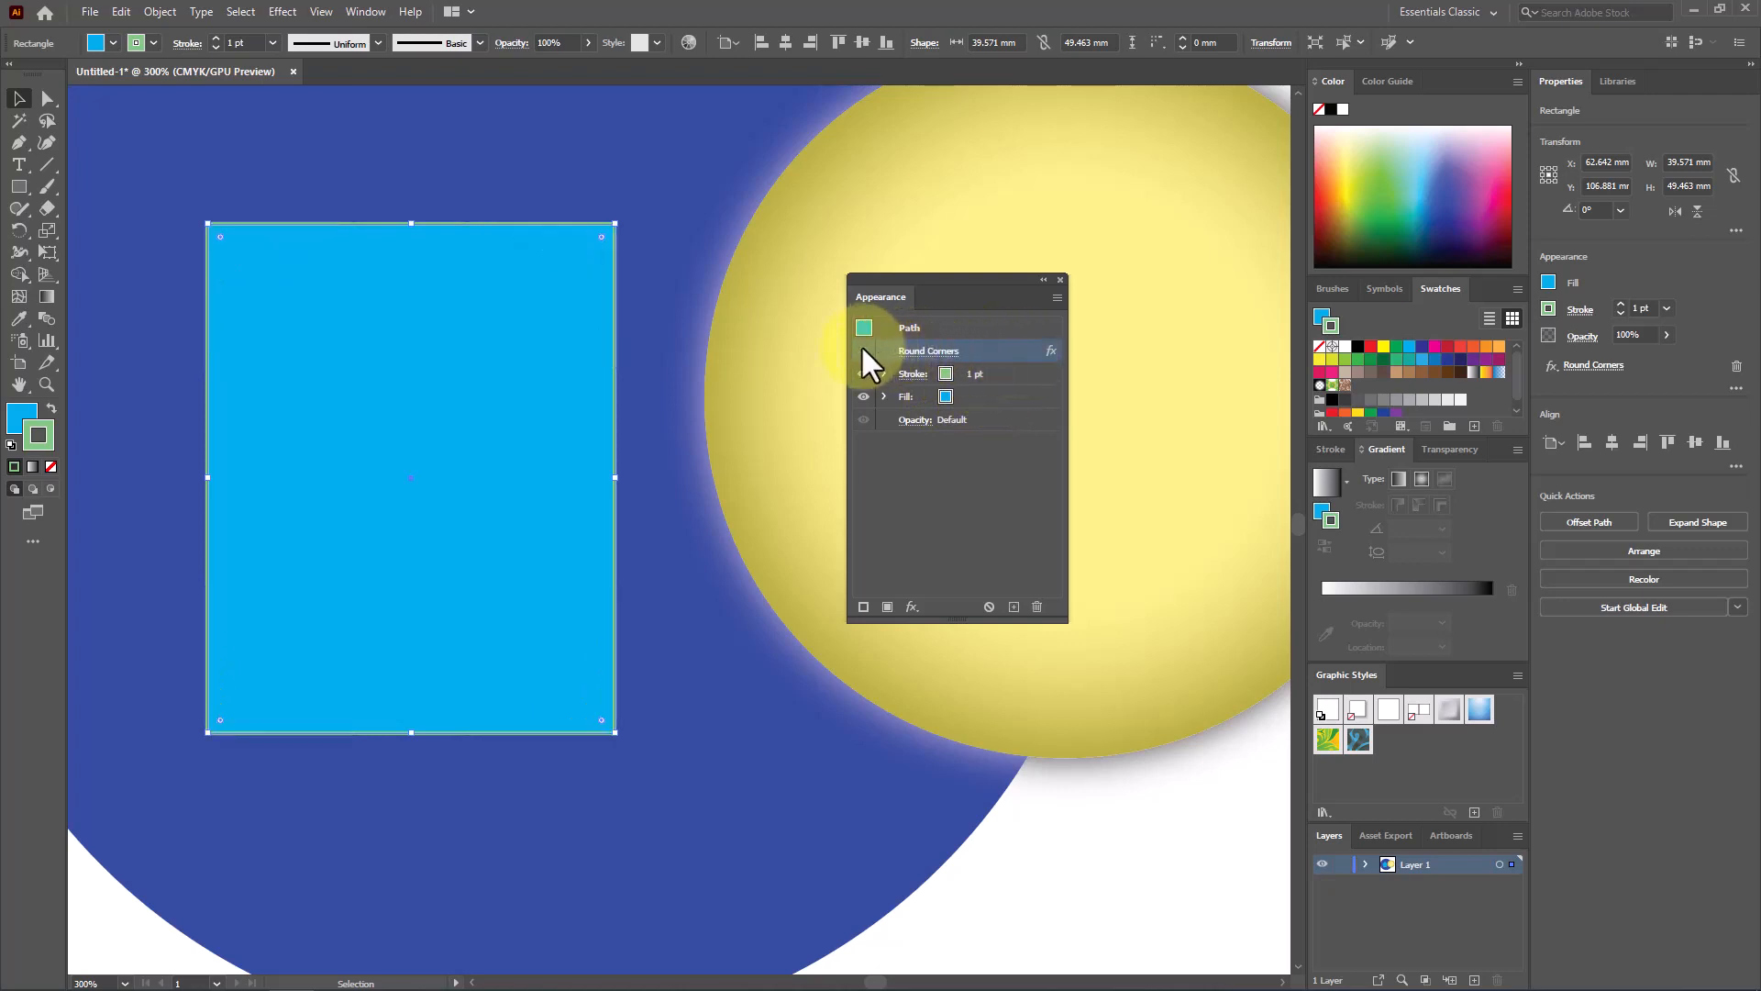
pyautogui.click(863, 349)
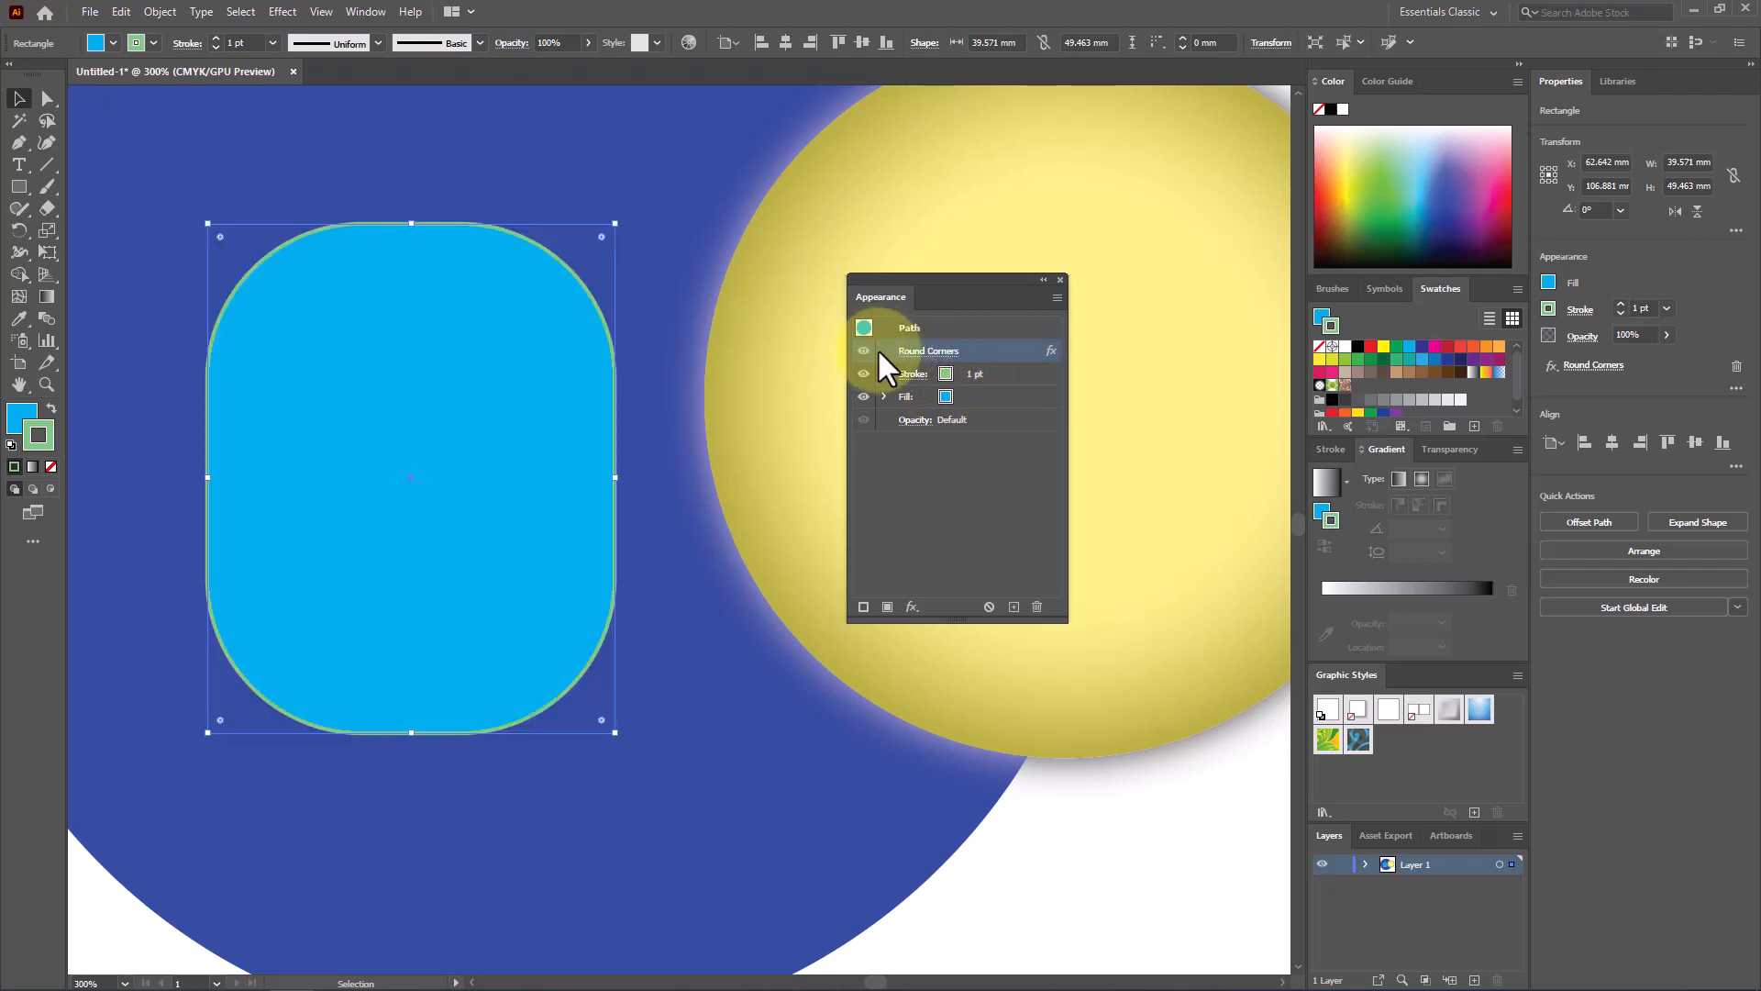
pyautogui.click(1036, 606)
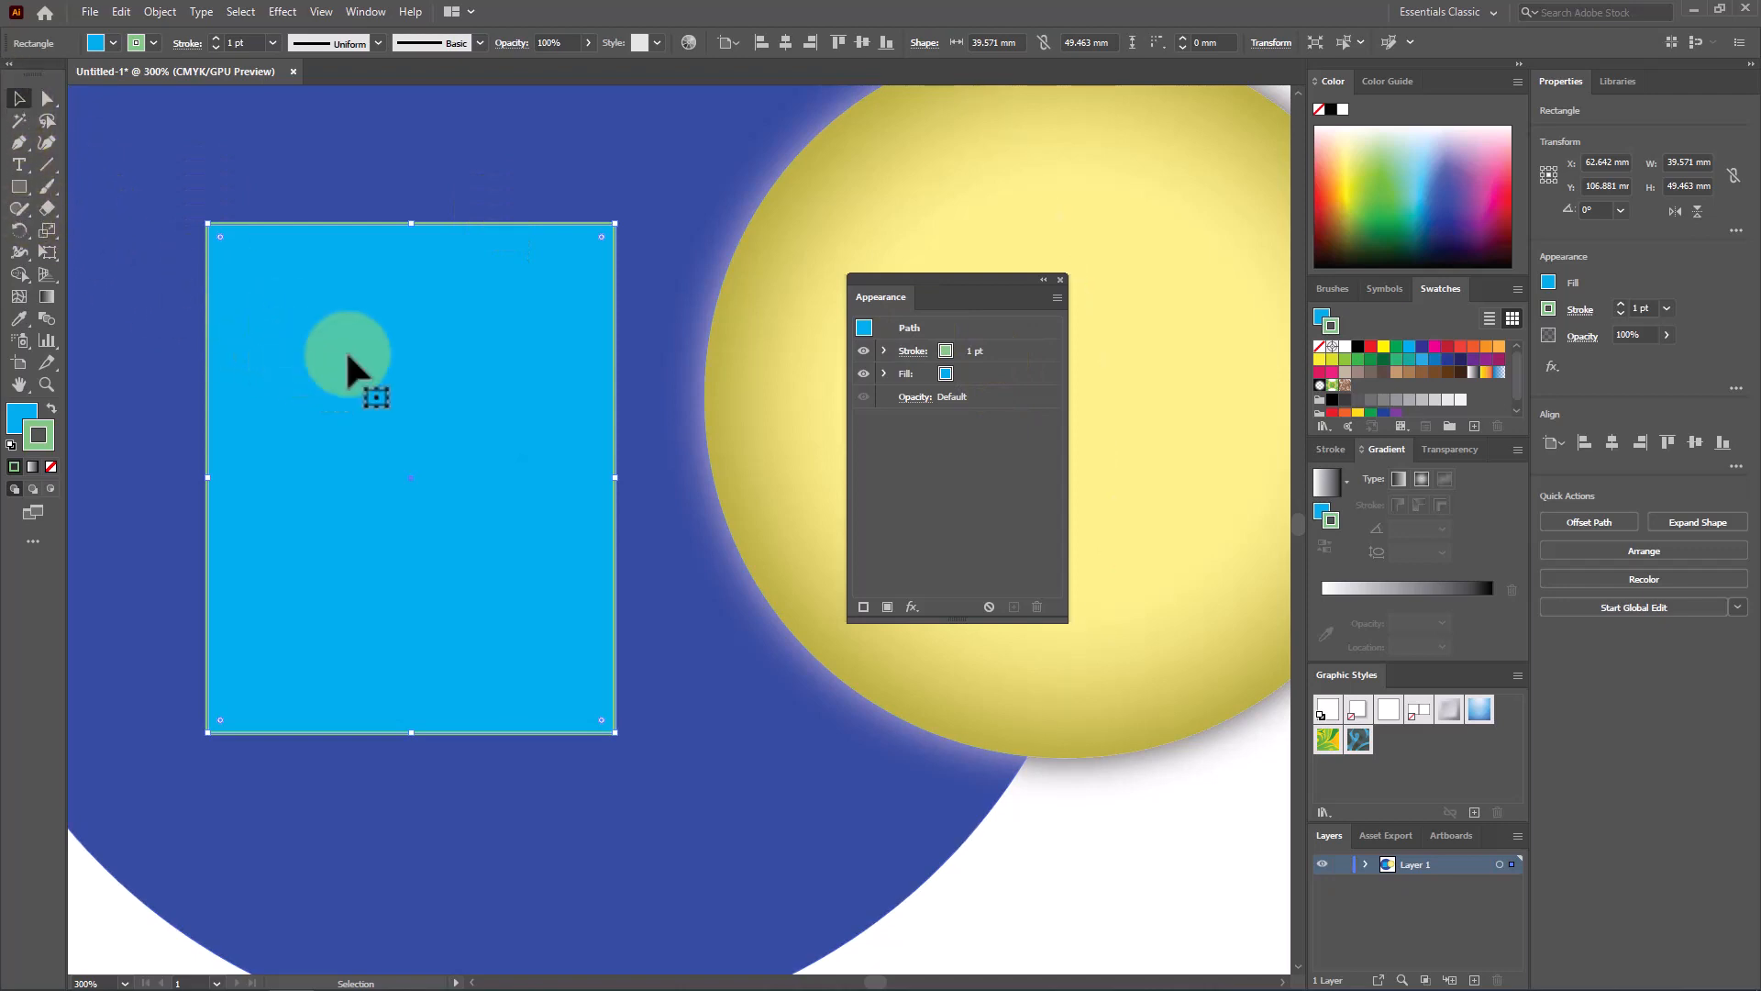
# Delete the cyan rectangle and add the text "Round Corner" on the blue ellipse
pyautogui.press('Delete')
pyautogui.click(20, 165)
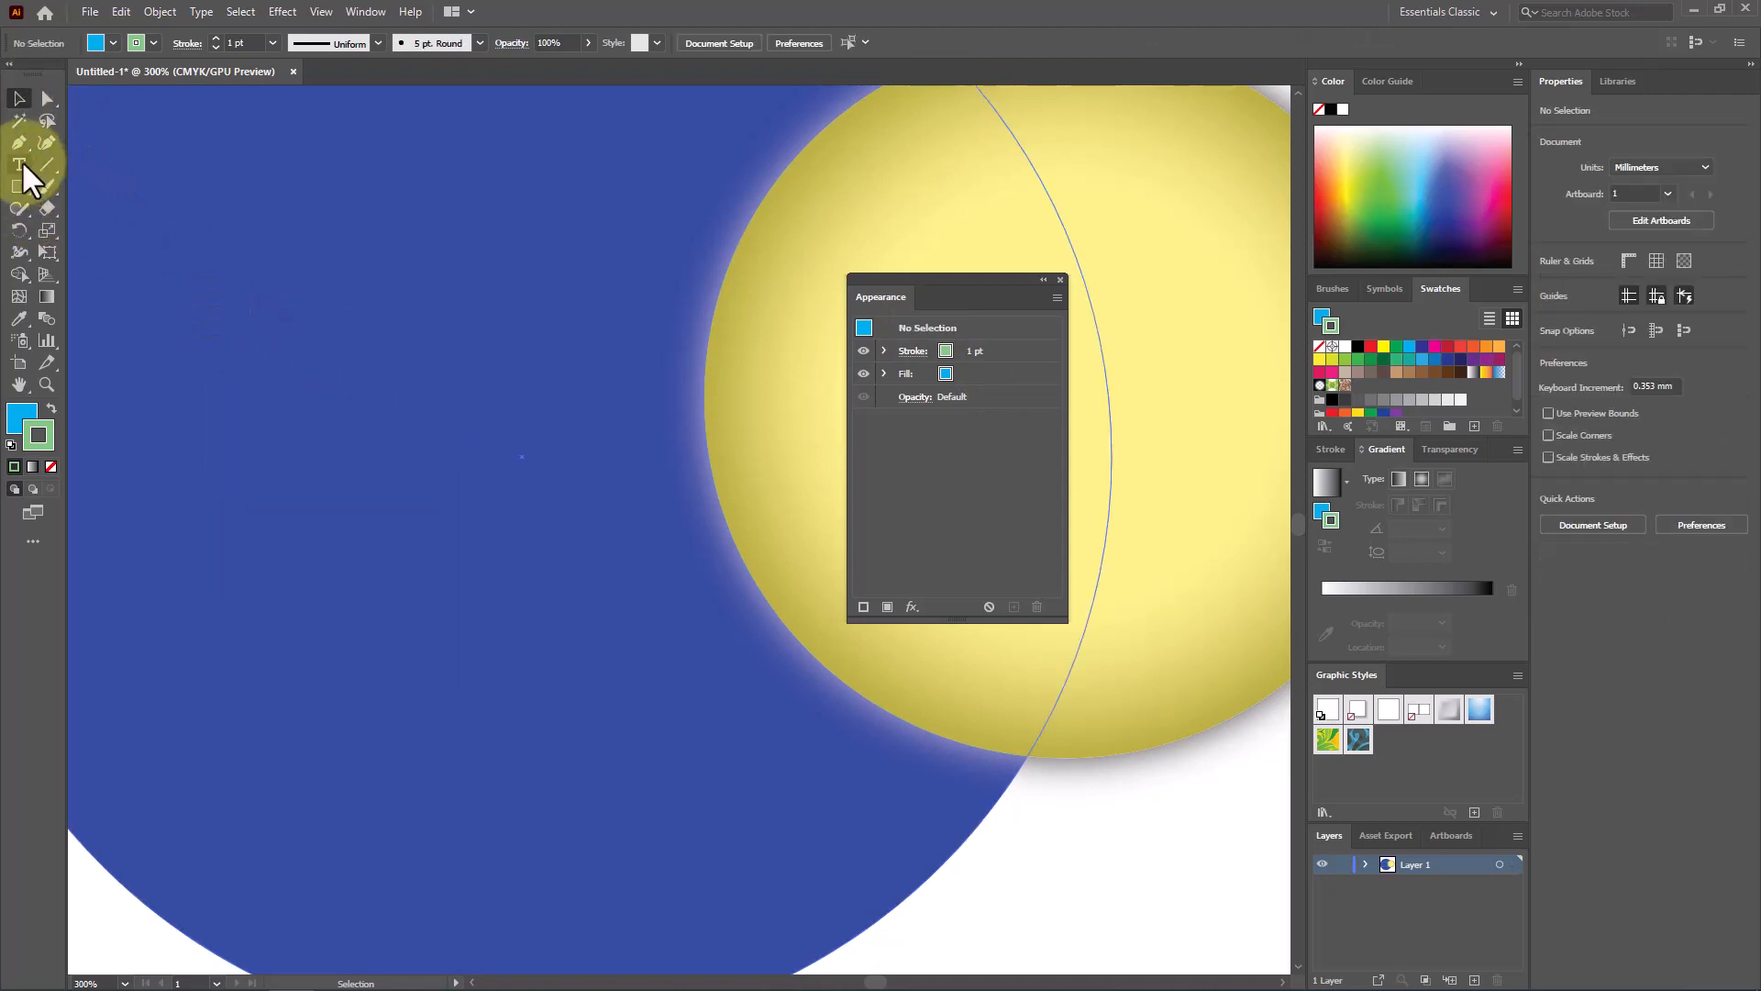
pyautogui.click(232, 468)
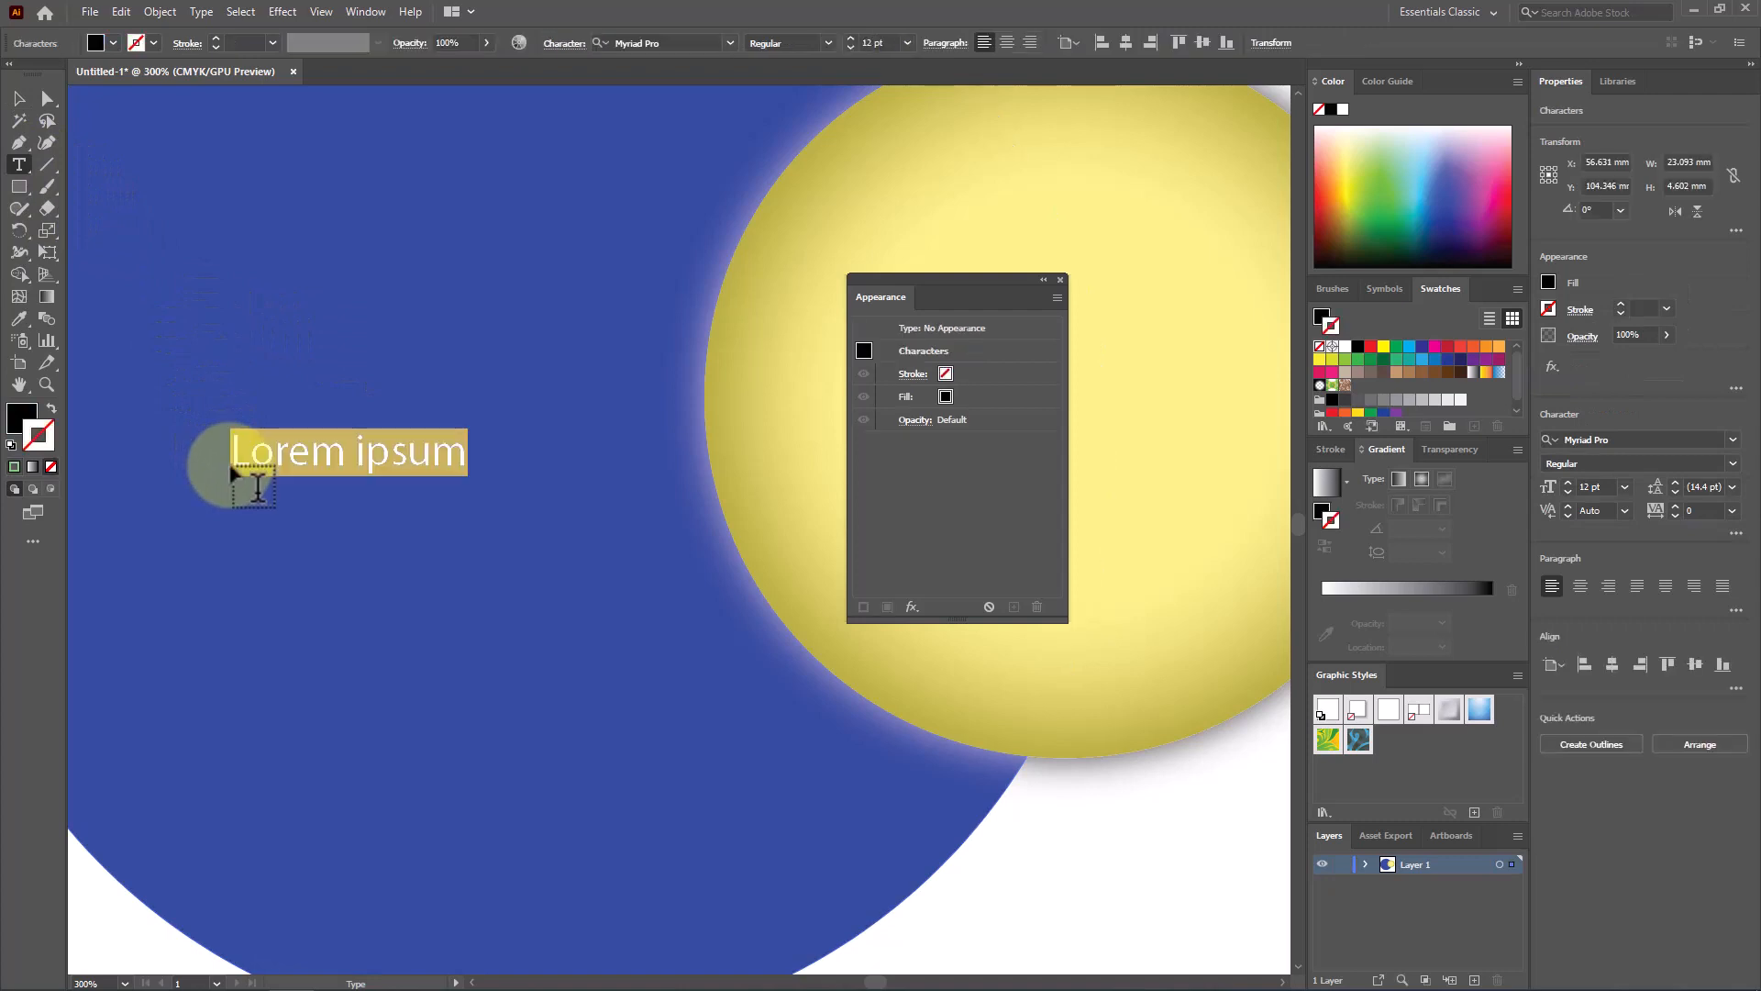
pyautogui.write('Round C')
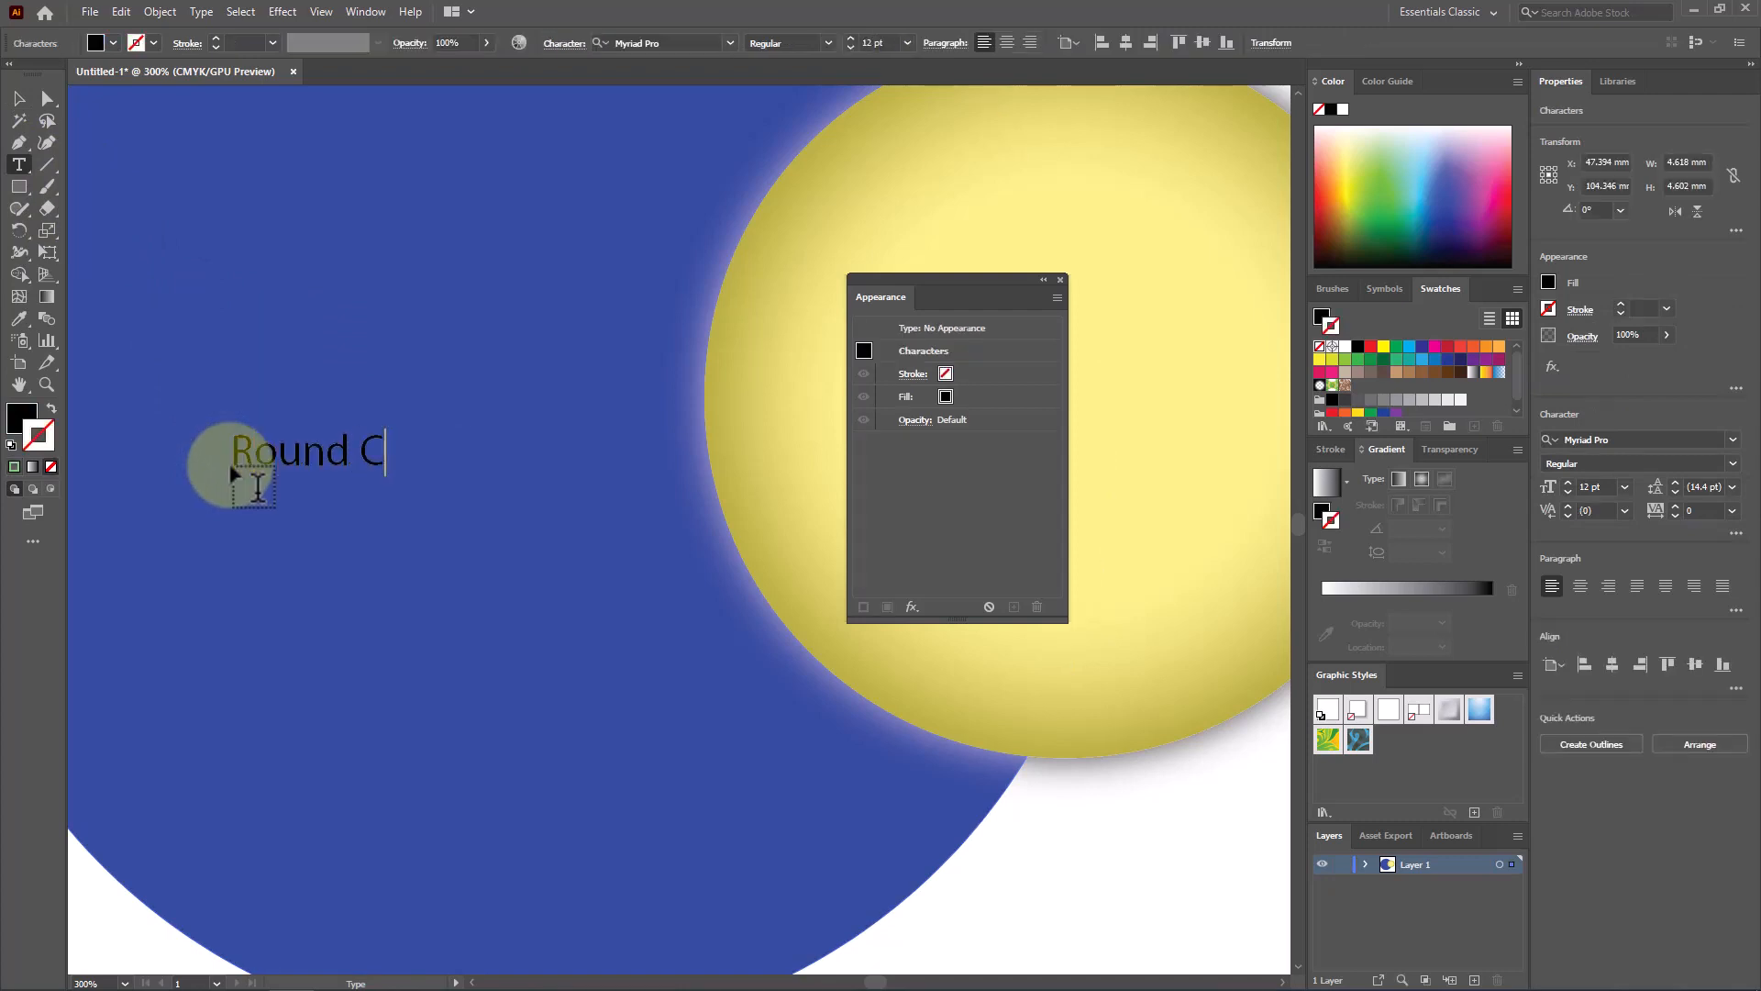
pyautogui.write('orner')
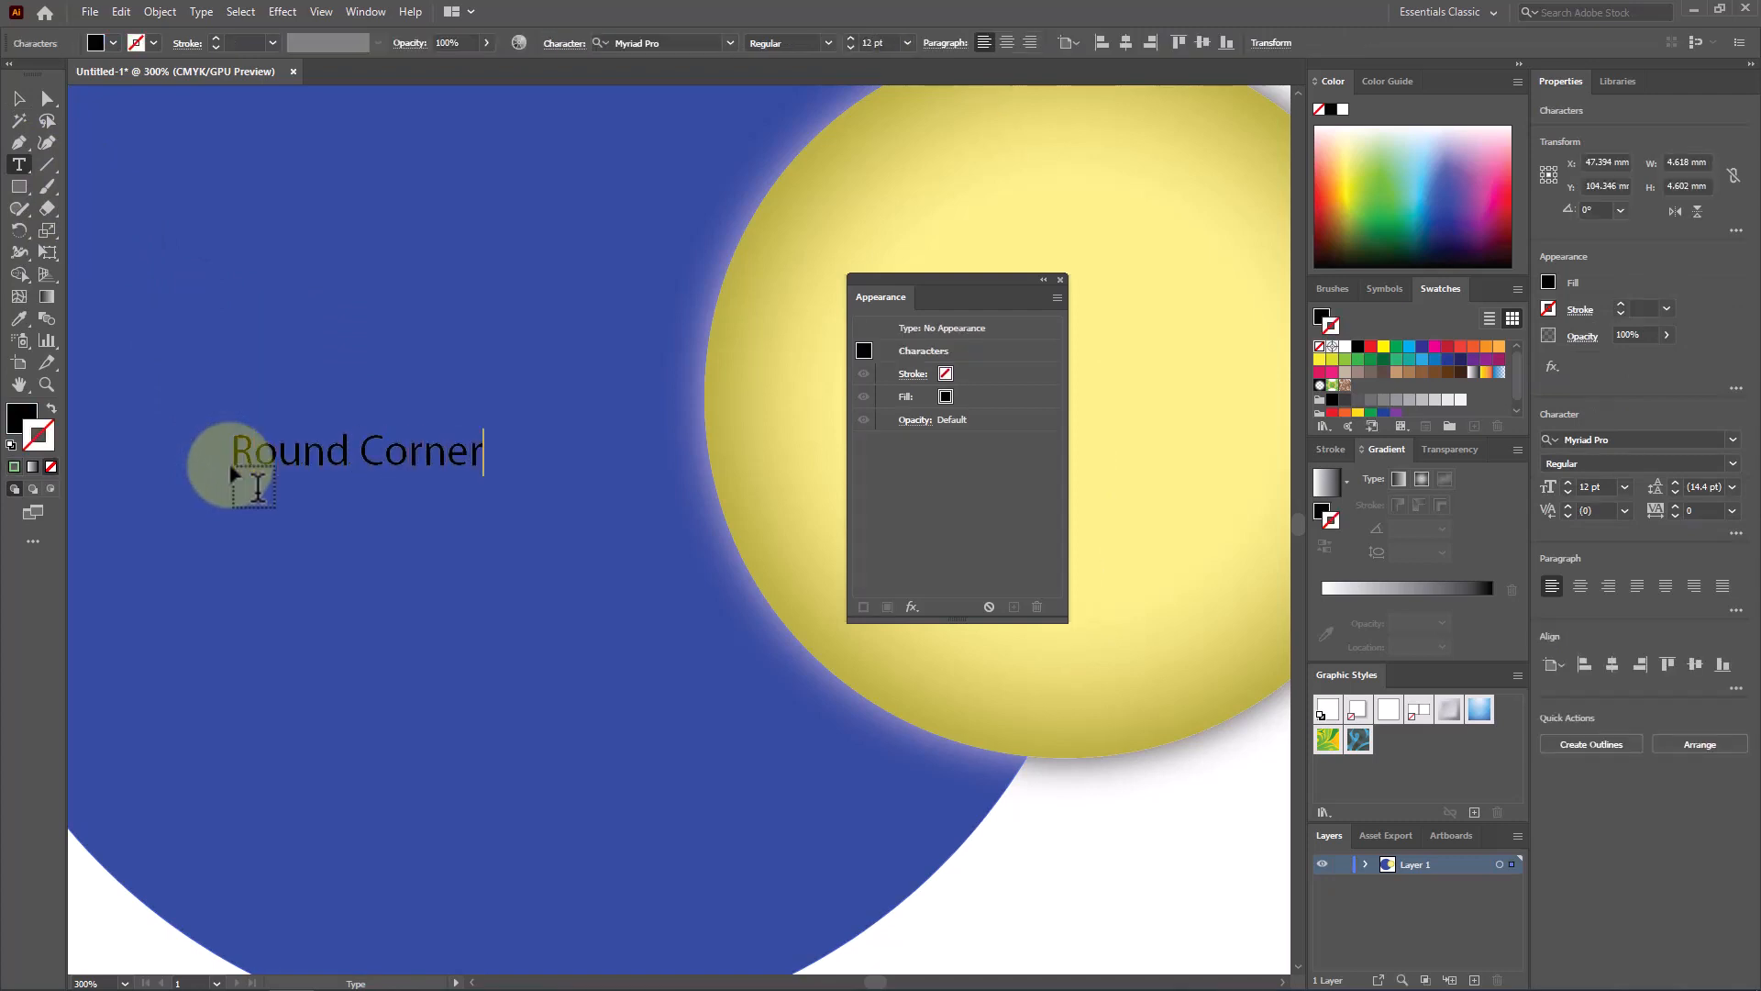
# Enlarge the "Round Corner" text to about 23.7 pt and set its font to Impact
pyautogui.click(19, 98)
pyautogui.moveTo(484, 477); pyautogui.dragTo(732, 633)
pyautogui.click(701, 41)
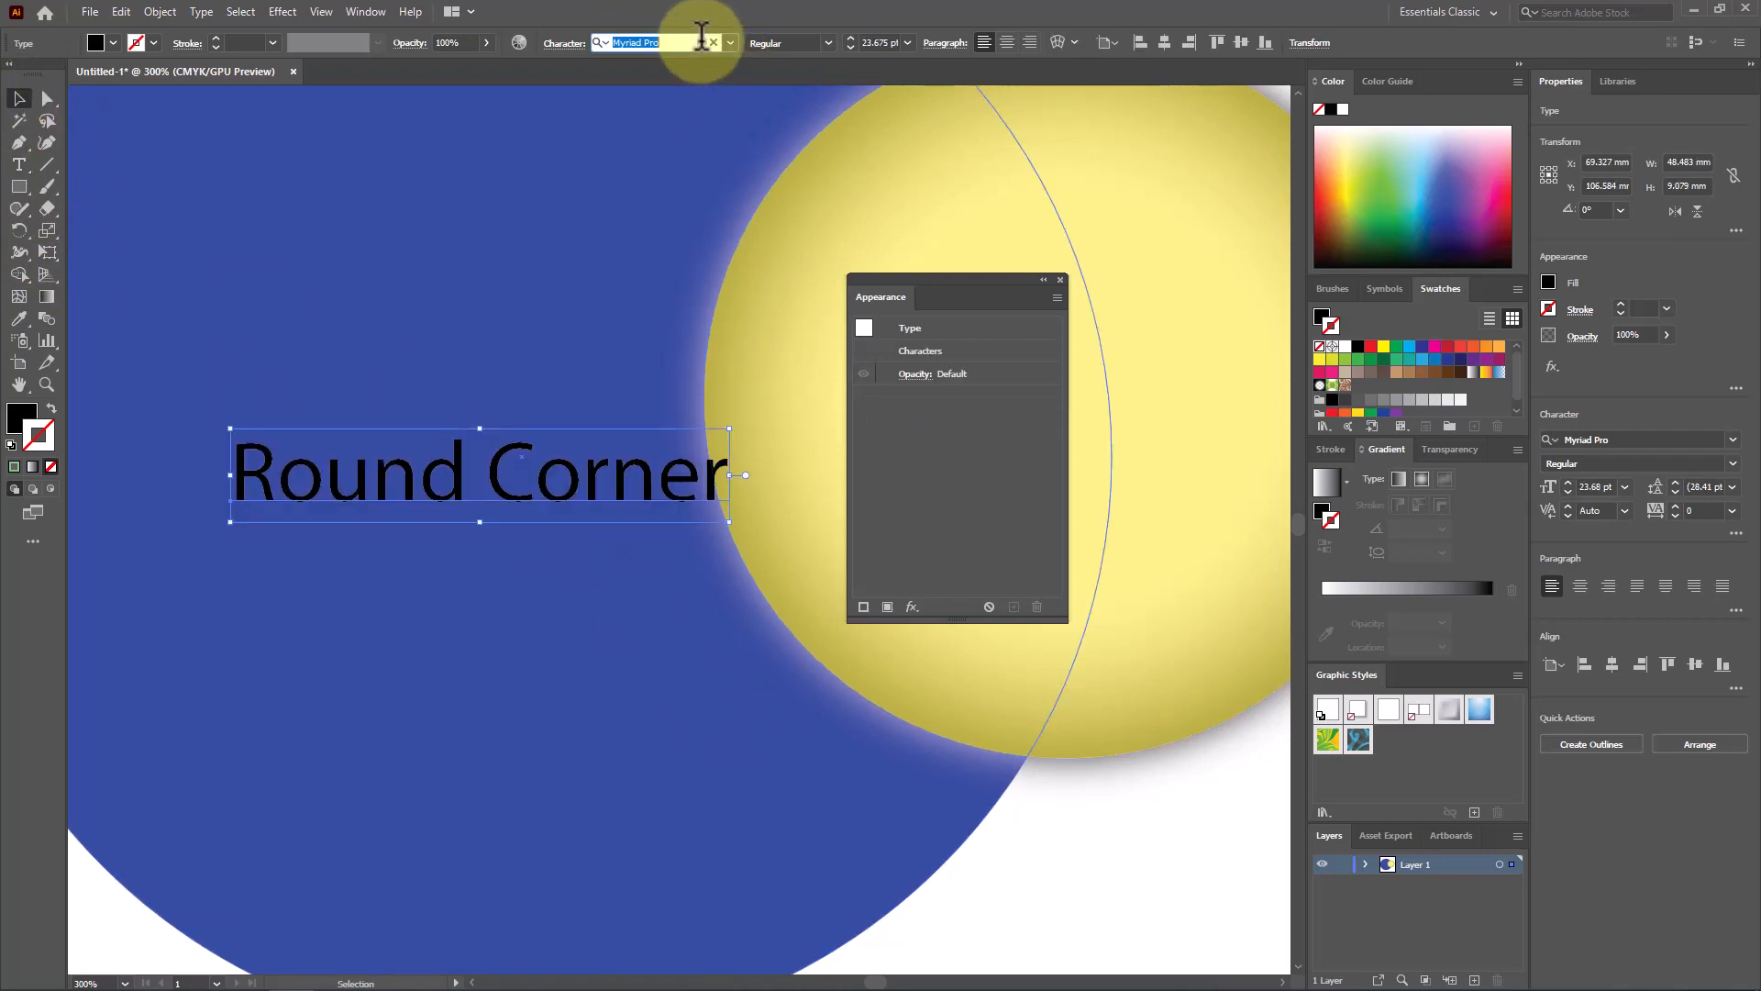
pyautogui.press('BackSpace')
pyautogui.write('imp')
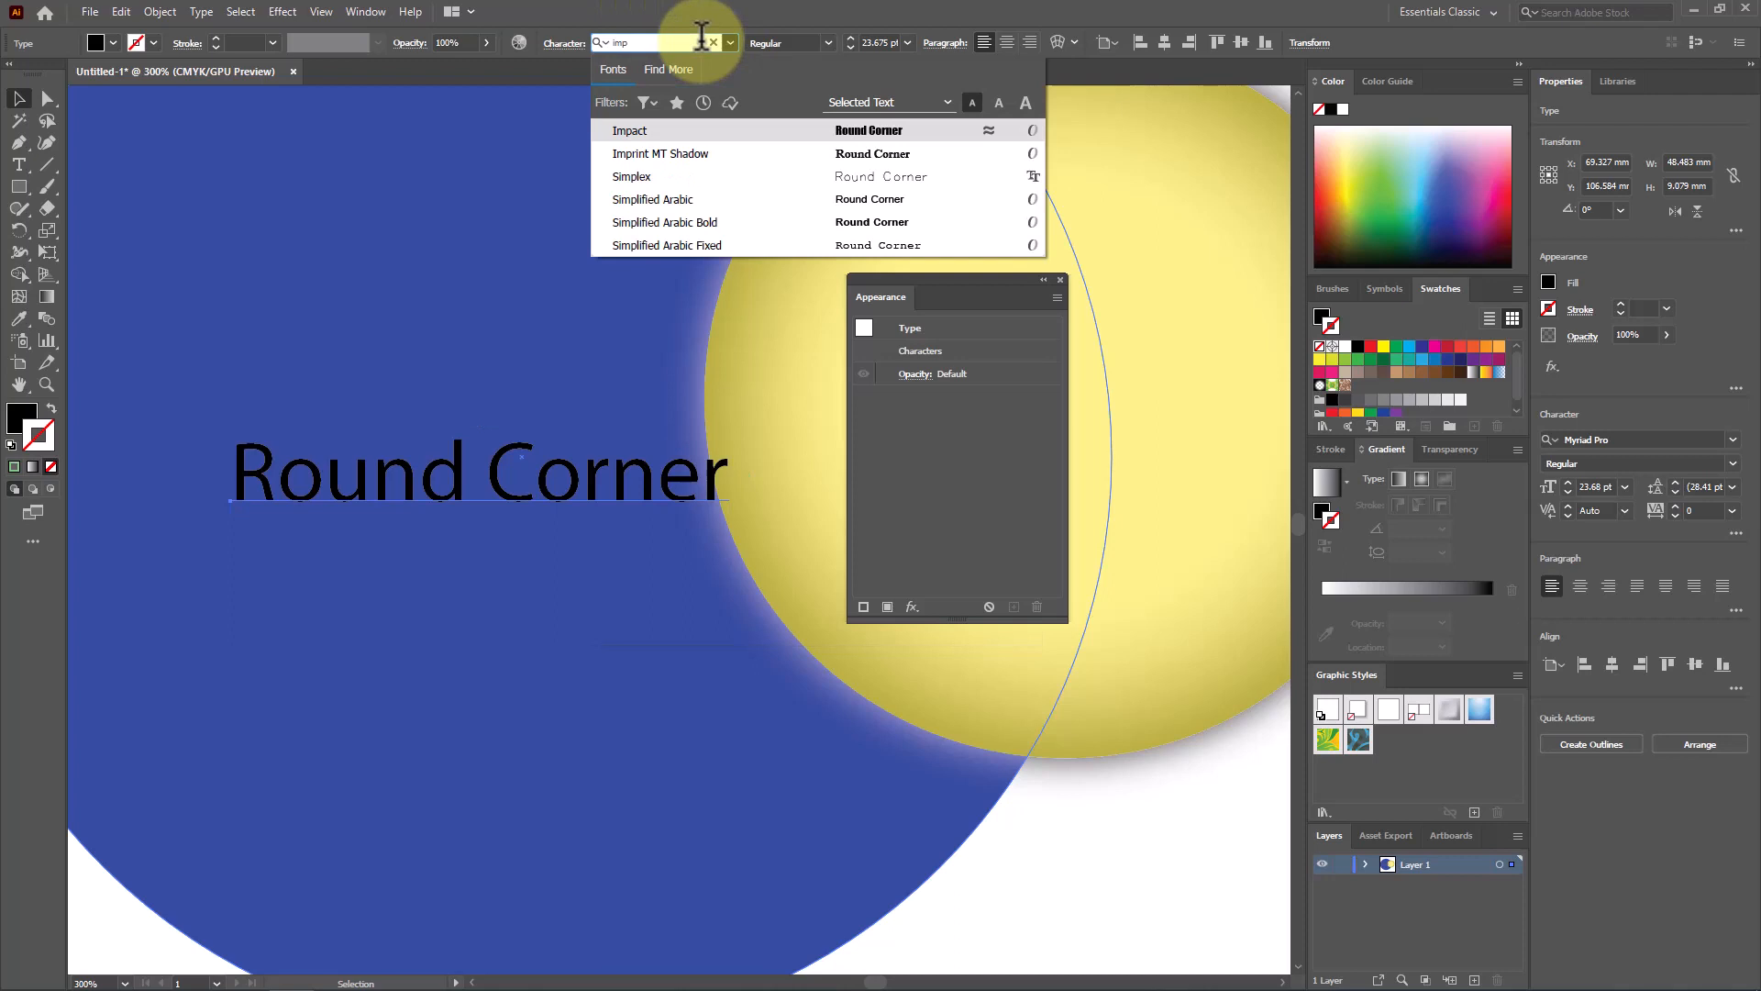
pyautogui.click(894, 133)
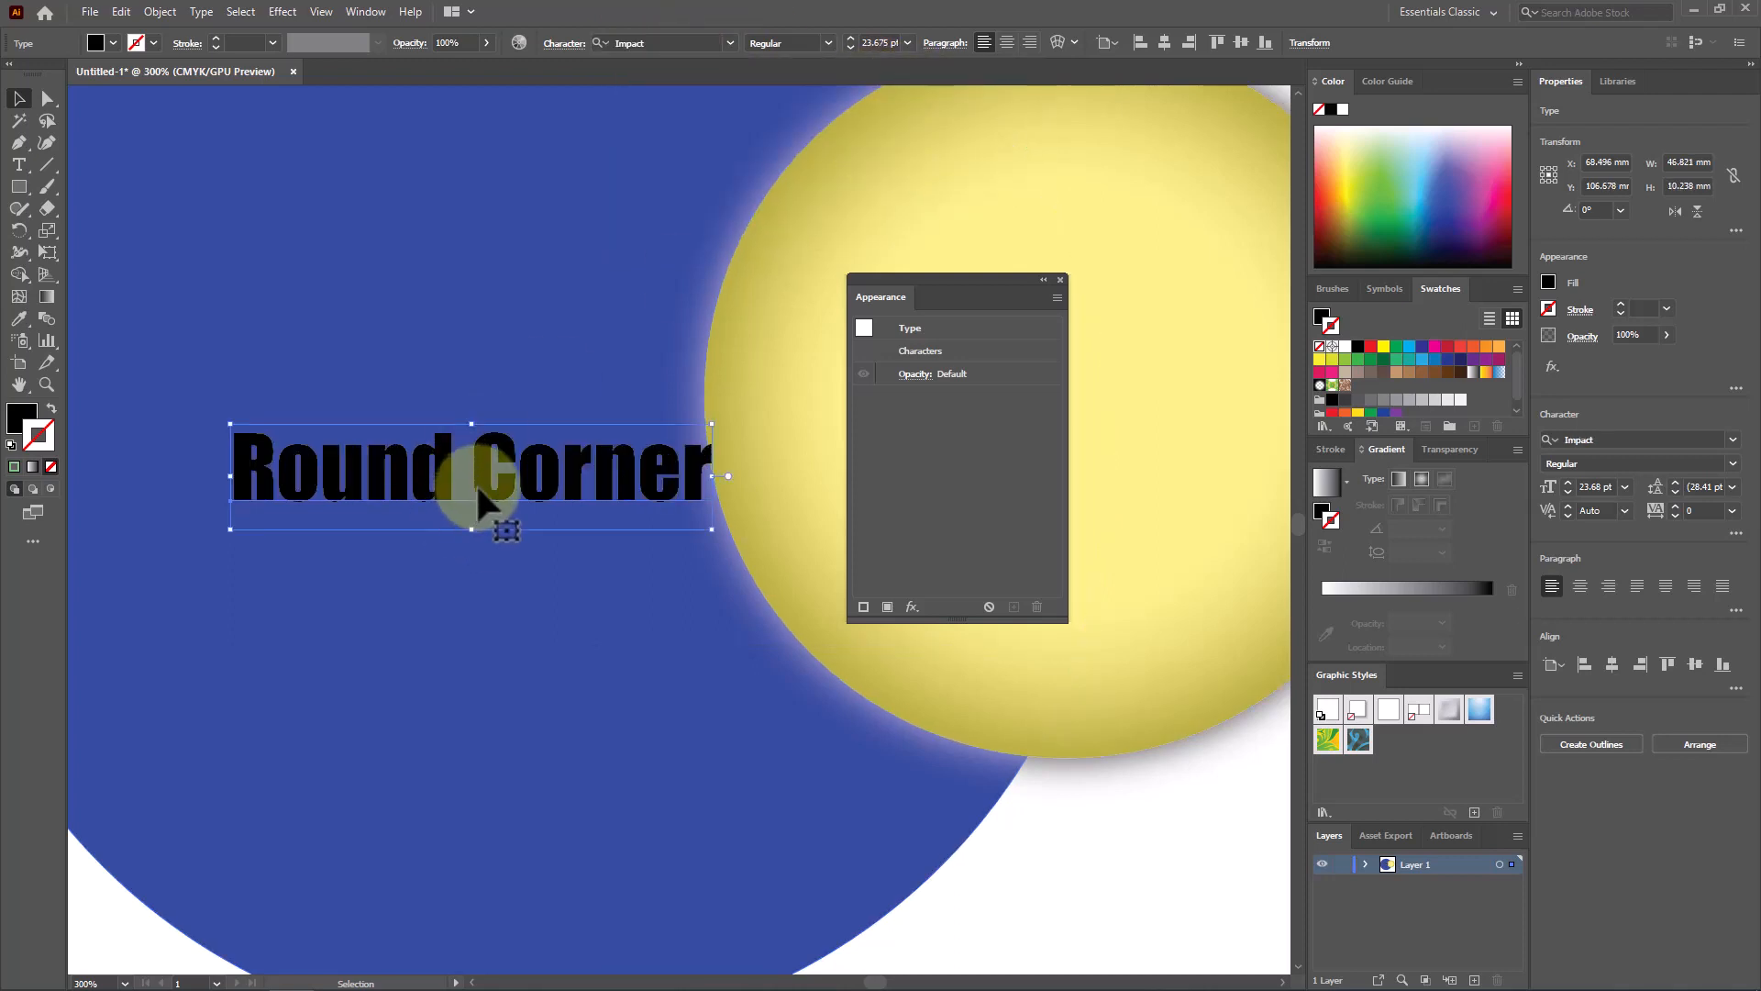
# Shift the "Round Corner" text about 2.5 mm to the left and change its fill to white
pyautogui.moveTo(475, 482); pyautogui.dragTo(450, 478)
pyautogui.click(1342, 109)
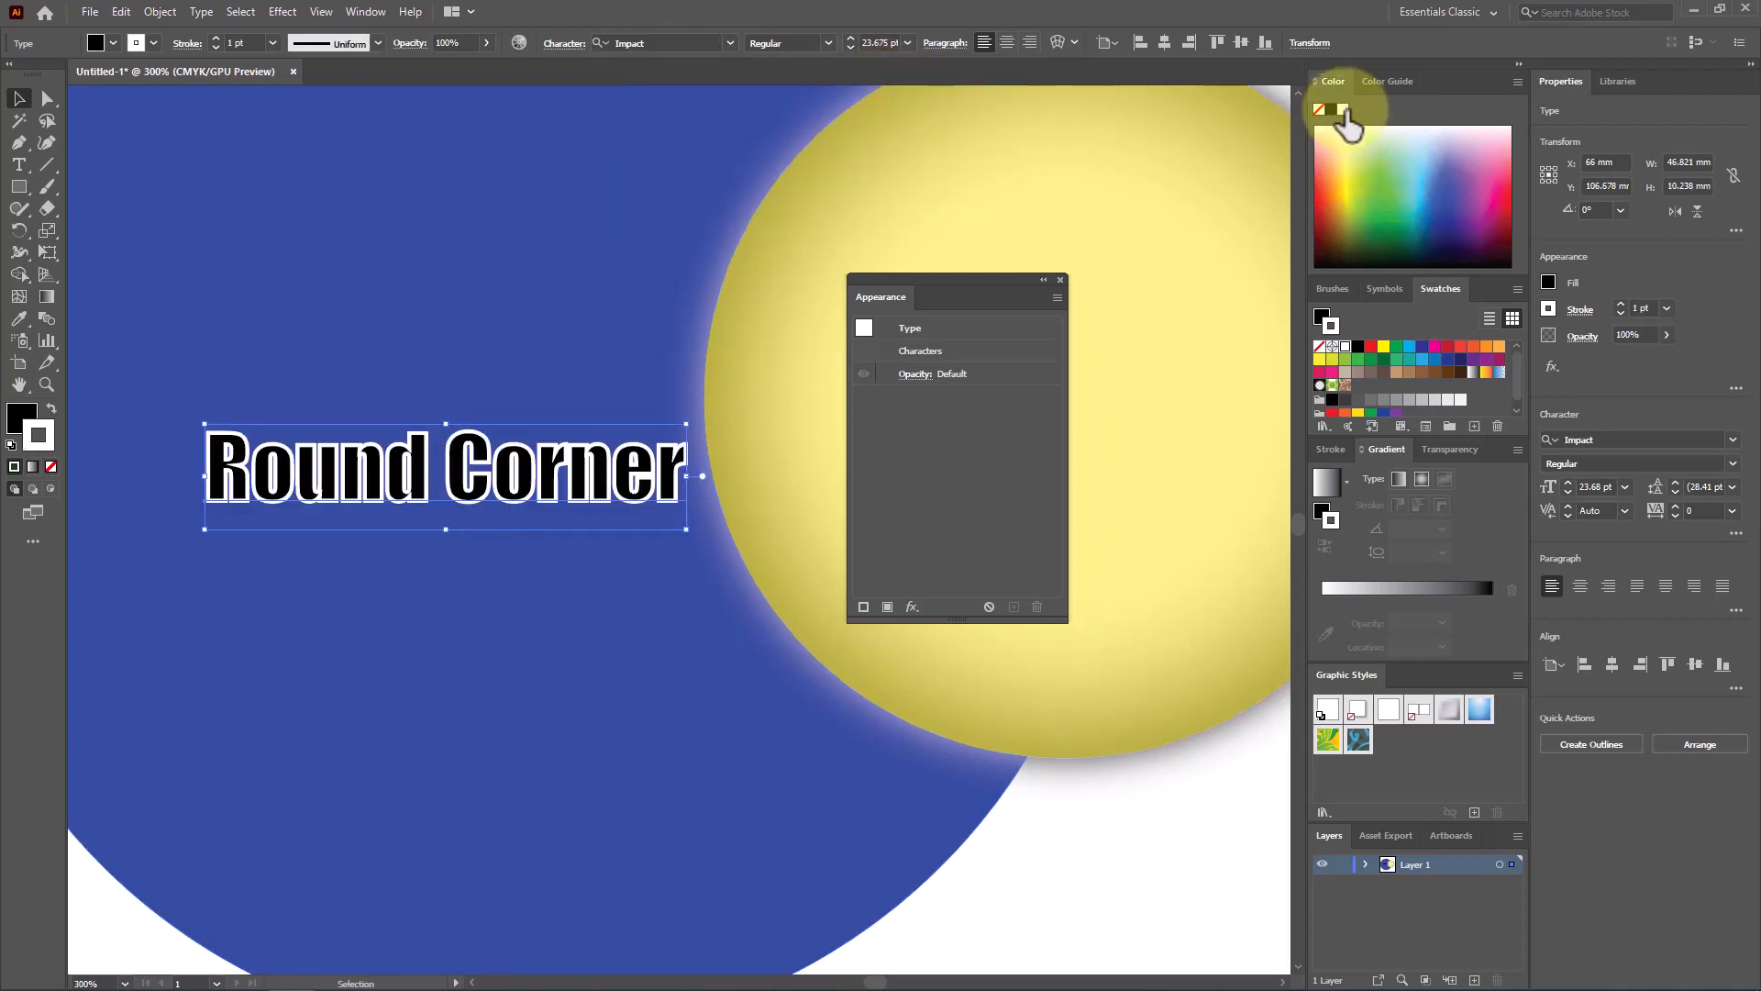
pyautogui.press('ctrl')
pyautogui.hotkey('ctrl', 'z')
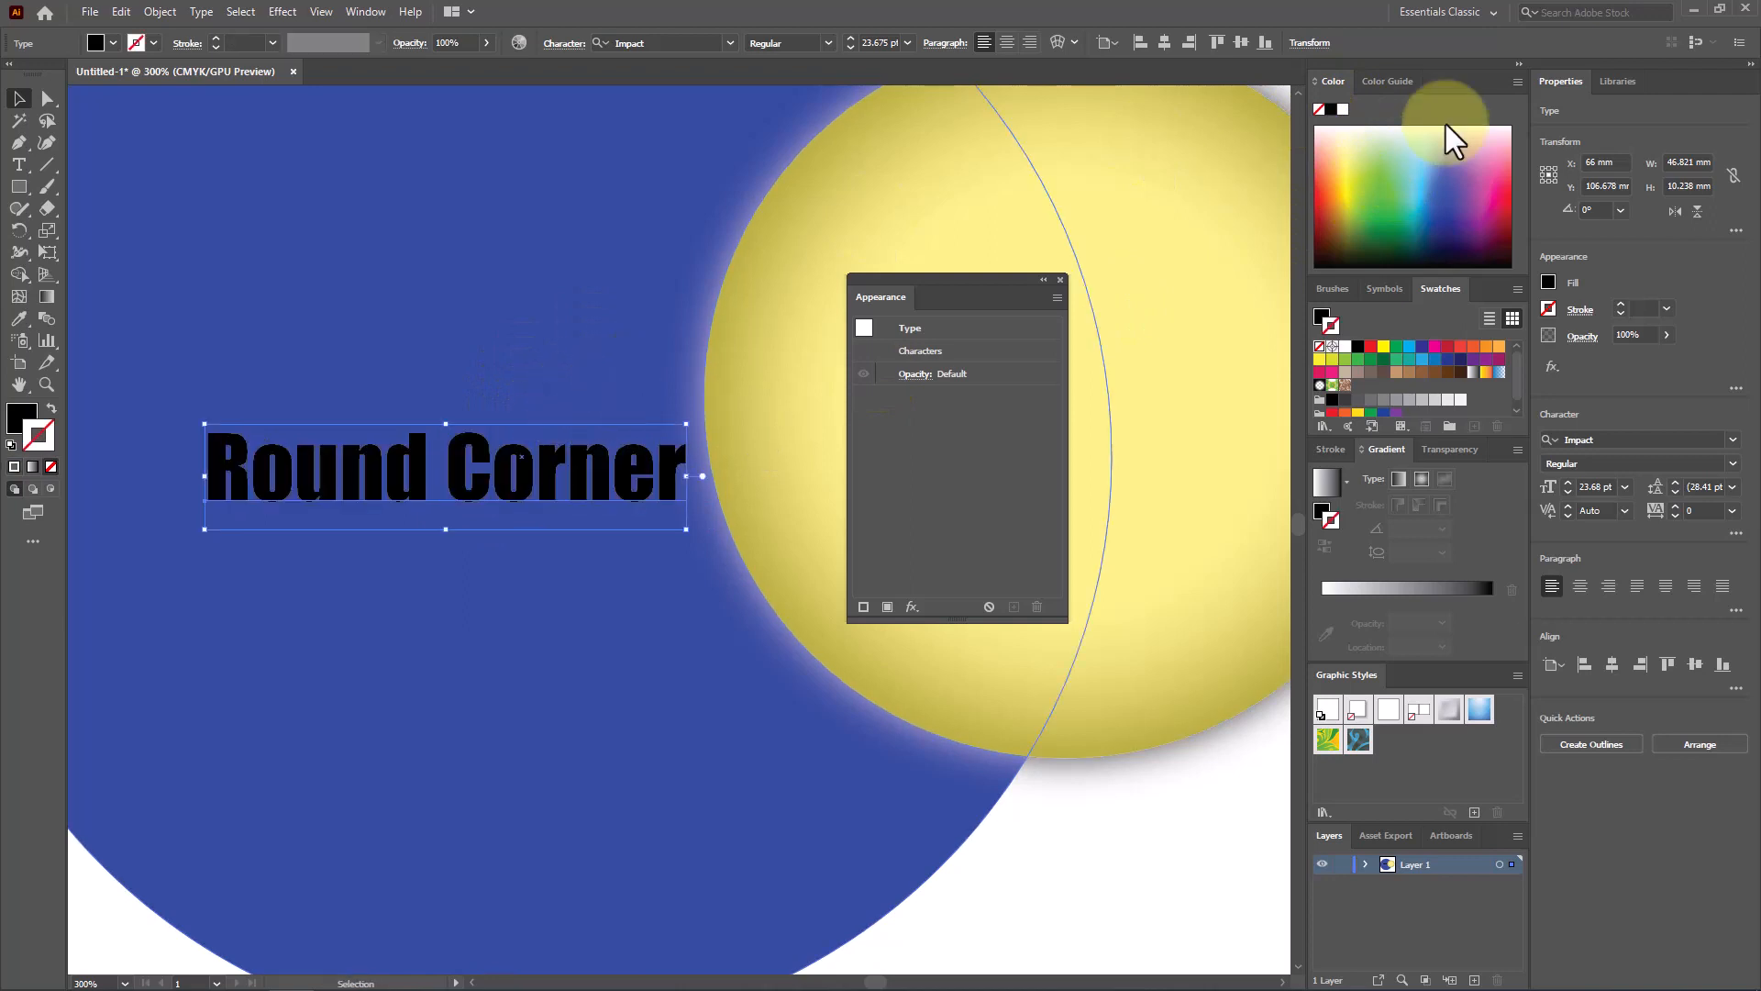
pyautogui.click(22, 418)
pyautogui.click(1345, 347)
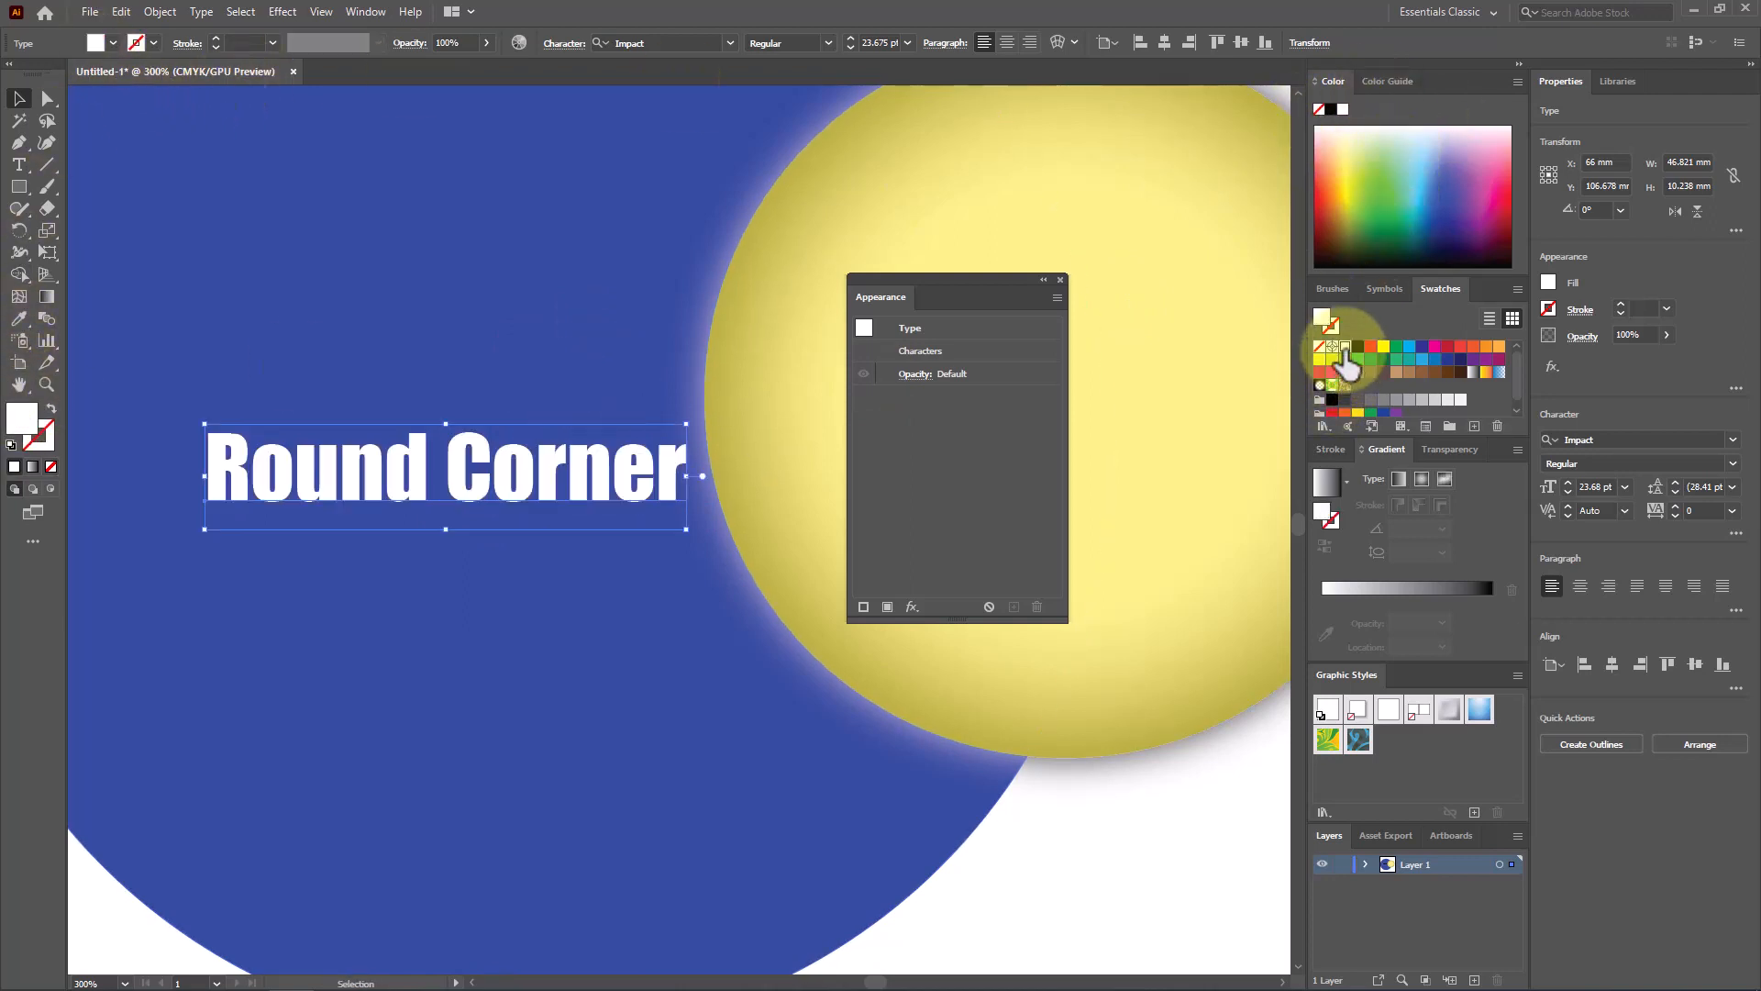
# Dock the floating Appearance panel beside the Color panel and move the text about 4.7 mm to the right
pyautogui.scroll(1, 302, 482)
pyautogui.scroll(1, 305, 480)
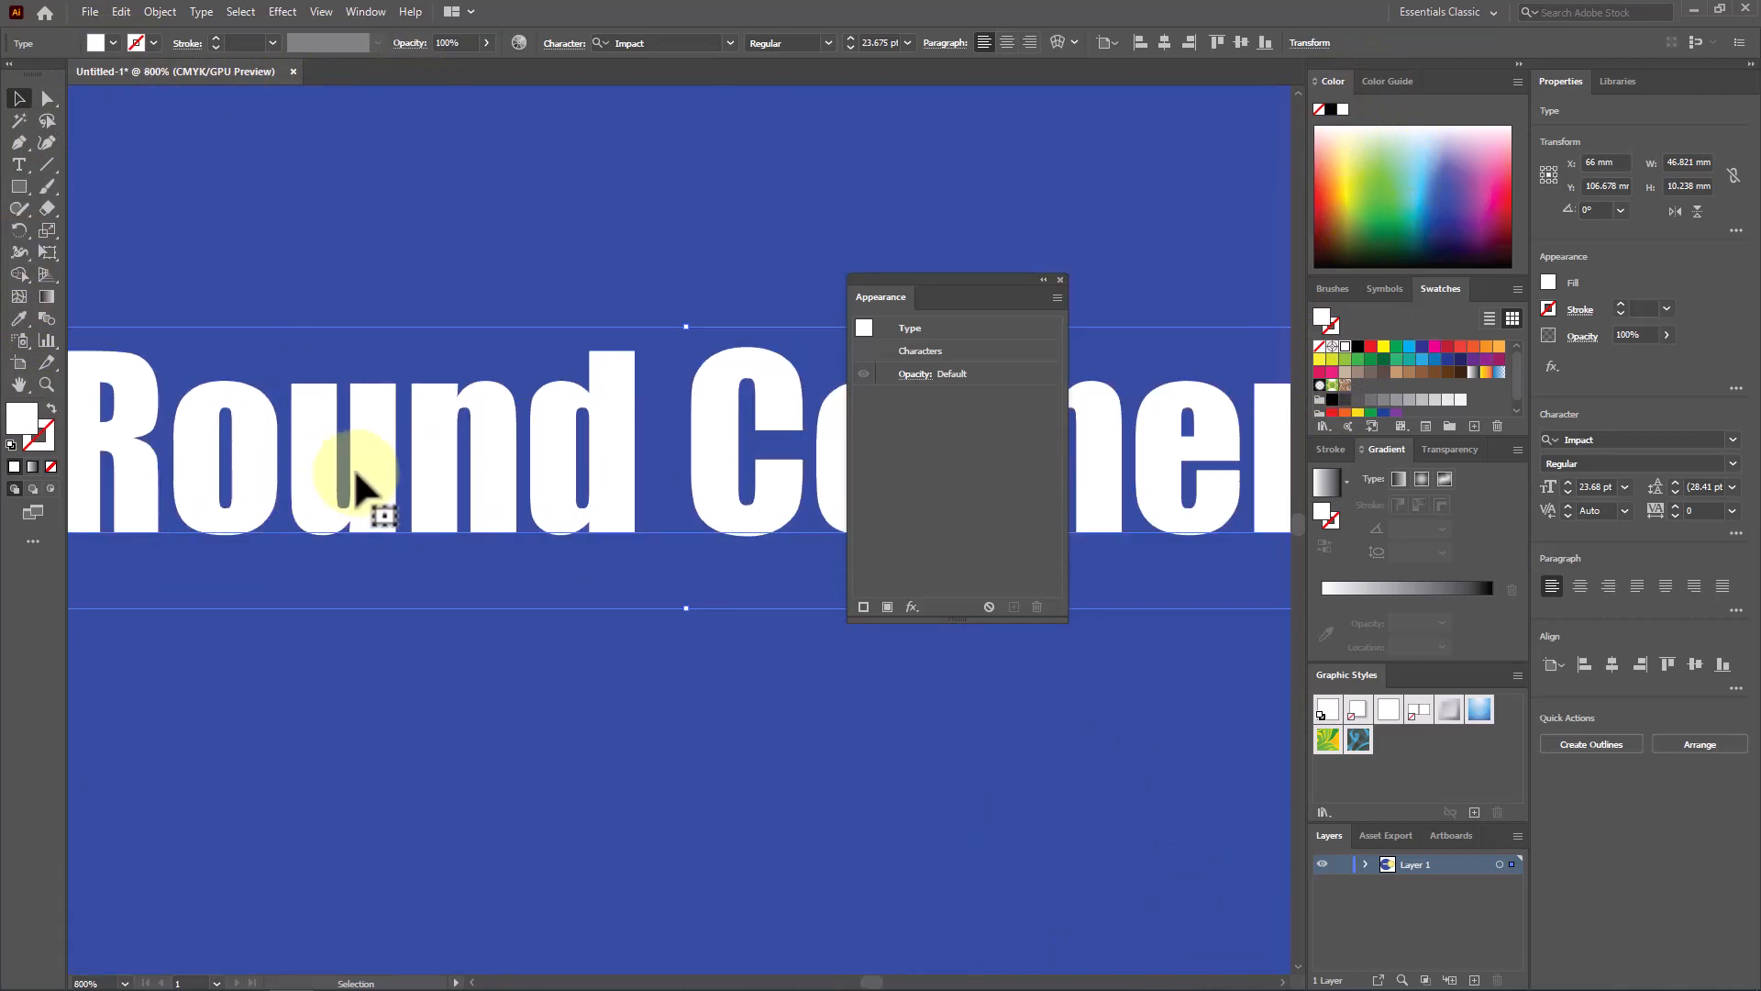
pyautogui.moveTo(956, 276); pyautogui.dragTo(1299, 79)
pyautogui.moveTo(594, 477); pyautogui.dragTo(715, 465)
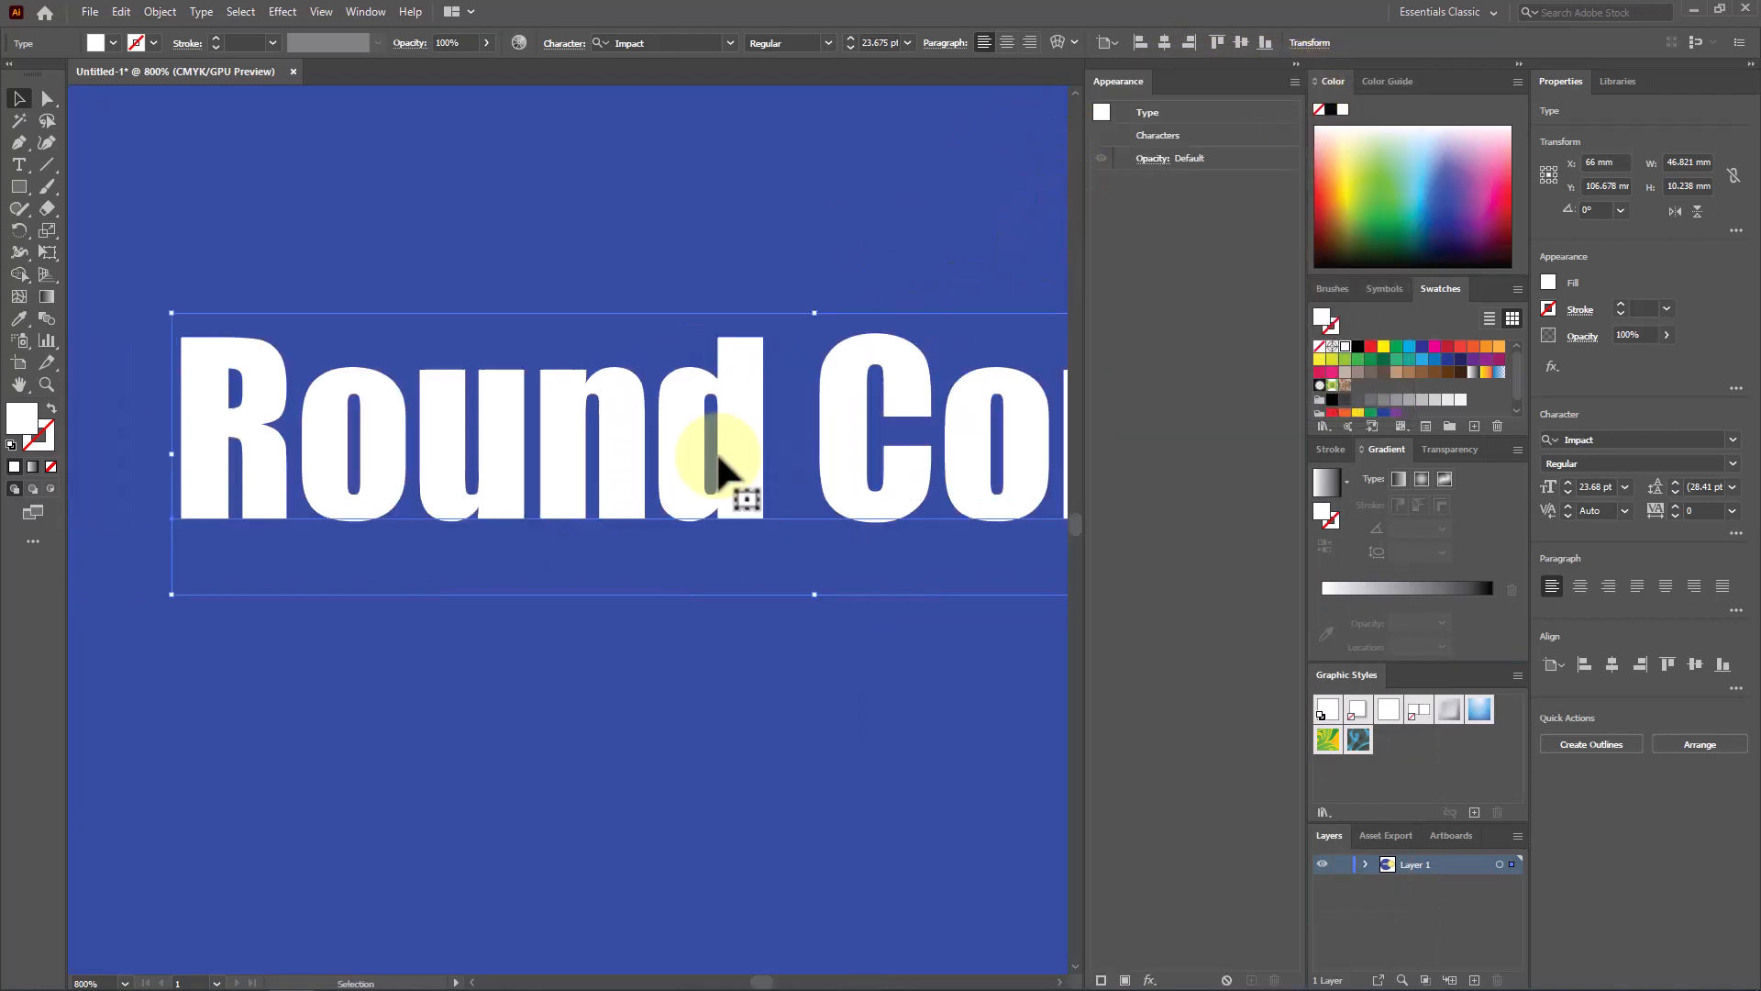
# Apply the Illustrator Stylize effect Round Corners to the white text with a 13 mm radius
pyautogui.click(289, 12)
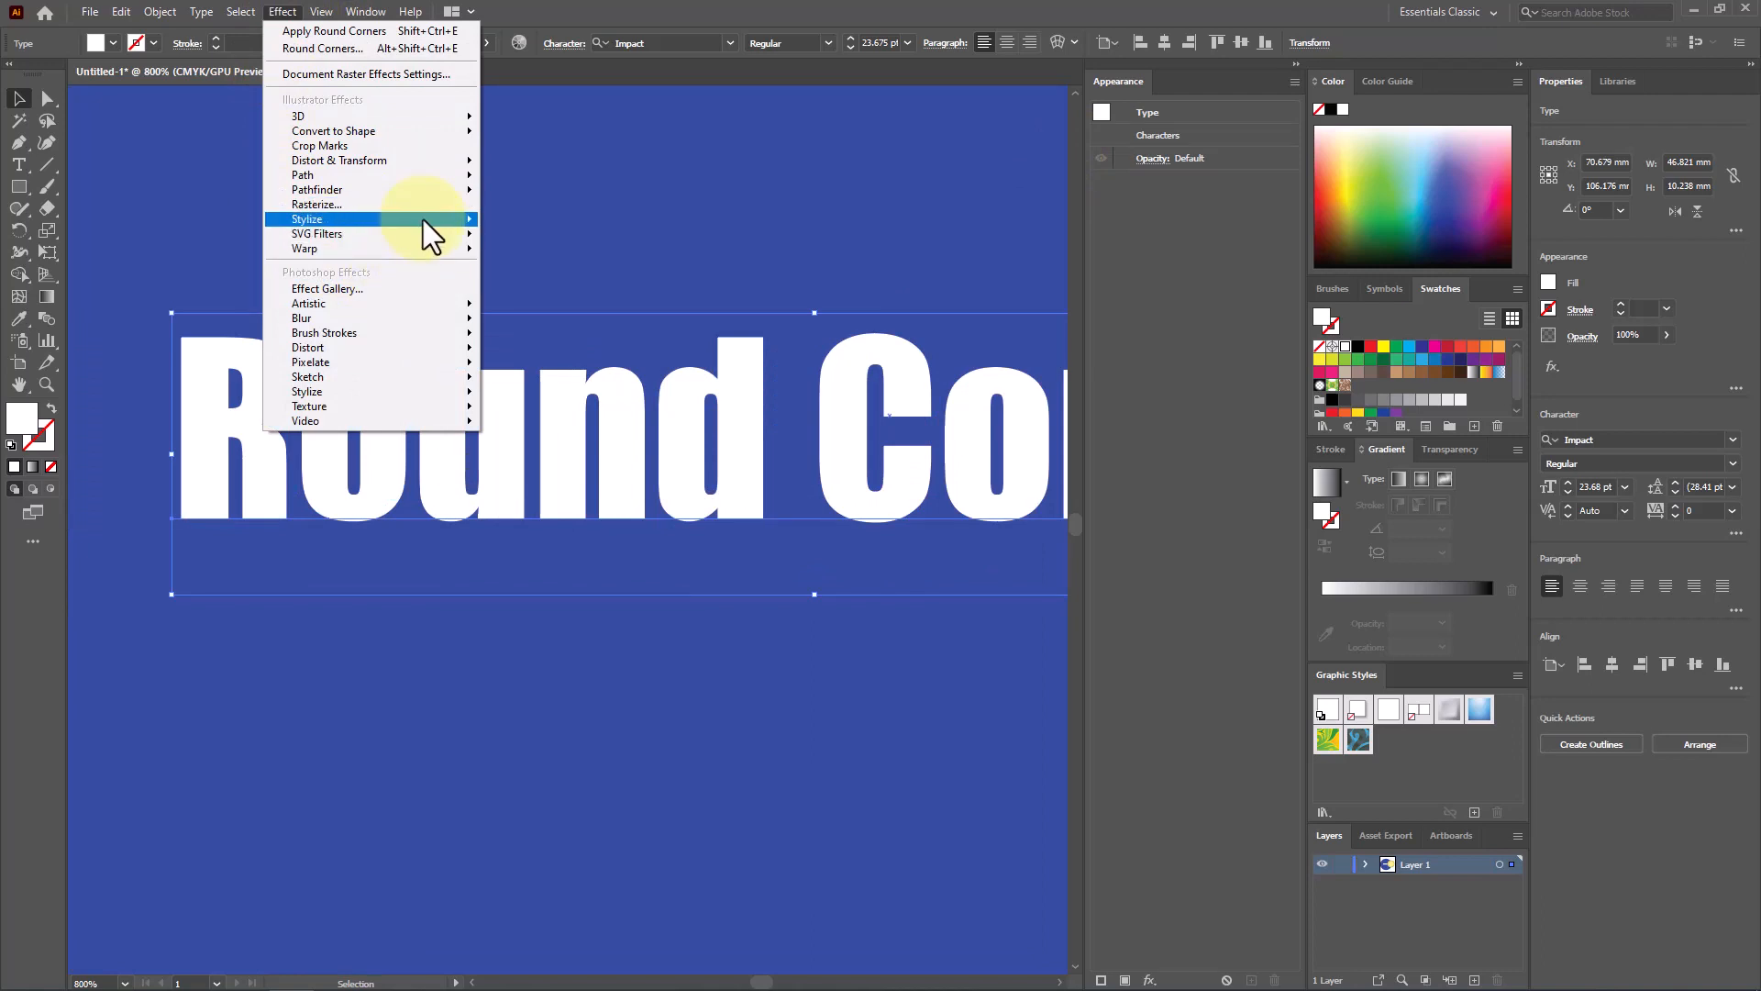
pyautogui.moveTo(439, 220)
pyautogui.click(609, 300)
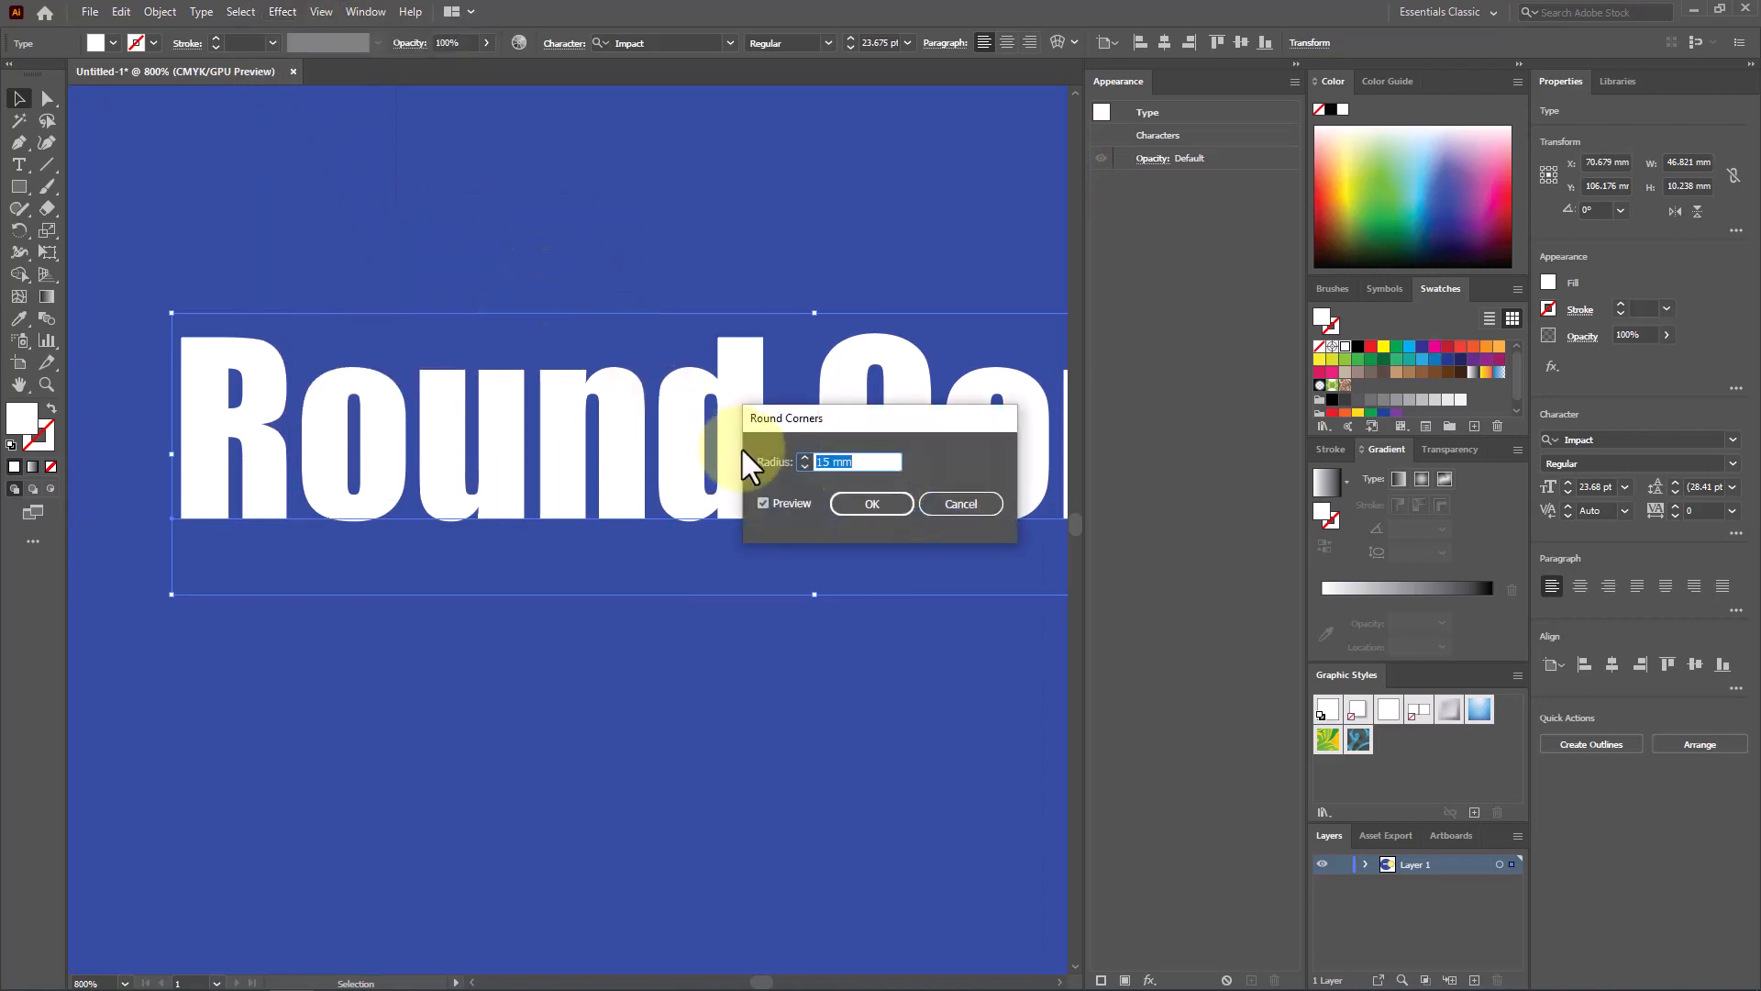
pyautogui.click(804, 466)
pyautogui.click(803, 466)
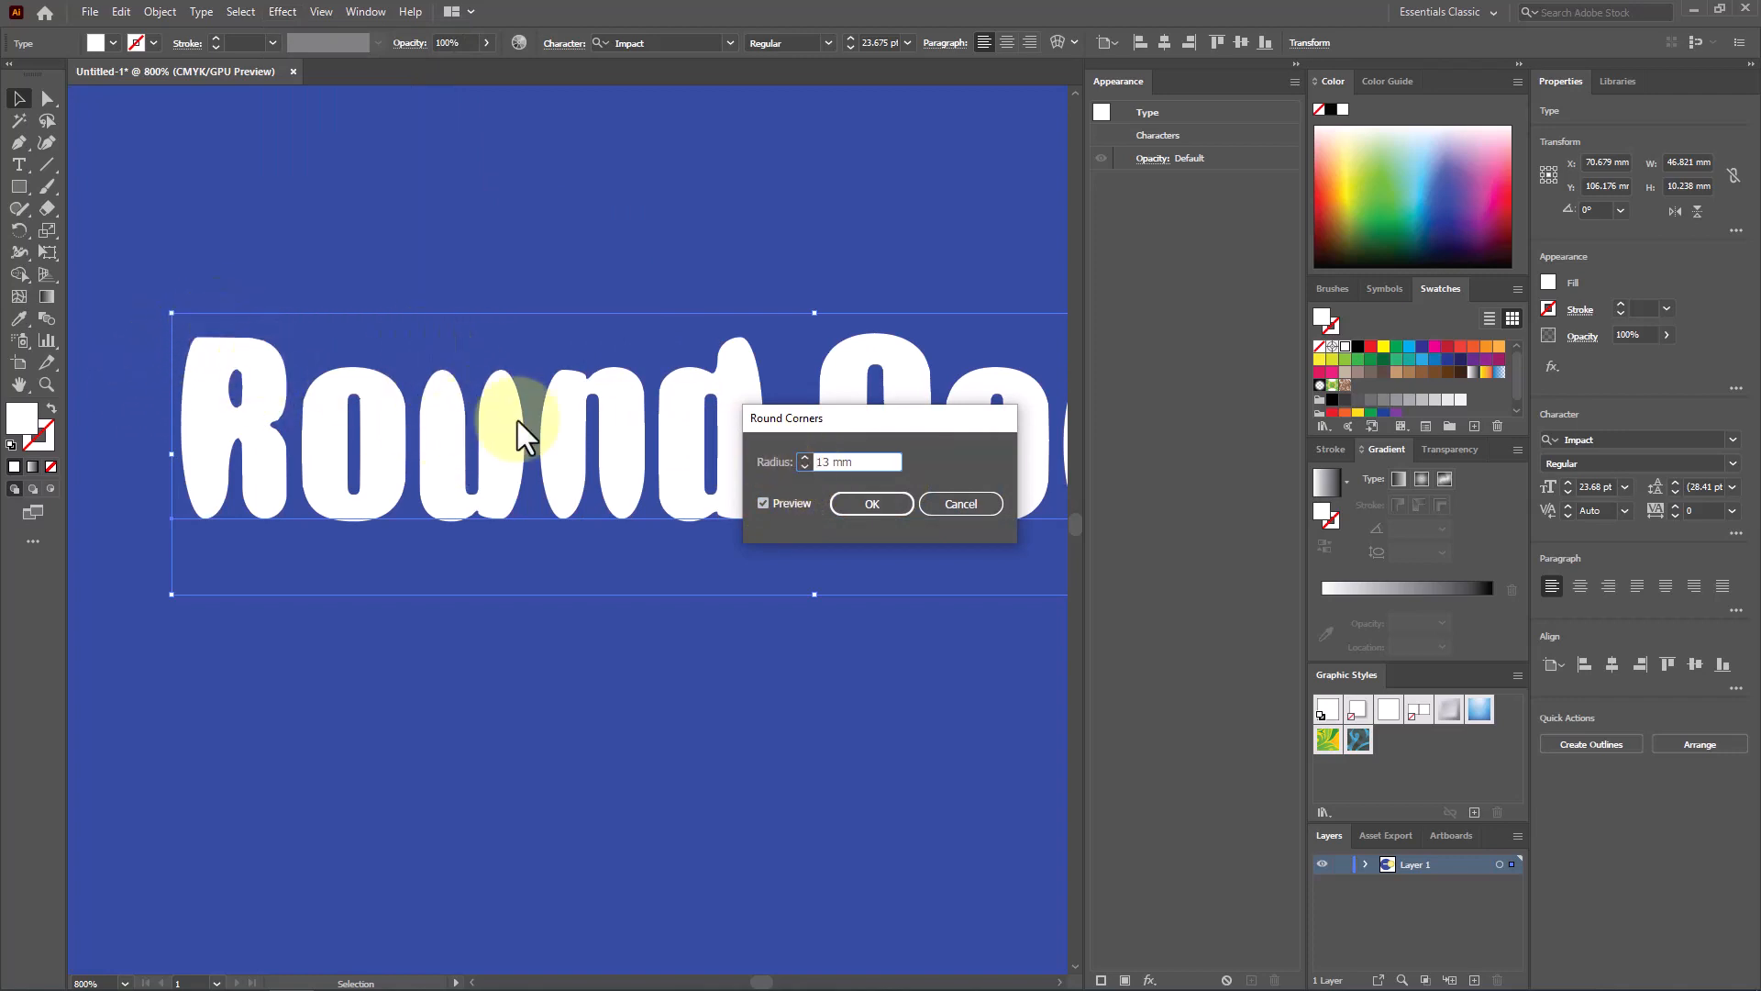
pyautogui.click(860, 504)
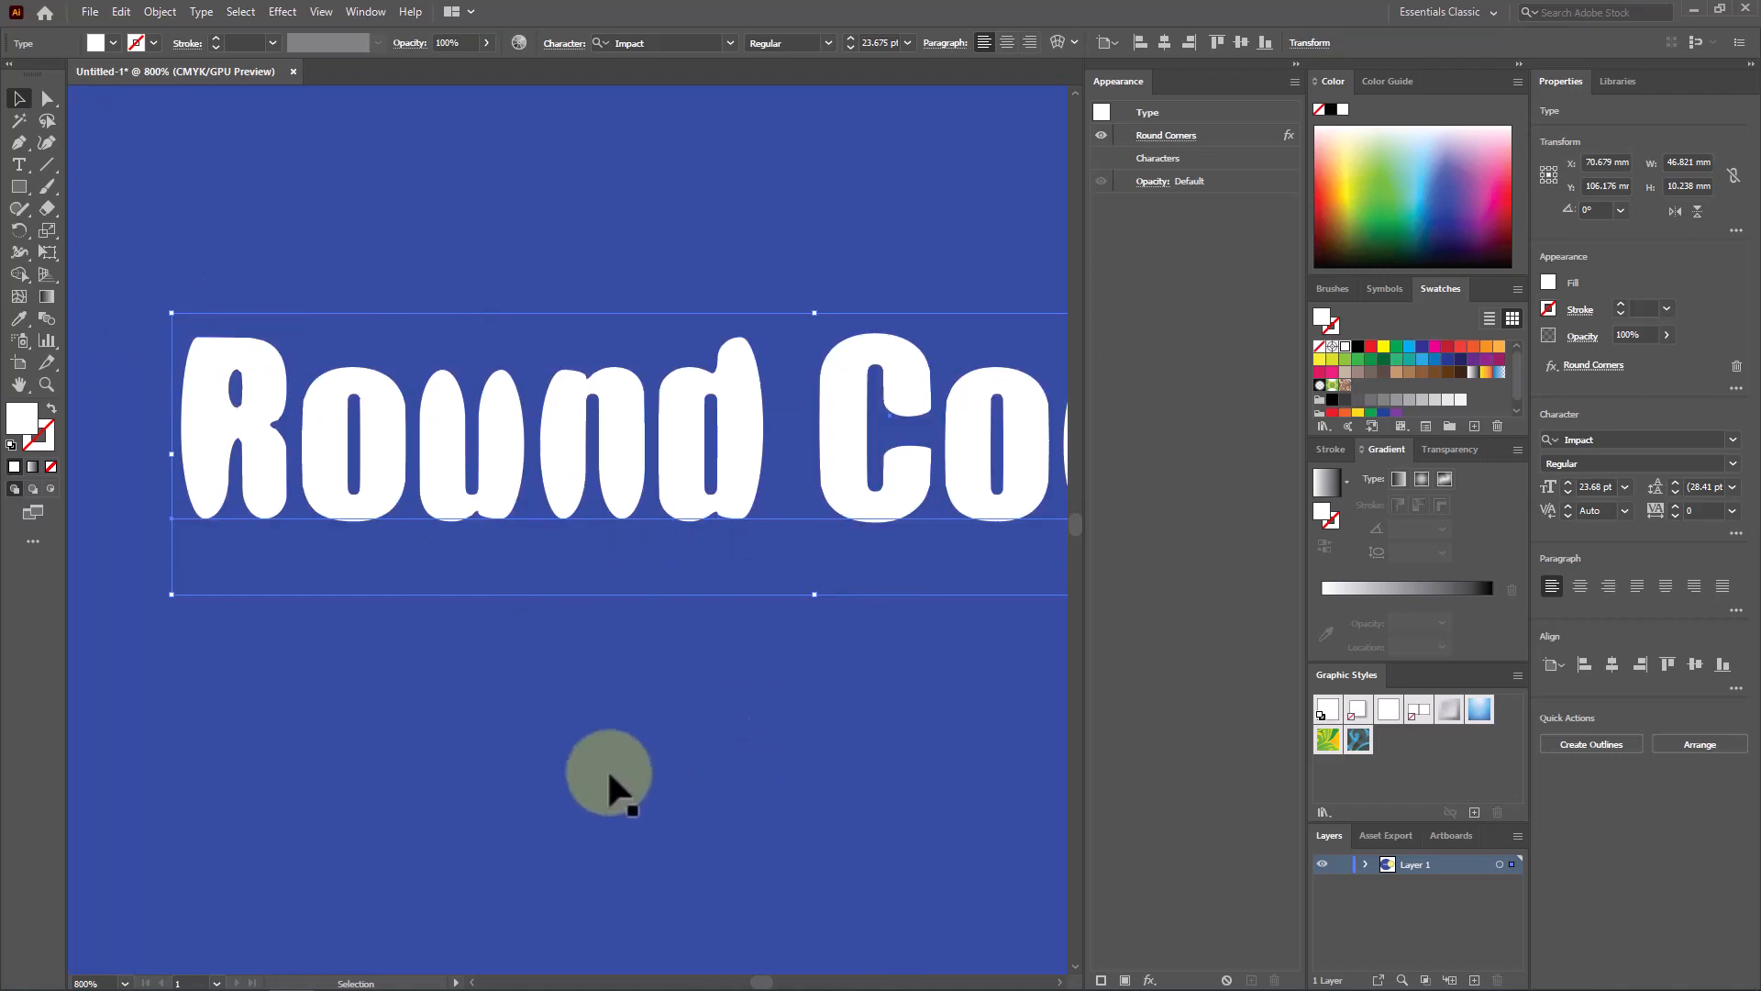
# Move the rounded text up and to the left on the blue ellipse, leaving free space below it
pyautogui.hotkey('ctrl', '-')
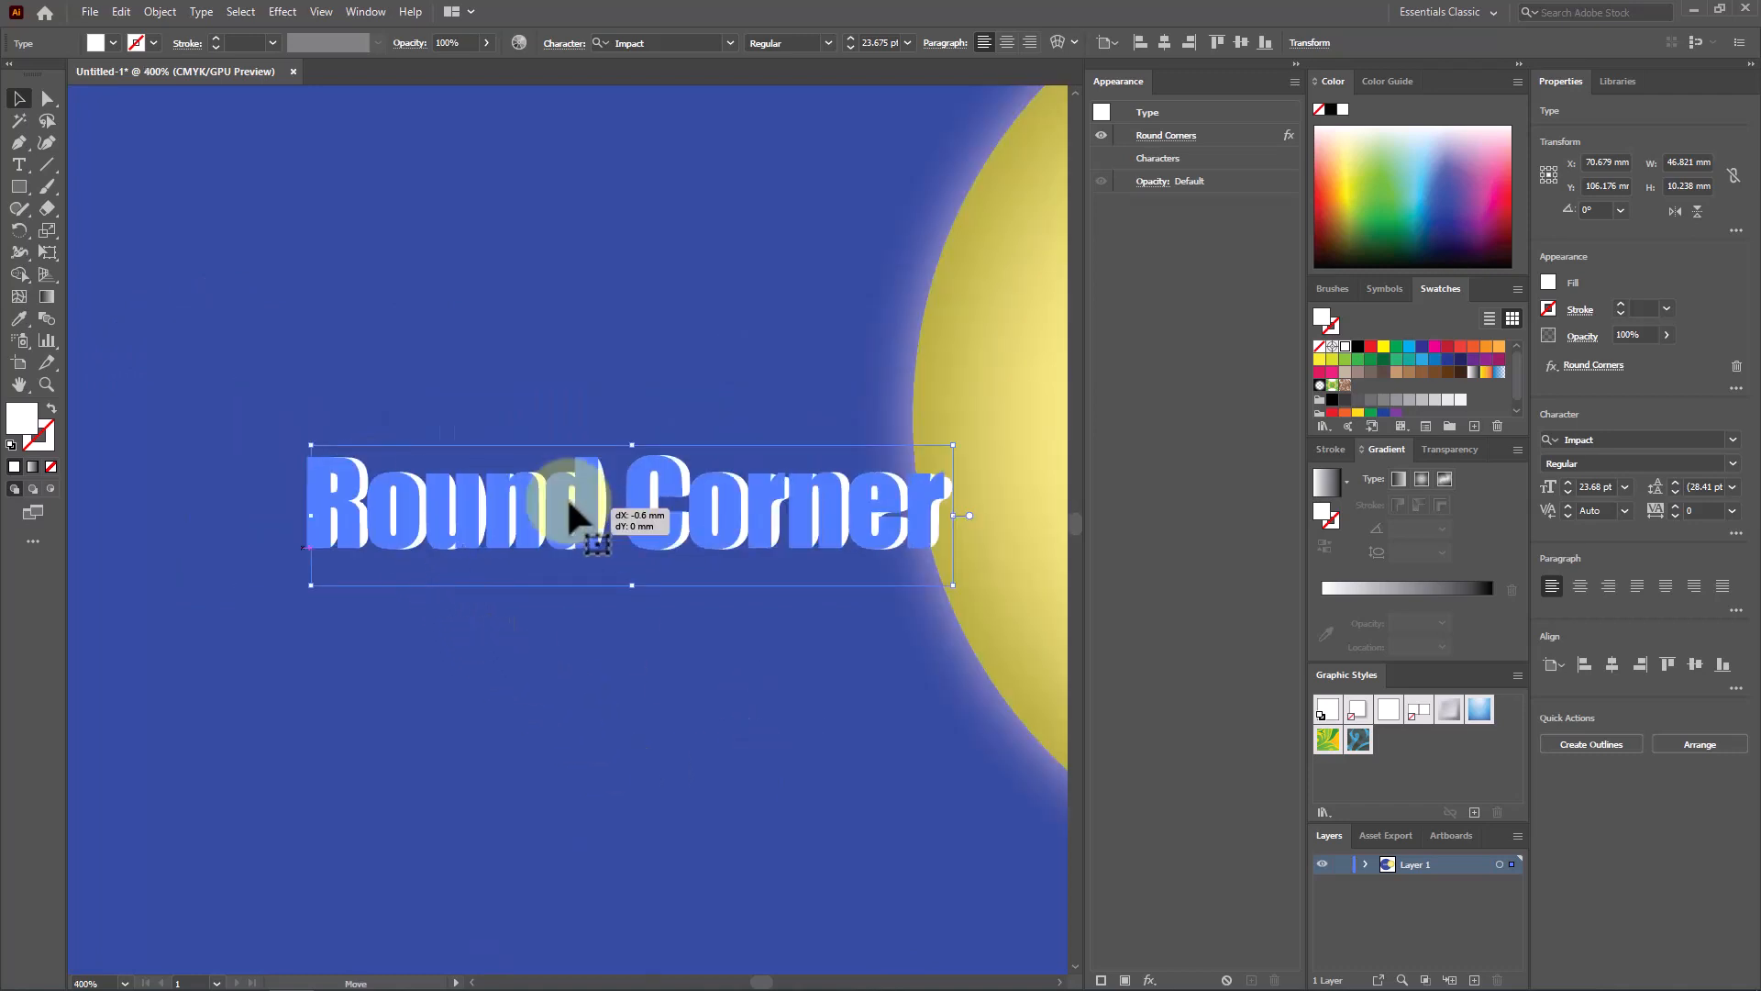
pyautogui.click(495, 627)
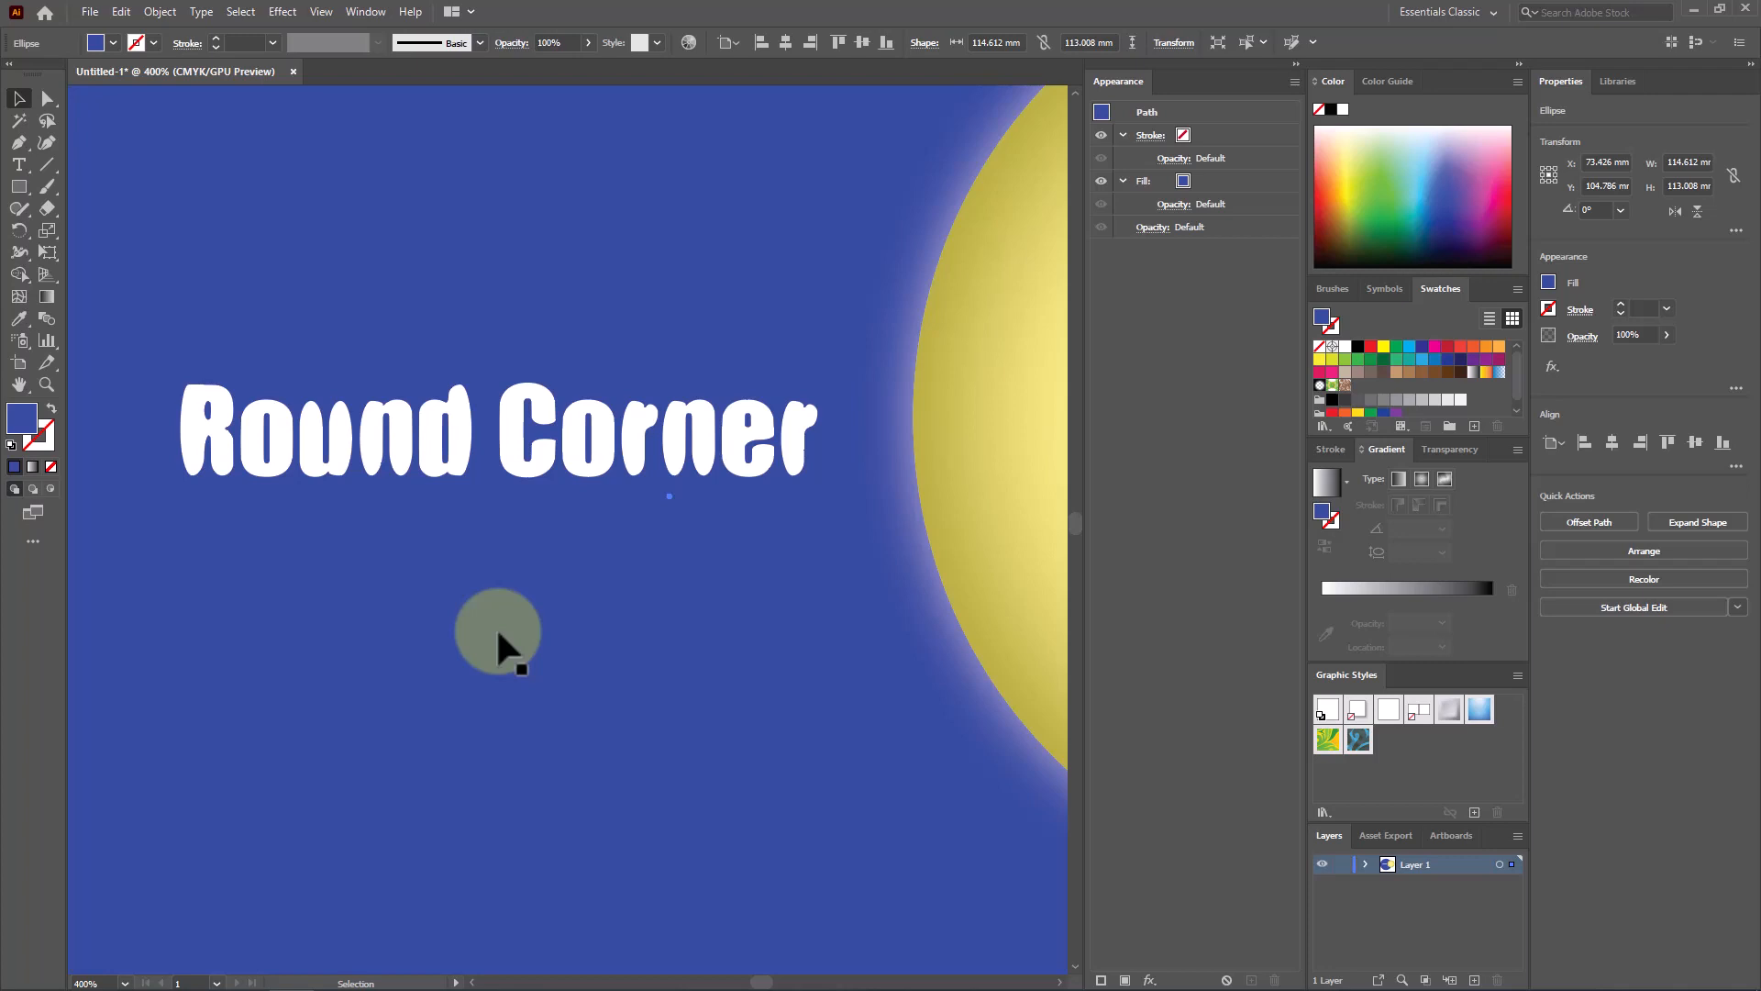
pyautogui.moveTo(538, 466); pyautogui.dragTo(539, 305)
# Draw an ellipse about 35.4 by 30.1 mm below the text and fill it with green
pyautogui.click(556, 504)
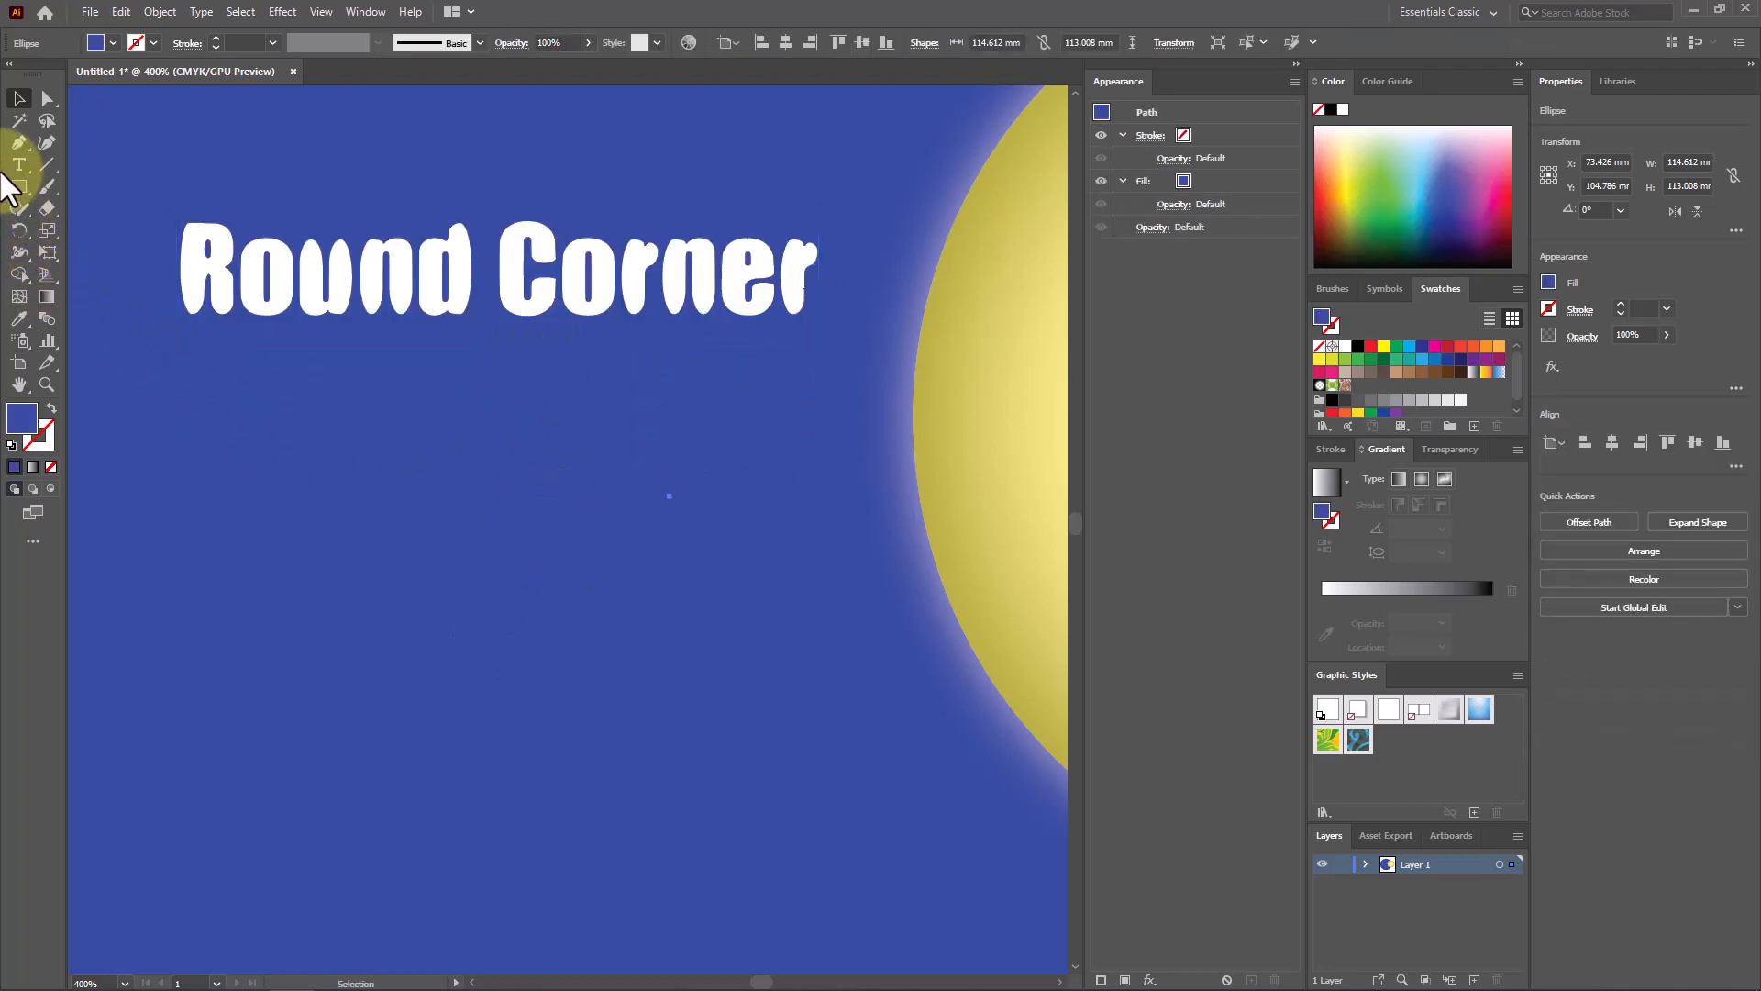
pyautogui.moveTo(19, 186); pyautogui.dragTo(95, 231)
pyautogui.moveTo(249, 416); pyautogui.dragTo(735, 829)
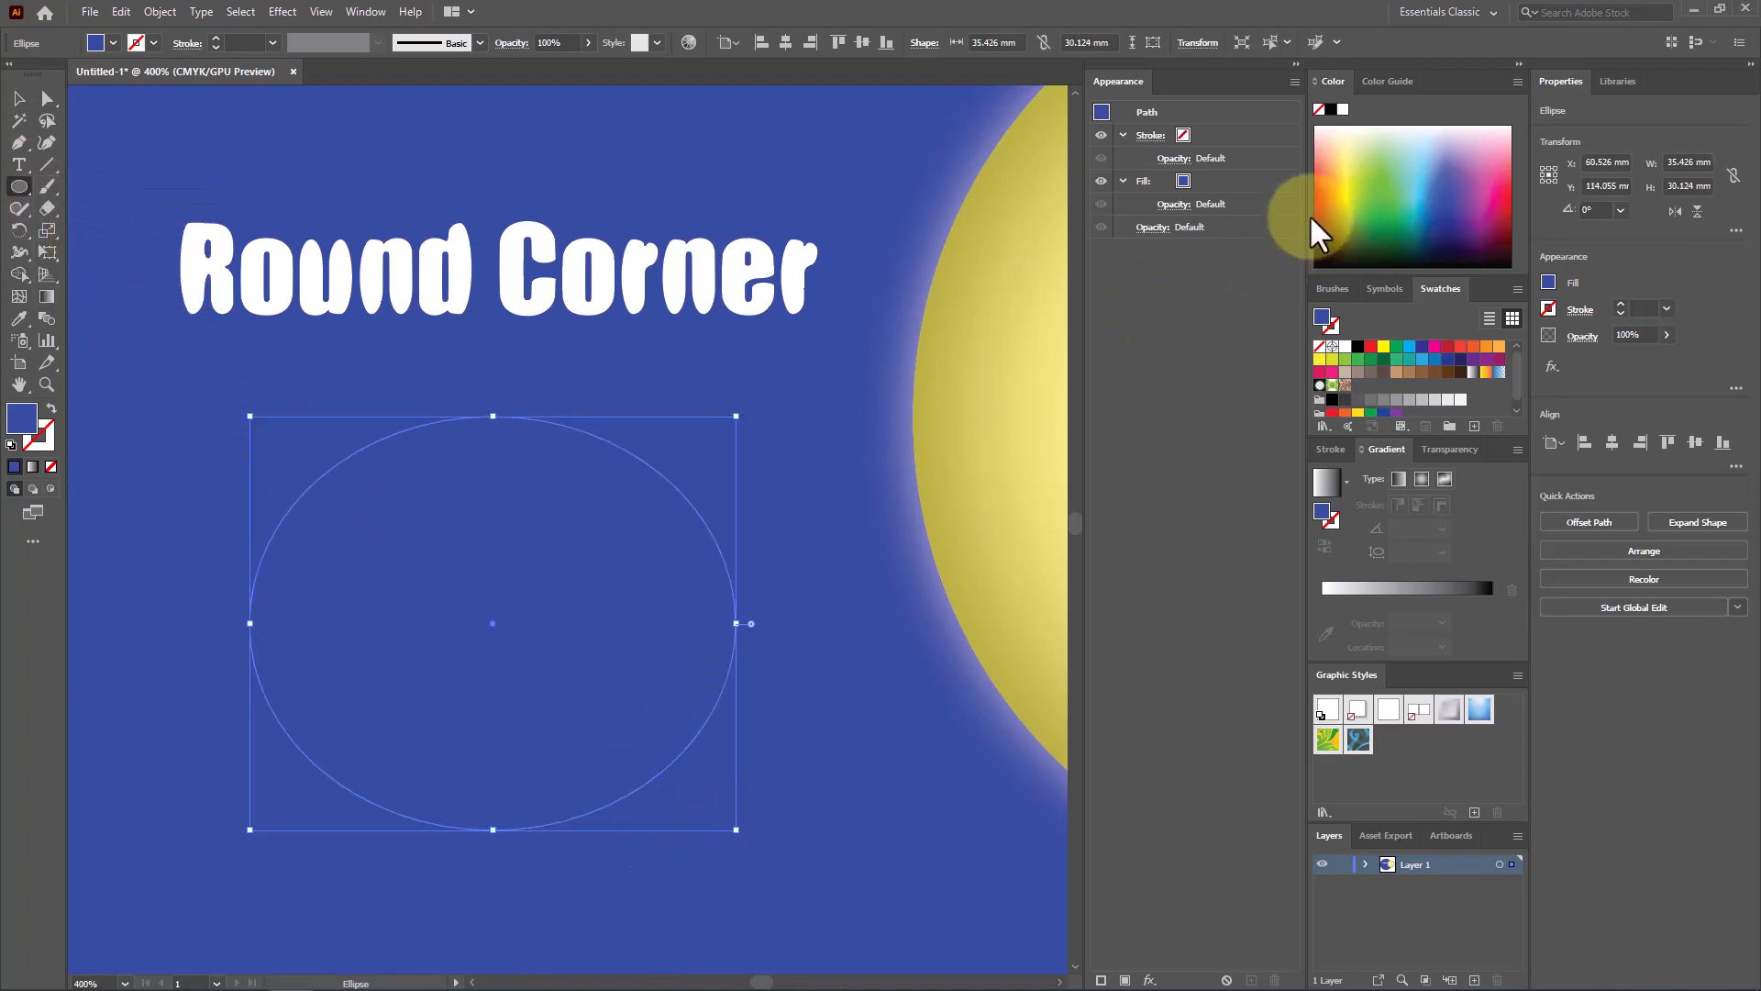
pyautogui.click(1376, 183)
# Start the Illustrator Stylize effect Scribble on the green ellipse, keeping its preview unobstructed by the options dialog
pyautogui.click(283, 12)
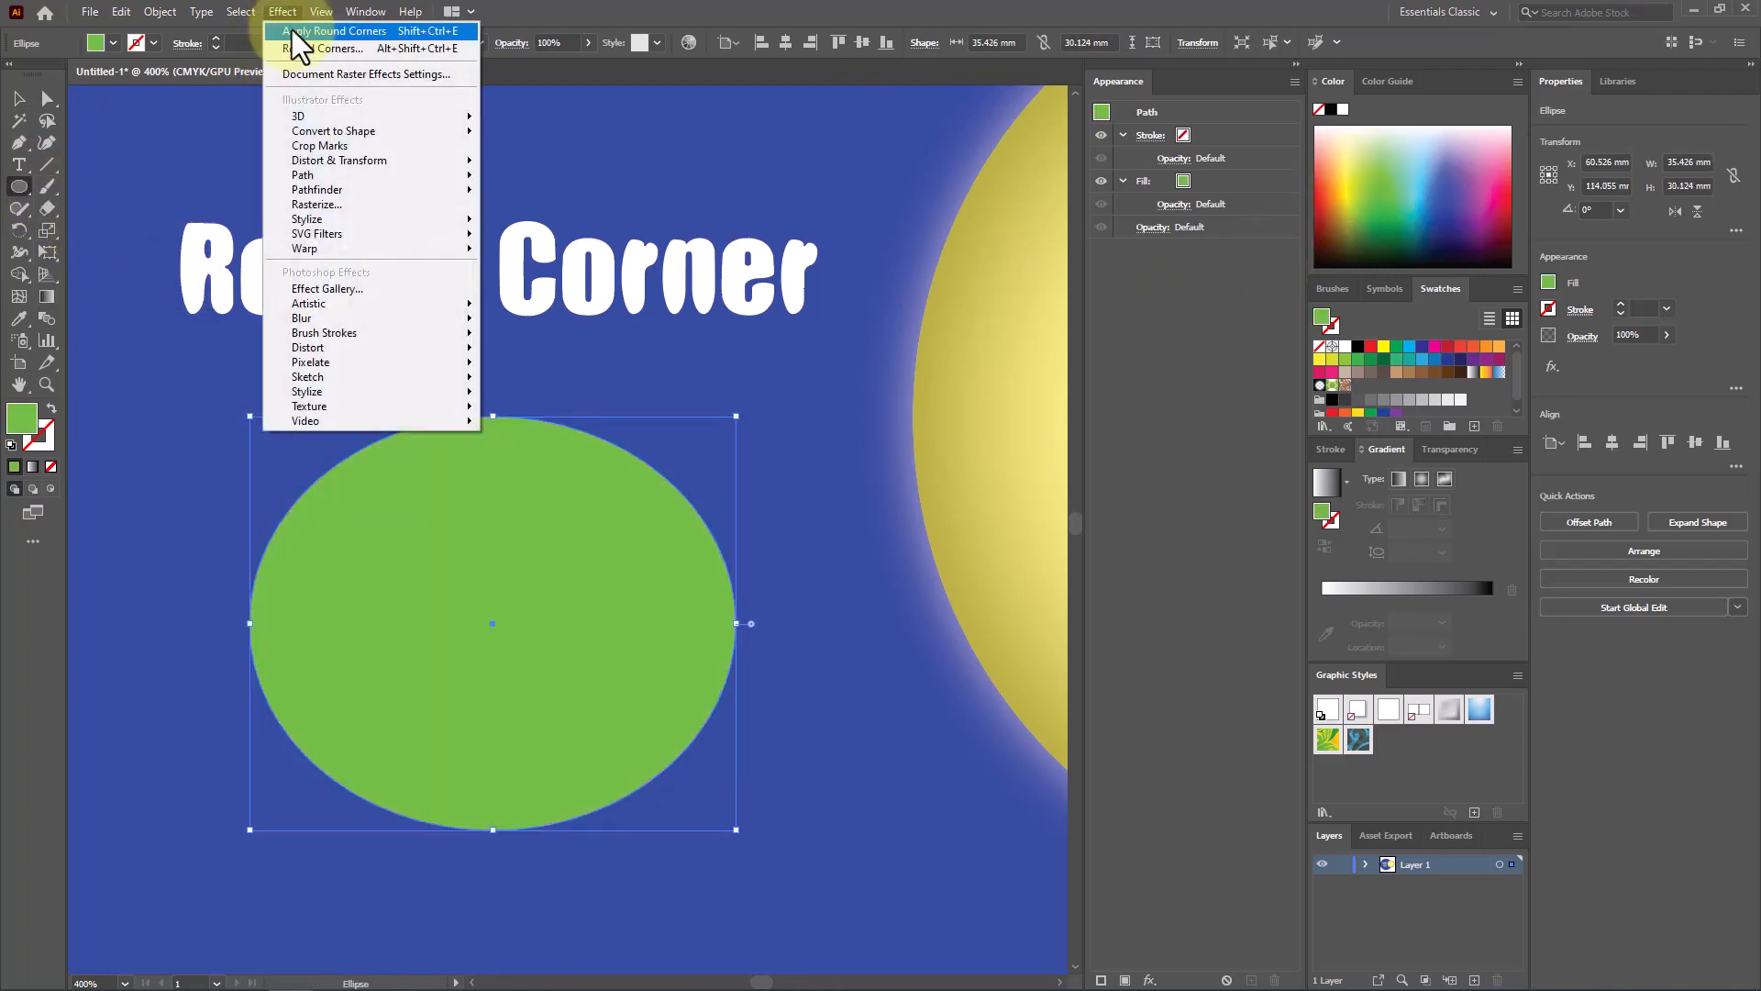
pyautogui.moveTo(449, 218)
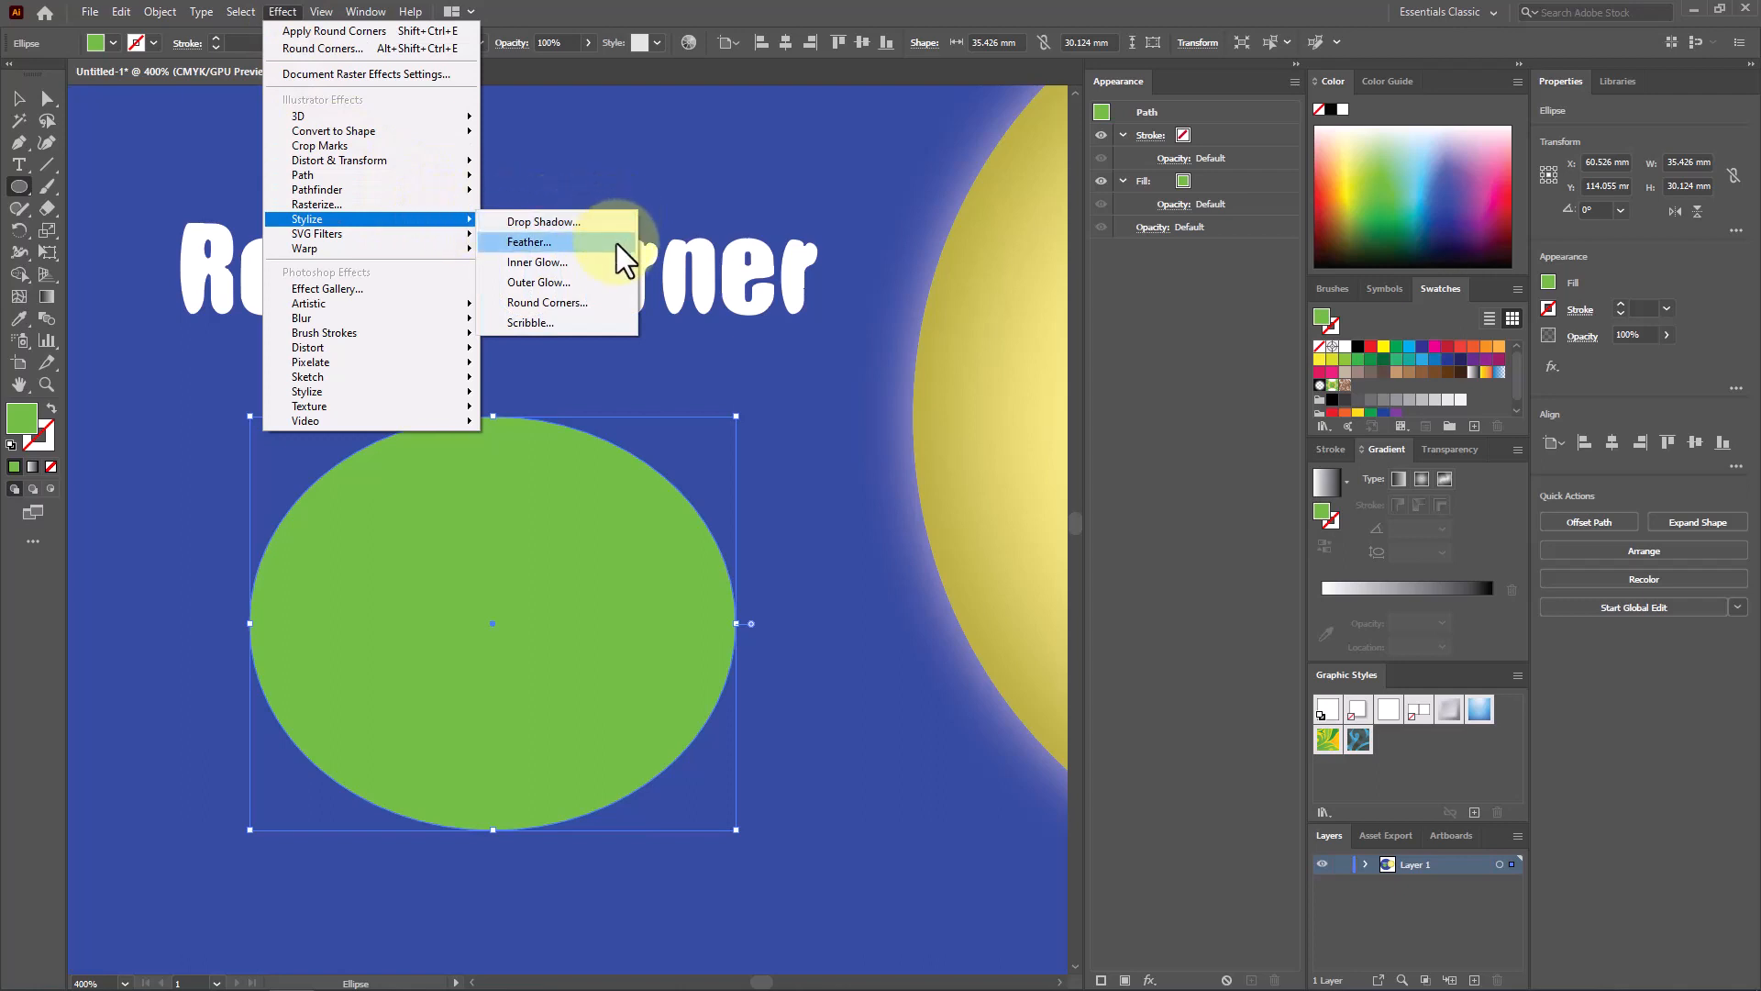
pyautogui.click(588, 321)
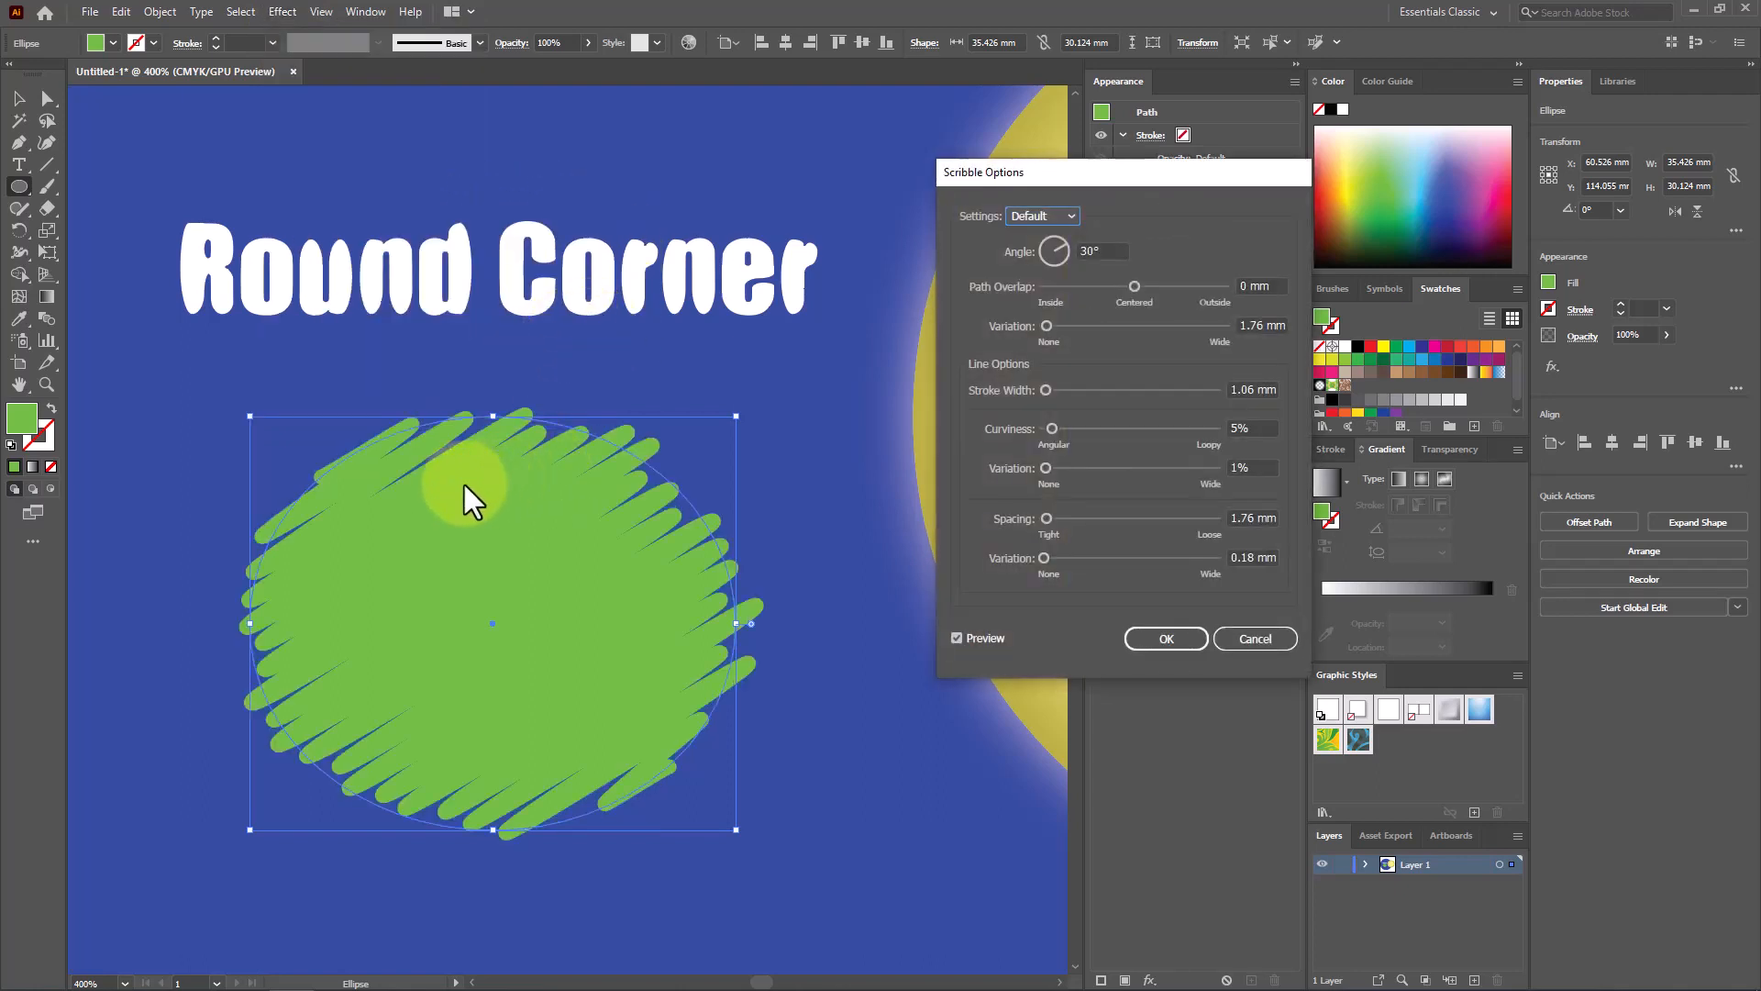
pyautogui.moveTo(1087, 172); pyautogui.dragTo(998, 143)
# Preview several Scribble presets on the green ellipse, including Dense, Swash, Tight and Zig-zag
pyautogui.click(952, 187)
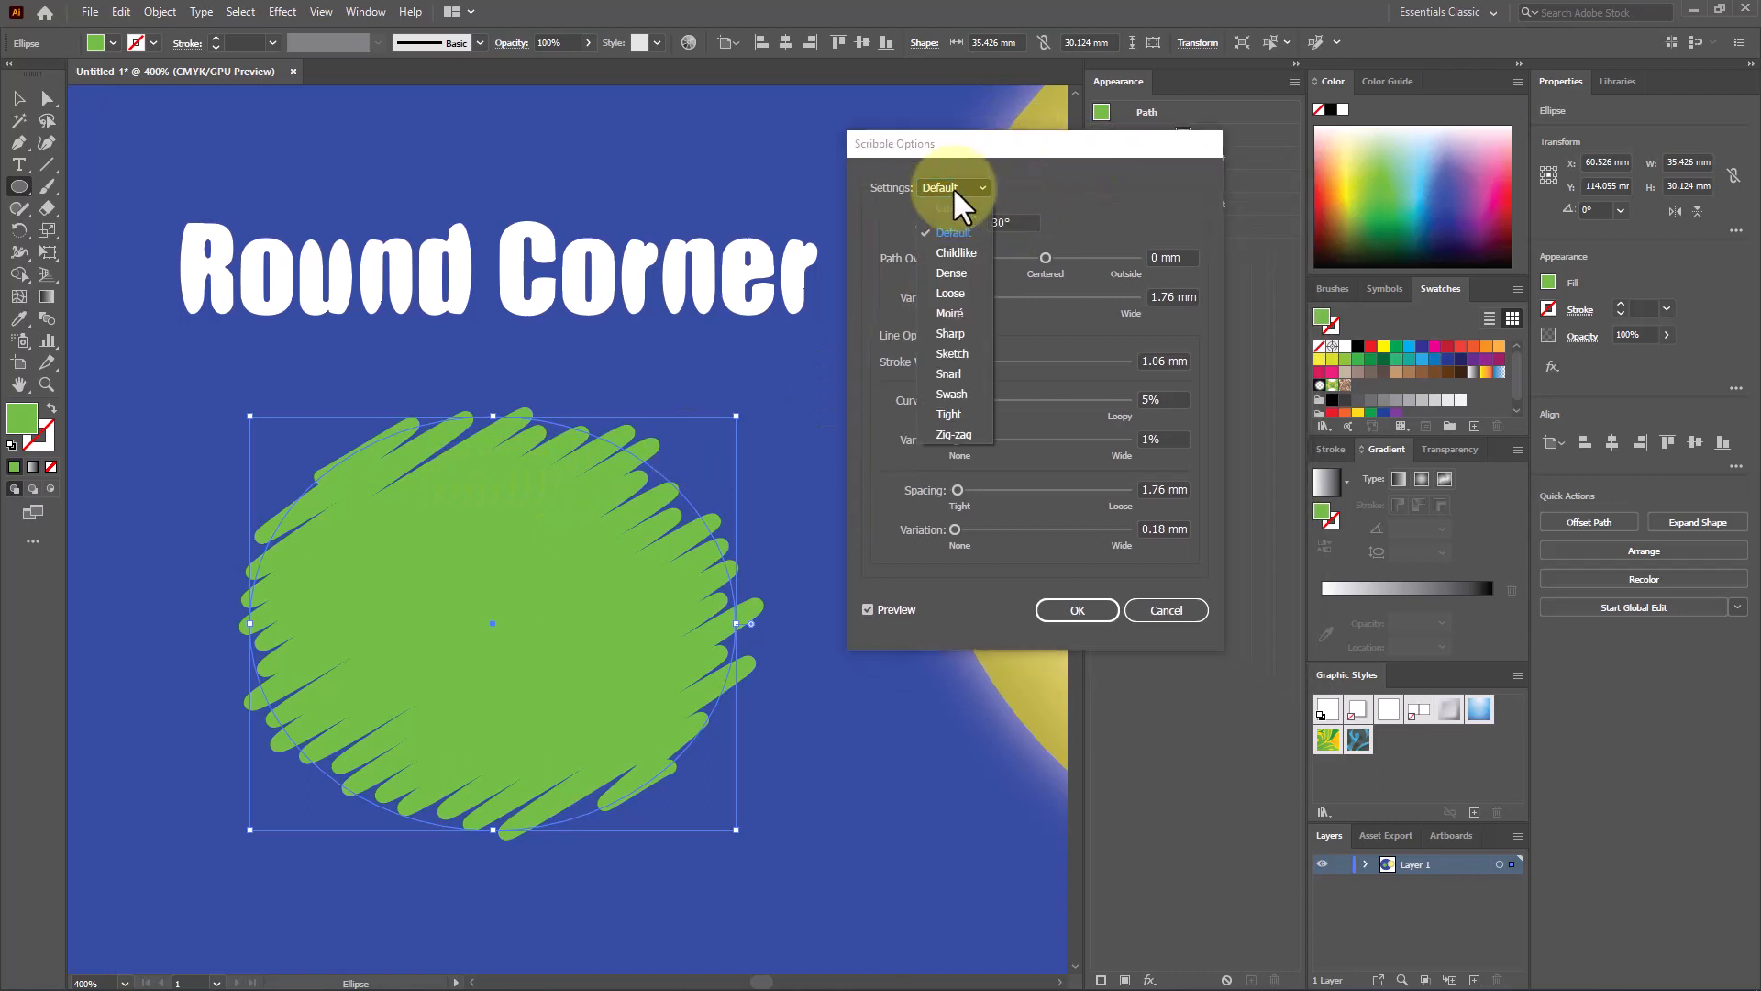
pyautogui.click(954, 292)
pyautogui.click(950, 188)
pyautogui.click(953, 353)
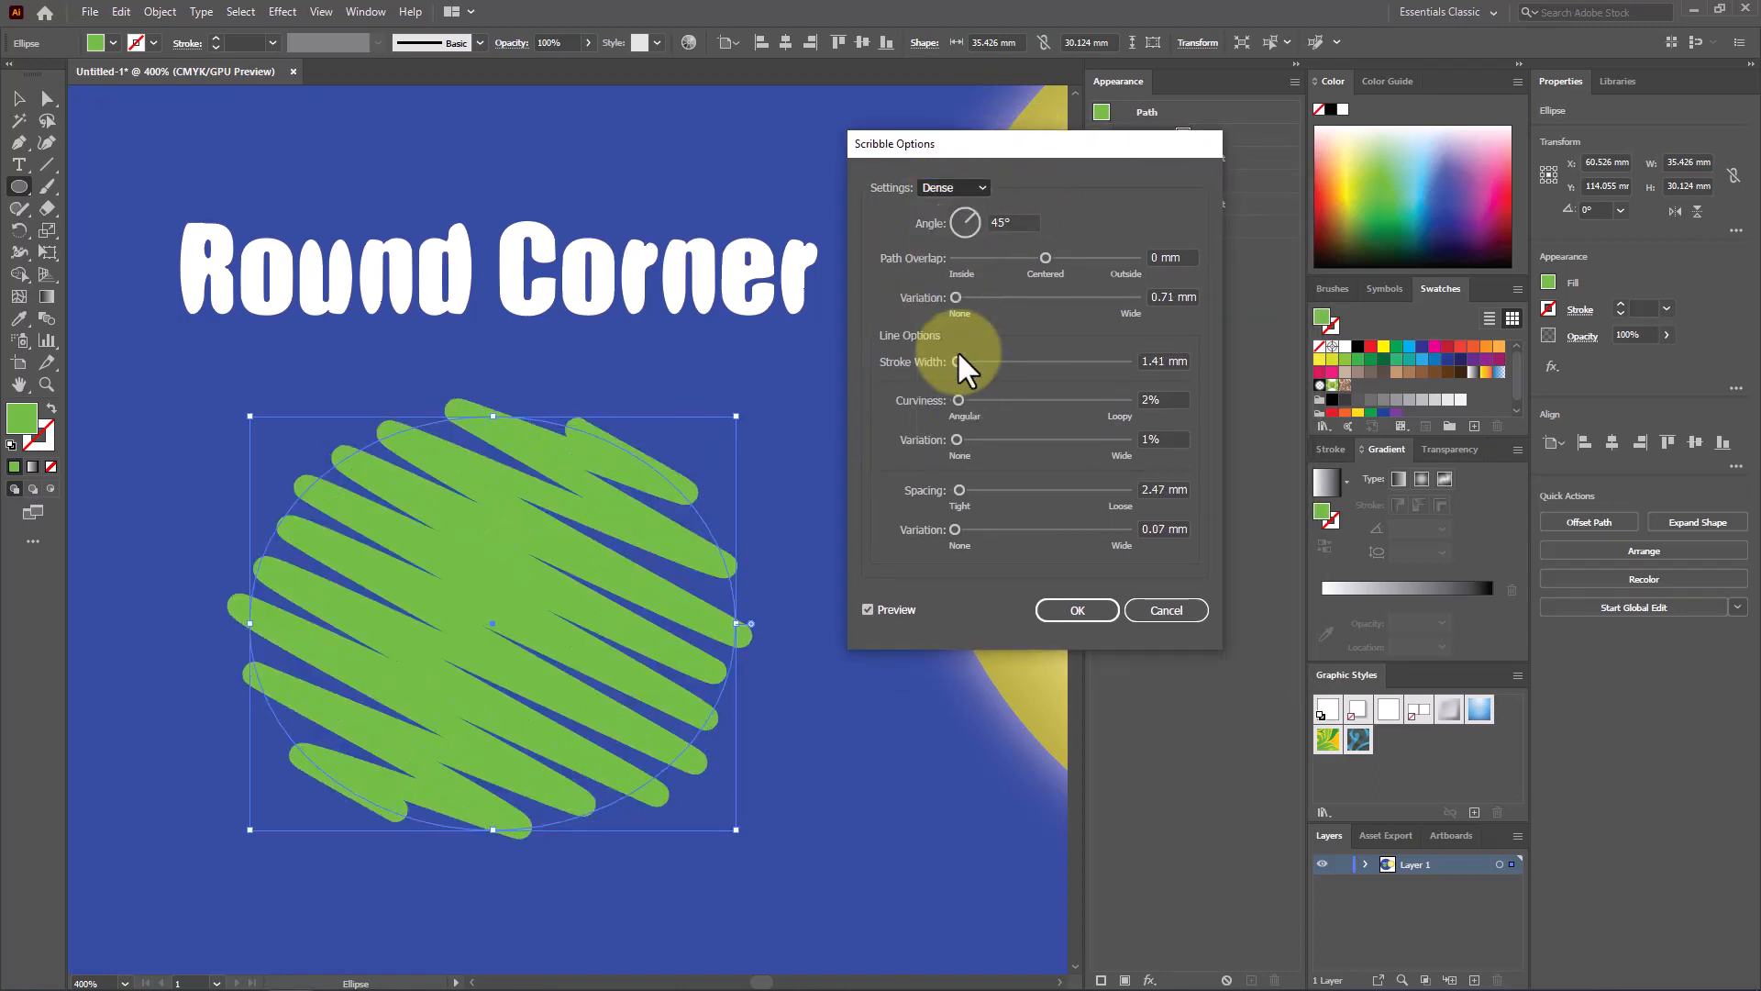
pyautogui.click(951, 189)
pyautogui.click(969, 384)
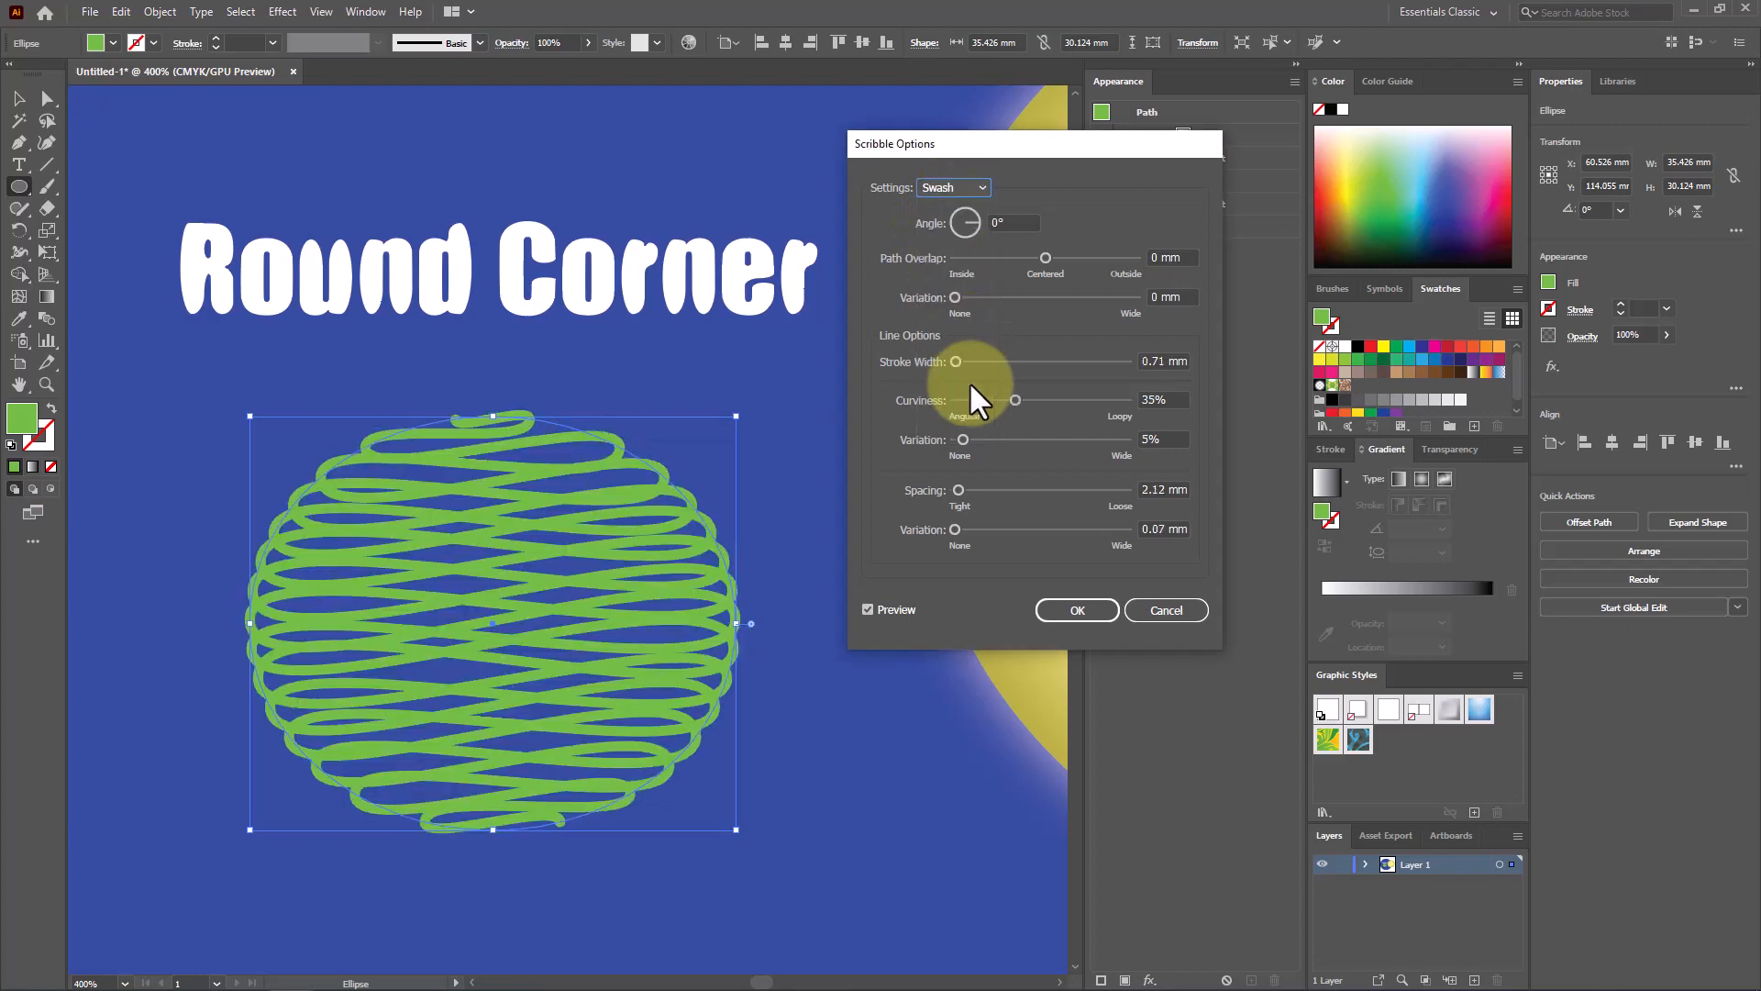
pyautogui.click(954, 185)
pyautogui.click(965, 404)
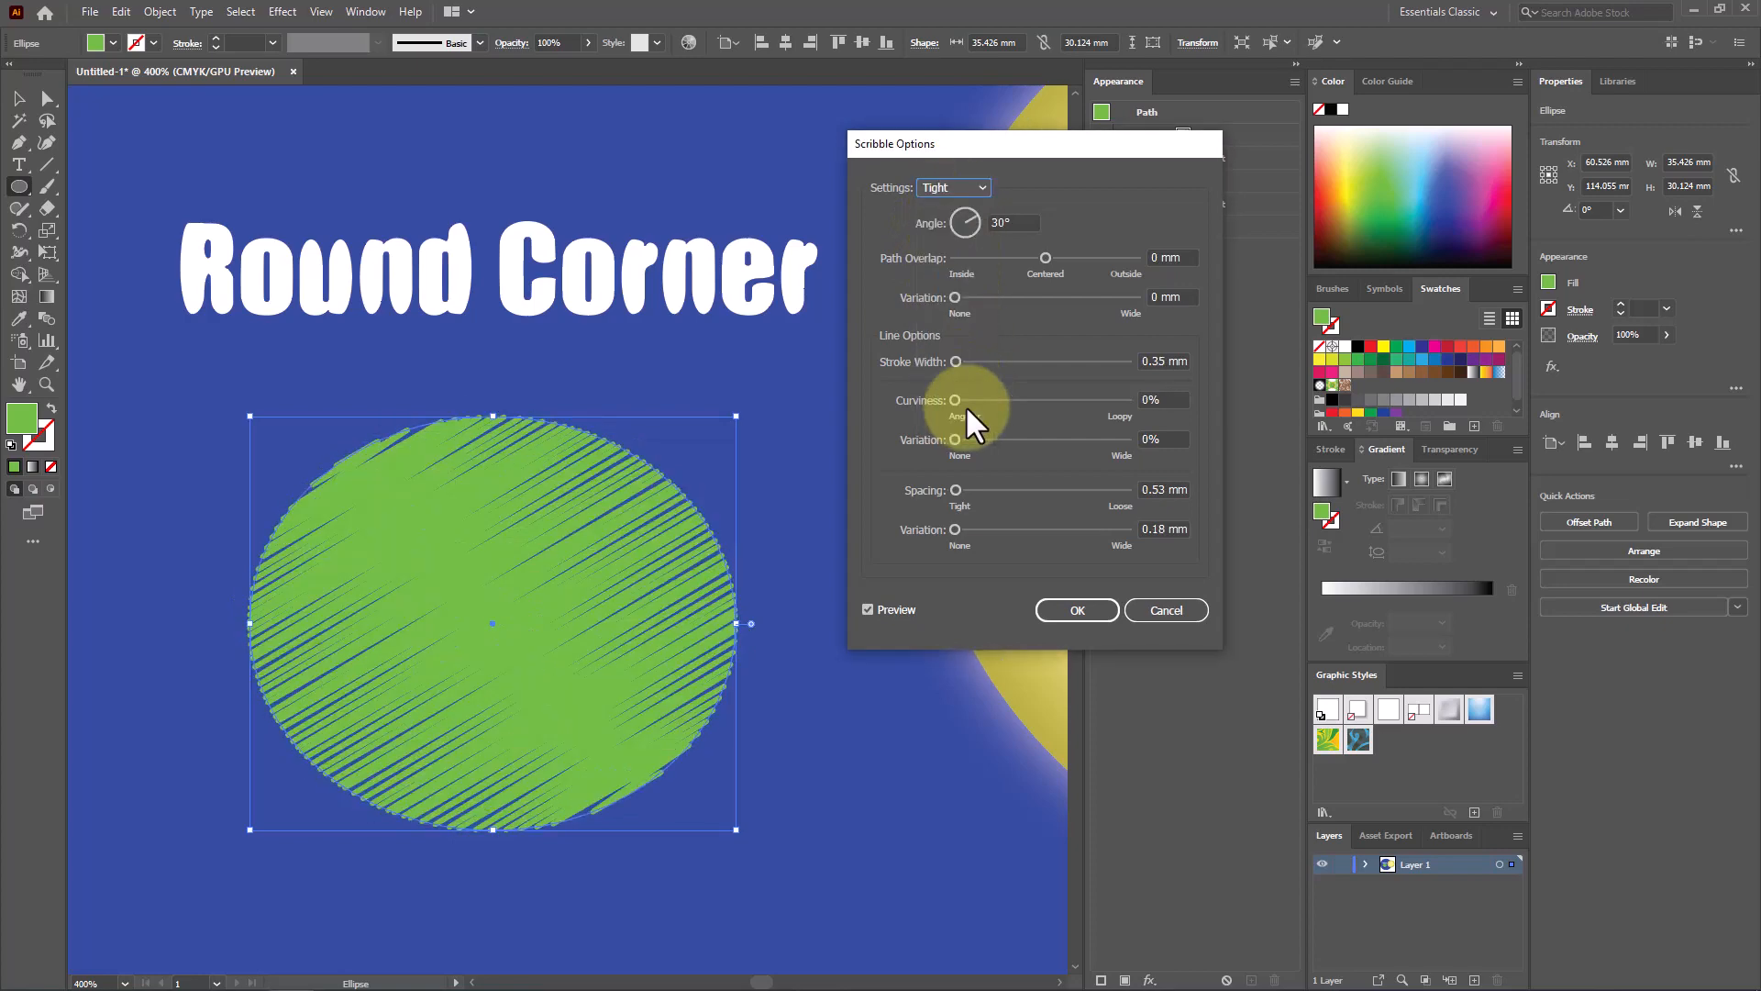
pyautogui.click(970, 192)
pyautogui.click(954, 435)
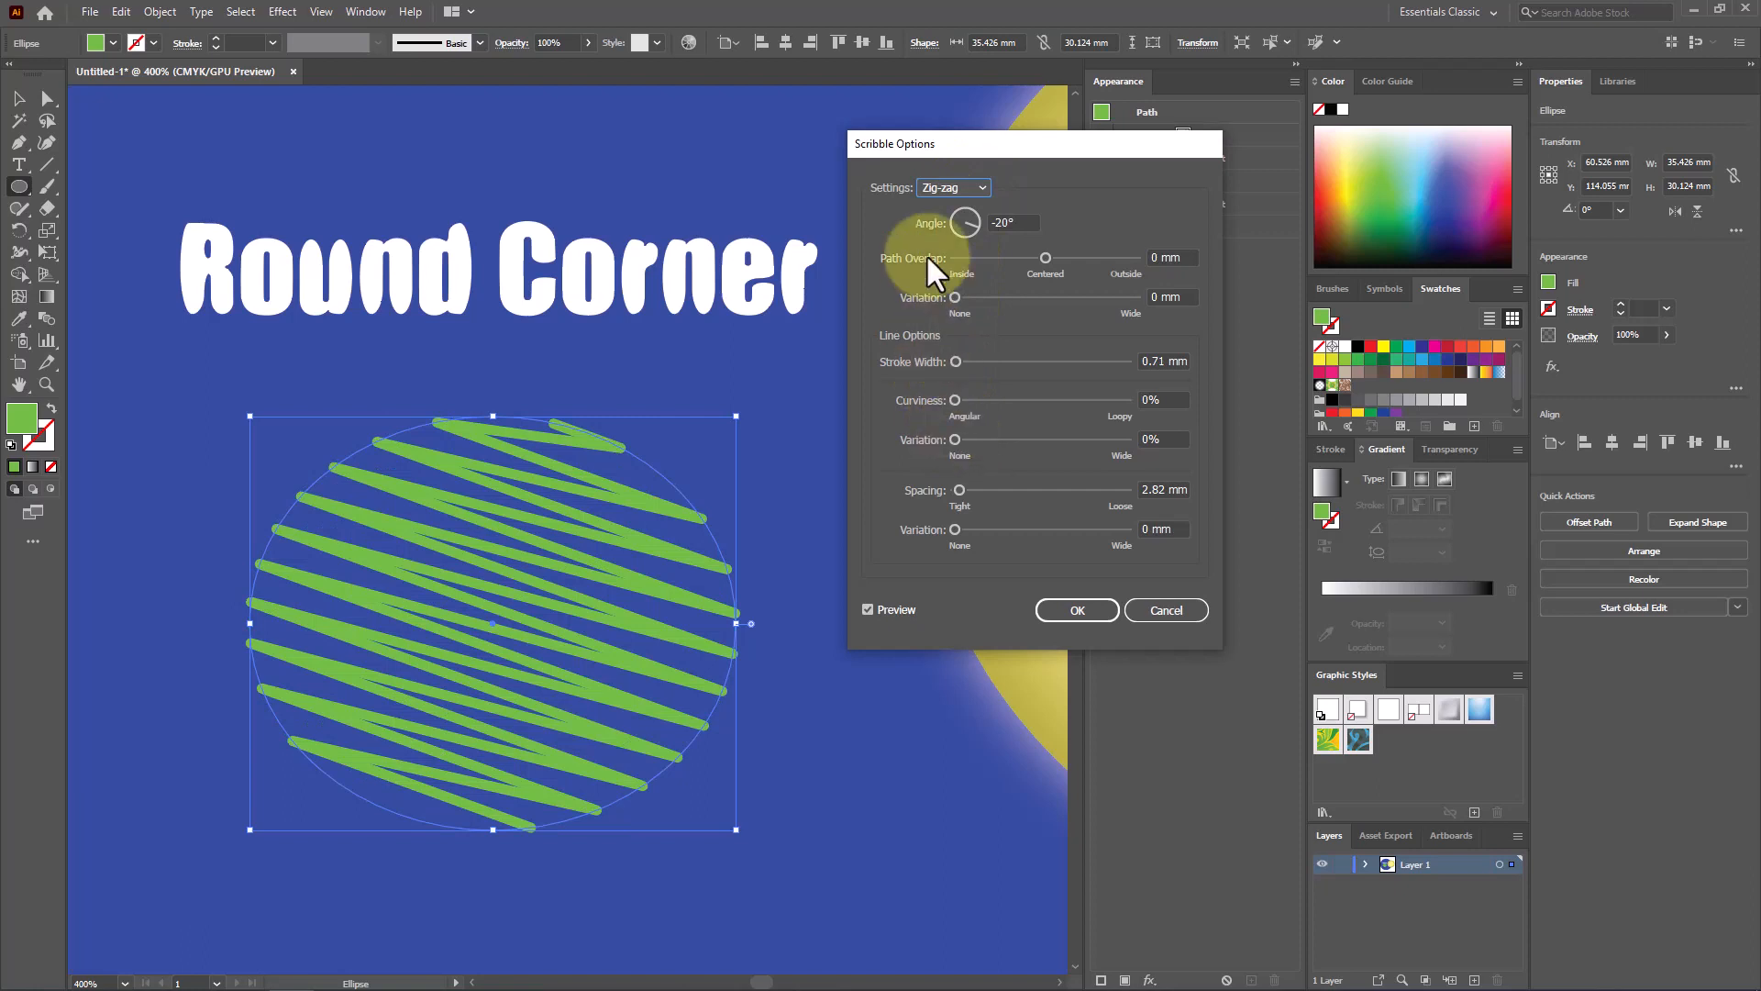
# Choose the Tight Scribble preset and customise it with -5.29 mm path overlap, 6 mm stroke width and 7% curviness
pyautogui.click(942, 183)
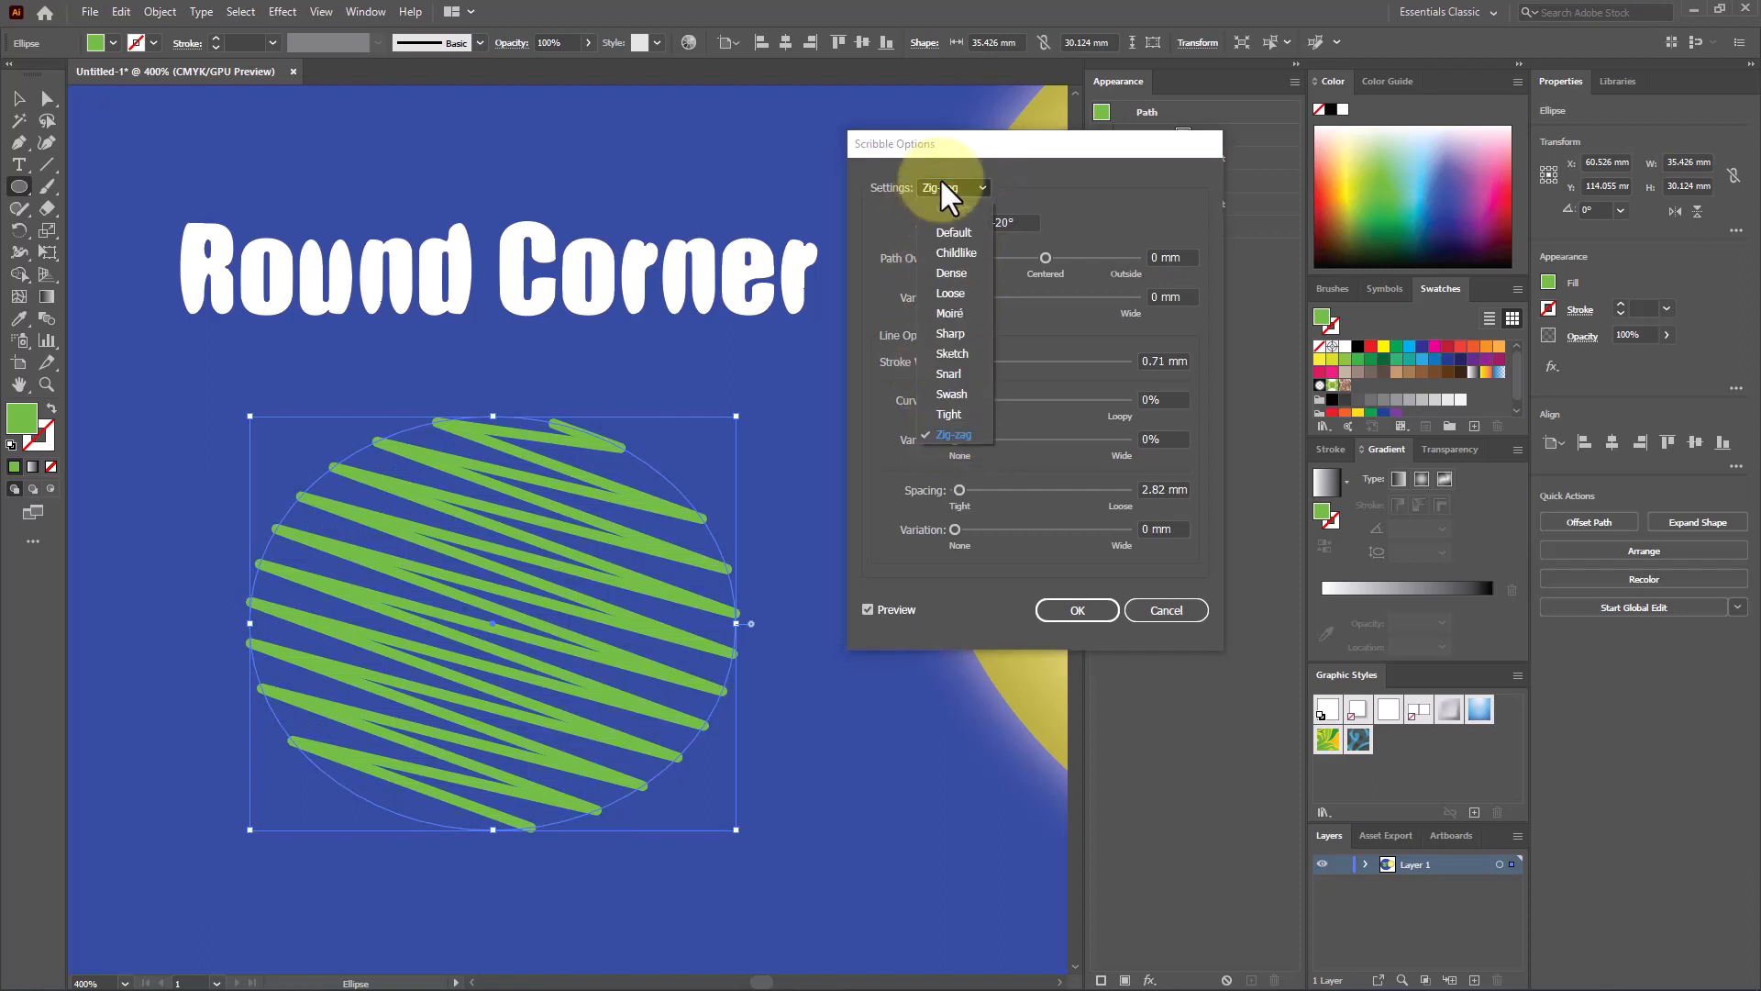
pyautogui.click(960, 409)
pyautogui.moveTo(1043, 257); pyautogui.dragTo(1037, 256)
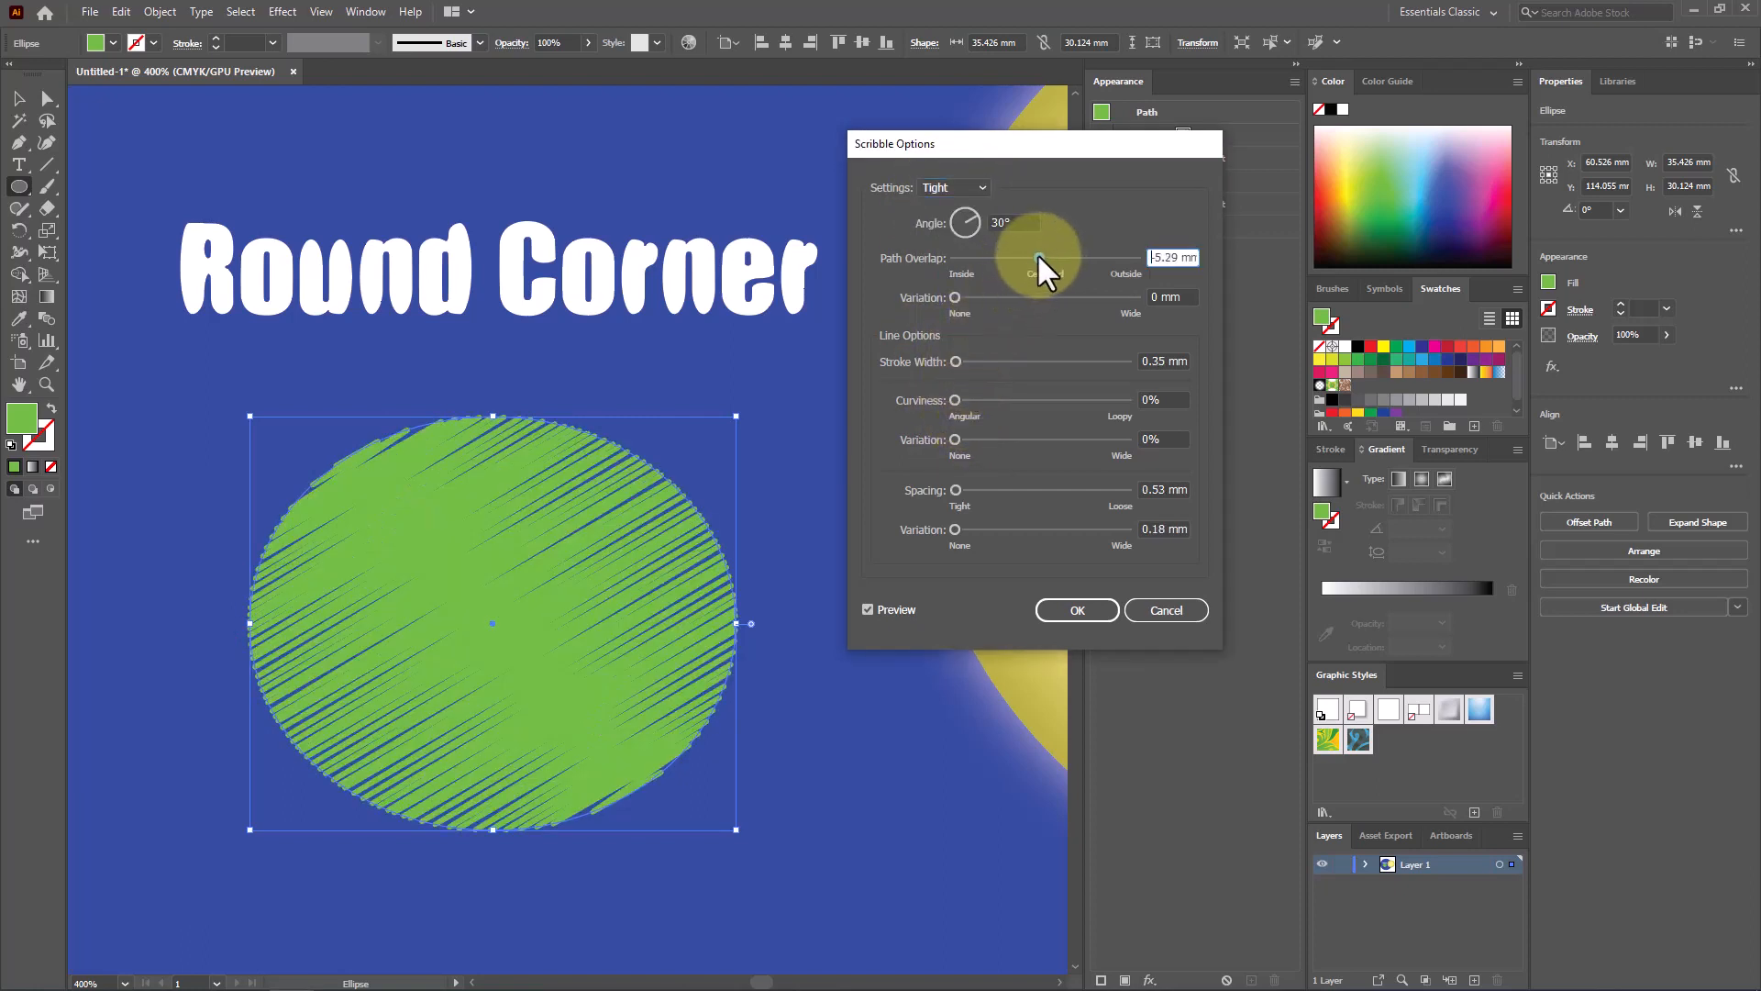
pyautogui.moveTo(965, 361)
pyautogui.mouseDown()
pyautogui.moveTo(957, 399)
pyautogui.moveTo(965, 356)
pyautogui.mouseUp()
pyautogui.click(972, 360)
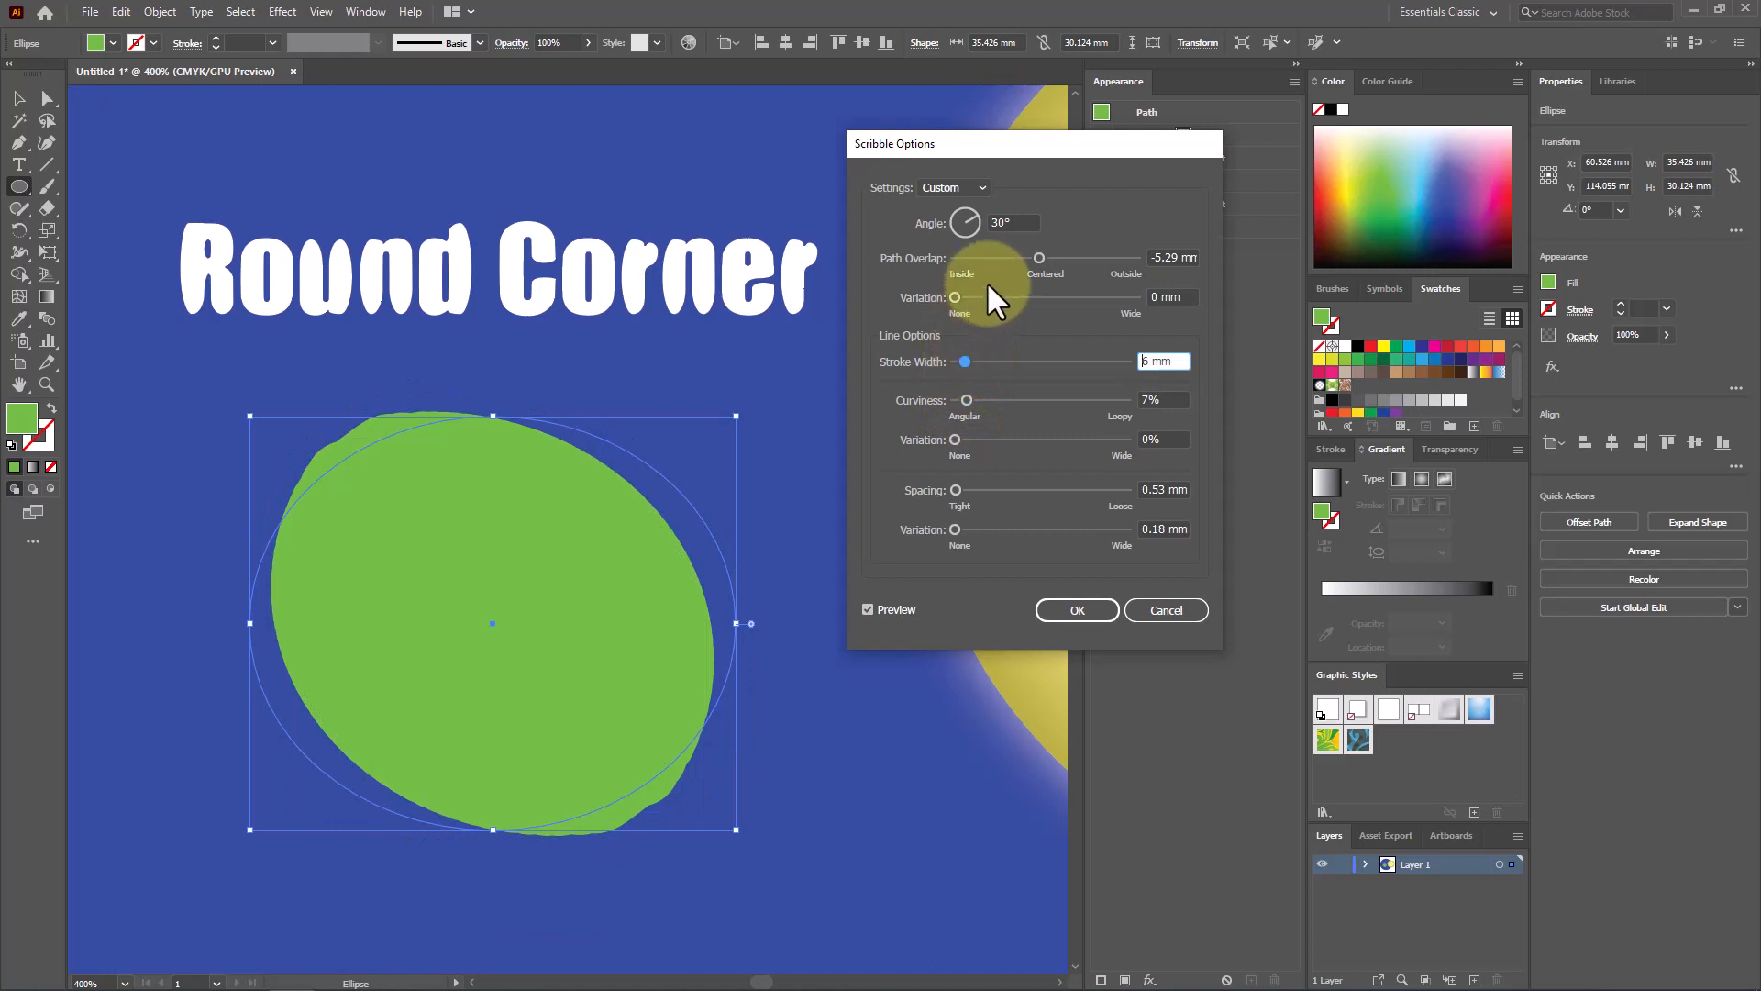
# Try custom Scribble values on the green ellipse: -14.11 mm path overlap, 1.06 mm stroke width, 22% curviness variation and 23.99 mm spacing
pyautogui.moveTo(1031, 256); pyautogui.dragTo(1026, 256)
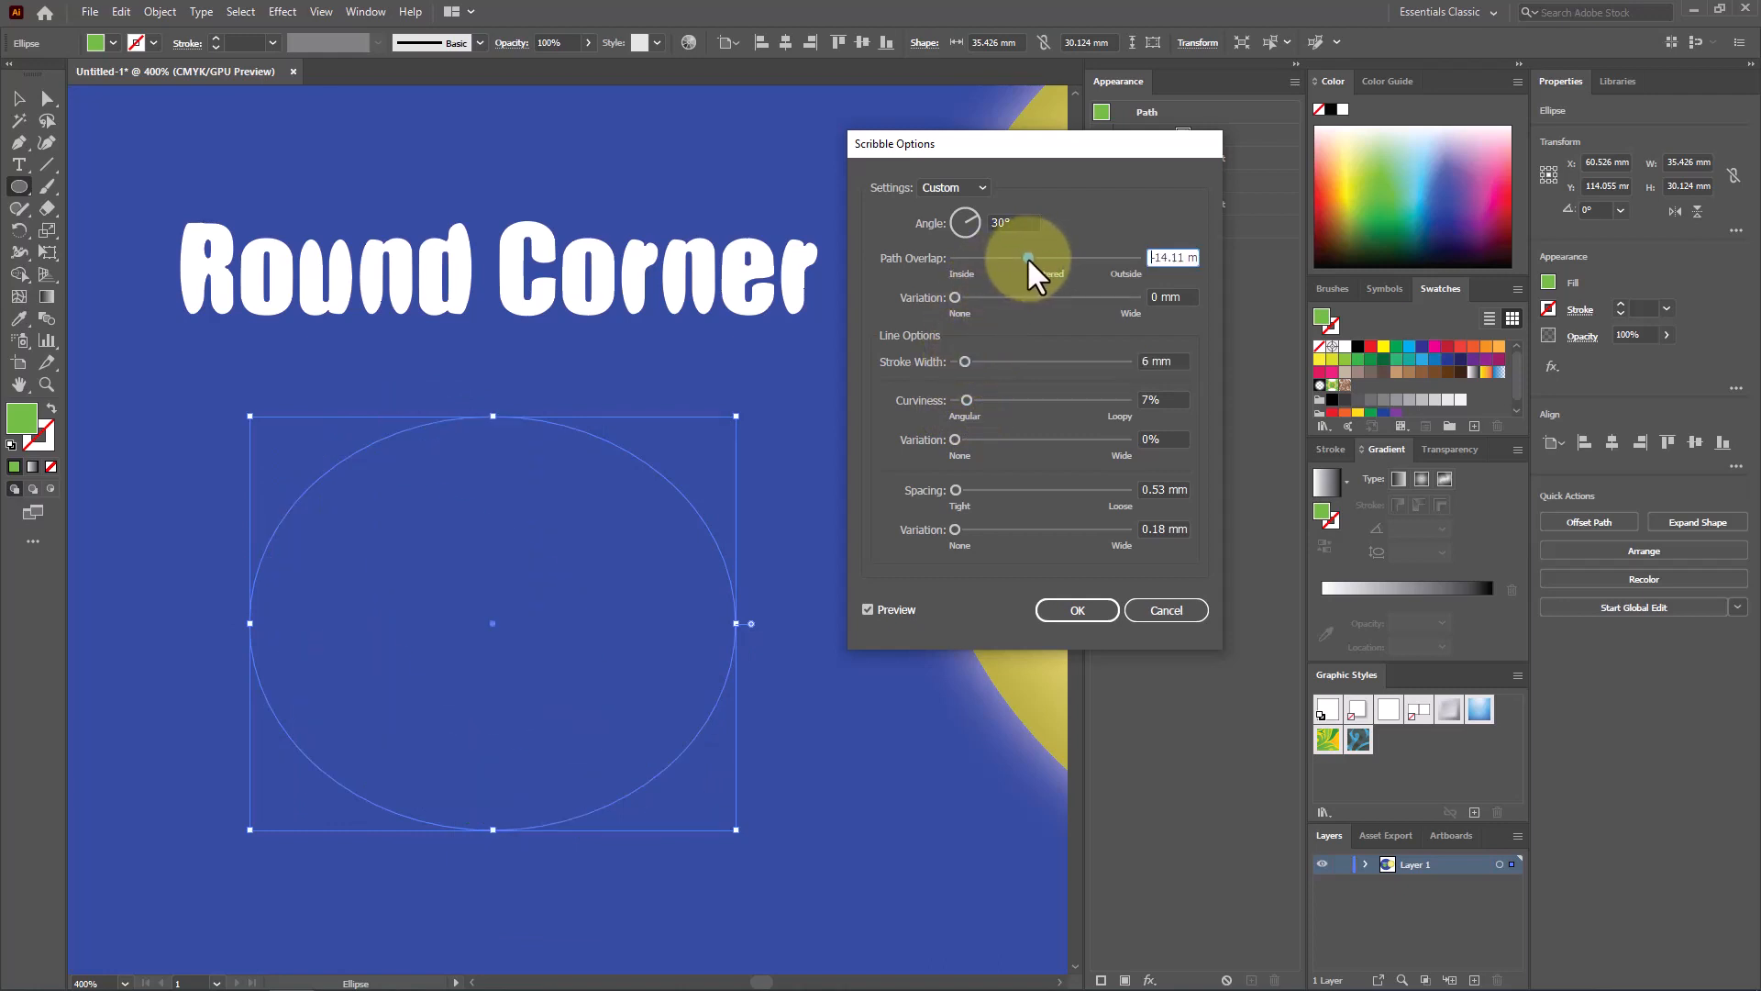
pyautogui.moveTo(957, 367); pyautogui.dragTo(960, 363)
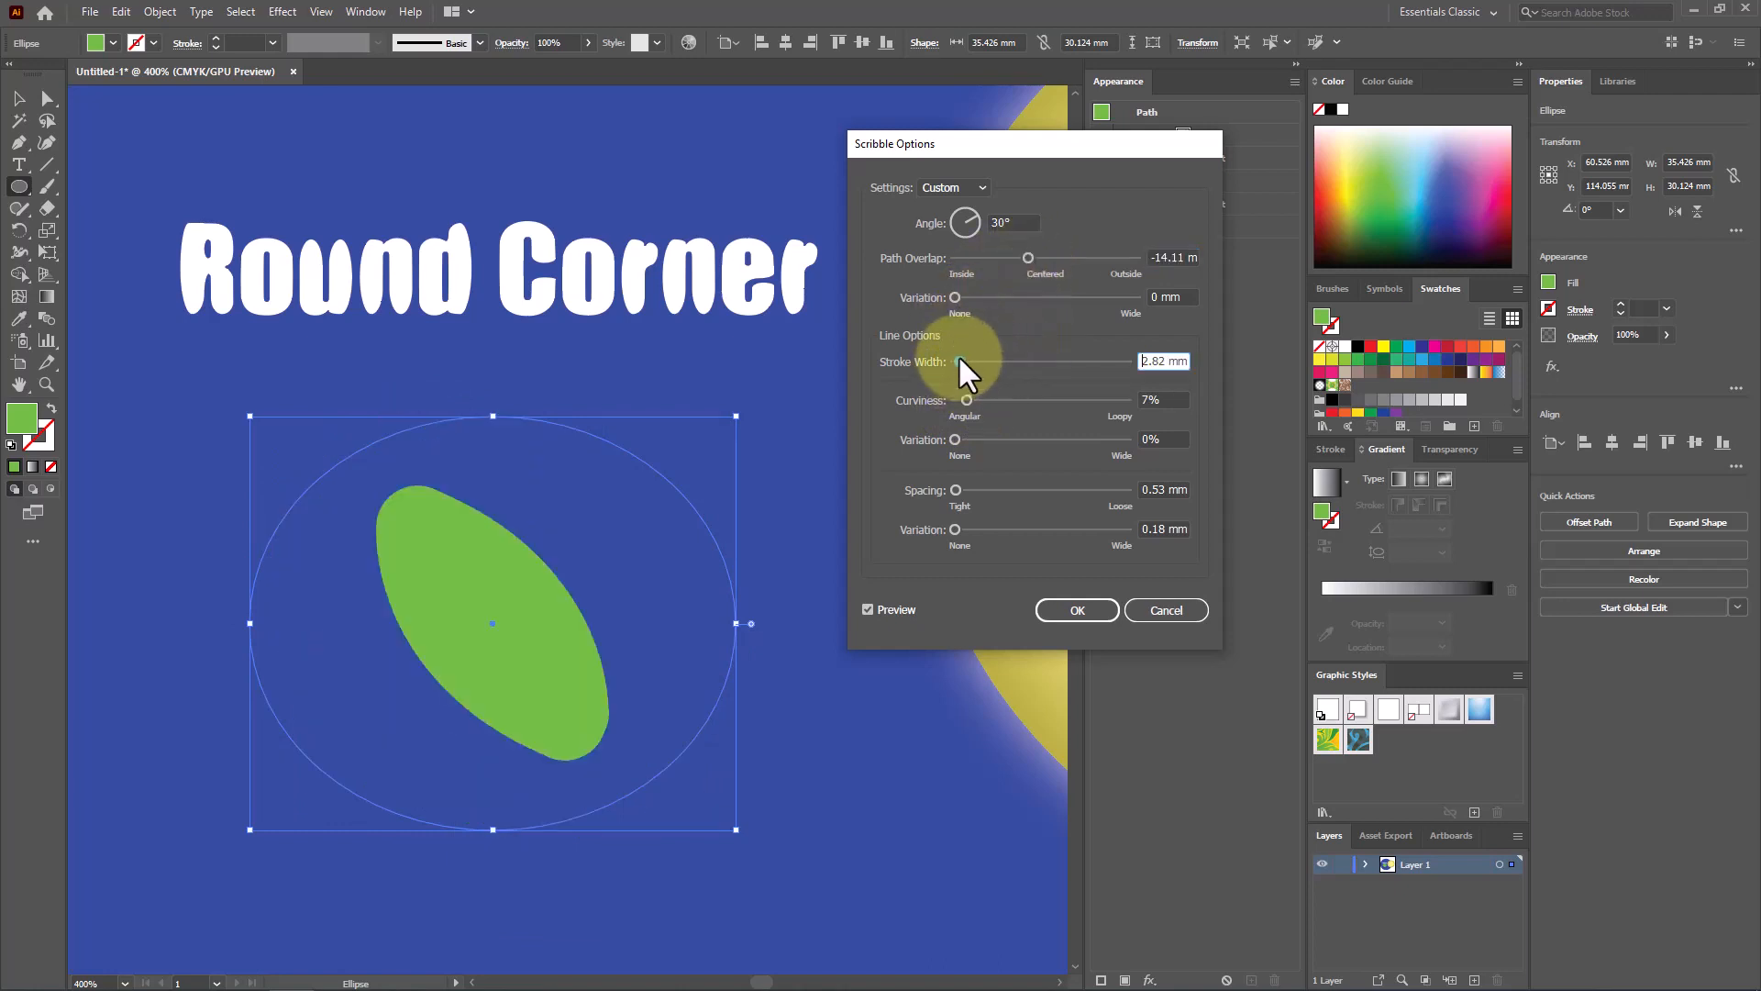
pyautogui.click(991, 440)
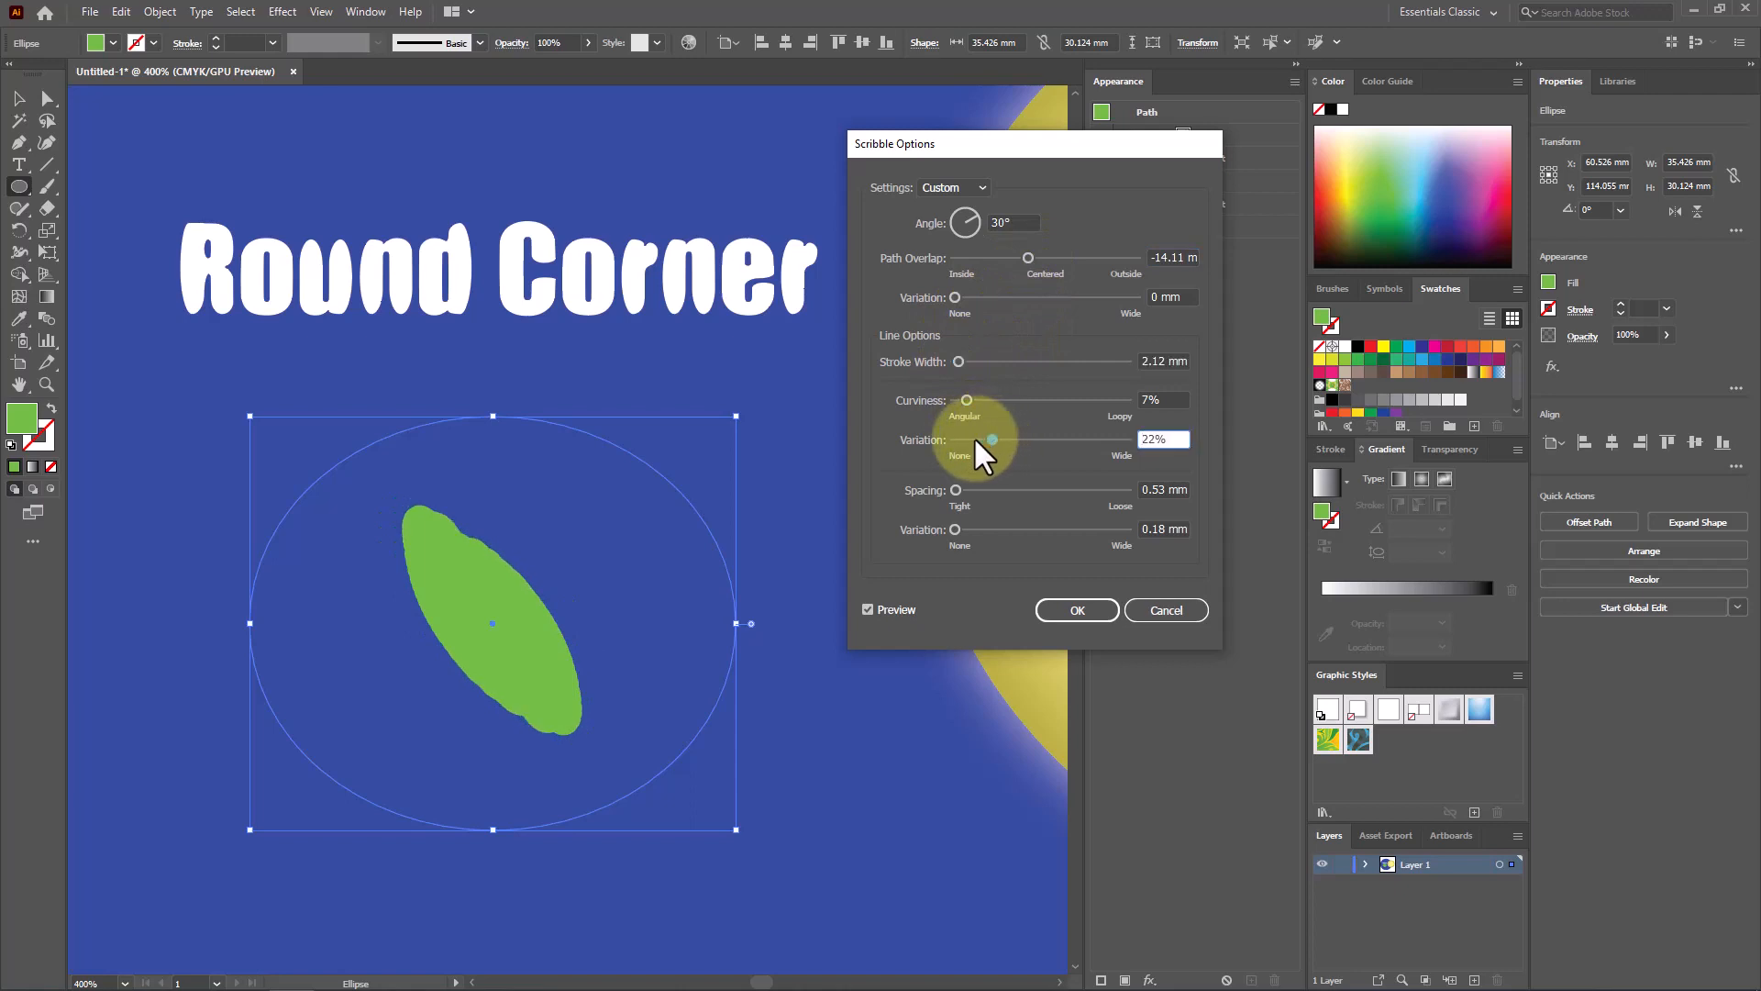
pyautogui.click(956, 361)
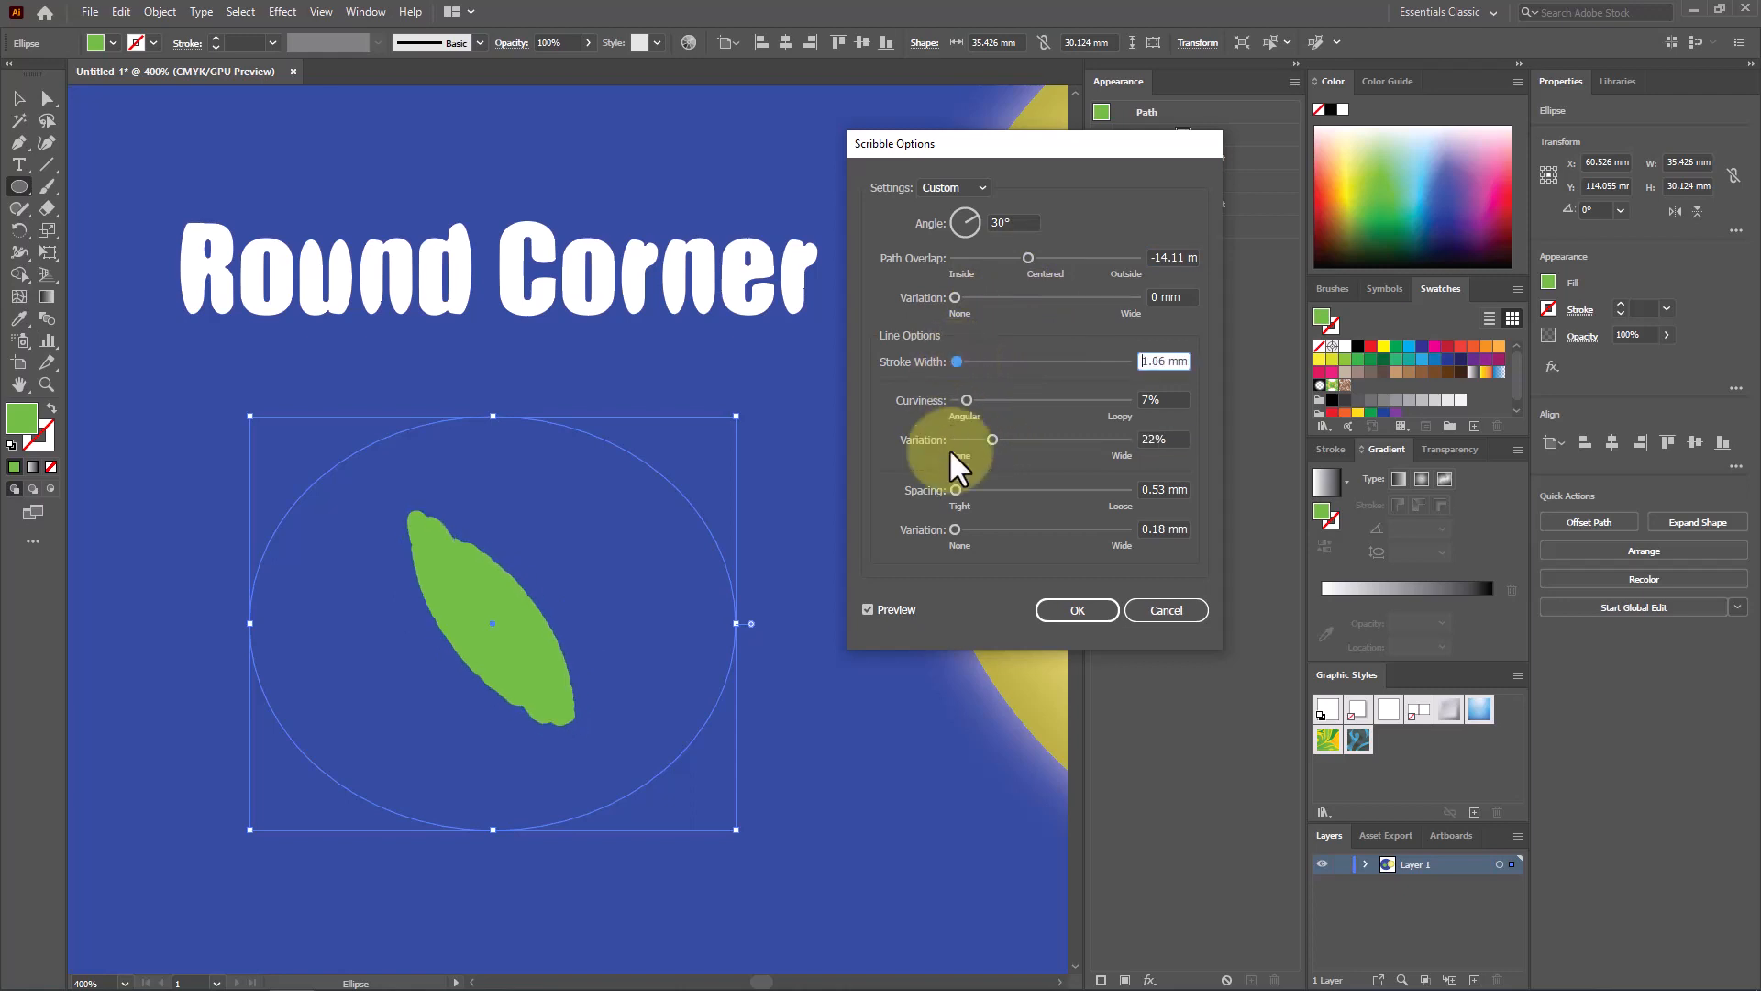
pyautogui.moveTo(956, 490); pyautogui.dragTo(995, 490)
# Preview the Sharp Scribble preset, then switch to the Default preset and apply the effect to the green ellipse
pyautogui.click(943, 189)
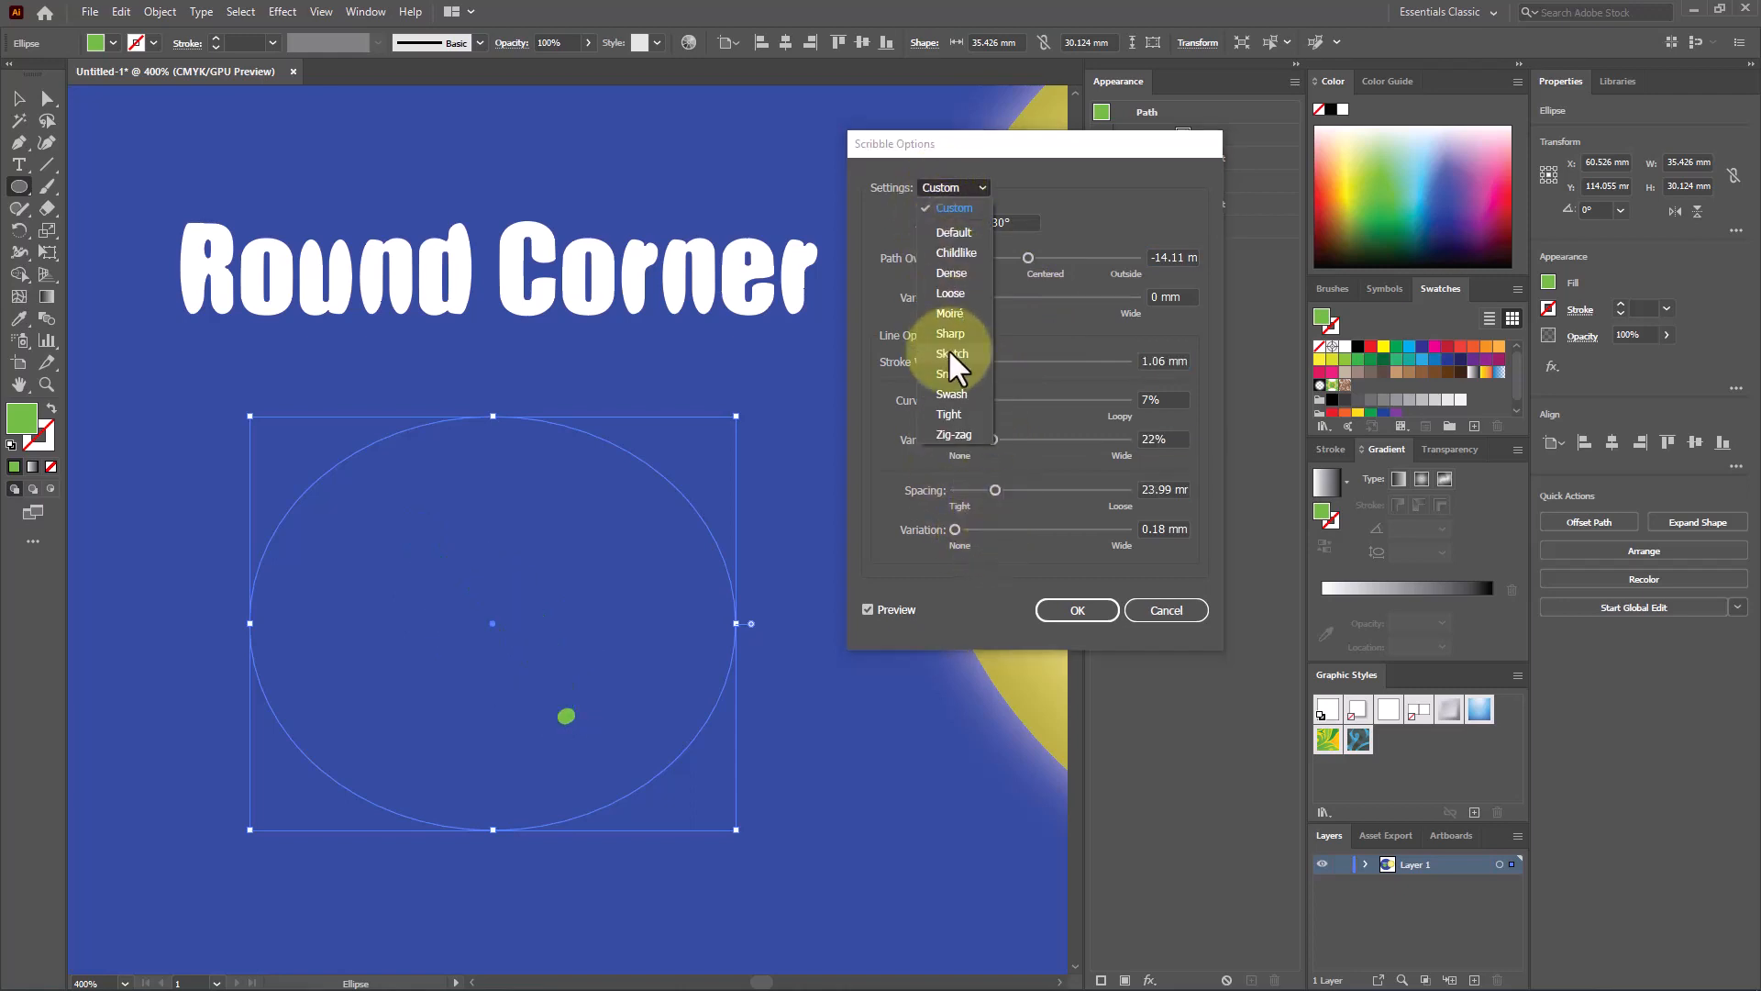
pyautogui.click(952, 332)
pyautogui.click(954, 192)
pyautogui.click(954, 232)
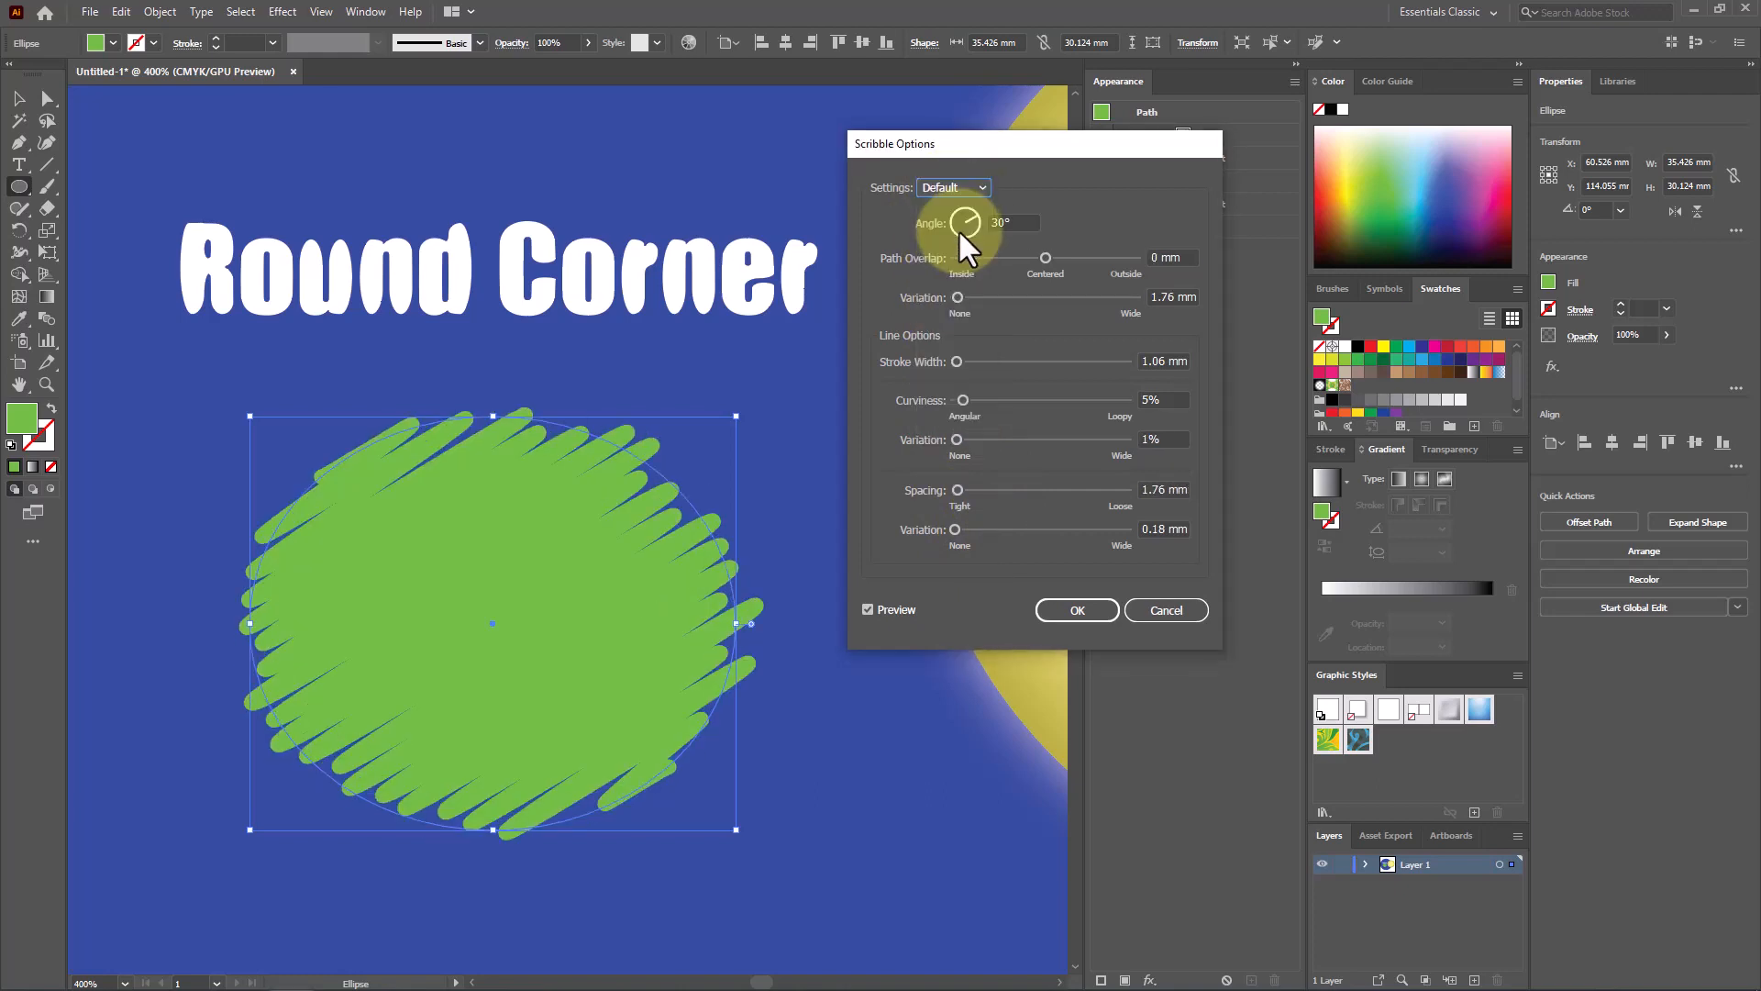
pyautogui.click(1088, 608)
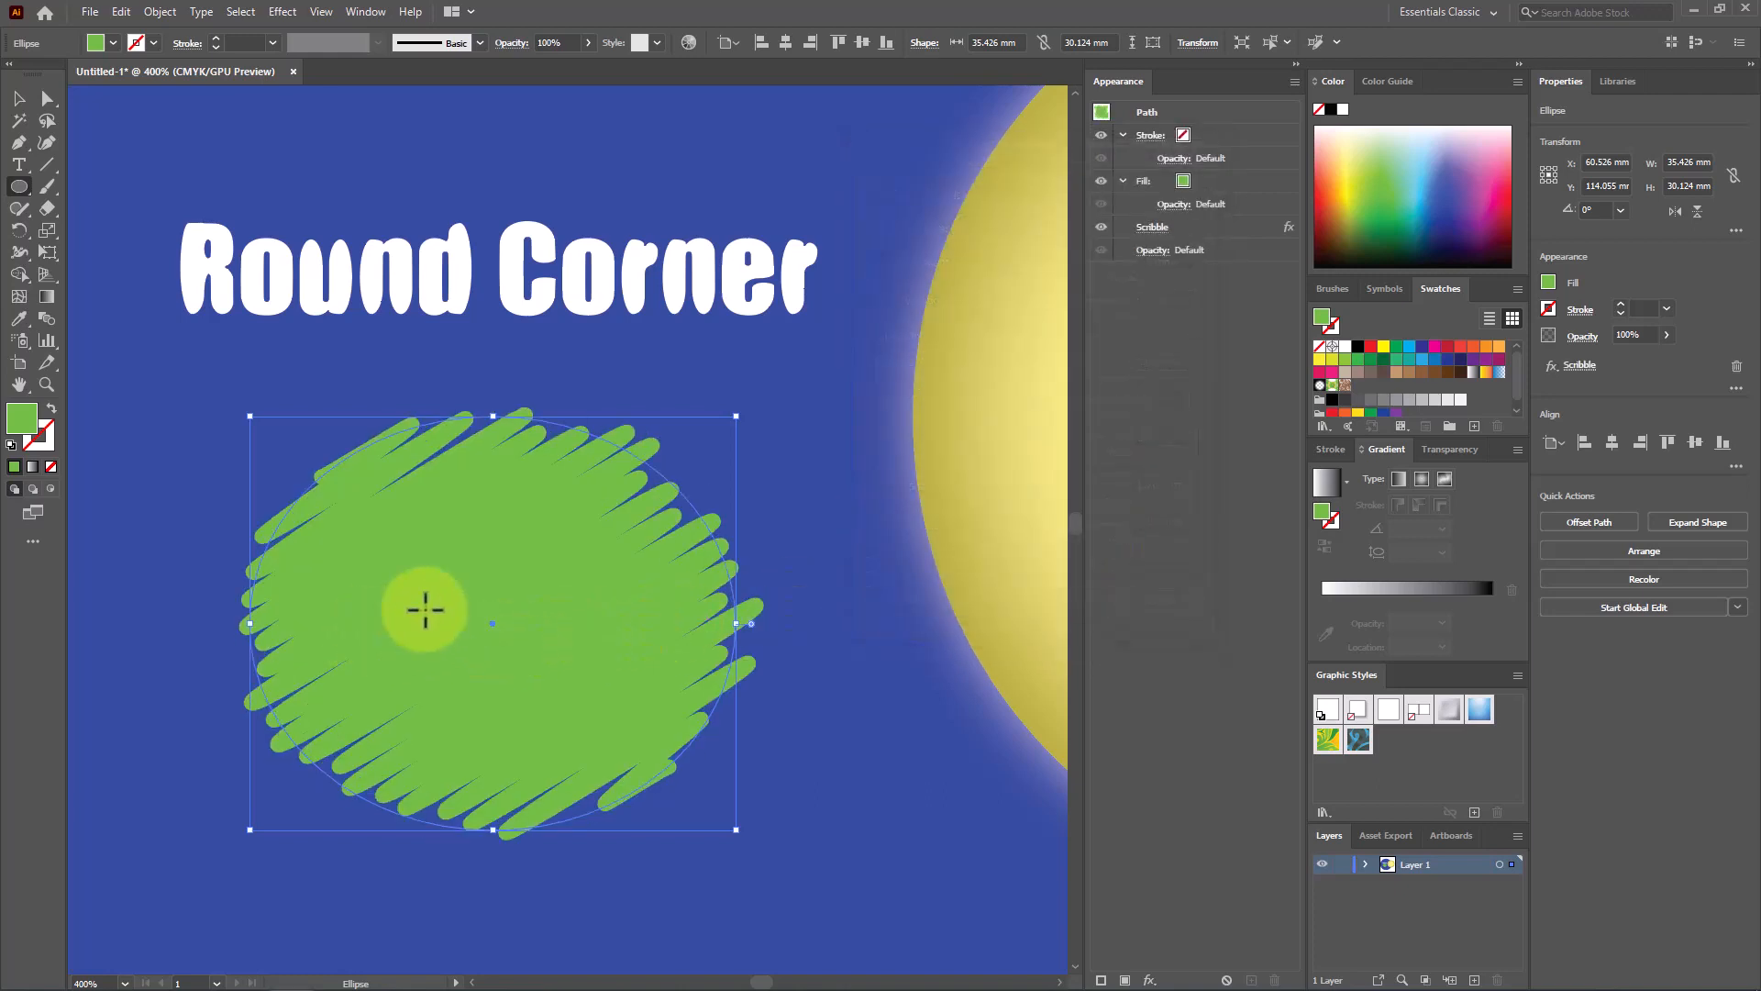
# Select all artwork, including the text, the Scribble ellipse and the glowing shapes, and delete it
pyautogui.click(19, 98)
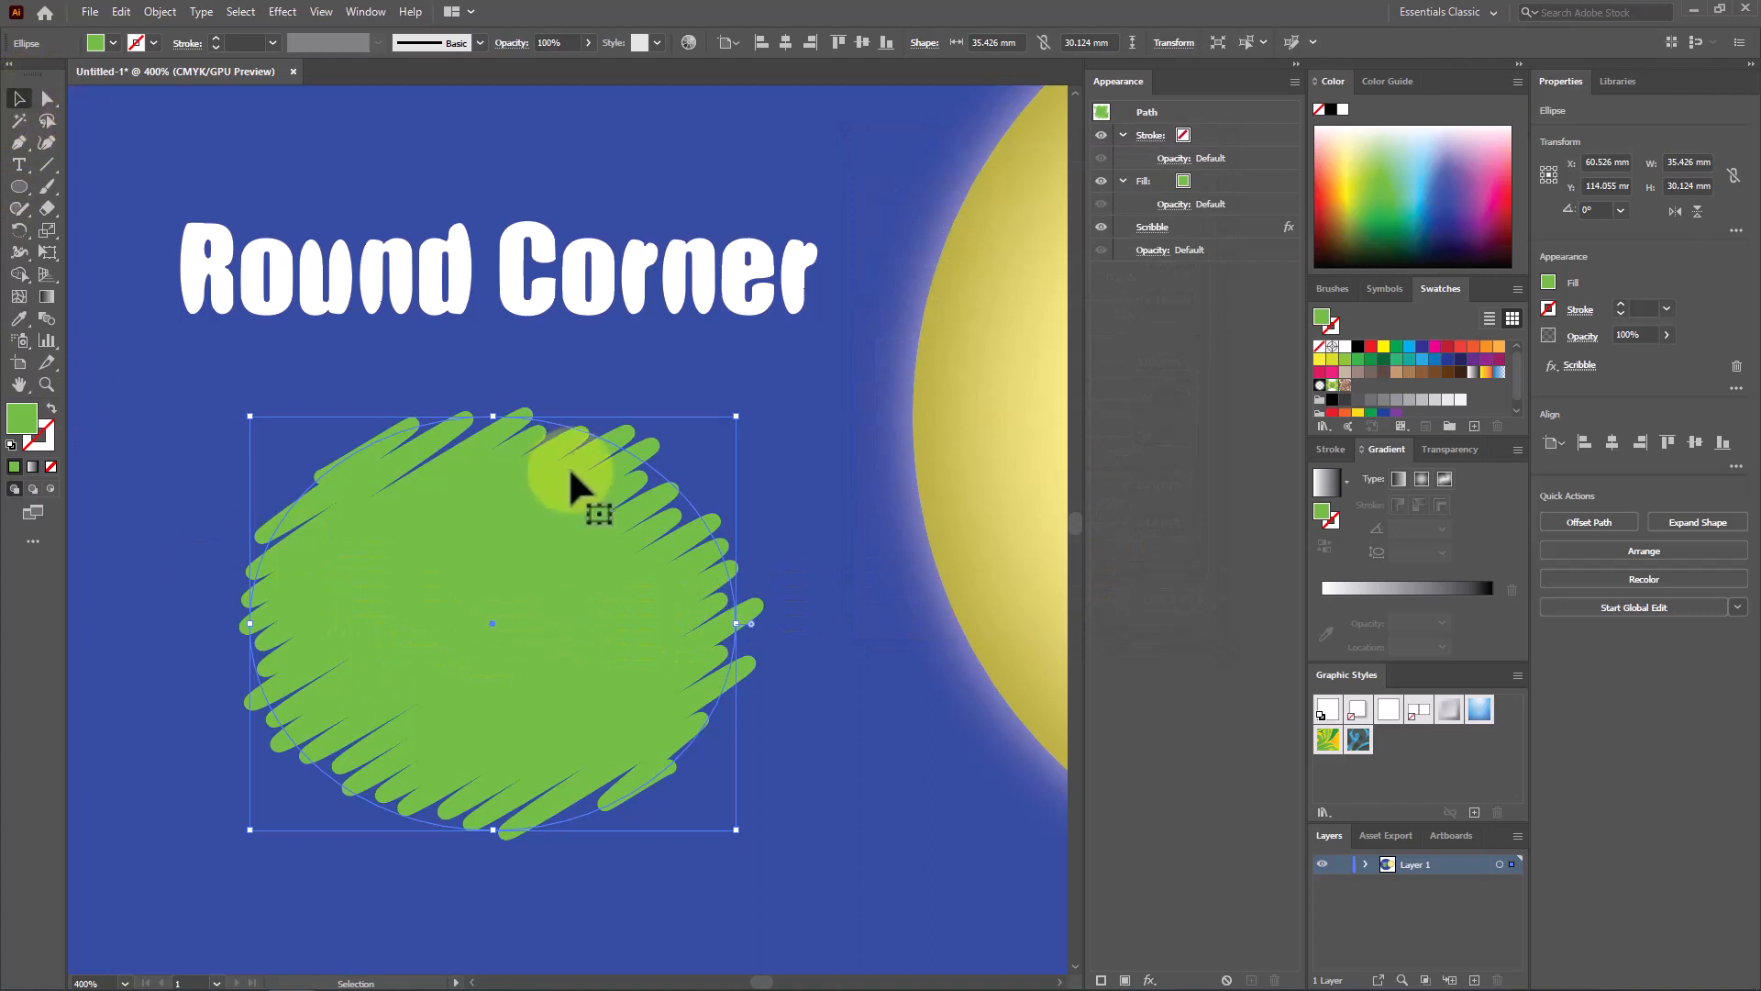
pyautogui.scroll(2, 587, 477)
pyautogui.scroll(5, 550, 464)
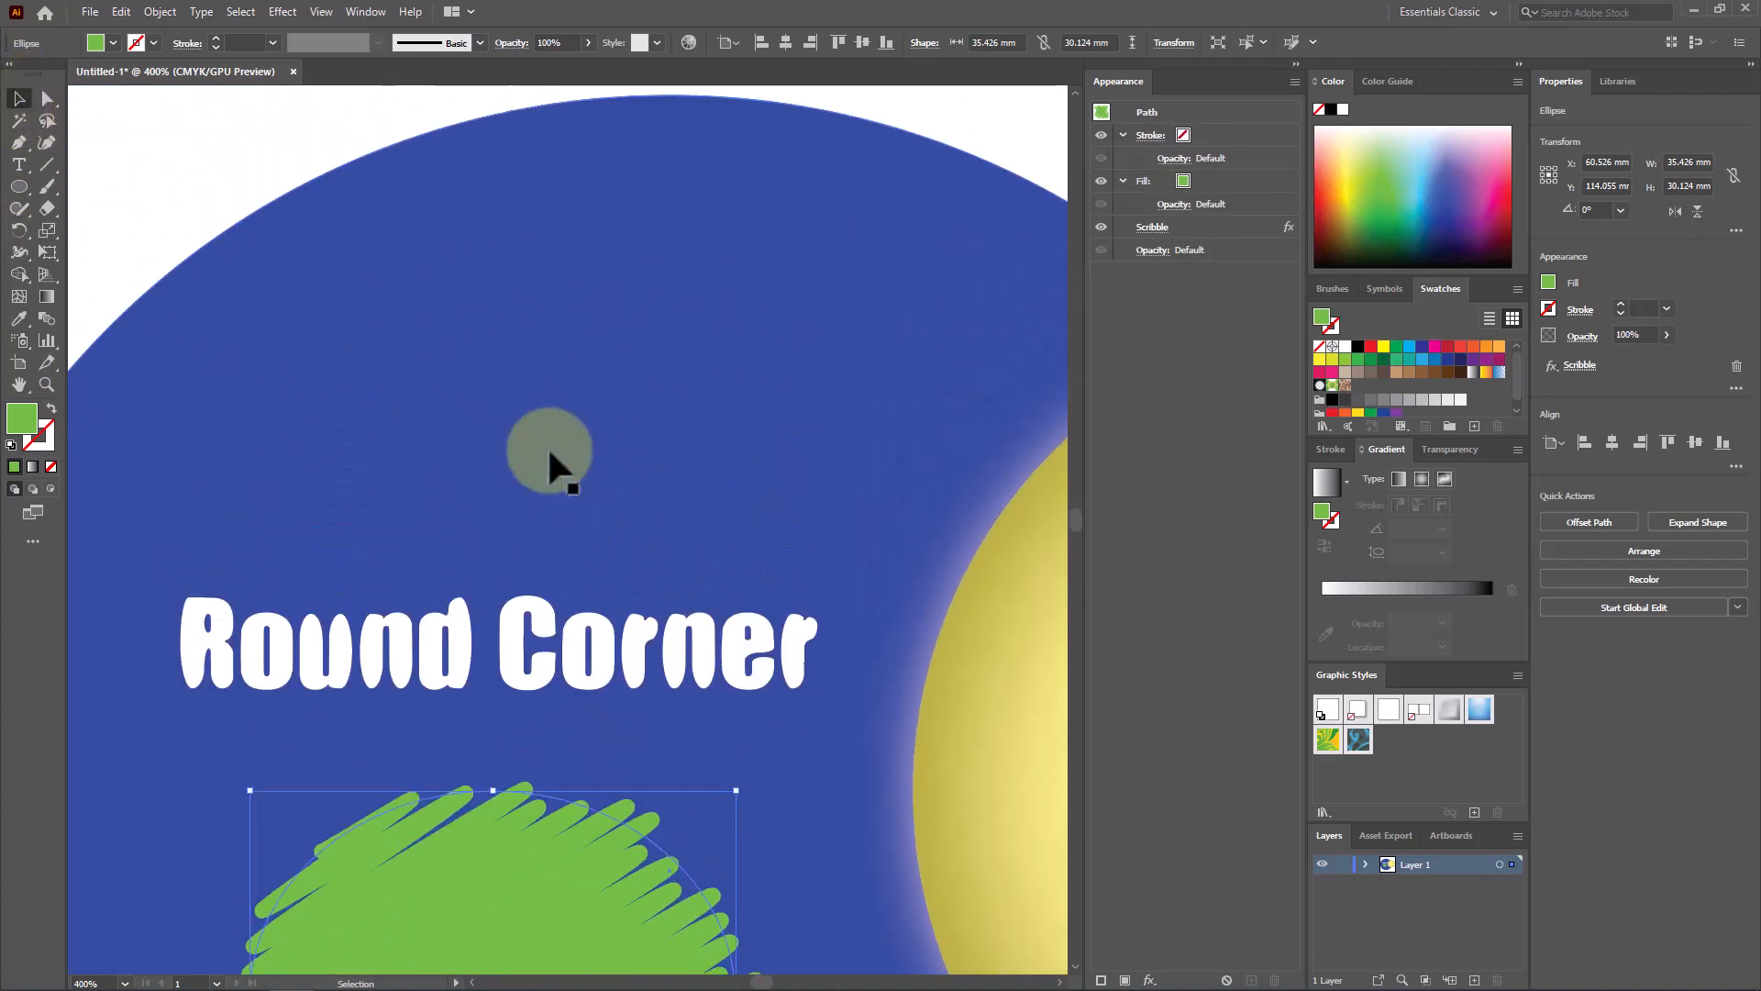
pyautogui.hotkey('ctrl', 'a')
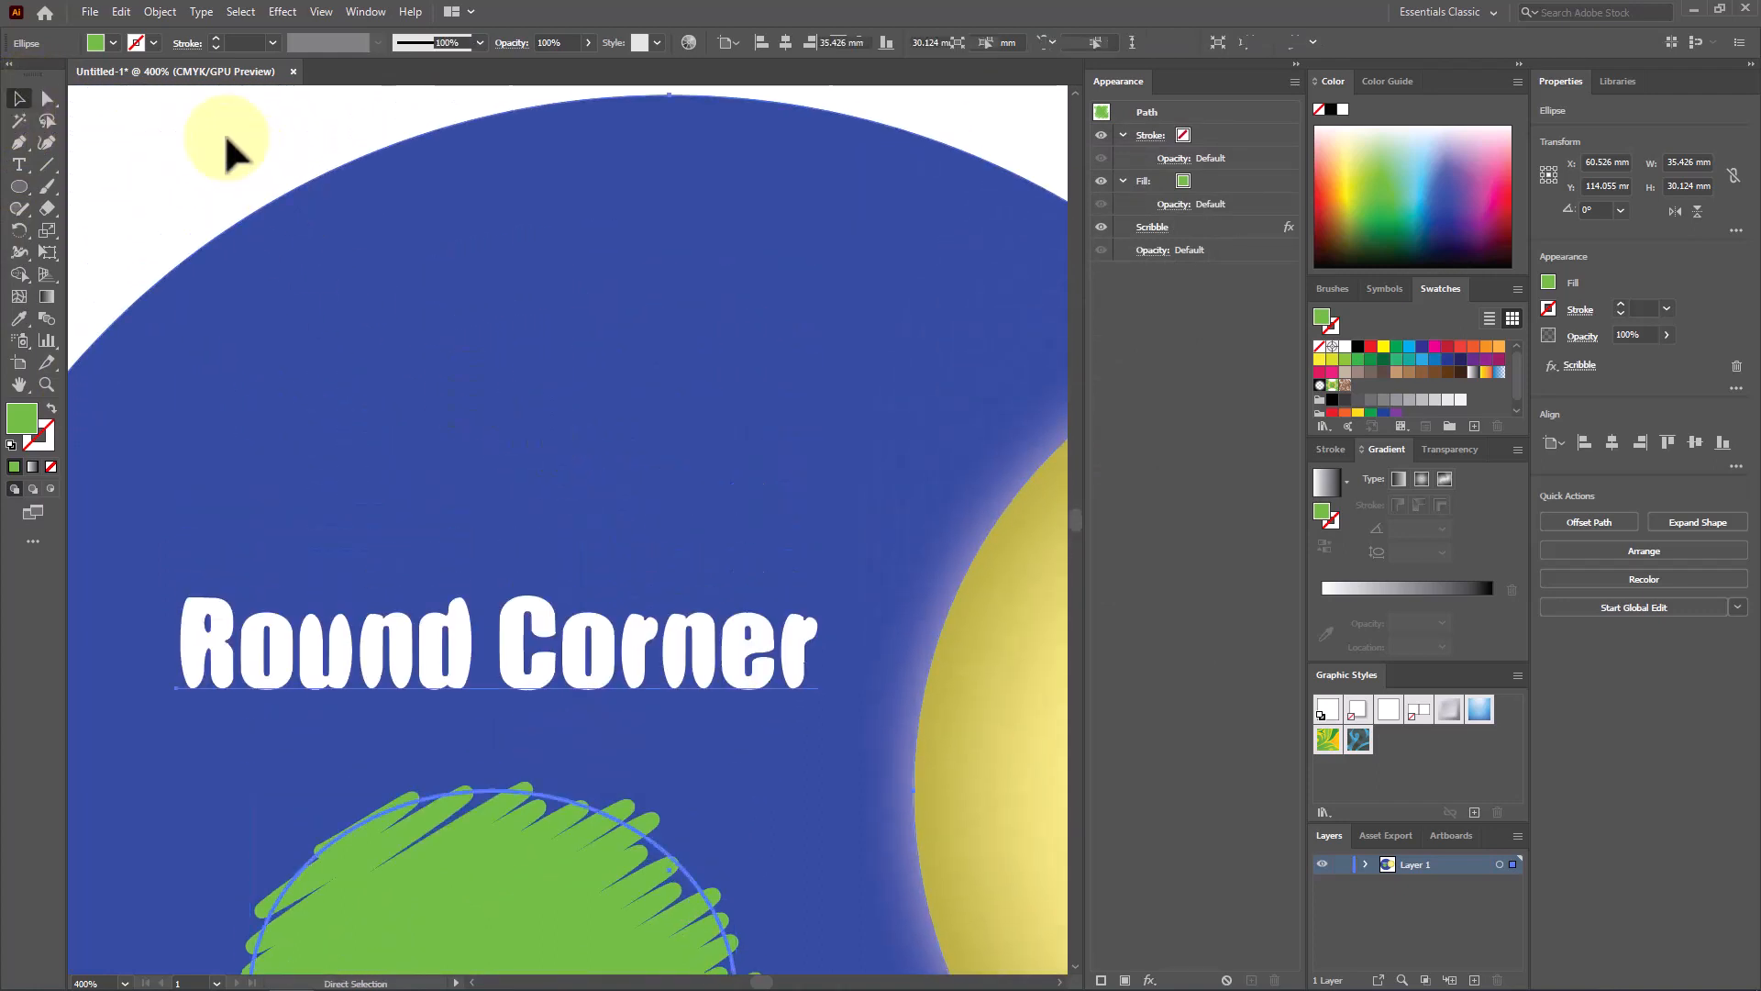
pyautogui.press('Delete')
# Draw a rectangle about 37.2 by 32.7 mm on the empty artboard and fill it with yellow
pyautogui.click(275, 13)
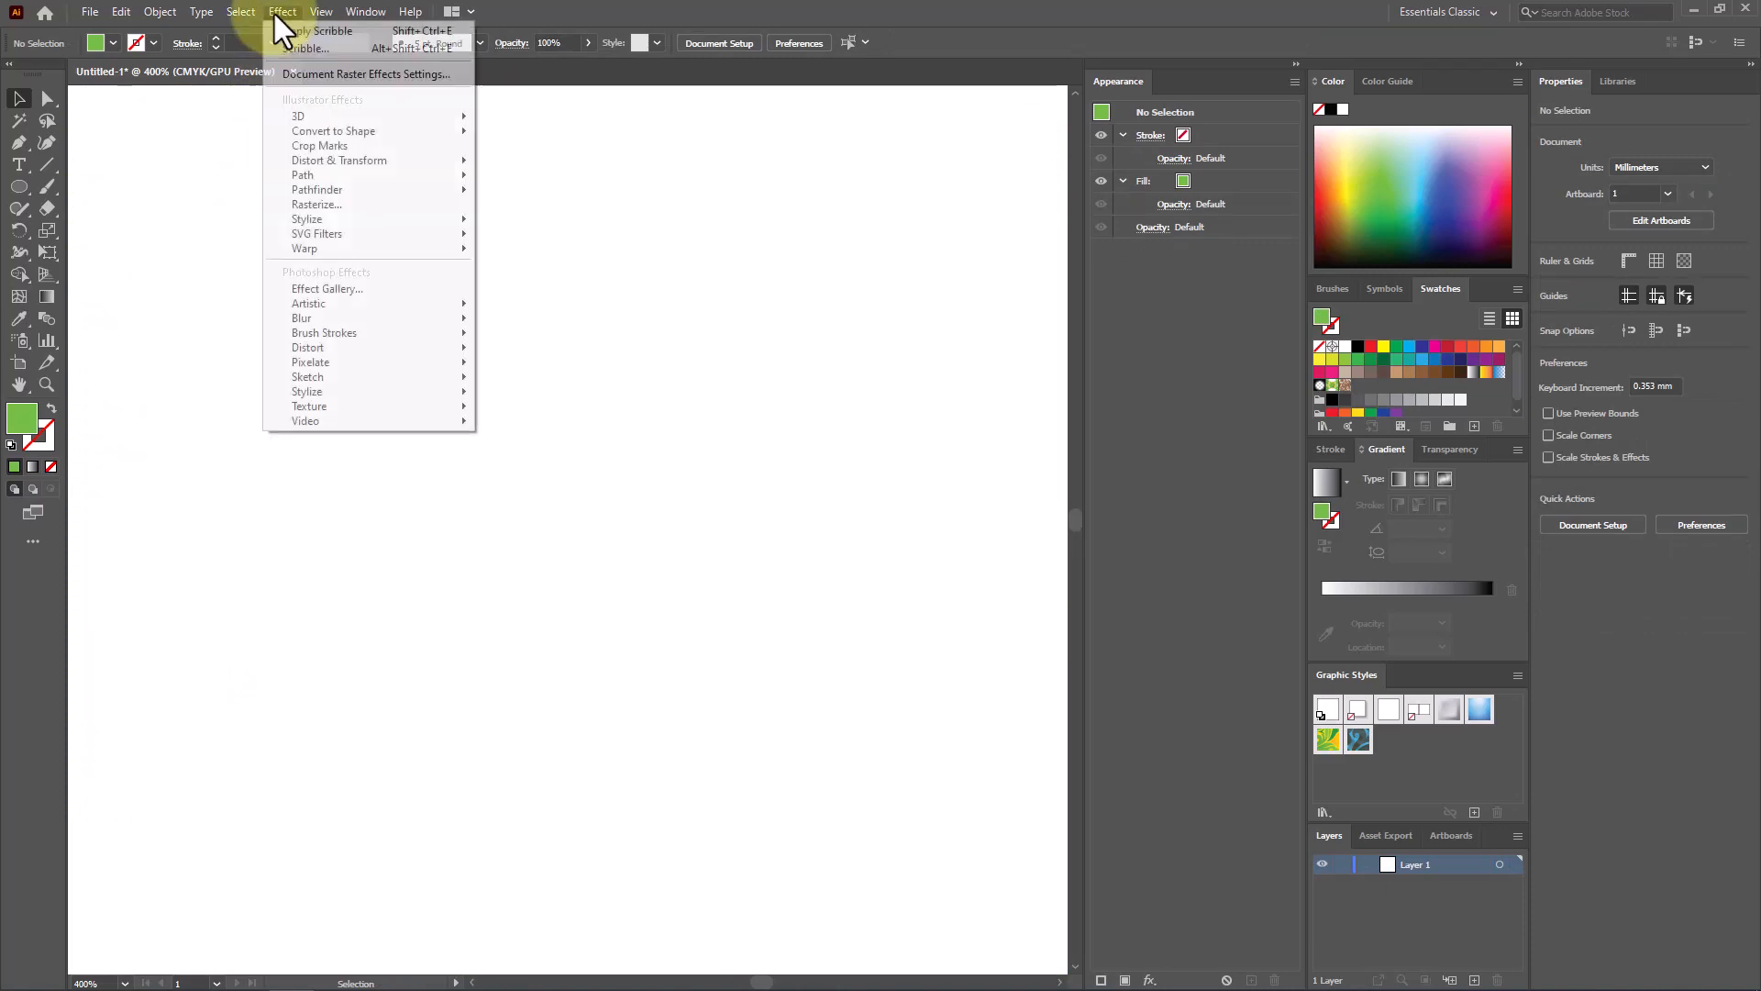
pyautogui.moveTo(440, 163)
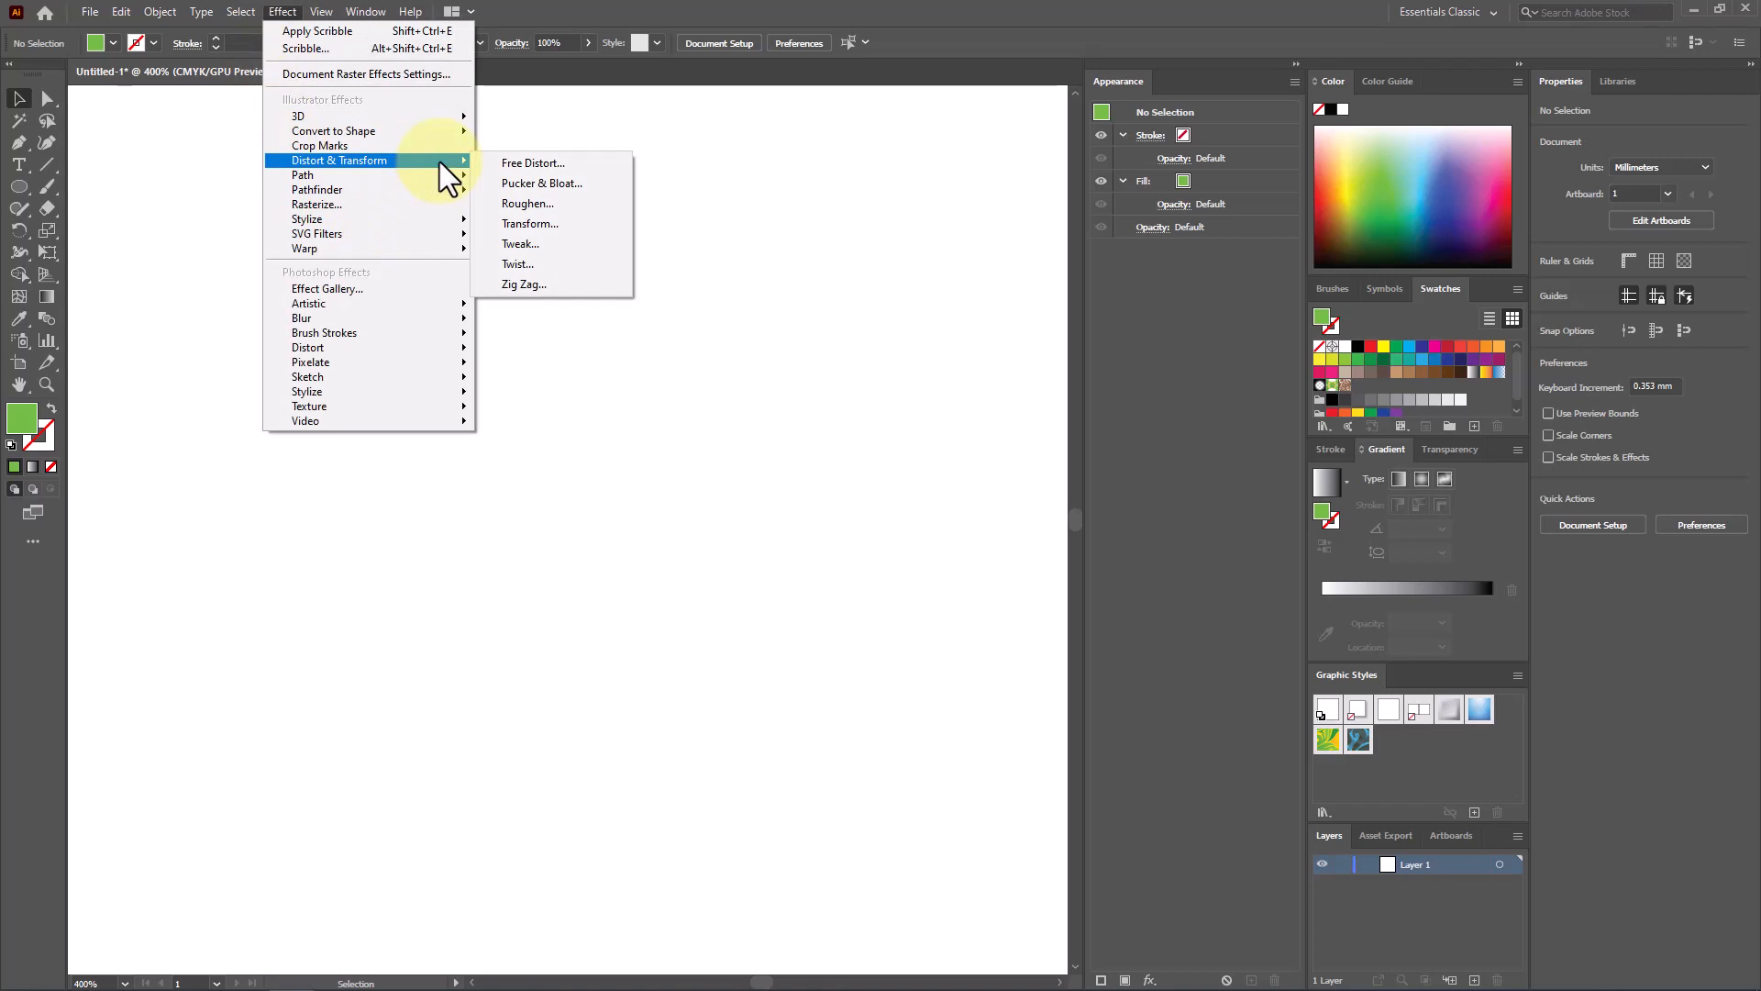
pyautogui.moveTo(19, 186); pyautogui.dragTo(113, 193)
pyautogui.moveTo(422, 250); pyautogui.dragTo(932, 699)
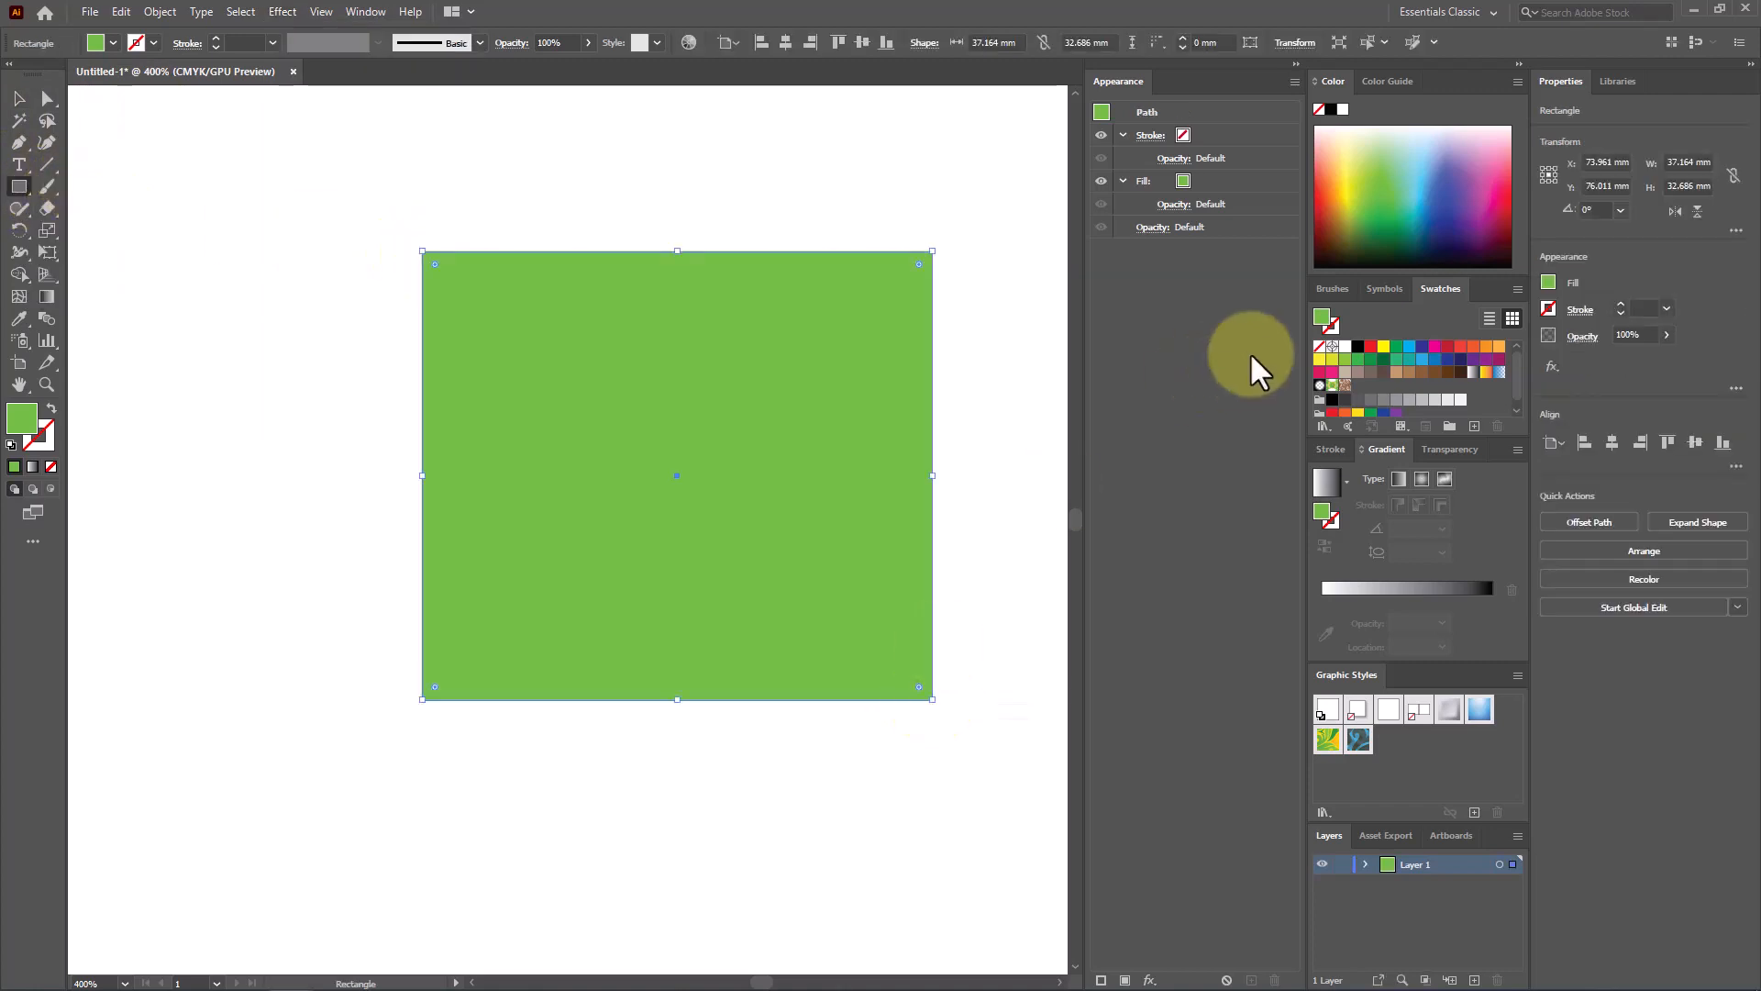
pyautogui.click(1382, 346)
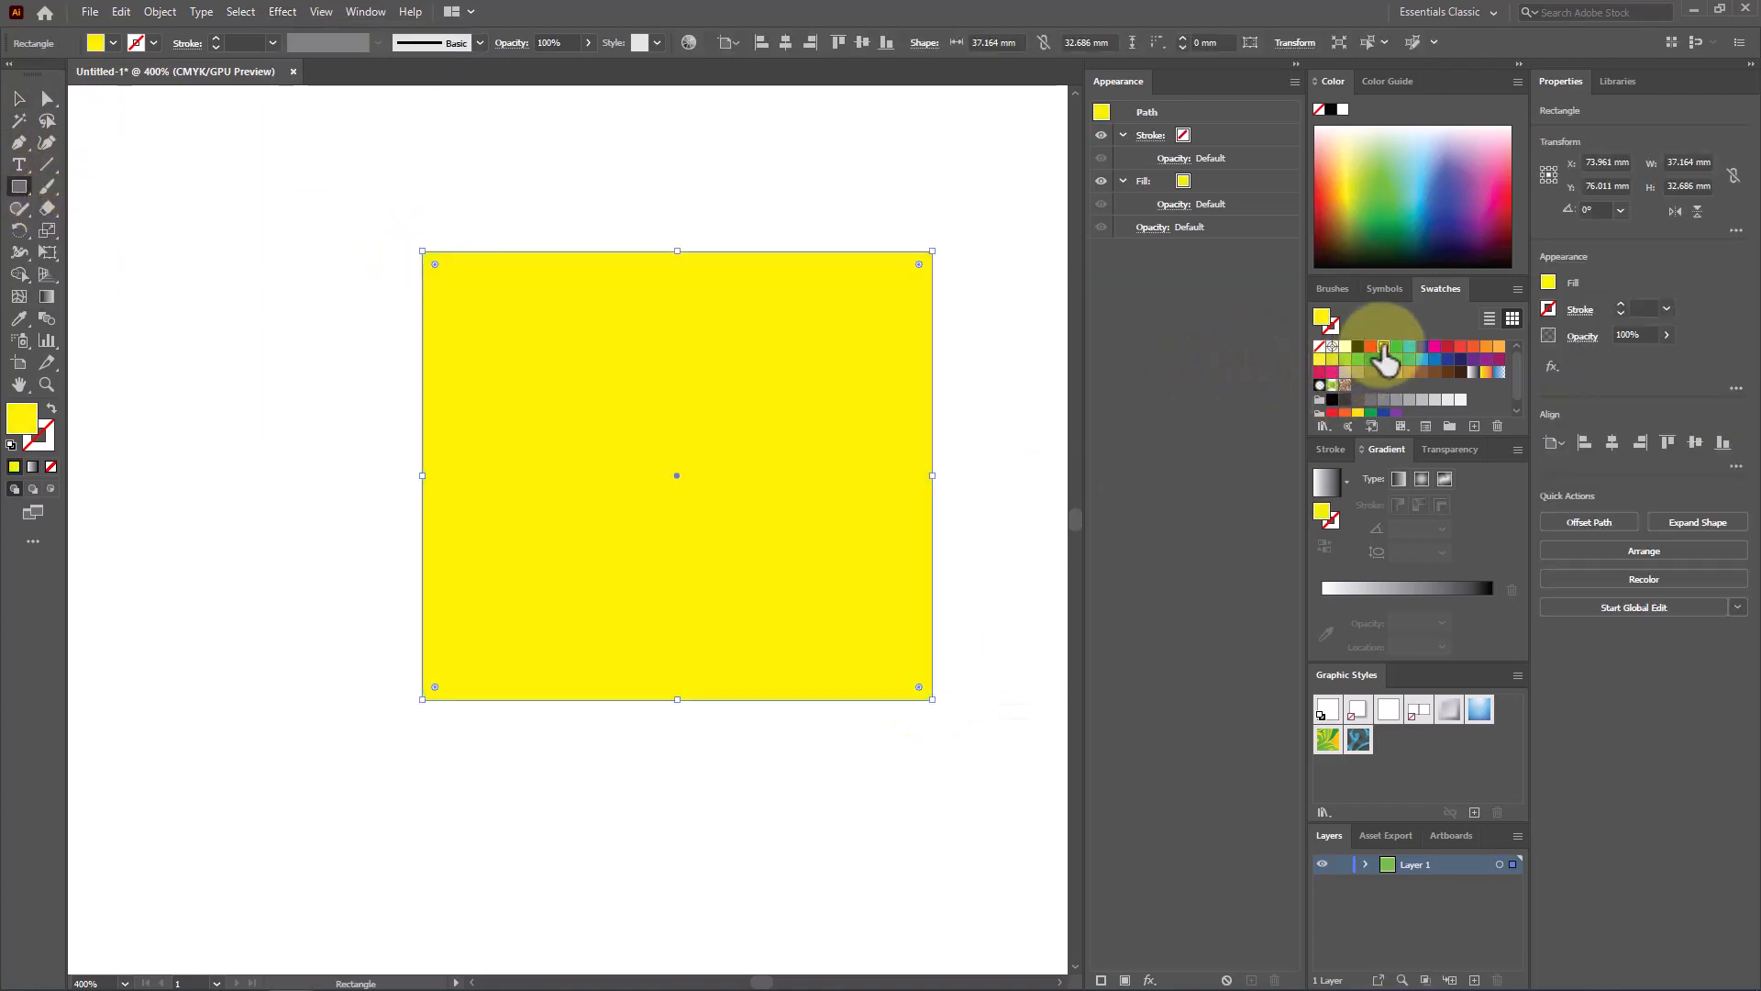
# Apply the Free Distort effect to the yellow rectangle, pulling its upper-left corner diagonally inward towards the lower-right corner
pyautogui.click(284, 13)
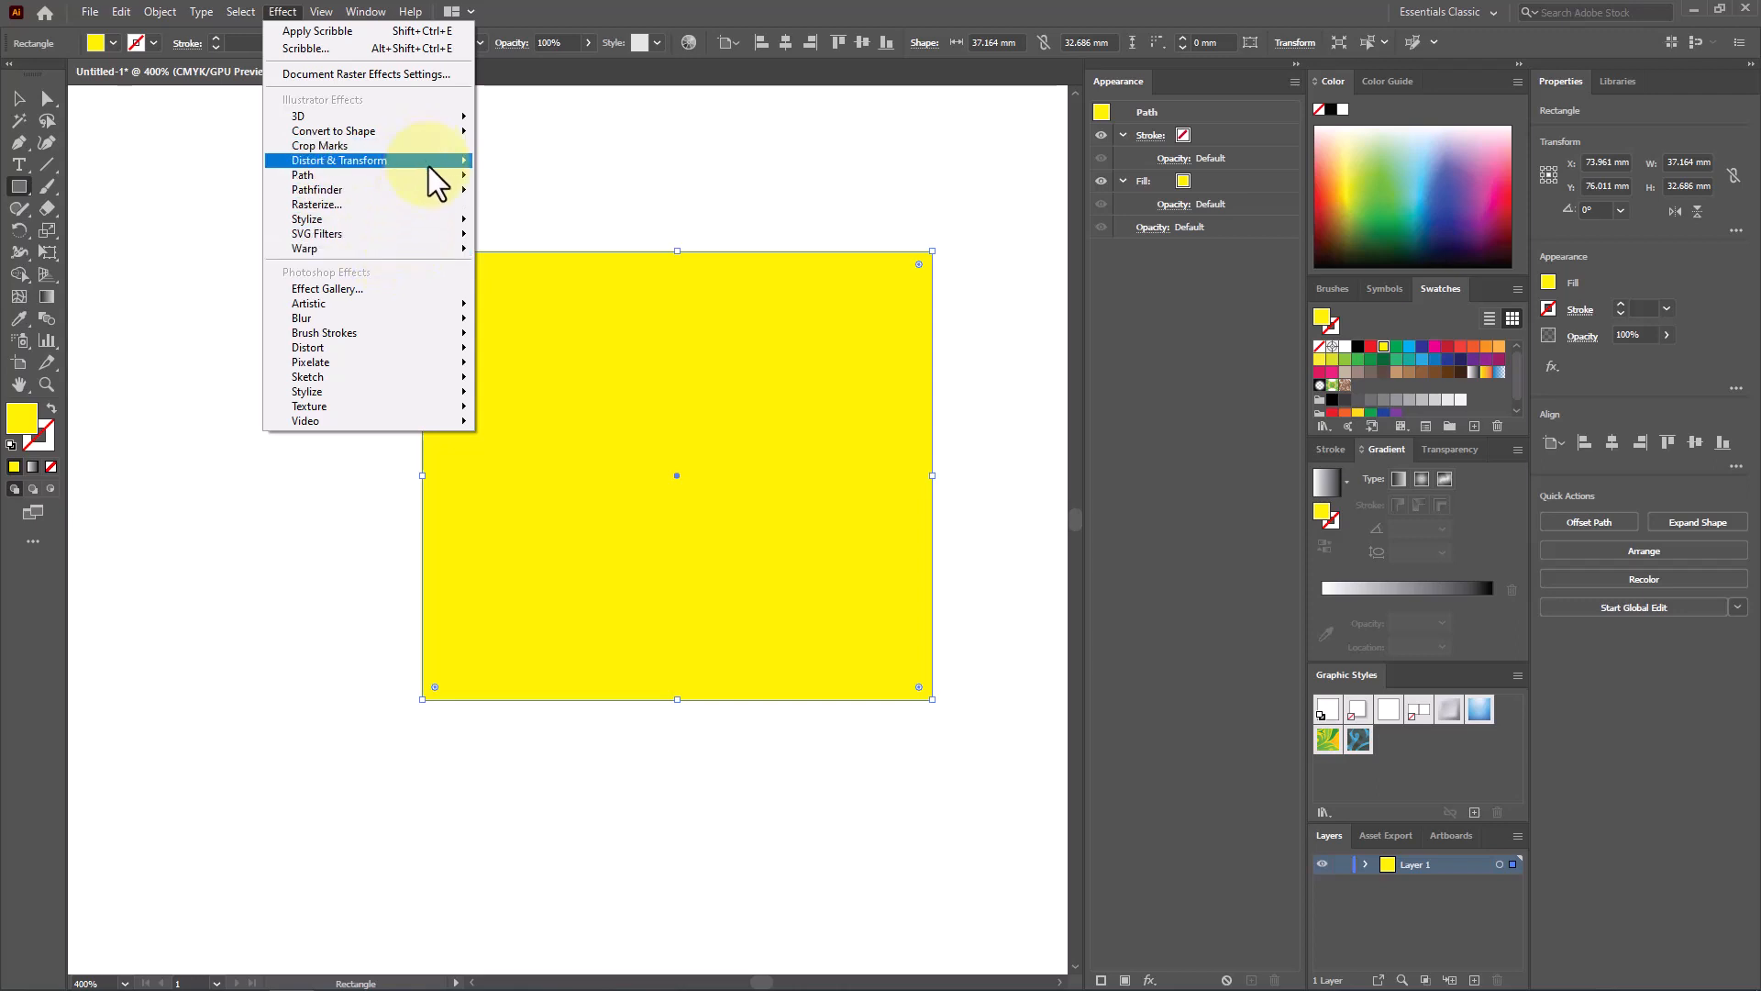
pyautogui.click(533, 165)
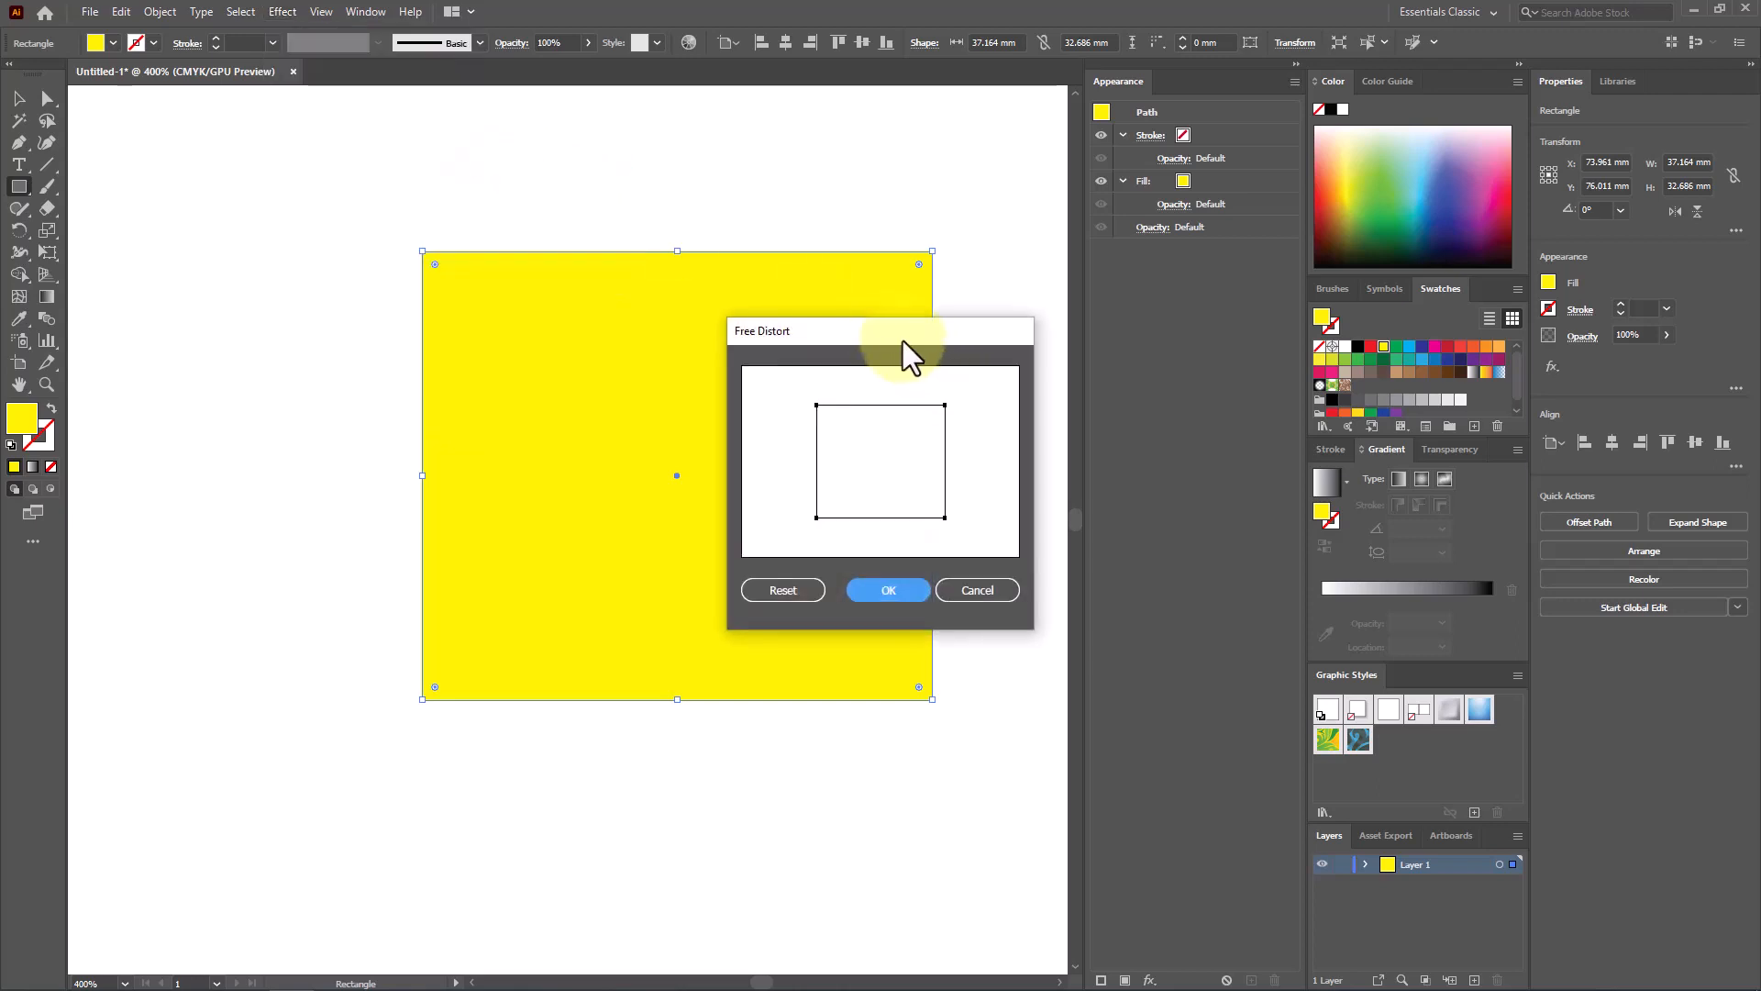
pyautogui.moveTo(903, 339); pyautogui.dragTo(767, 163)
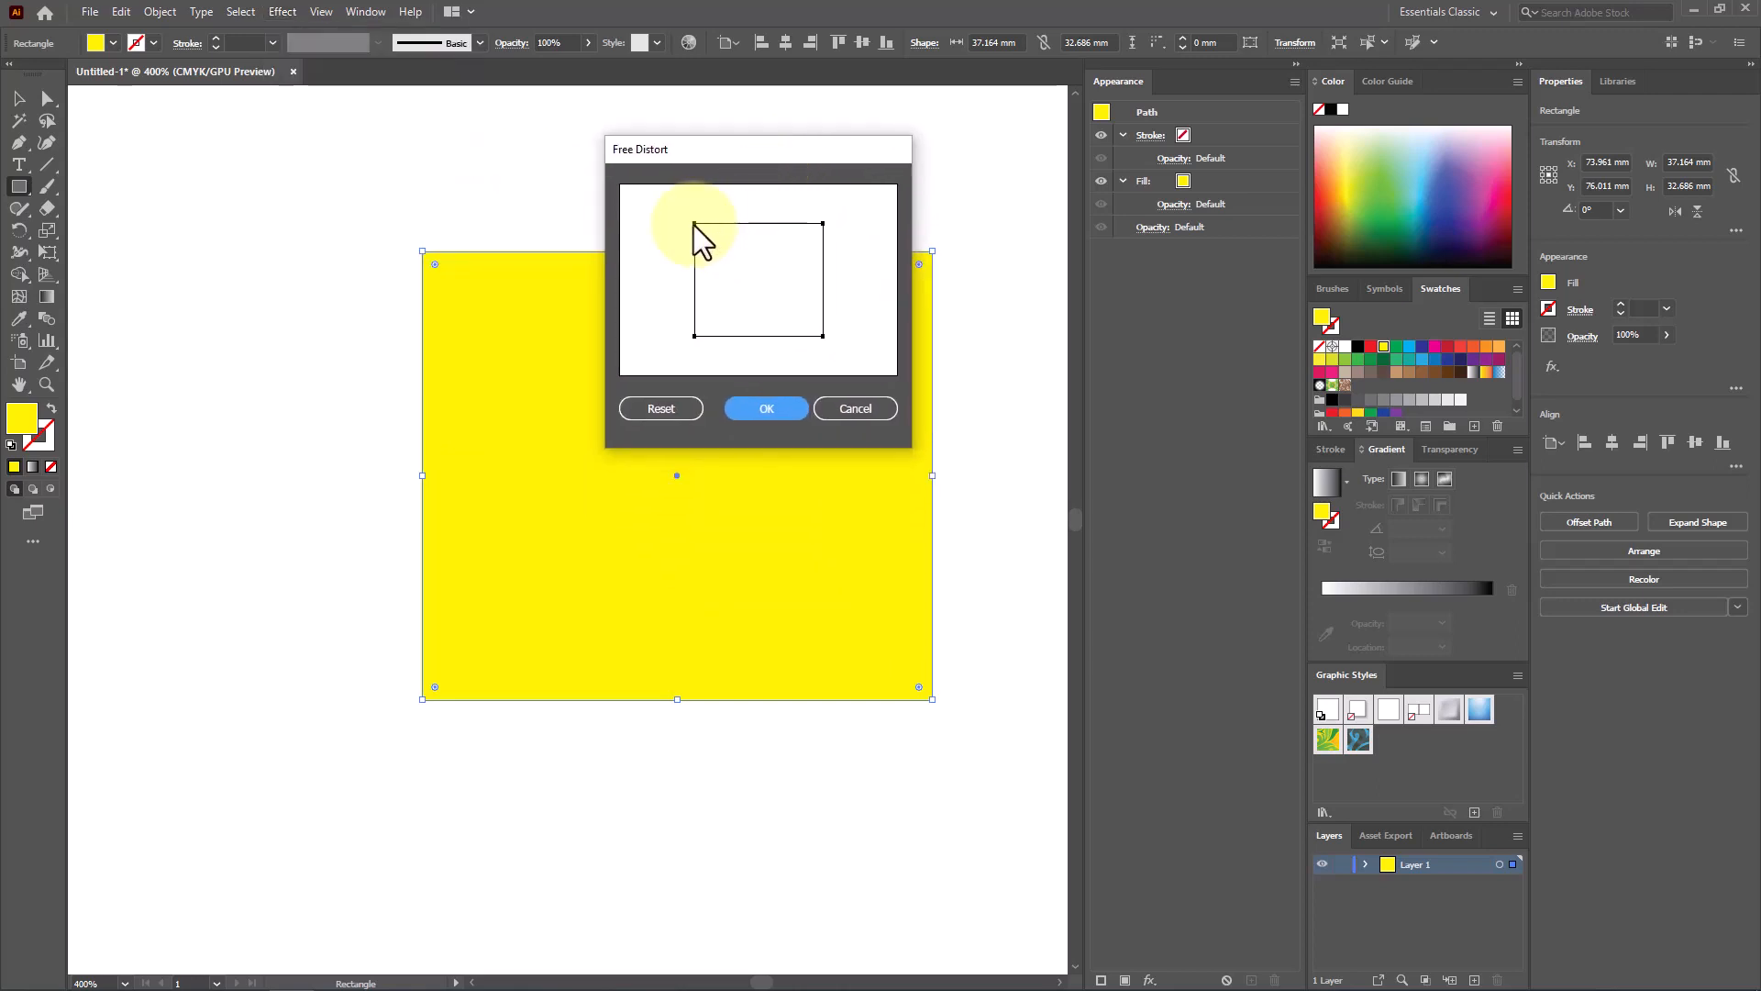
pyautogui.moveTo(694, 224); pyautogui.dragTo(783, 303)
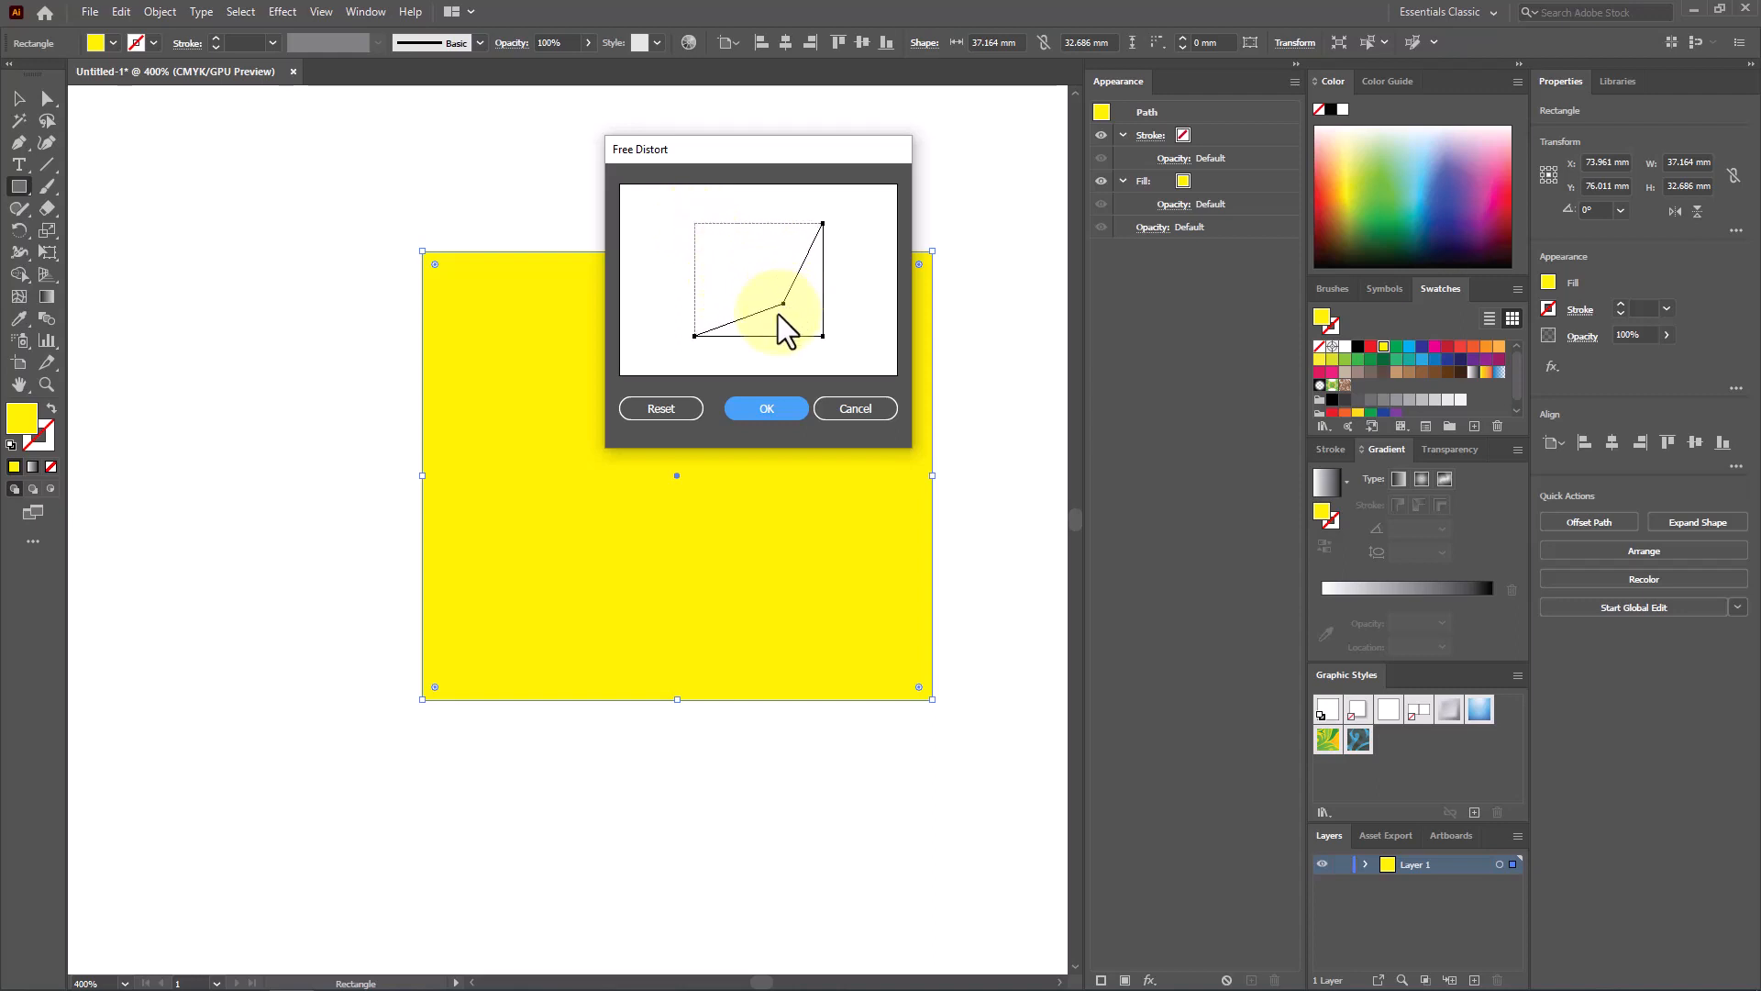
pyautogui.click(734, 409)
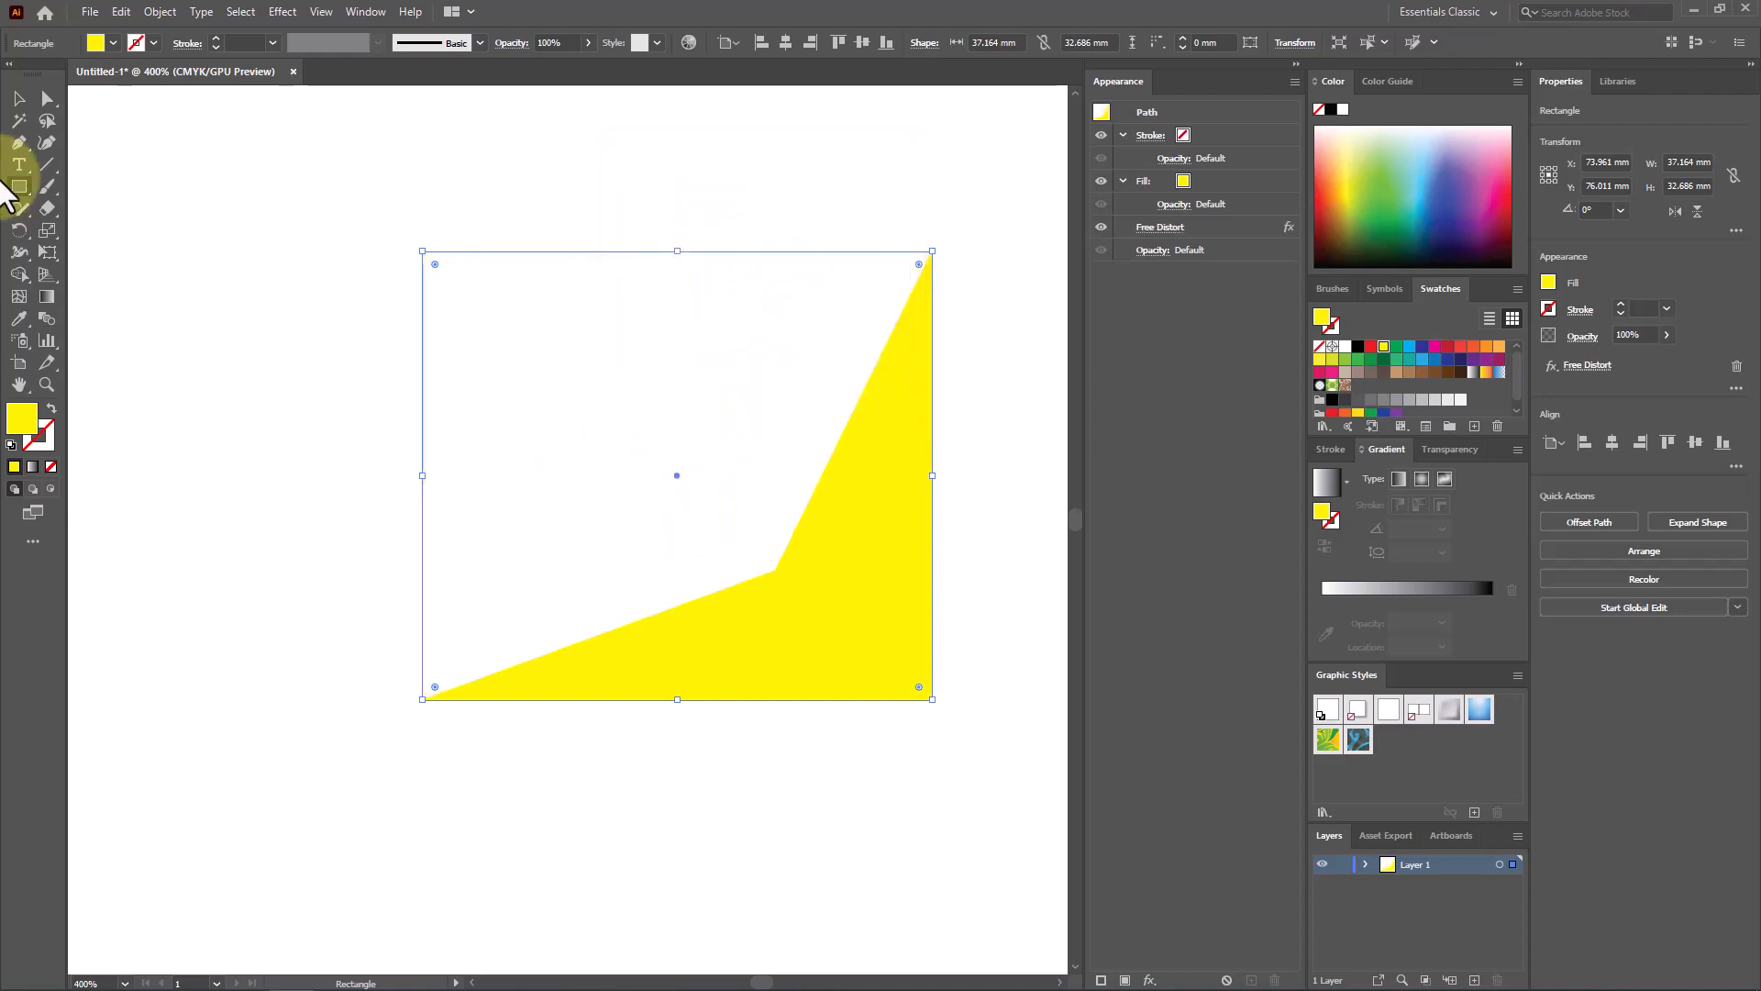
# Move the distorted yellow rectangle slightly up and to the left, to about X 68.5 mm, Y 74.8 mm
pyautogui.click(18, 98)
pyautogui.click(129, 246)
pyautogui.moveTo(845, 657); pyautogui.dragTo(639, 479)
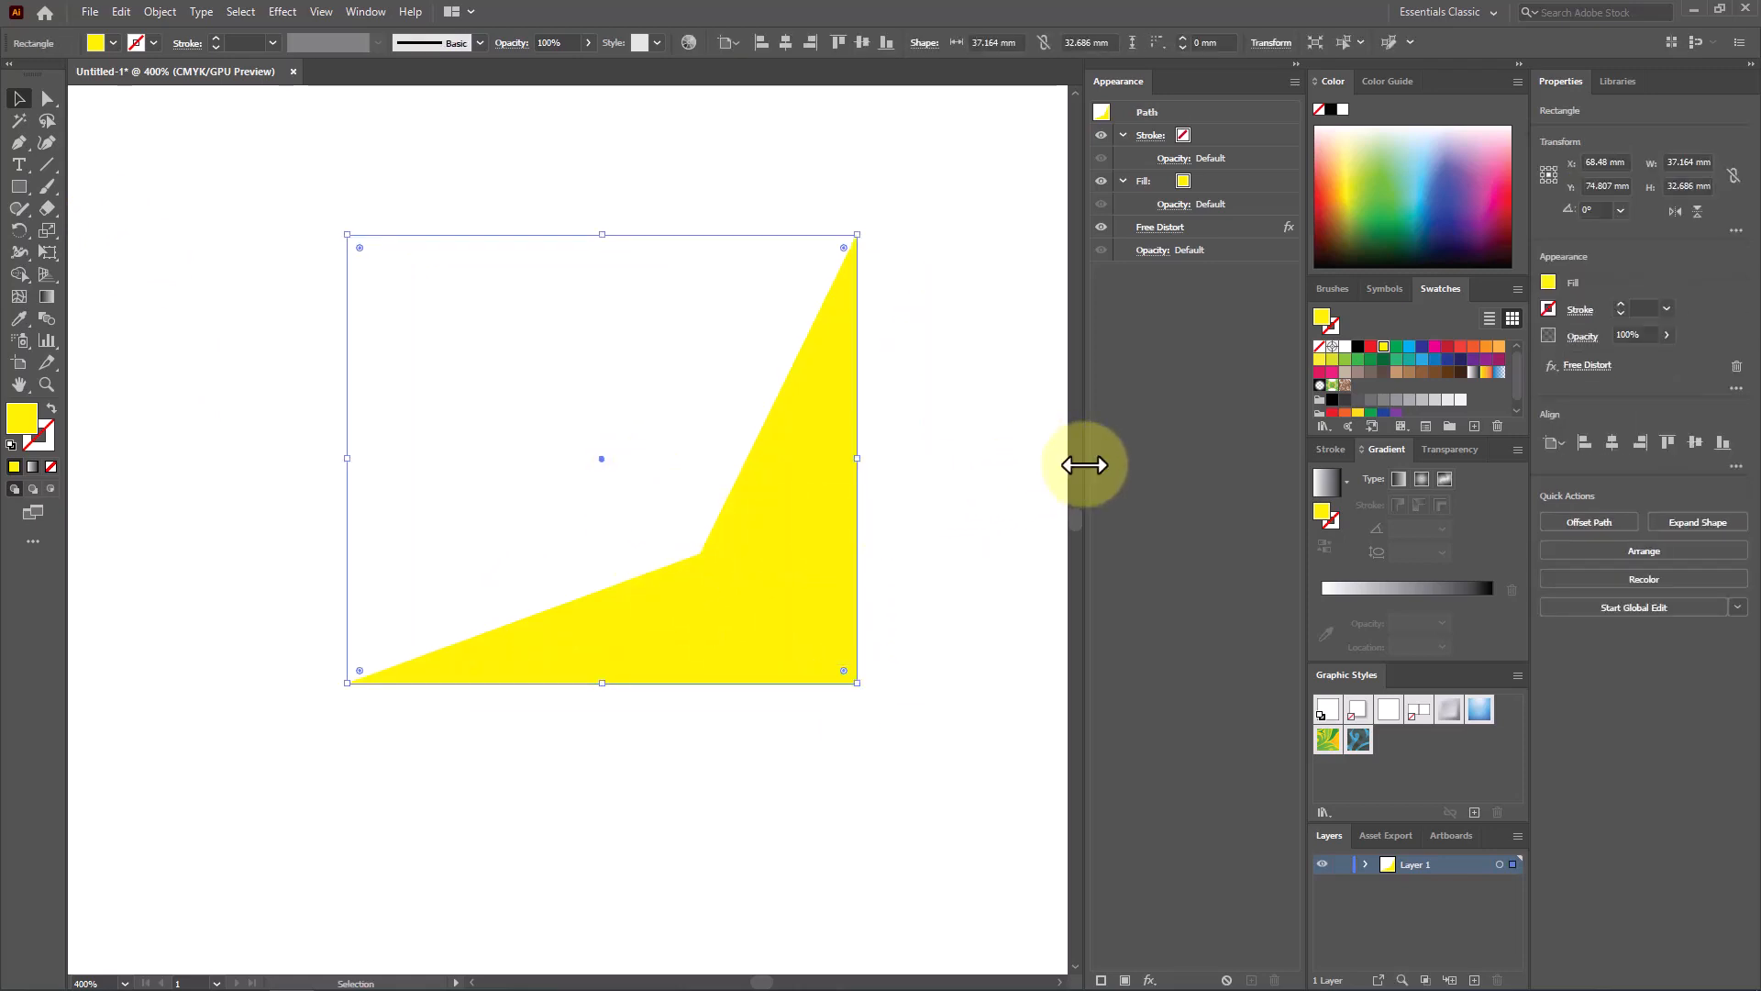
# Hide the Free Distort effect on the yellow rectangle and show it again
pyautogui.click(1264, 226)
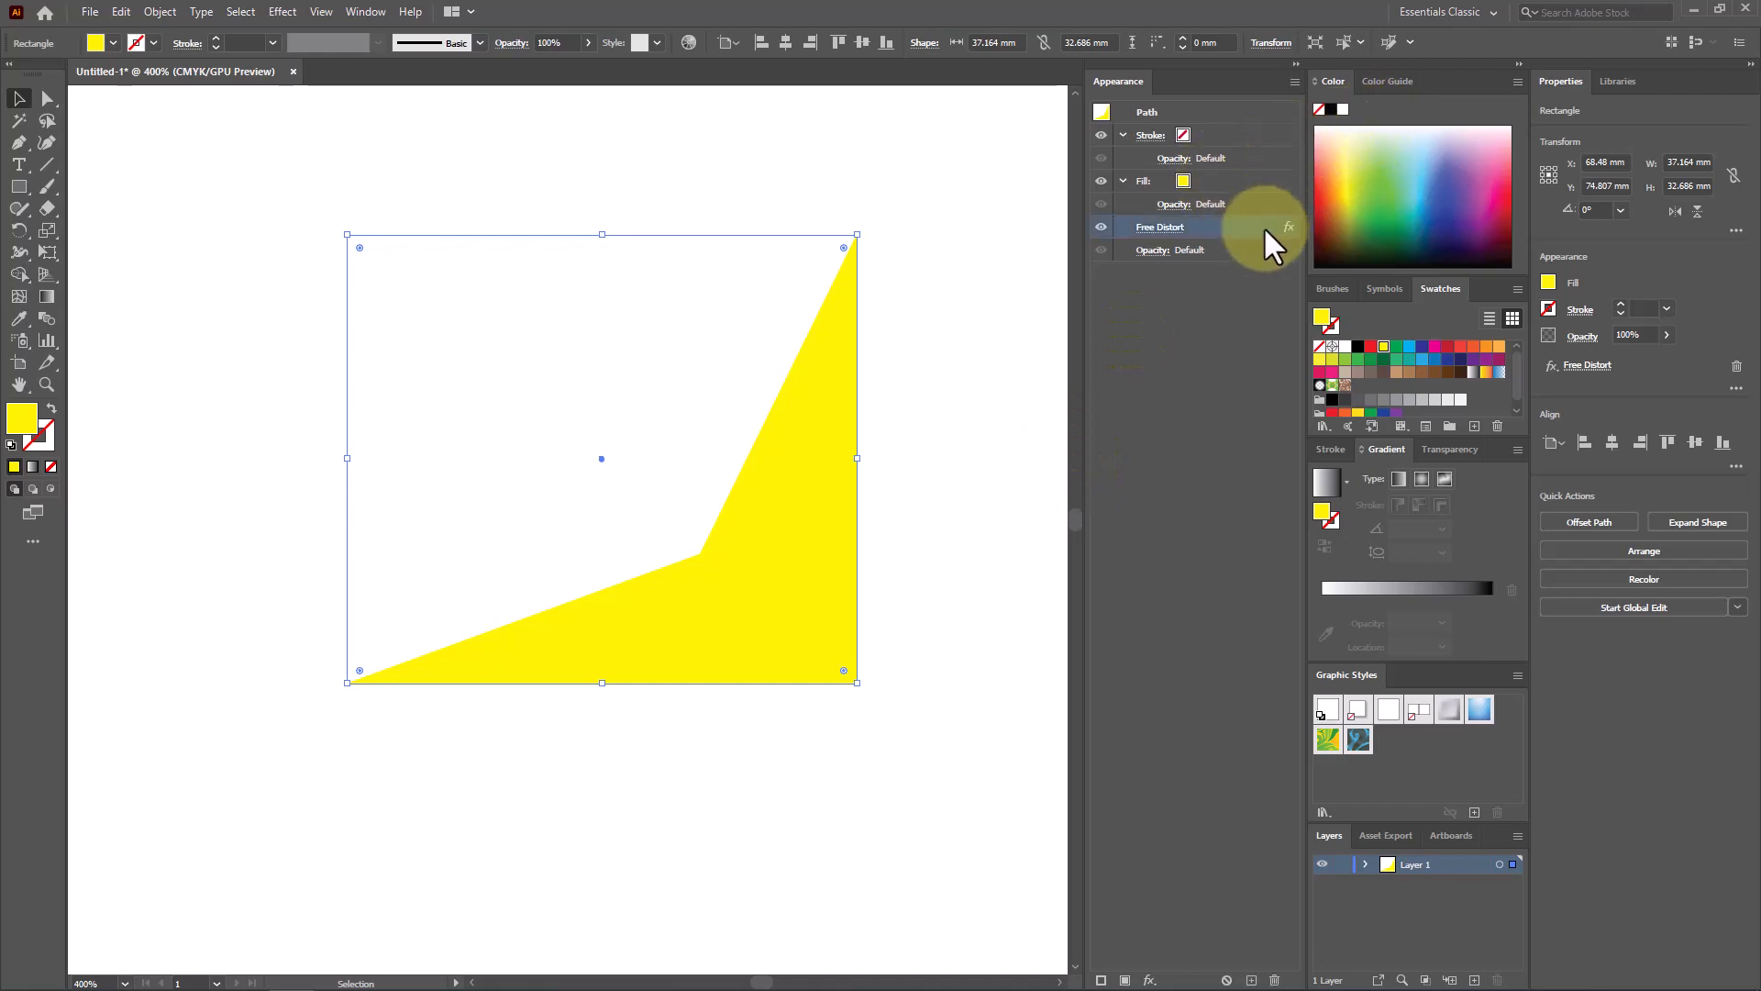
pyautogui.click(1100, 226)
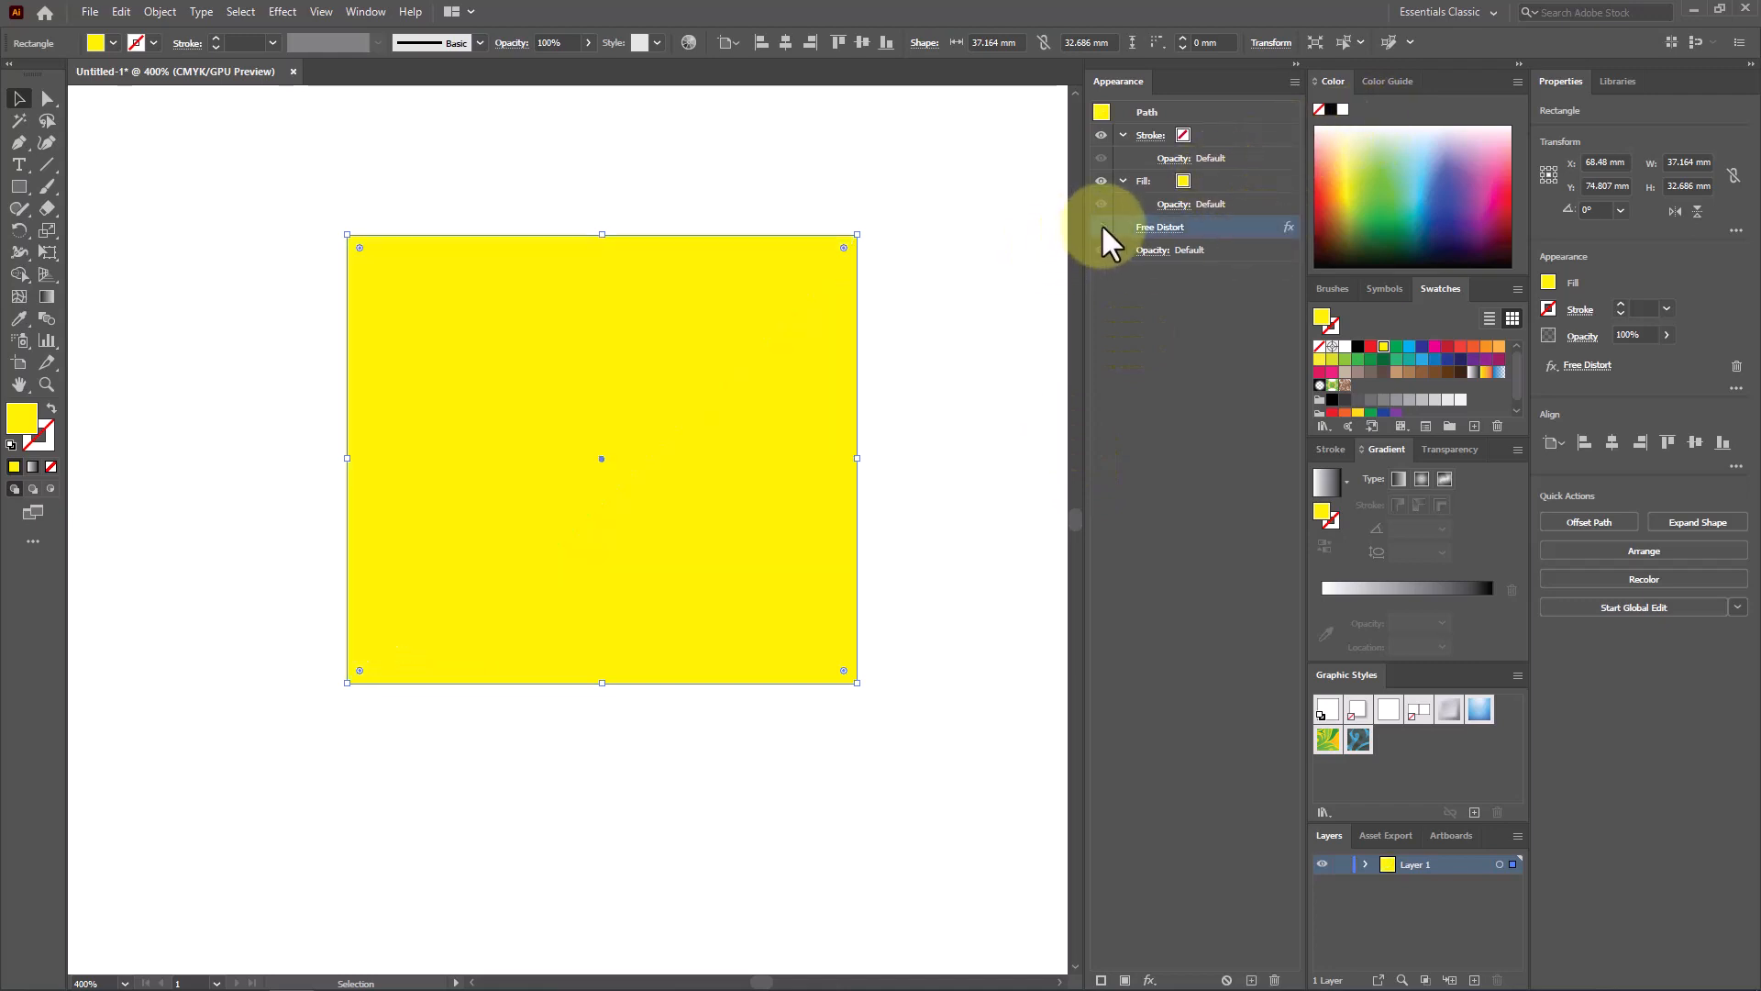
pyautogui.click(1100, 227)
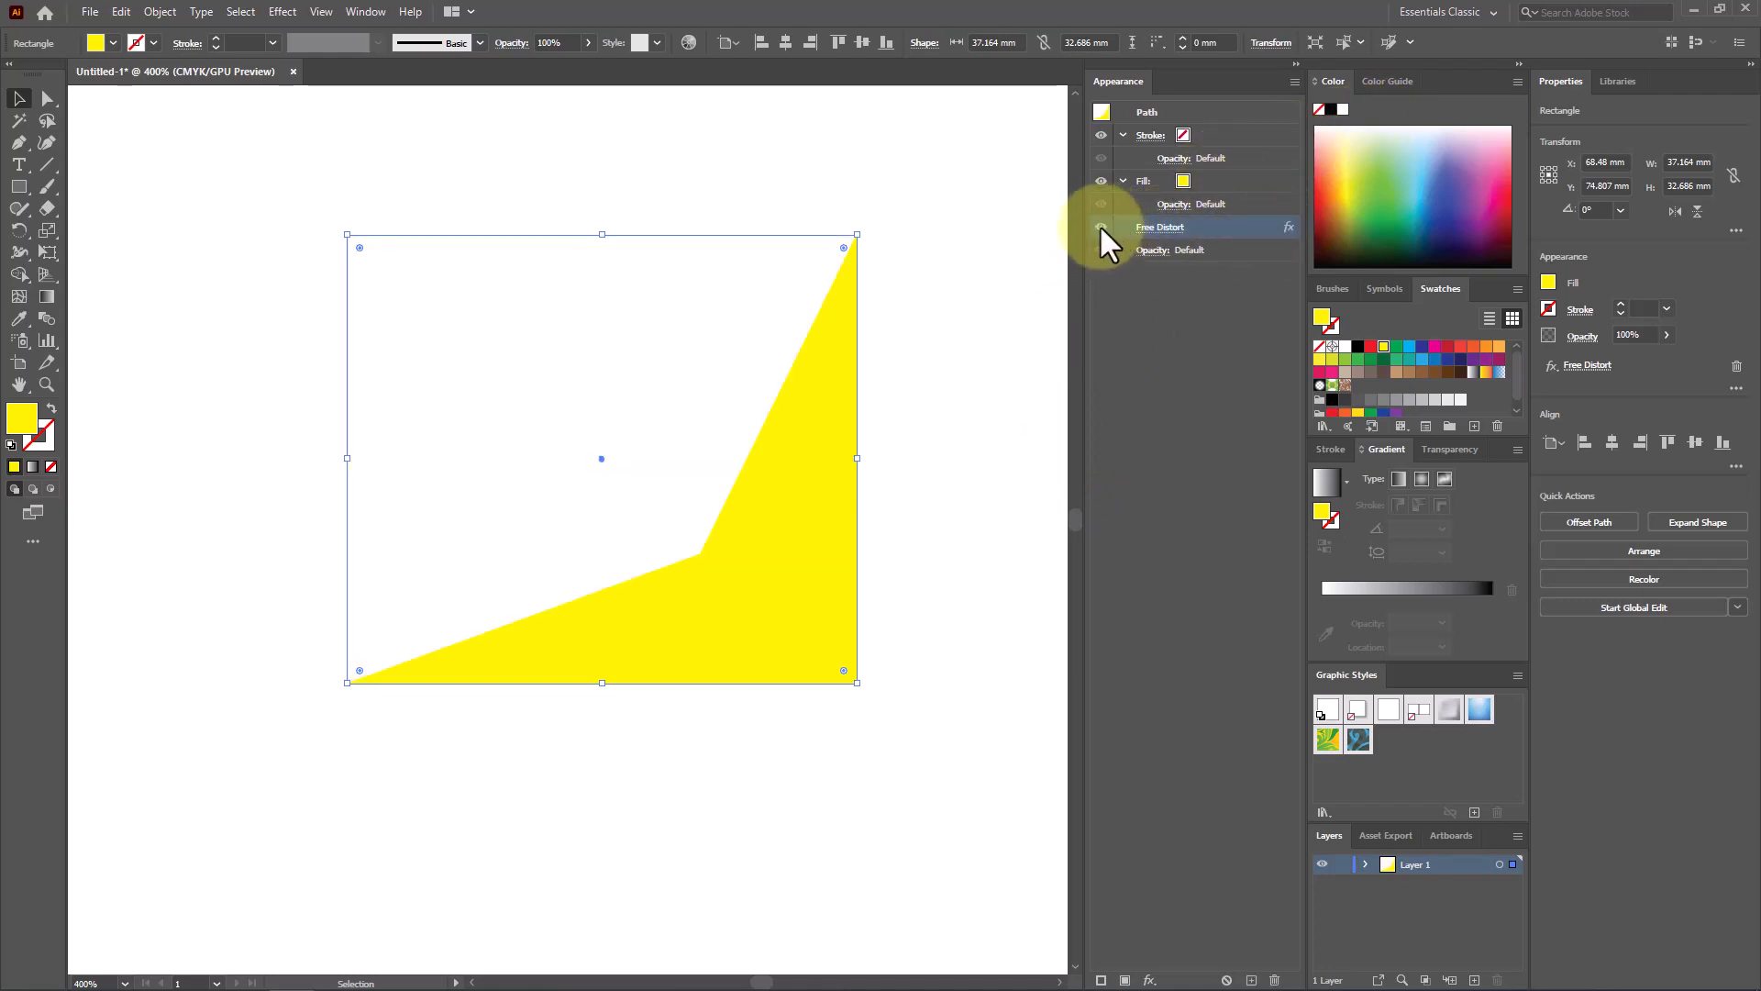
# Edit the rectangle's Free Distort effect, raising the lower-right corner slightly and pulling the upper-right corner up and left beyond the original outline
pyautogui.doubleClick(1290, 222)
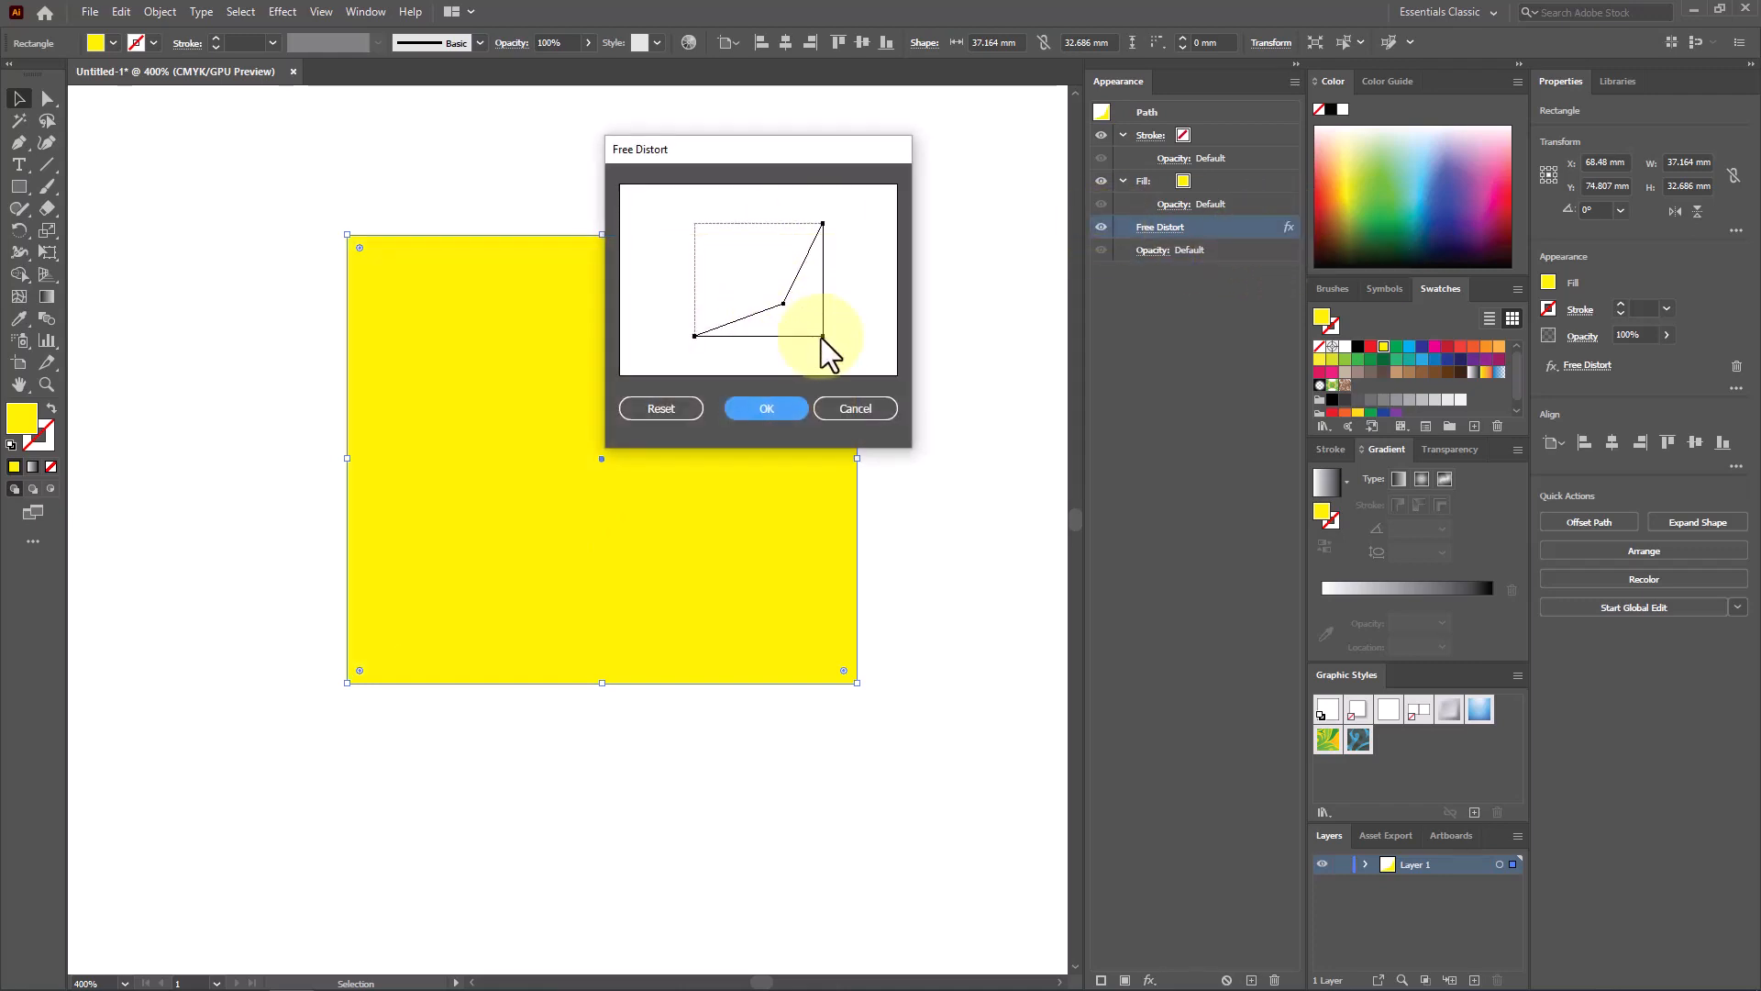
pyautogui.moveTo(822, 337); pyautogui.dragTo(807, 283)
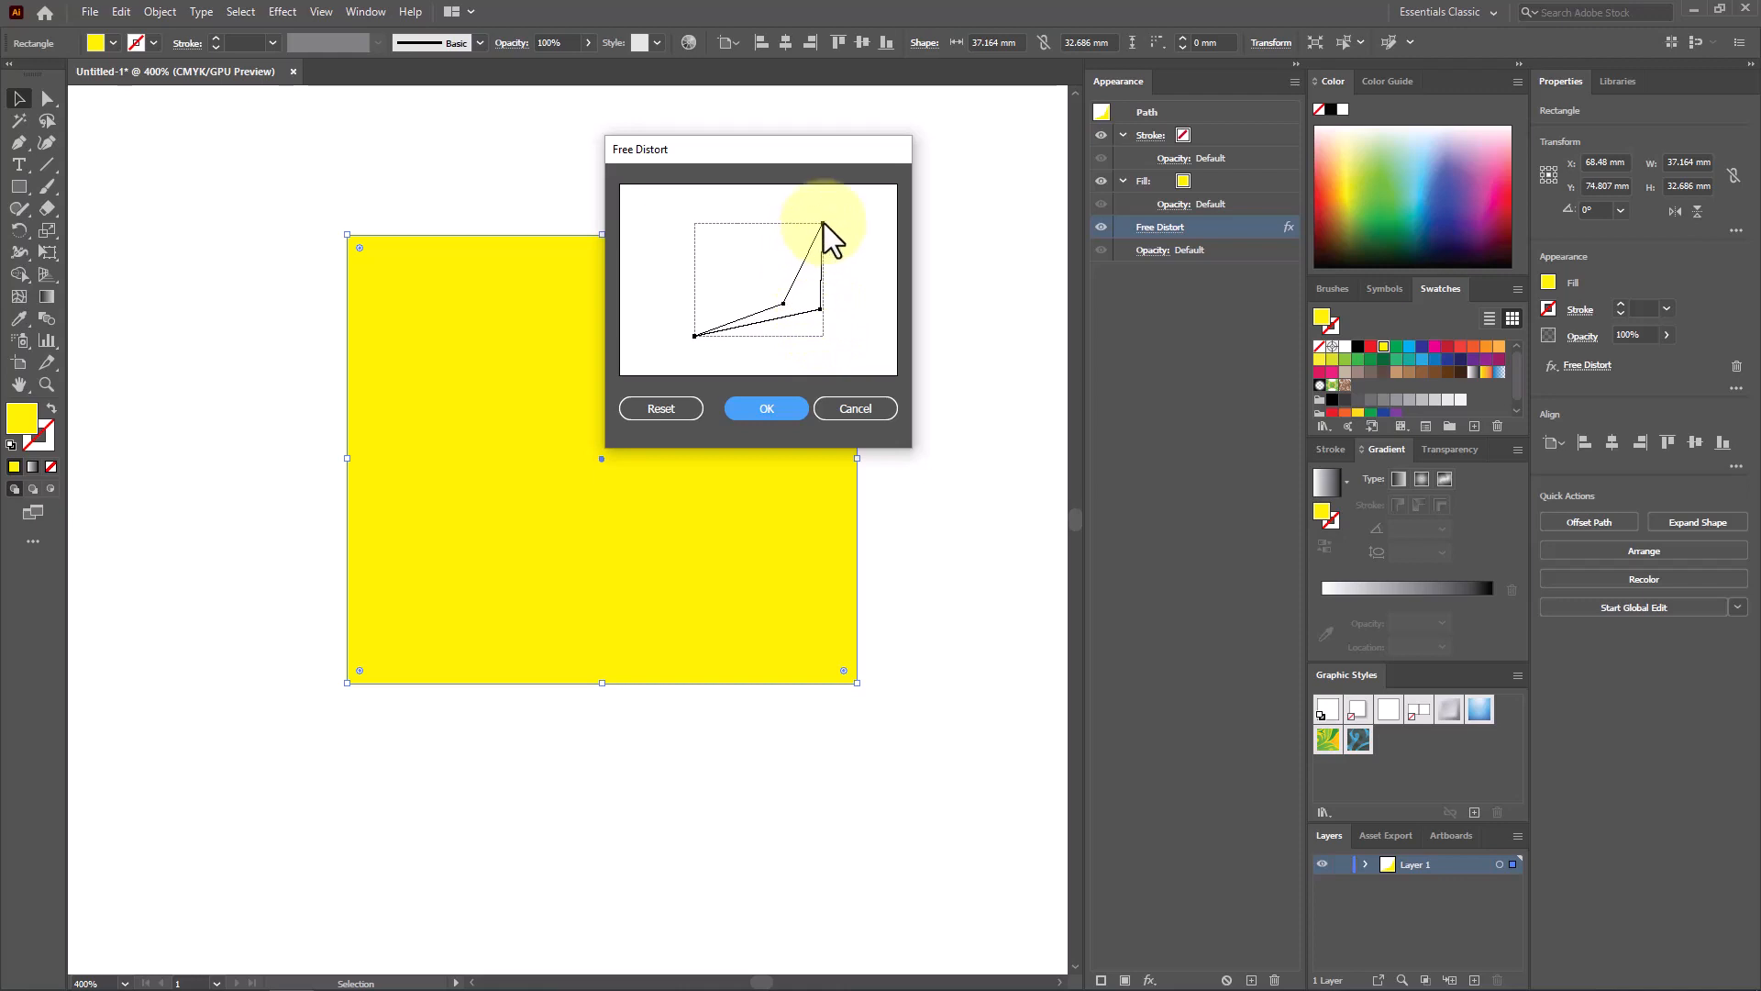
pyautogui.moveTo(824, 223); pyautogui.dragTo(776, 193)
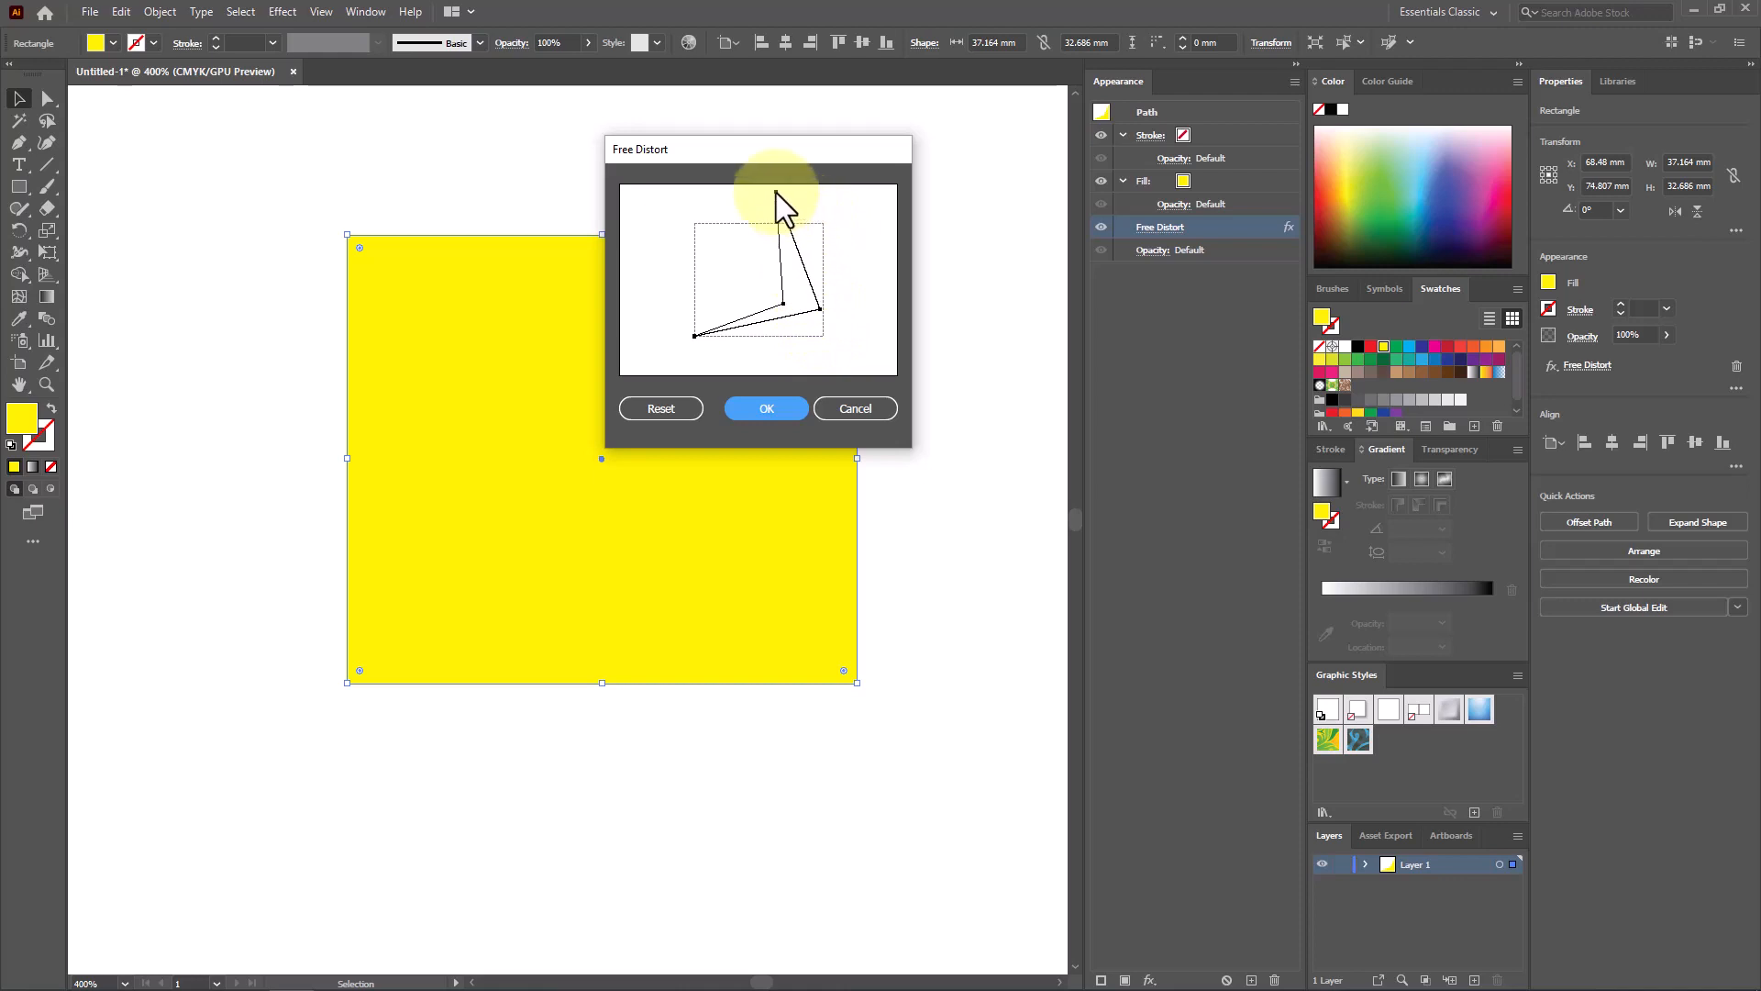
pyautogui.click(789, 406)
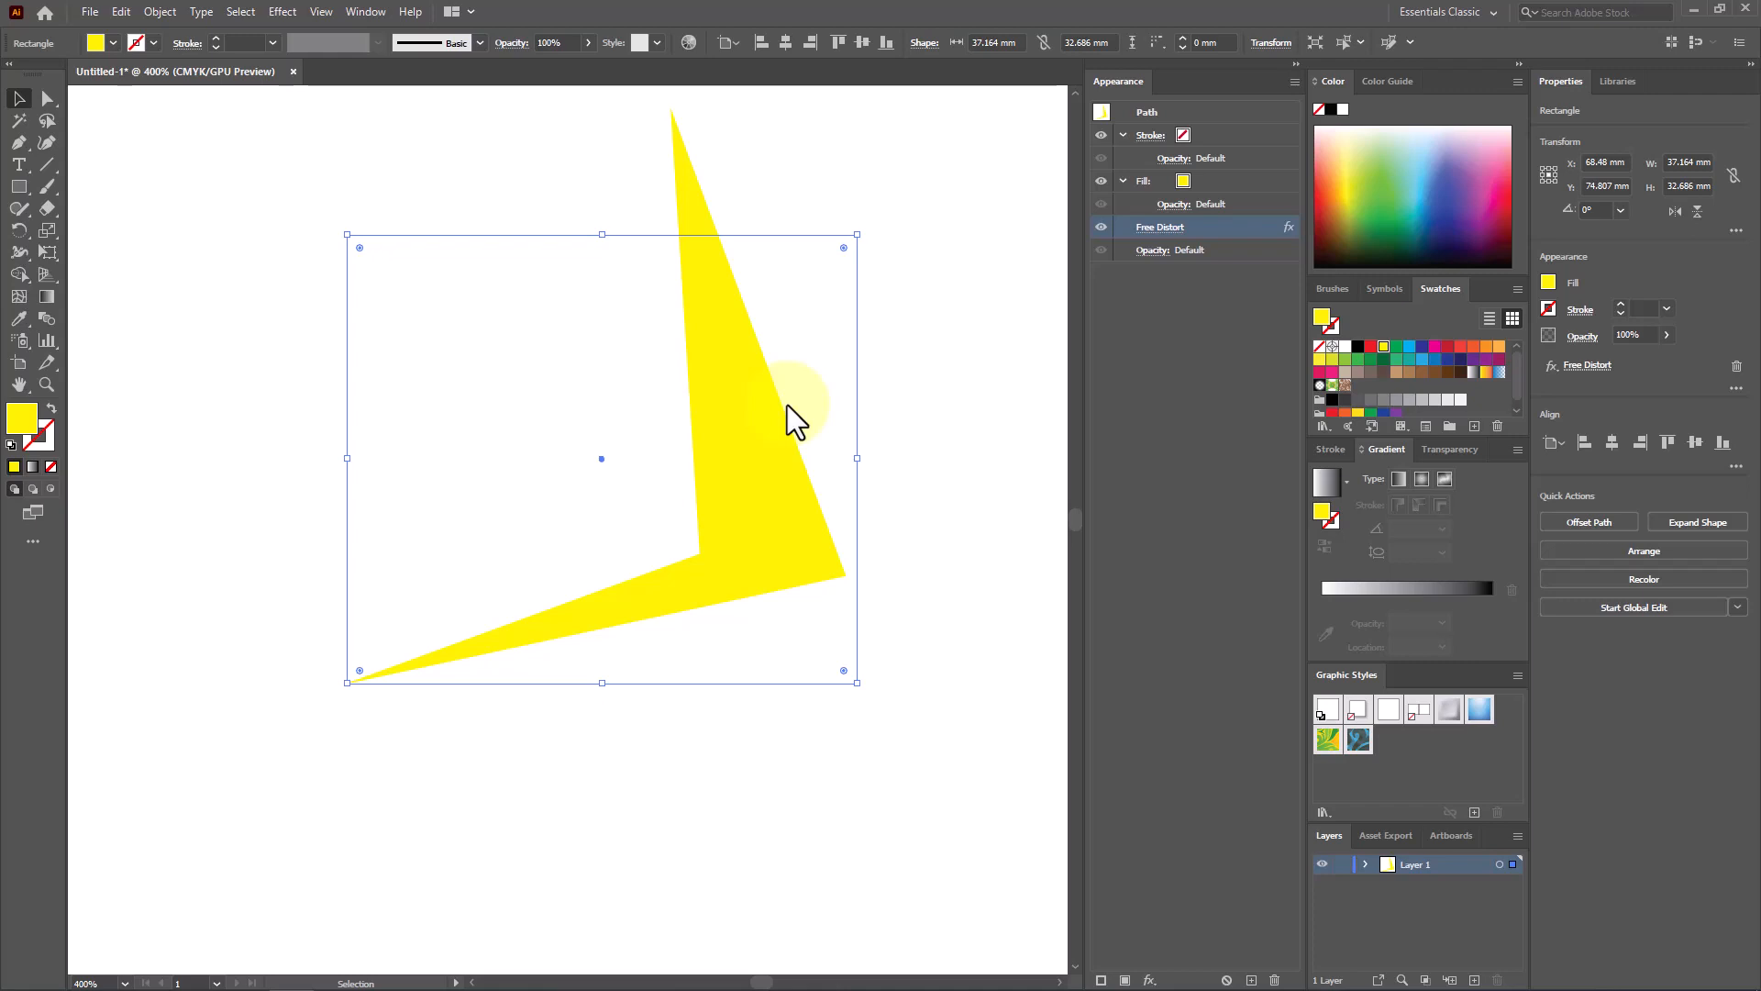
pyautogui.click(904, 468)
pyautogui.click(659, 374)
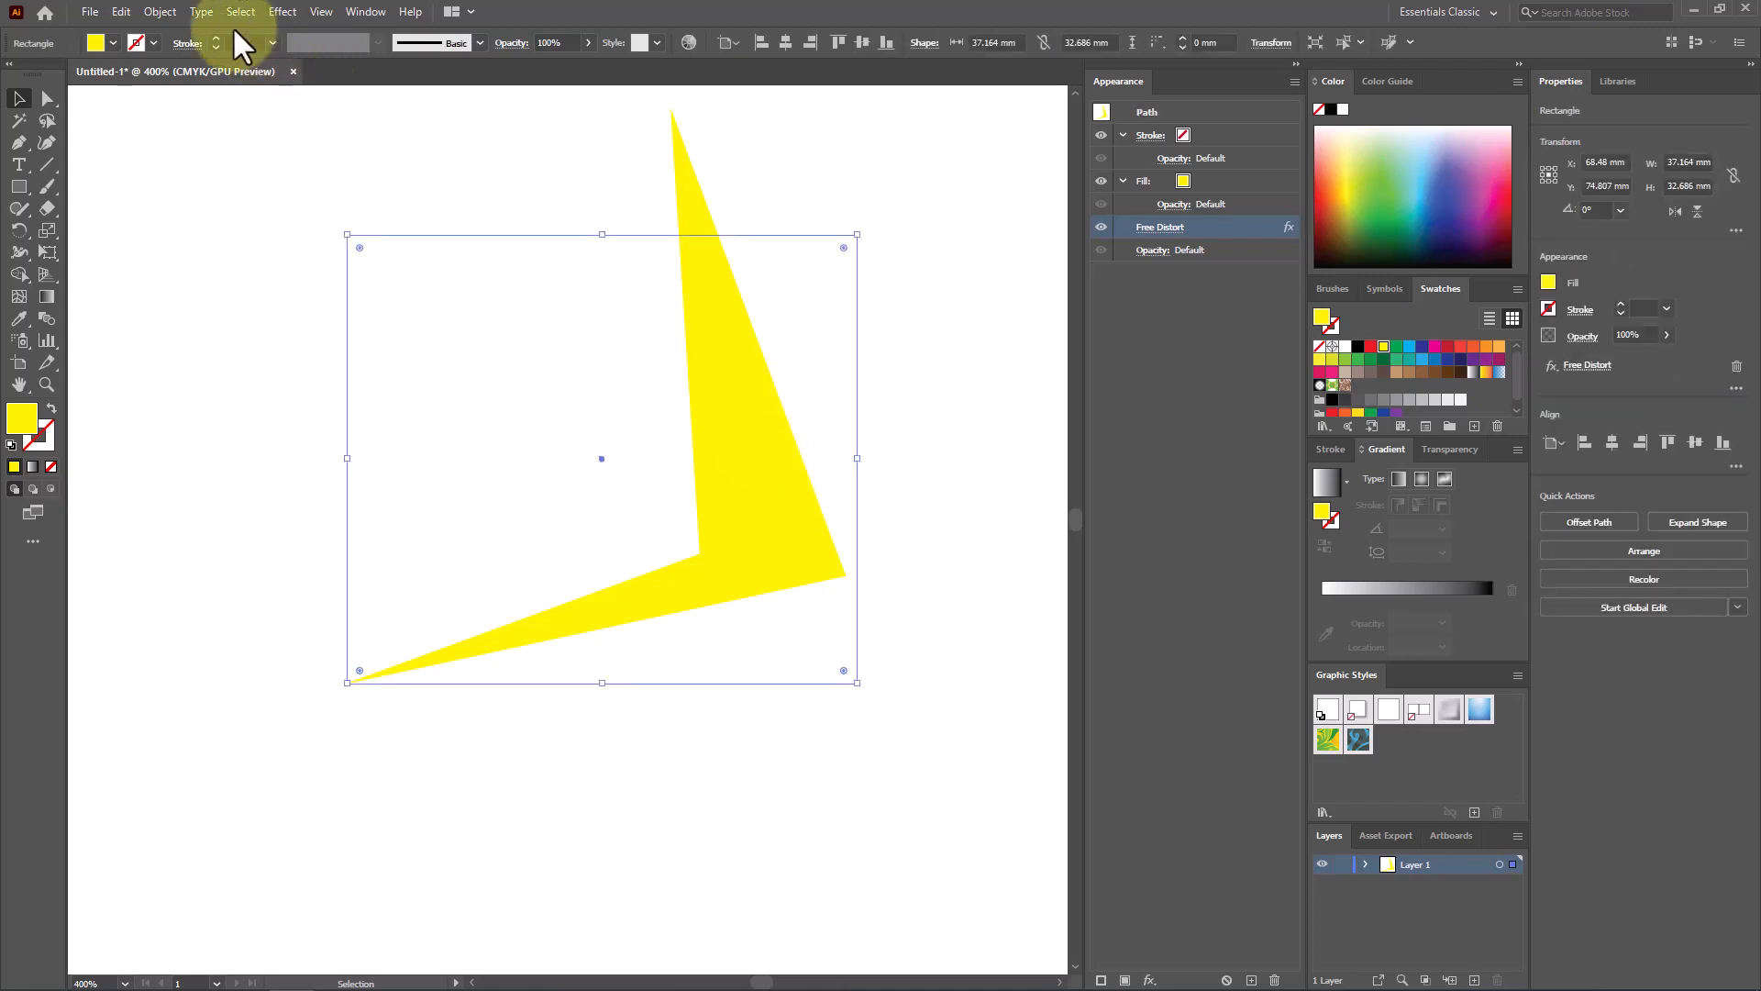
# Move the distorted yellow shape up and to the right to clear space on the artboard, and deselect it
pyautogui.click(279, 11)
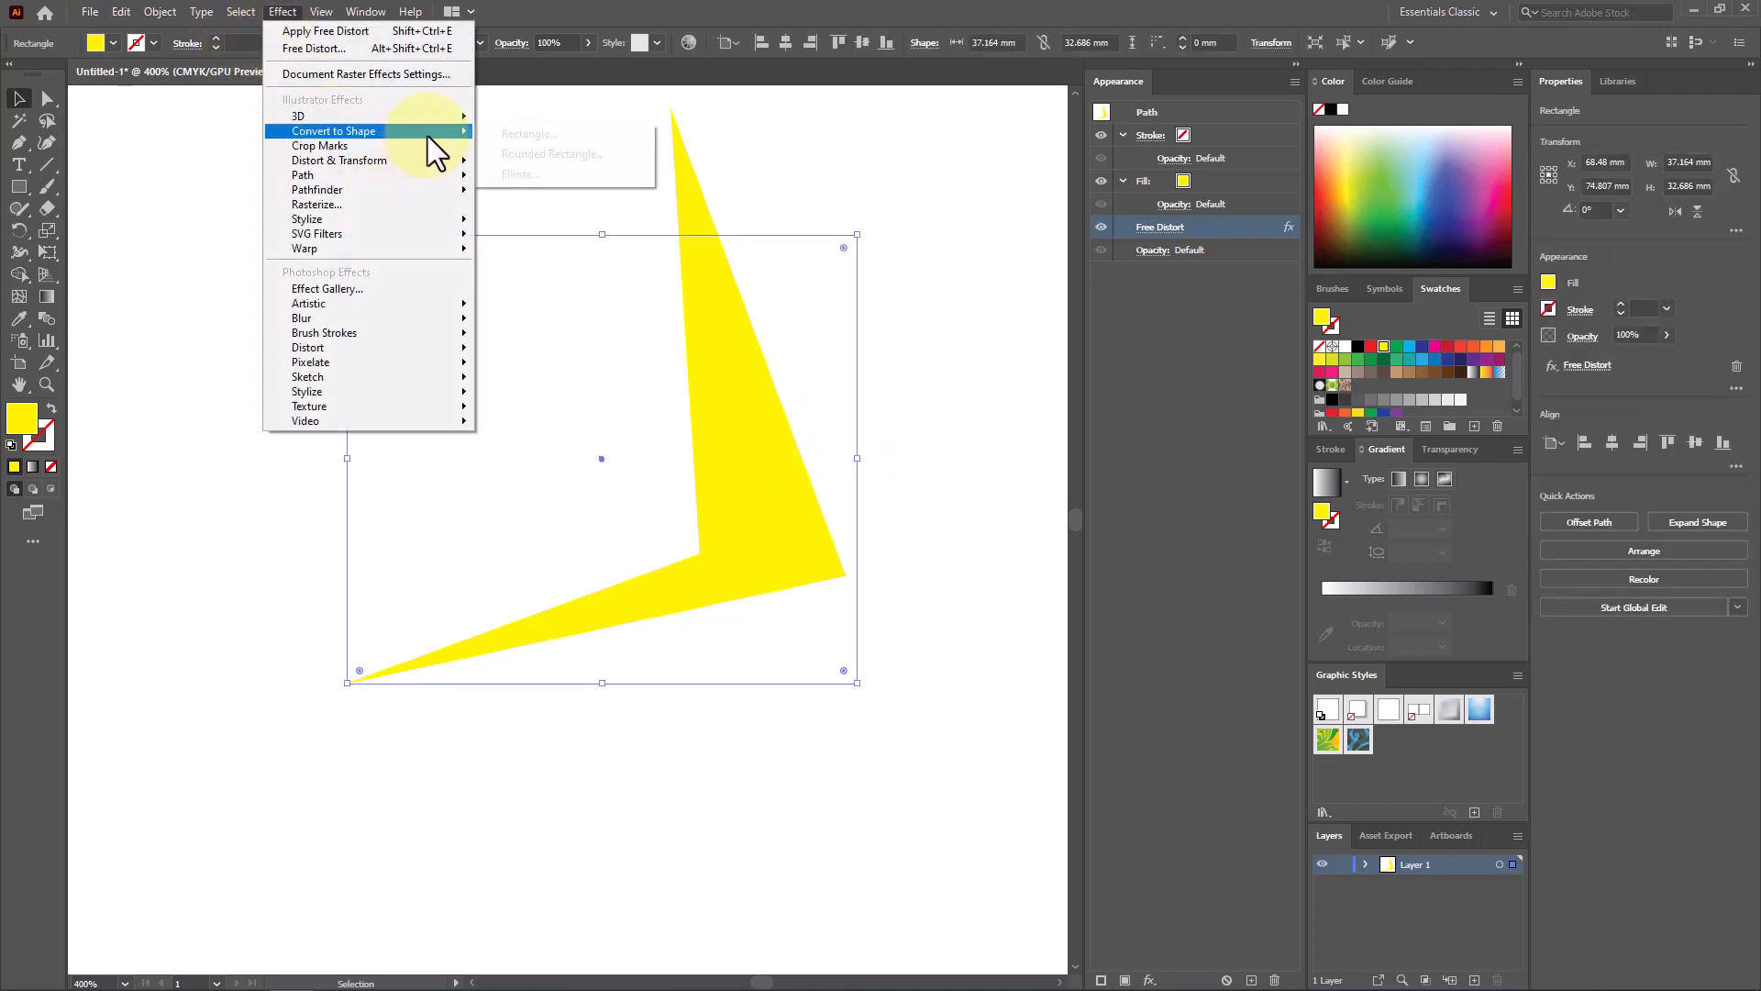
pyautogui.moveTo(442, 158)
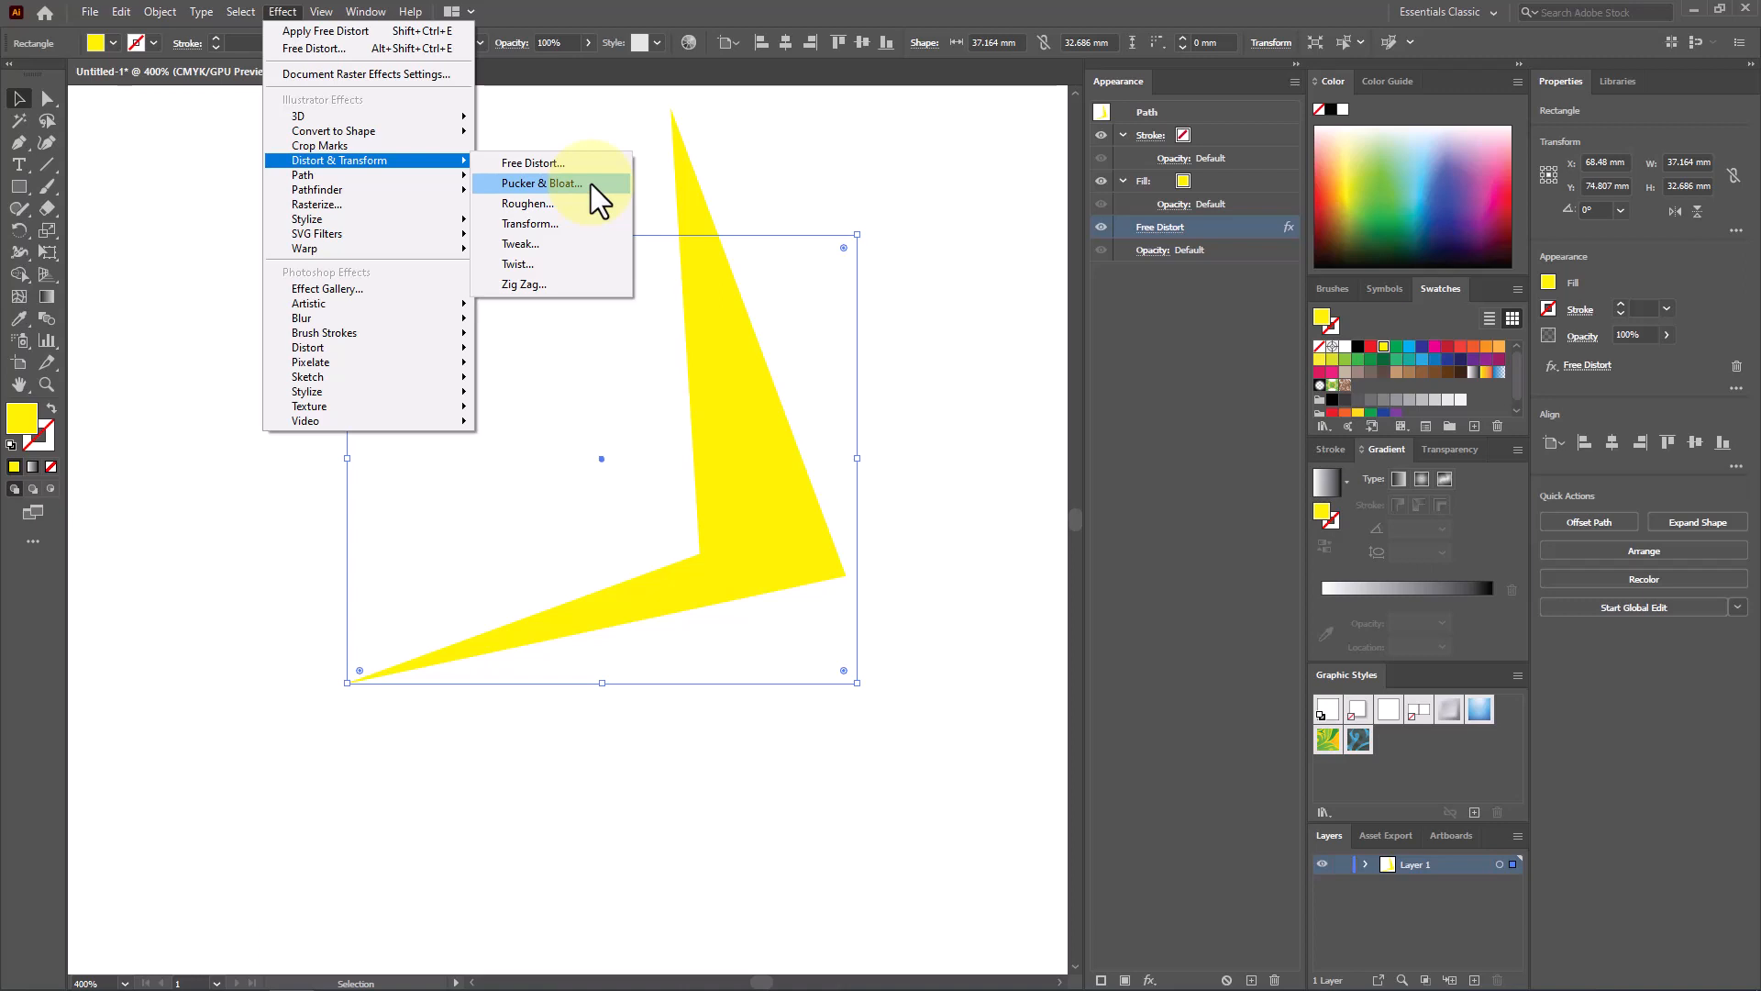
pyautogui.click(911, 263)
pyautogui.moveTo(772, 503); pyautogui.dragTo(957, 400)
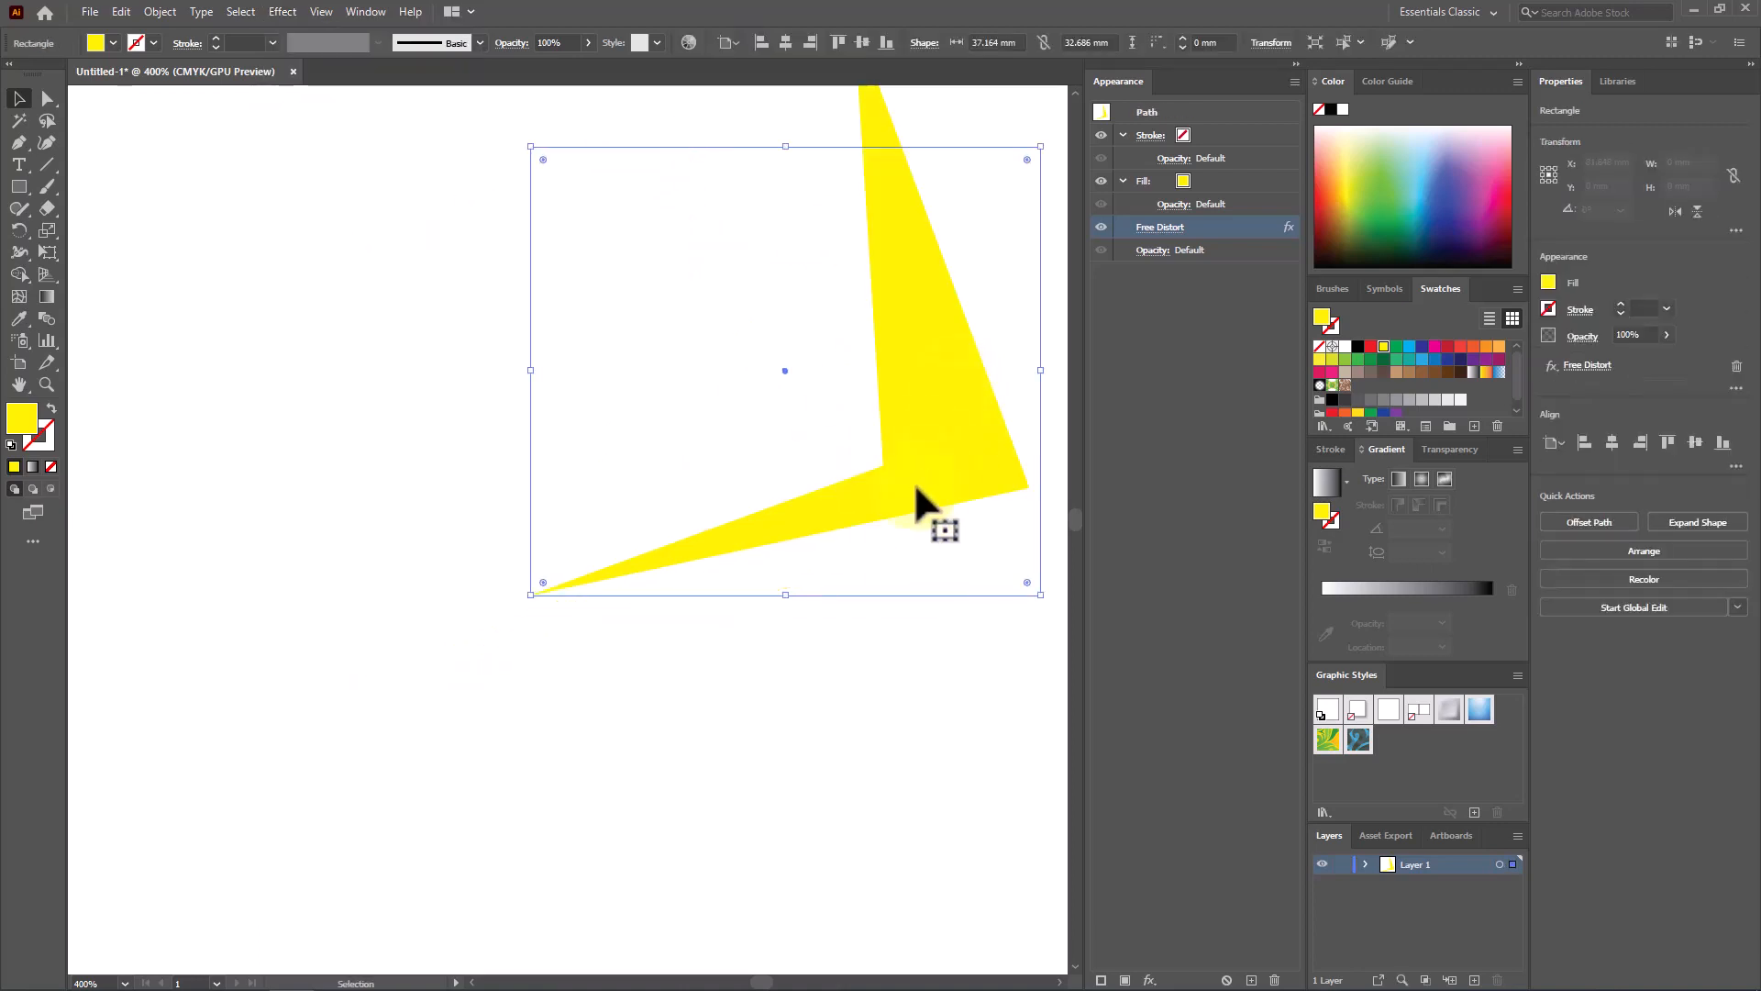
pyautogui.moveTo(913, 468); pyautogui.dragTo(948, 260)
pyautogui.click(830, 590)
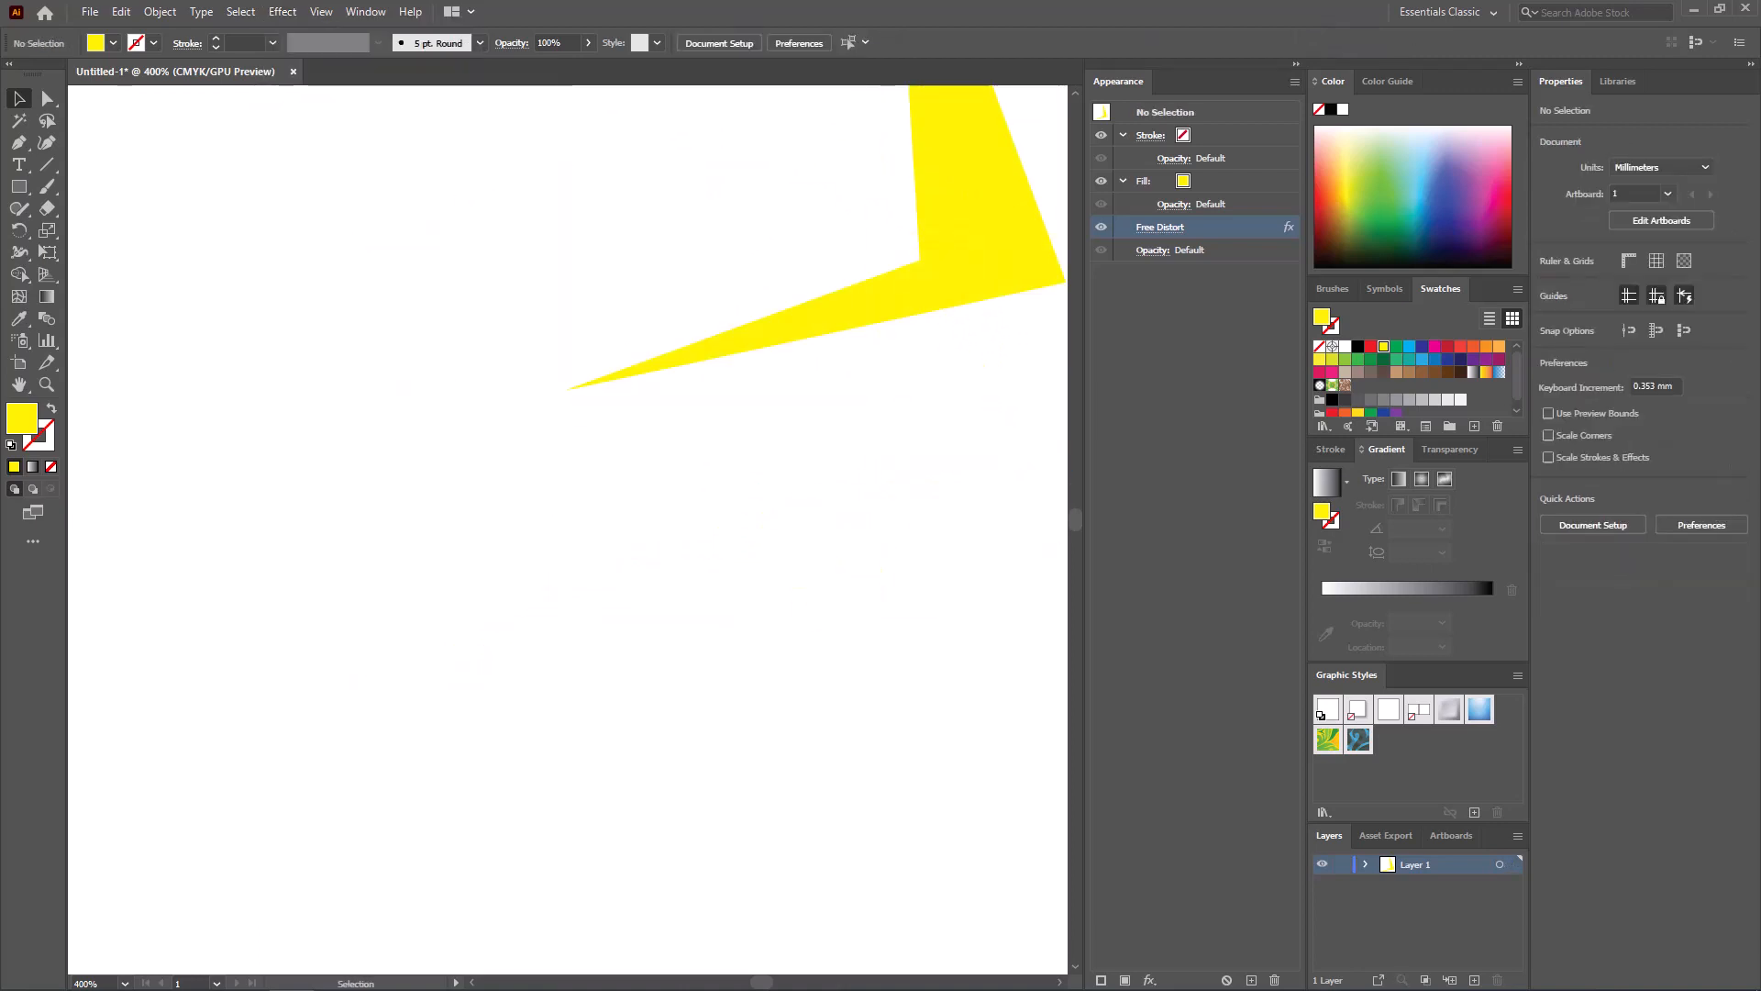
# Draw a circle about 32.5 mm in diameter below the distorted yellow shape and fill it with dark red
pyautogui.click(23, 171)
pyautogui.click(21, 186)
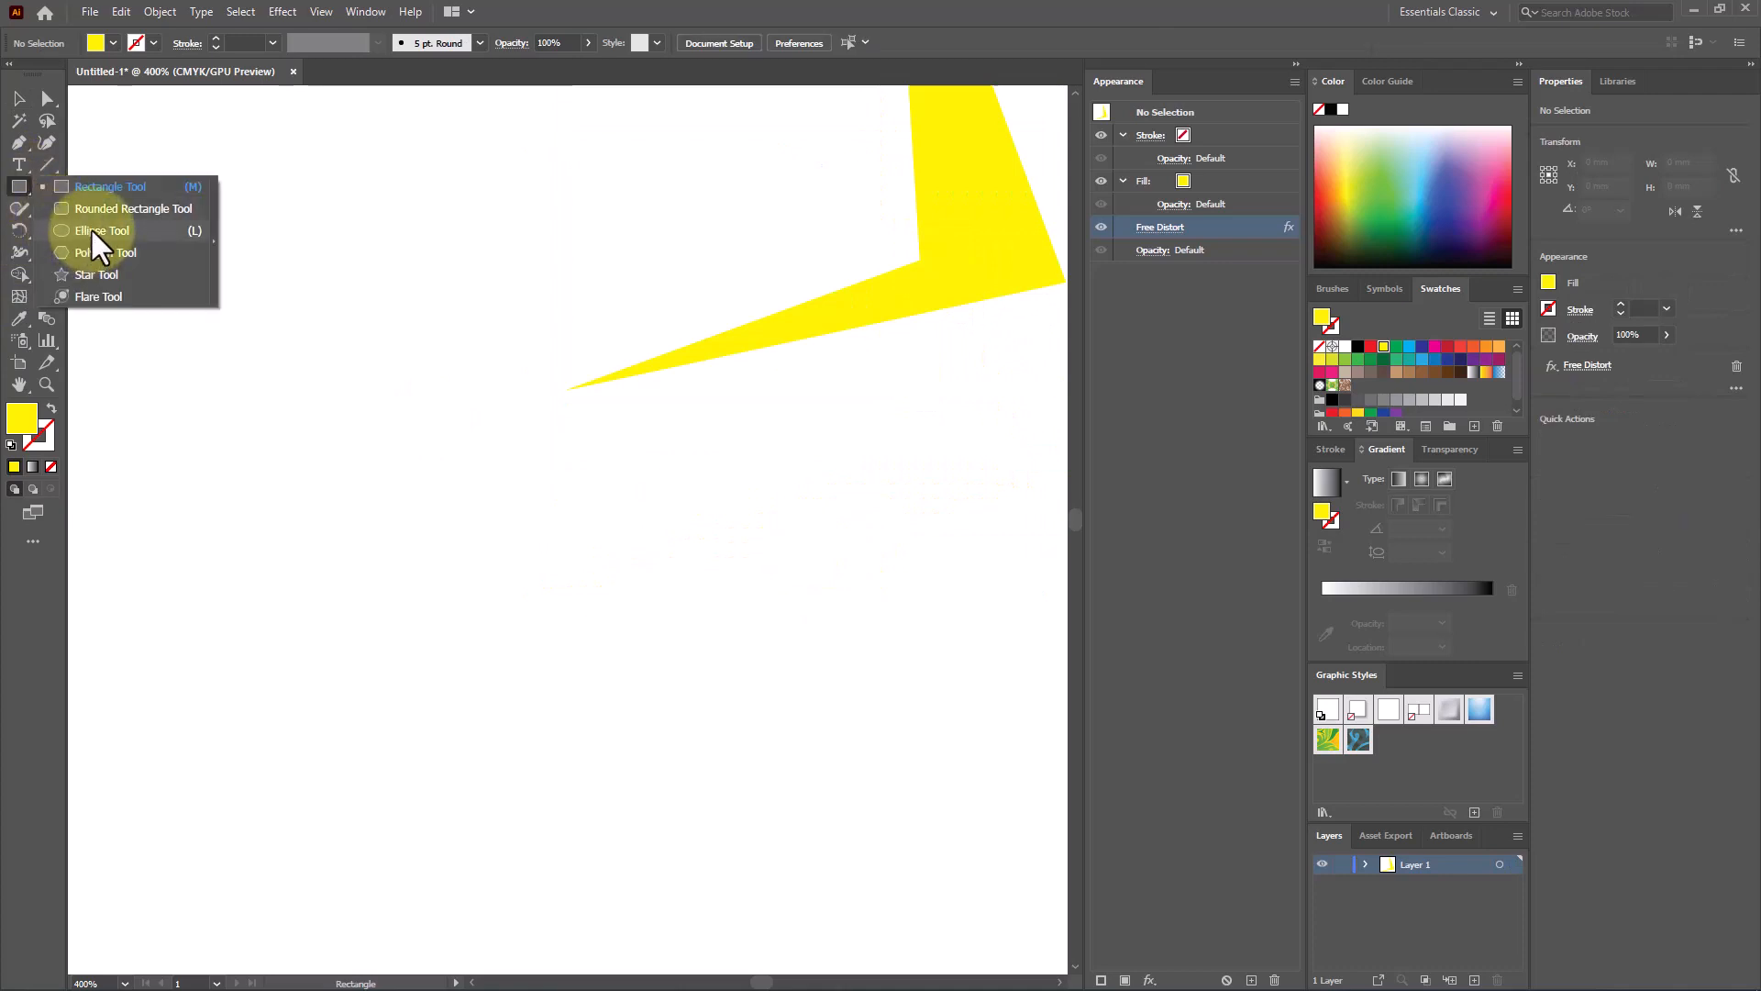
pyautogui.click(92, 230)
pyautogui.moveTo(284, 350); pyautogui.dragTo(589, 640)
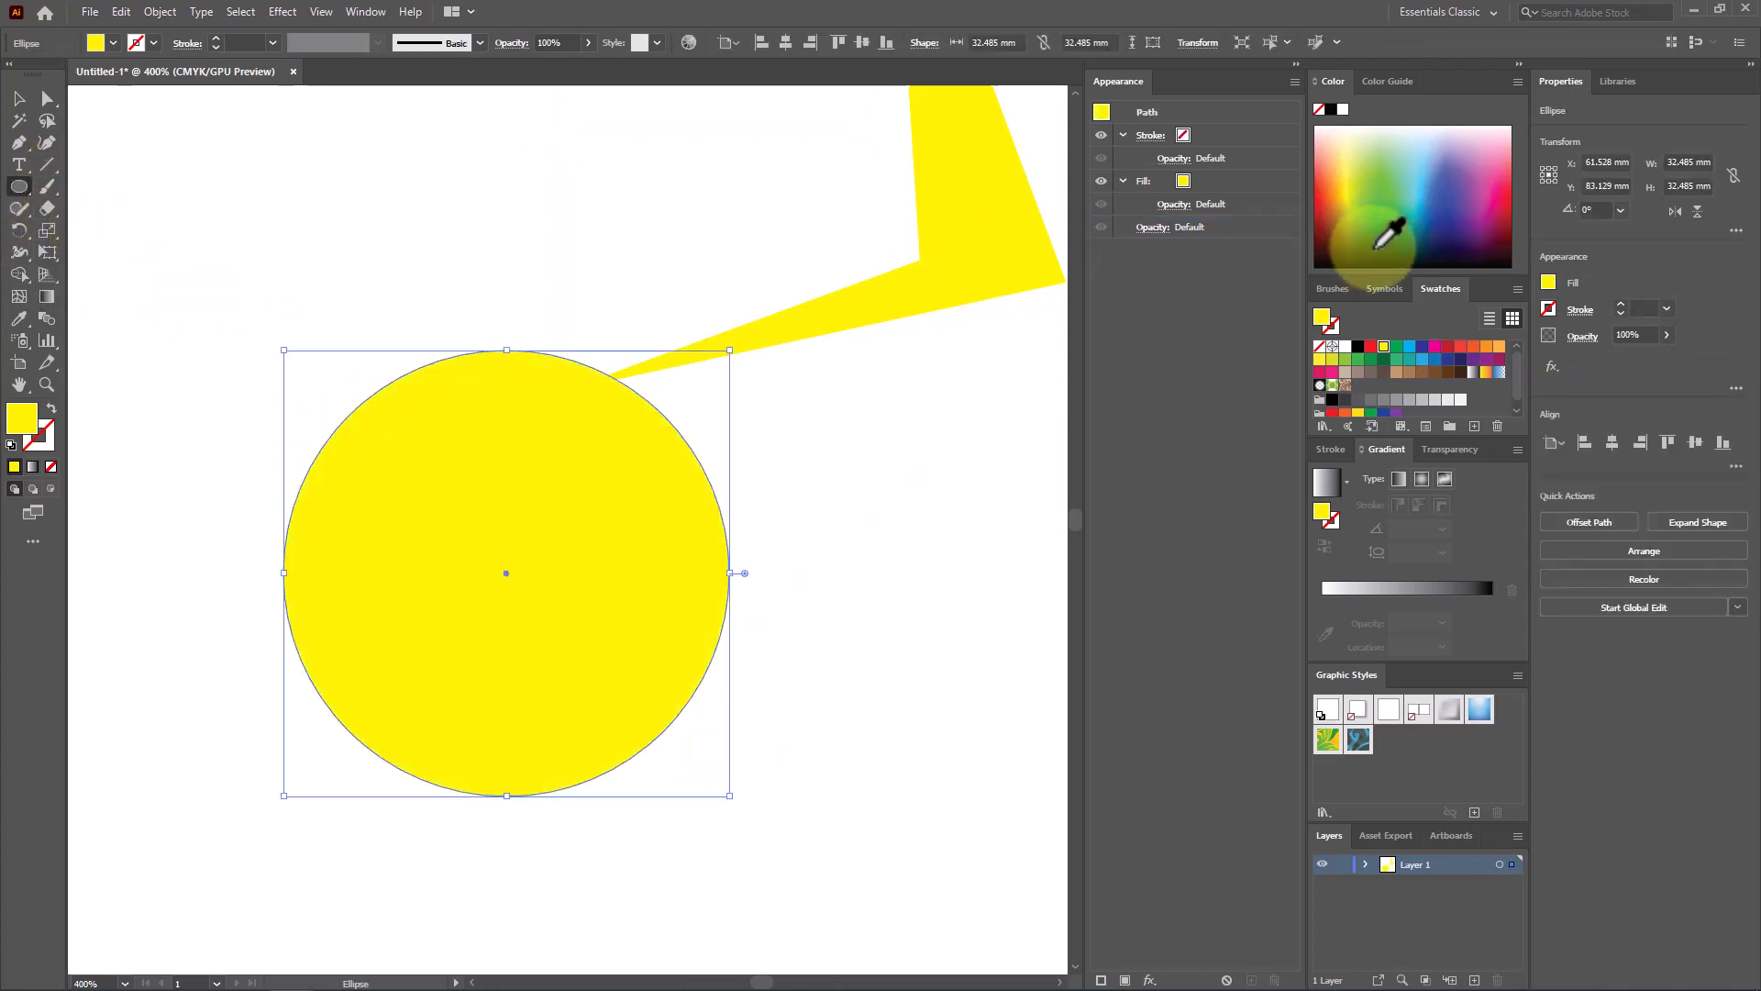
pyautogui.click(1447, 346)
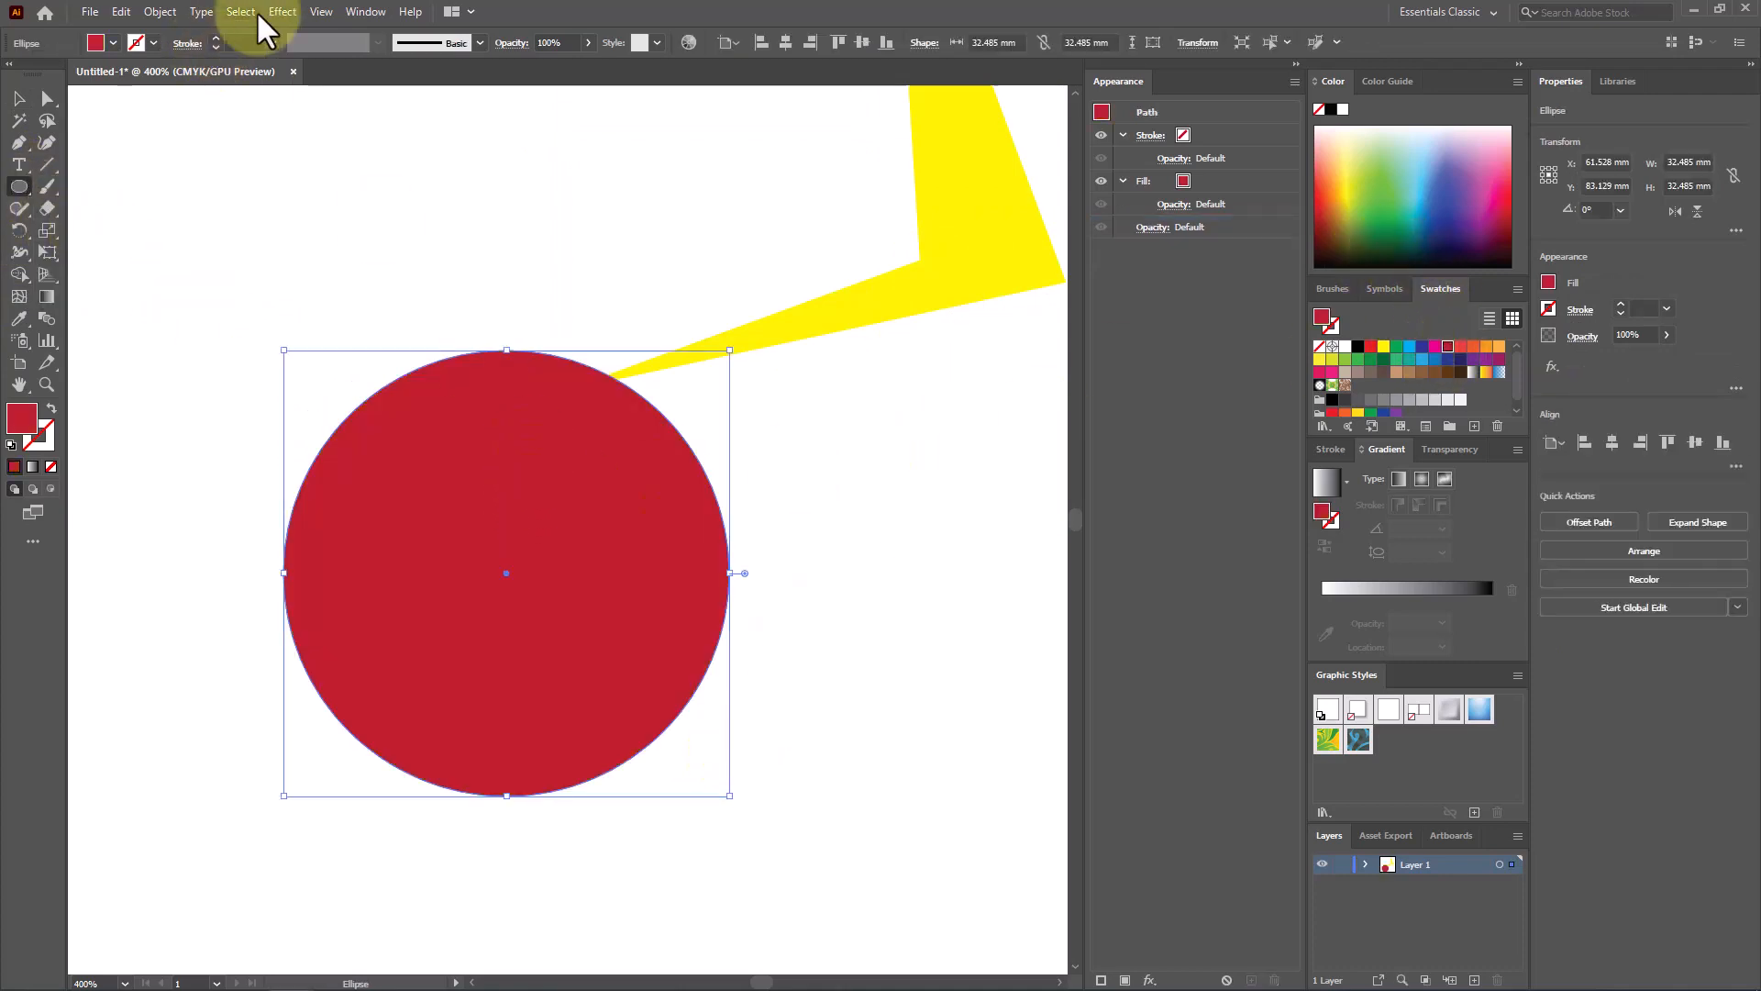
# Apply a Pucker & Bloat effect to the dark red circle with preview on, trying pucker and bloat extremes before settling on -59%
pyautogui.click(282, 11)
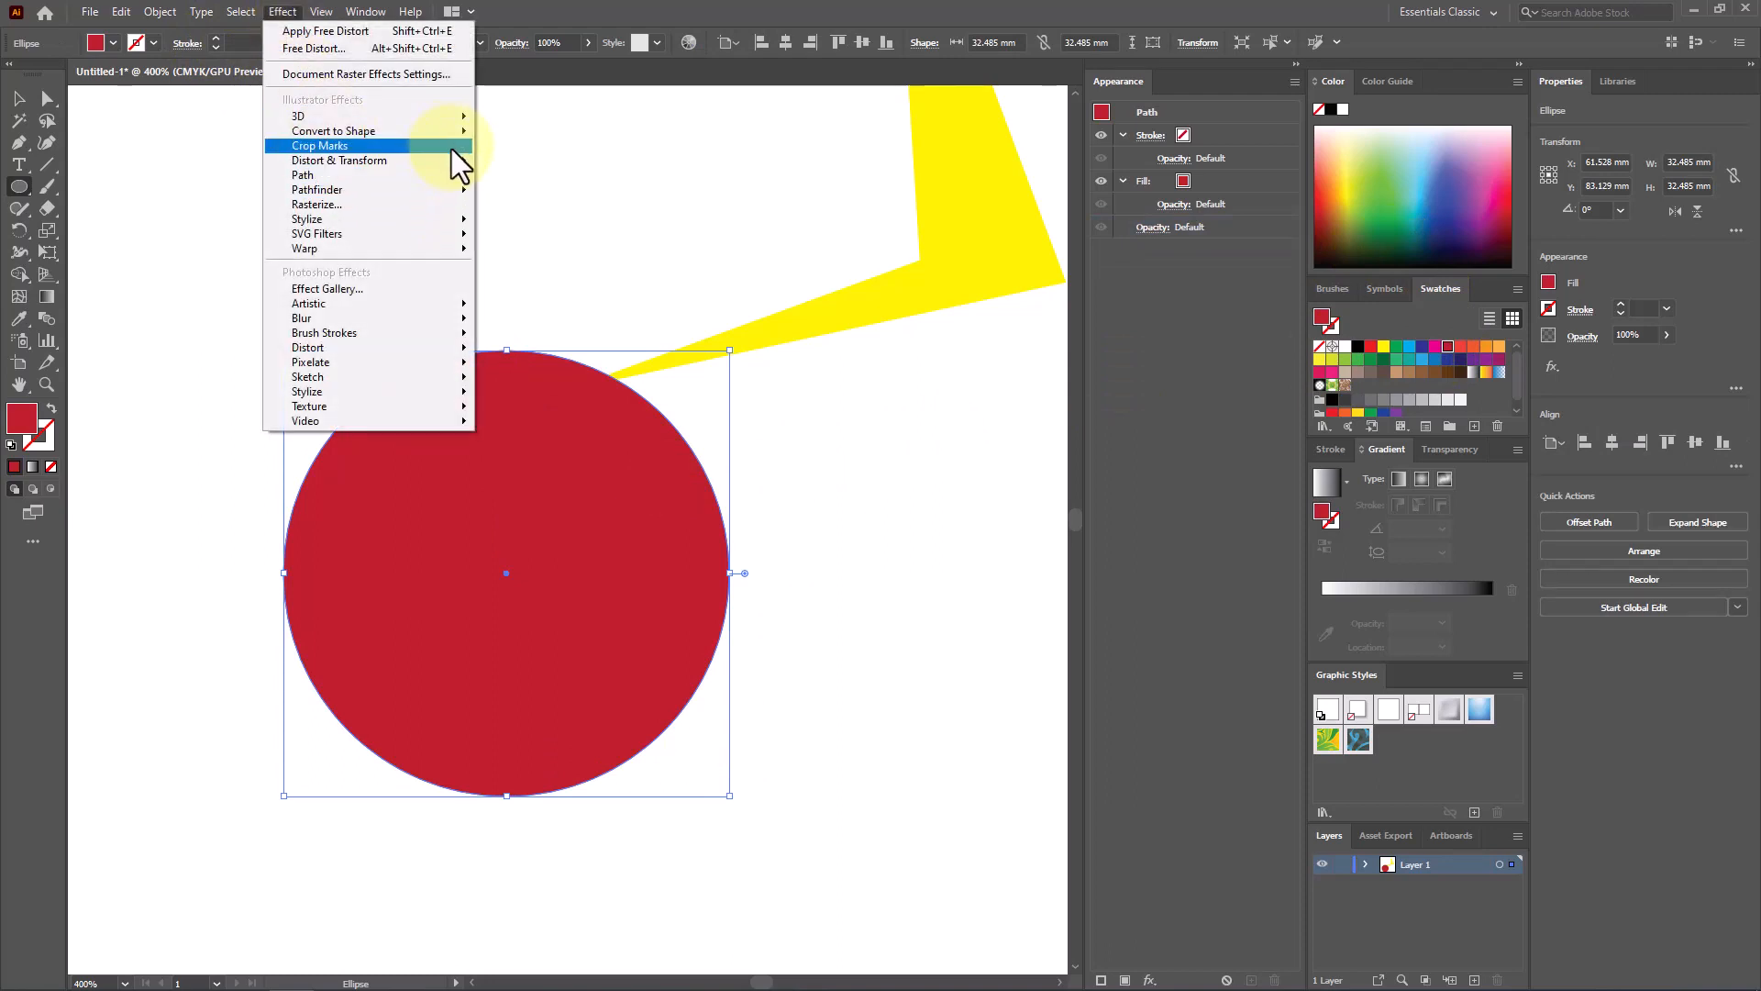
pyautogui.click(464, 165)
pyautogui.click(587, 184)
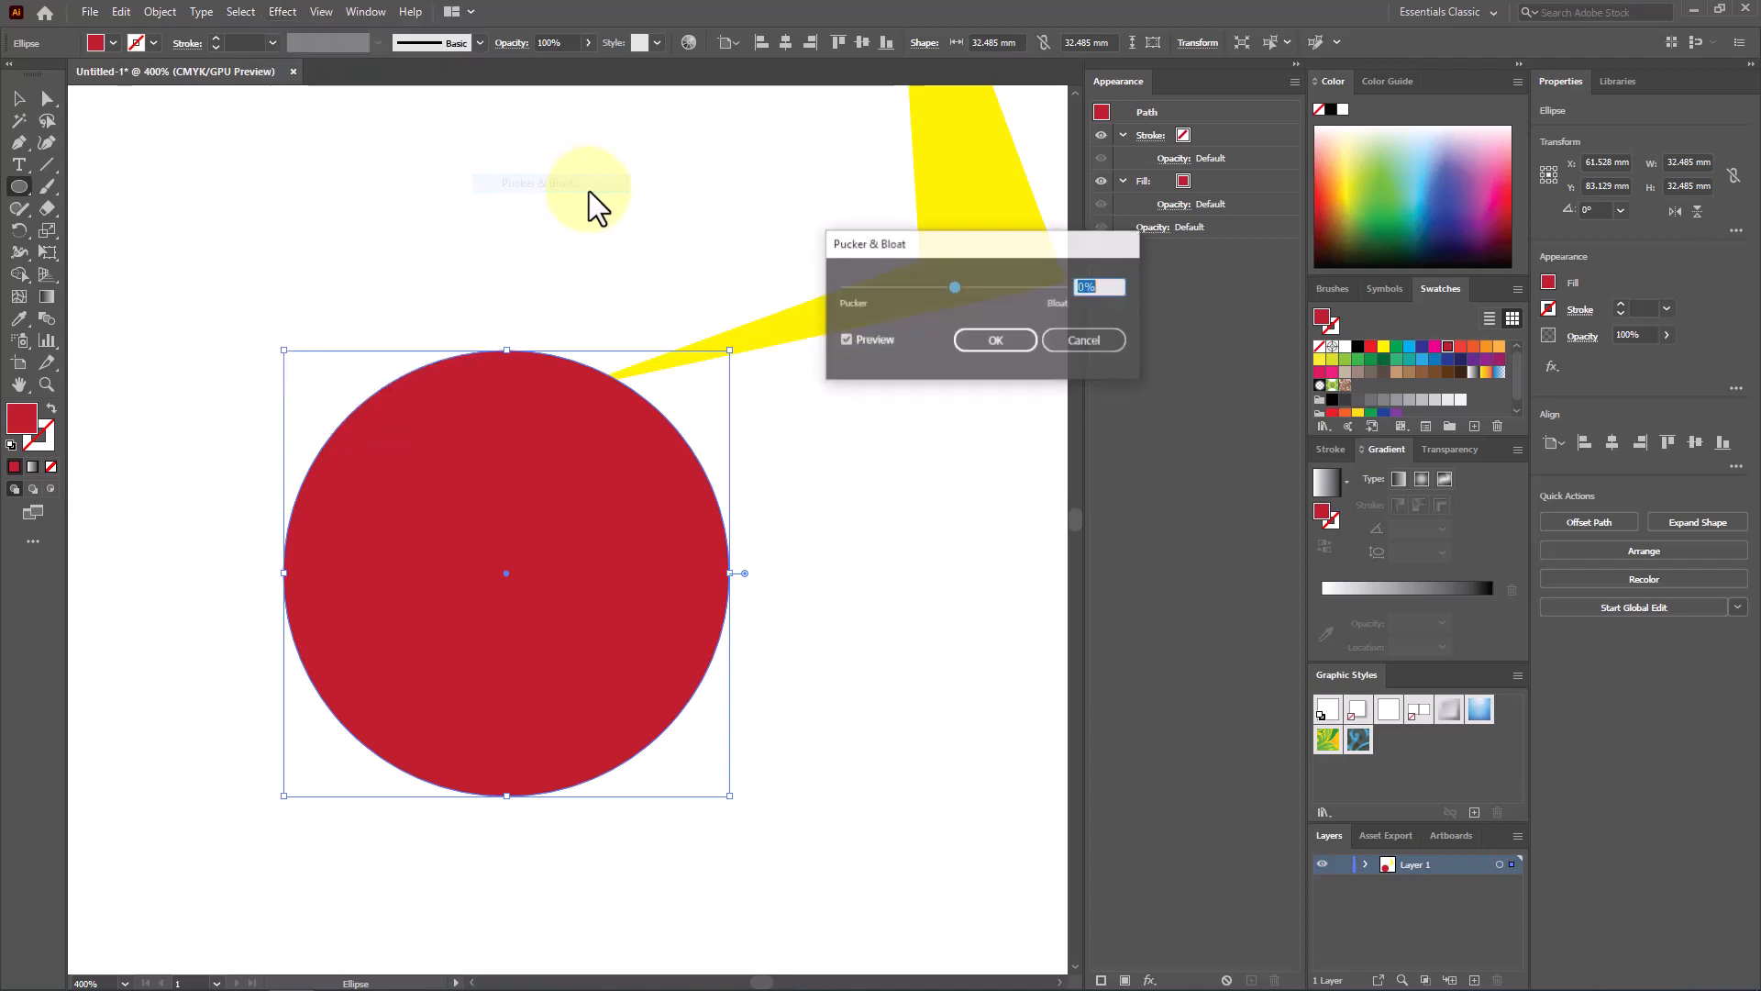
pyautogui.click(869, 339)
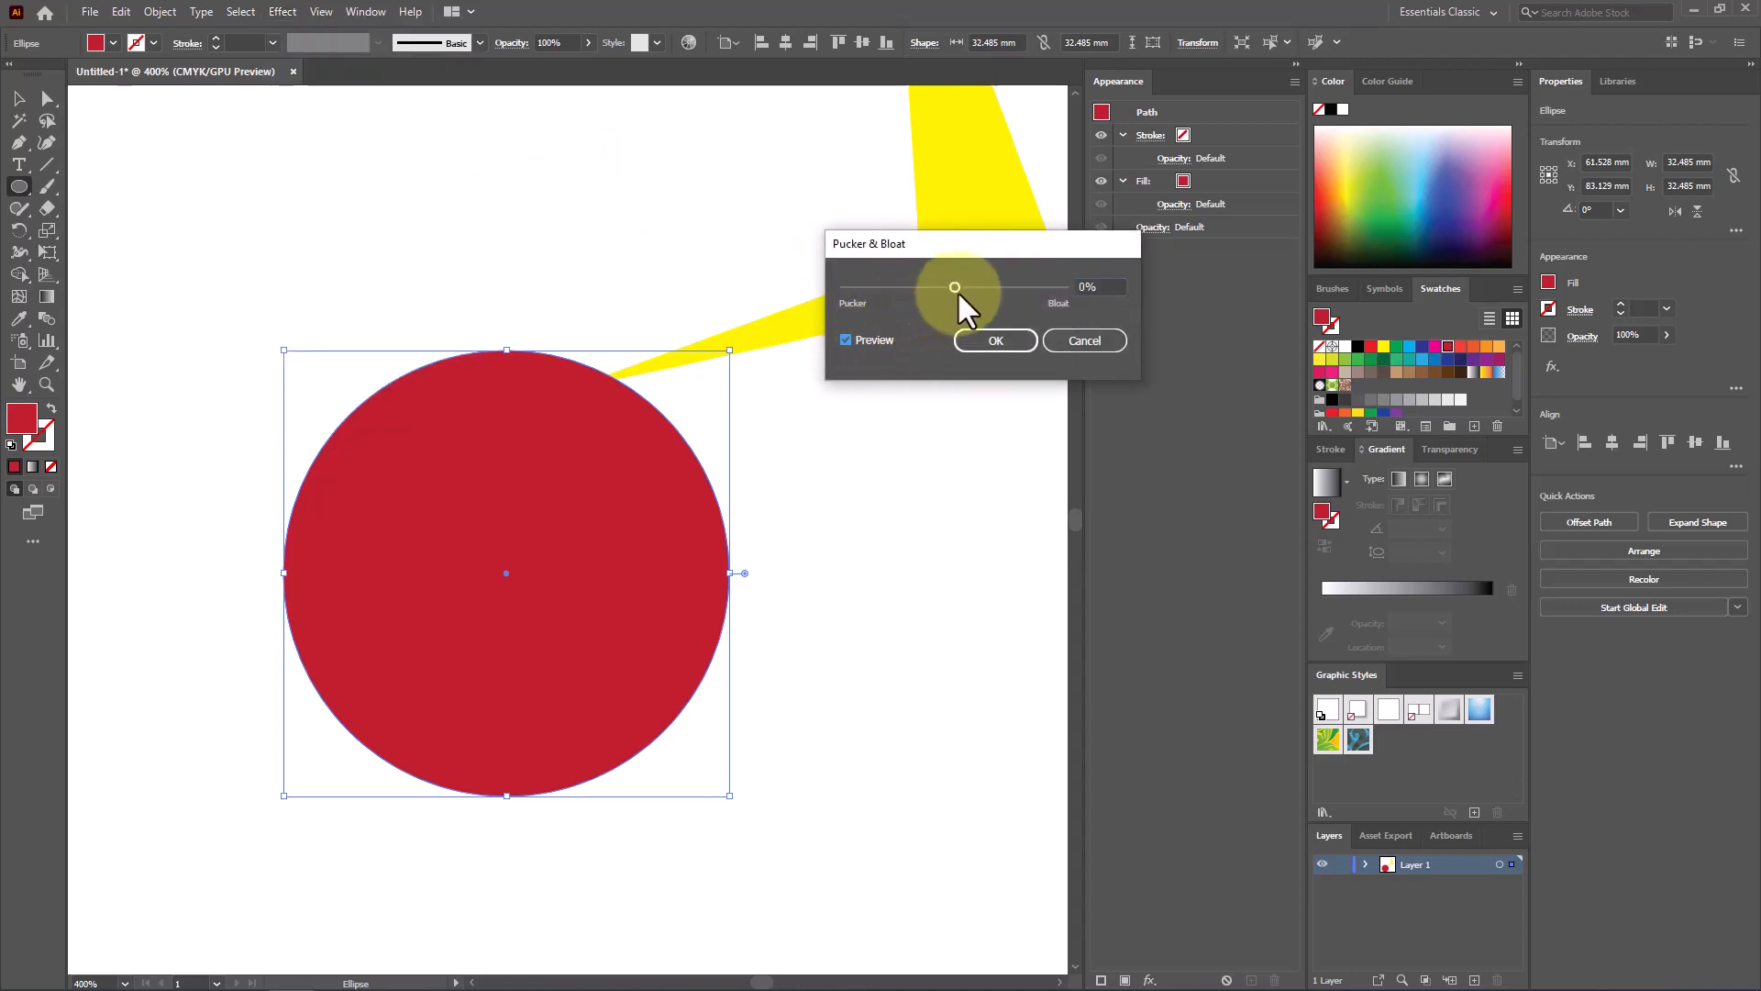
pyautogui.moveTo(956, 290); pyautogui.dragTo(902, 279)
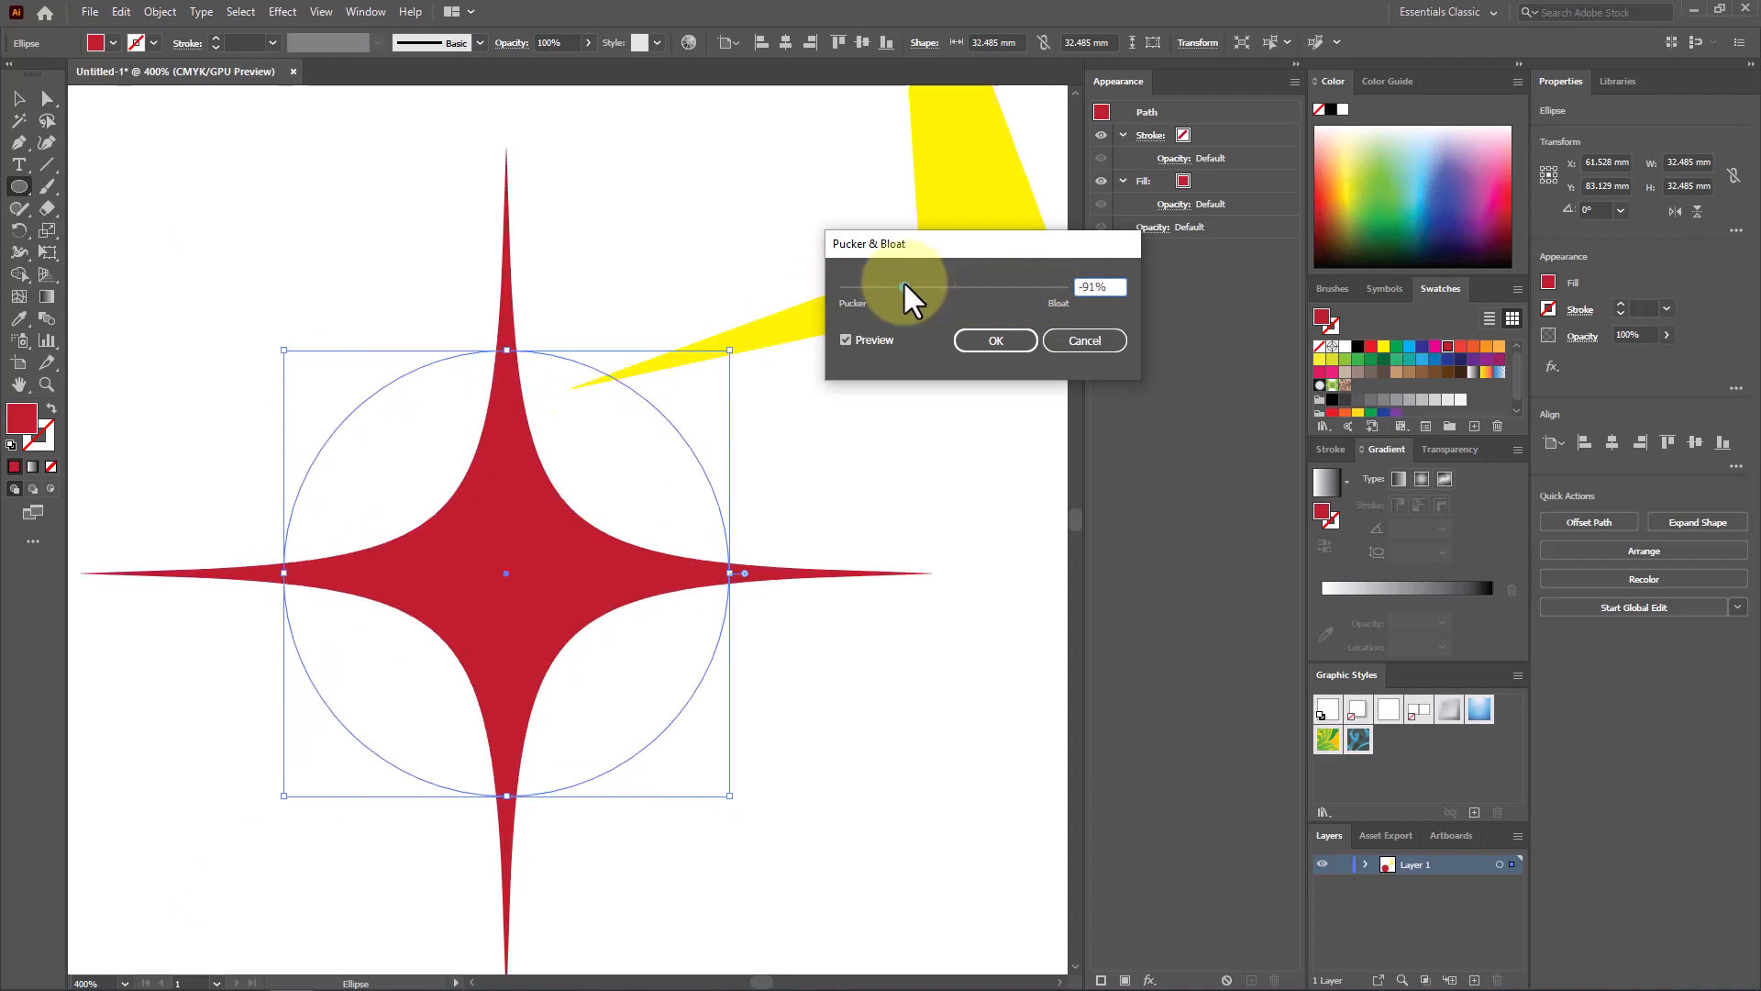
pyautogui.moveTo(902, 279); pyautogui.dragTo(1058, 276)
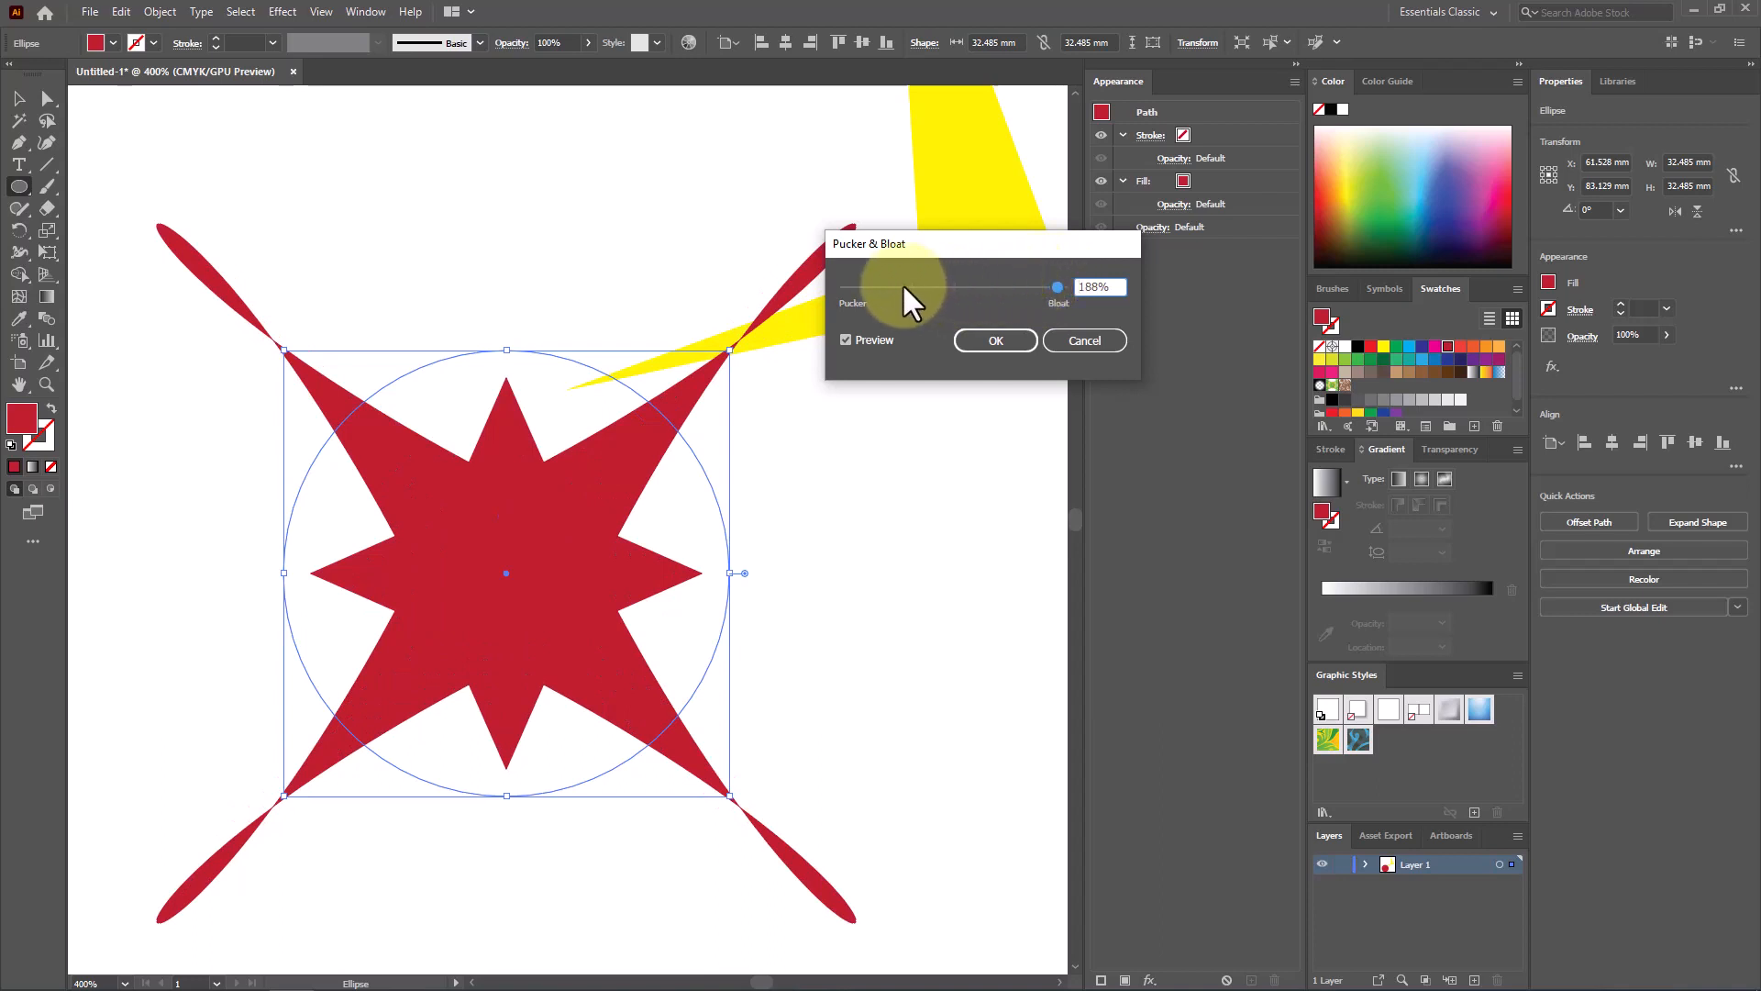
pyautogui.moveTo(900, 282)
pyautogui.mouseDown()
pyautogui.moveTo(868, 288)
pyautogui.moveTo(923, 287)
pyautogui.mouseUp()
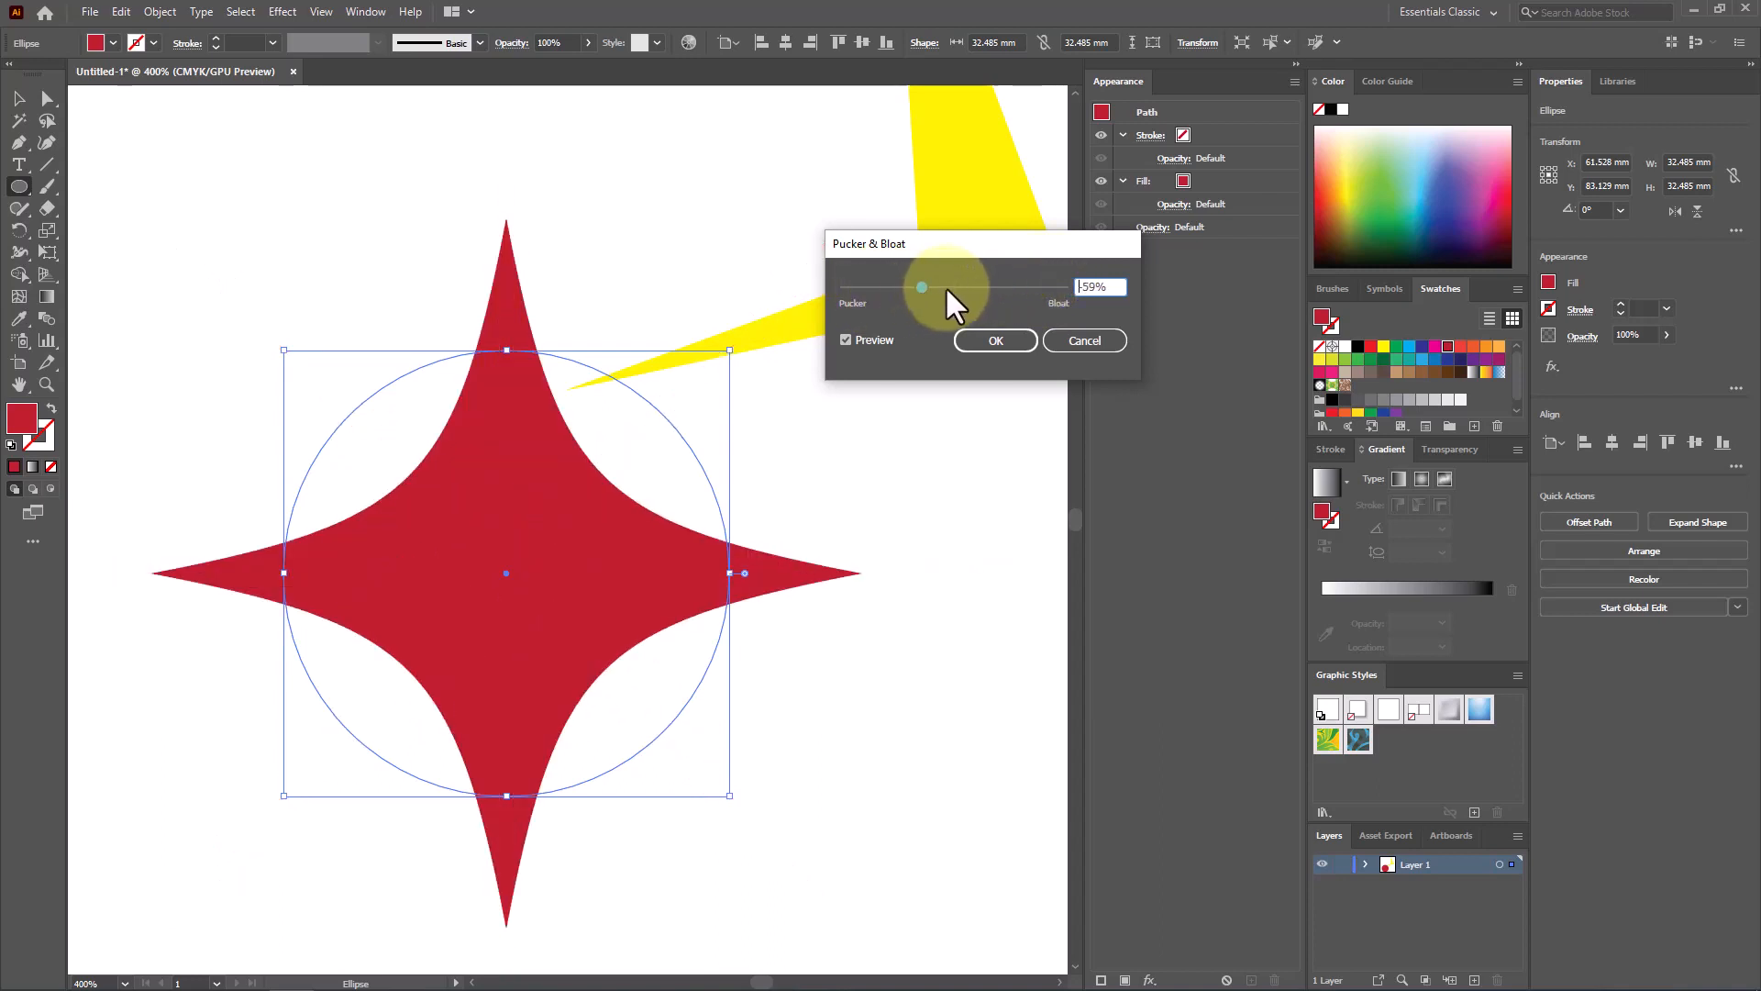
pyautogui.press('Return')
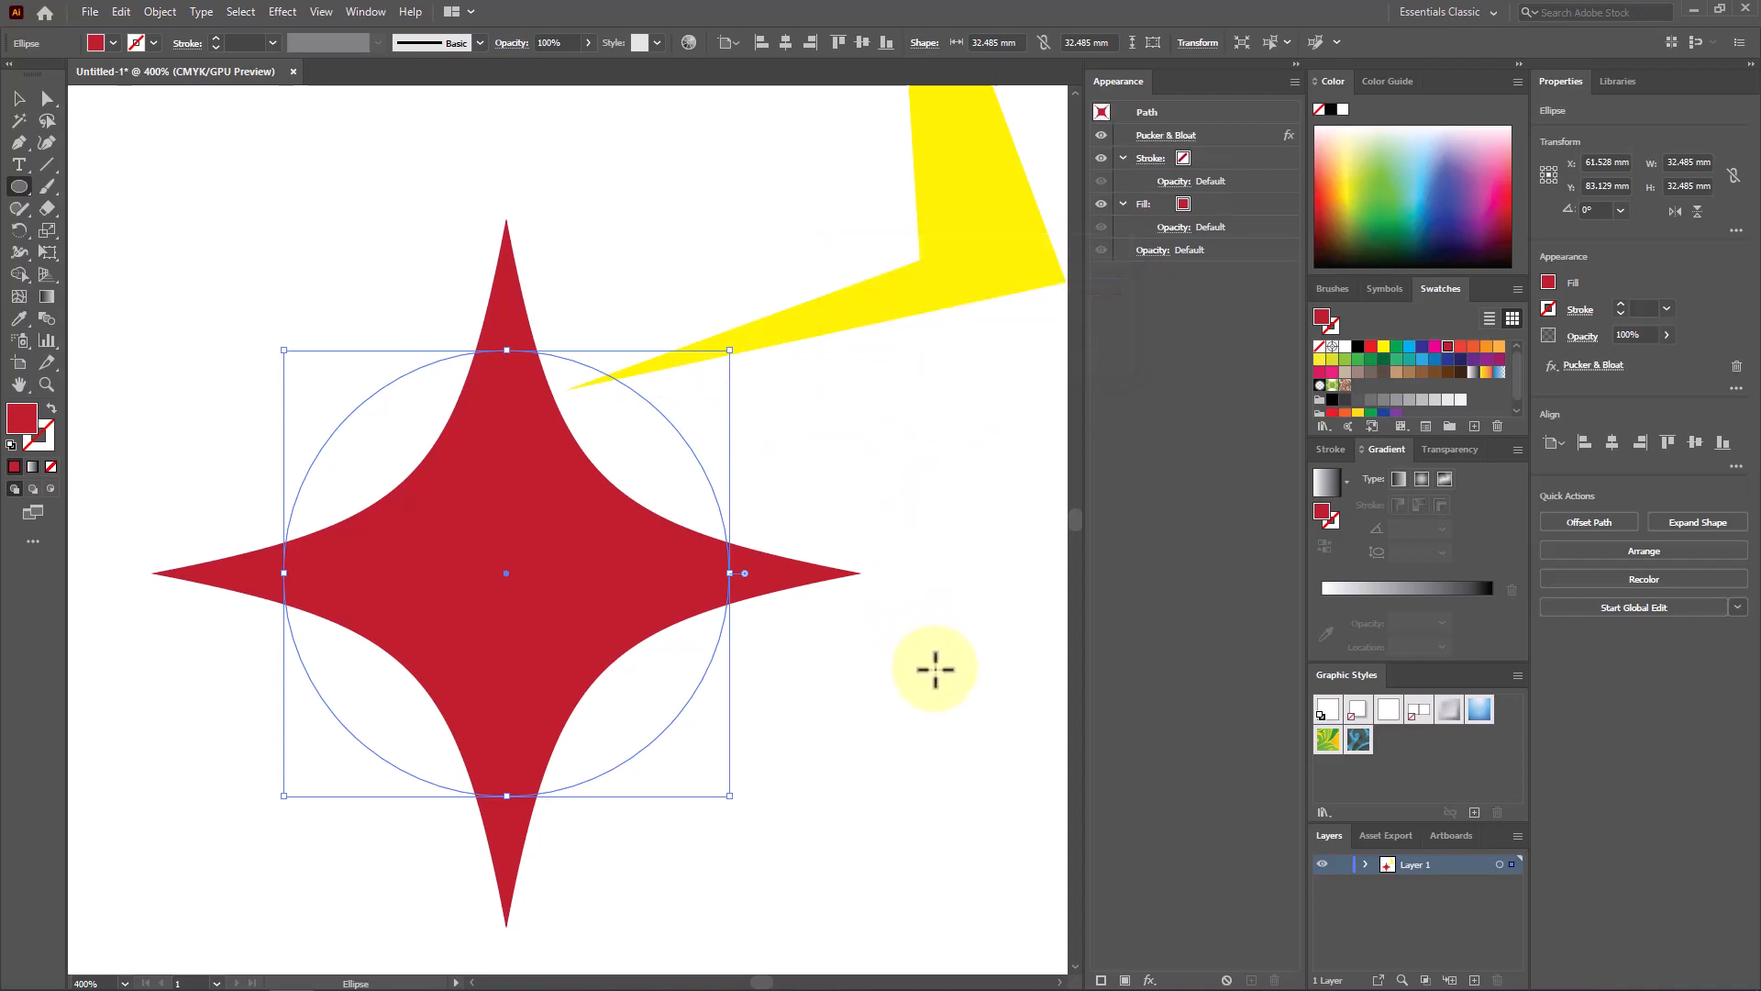
# Move the puckered red shape slightly up and to the left, and highlight its Pucker & Bloat effect entry
pyautogui.click(19, 99)
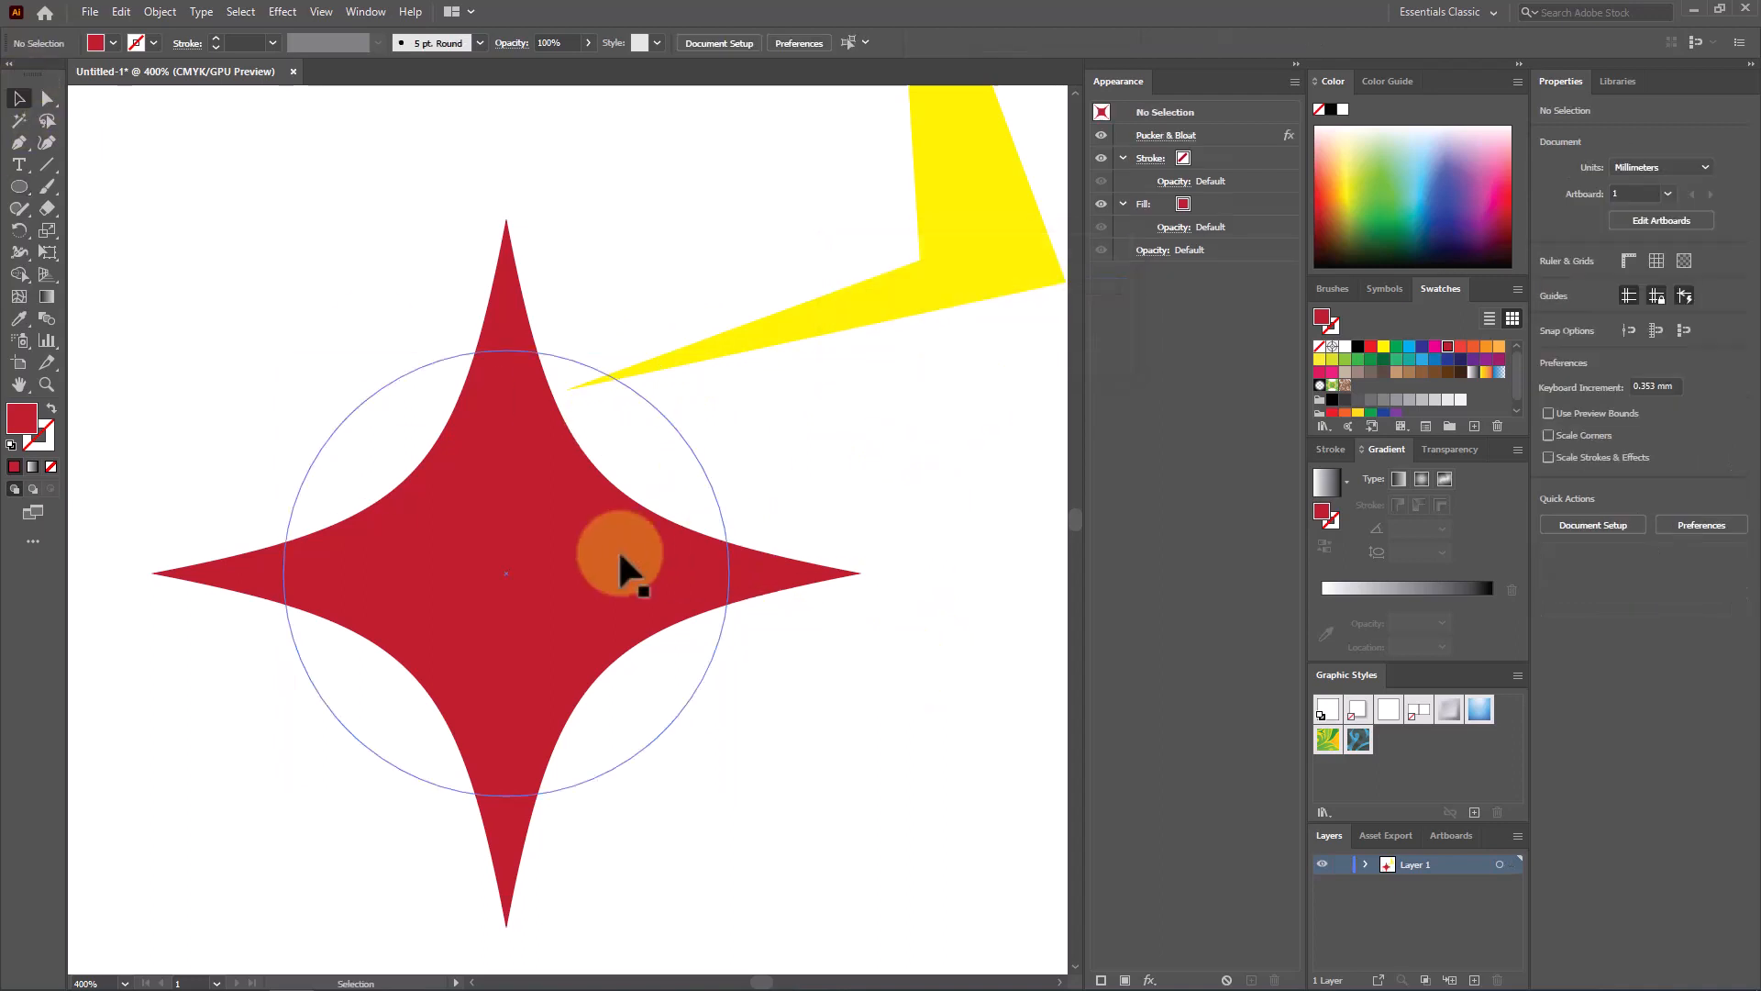
pyautogui.moveTo(630, 569); pyautogui.dragTo(608, 512)
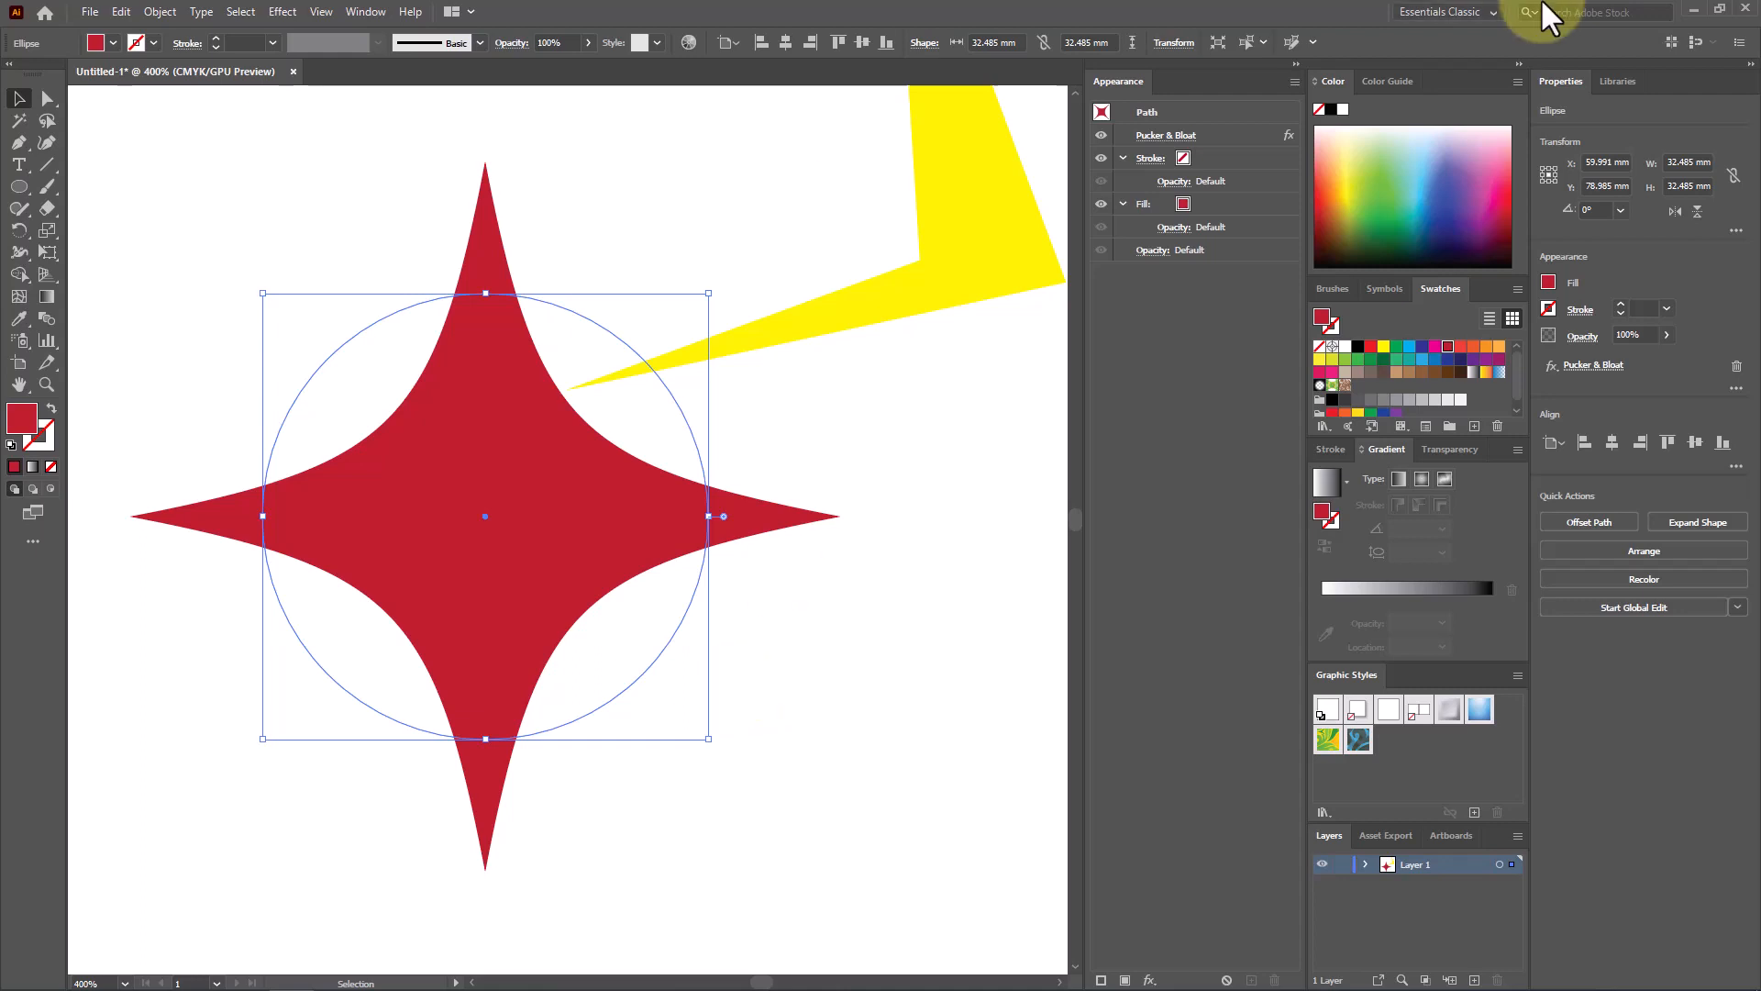
pyautogui.click(1223, 142)
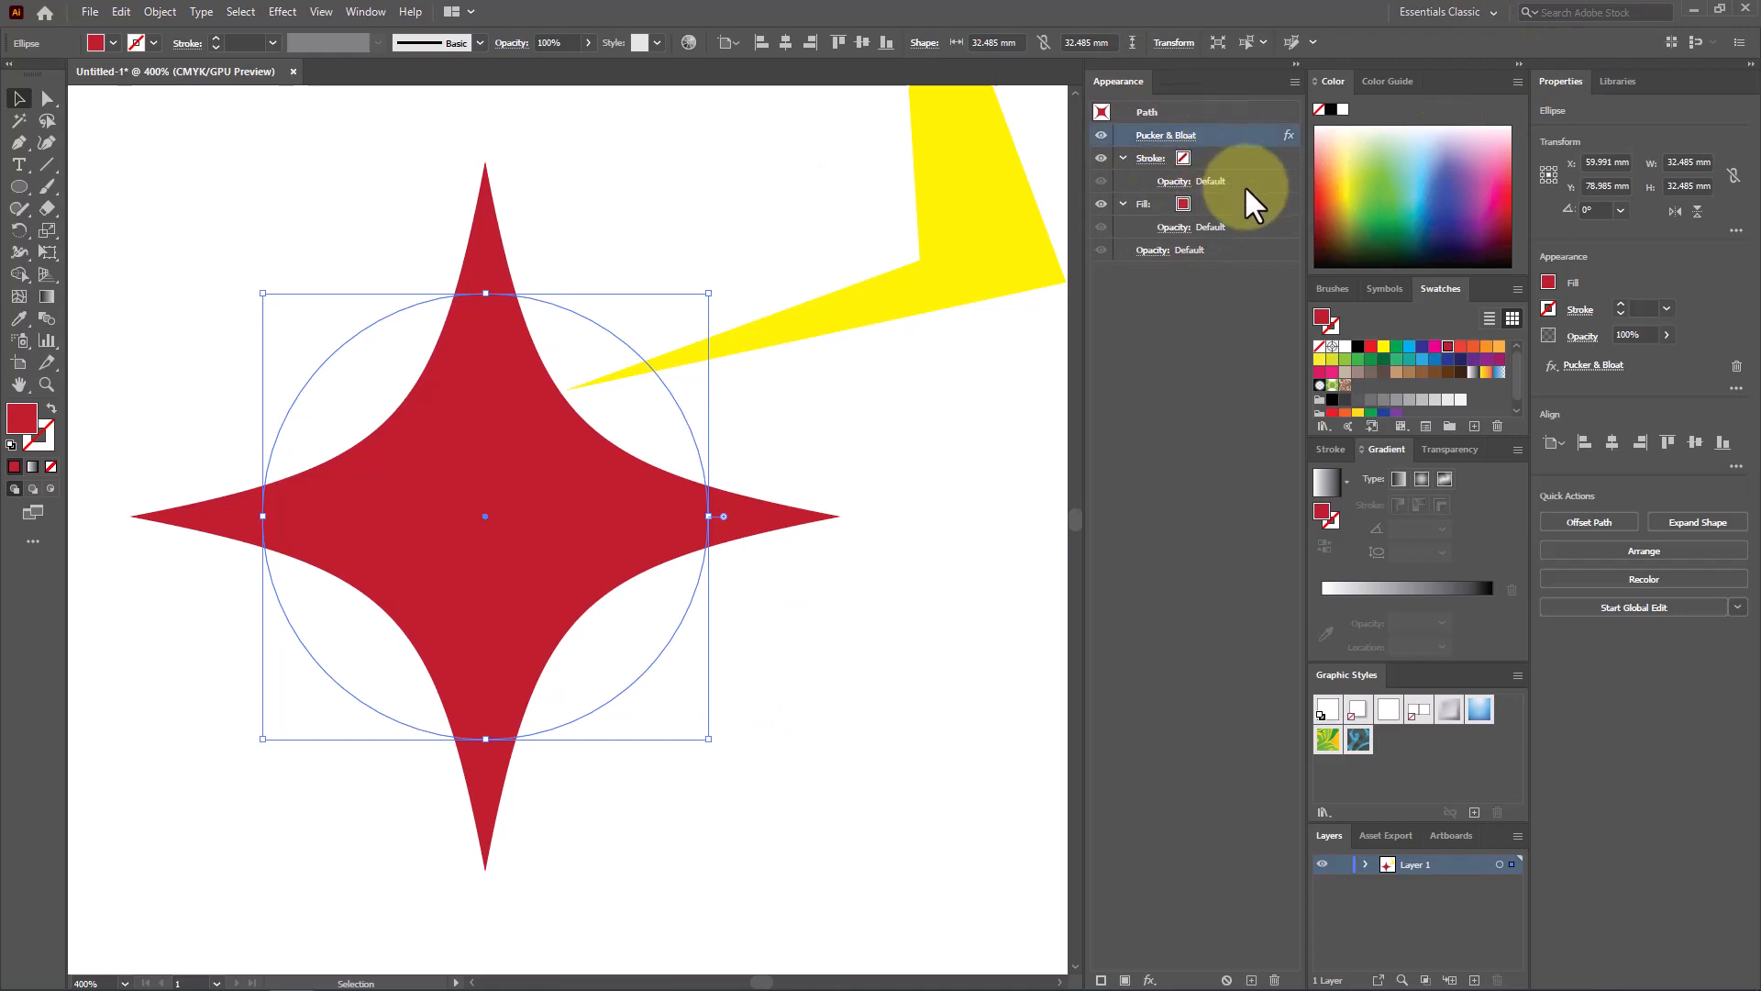
pyautogui.click(897, 565)
pyautogui.click(548, 571)
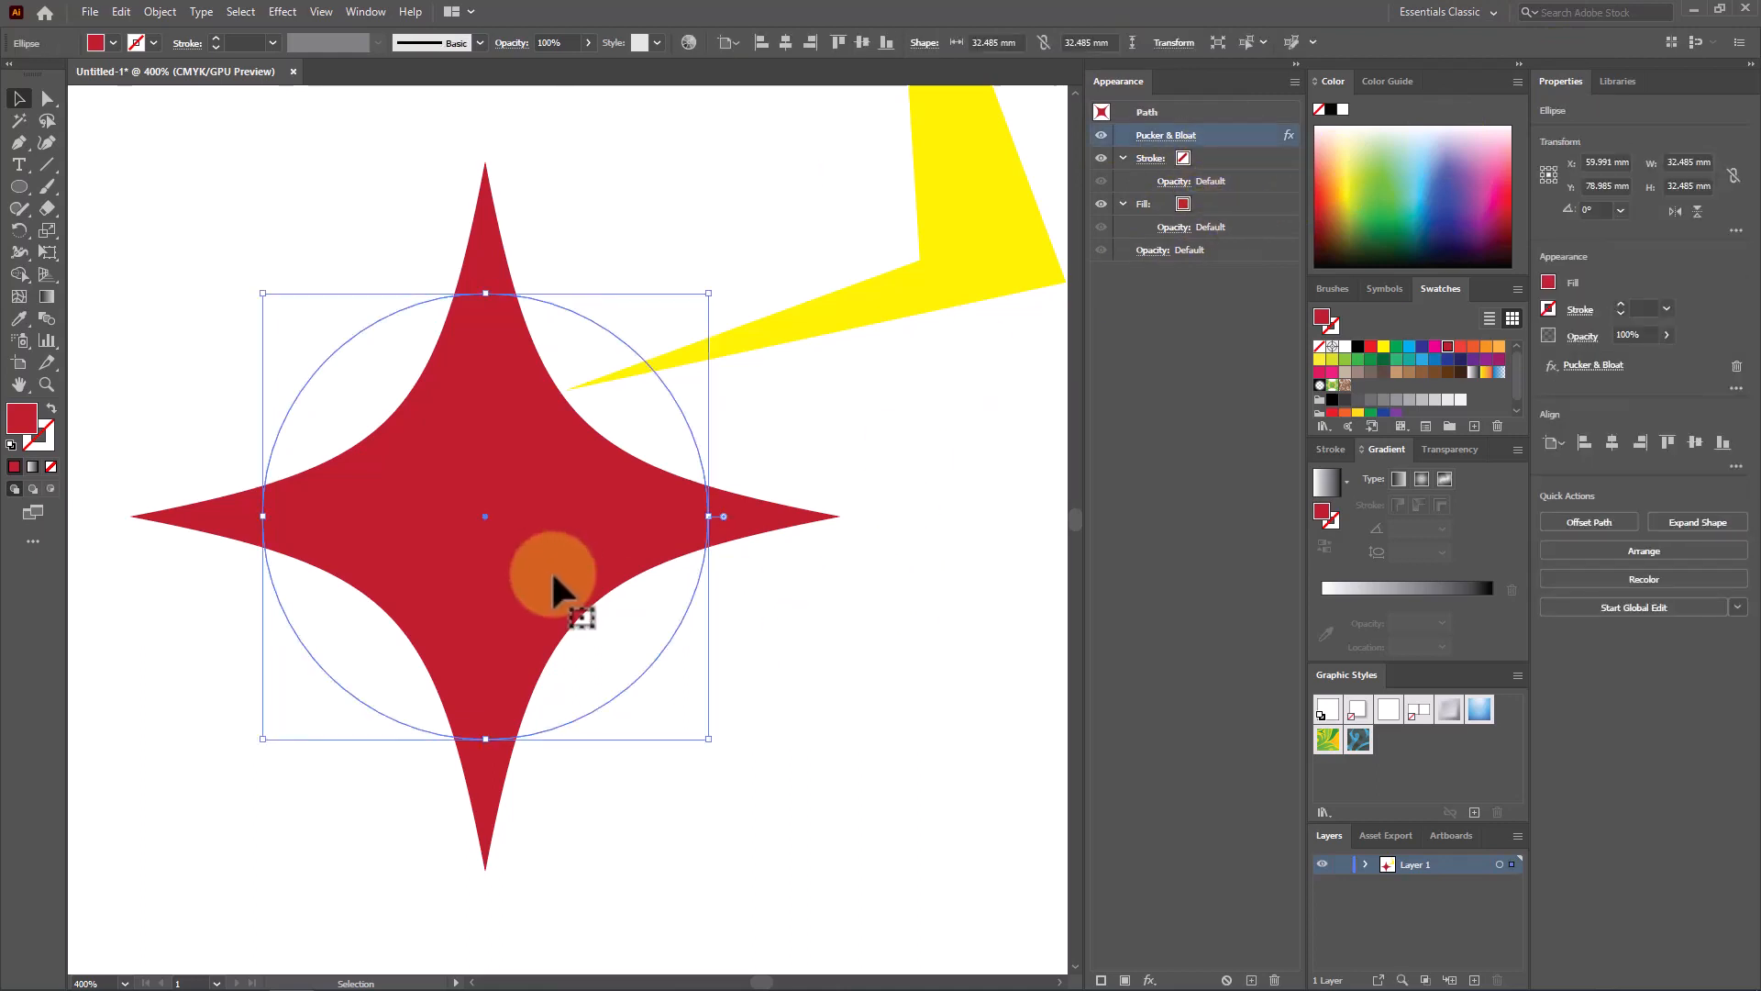
# Expand the appearance of the puckered red shape, nudge it slightly down and right, and recolor its fill green
pyautogui.click(154, 13)
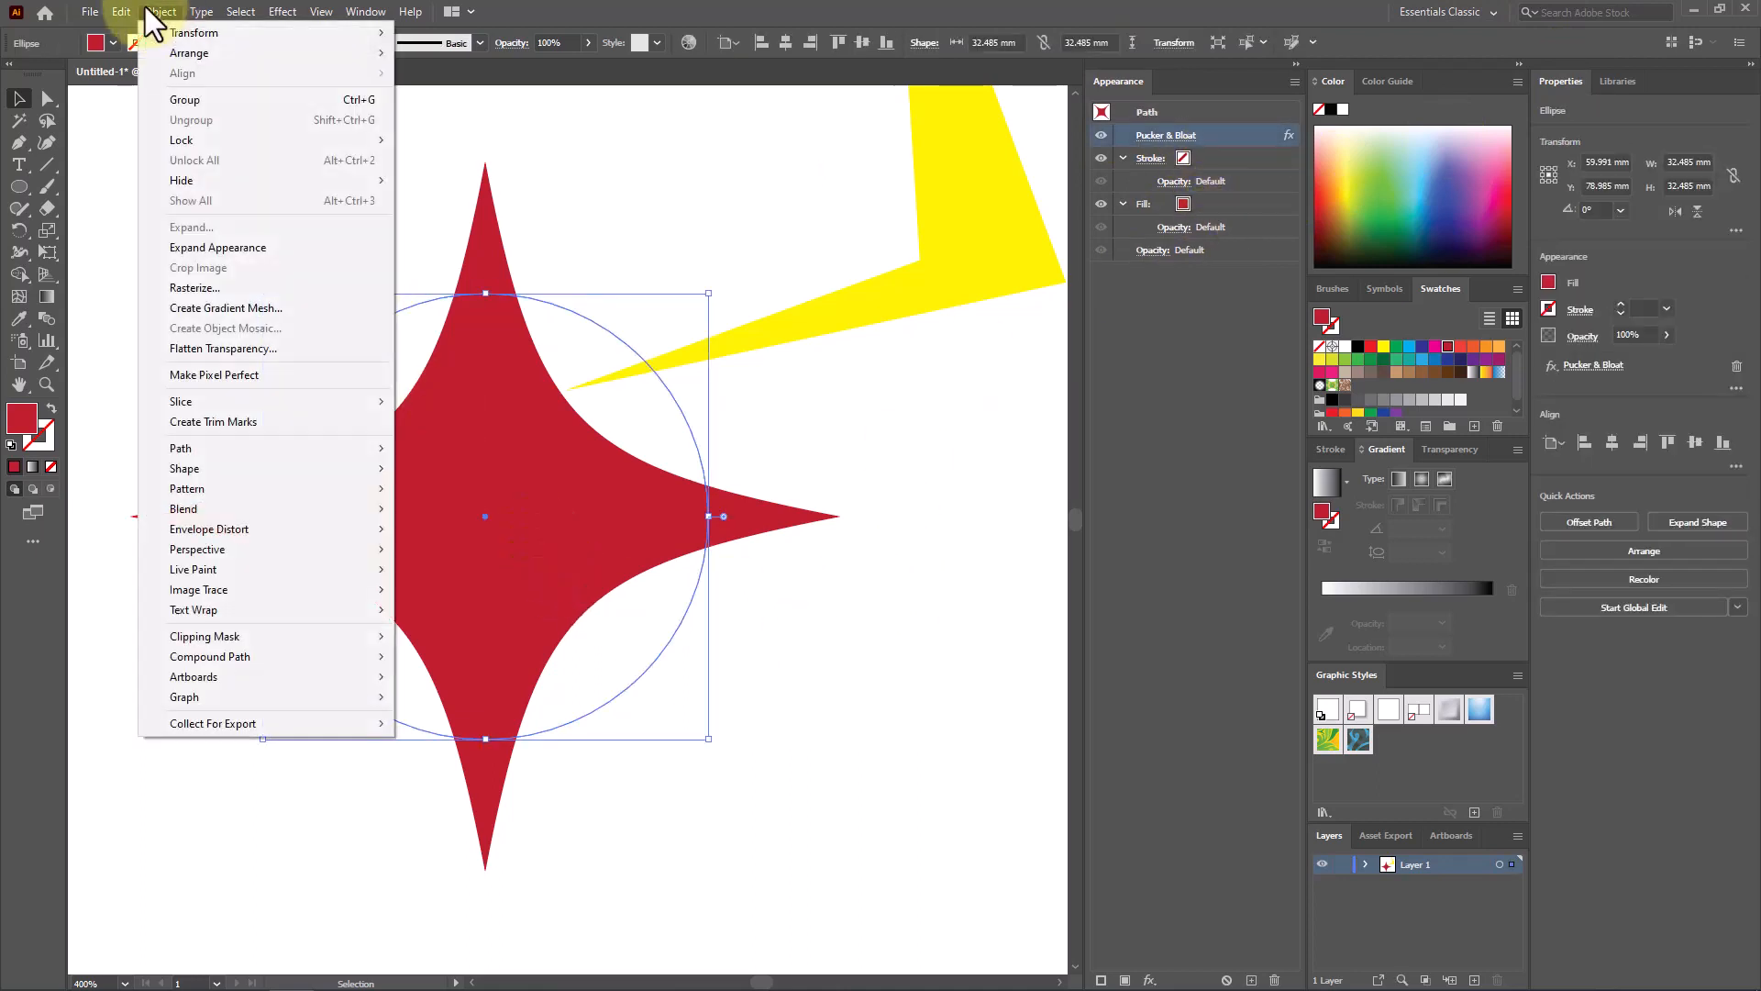
pyautogui.click(285, 255)
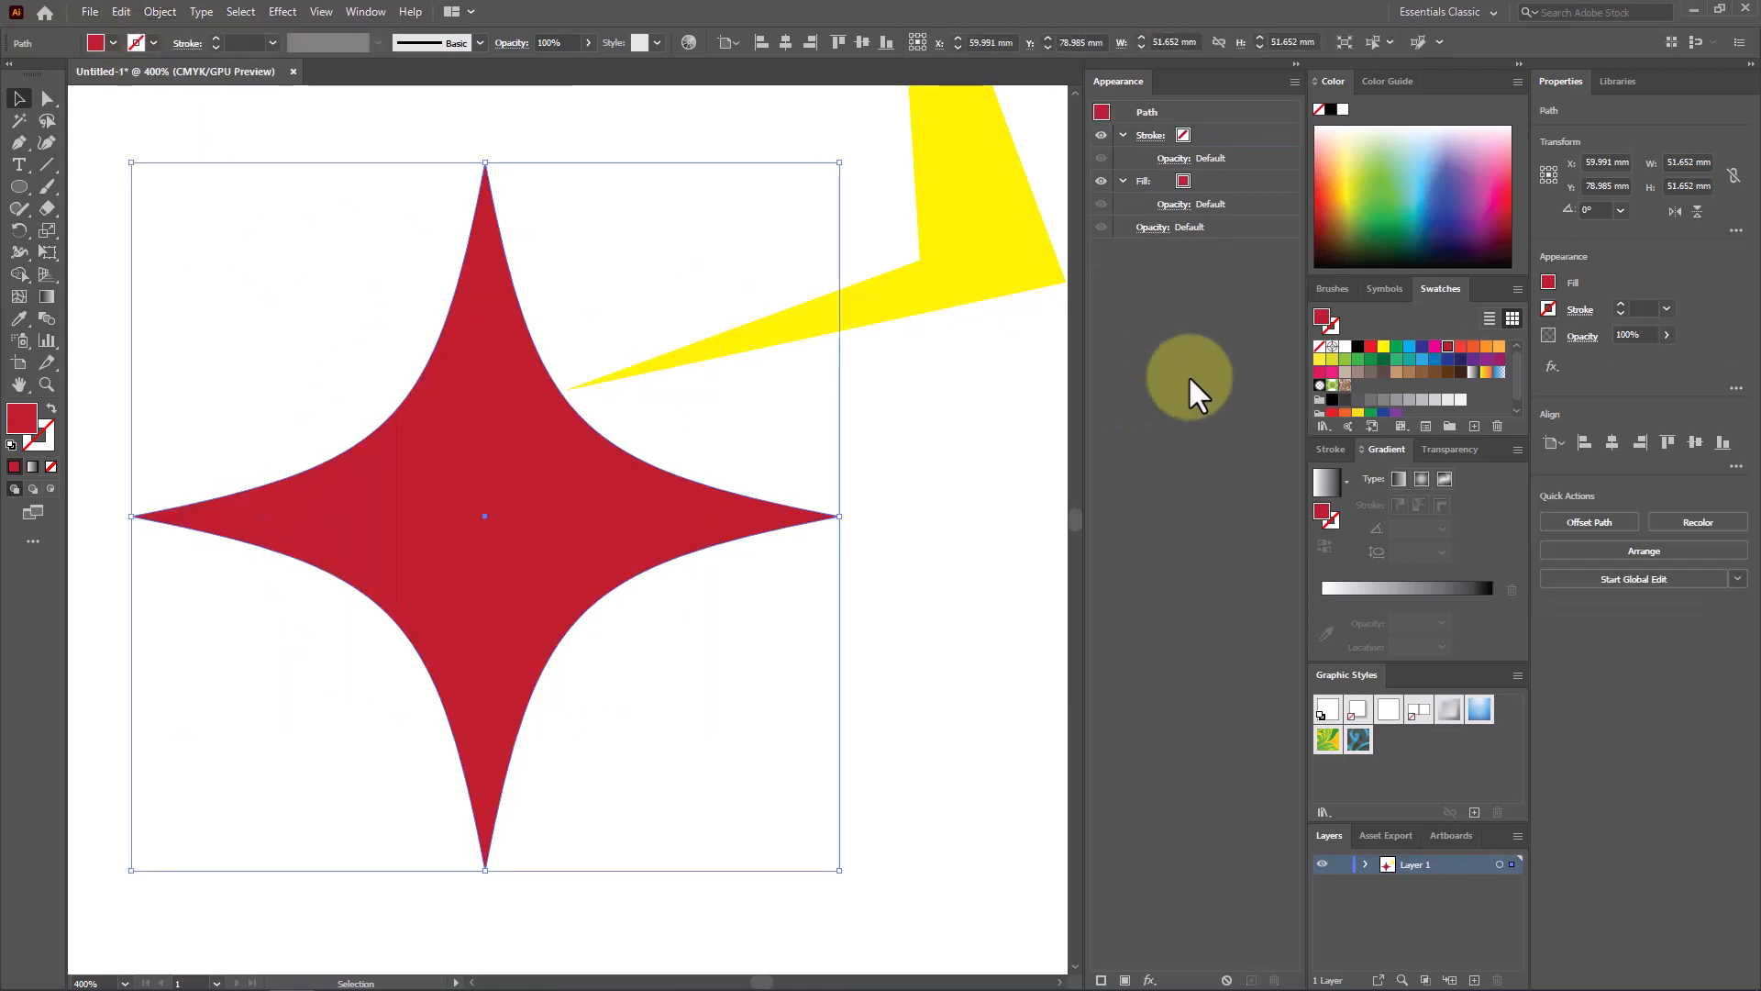
pyautogui.moveTo(688, 491); pyautogui.dragTo(597, 528)
pyautogui.click(1377, 190)
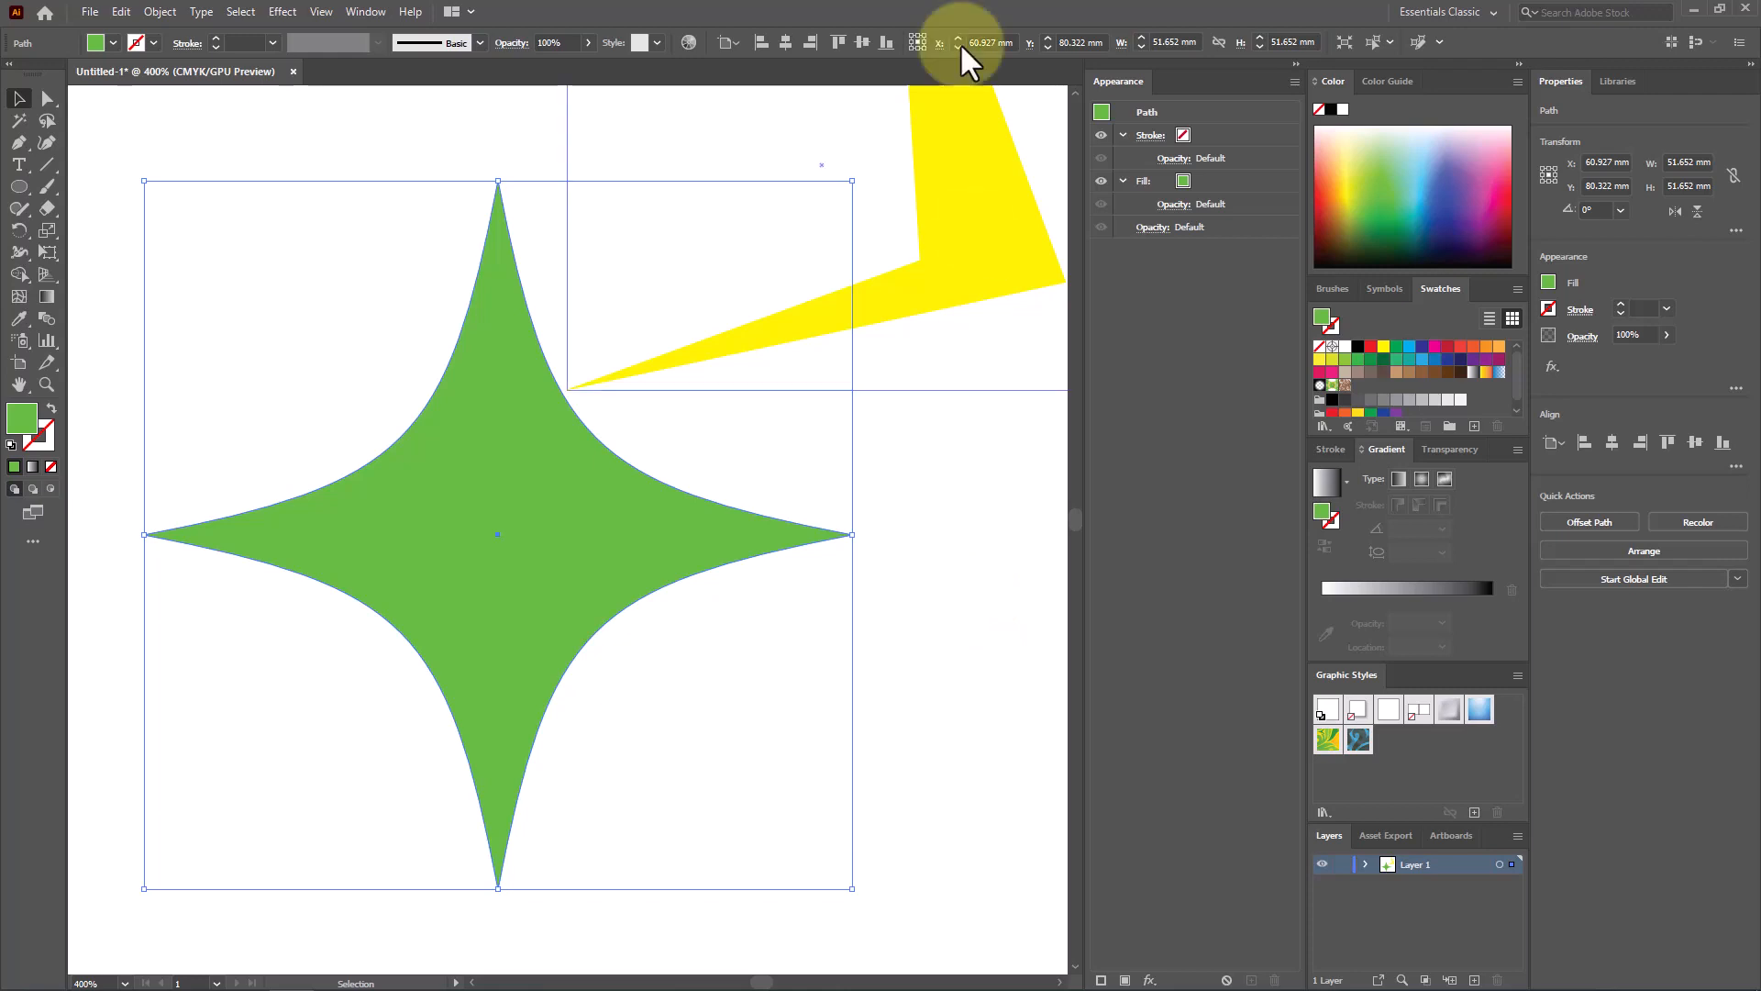
# Move the Free Distort yellow shape to the left and expand its appearance into a plain path
pyautogui.scroll(2, 1006, 598)
pyautogui.moveTo(980, 327); pyautogui.dragTo(790, 312)
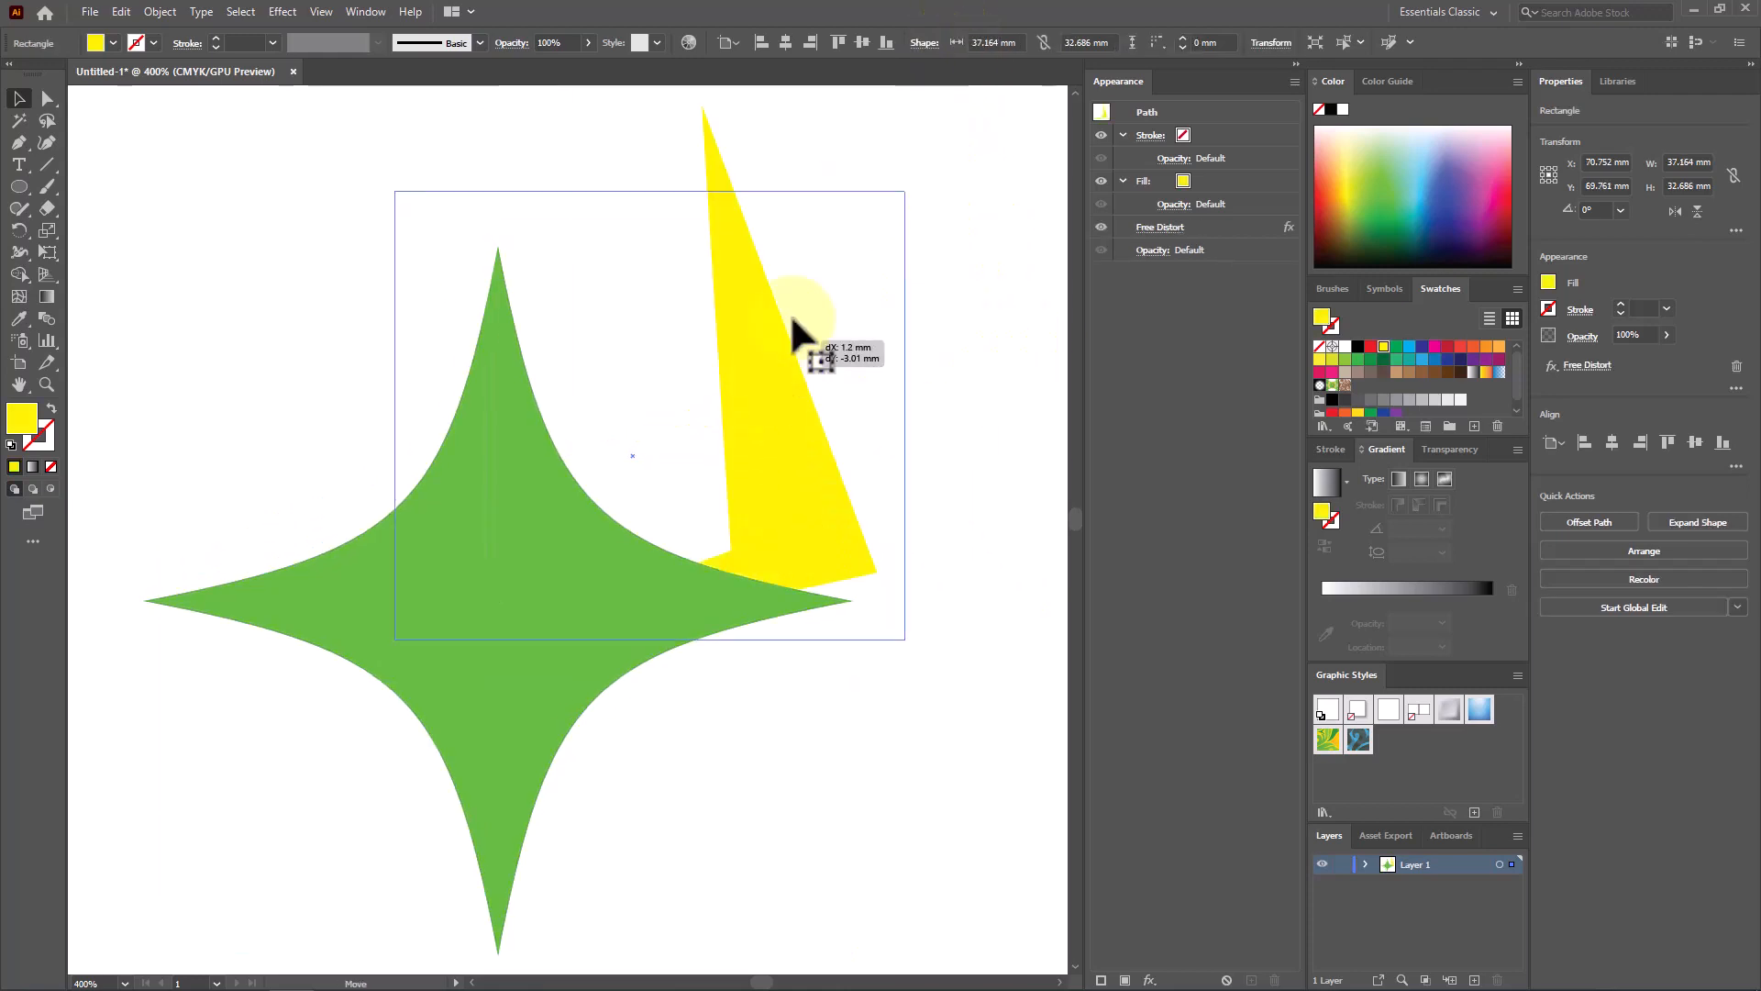
pyautogui.click(154, 14)
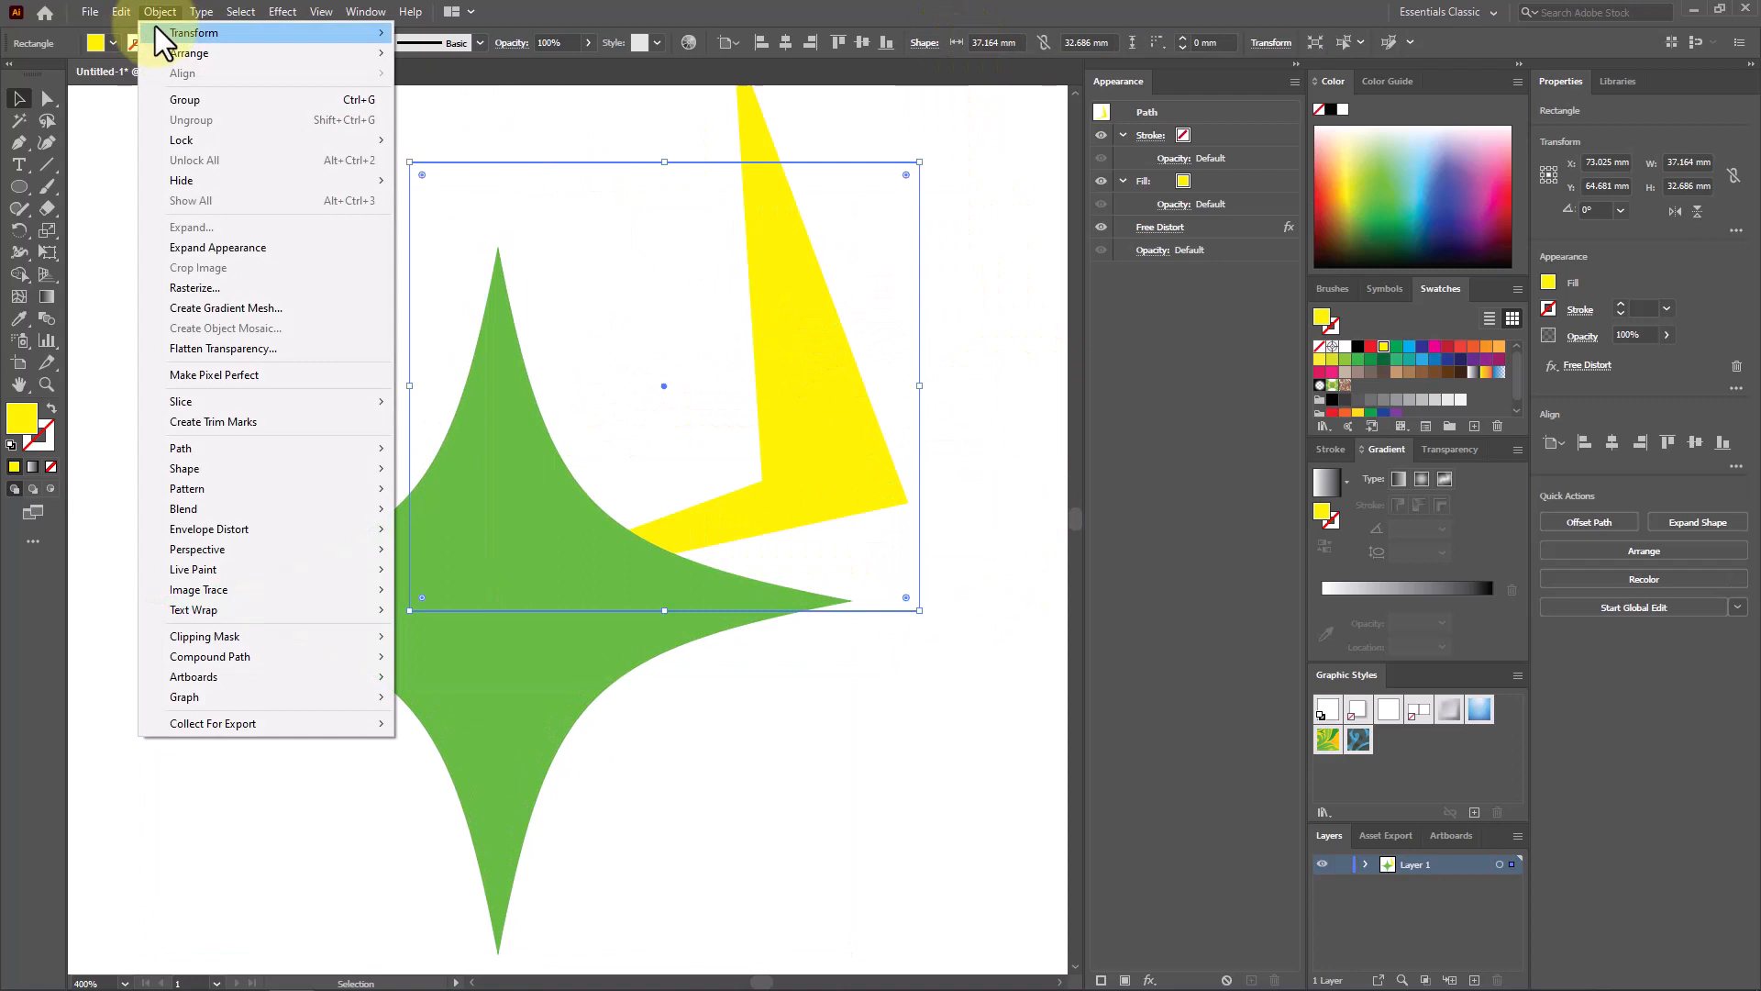
pyautogui.click(229, 248)
pyautogui.moveTo(723, 327); pyautogui.dragTo(762, 367)
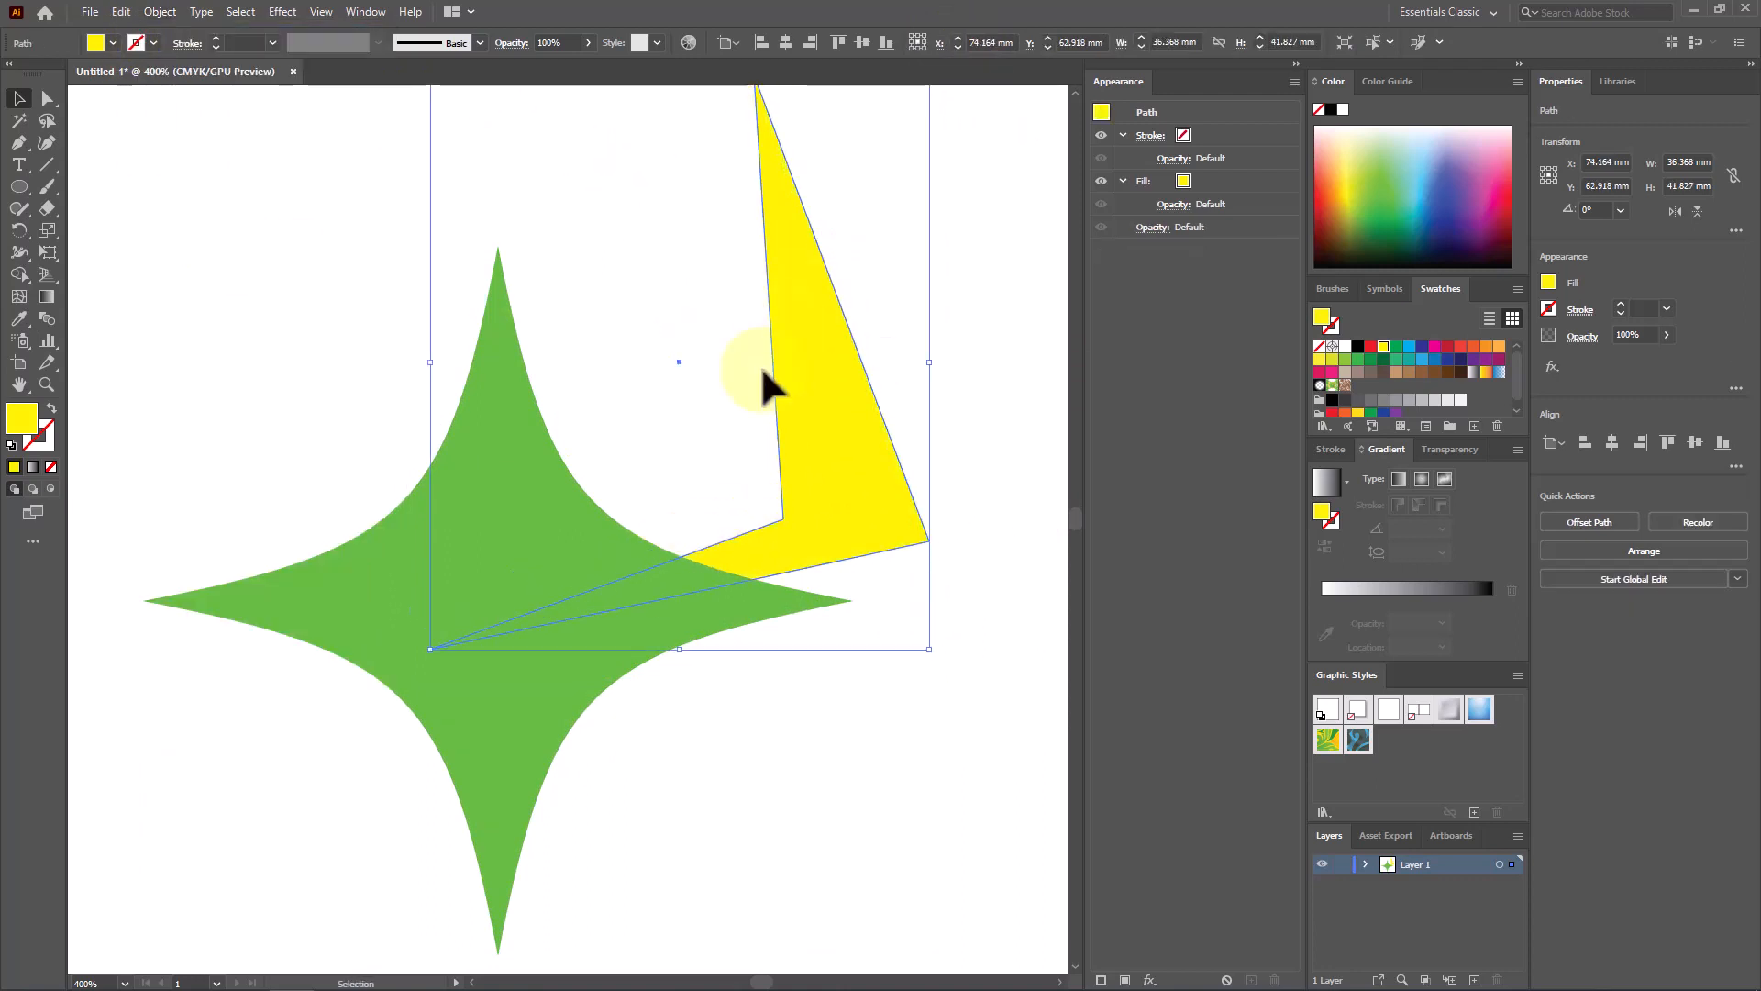
# Move the green four-pointed star up and to the left, clear of the yellow shape, and deselect it
pyautogui.click(958, 602)
pyautogui.moveTo(578, 615); pyautogui.dragTo(463, 325)
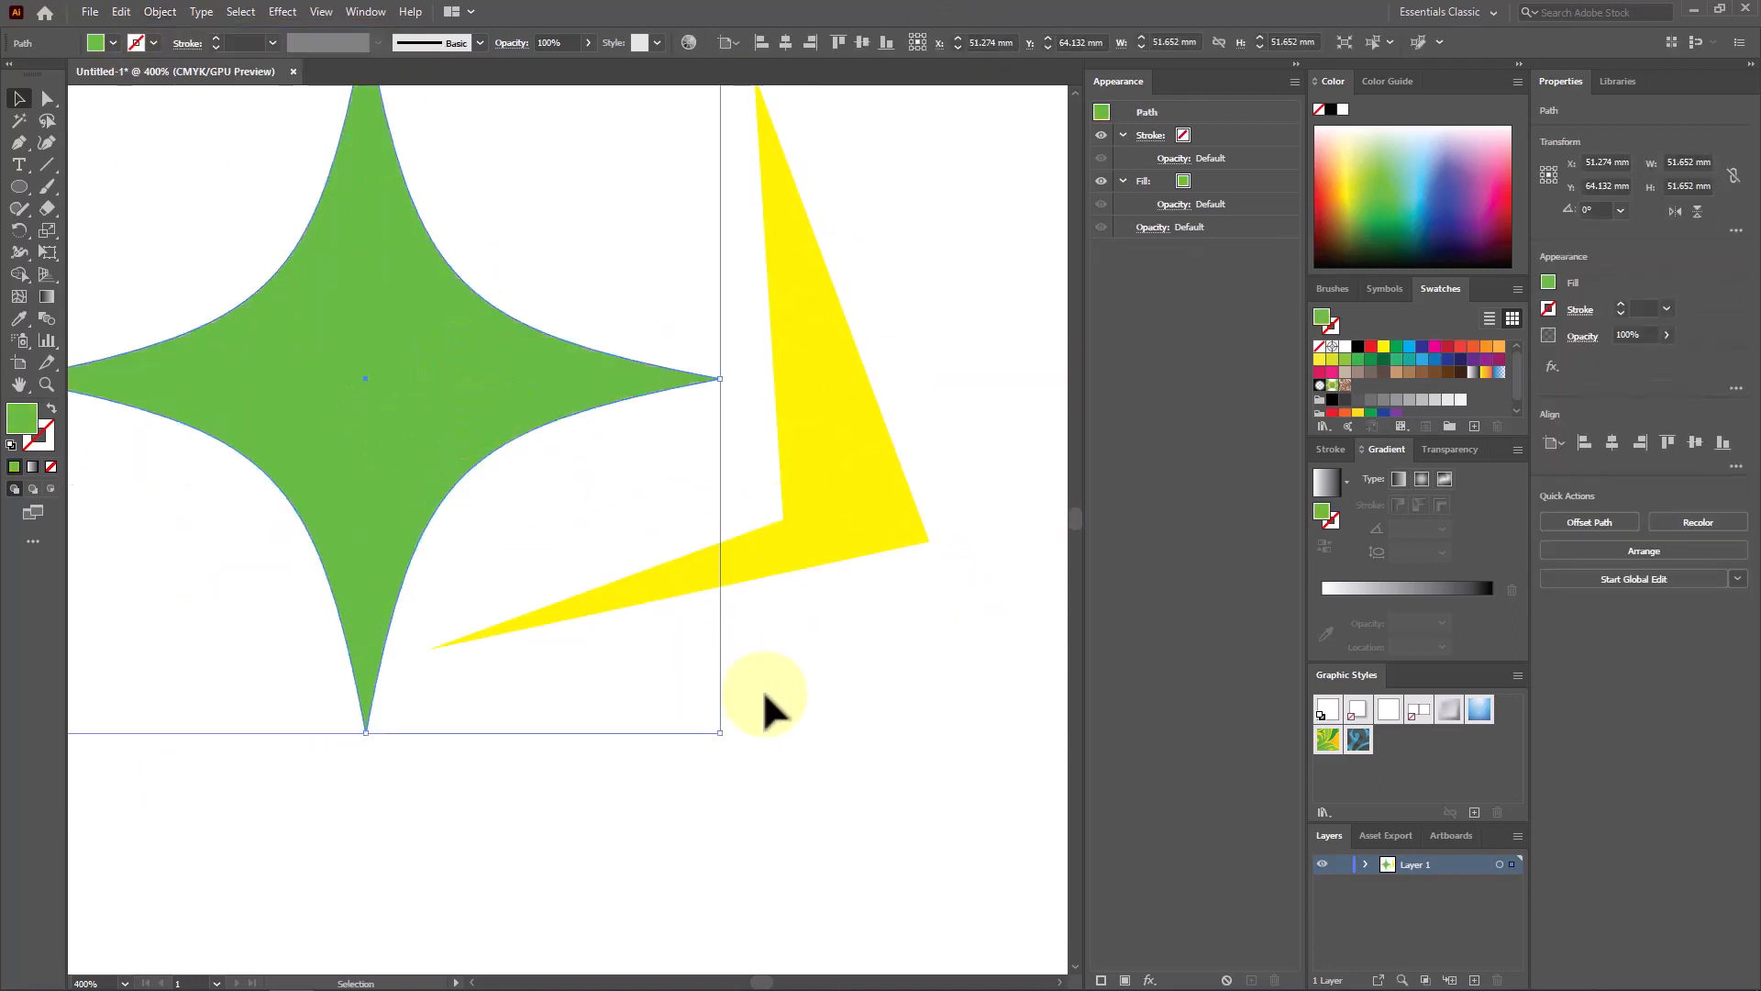
pyautogui.click(769, 706)
# Create a 10-sided polygon with a 17.639 mm radius in the empty area below the existing shapes
pyautogui.scroll(-8, 774, 569)
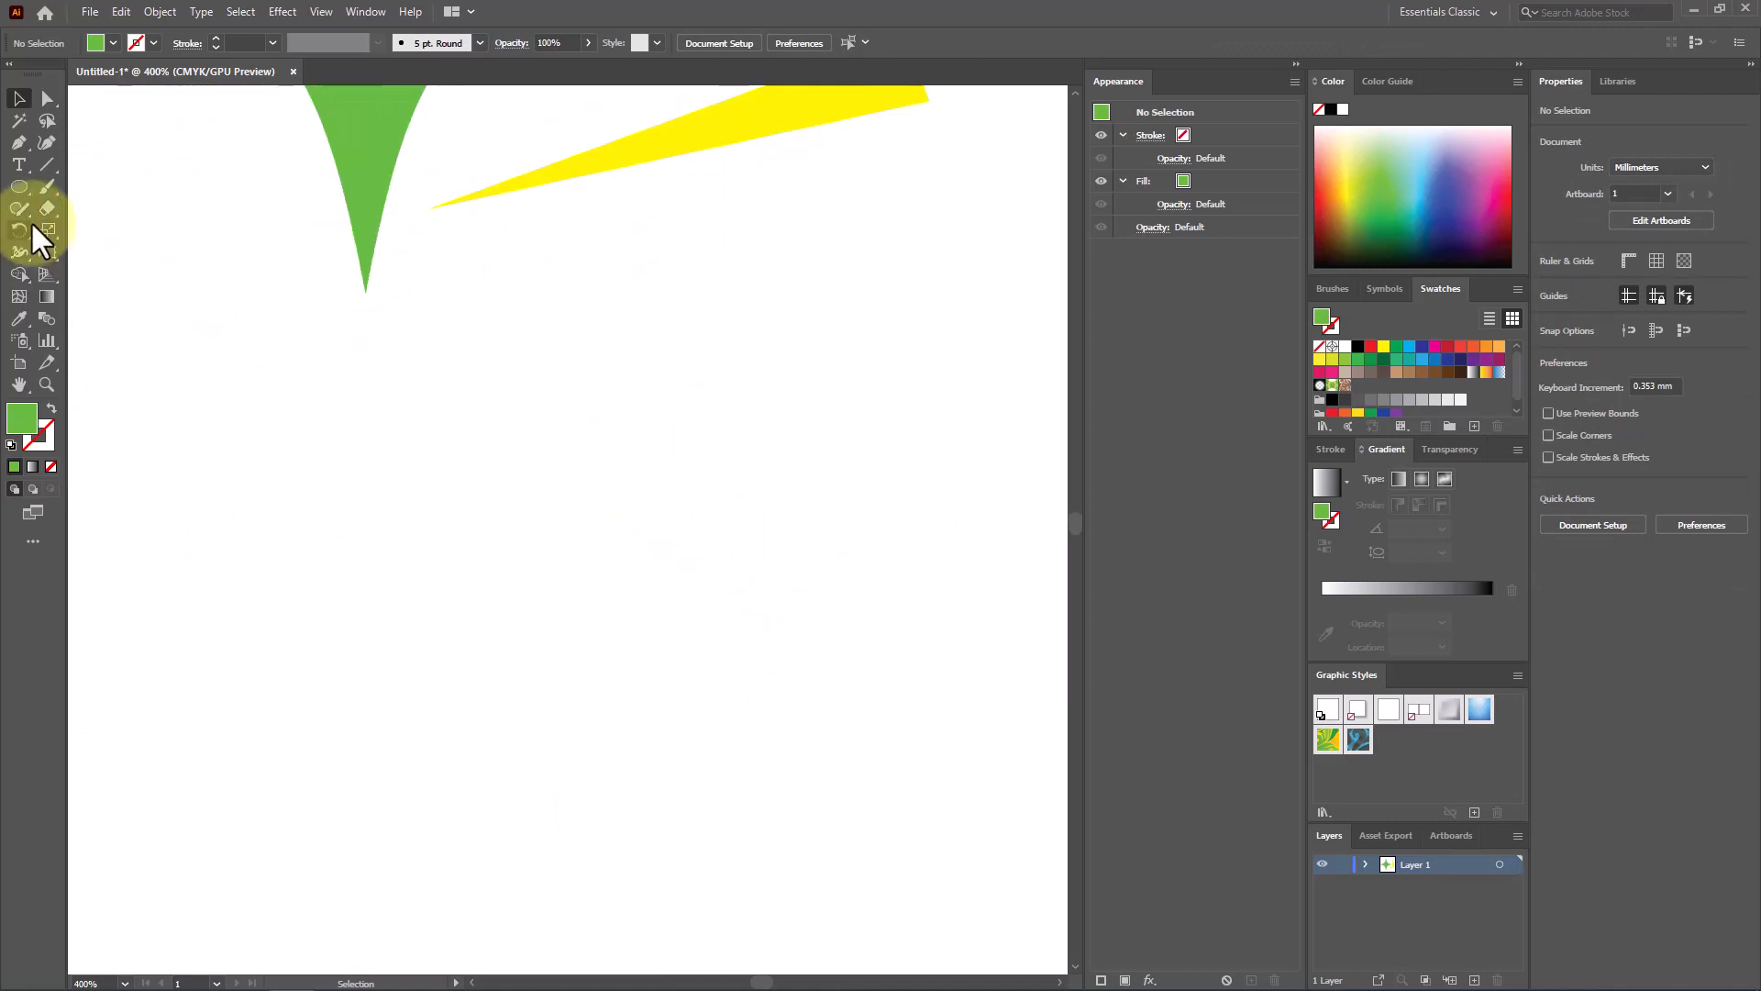
pyautogui.moveTo(20, 188); pyautogui.dragTo(119, 261)
pyautogui.click(580, 417)
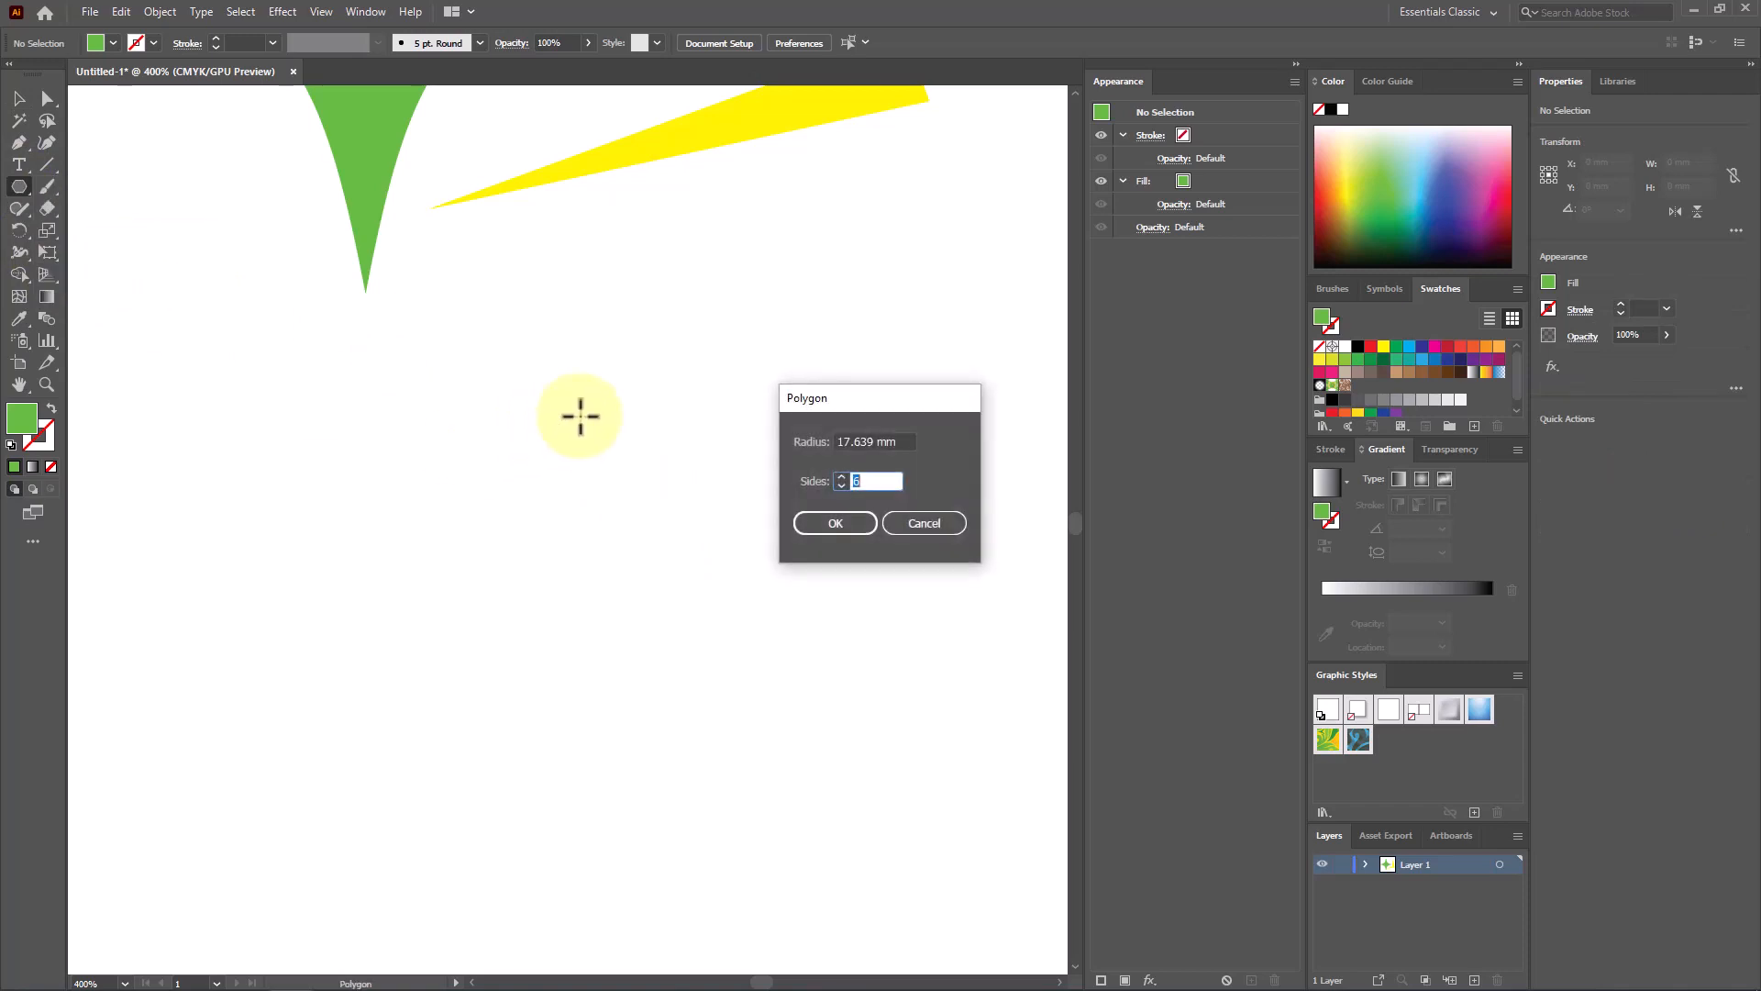
pyautogui.moveTo(904, 403); pyautogui.dragTo(825, 376)
pyautogui.doubleClick(794, 449)
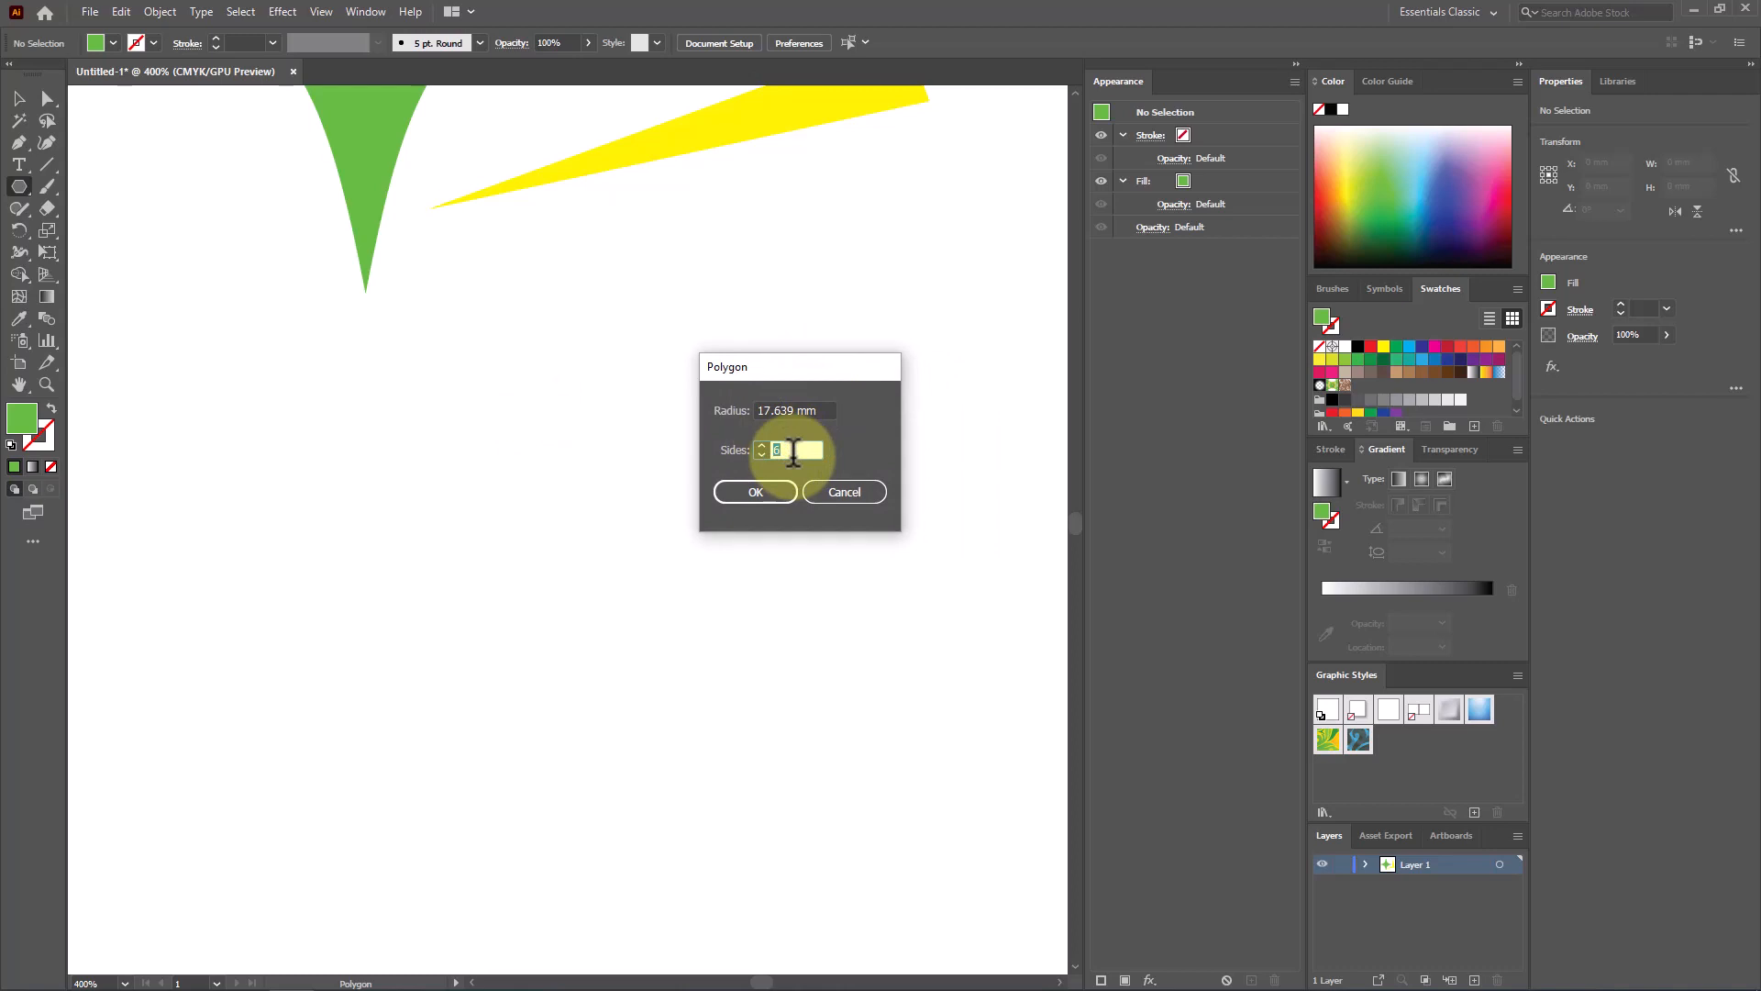
pyautogui.write('10')
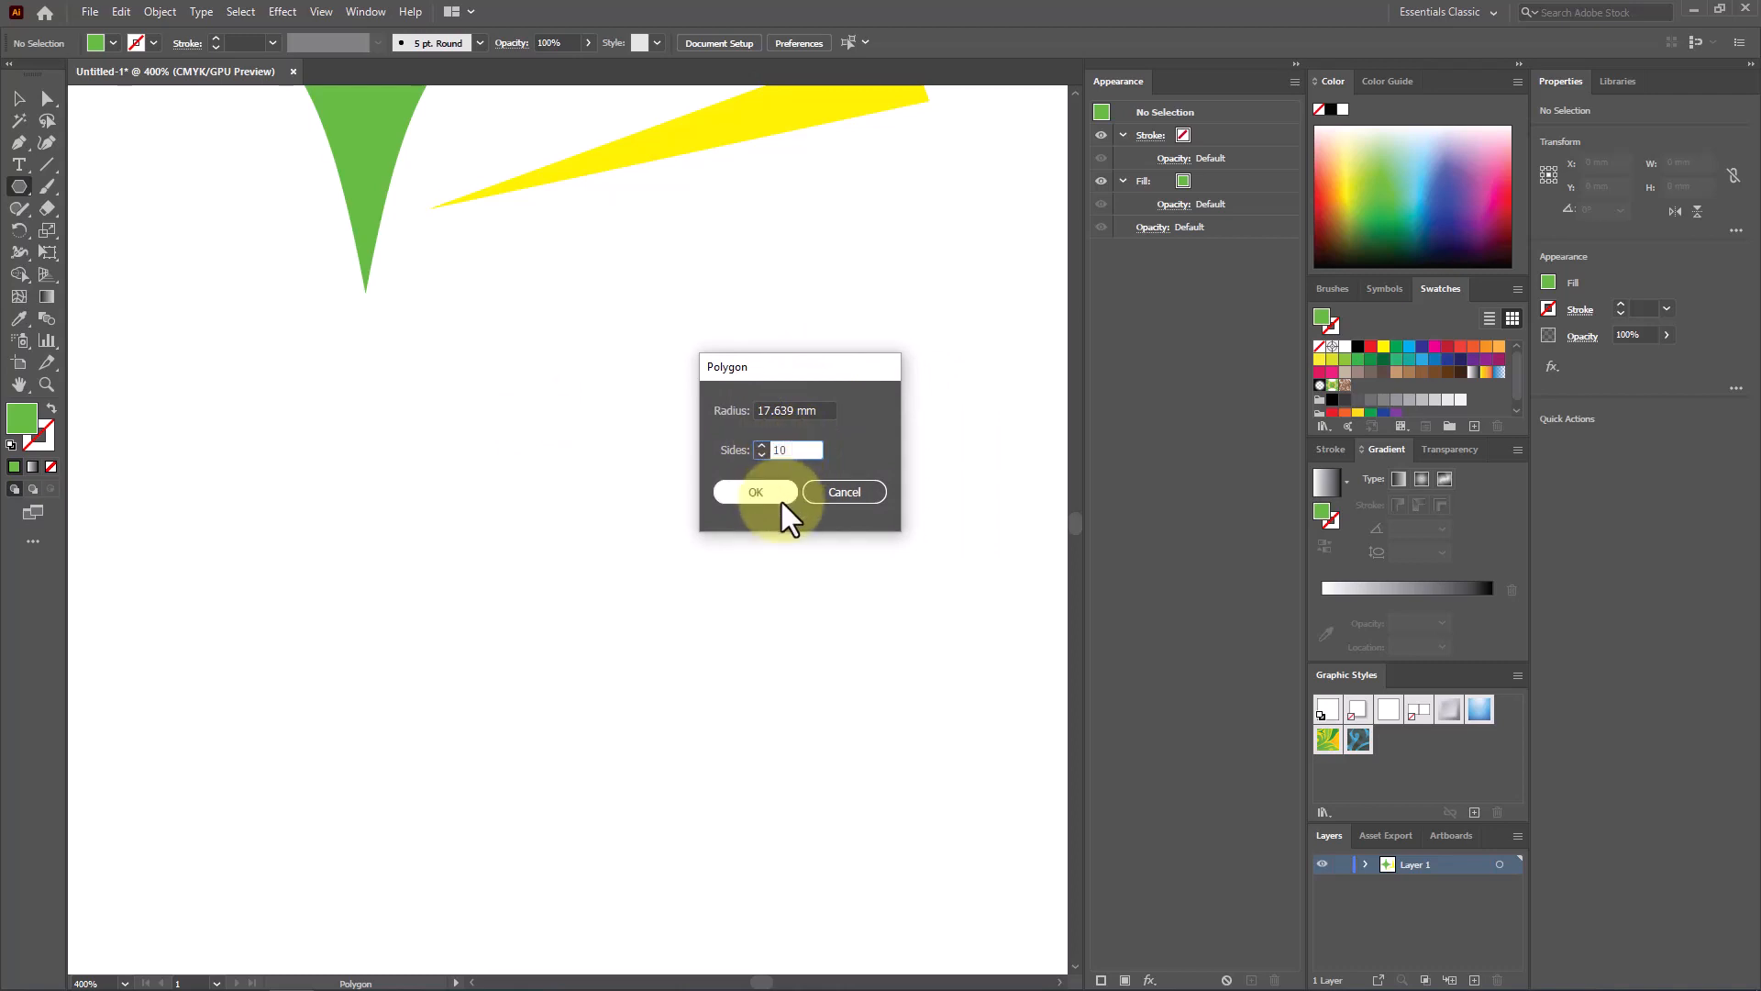
pyautogui.click(778, 497)
# Move the polygon down and to the right and fill it with the bright red swatch
pyautogui.click(19, 98)
pyautogui.moveTo(440, 320); pyautogui.dragTo(496, 444)
pyautogui.click(1370, 346)
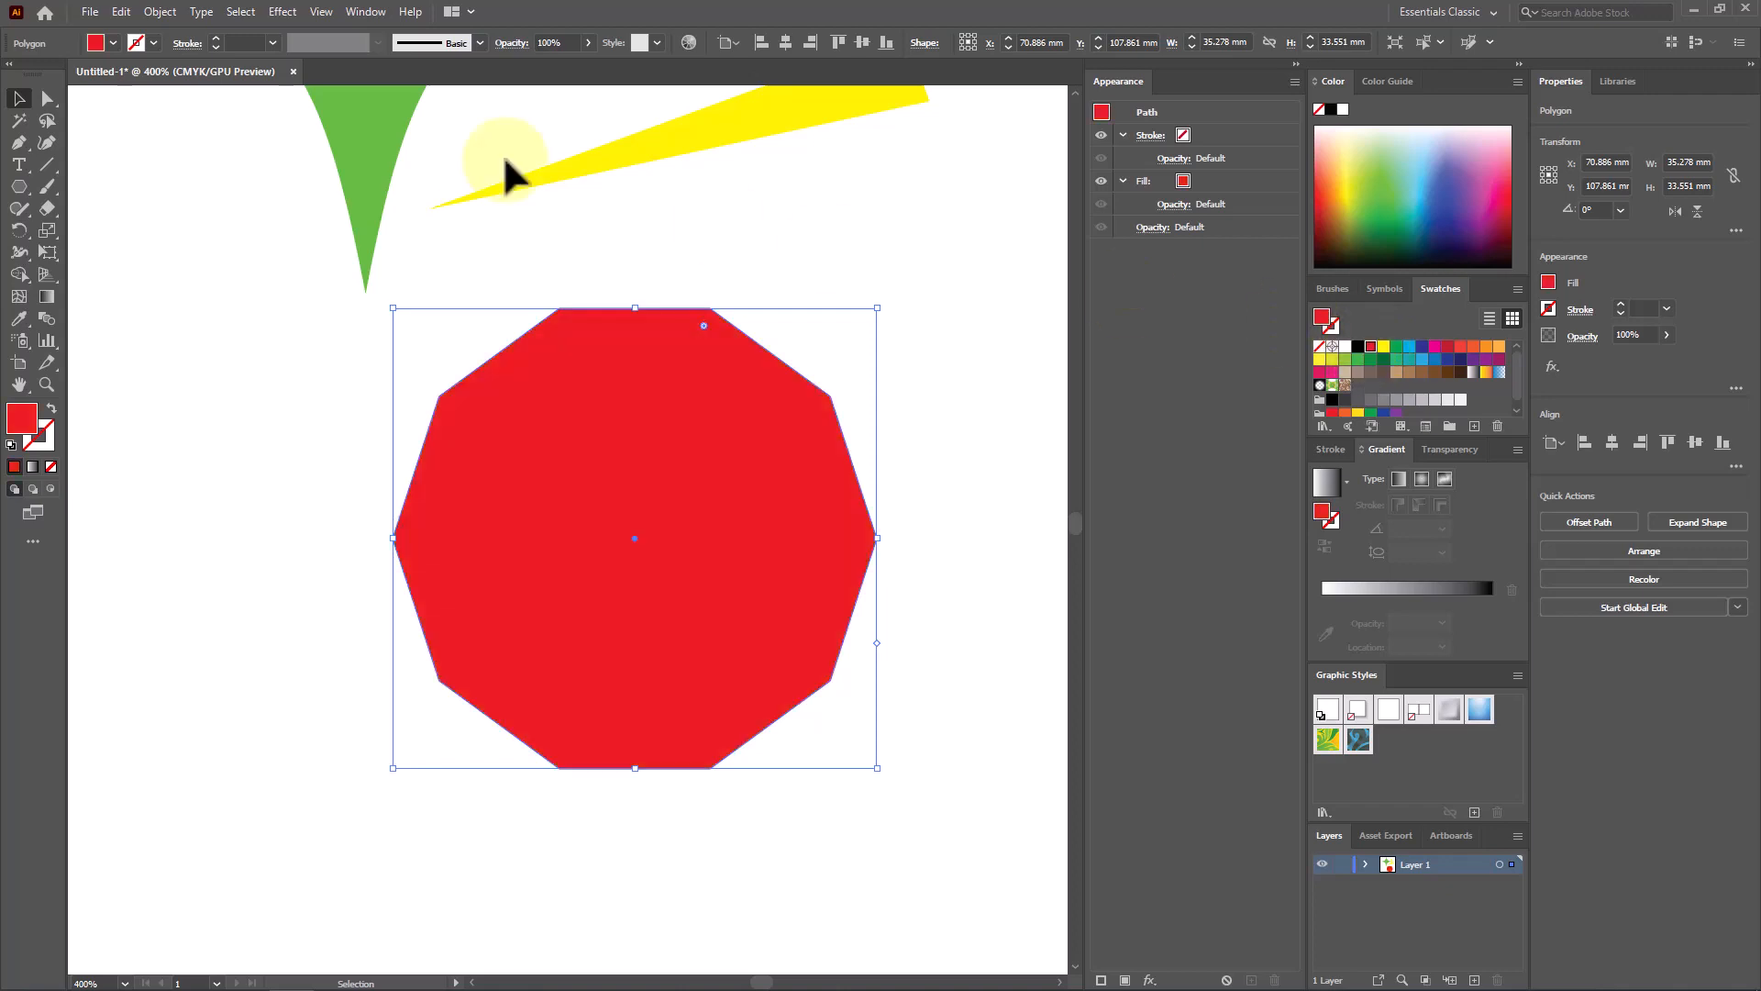
# Apply a Pucker & Bloat effect of 42% to the red polygon to form flower petals
pyautogui.click(283, 11)
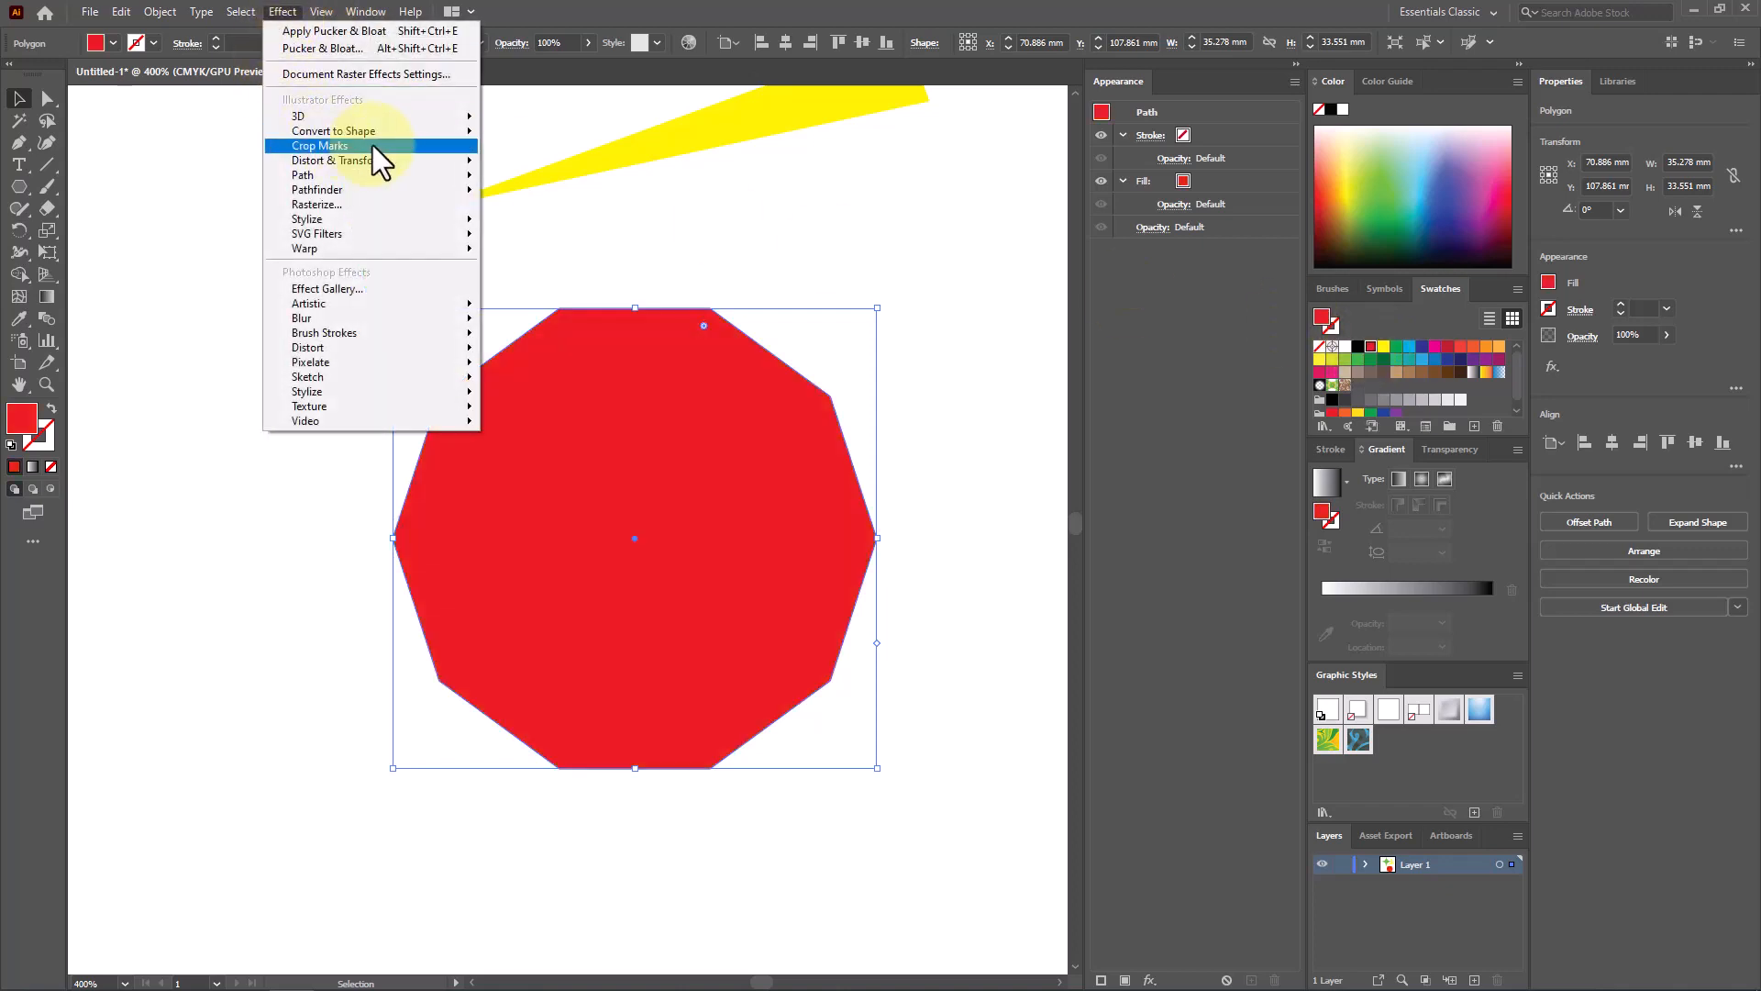
pyautogui.moveTo(398, 159)
pyautogui.click(556, 183)
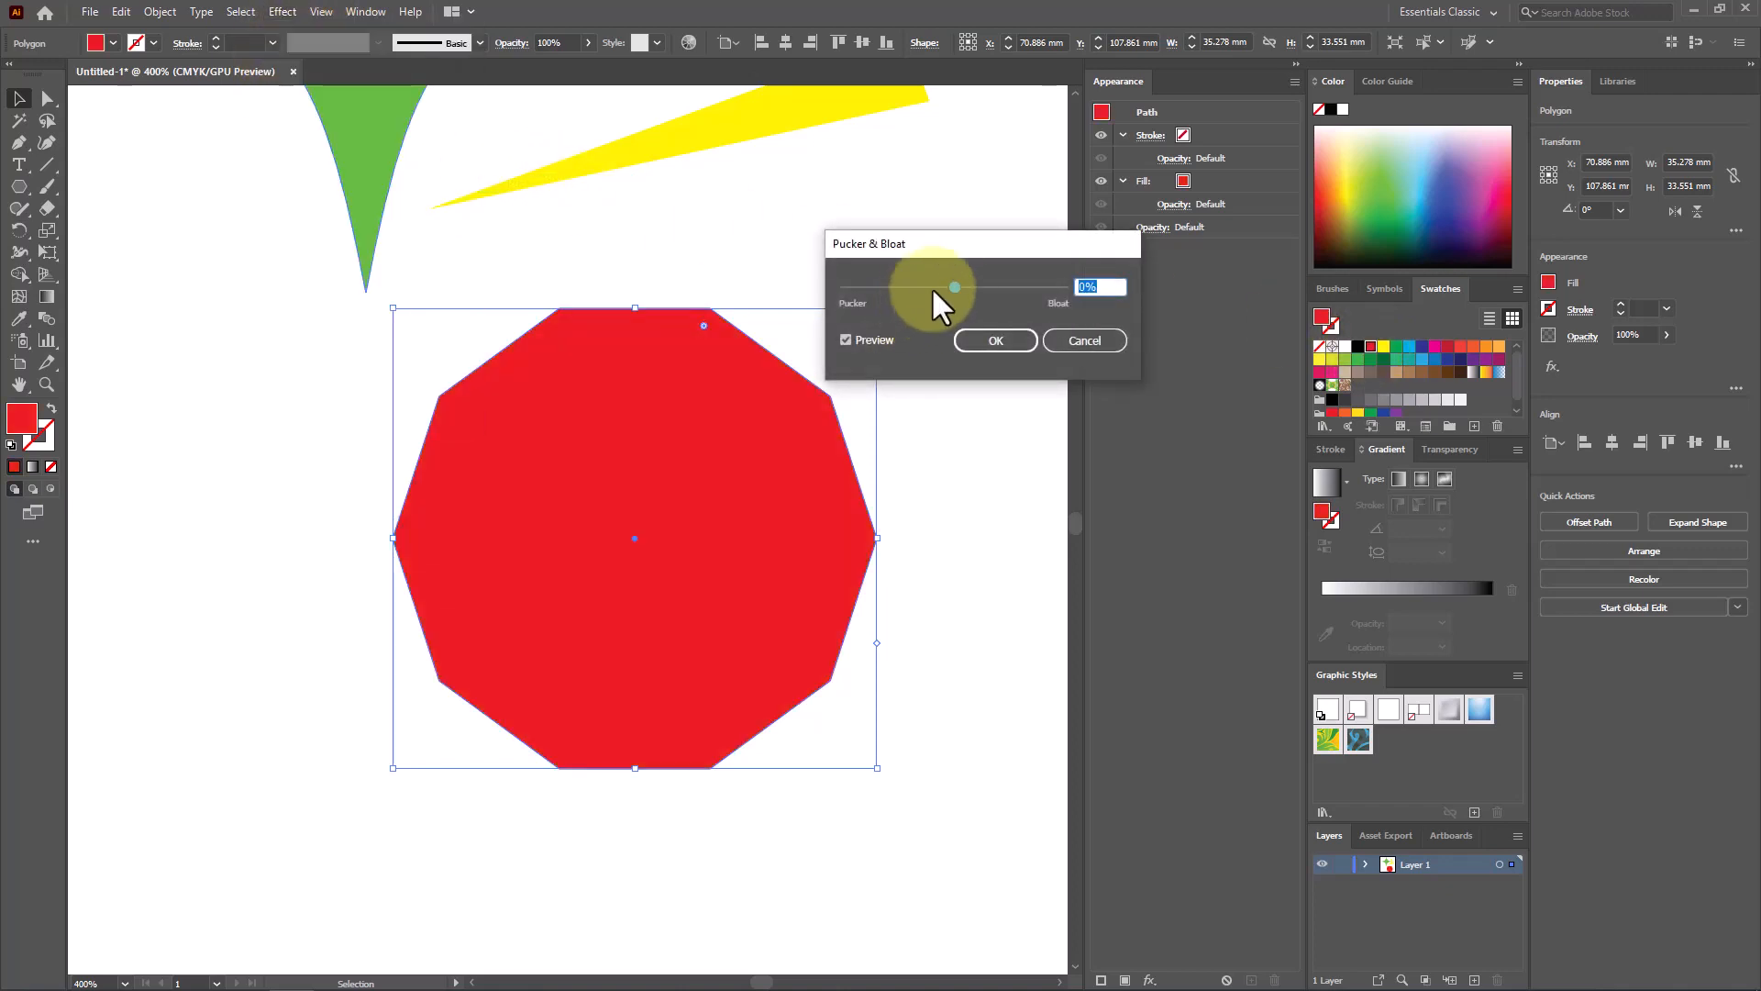
pyautogui.moveTo(954, 286); pyautogui.dragTo(978, 286)
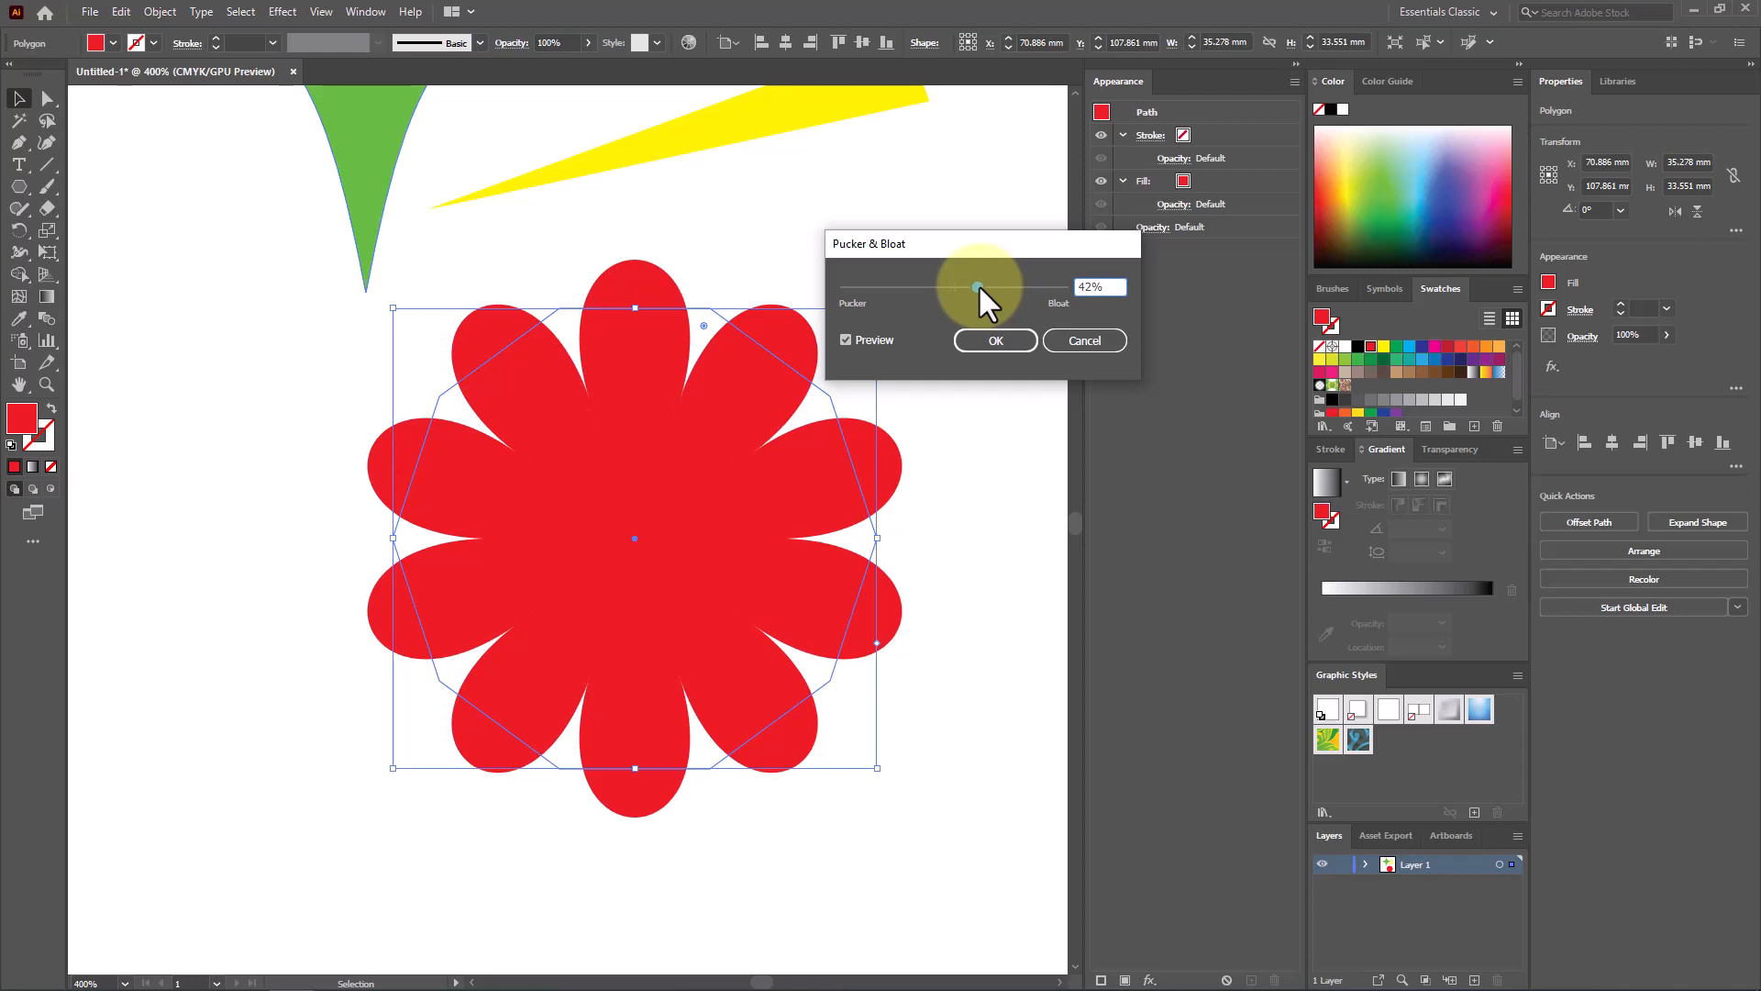
pyautogui.click(998, 343)
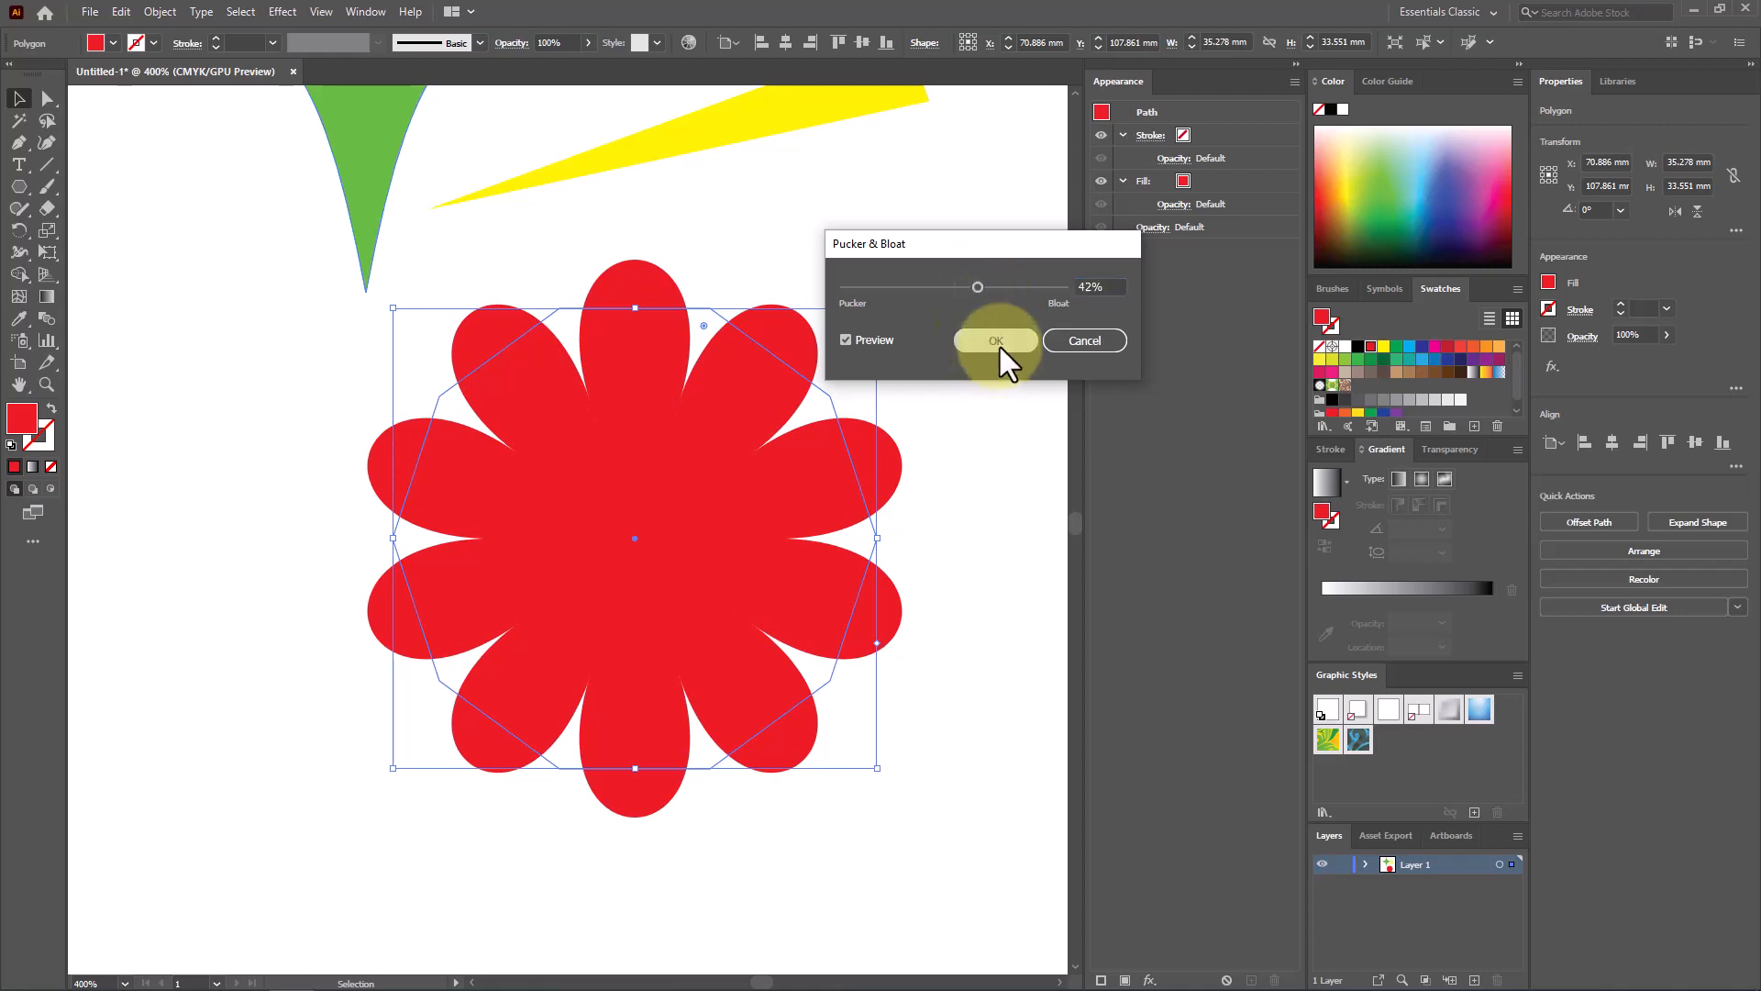
# Expand the appearance of the red flower, move it to the right and slightly up, and deselect it
pyautogui.click(159, 11)
pyautogui.click(286, 249)
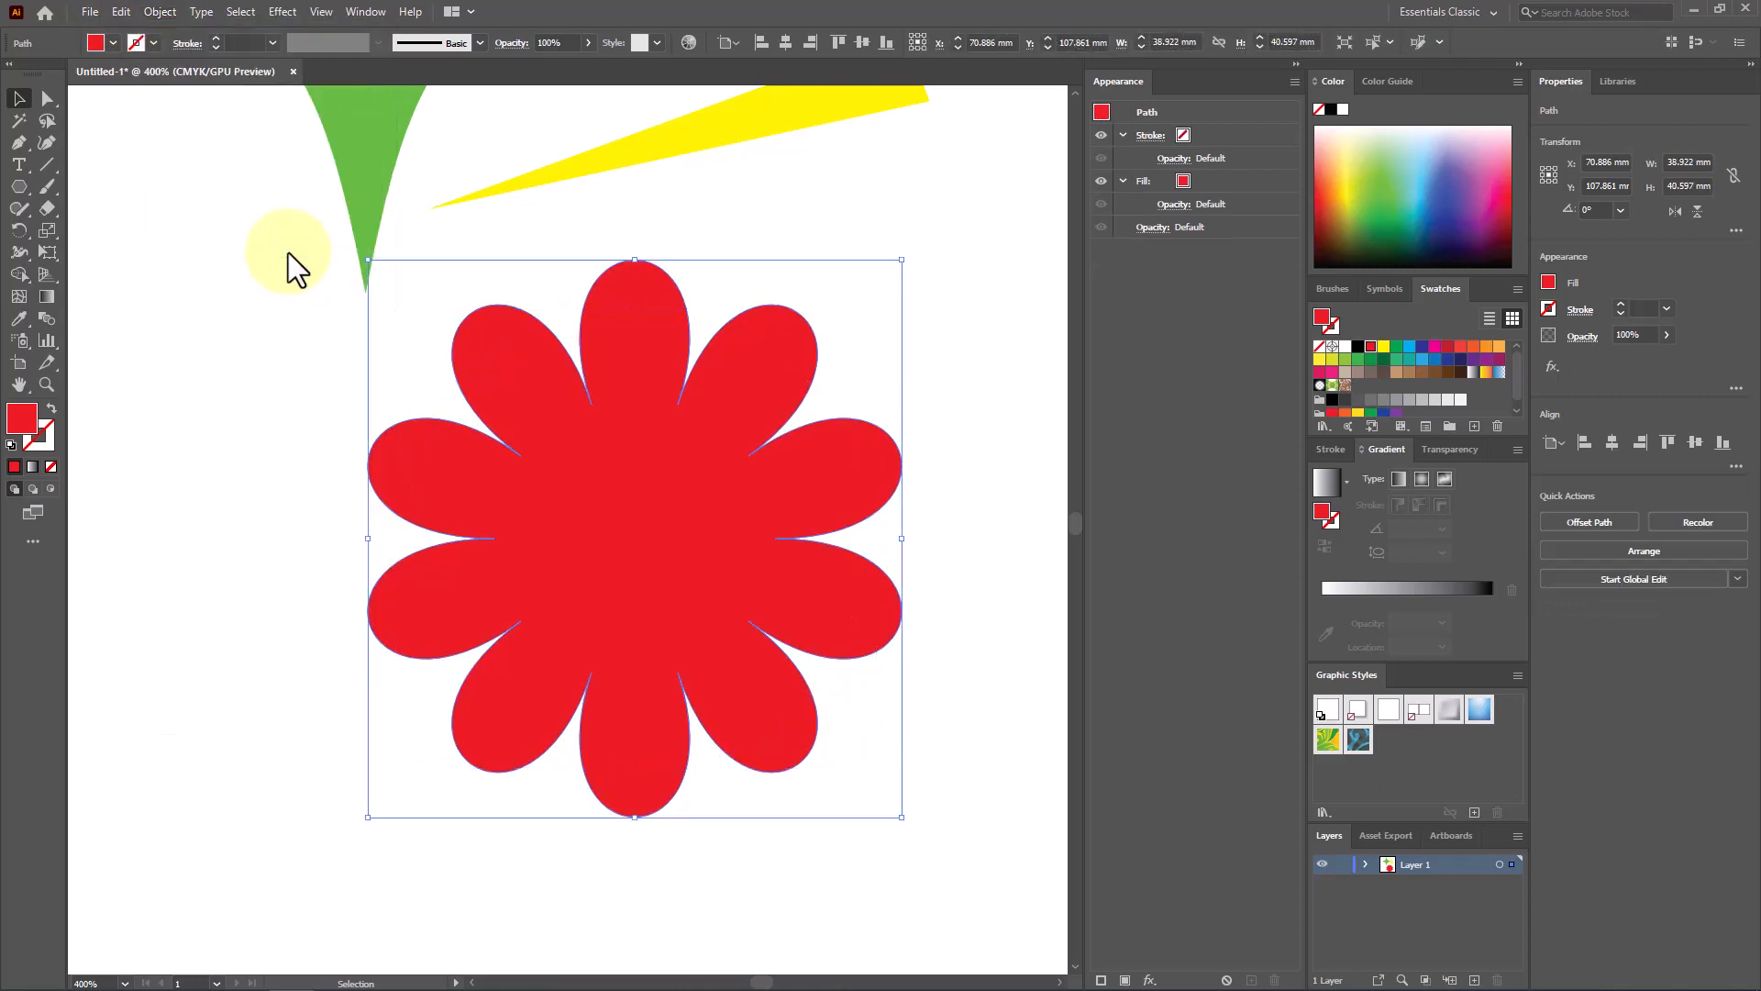
pyautogui.hotkey('ctrl', 'h')
pyautogui.moveTo(676, 560); pyautogui.dragTo(821, 521)
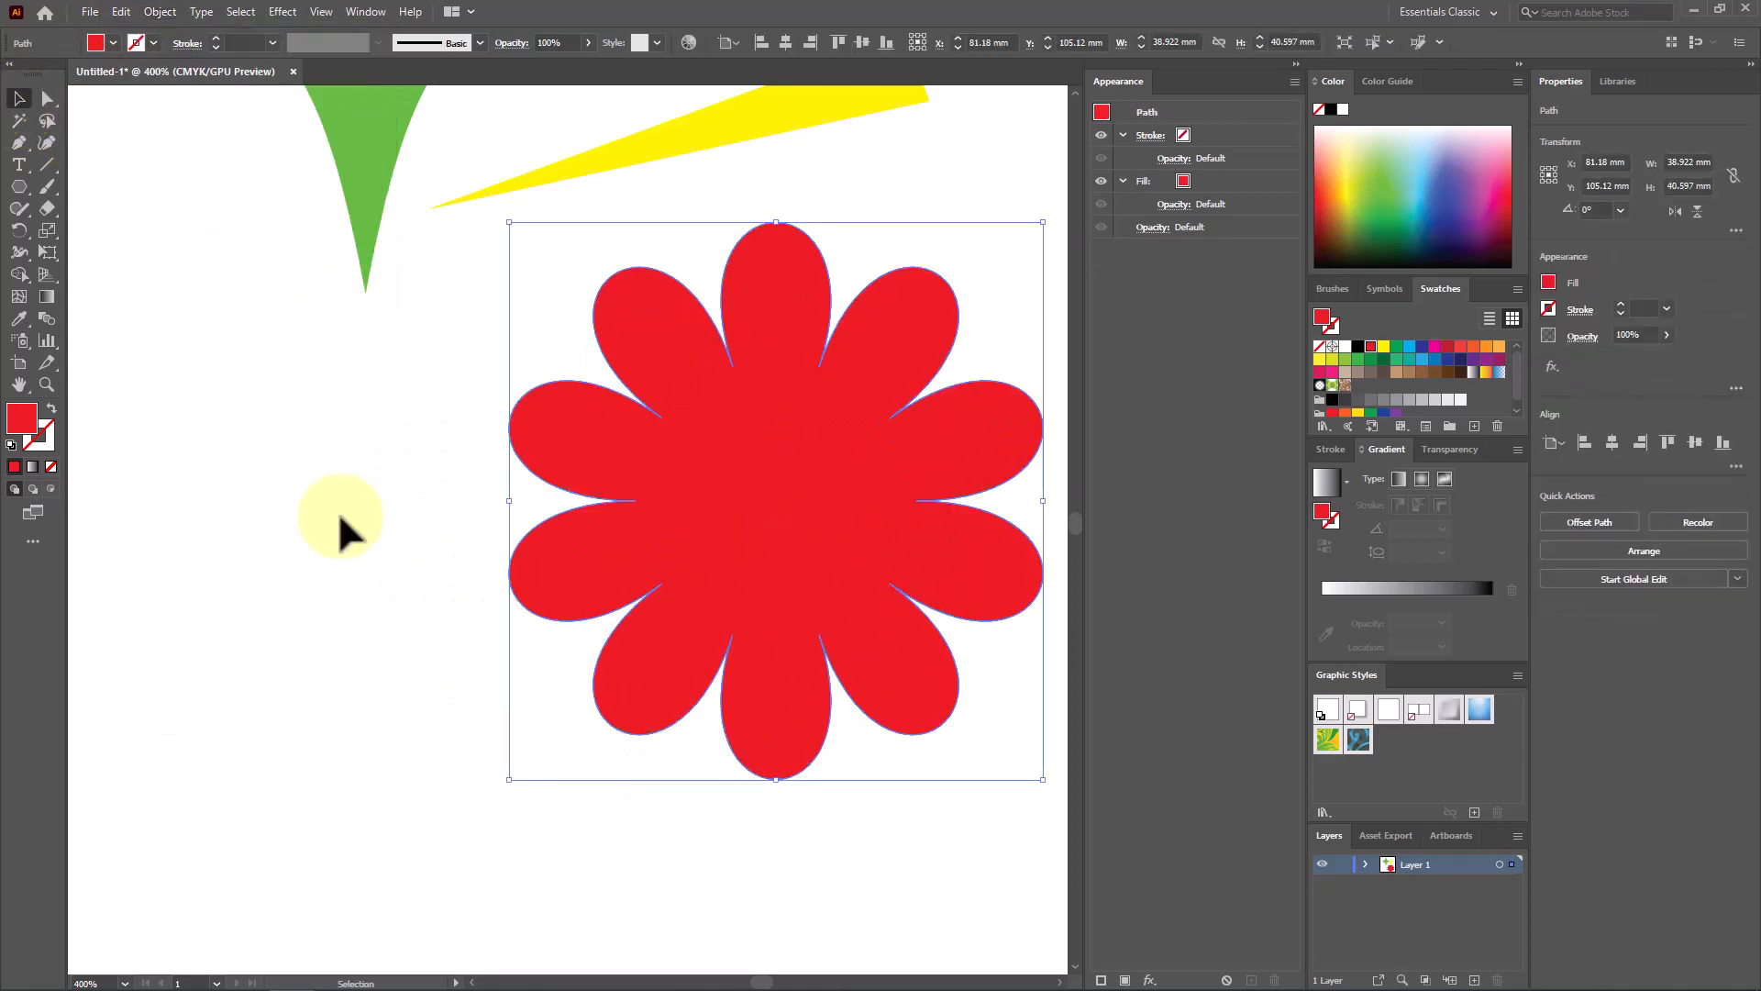
pyautogui.click(339, 513)
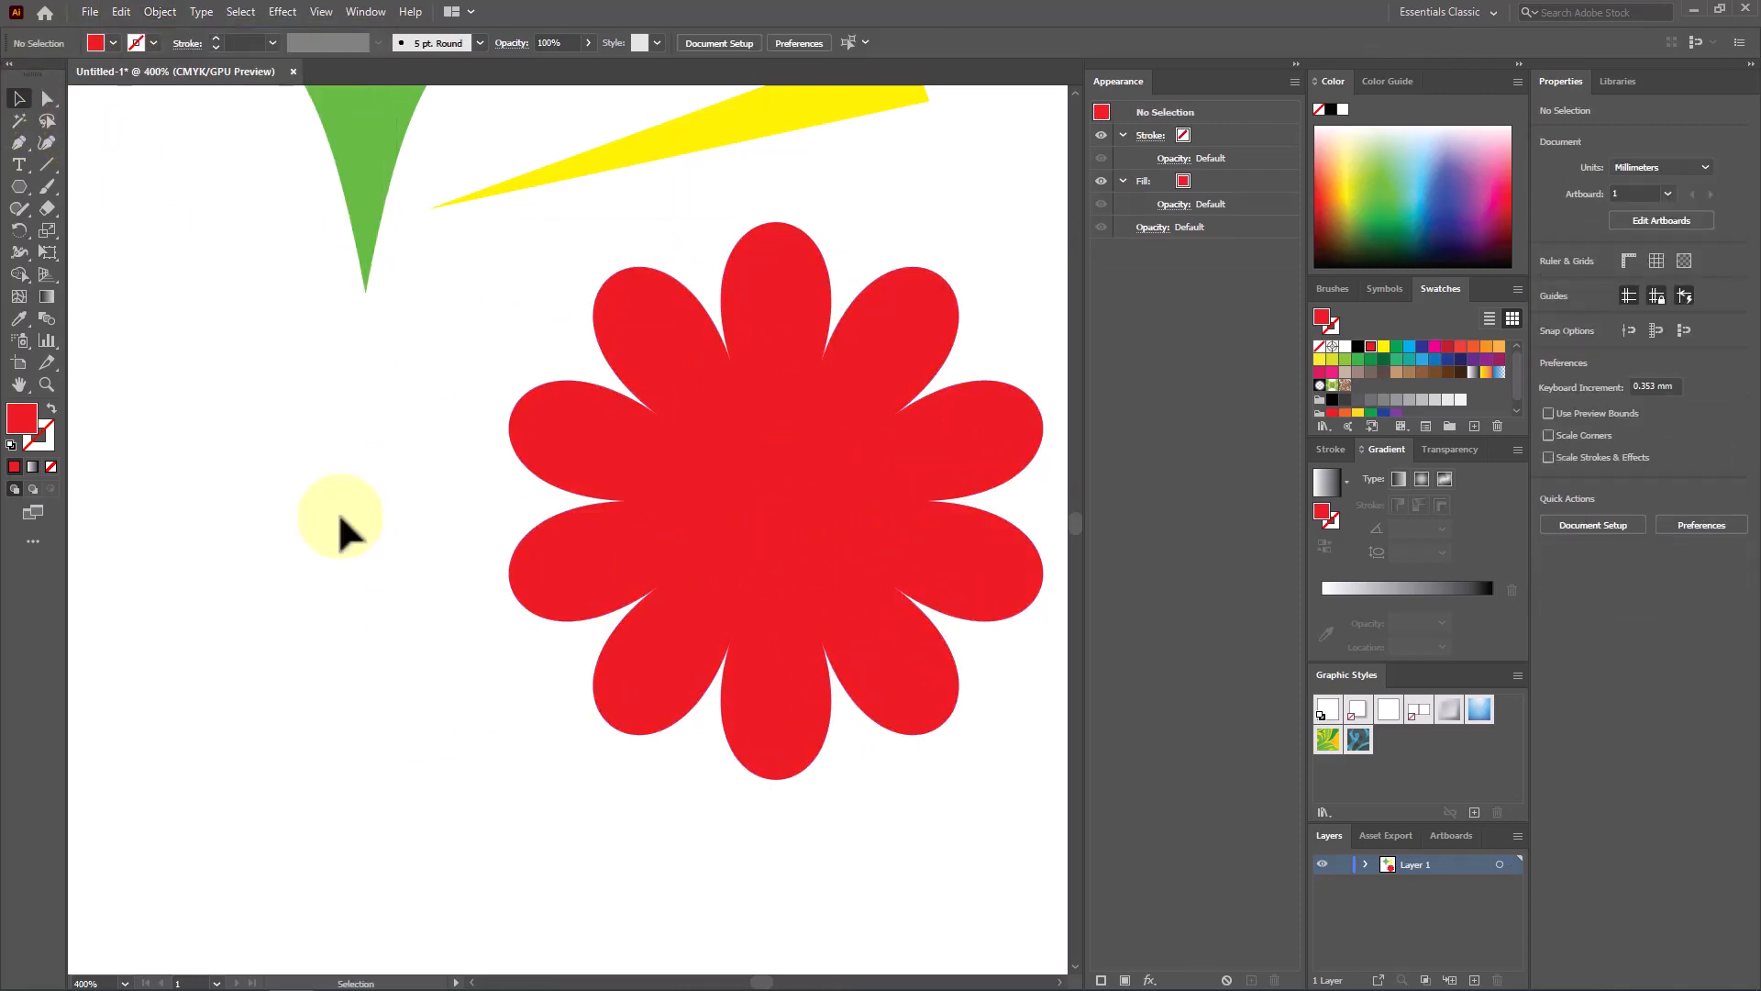
# Select the red flower and open the list of effects
pyautogui.click(743, 445)
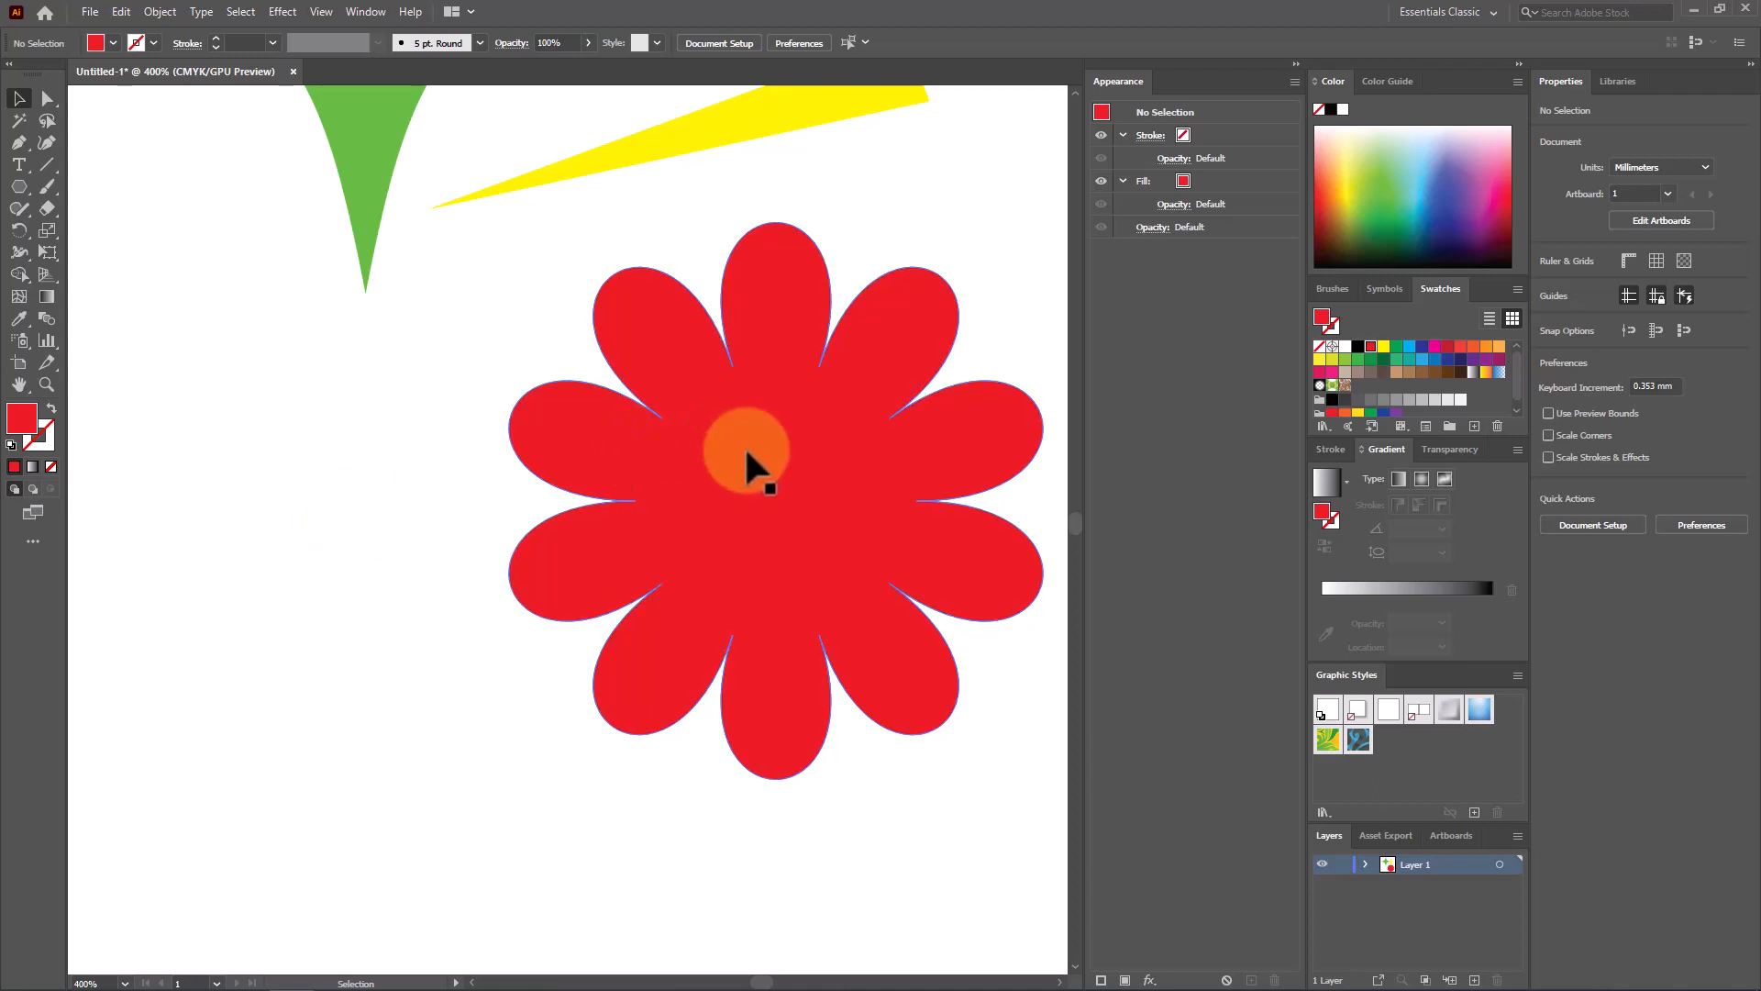
pyautogui.click(283, 12)
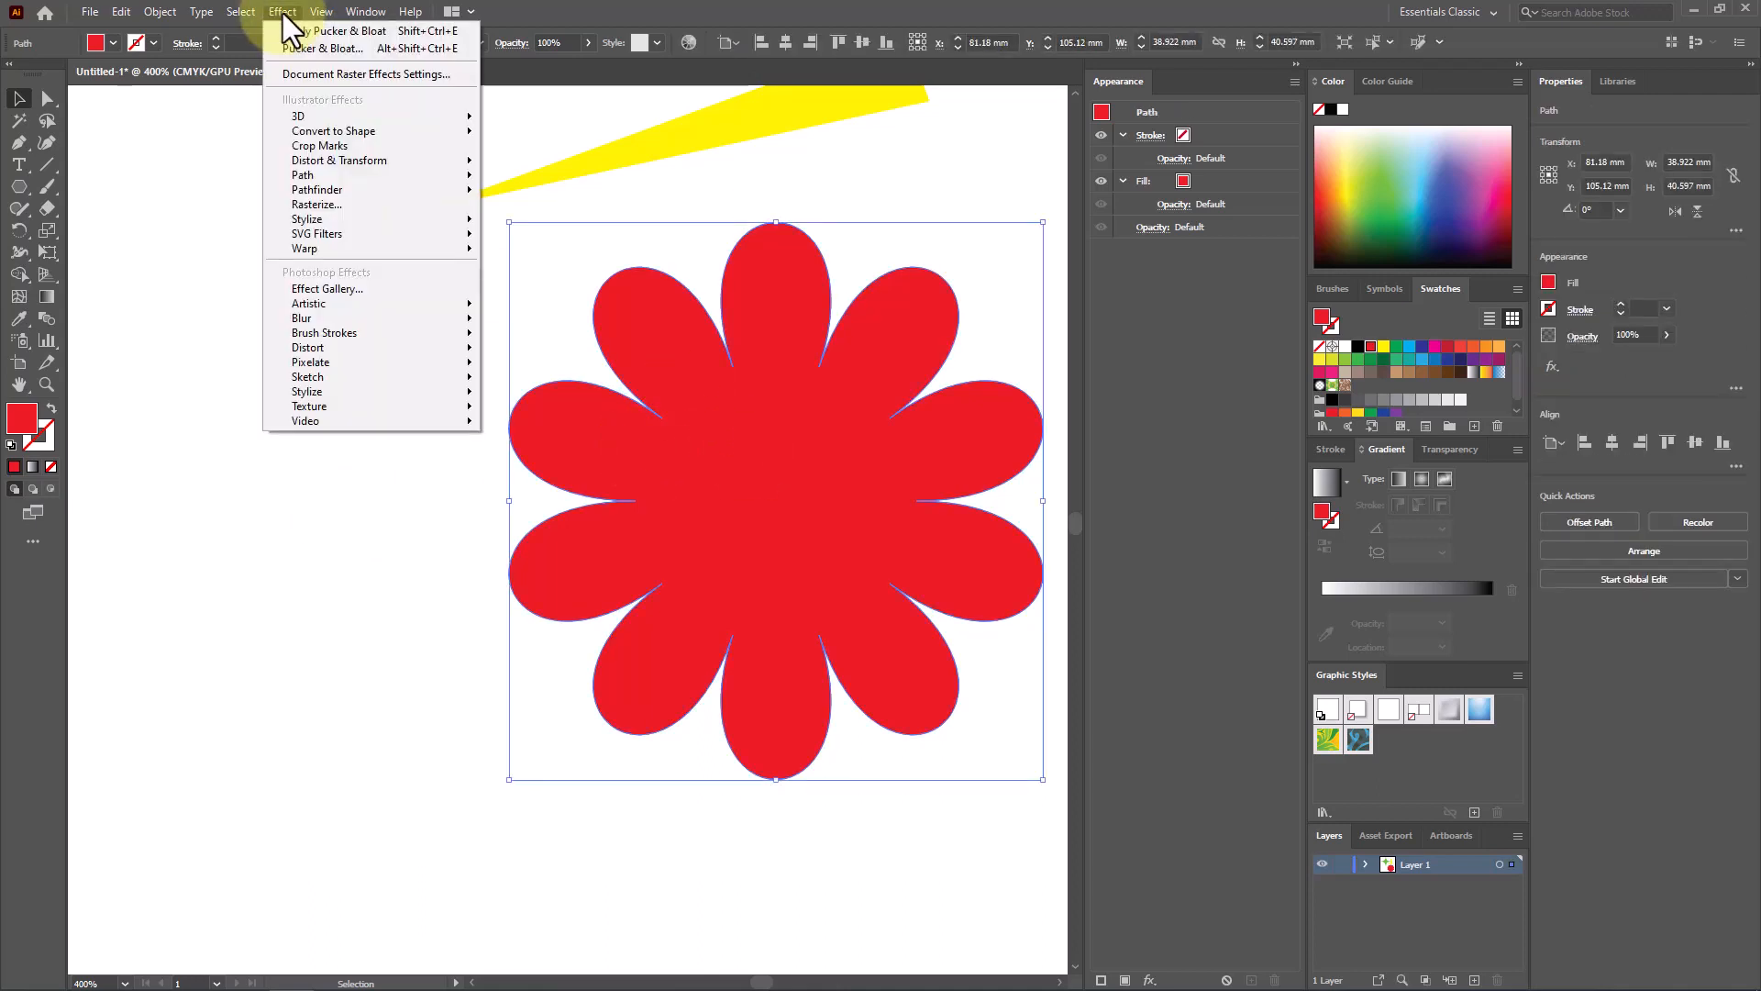
# Add an Inner Glow effect to the red flower and choose a red glow colour
pyautogui.moveTo(407, 221)
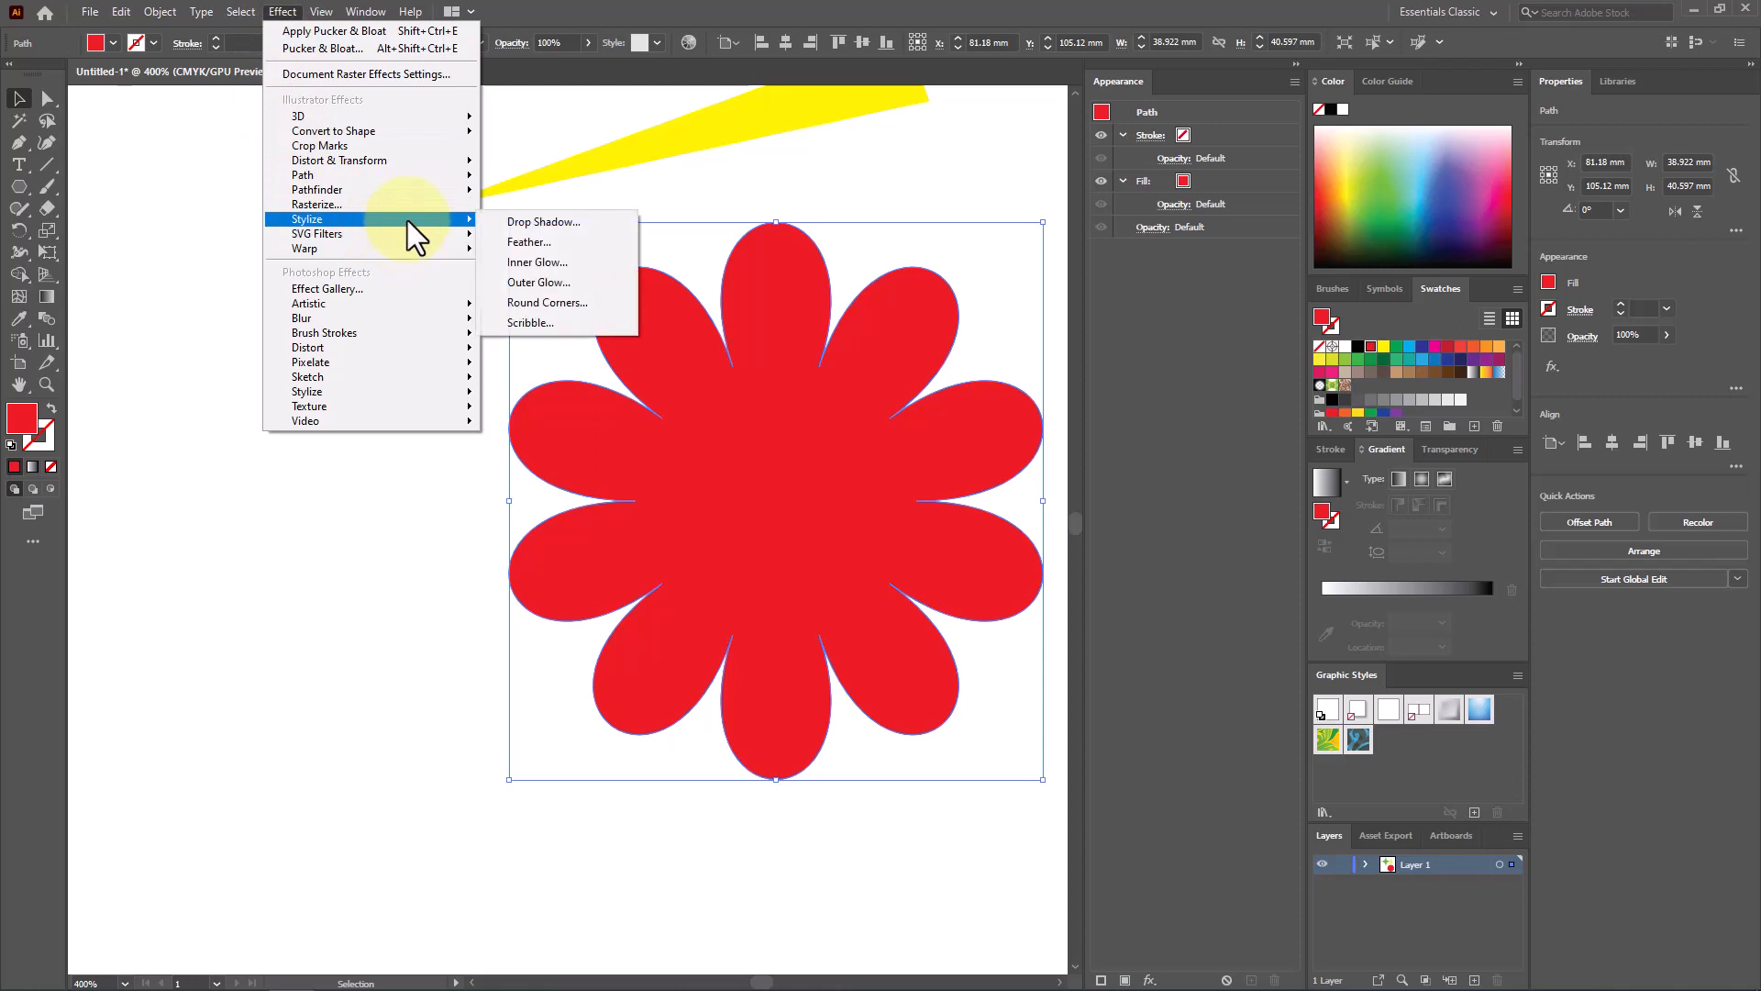
pyautogui.click(590, 264)
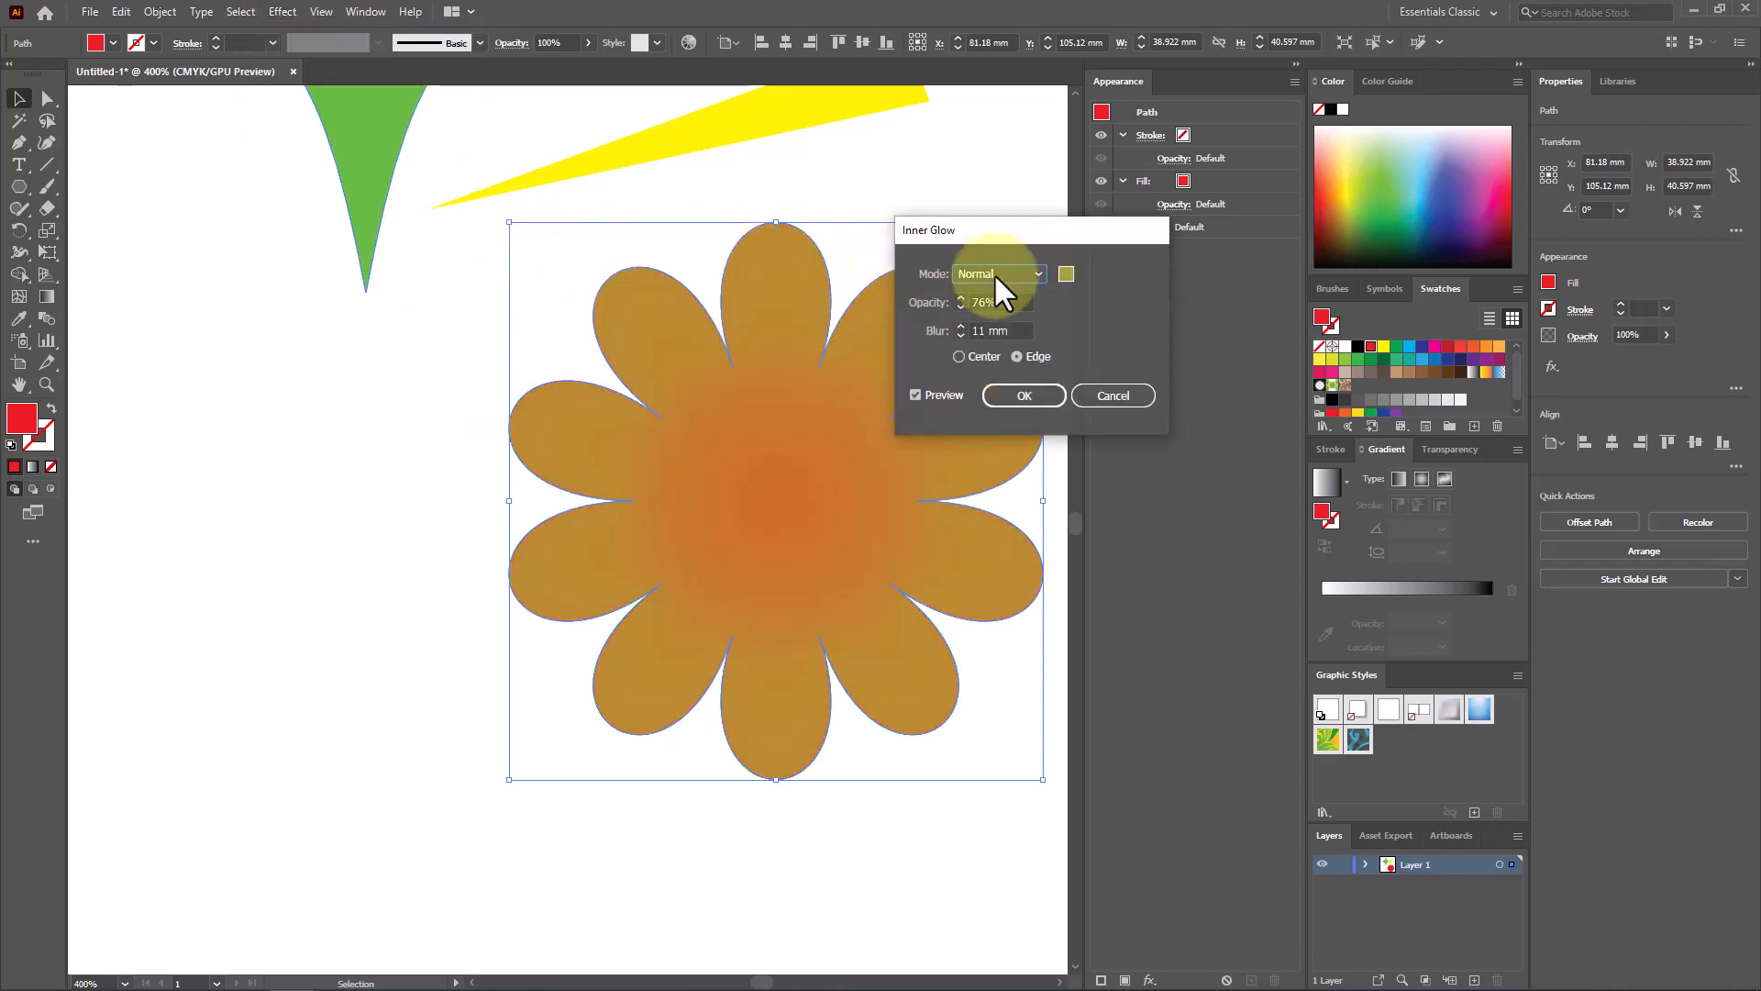
pyautogui.click(1065, 274)
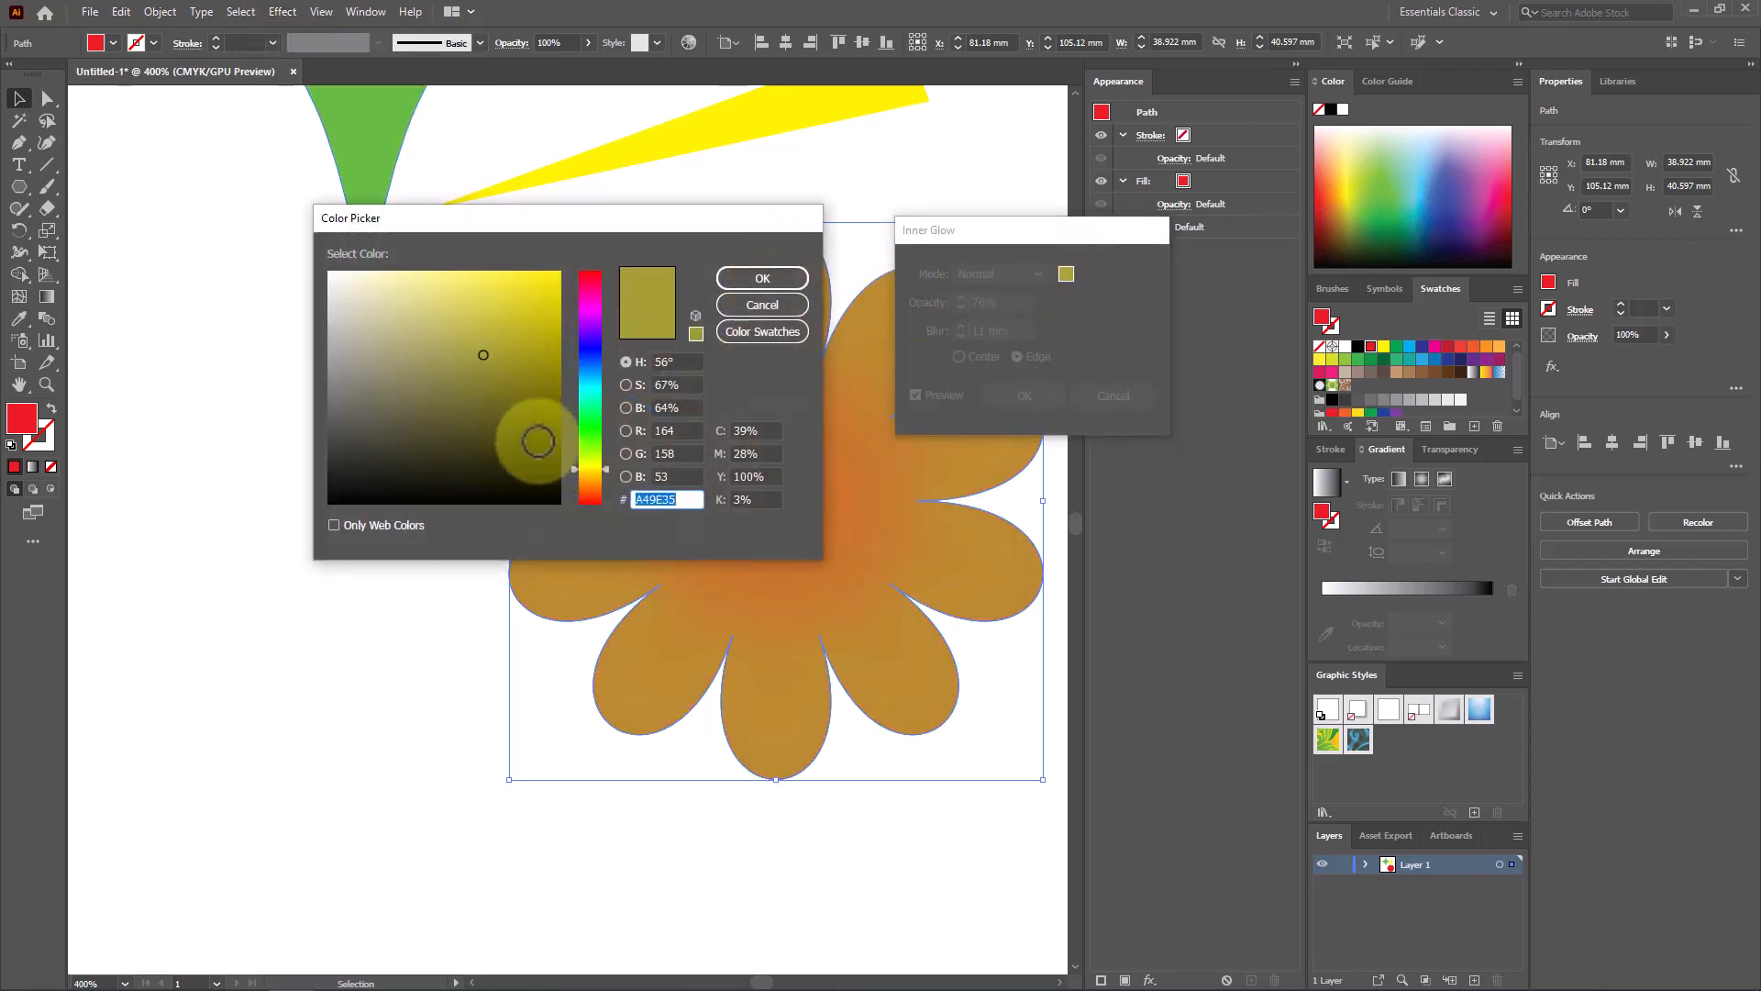
pyautogui.click(598, 484)
pyautogui.moveTo(597, 487); pyautogui.dragTo(597, 498)
pyautogui.moveTo(540, 299); pyautogui.dragTo(549, 332)
pyautogui.click(697, 310)
pyautogui.click(760, 279)
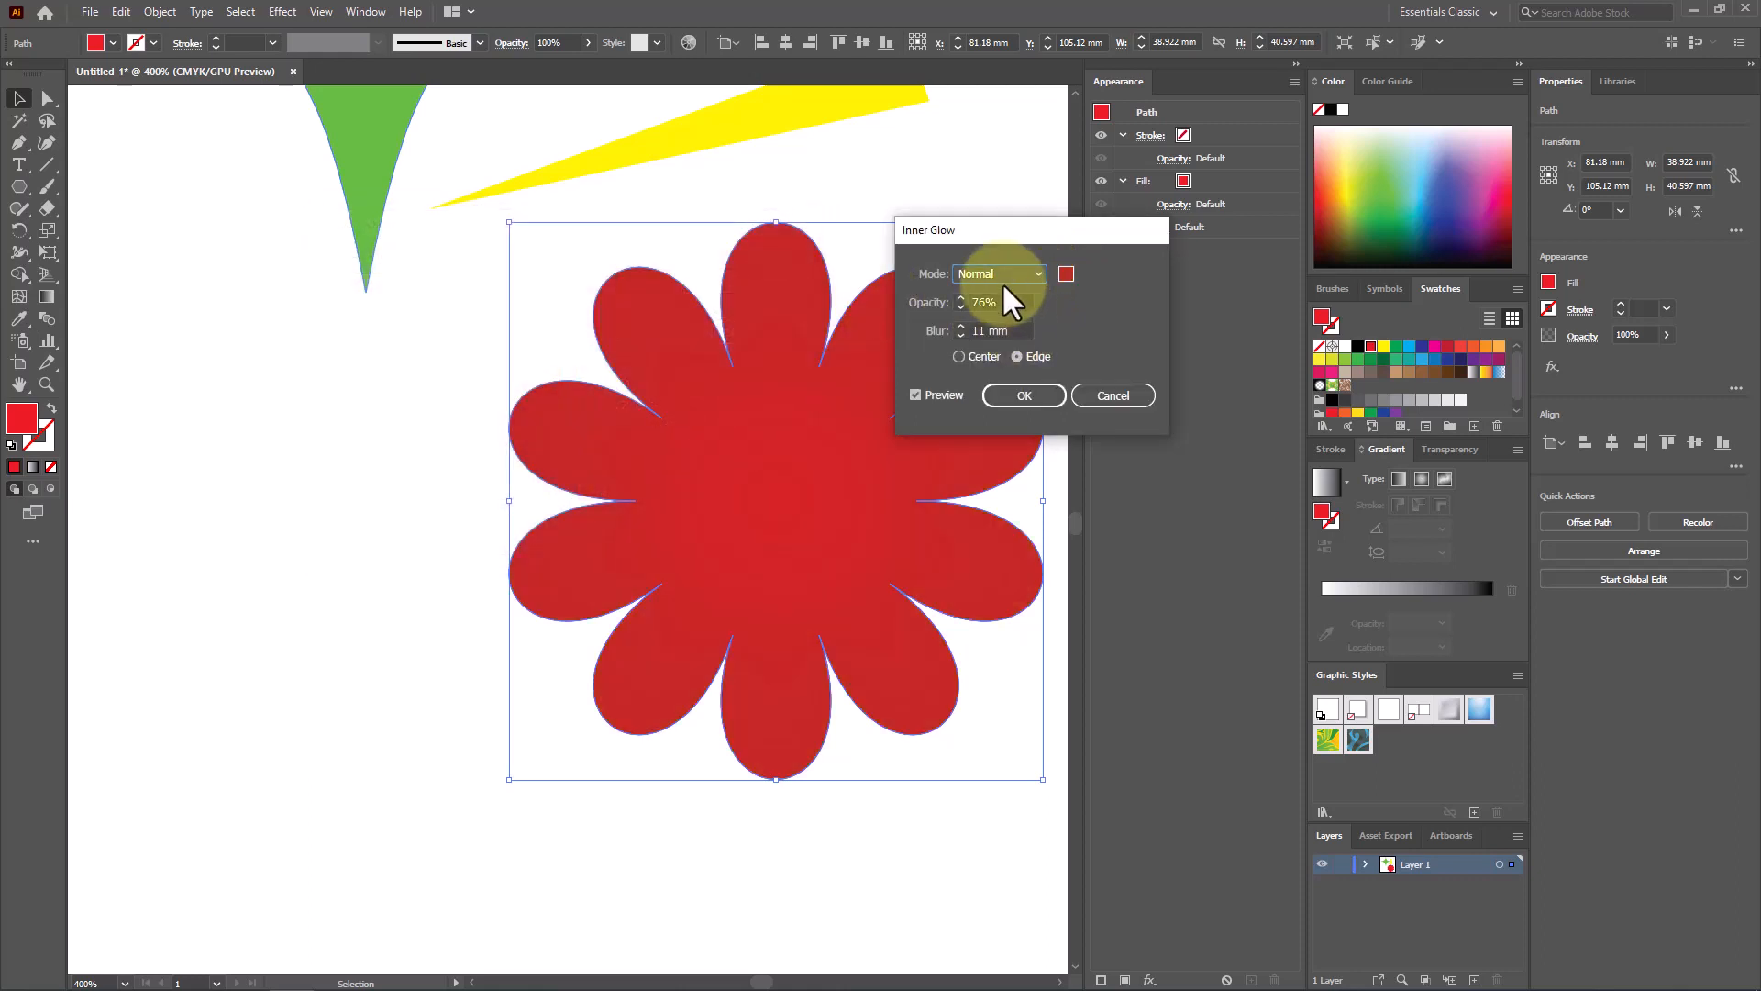
# Set the inner glow to 75% opacity and 2 mm blur, starting from the edge
pyautogui.click(961, 305)
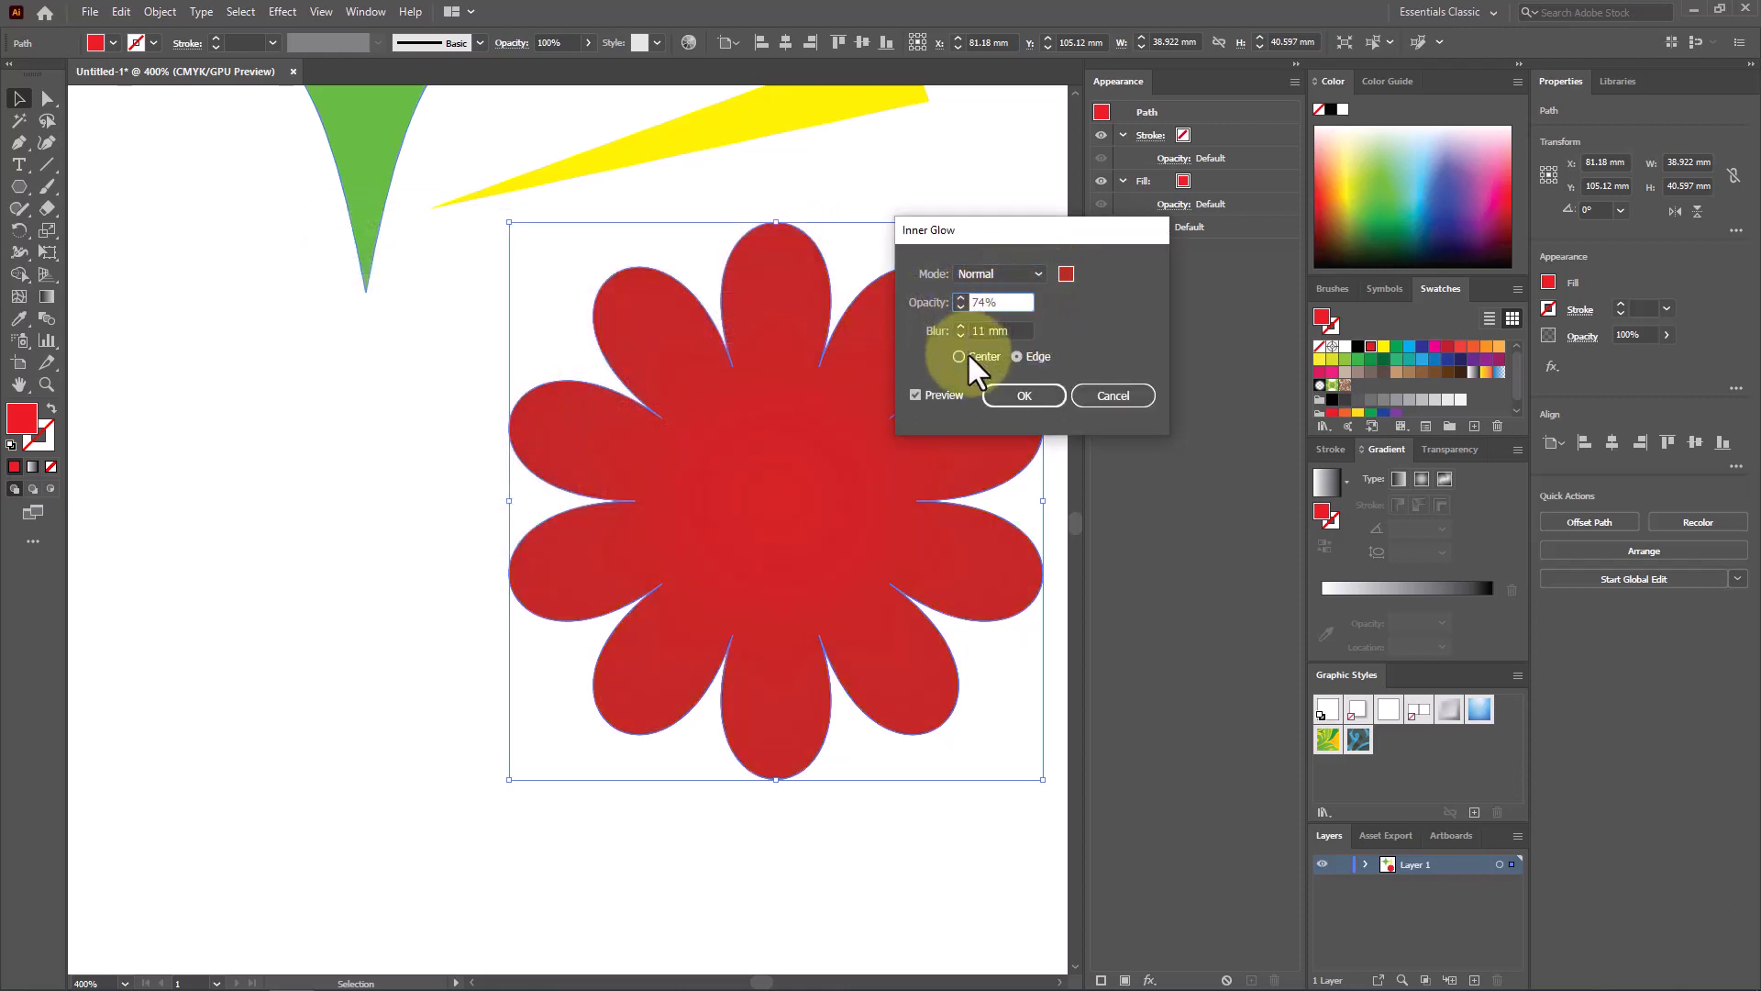
pyautogui.click(959, 356)
pyautogui.click(1017, 356)
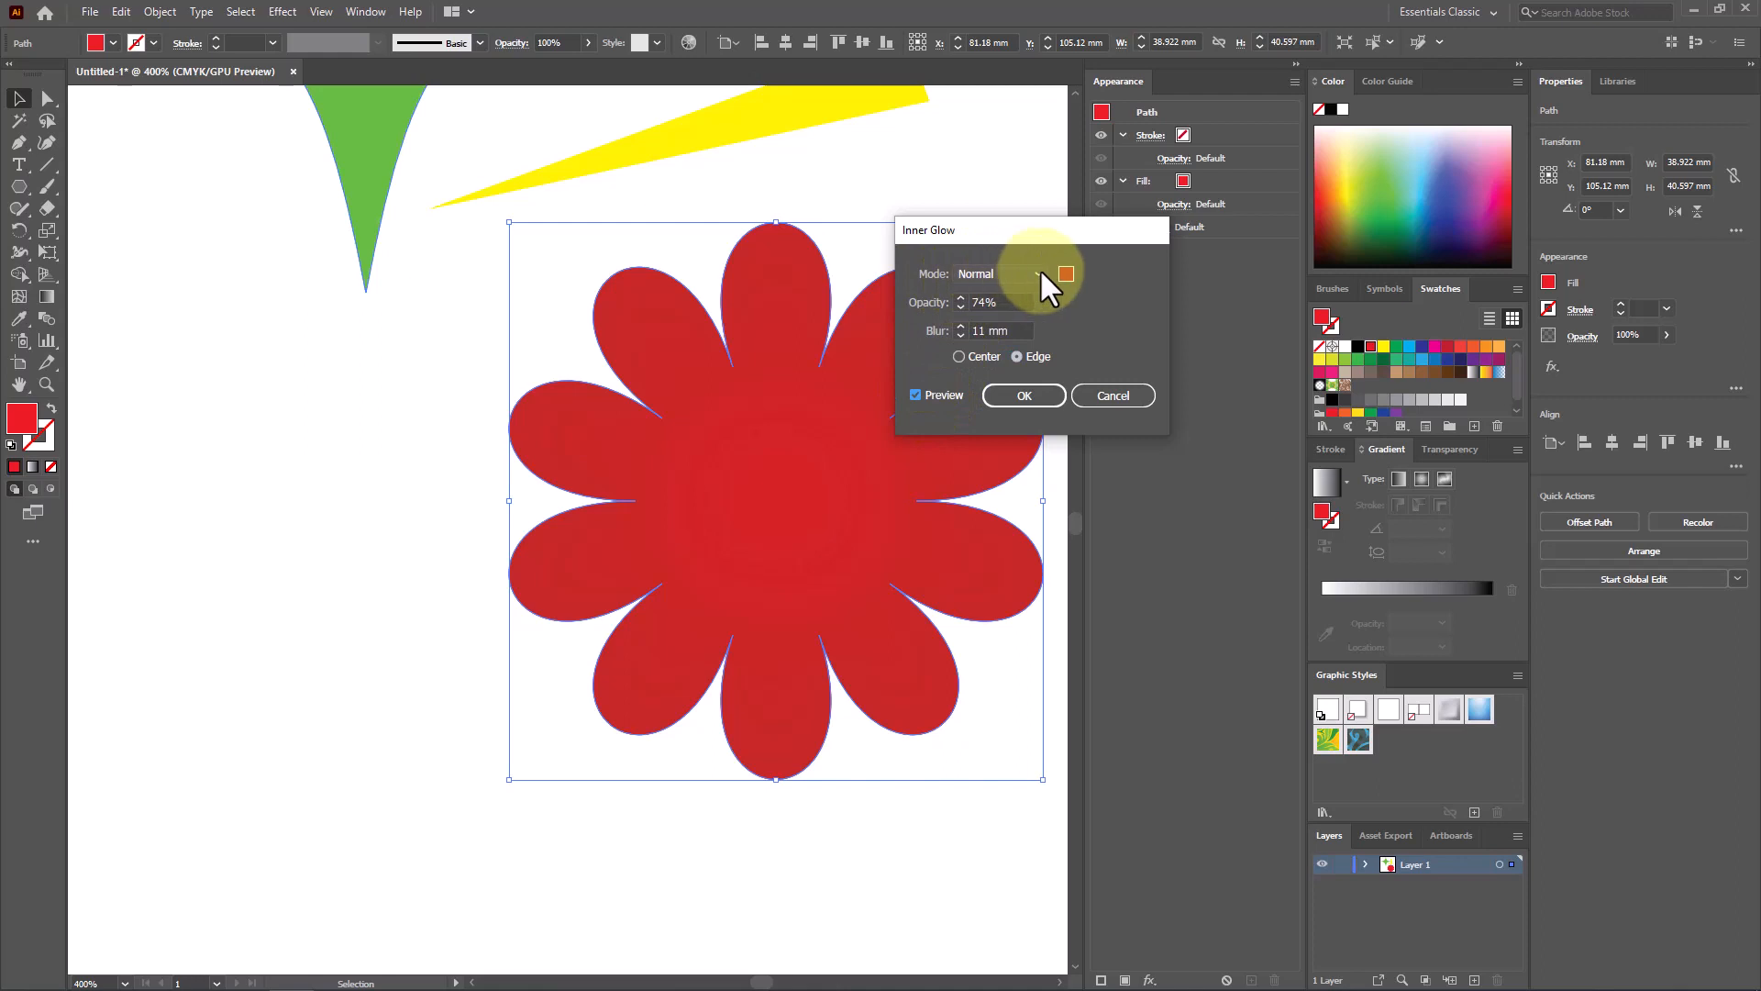
pyautogui.click(960, 299)
pyautogui.click(959, 332)
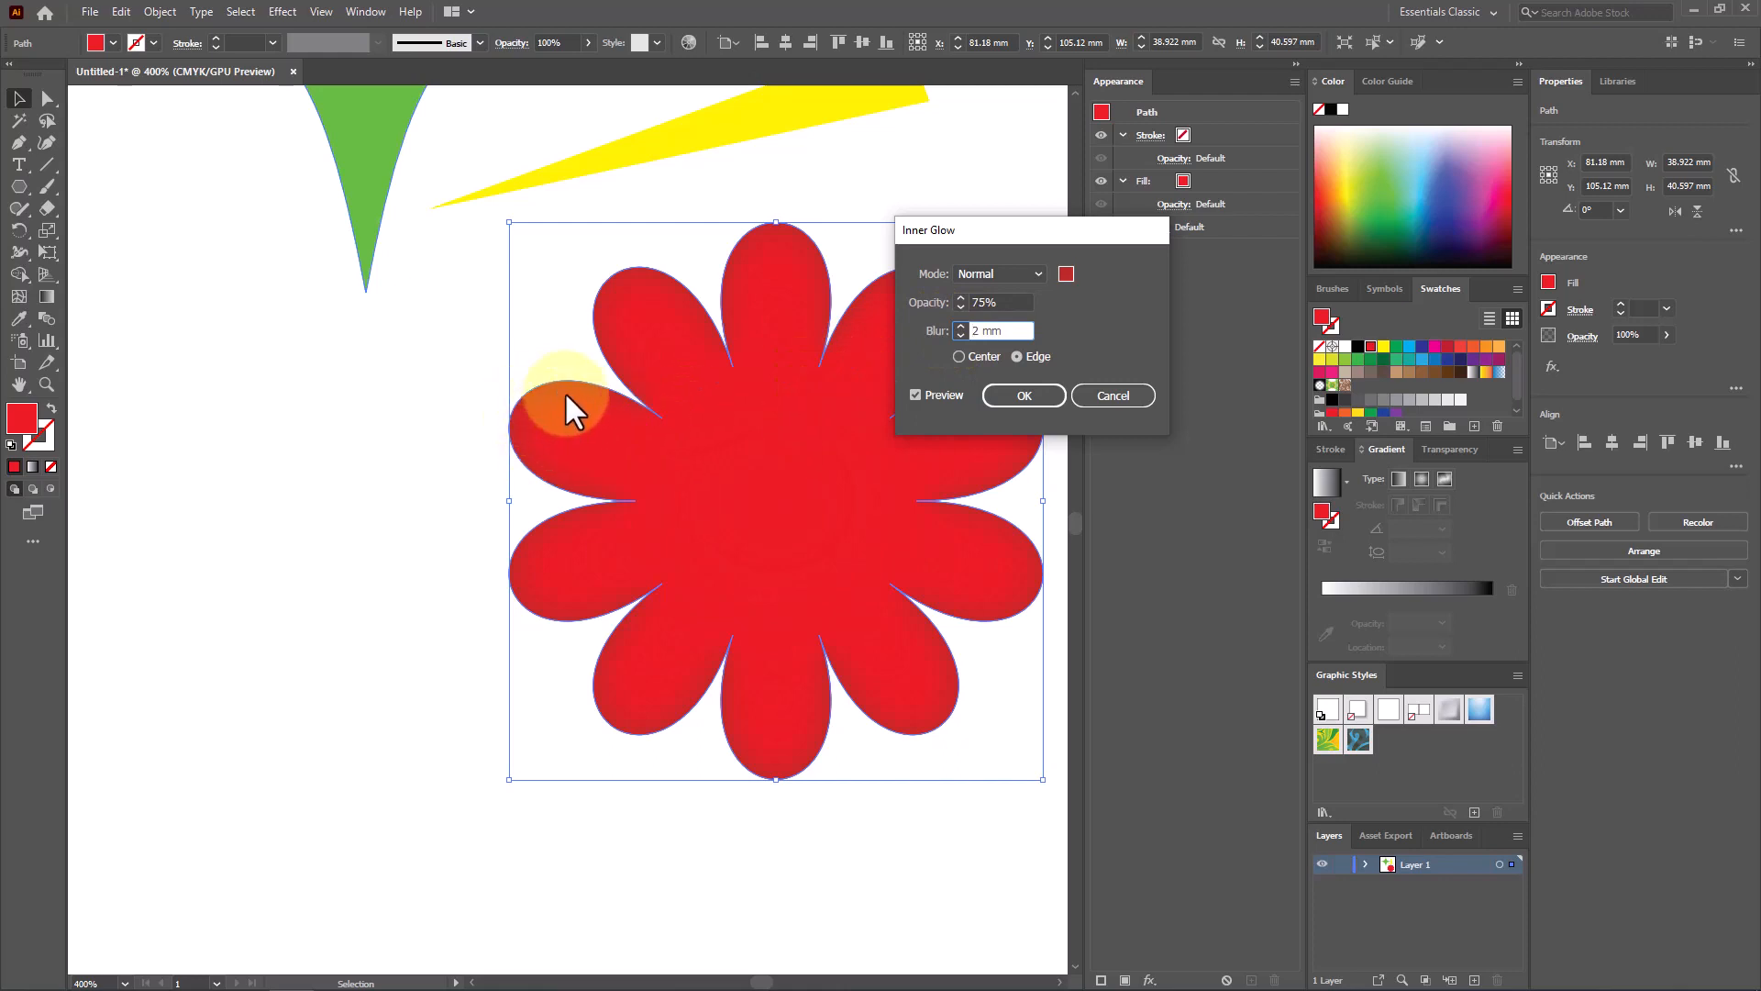
# Change the inner glow colour to dark red #700D00 and set its blur to 3 mm
pyautogui.click(1067, 275)
pyautogui.moveTo(516, 389); pyautogui.dragTo(561, 402)
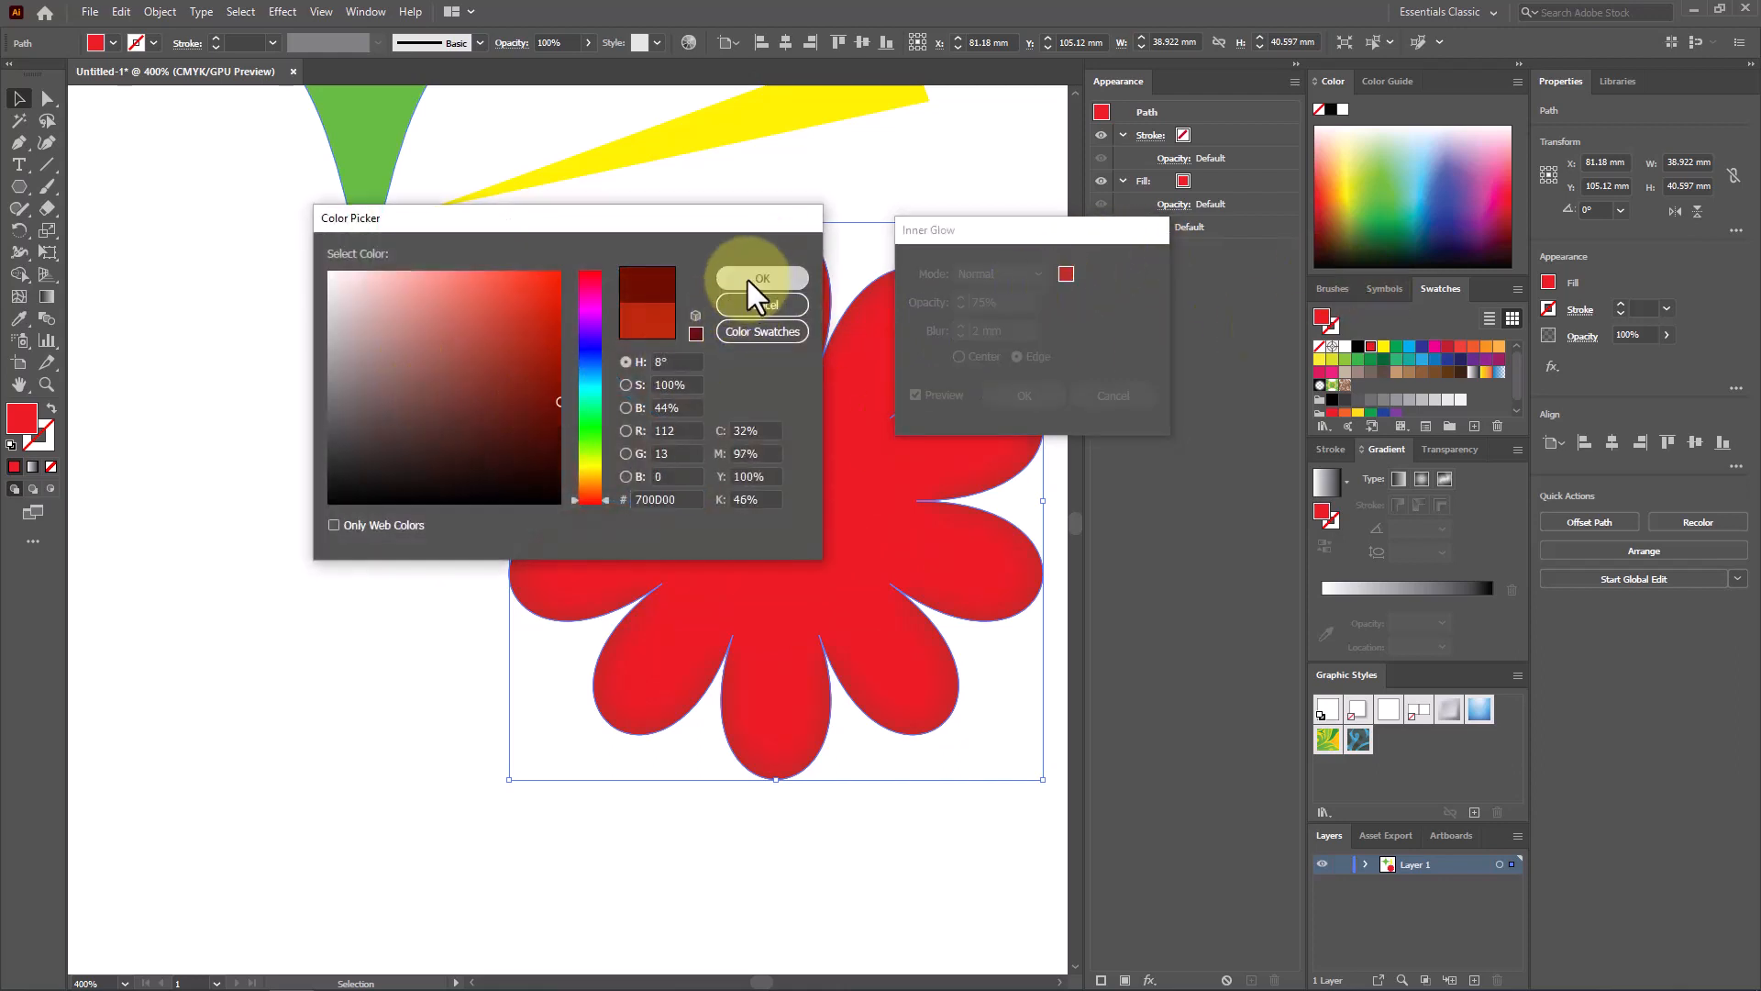
pyautogui.click(746, 279)
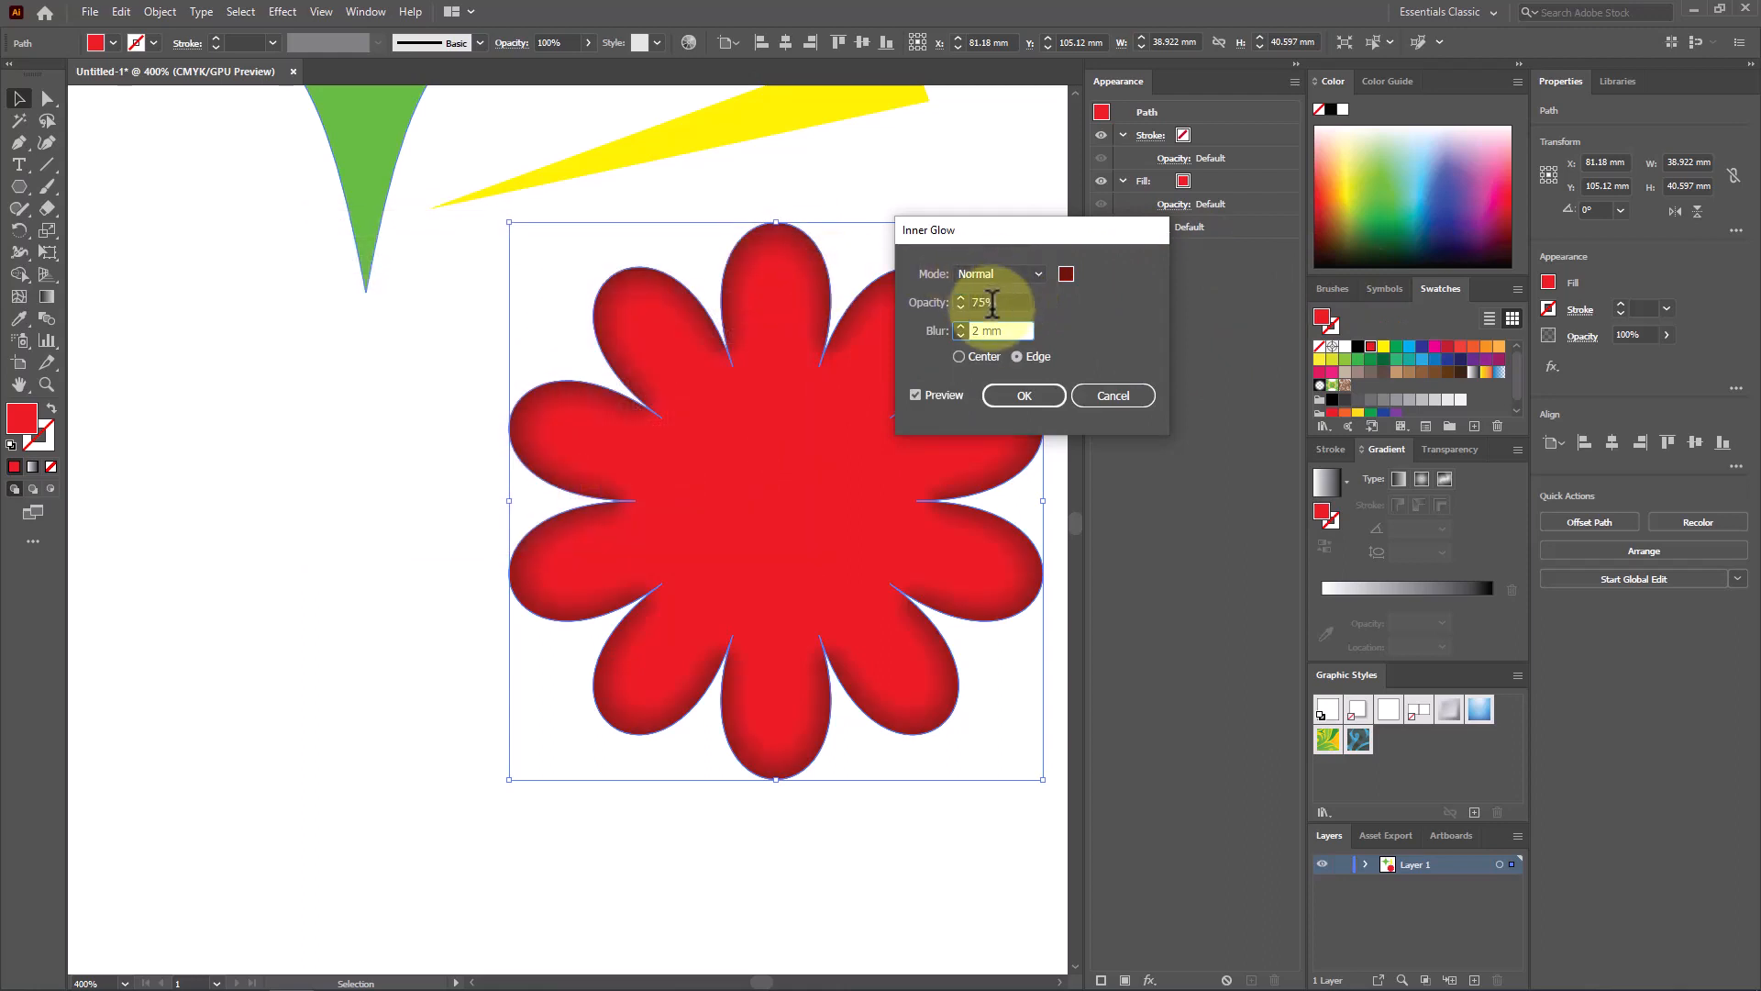
pyautogui.click(960, 334)
pyautogui.click(961, 325)
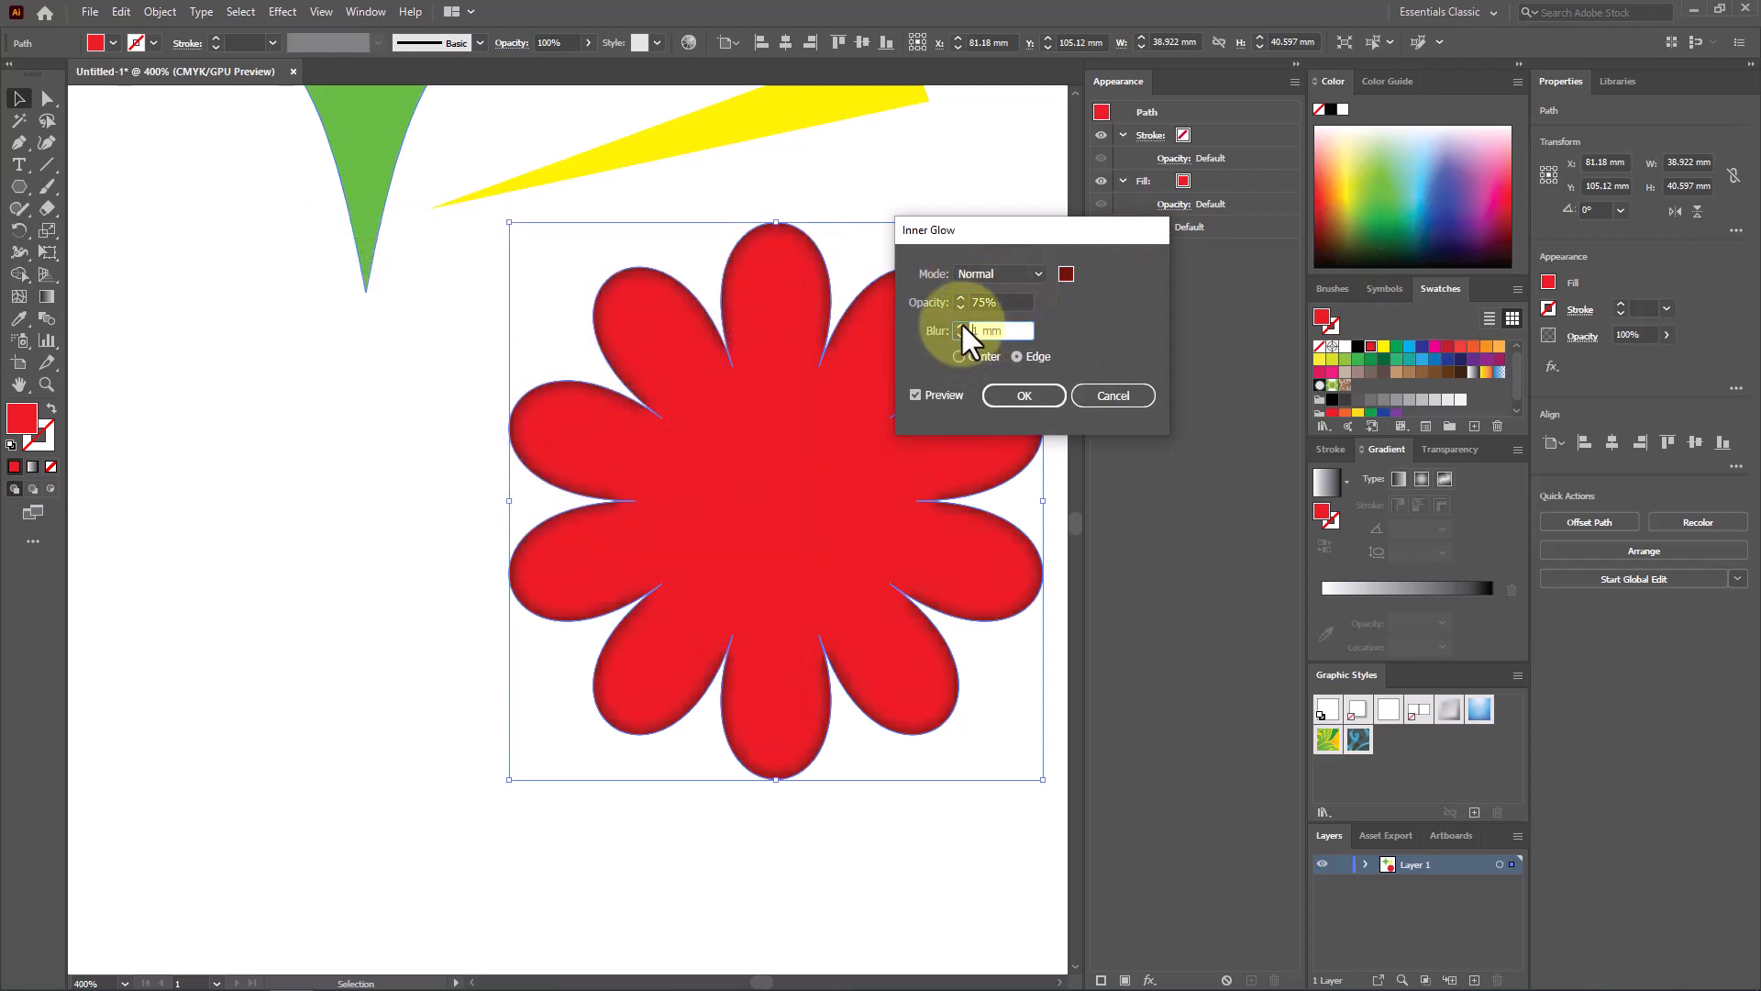
pyautogui.click(960, 324)
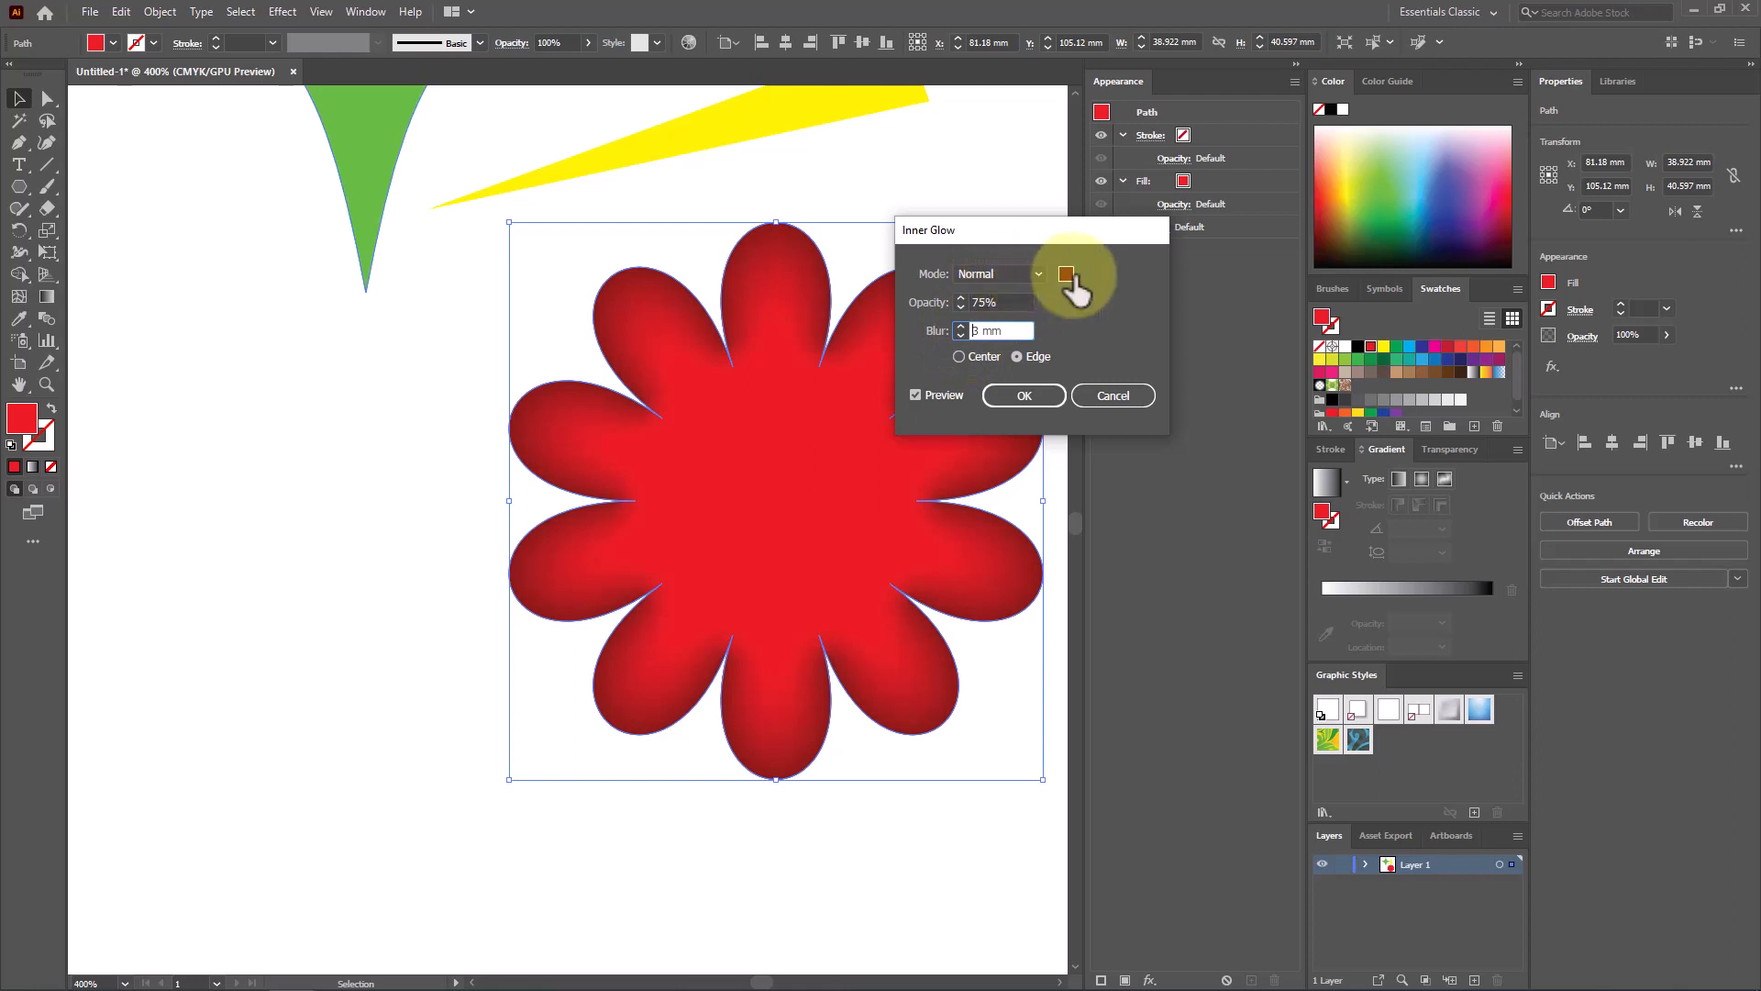
# Lighten the inner glow colour to about #A3160C, apply the effect and deselect the flower
pyautogui.click(1066, 274)
pyautogui.moveTo(523, 334)
pyautogui.mouseDown()
pyautogui.moveTo(535, 312)
pyautogui.moveTo(530, 346)
pyautogui.mouseUp()
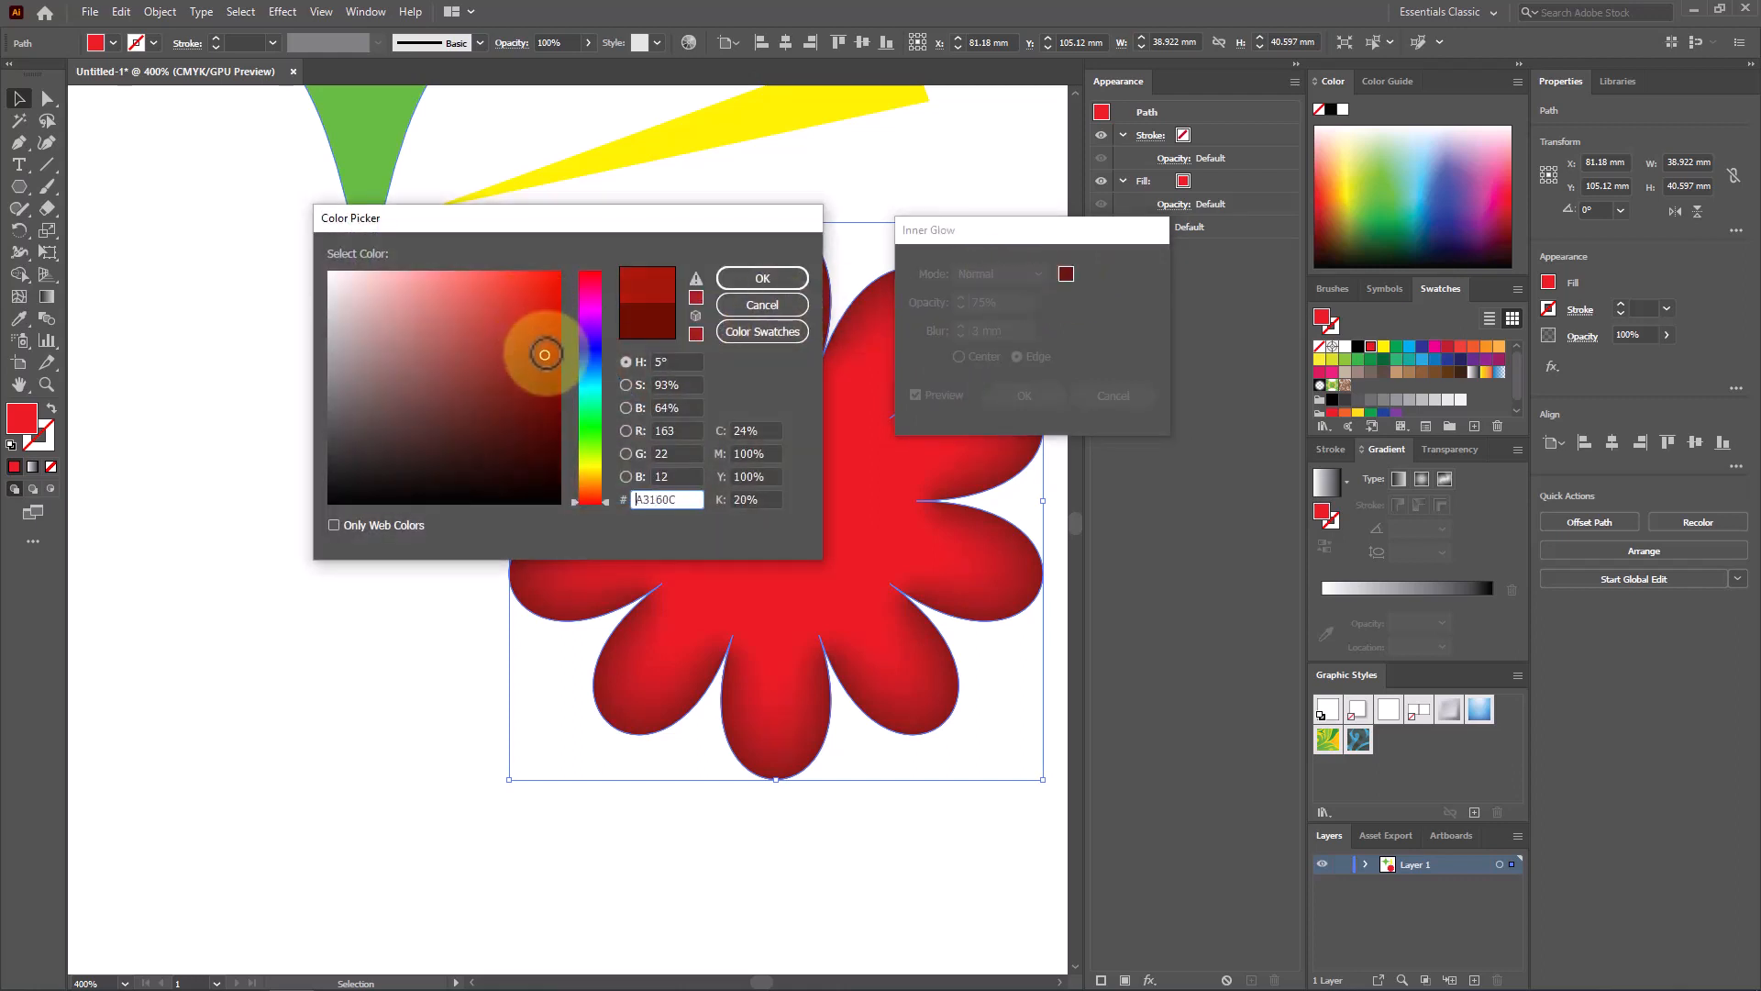
pyautogui.click(774, 280)
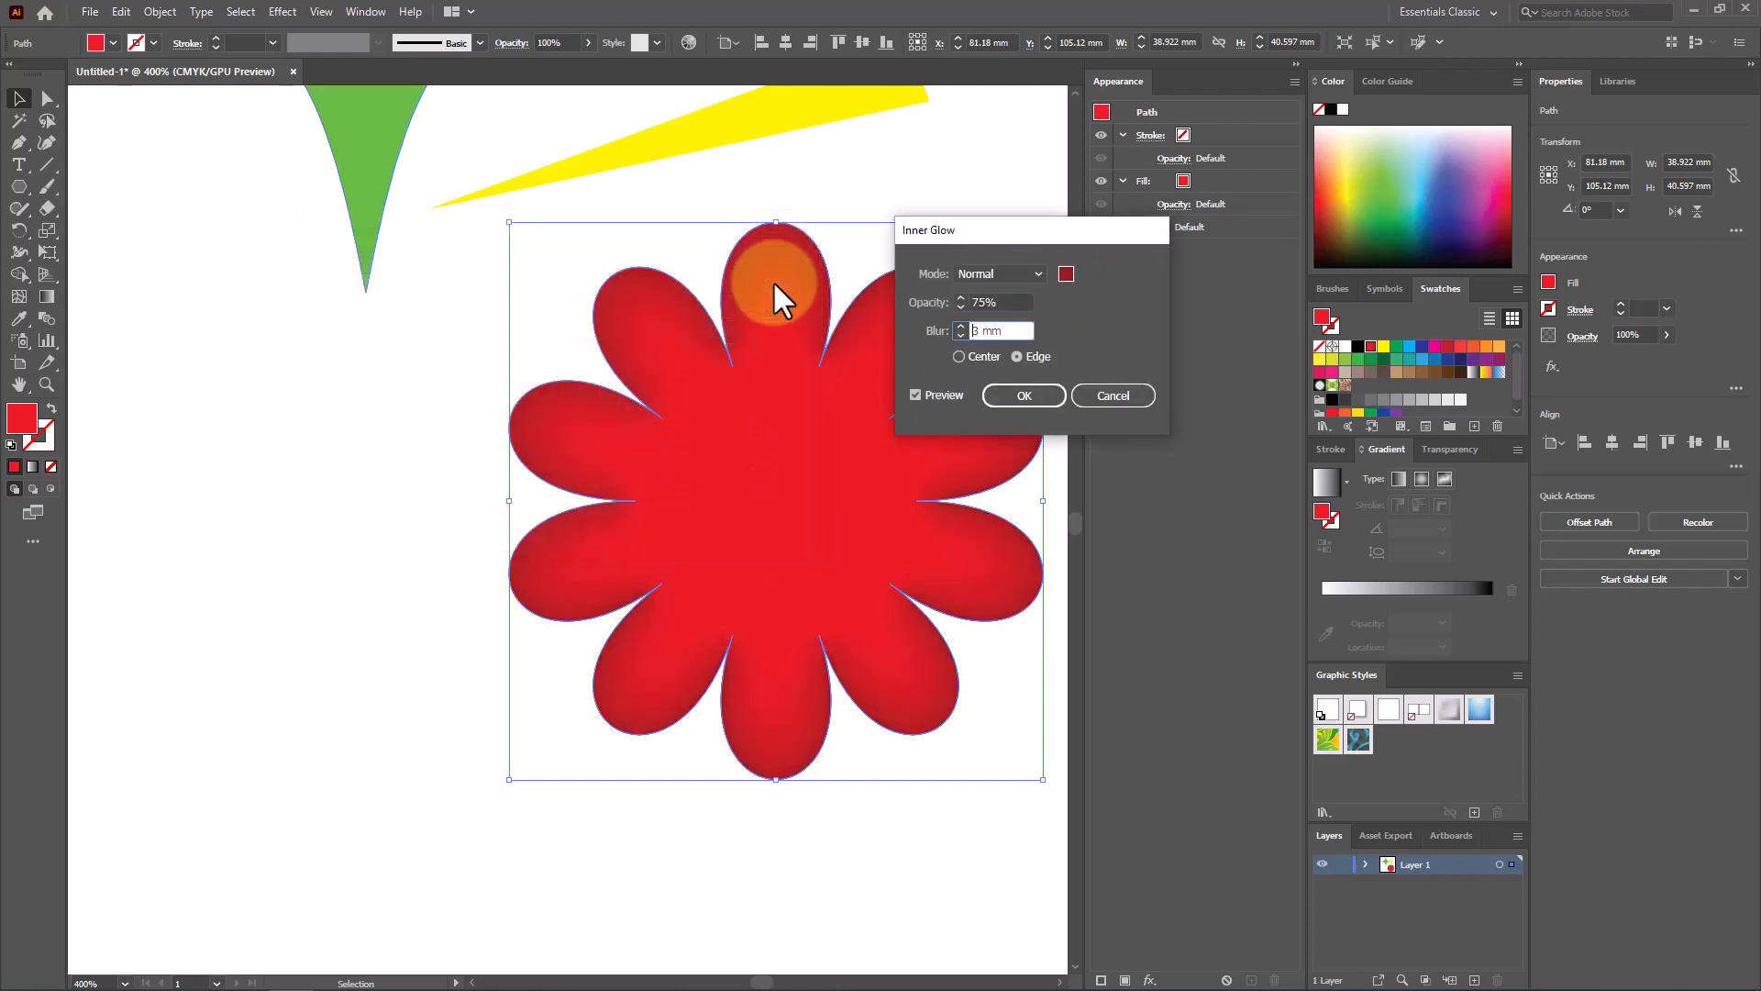
pyautogui.click(1018, 396)
pyautogui.click(175, 668)
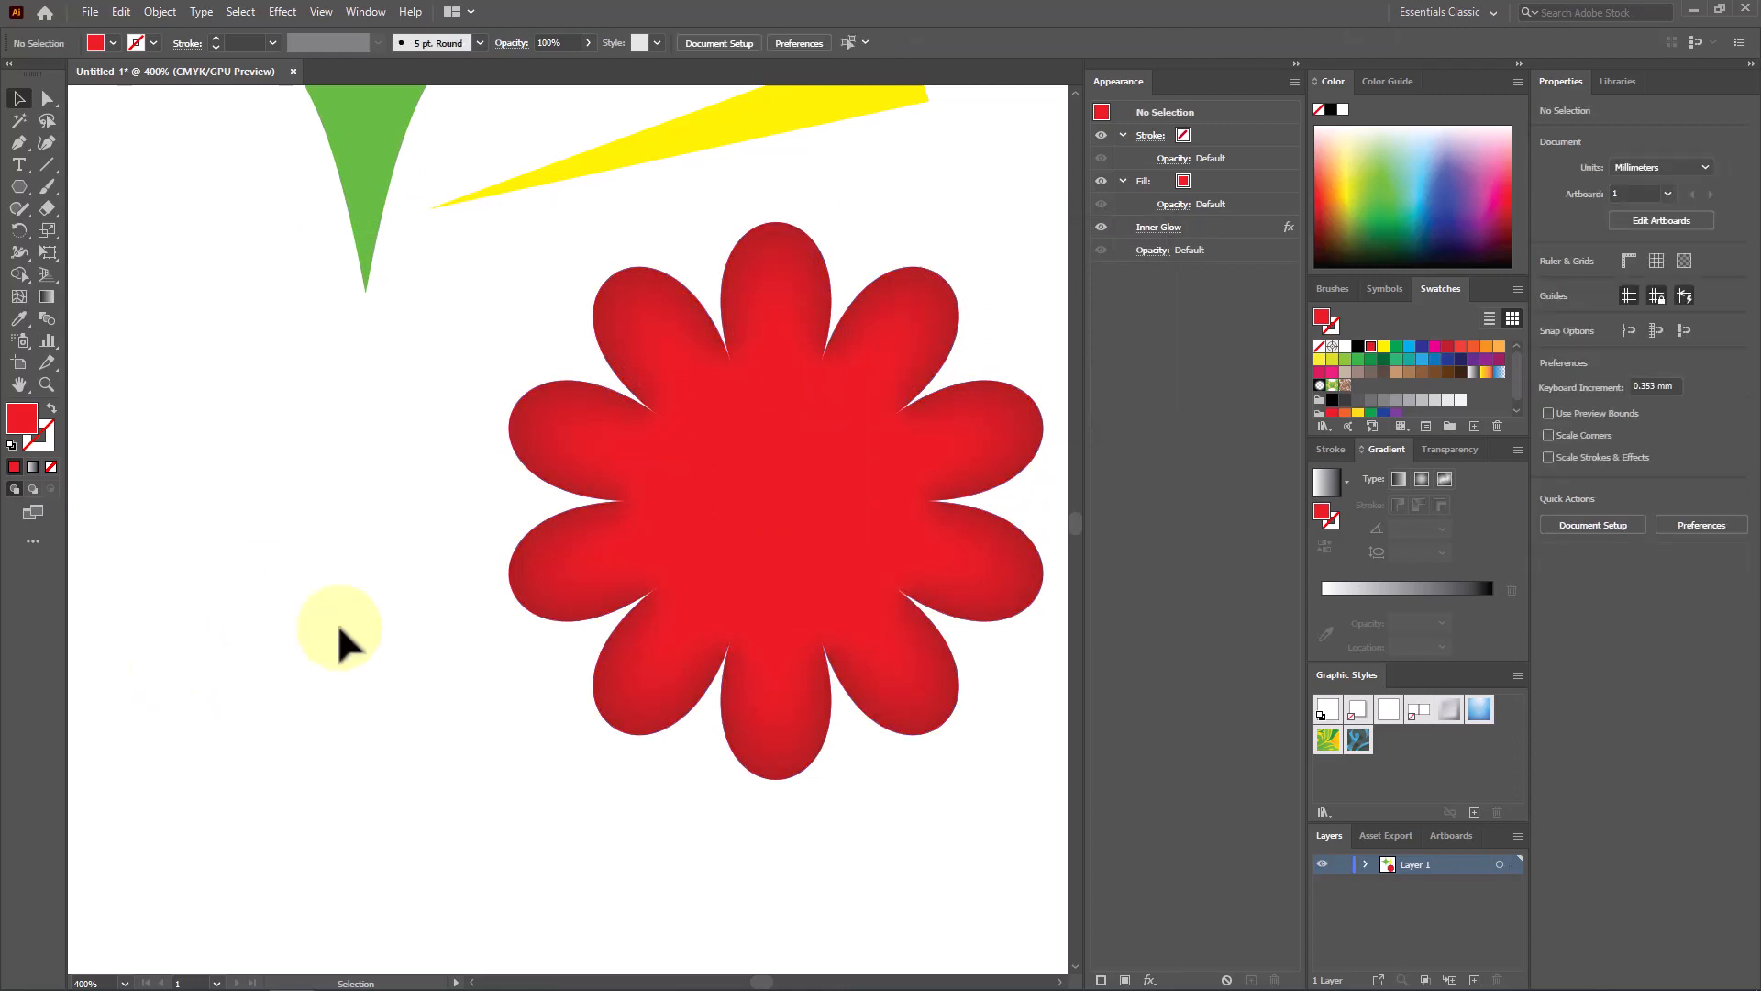
# Move the red flower to the right, clear of the green star's lower tip, and deselect it
pyautogui.moveTo(743, 580); pyautogui.dragTo(398, 562)
pyautogui.click(835, 570)
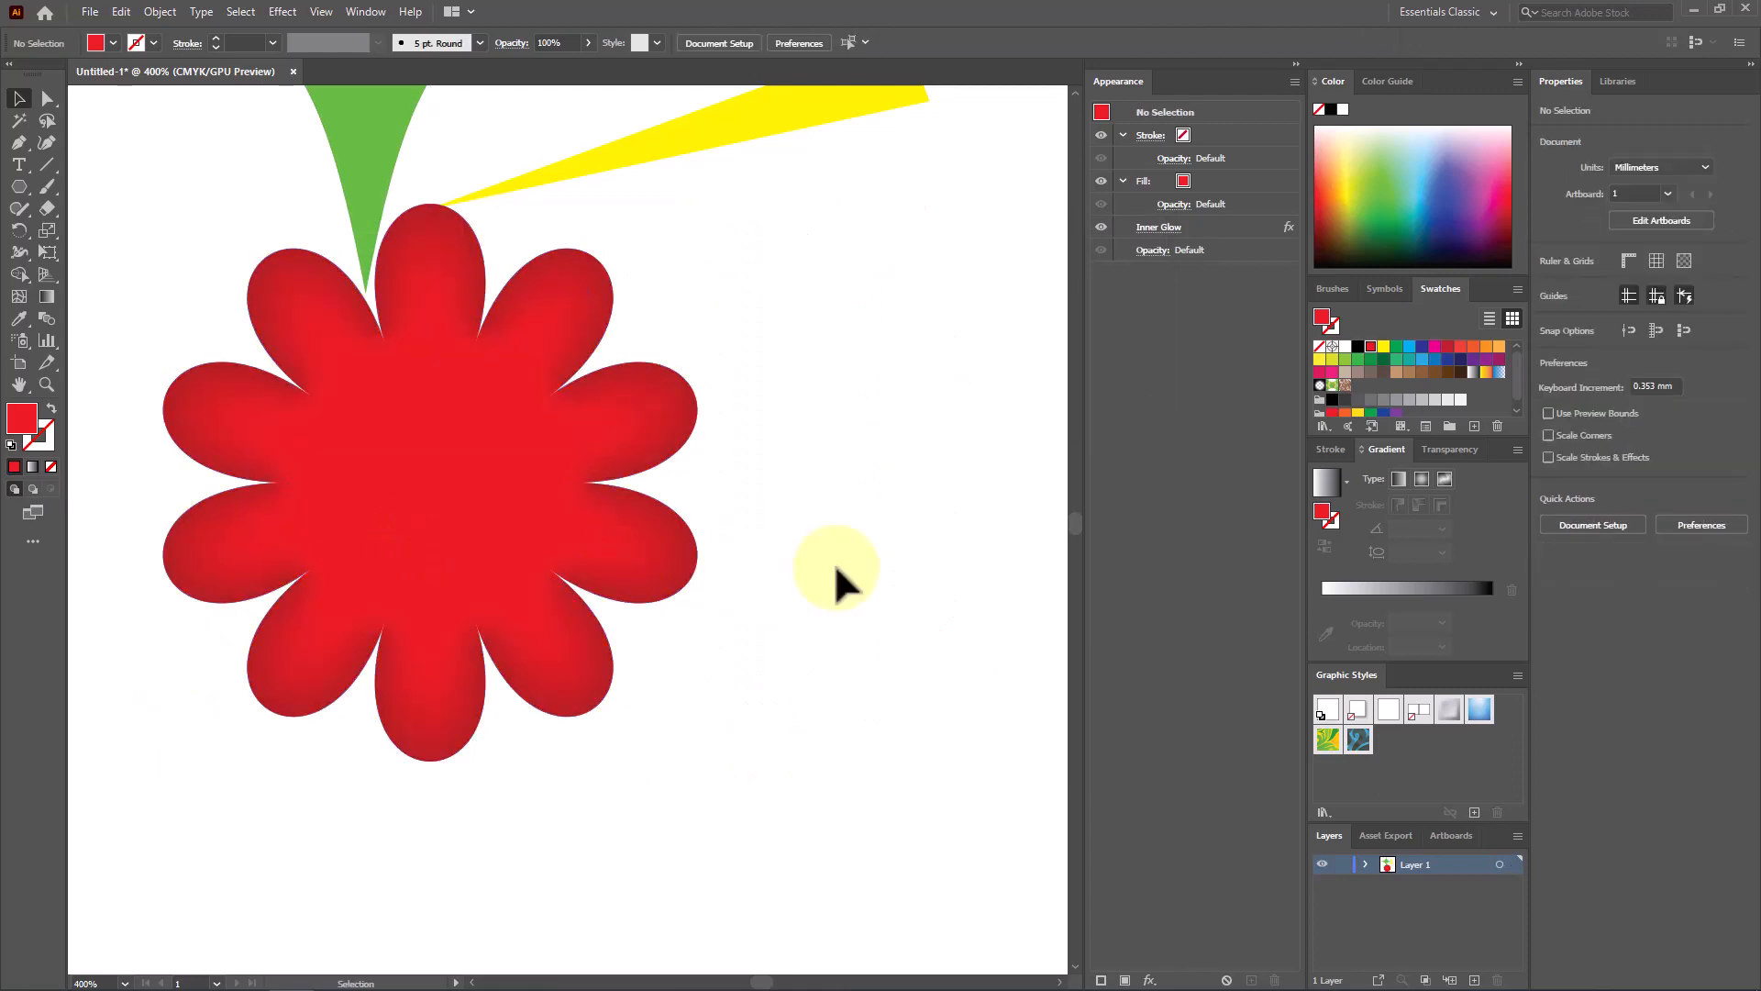
pyautogui.moveTo(504, 404); pyautogui.dragTo(925, 353)
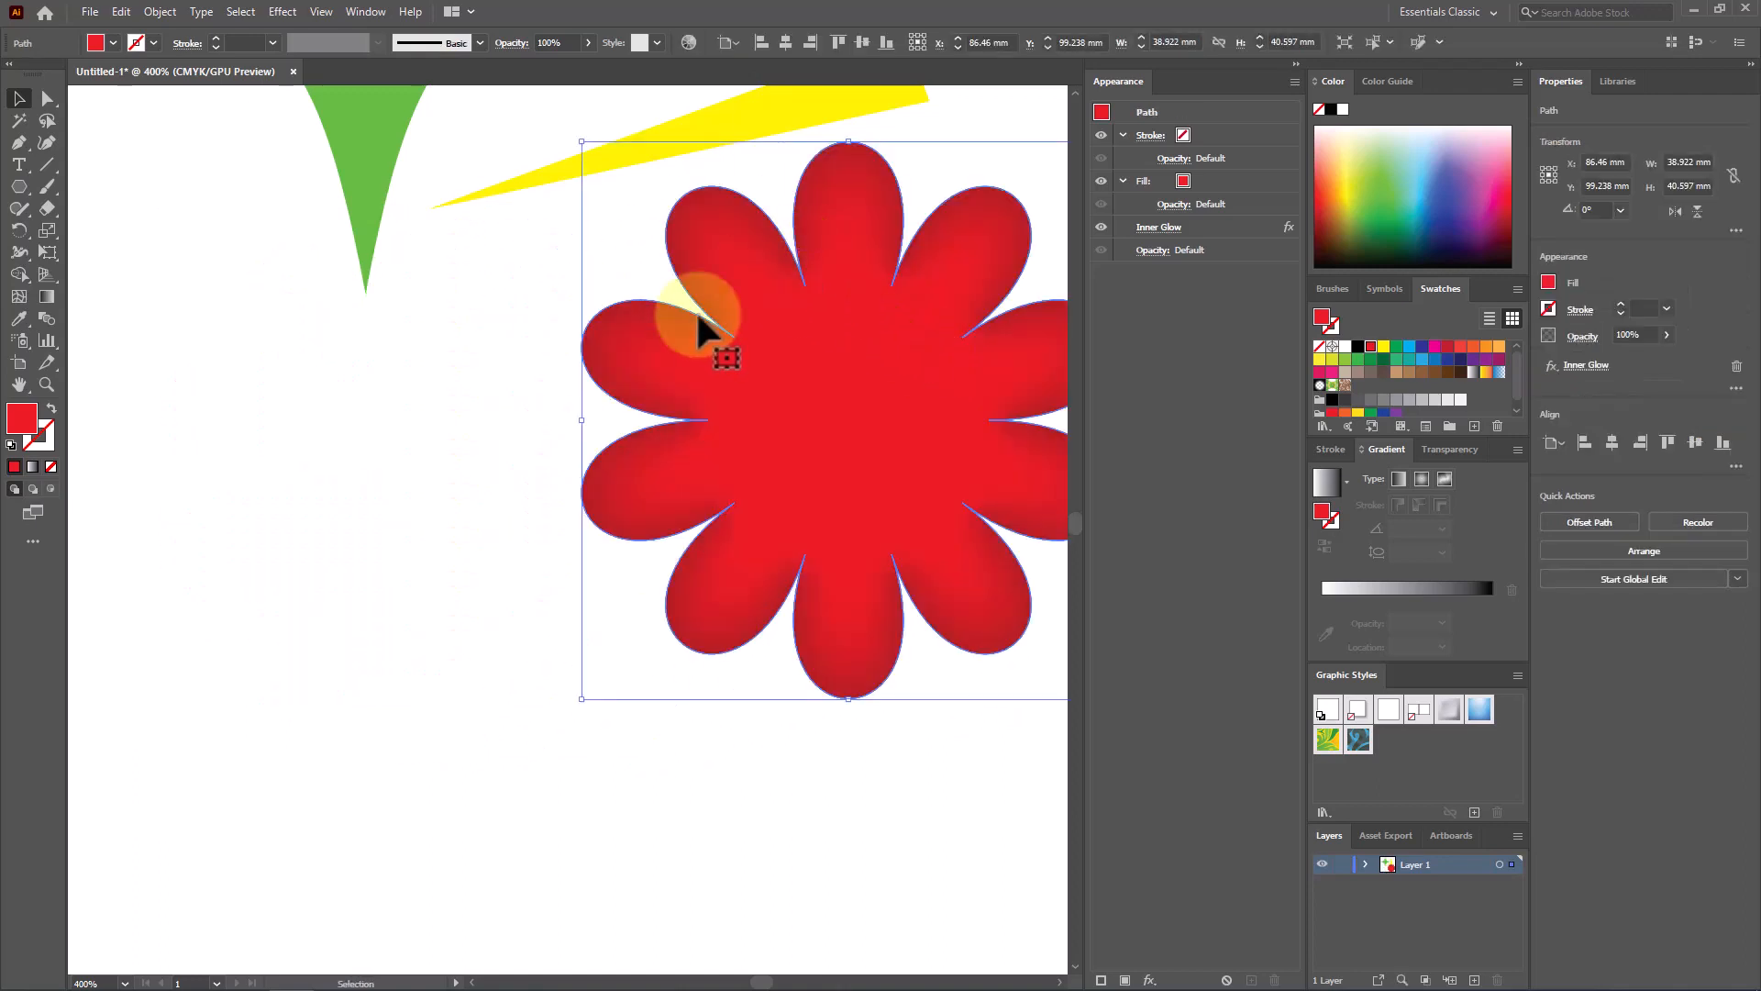
pyautogui.moveTo(737, 449); pyautogui.dragTo(800, 460)
pyautogui.click(442, 369)
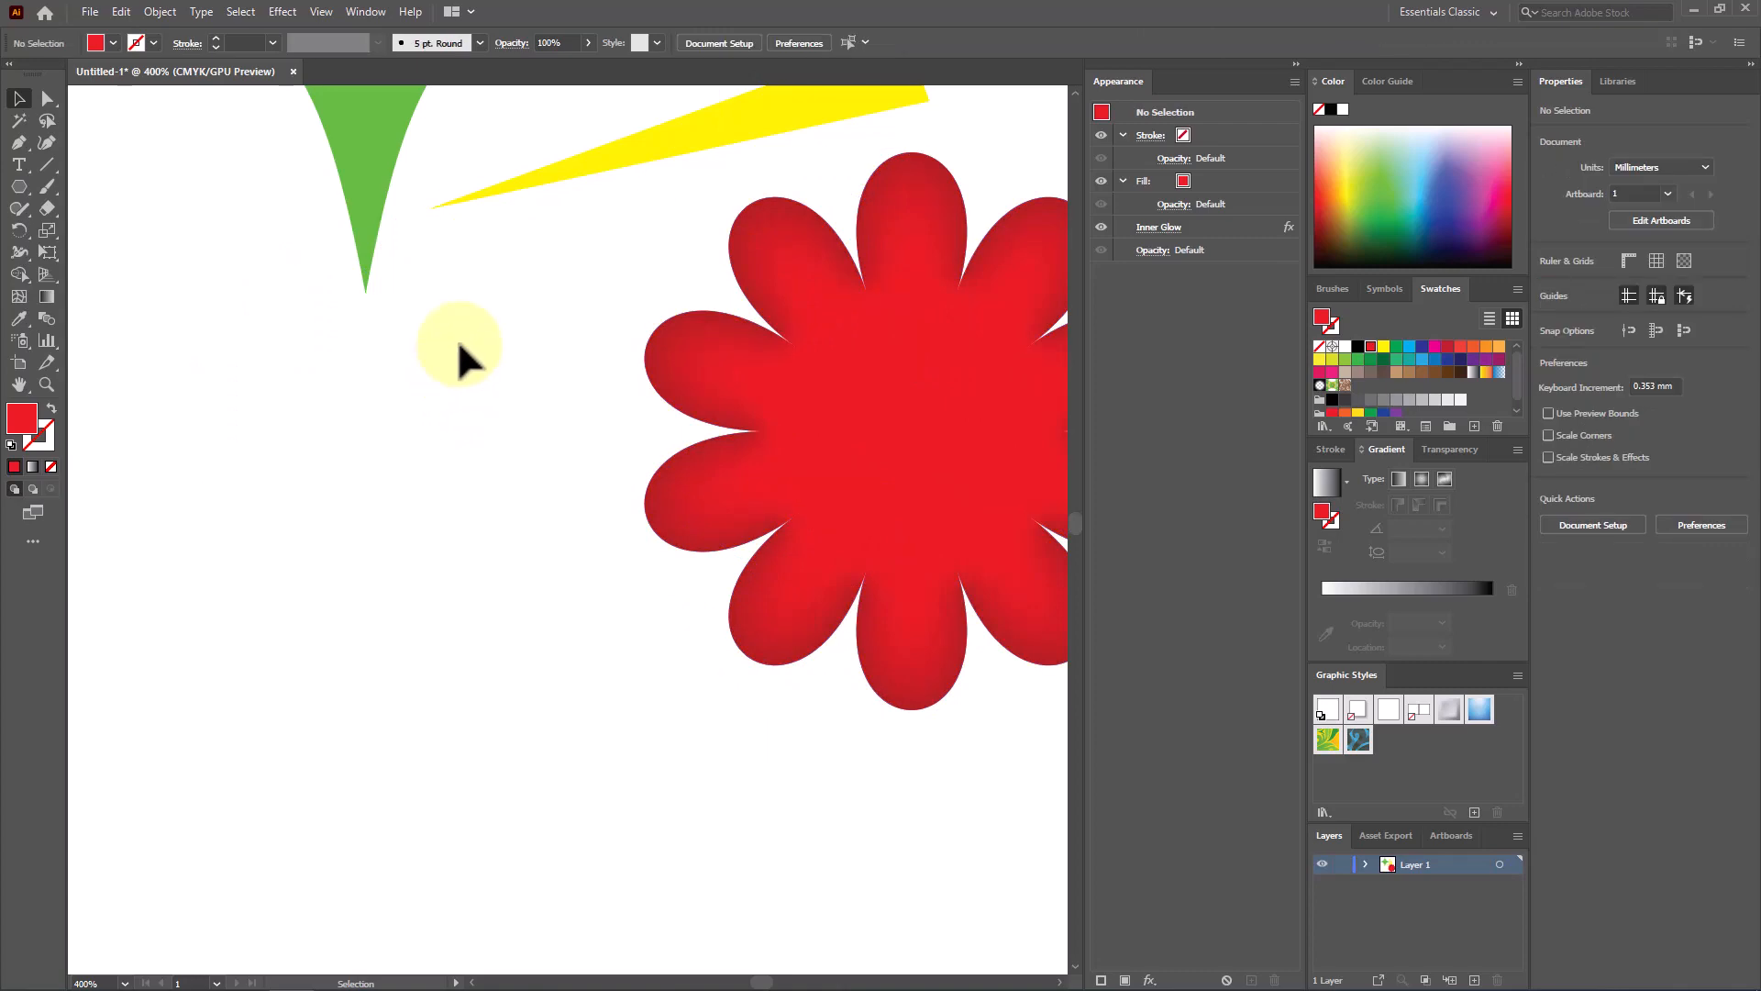
pyautogui.moveTo(531, 176); pyautogui.dragTo(355, 610)
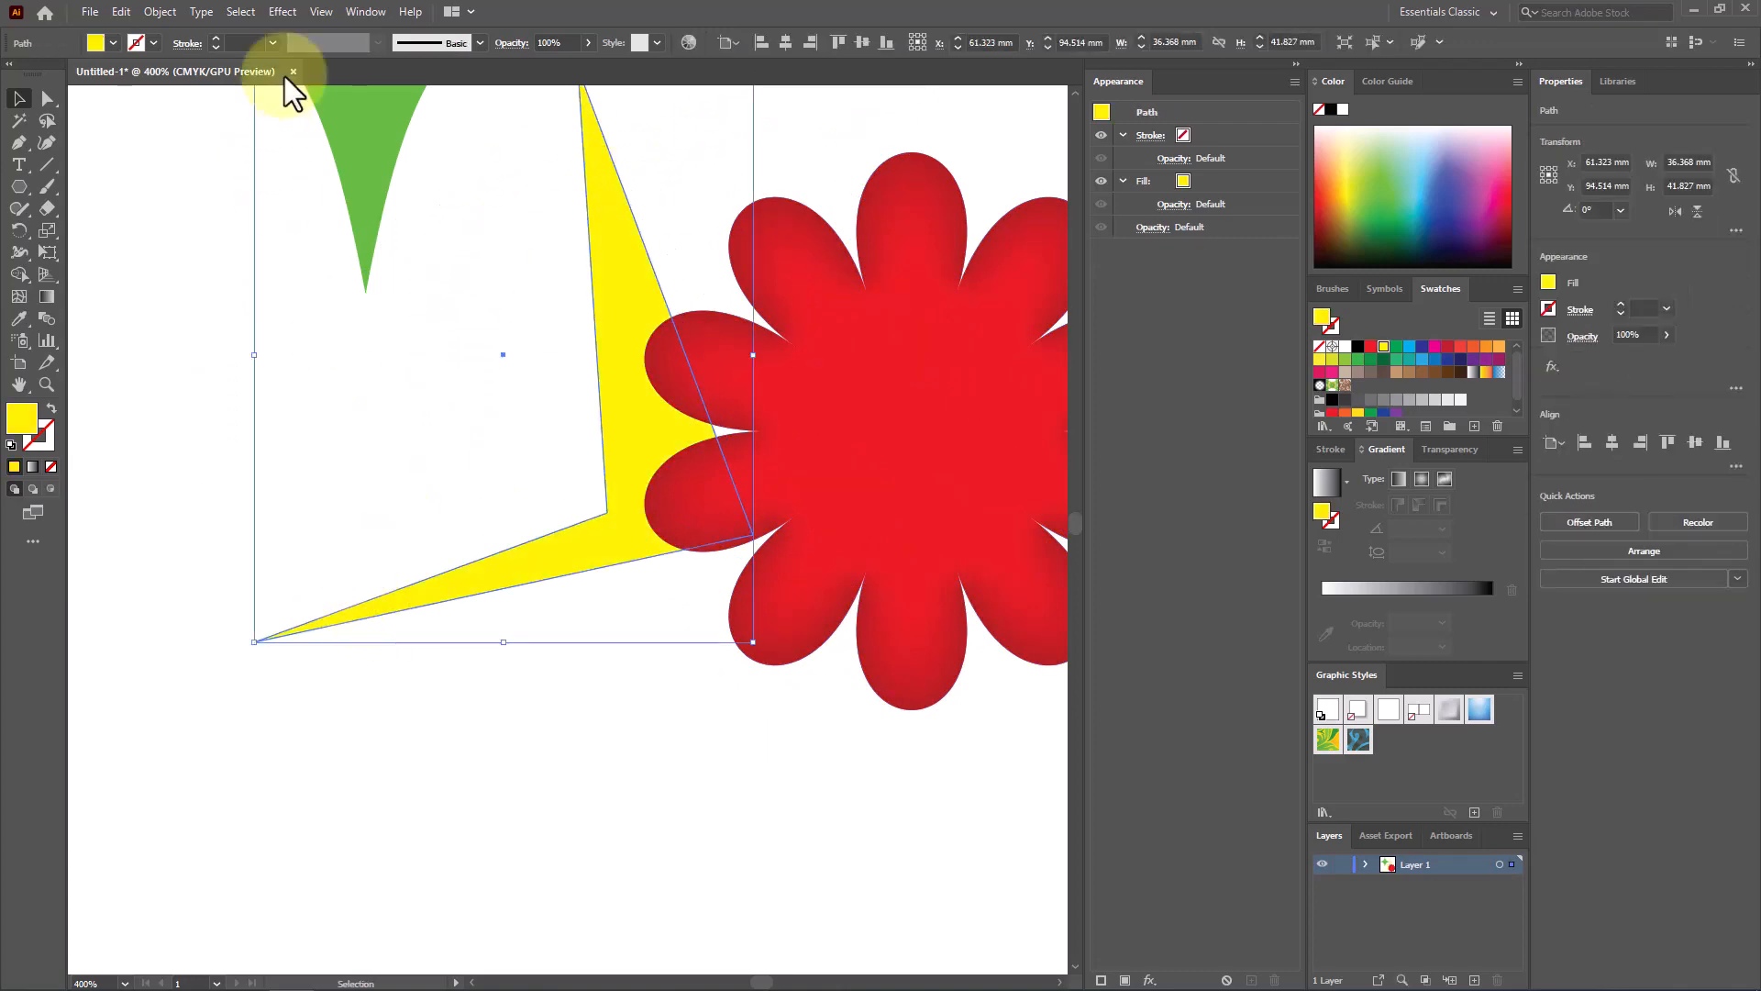
pyautogui.click(284, 11)
pyautogui.moveTo(399, 167)
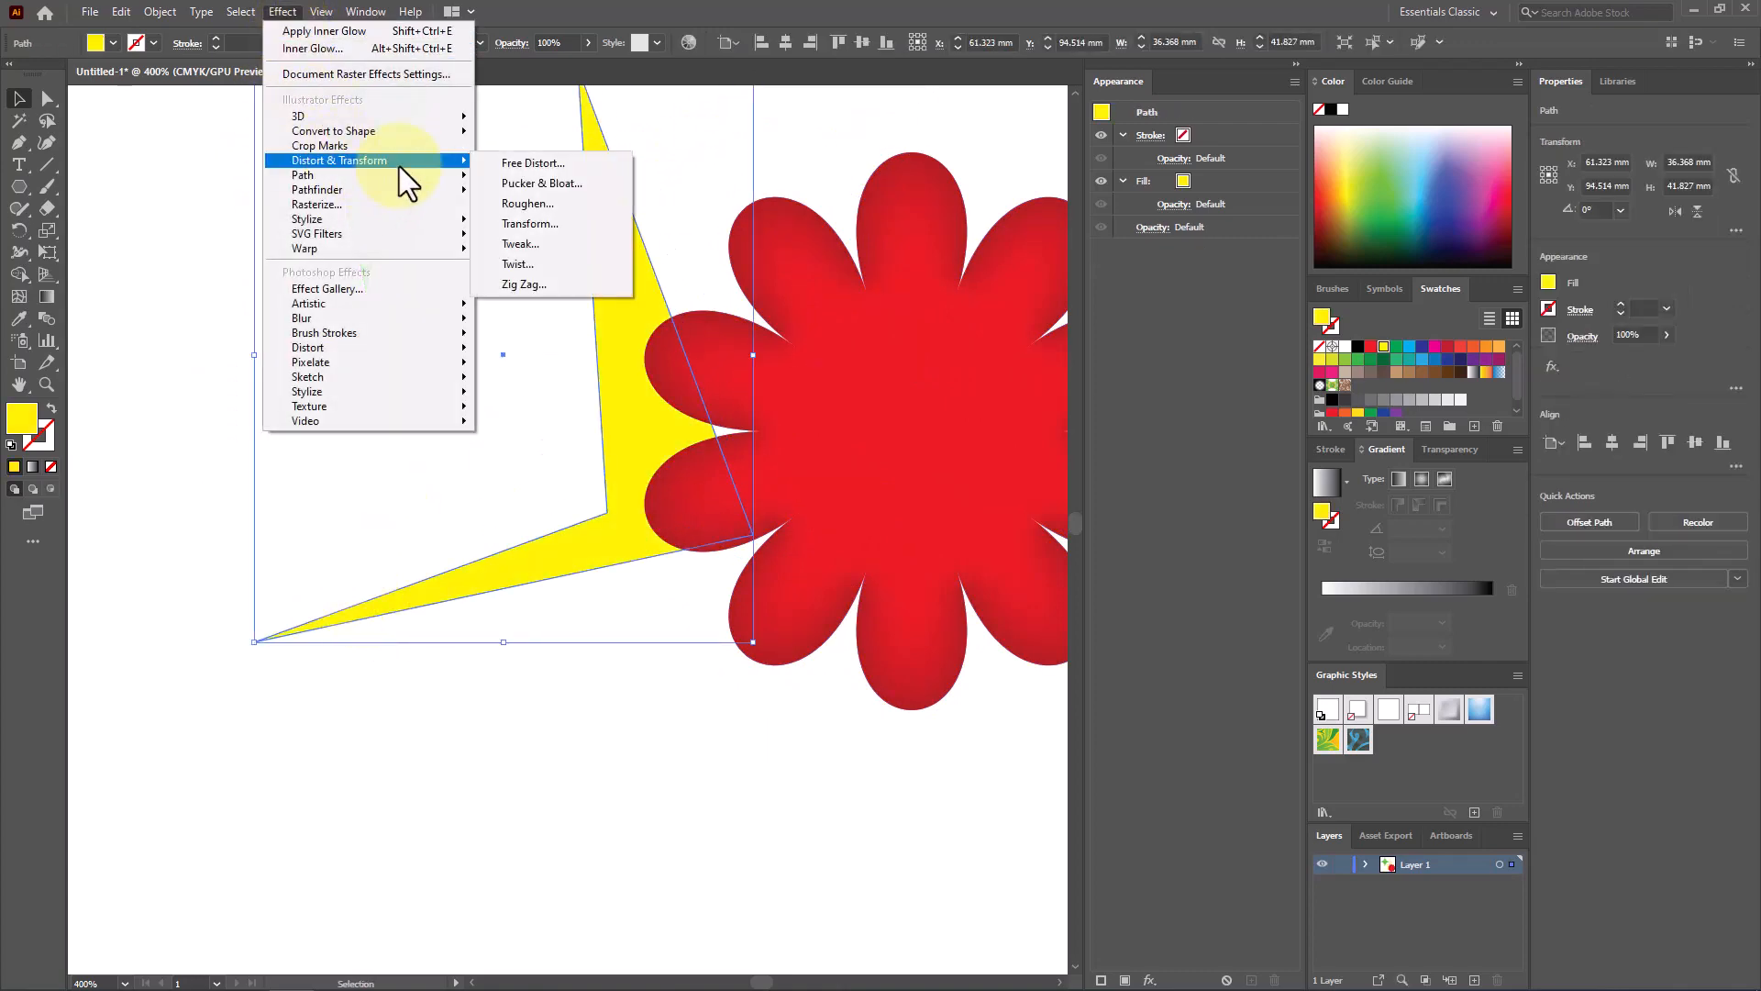
pyautogui.click(569, 205)
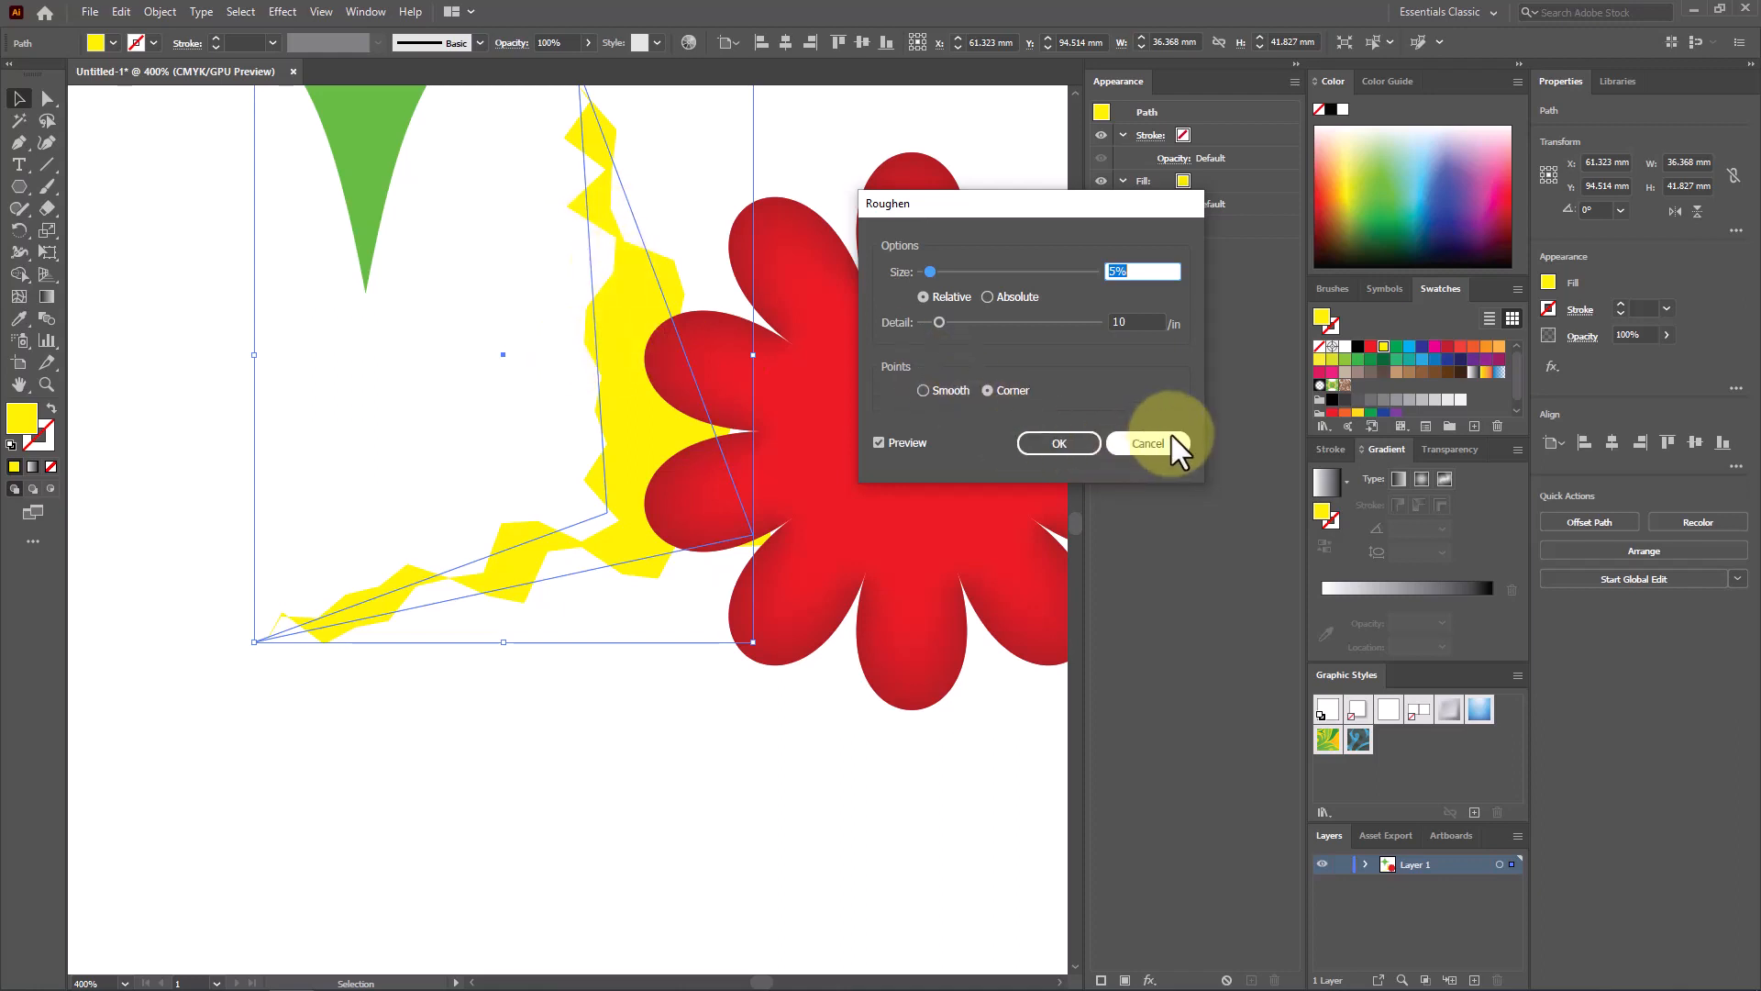
pyautogui.click(1147, 443)
# Move the yellow shape down so that it sits below the red flower
pyautogui.scroll(-1, 888, 401)
pyautogui.click(534, 642)
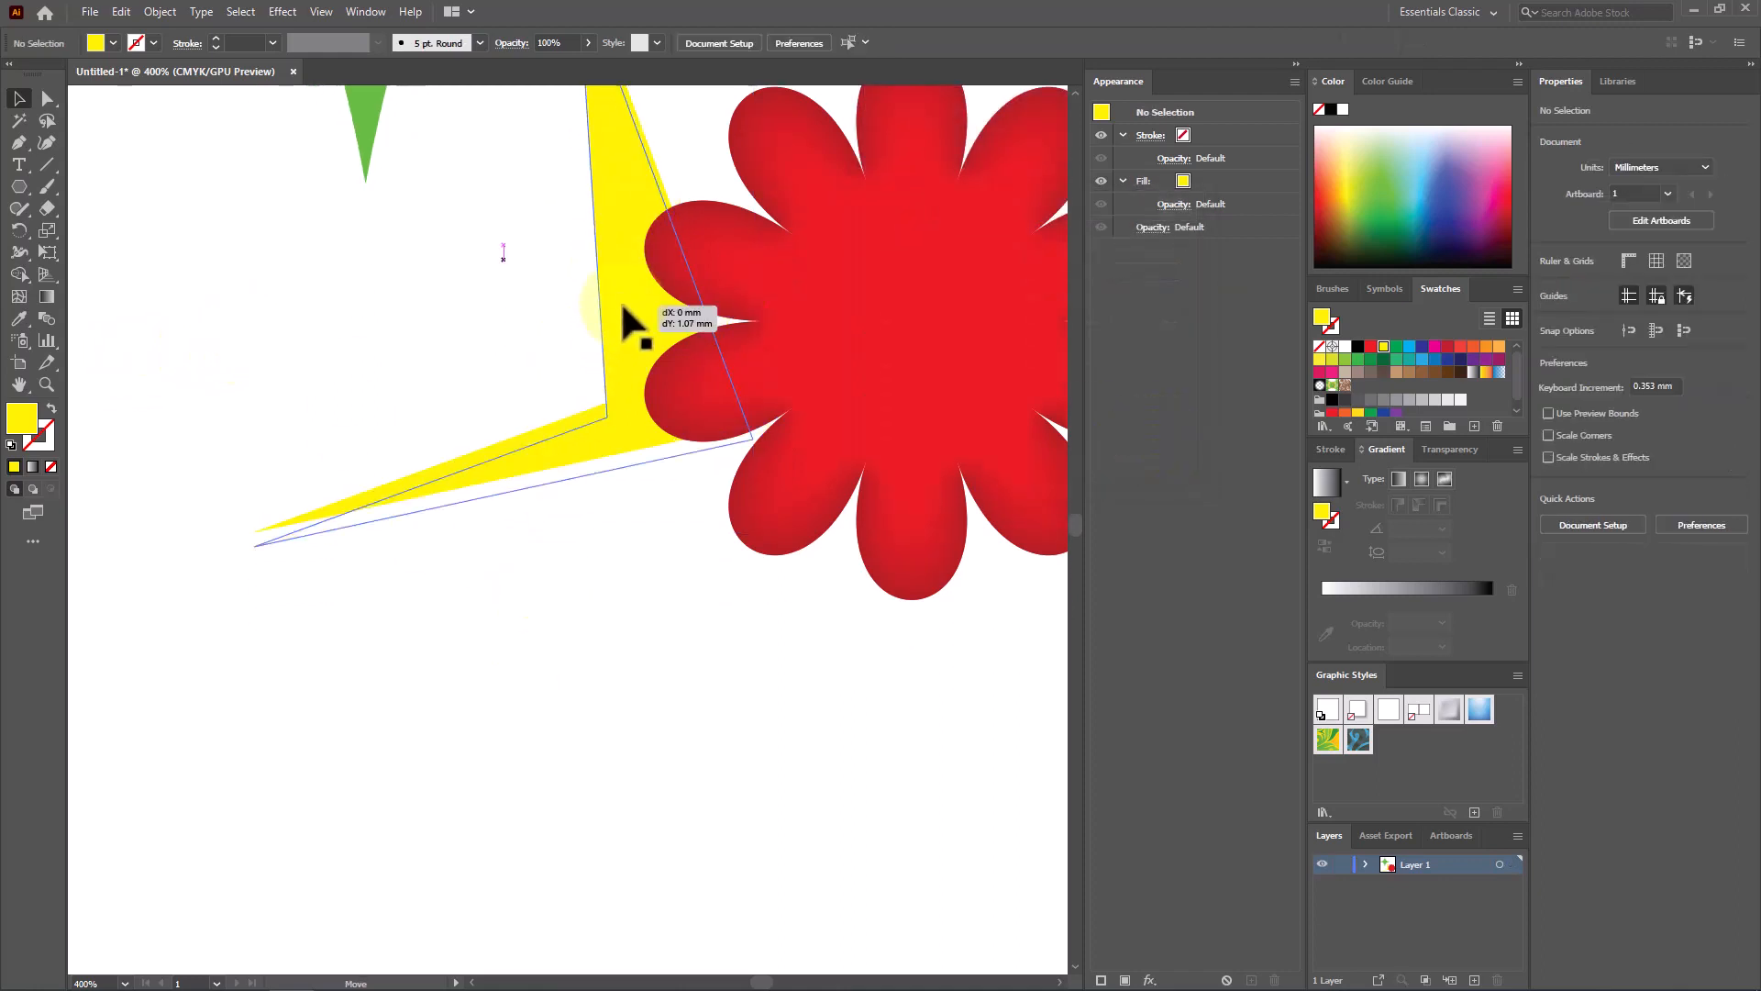
pyautogui.moveTo(629, 328); pyautogui.dragTo(742, 784)
# Move the green star down and to the right, to about X 63.17 mm, Y 77.5 mm
pyautogui.scroll(2, 376, 434)
pyautogui.moveTo(361, 266); pyautogui.dragTo(469, 384)
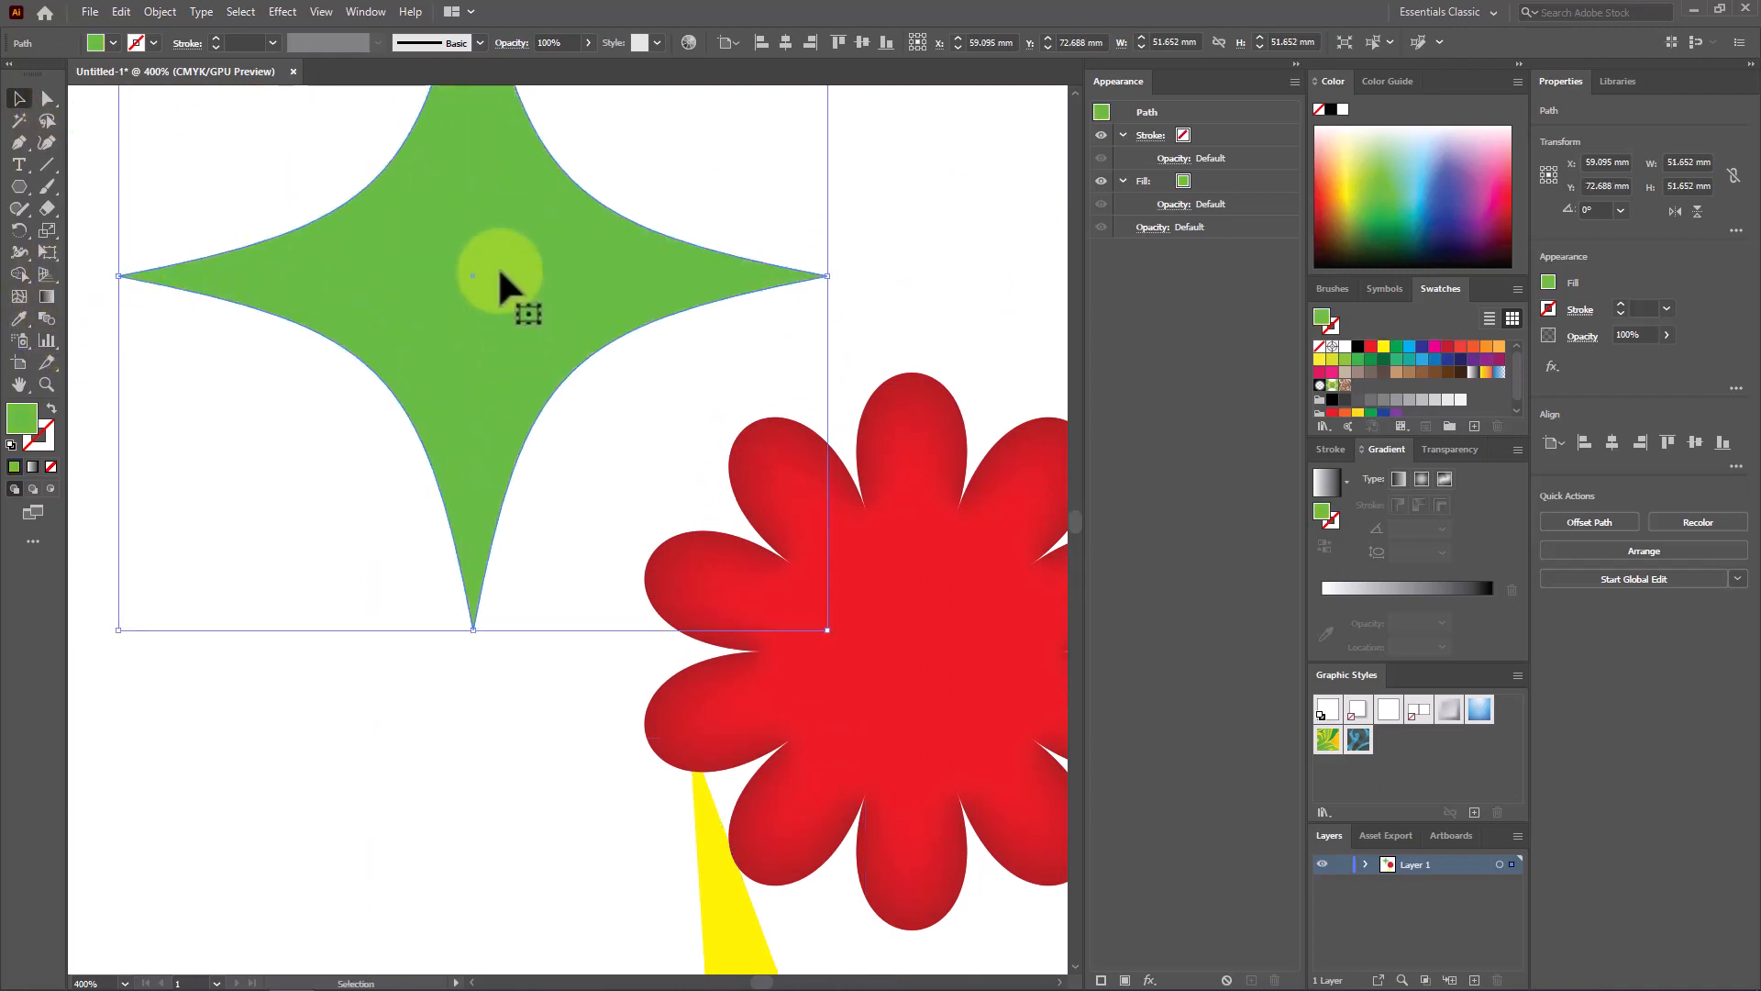
pyautogui.moveTo(497, 266); pyautogui.dragTo(513, 293)
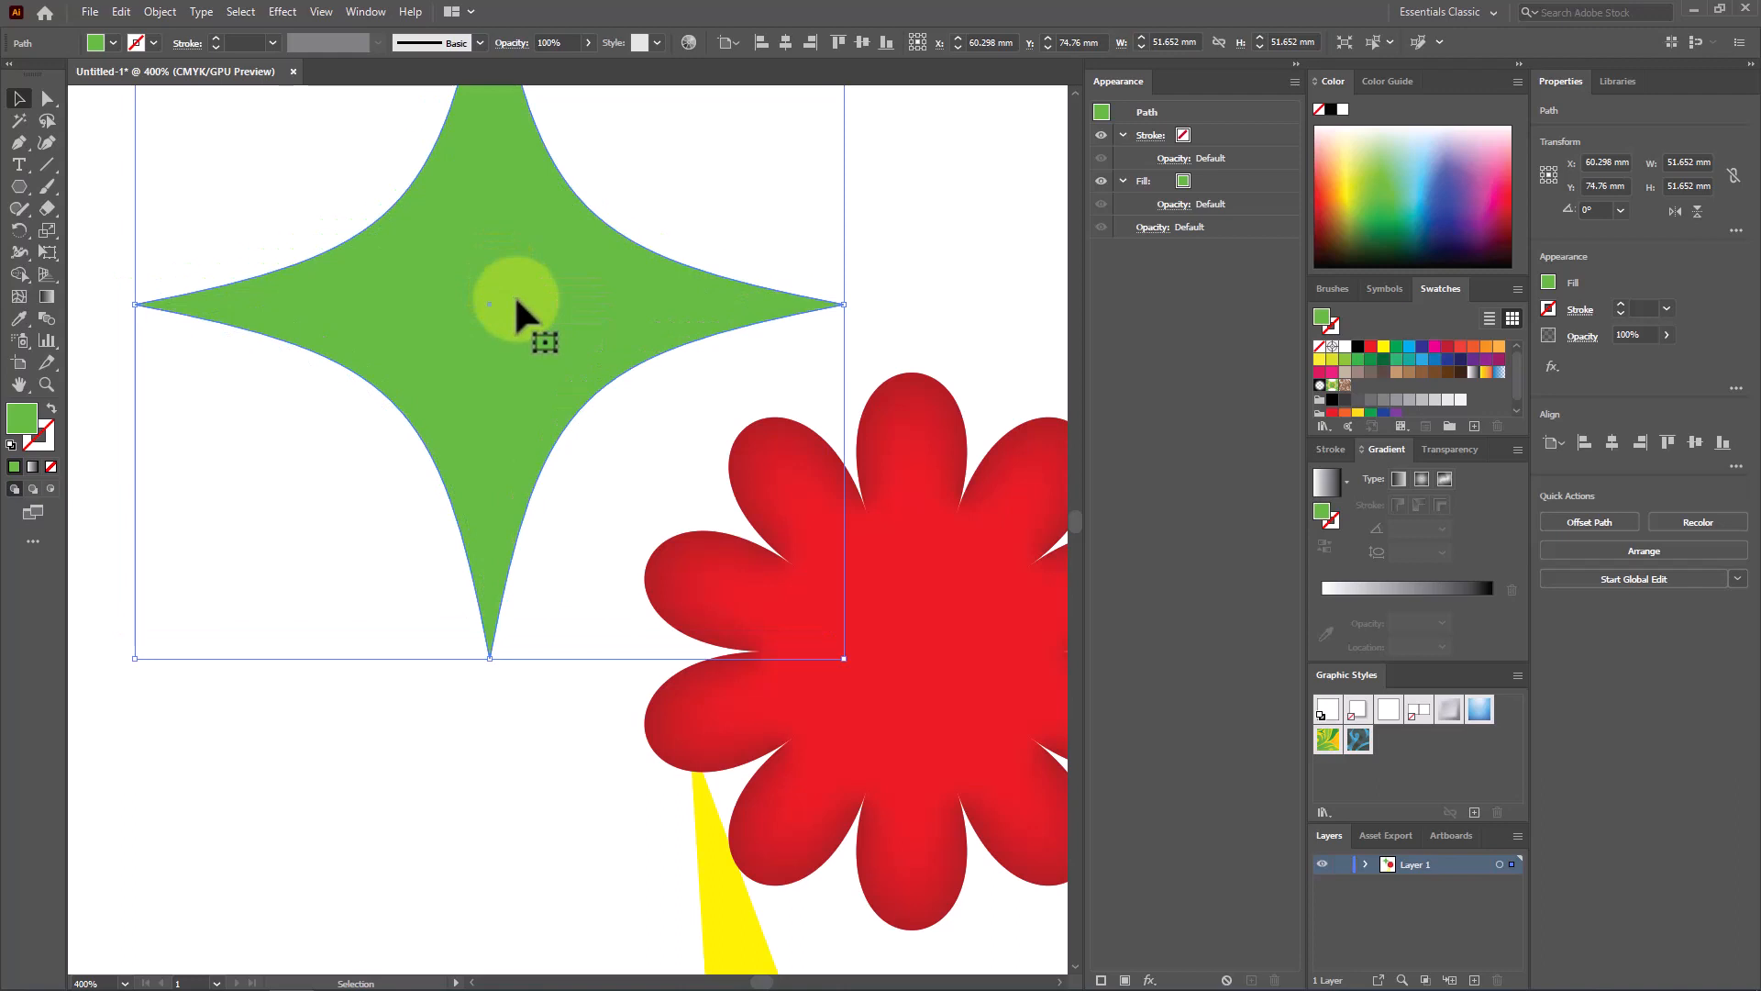
pyautogui.moveTo(513, 296); pyautogui.dragTo(552, 336)
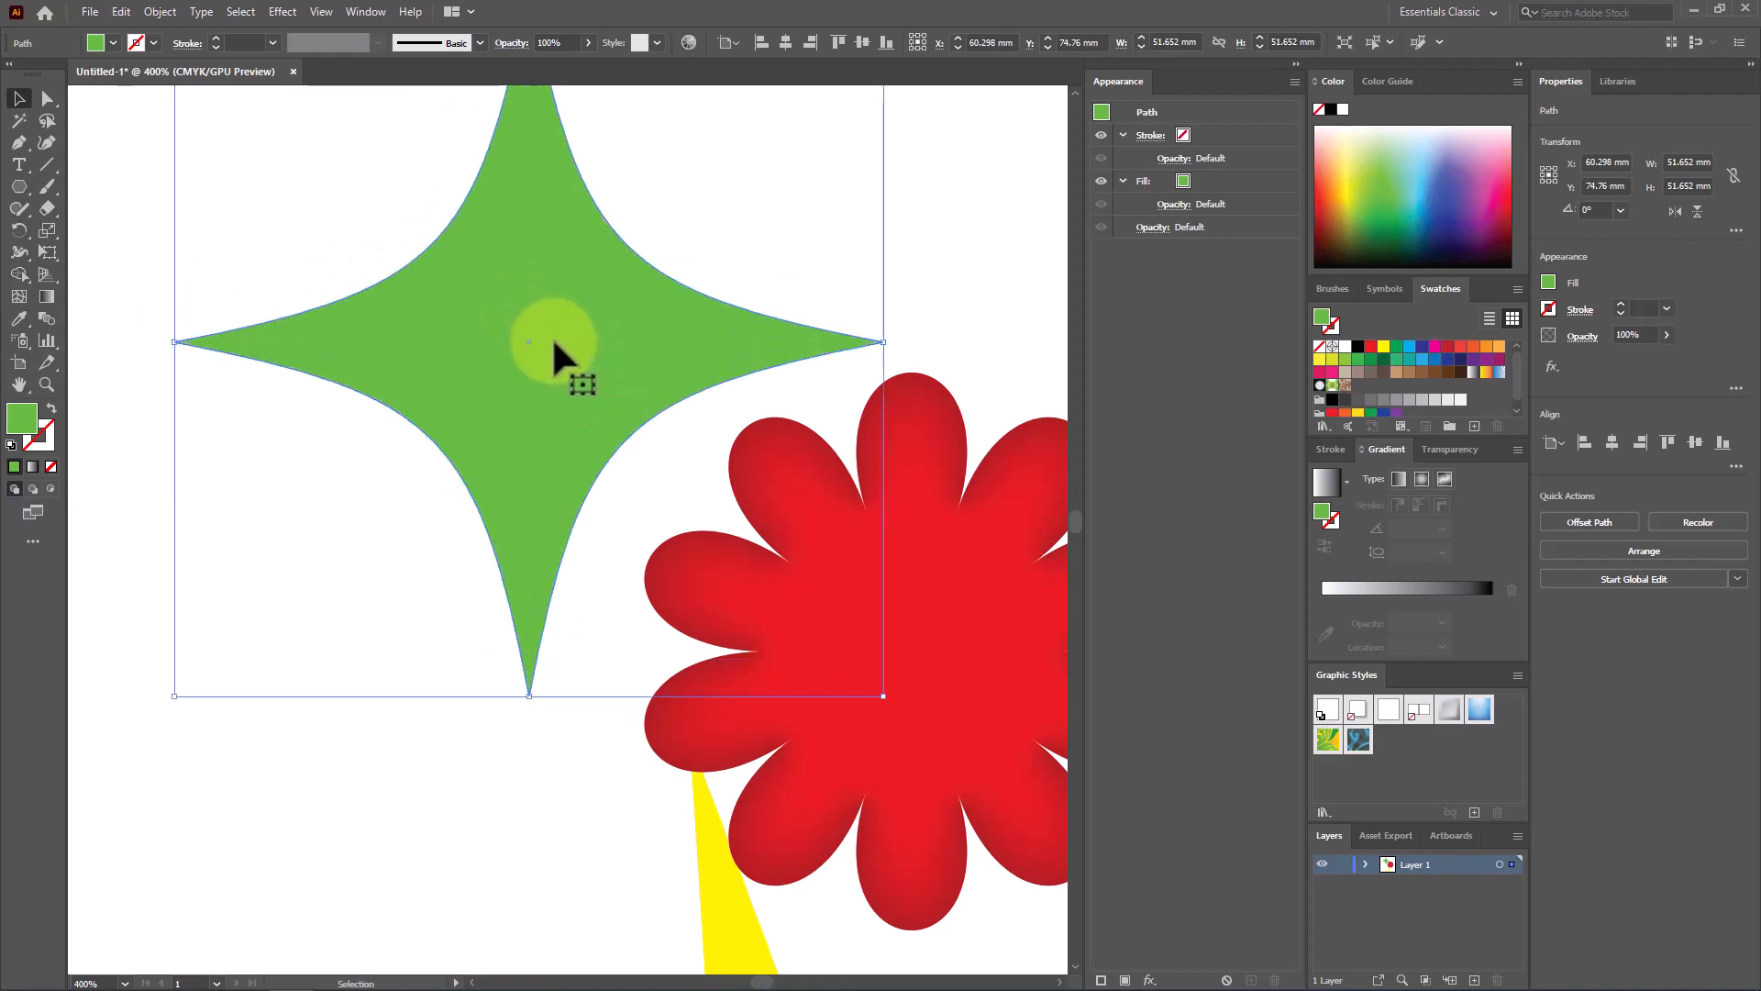
# Try the Roughen effect on the green star with 80% relative size, 40/in detail and corner points, without applying it
pyautogui.click(278, 11)
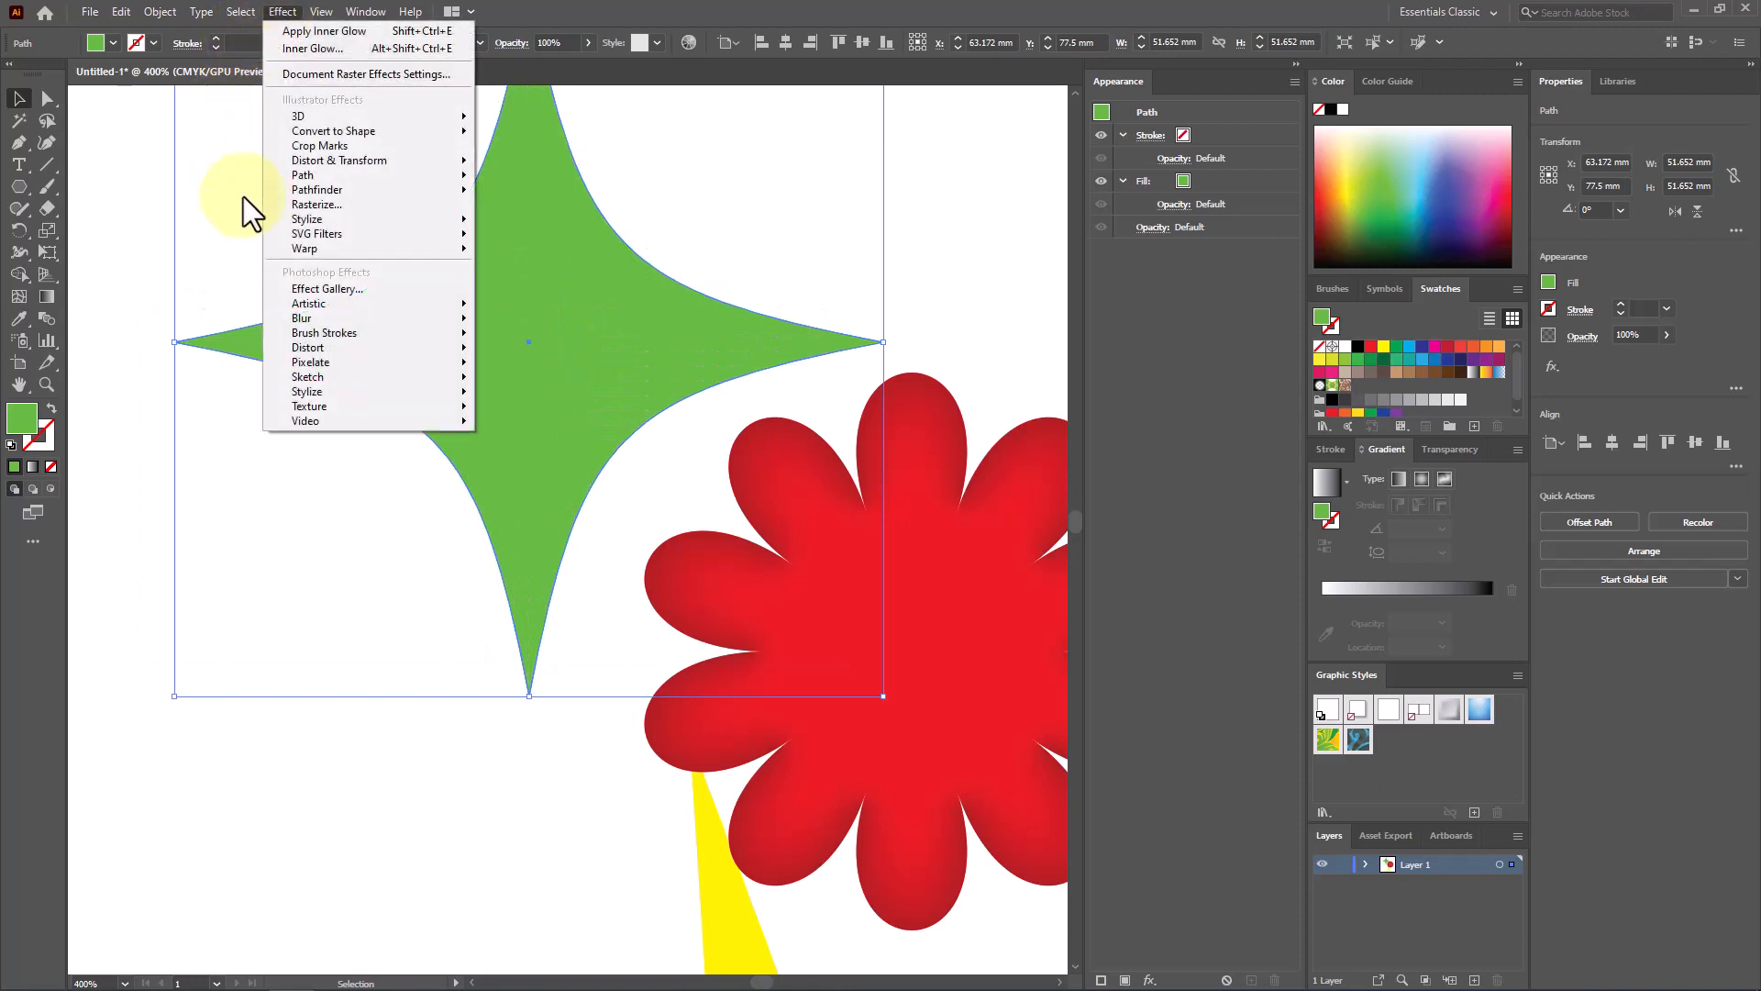
pyautogui.moveTo(431, 162)
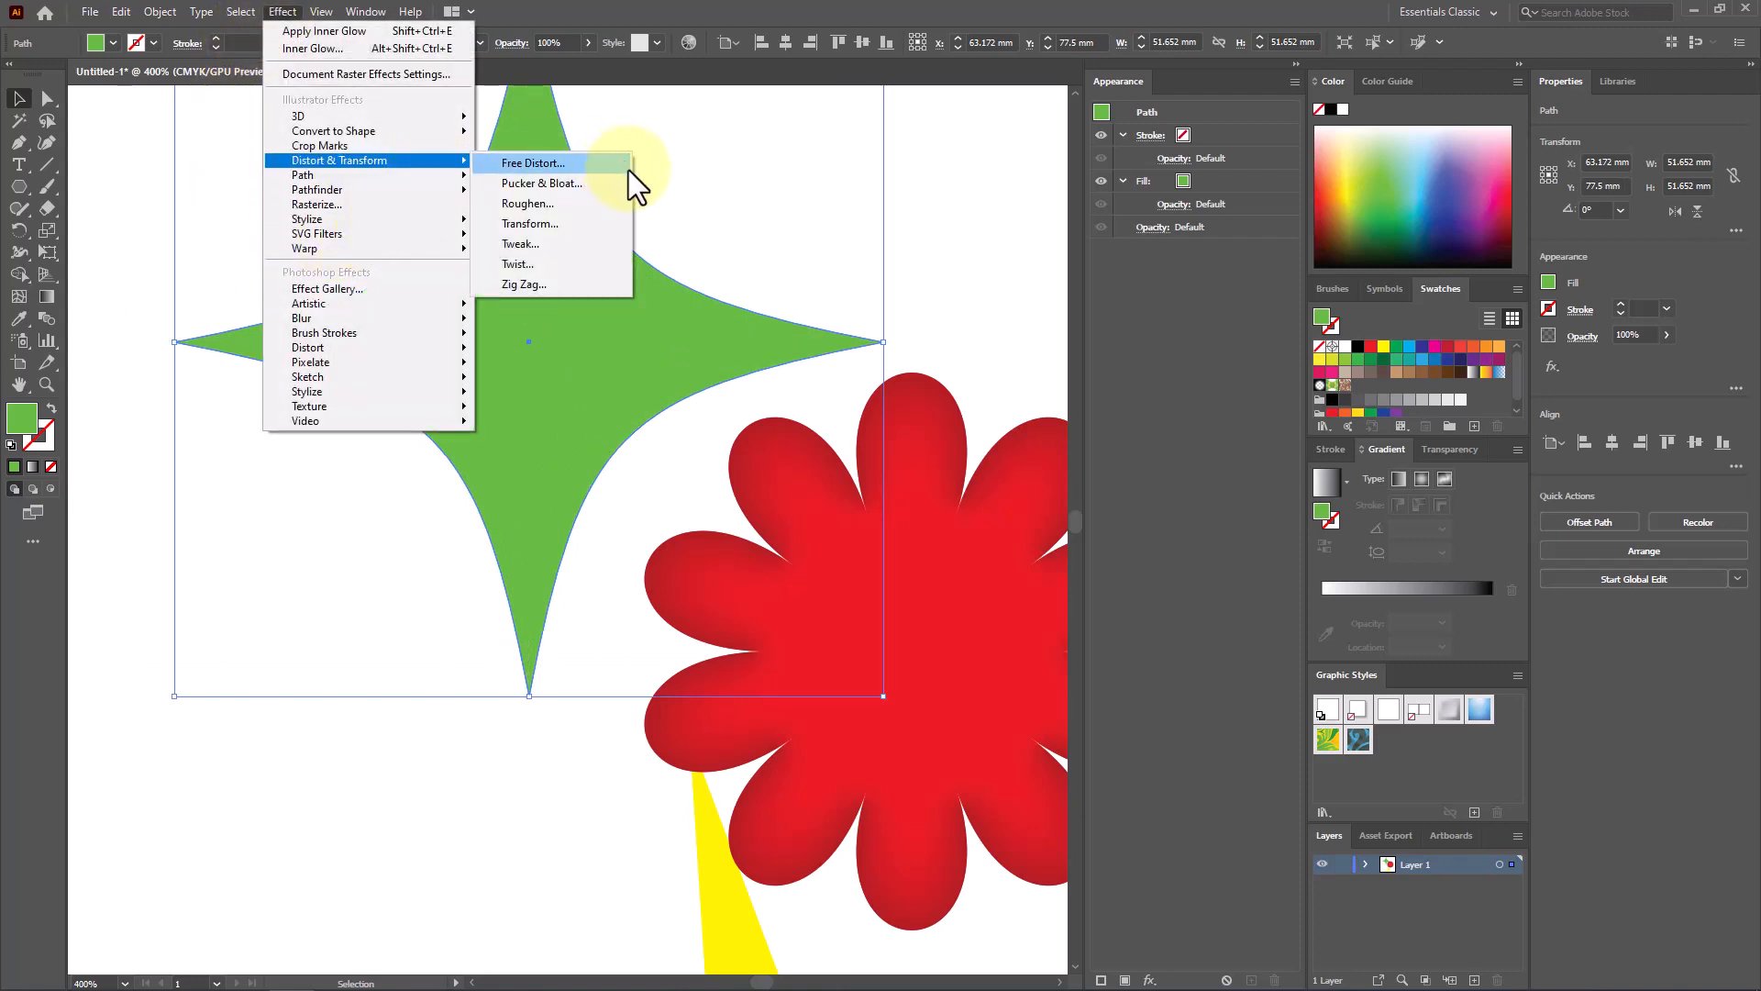
pyautogui.click(595, 202)
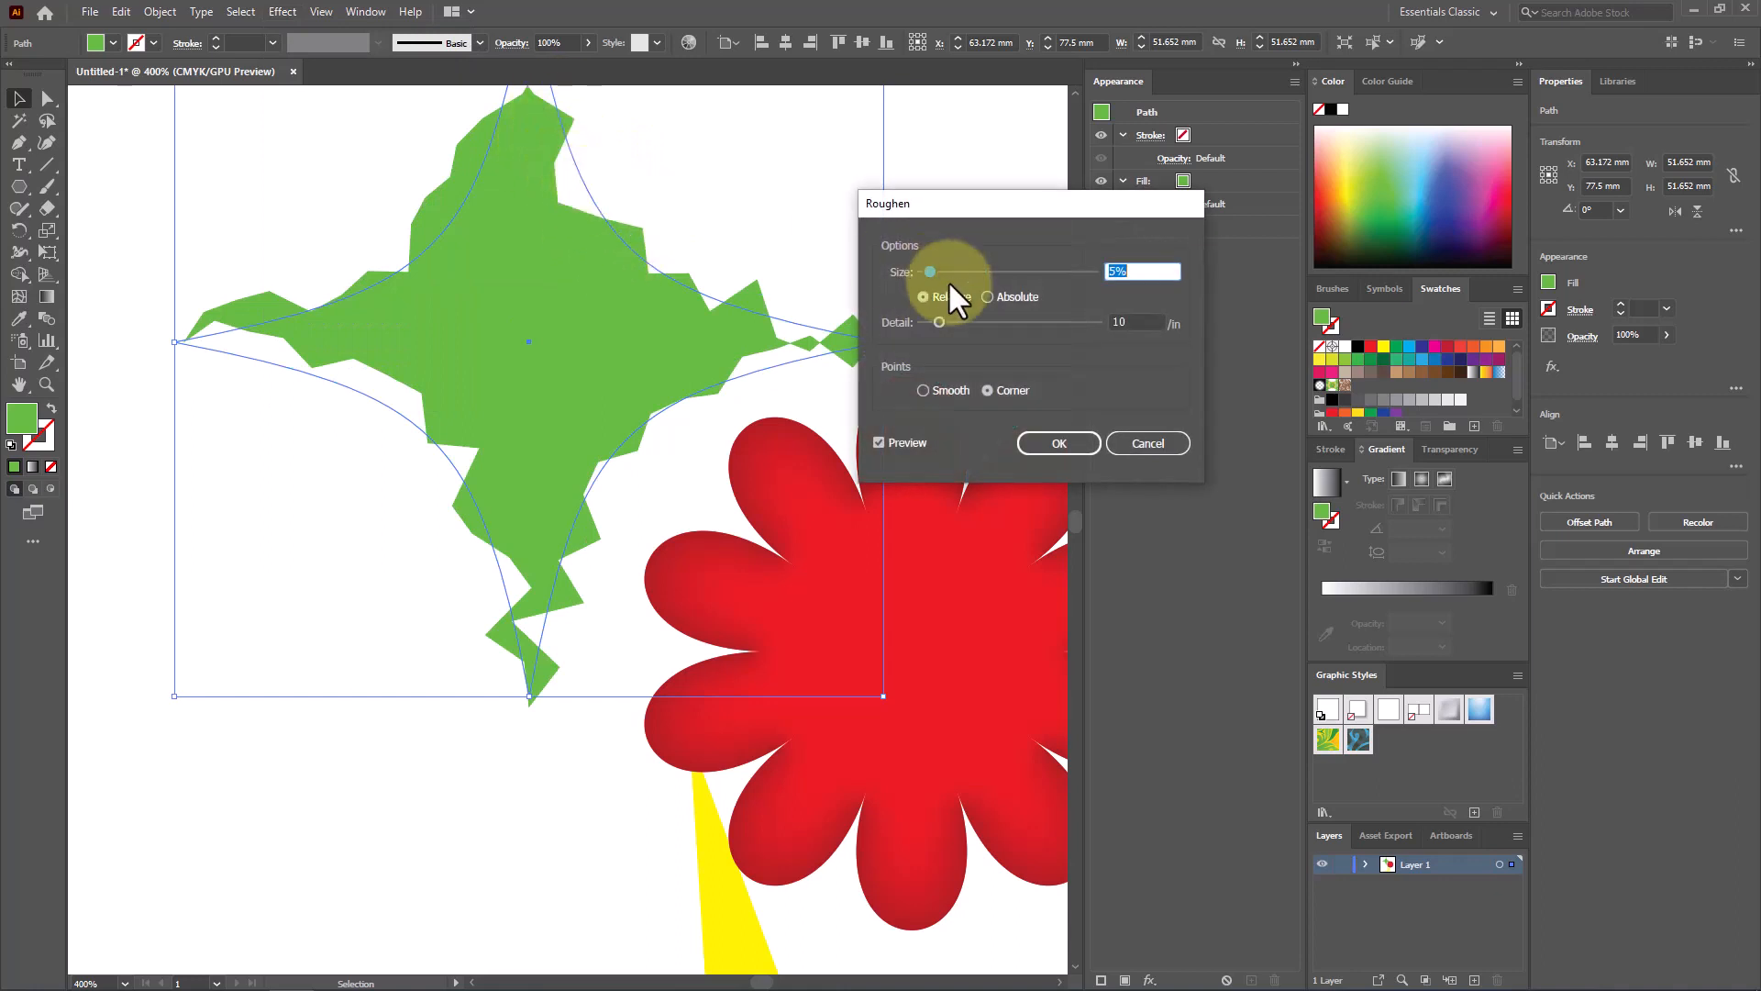
pyautogui.moveTo(939, 321); pyautogui.dragTo(988, 321)
pyautogui.click(1064, 322)
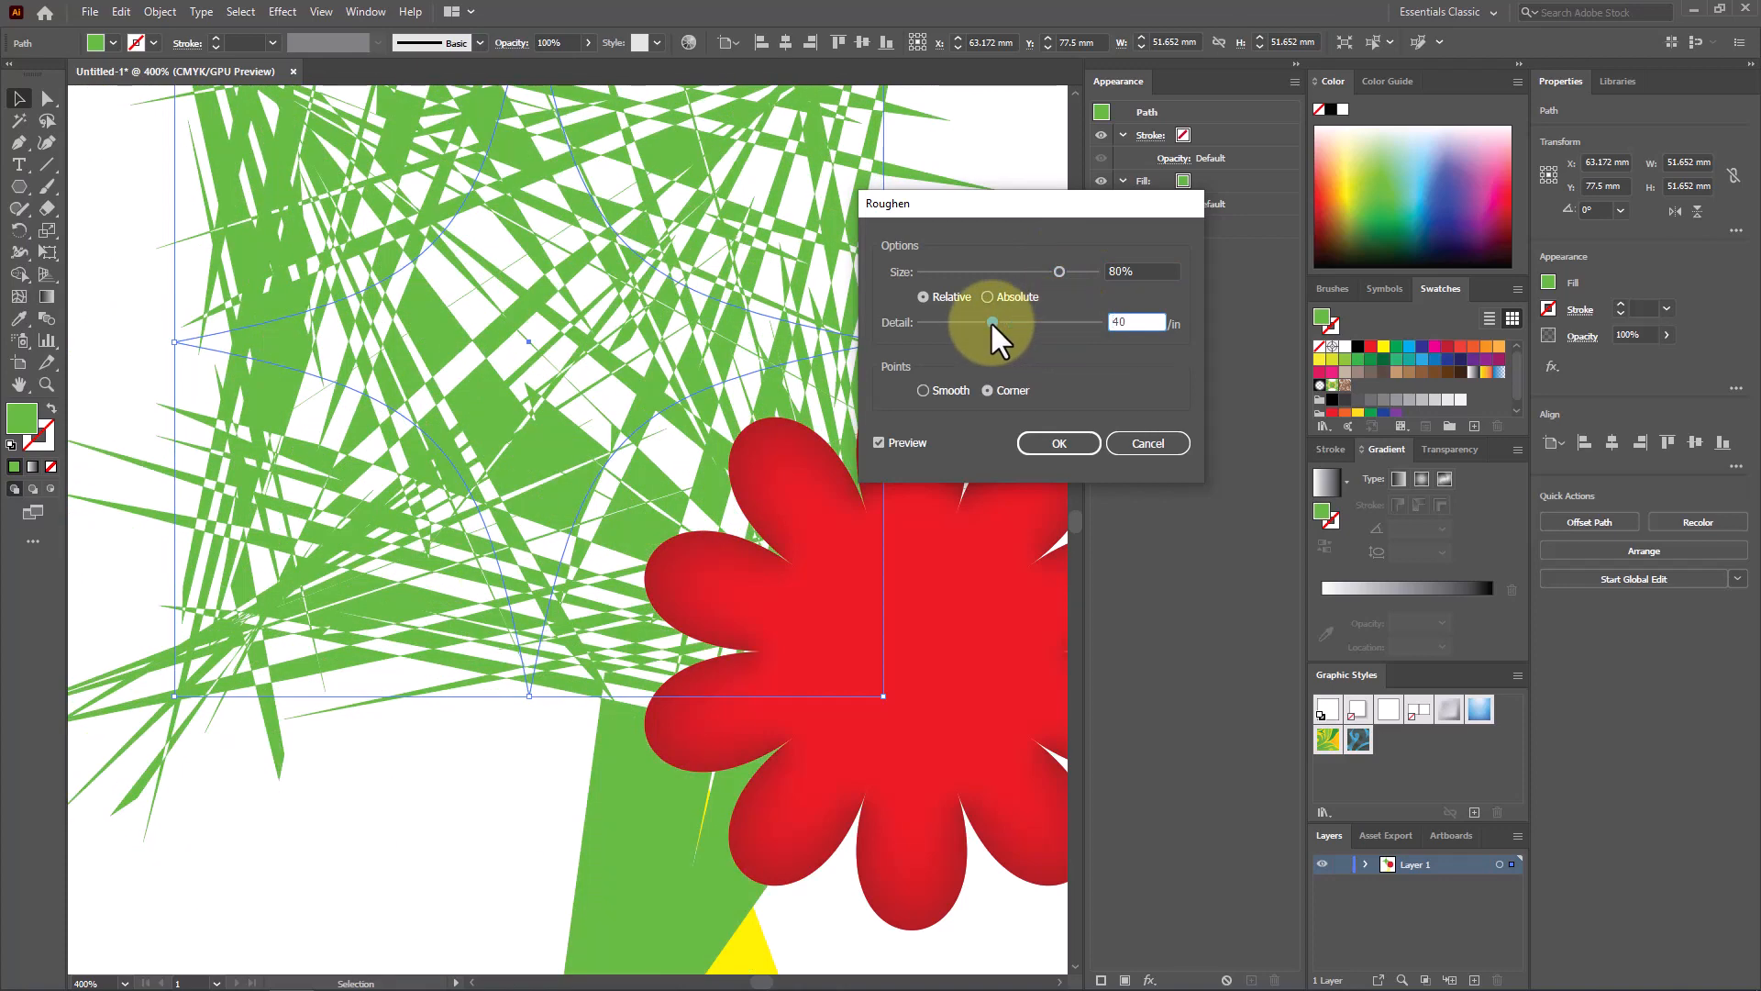
pyautogui.click(945, 387)
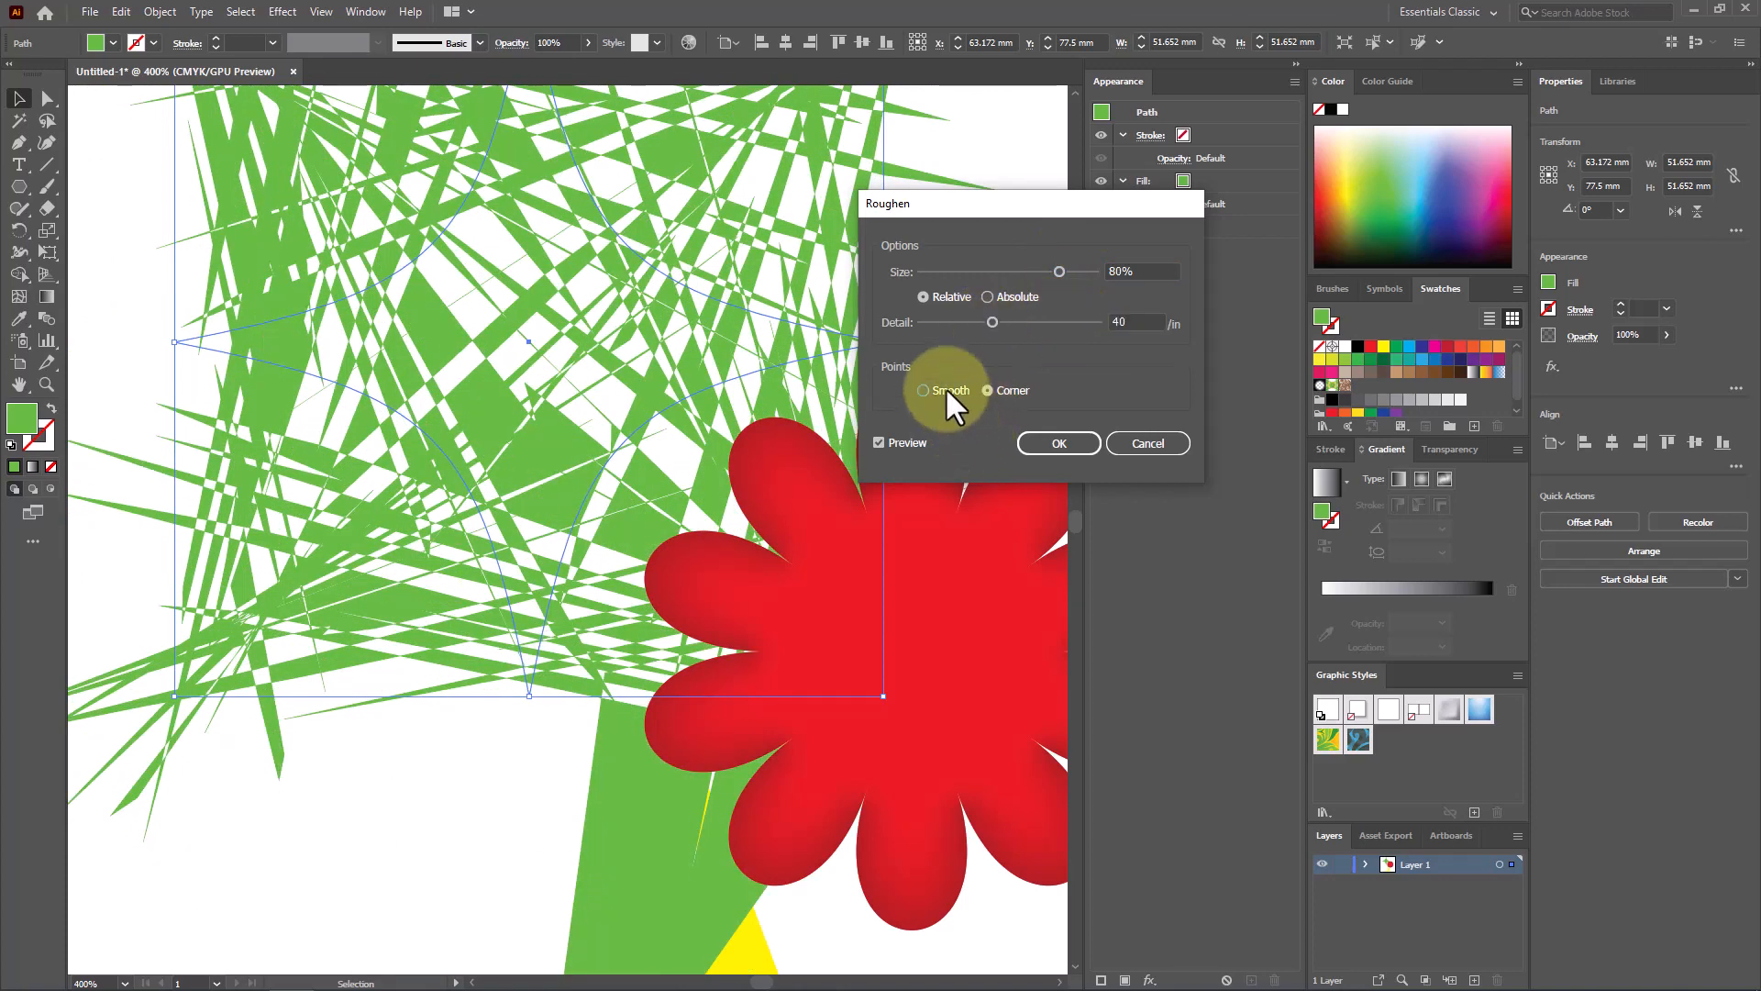
pyautogui.click(1004, 387)
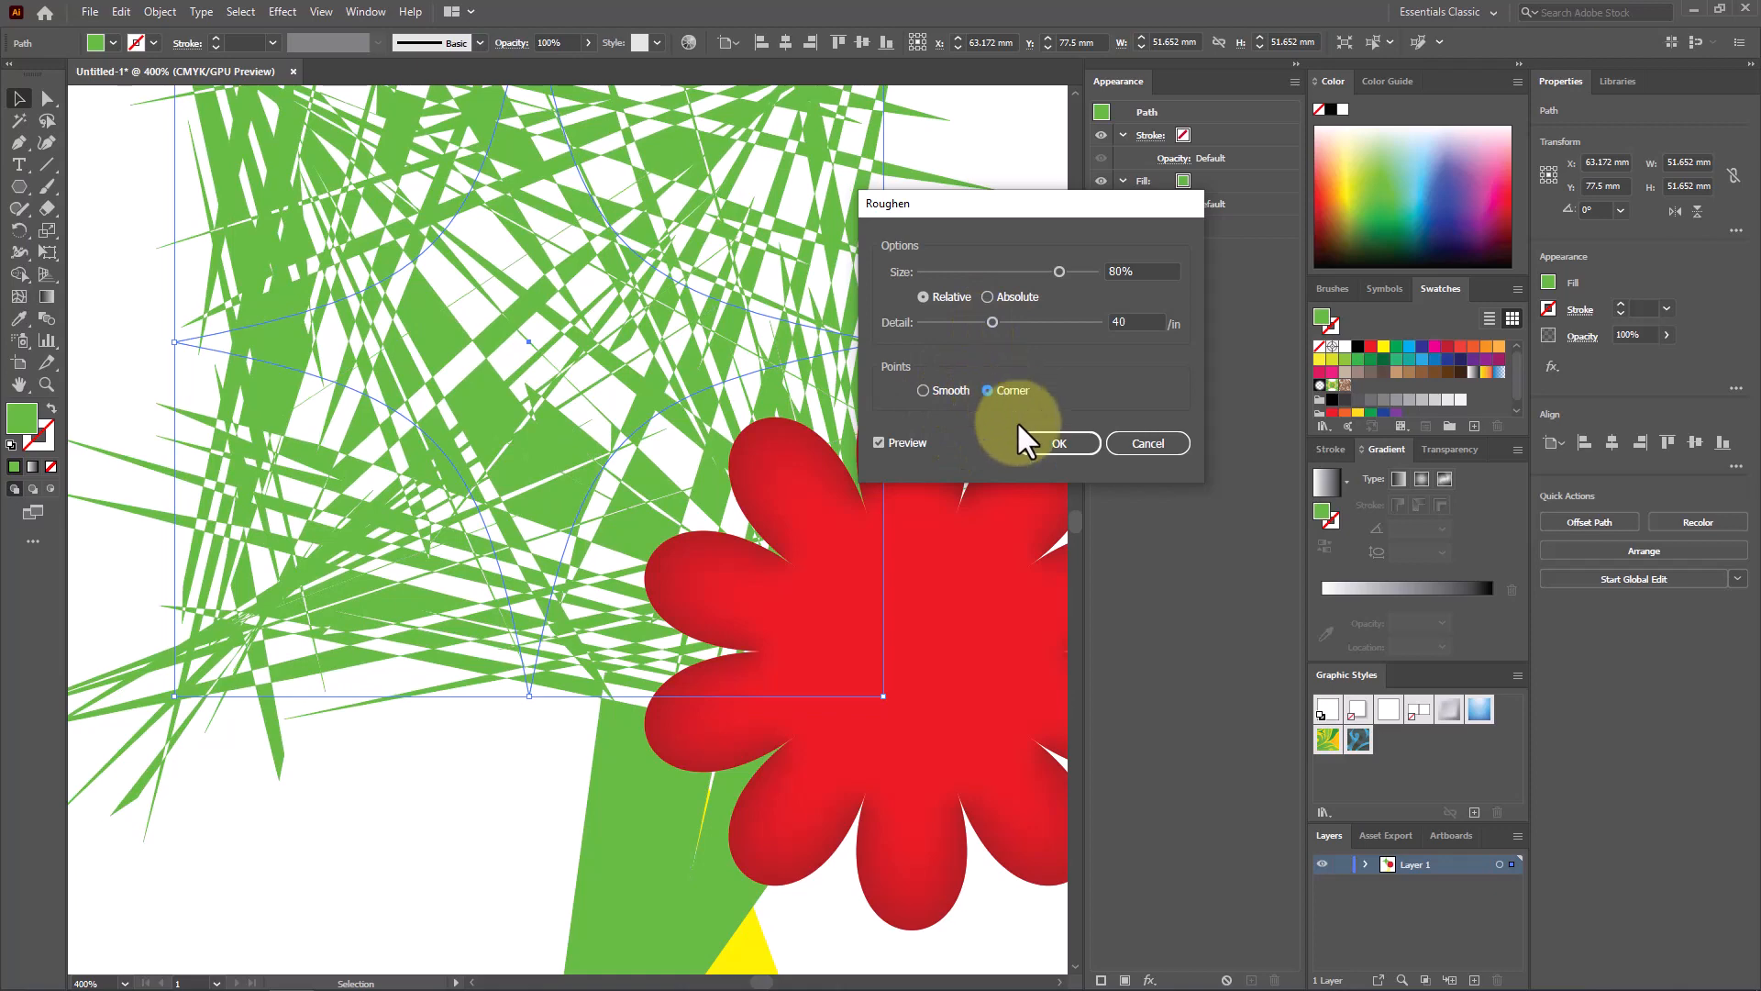
pyautogui.click(1140, 443)
# Move the green star up and to the right, above the red flower, and deselect it
pyautogui.moveTo(540, 398); pyautogui.dragTo(846, 228)
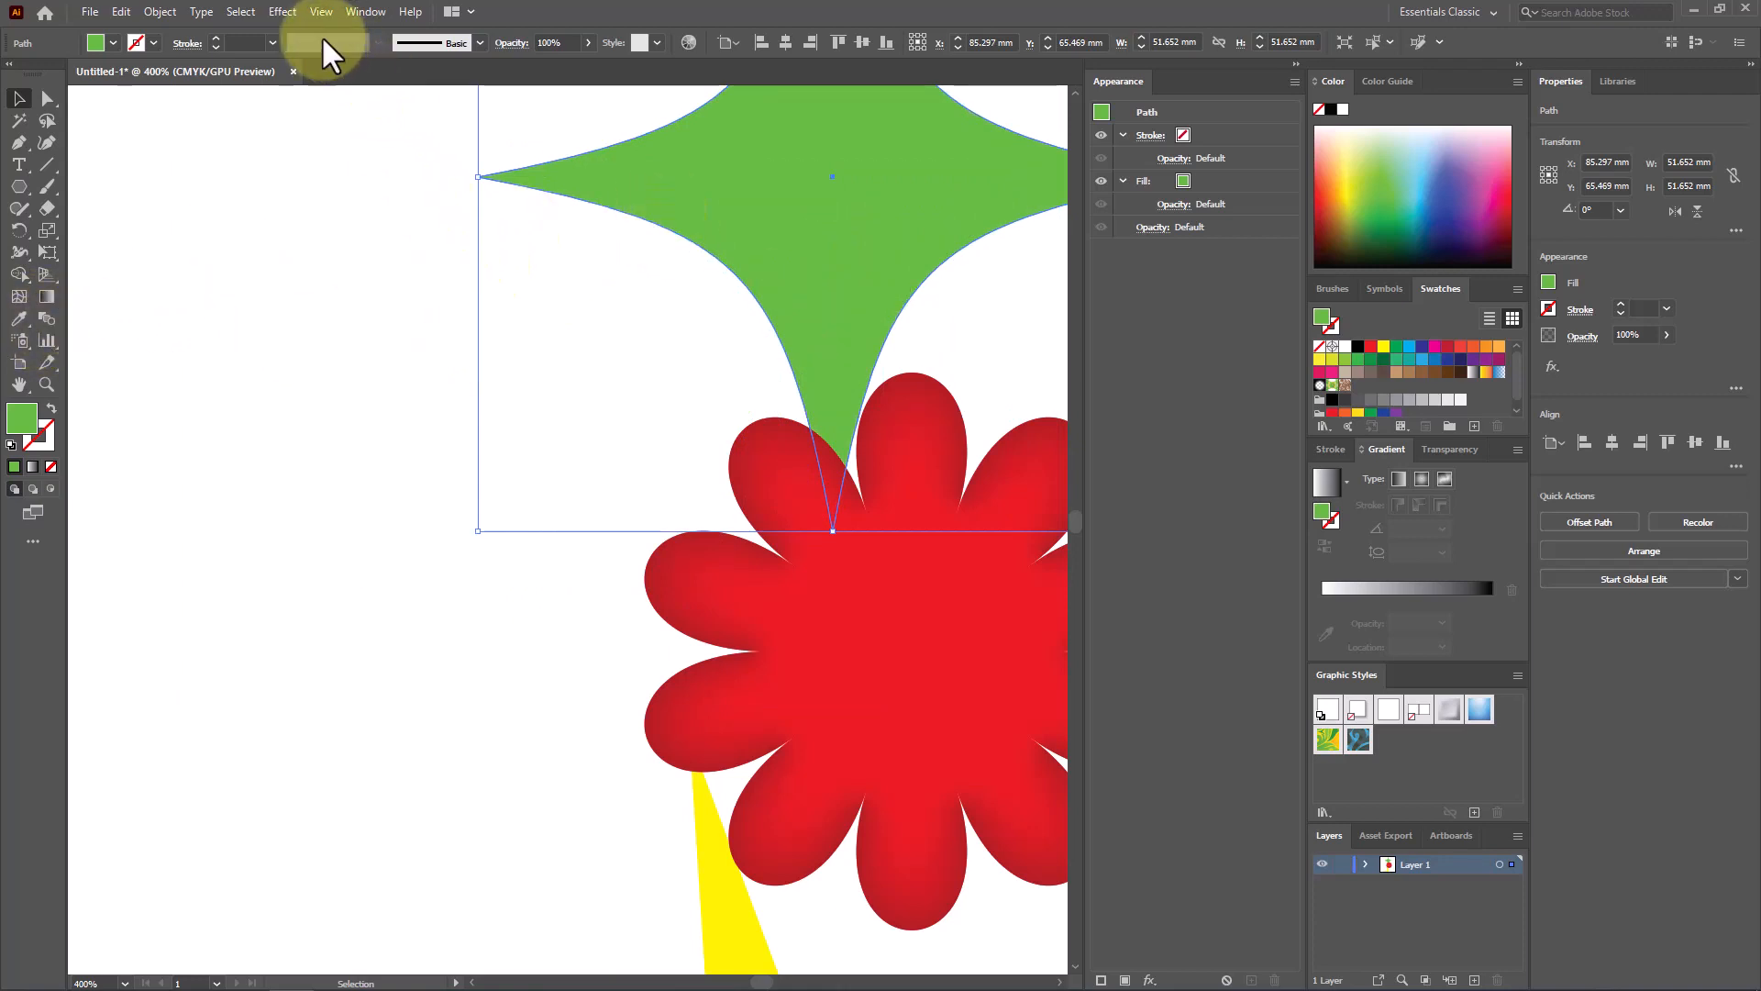
pyautogui.click(282, 11)
pyautogui.moveTo(426, 163)
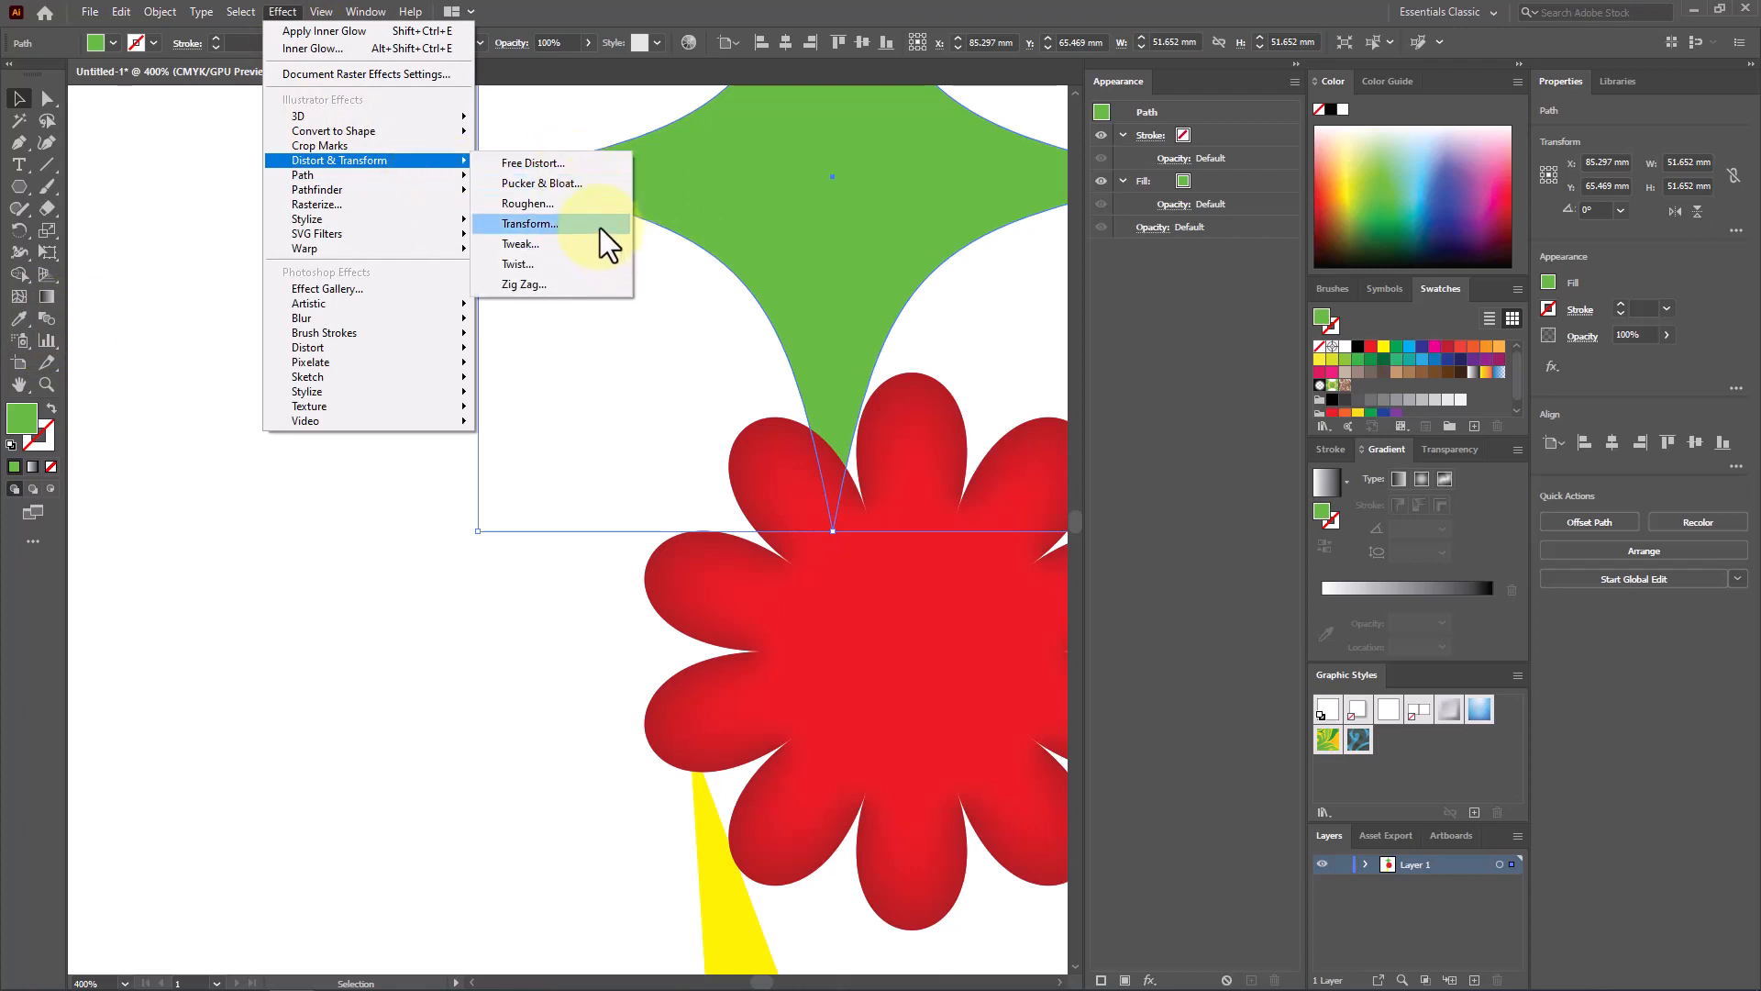
pyautogui.click(19, 98)
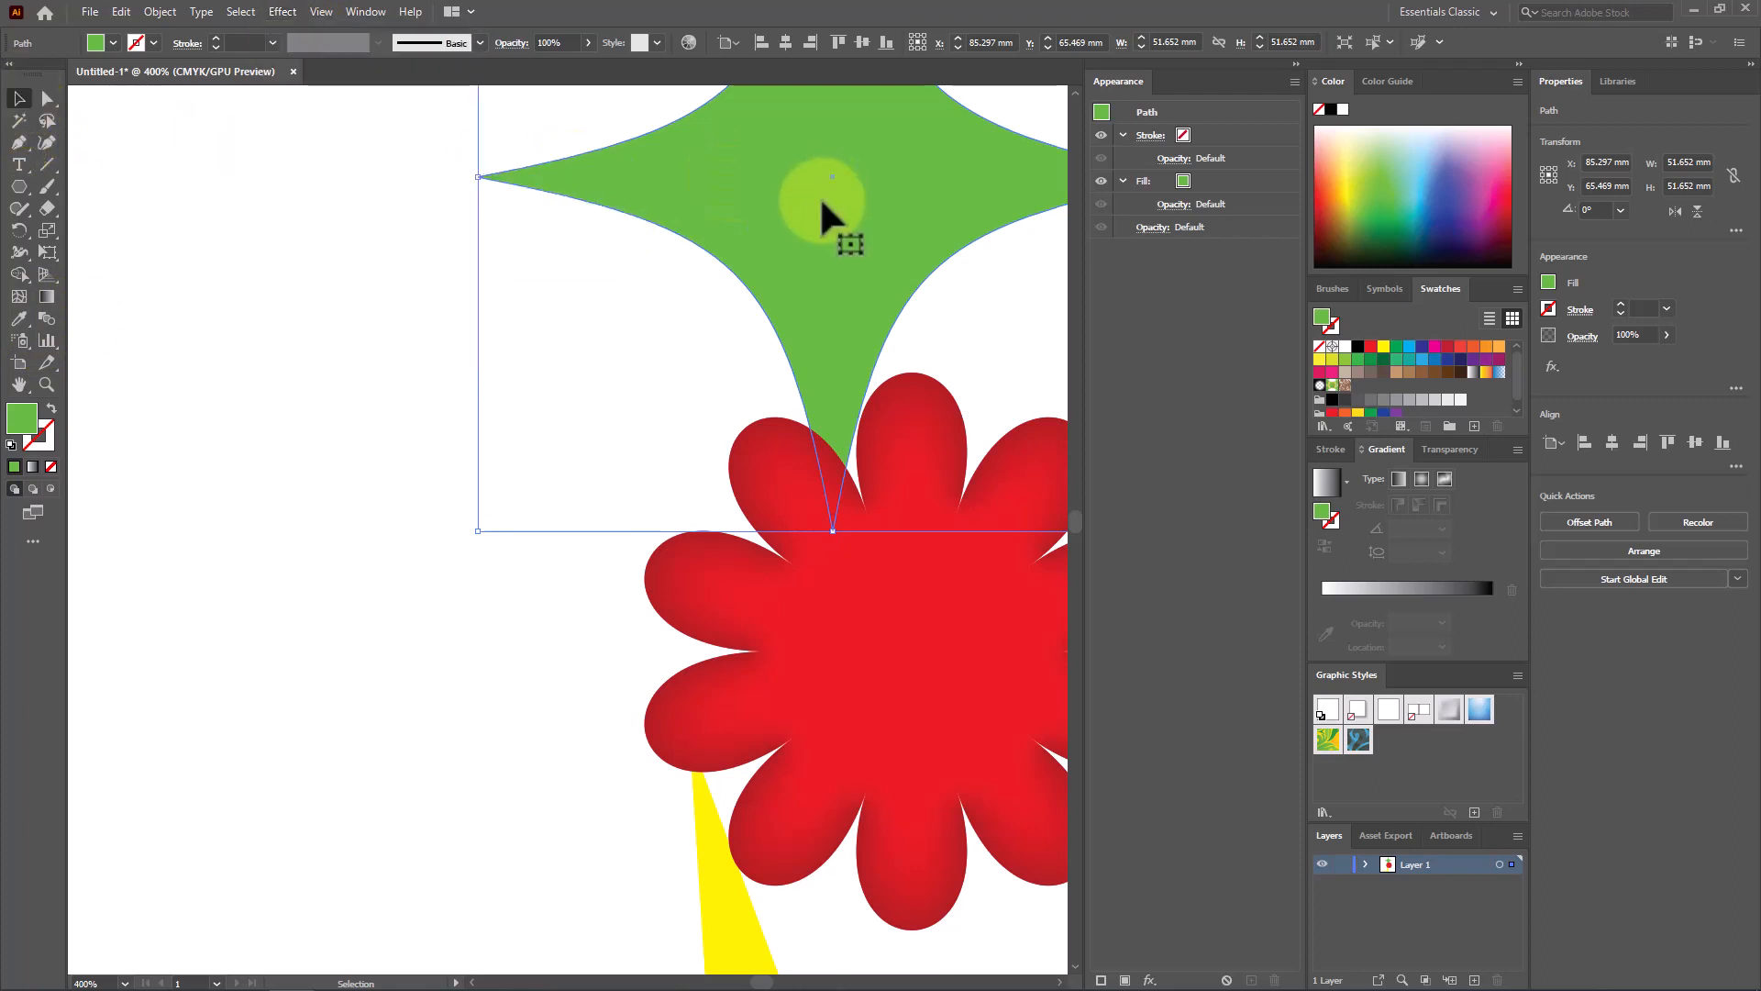
pyautogui.moveTo(819, 195); pyautogui.dragTo(898, 200)
pyautogui.click(255, 295)
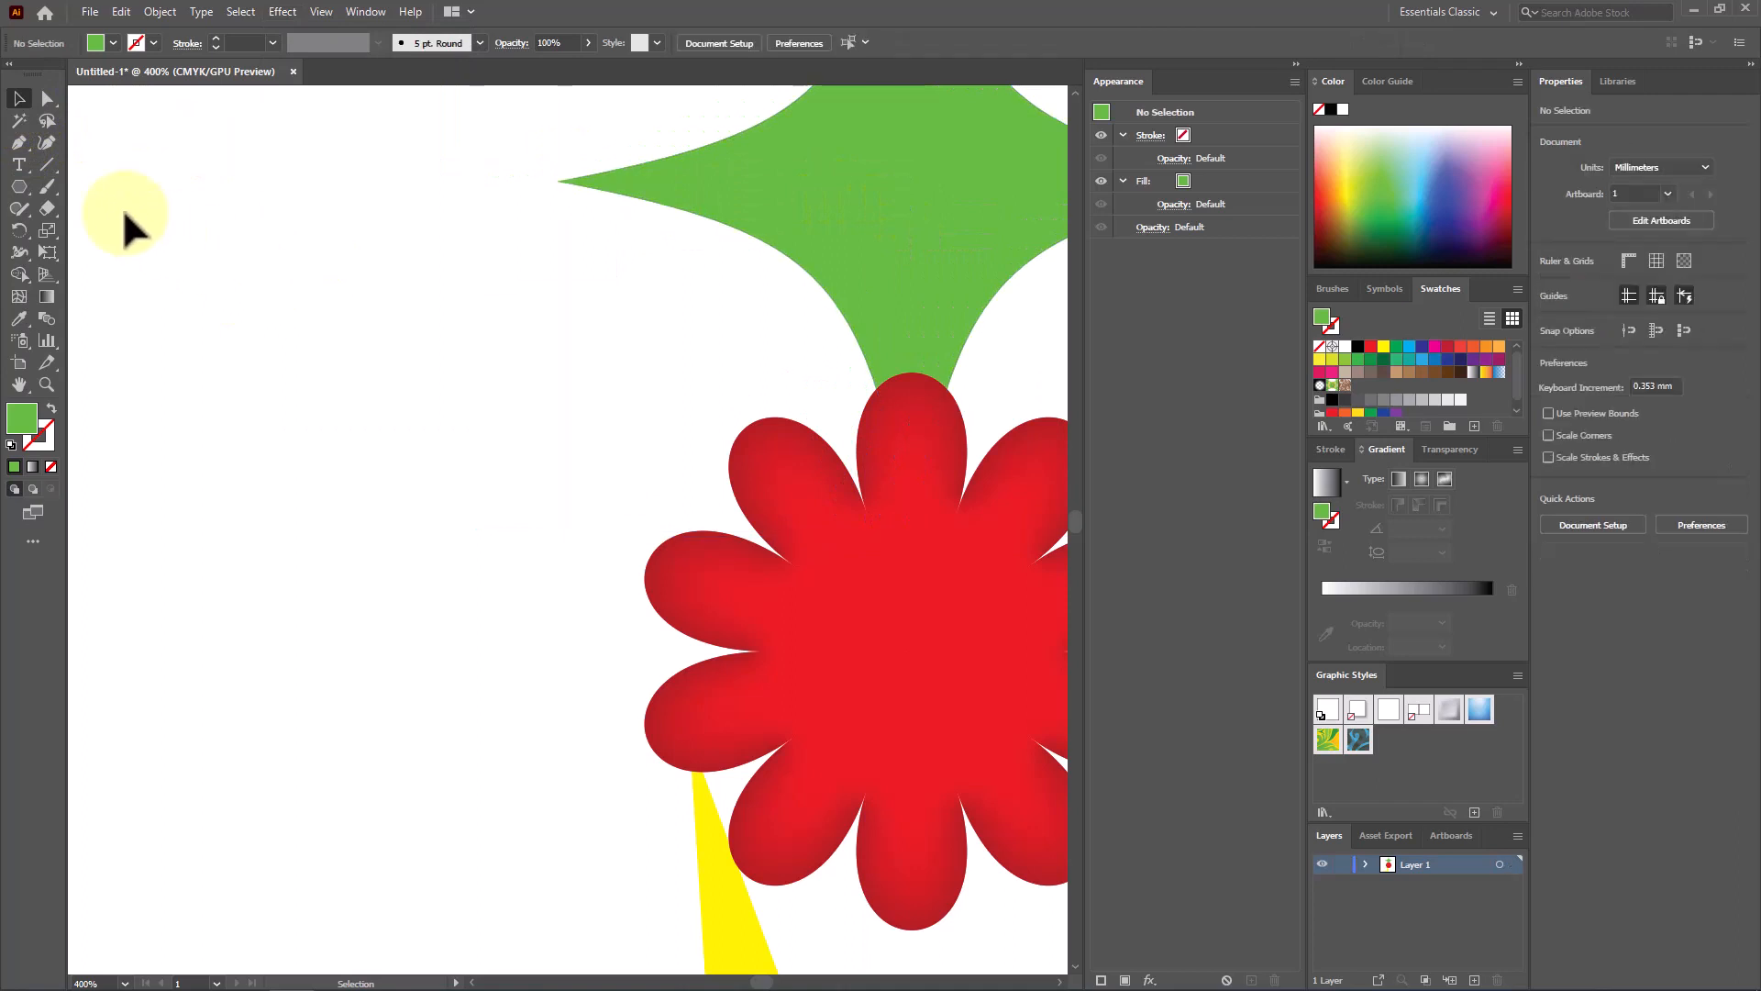
# Draw a vertical straight line about 16.7 mm long in the empty area left of the flower
pyautogui.click(47, 164)
pyautogui.moveTo(405, 333); pyautogui.dragTo(427, 556)
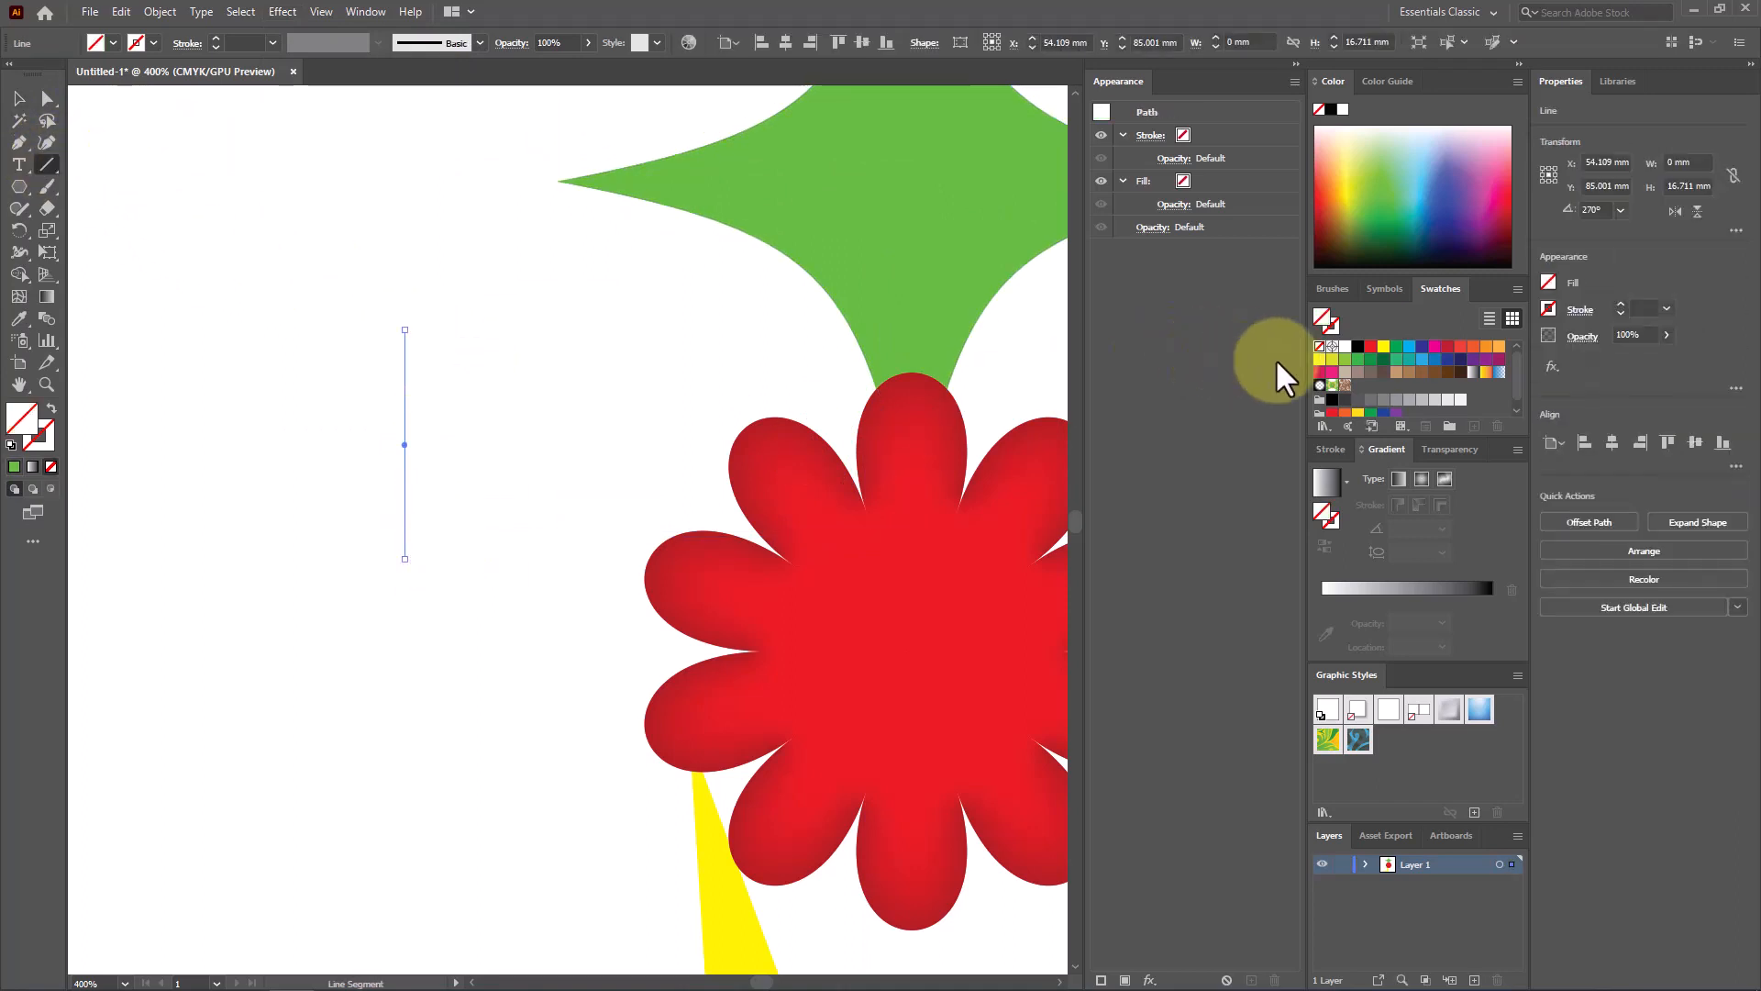
# Give the vertical line a black fill and a 6 pt dark blue stroke
pyautogui.click(1357, 346)
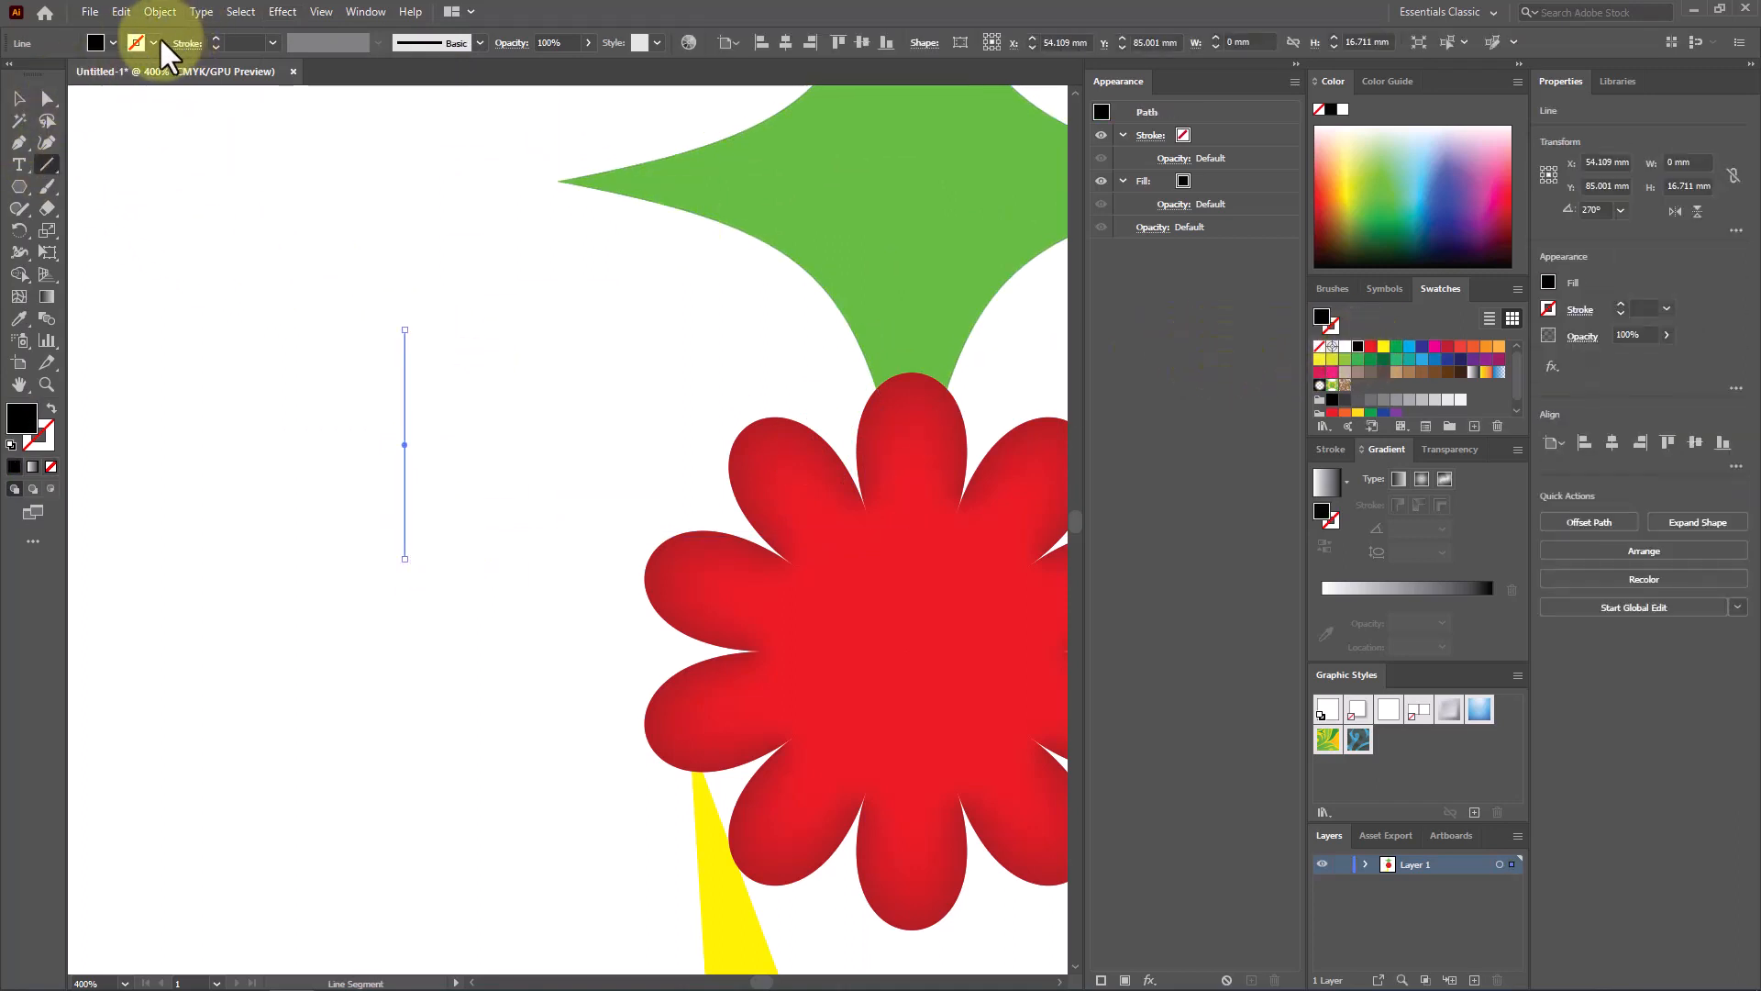
pyautogui.click(136, 42)
pyautogui.click(116, 73)
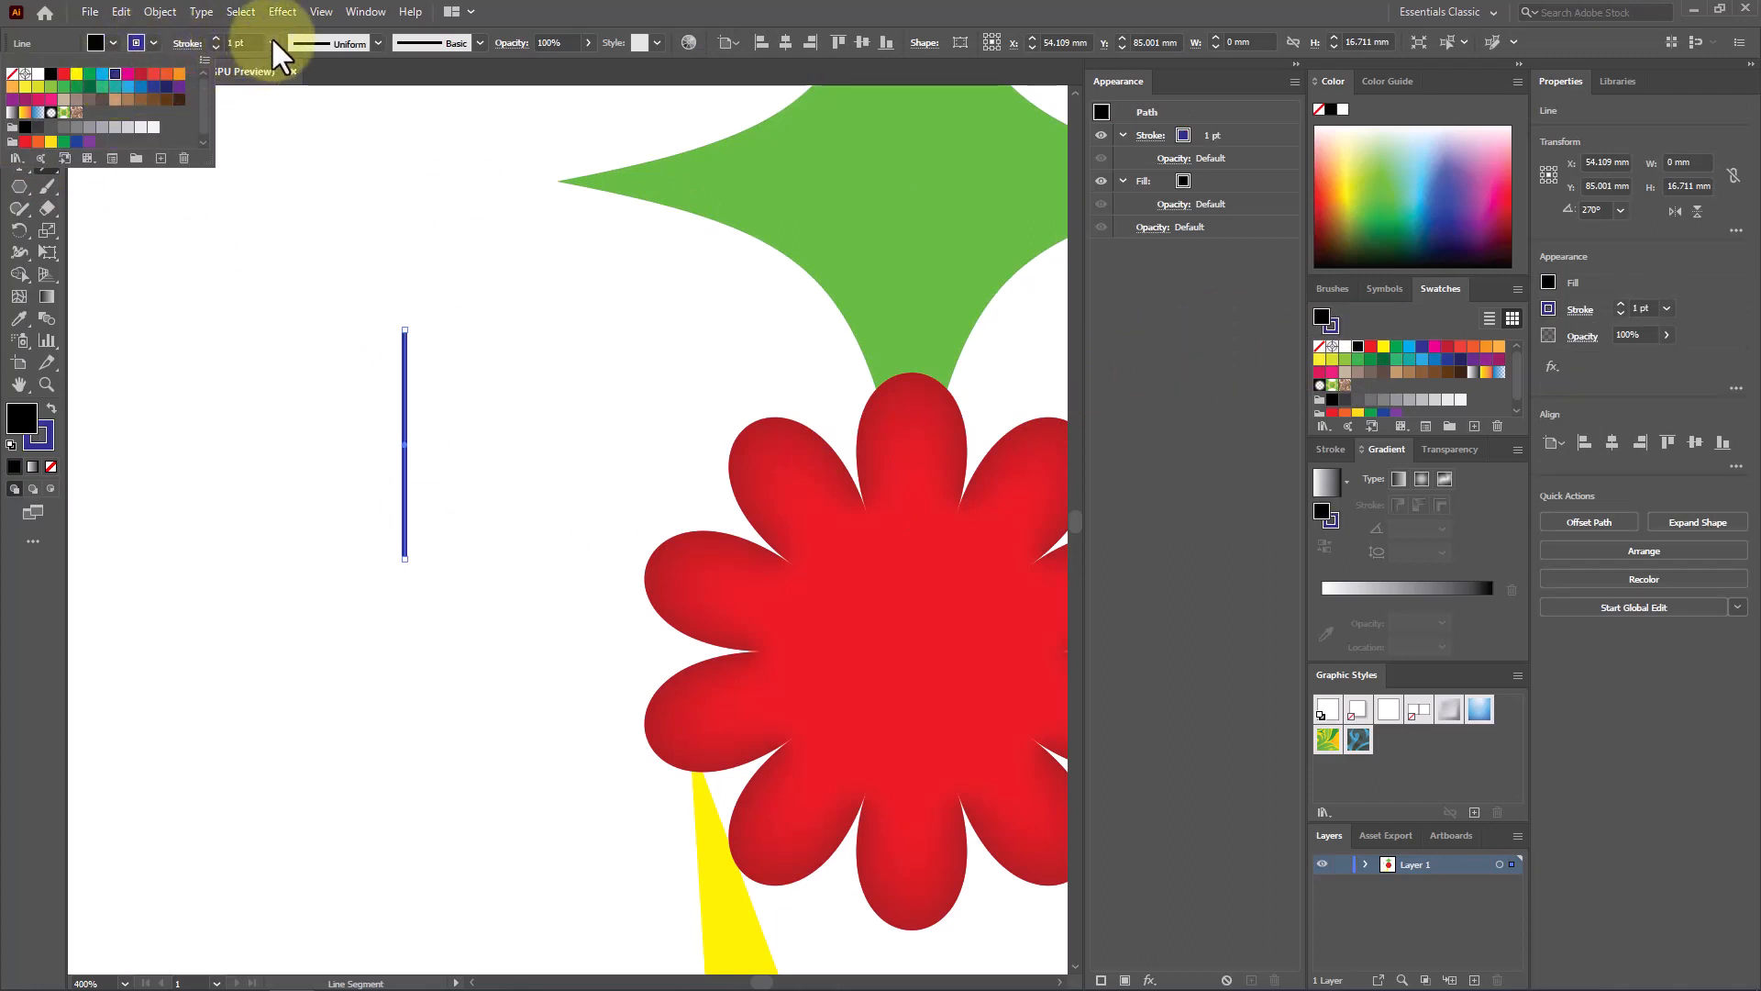
pyautogui.click(273, 38)
pyautogui.click(286, 218)
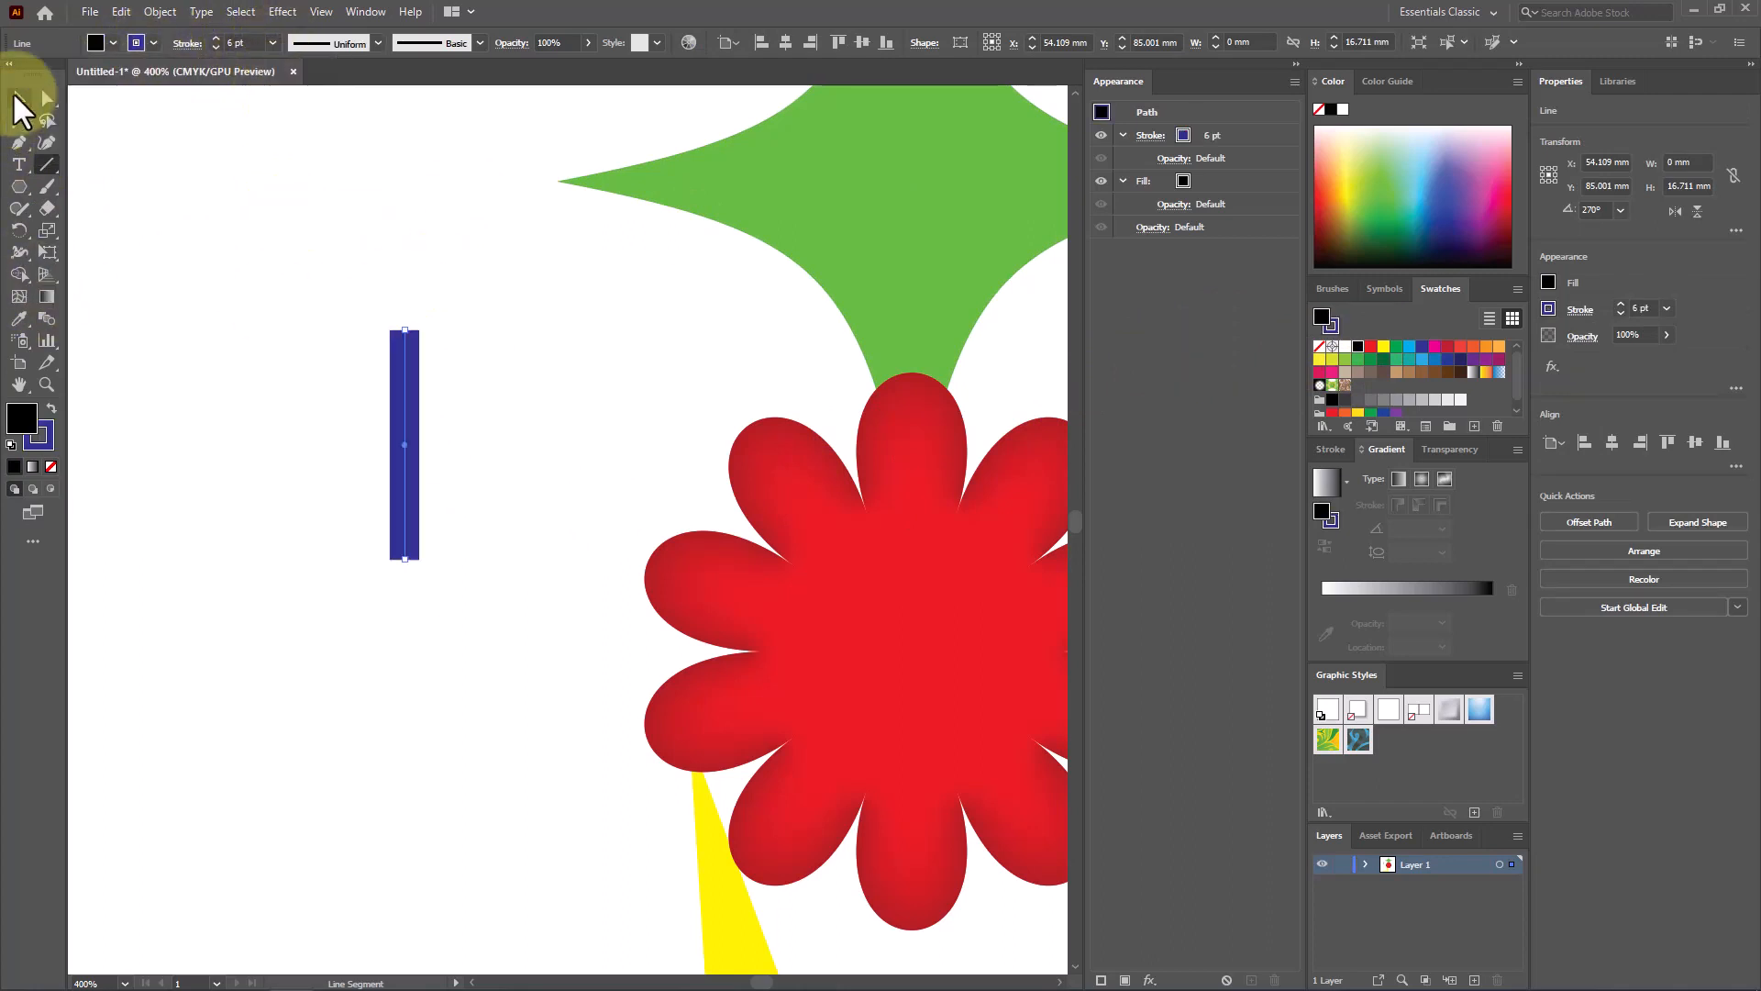
# Preview a Transform effect on the line with 116% horizontal and 74% vertical scale, -1.7639 mm and -7.4083 mm moves, and 40° rotation
pyautogui.click(283, 11)
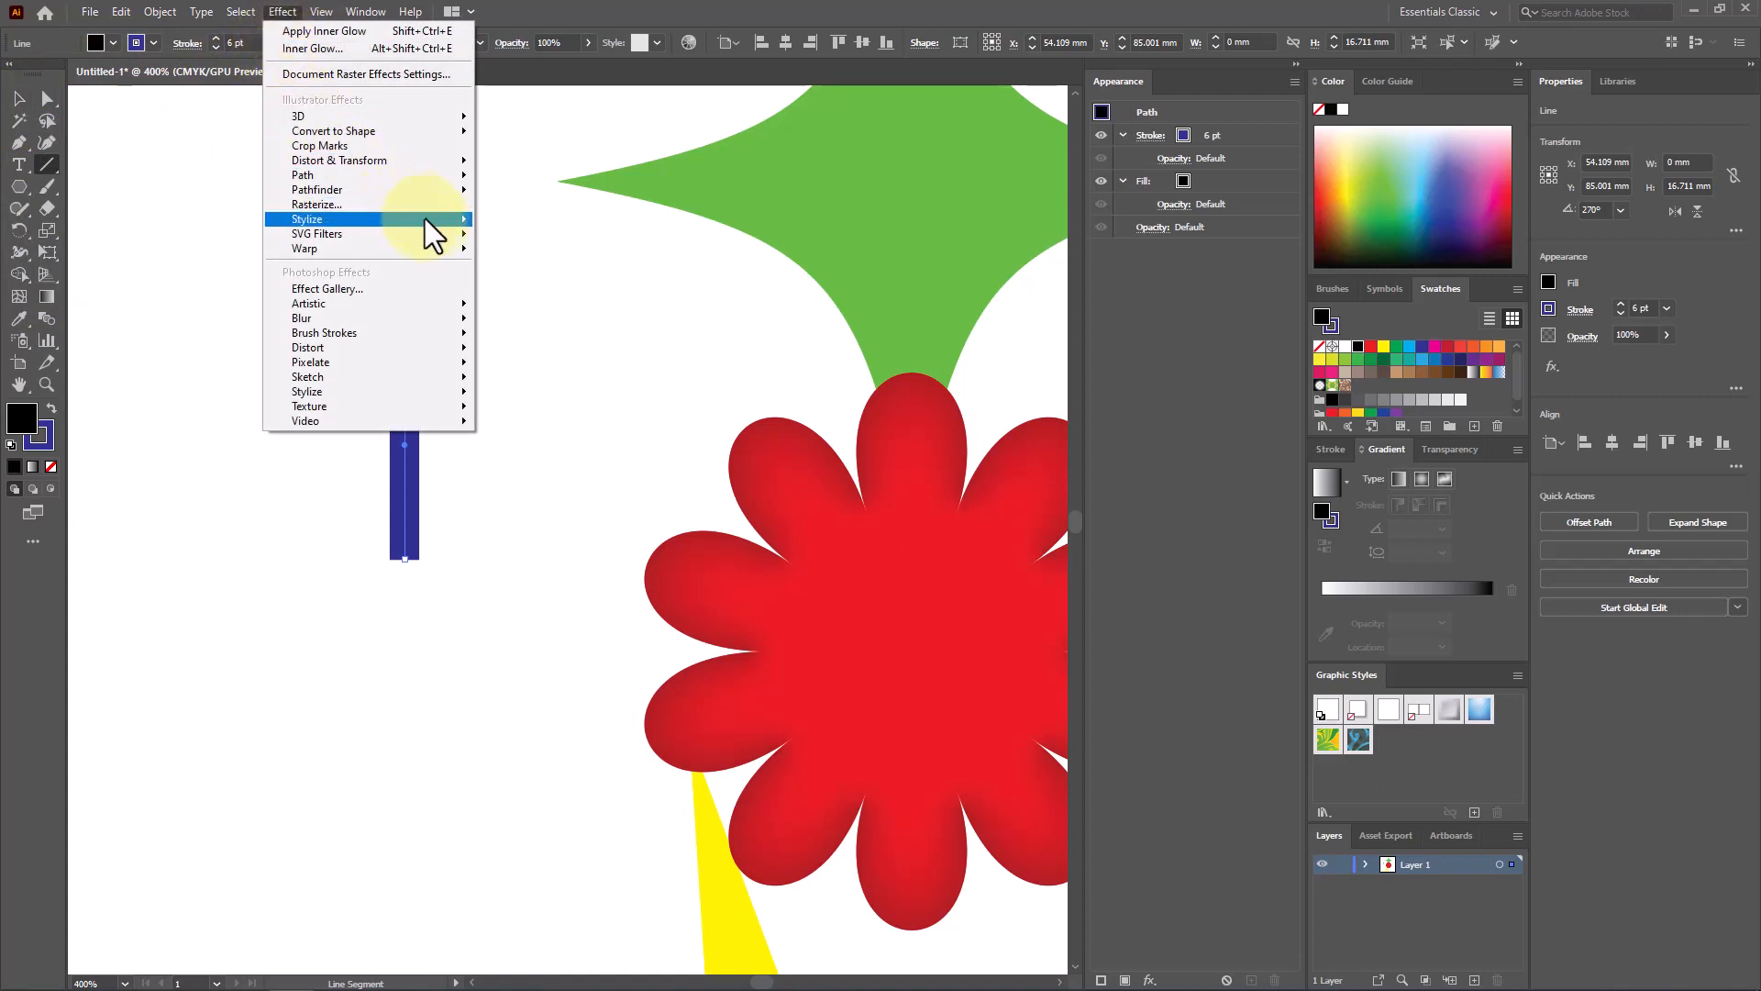
pyautogui.moveTo(460, 163)
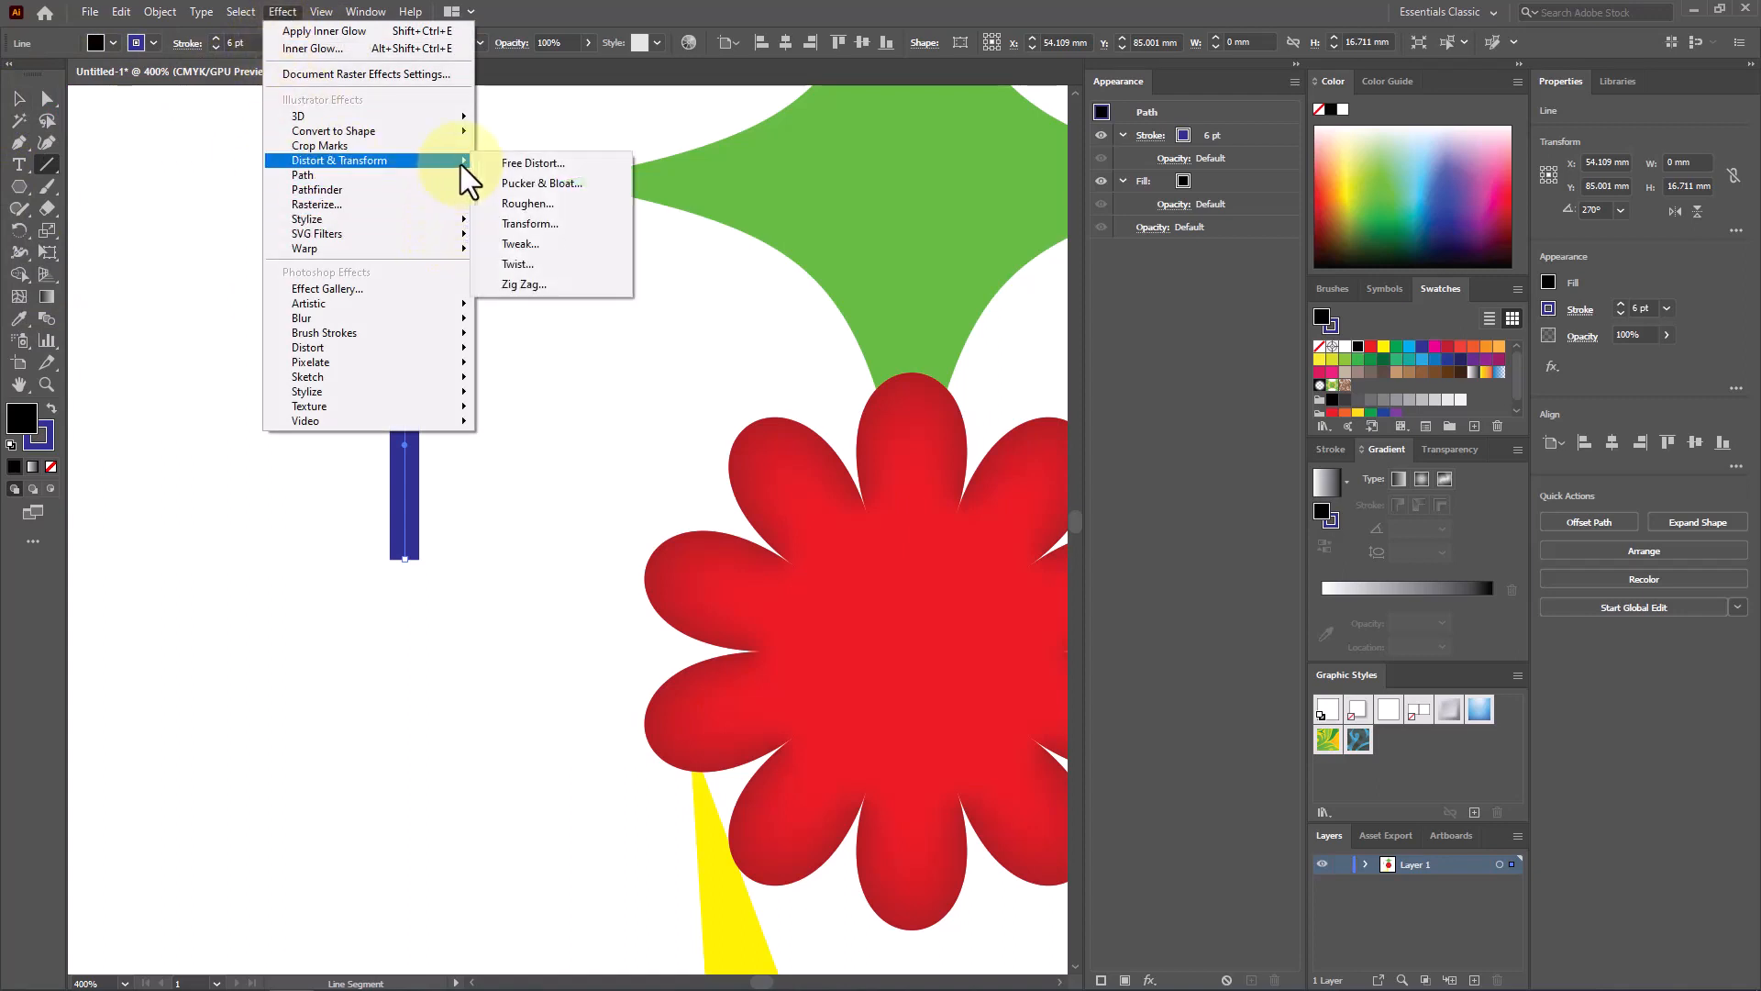
pyautogui.click(598, 222)
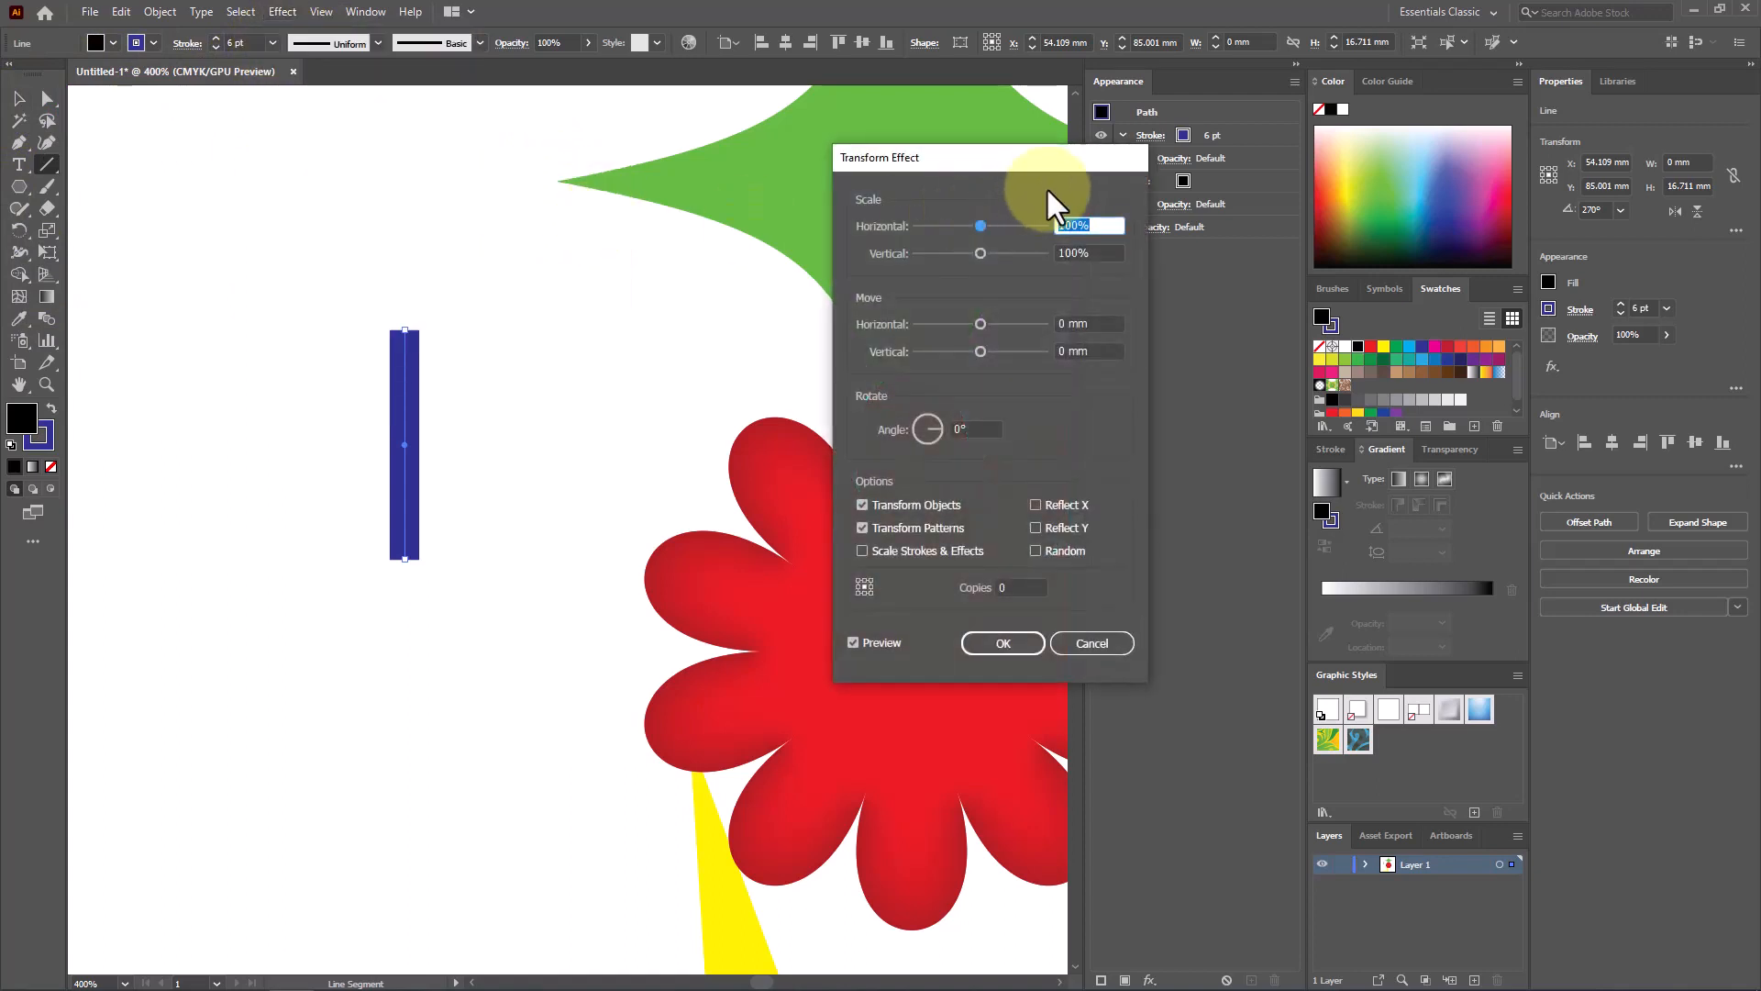
pyautogui.moveTo(1048, 175); pyautogui.dragTo(664, 150)
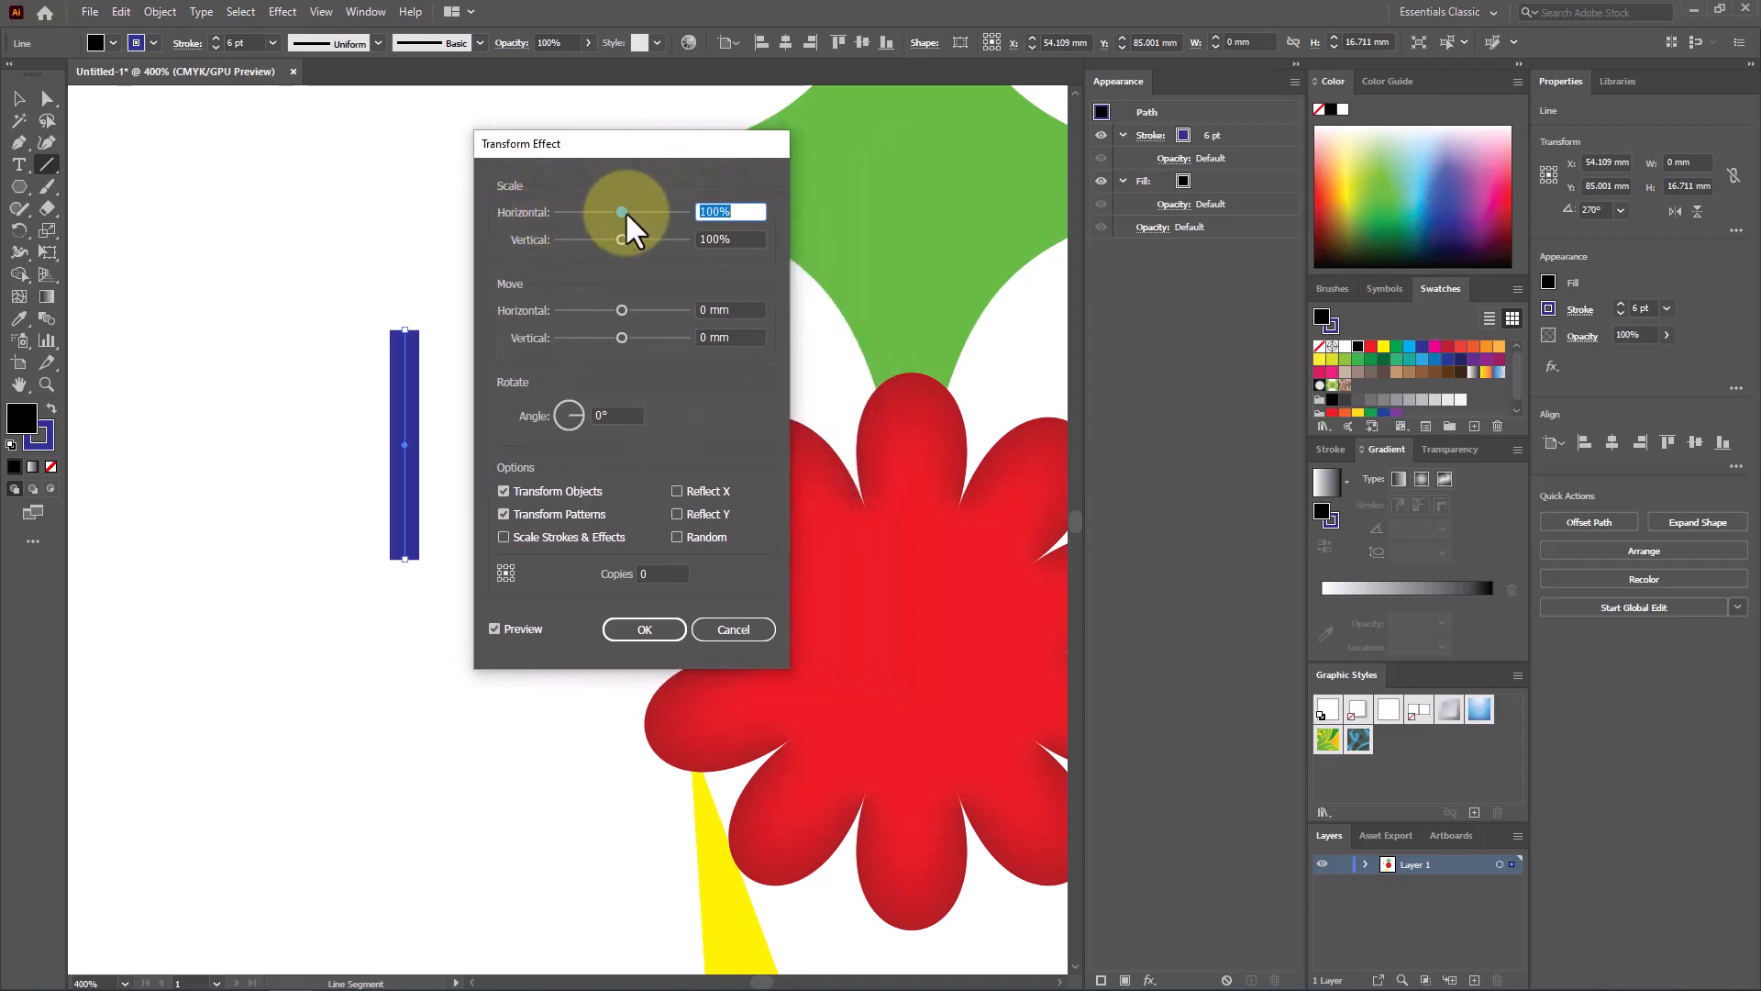
pyautogui.moveTo(624, 212); pyautogui.dragTo(632, 211)
pyautogui.click(512, 628)
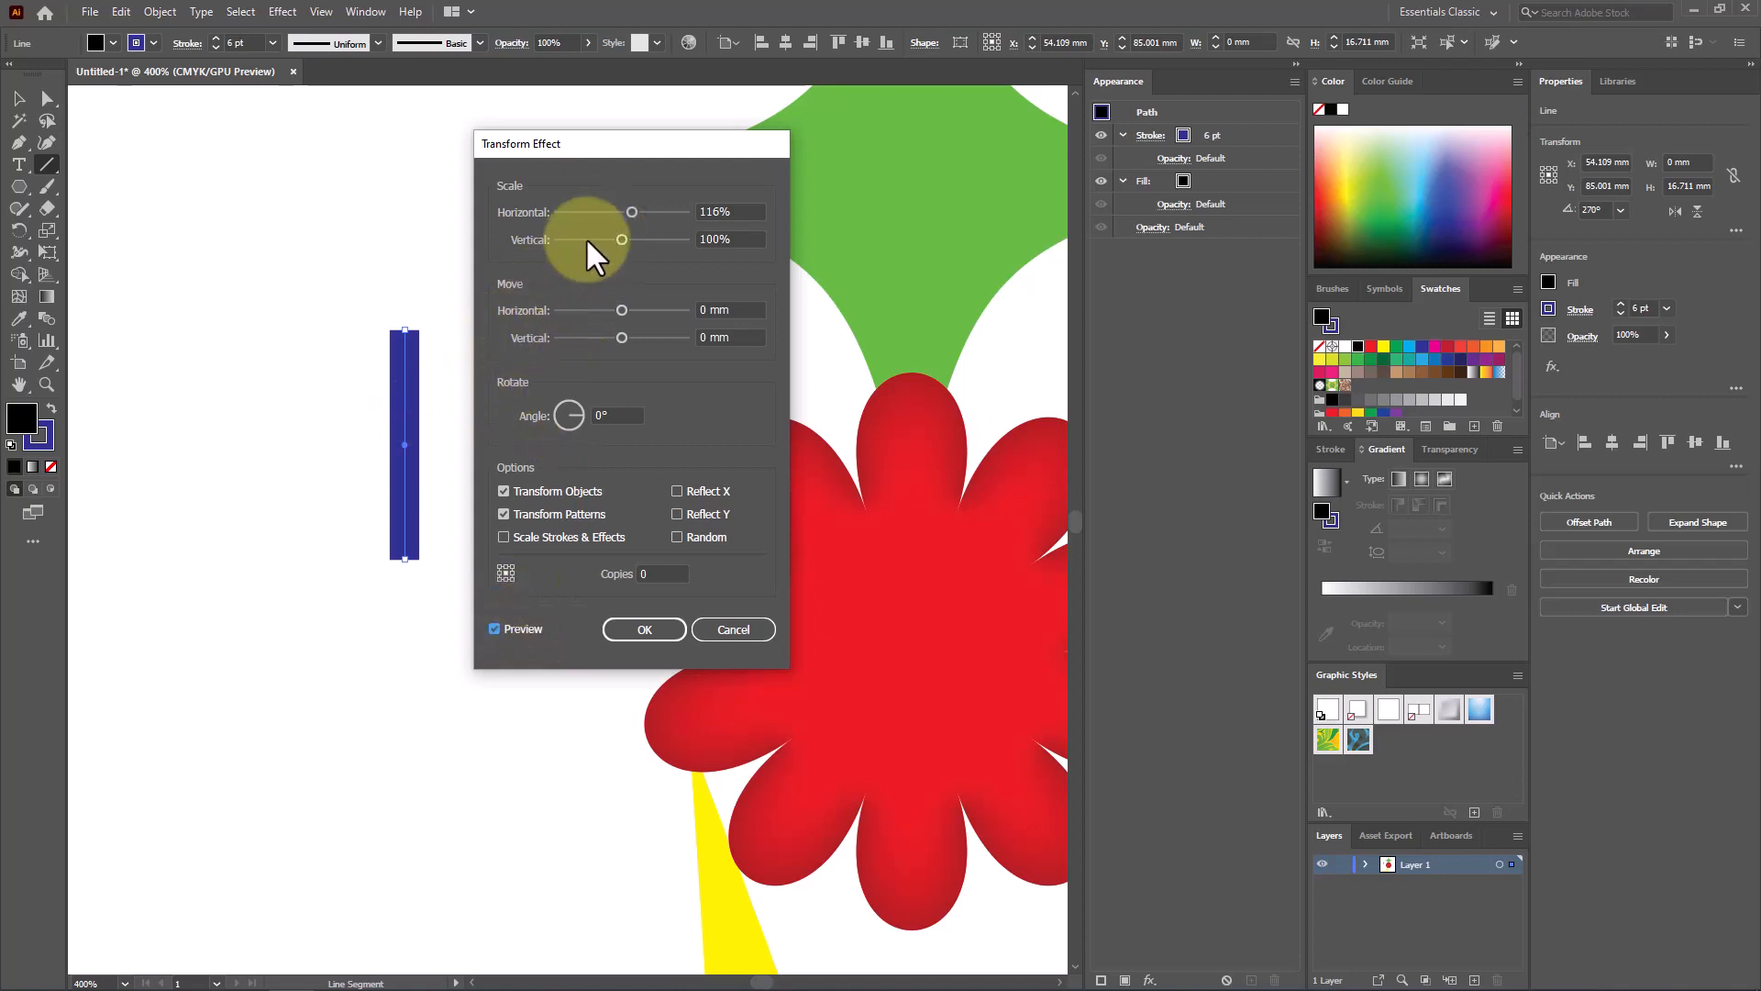
pyautogui.moveTo(616, 235); pyautogui.dragTo(602, 242)
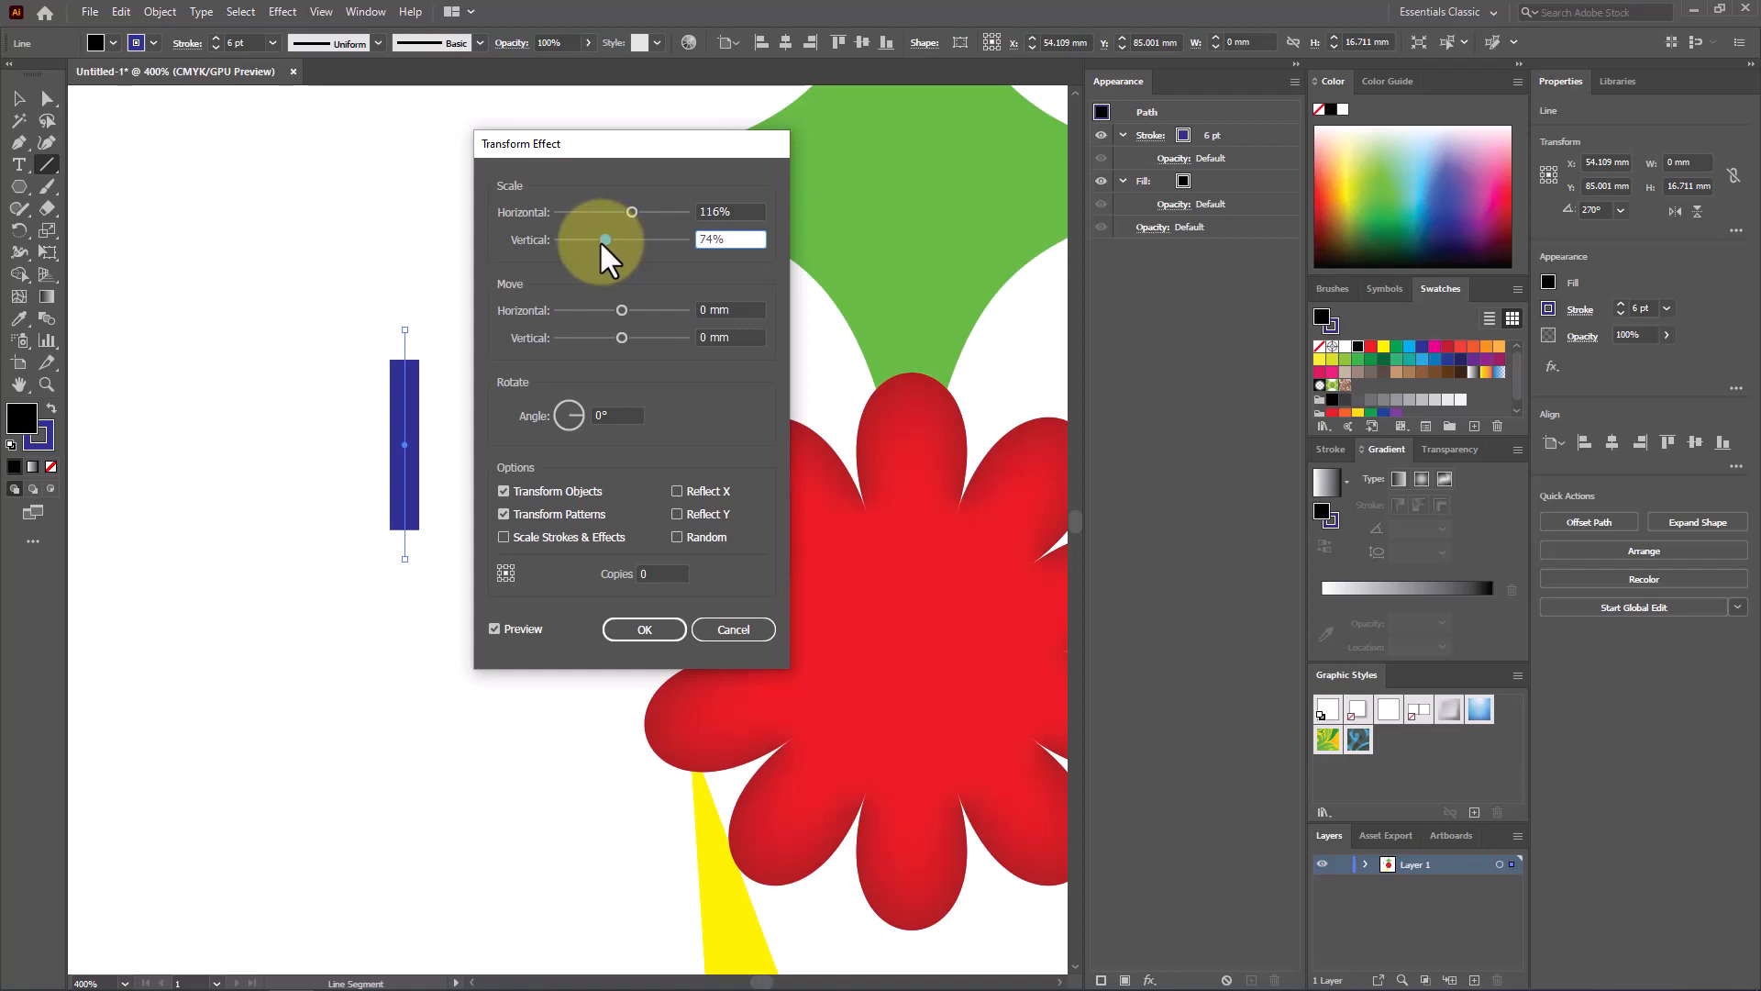
pyautogui.moveTo(619, 309); pyautogui.dragTo(605, 338)
pyautogui.moveTo(580, 409); pyautogui.dragTo(580, 405)
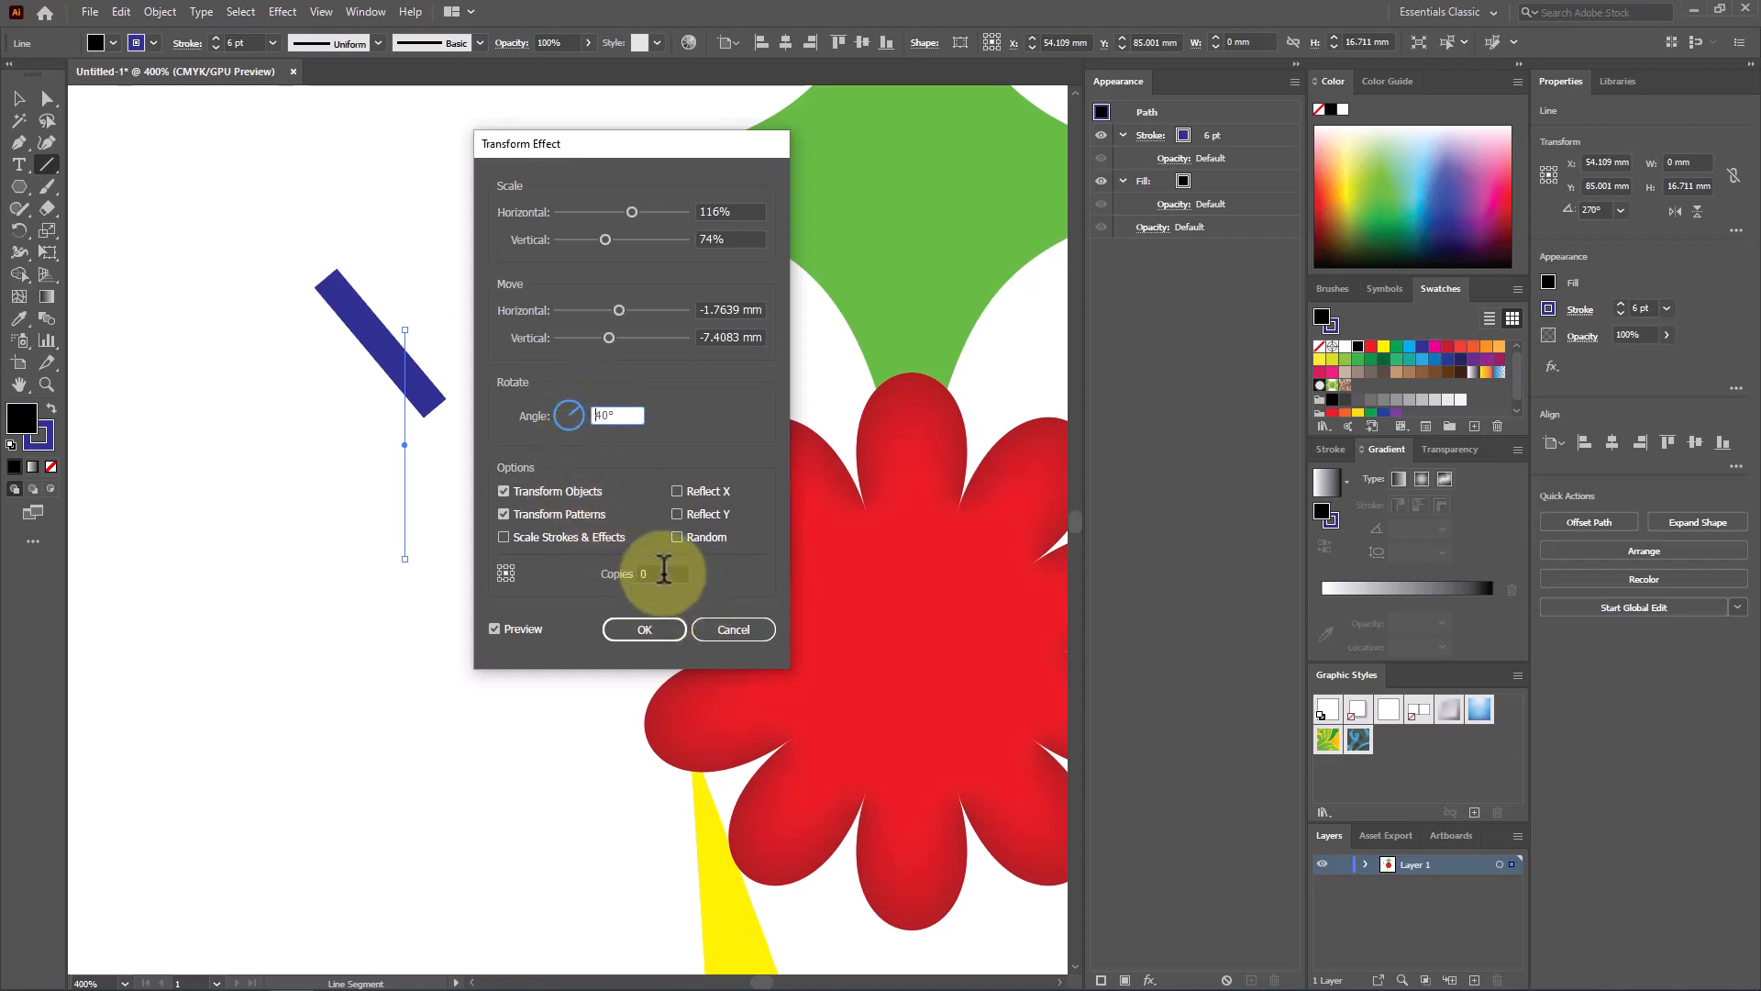
# Set the Transform effect to 15 copies and refresh the preview
pyautogui.moveTo(663, 570); pyautogui.dragTo(632, 565)
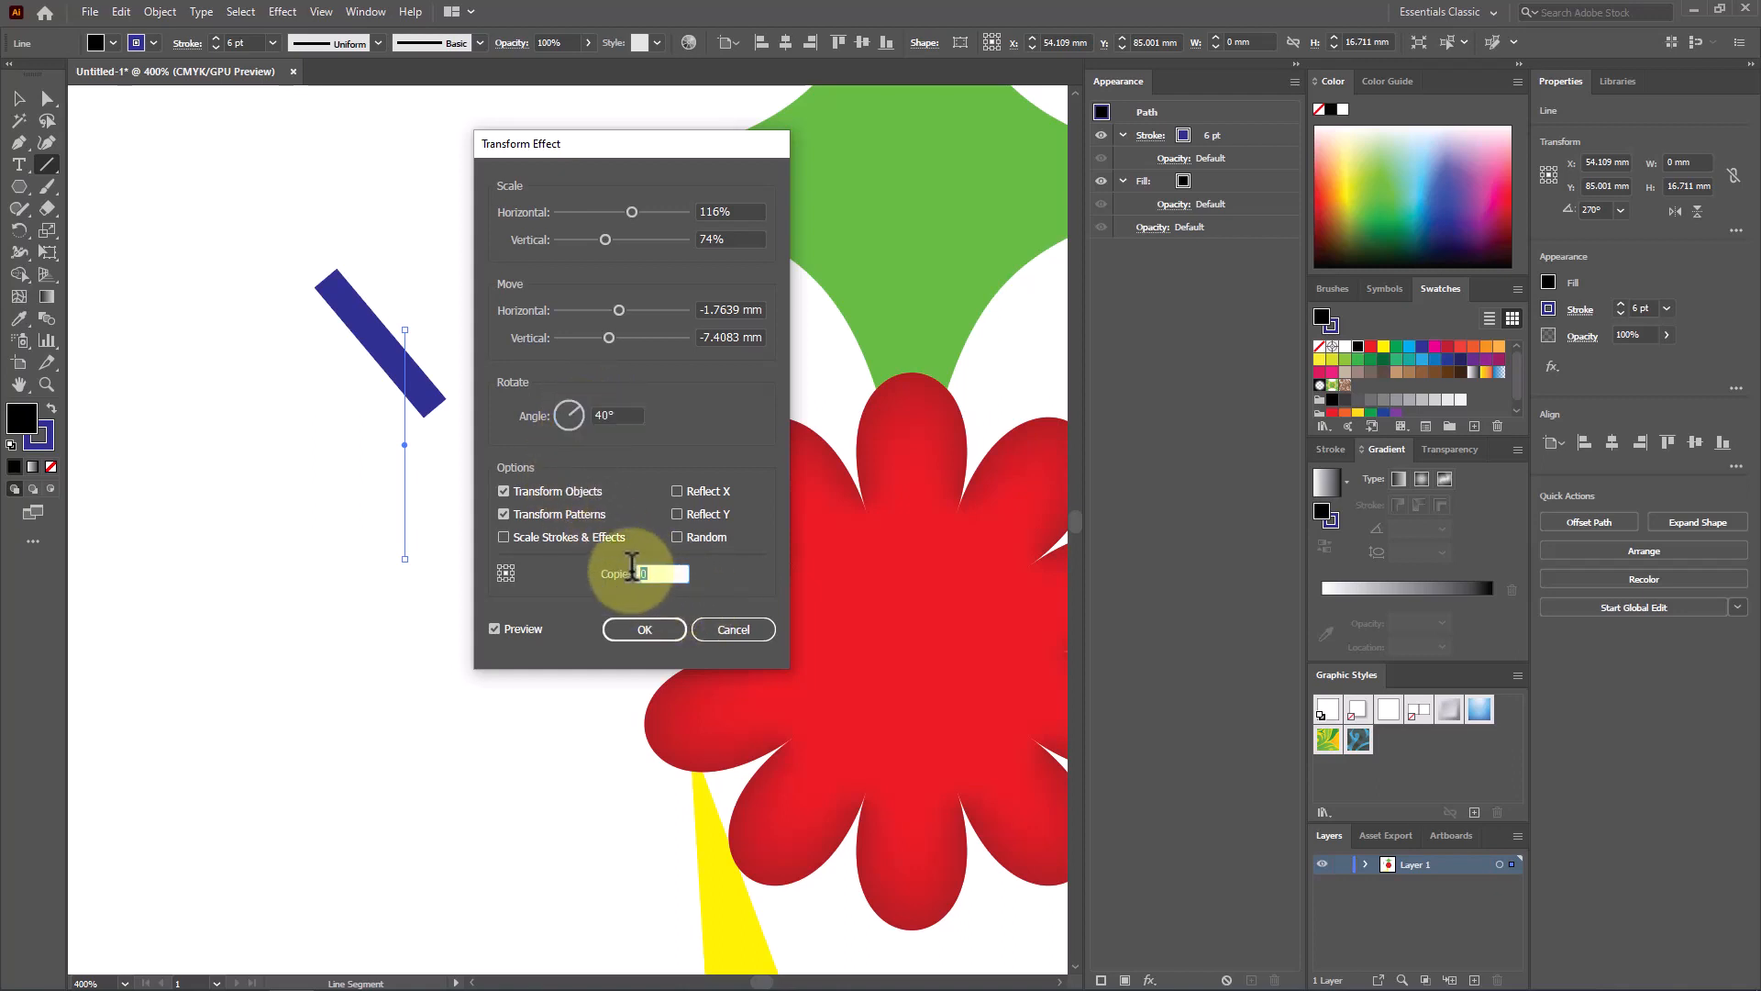
pyautogui.write('15')
pyautogui.click(496, 629)
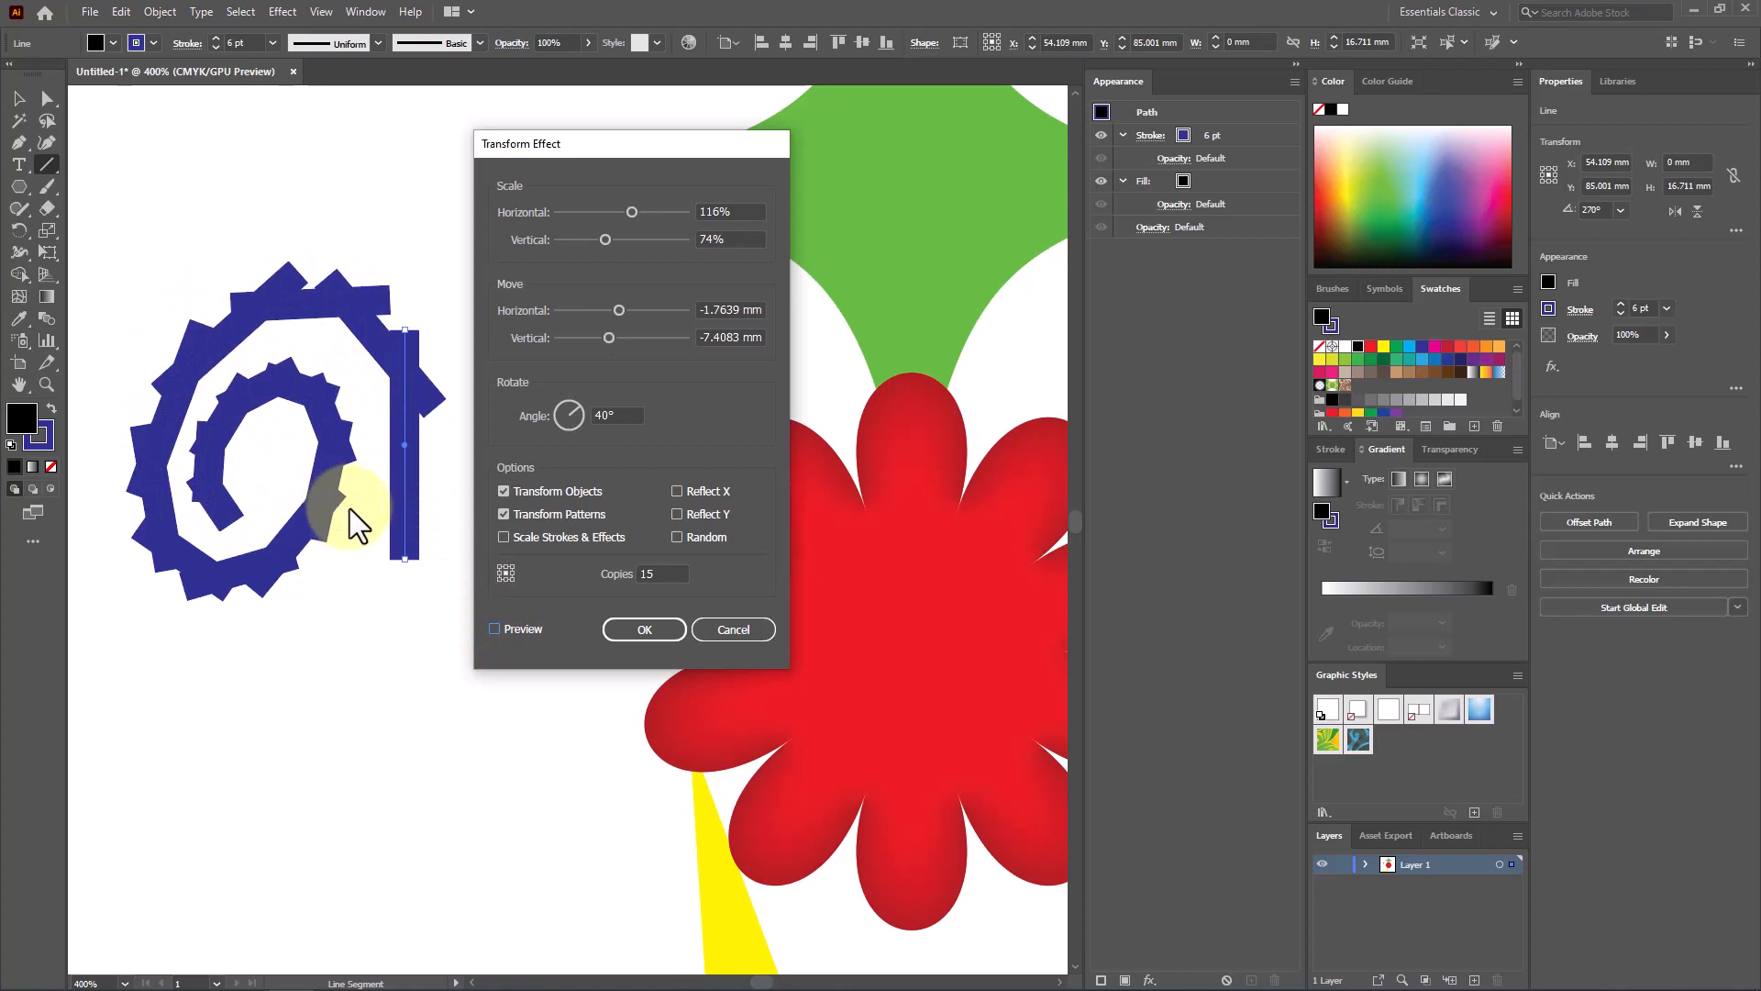
# Try different reference points for the 15 transformed copies, ending with the top-left corner
pyautogui.click(502, 576)
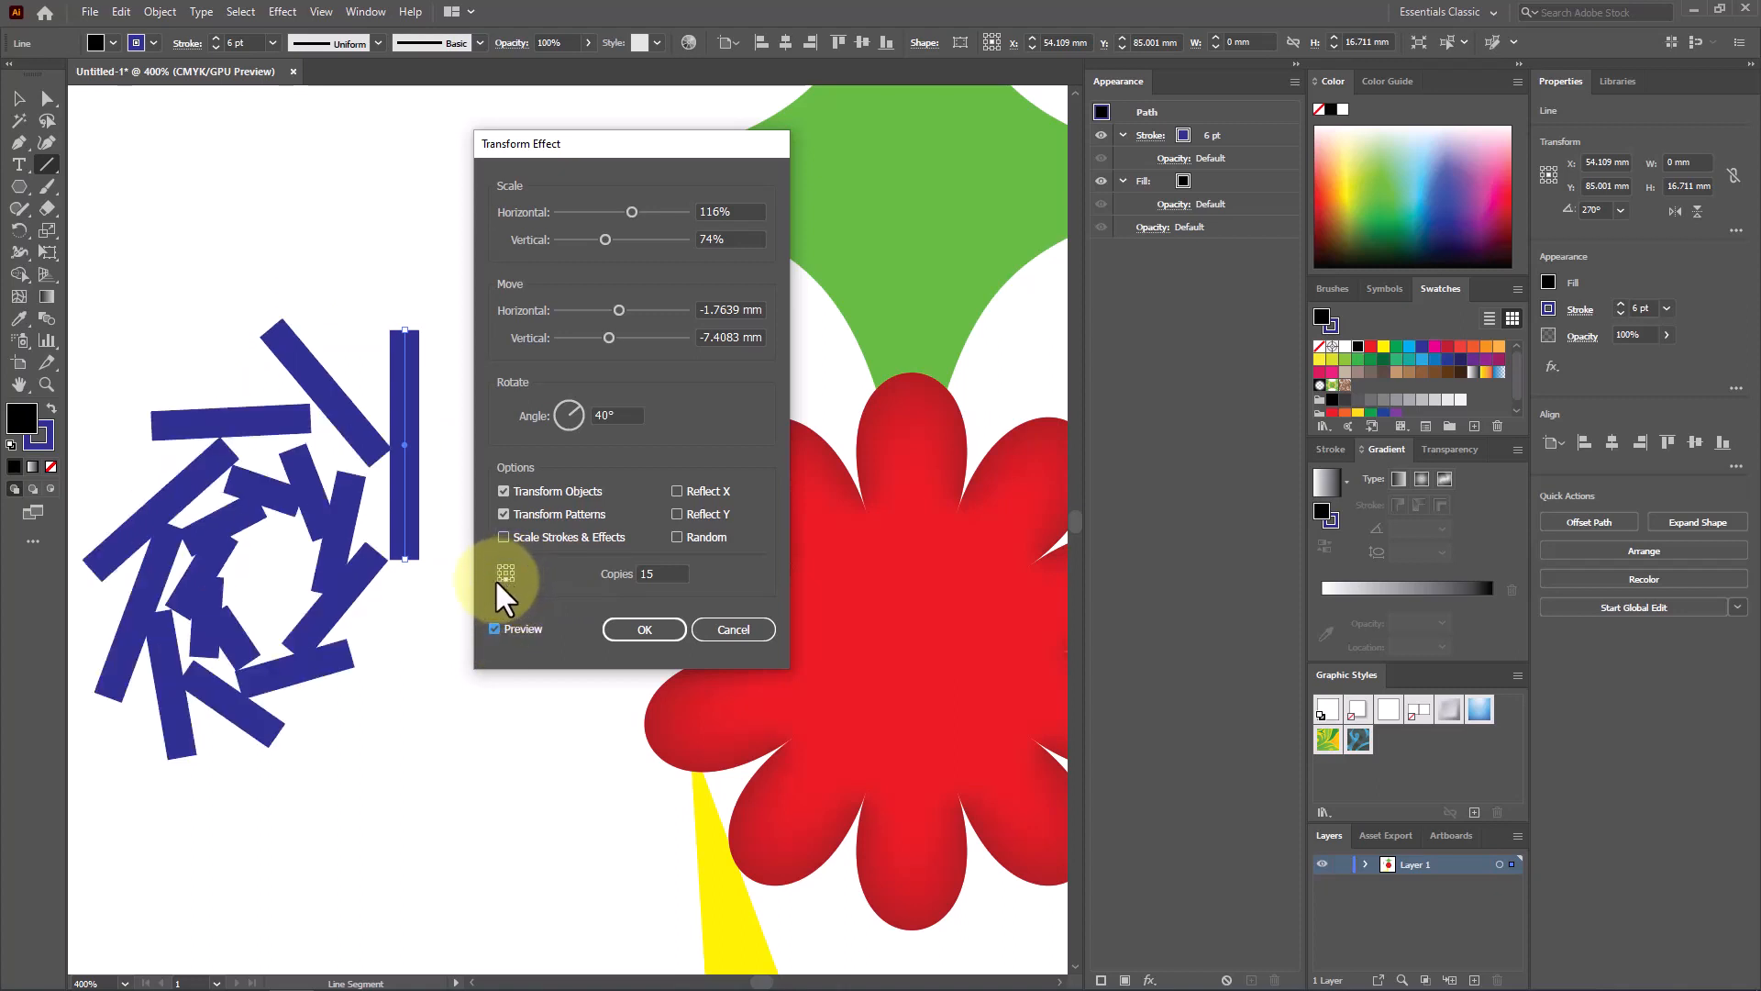
pyautogui.click(498, 575)
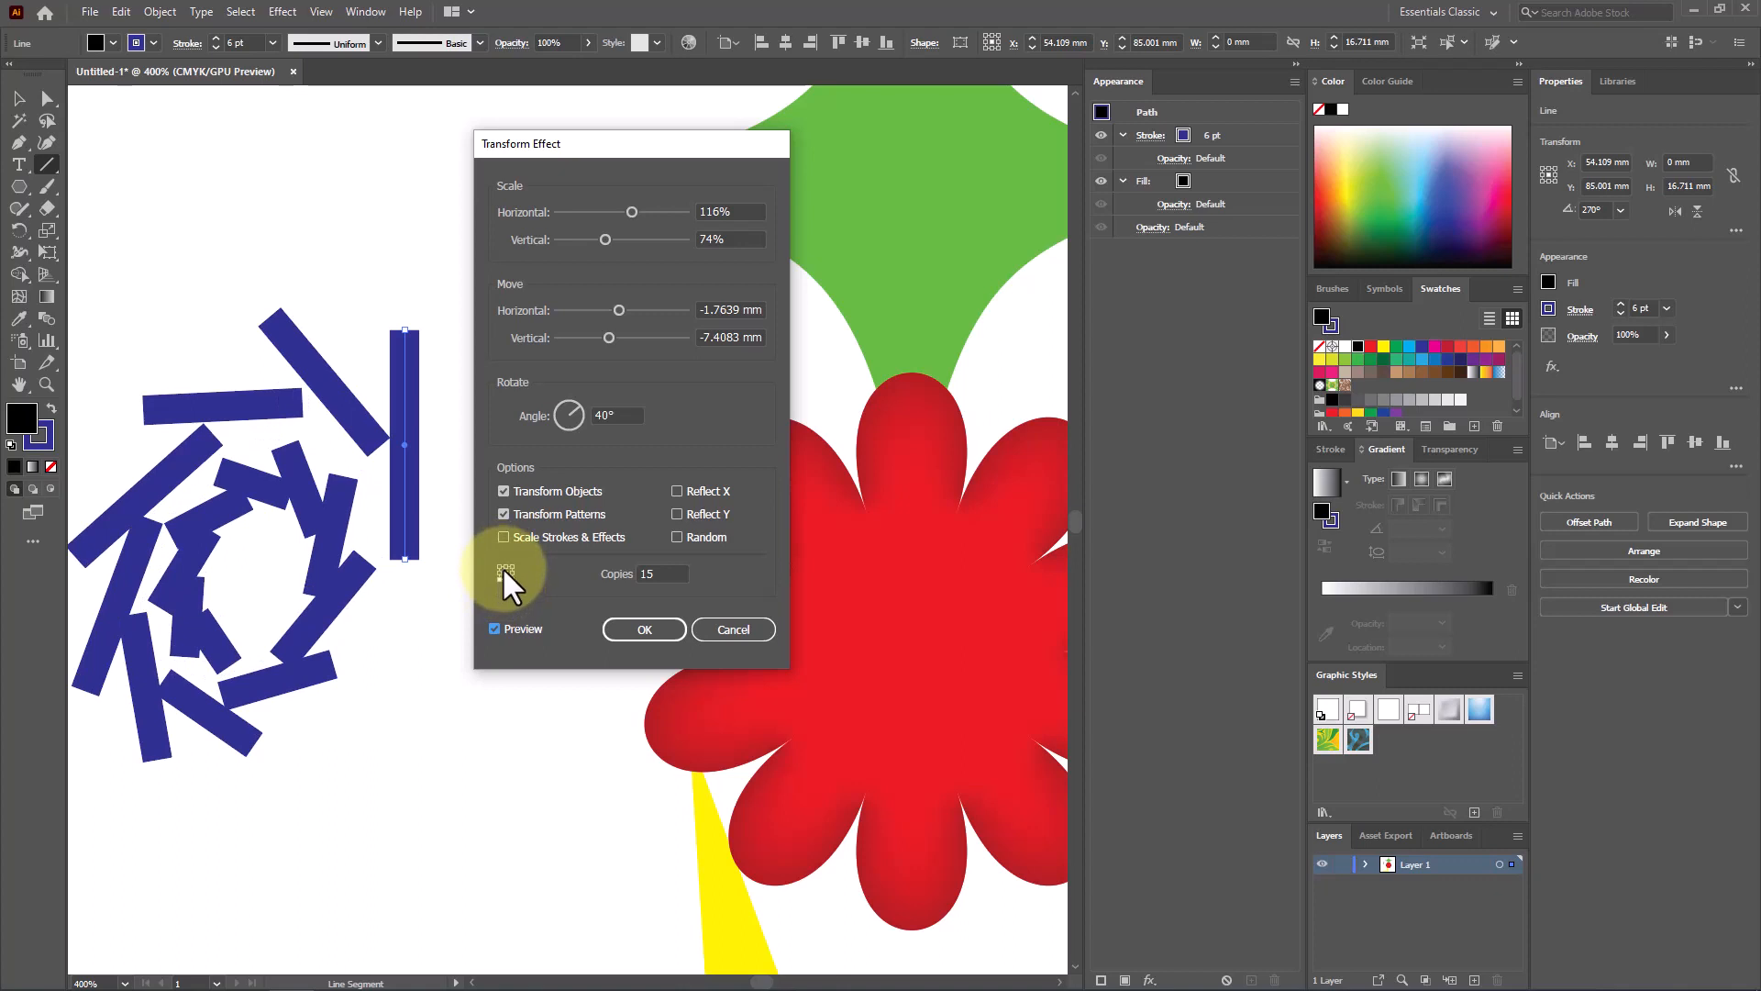
pyautogui.click(498, 566)
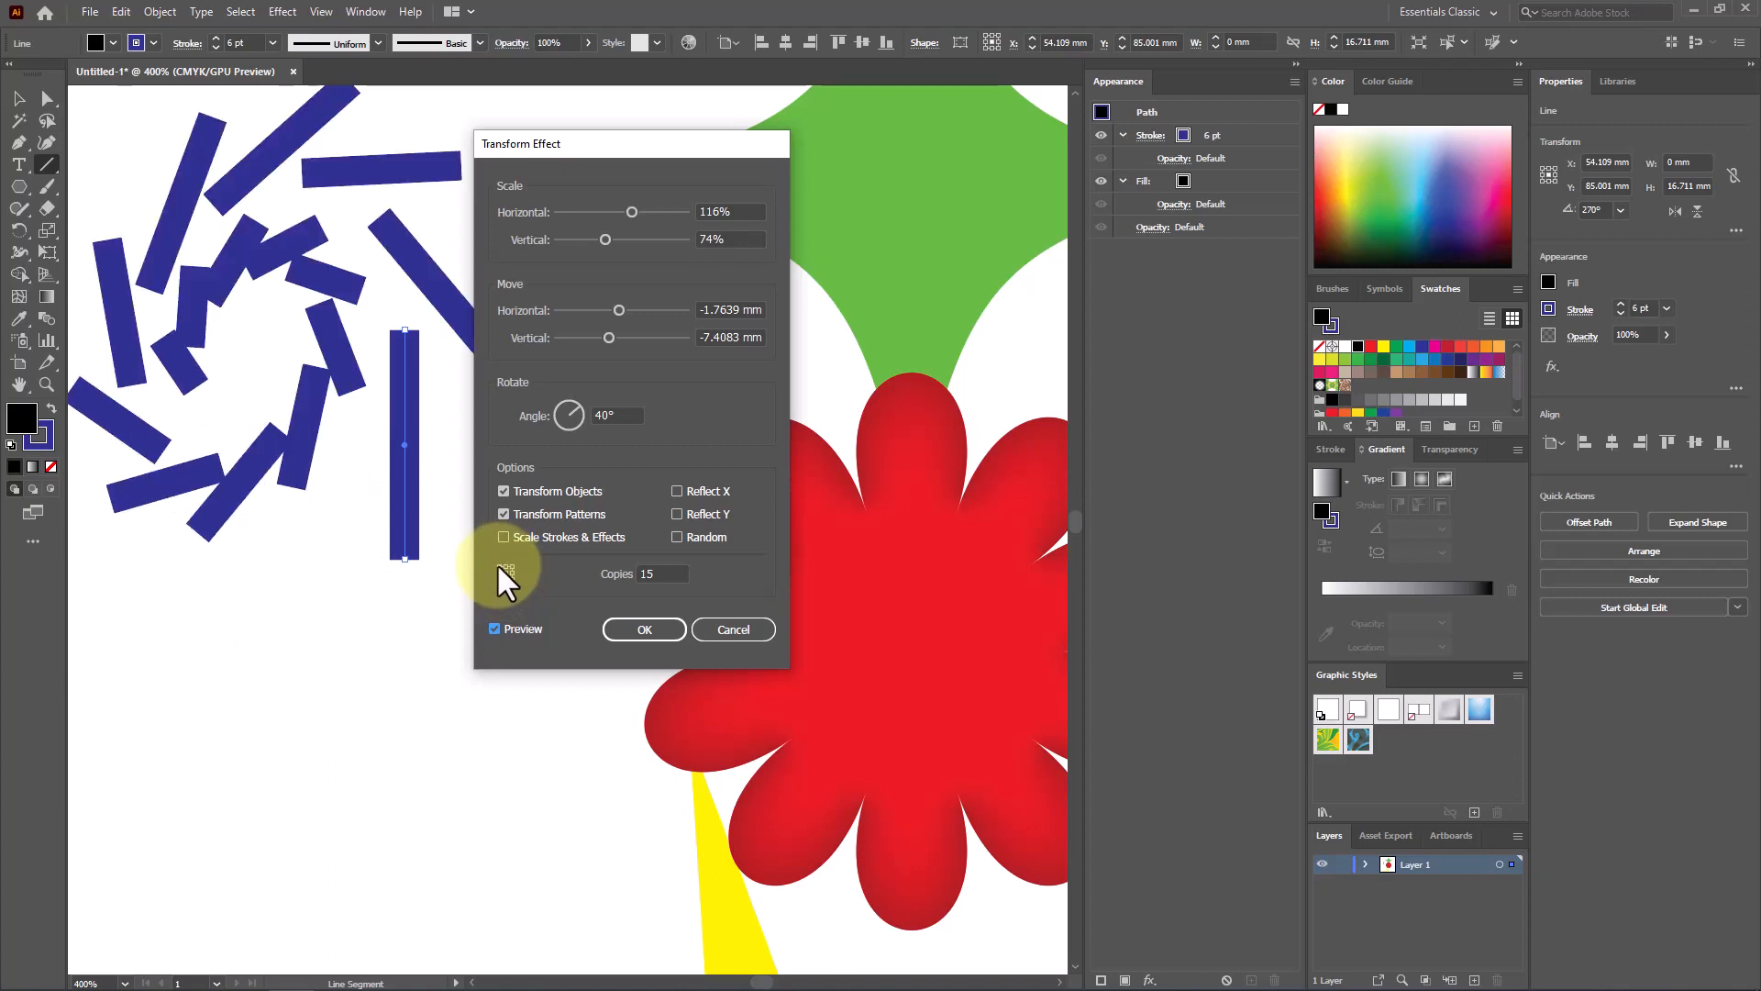
# Preview the copies with Reflect X and Reflect Y switched on in different combinations, leaving both off
pyautogui.click(676, 490)
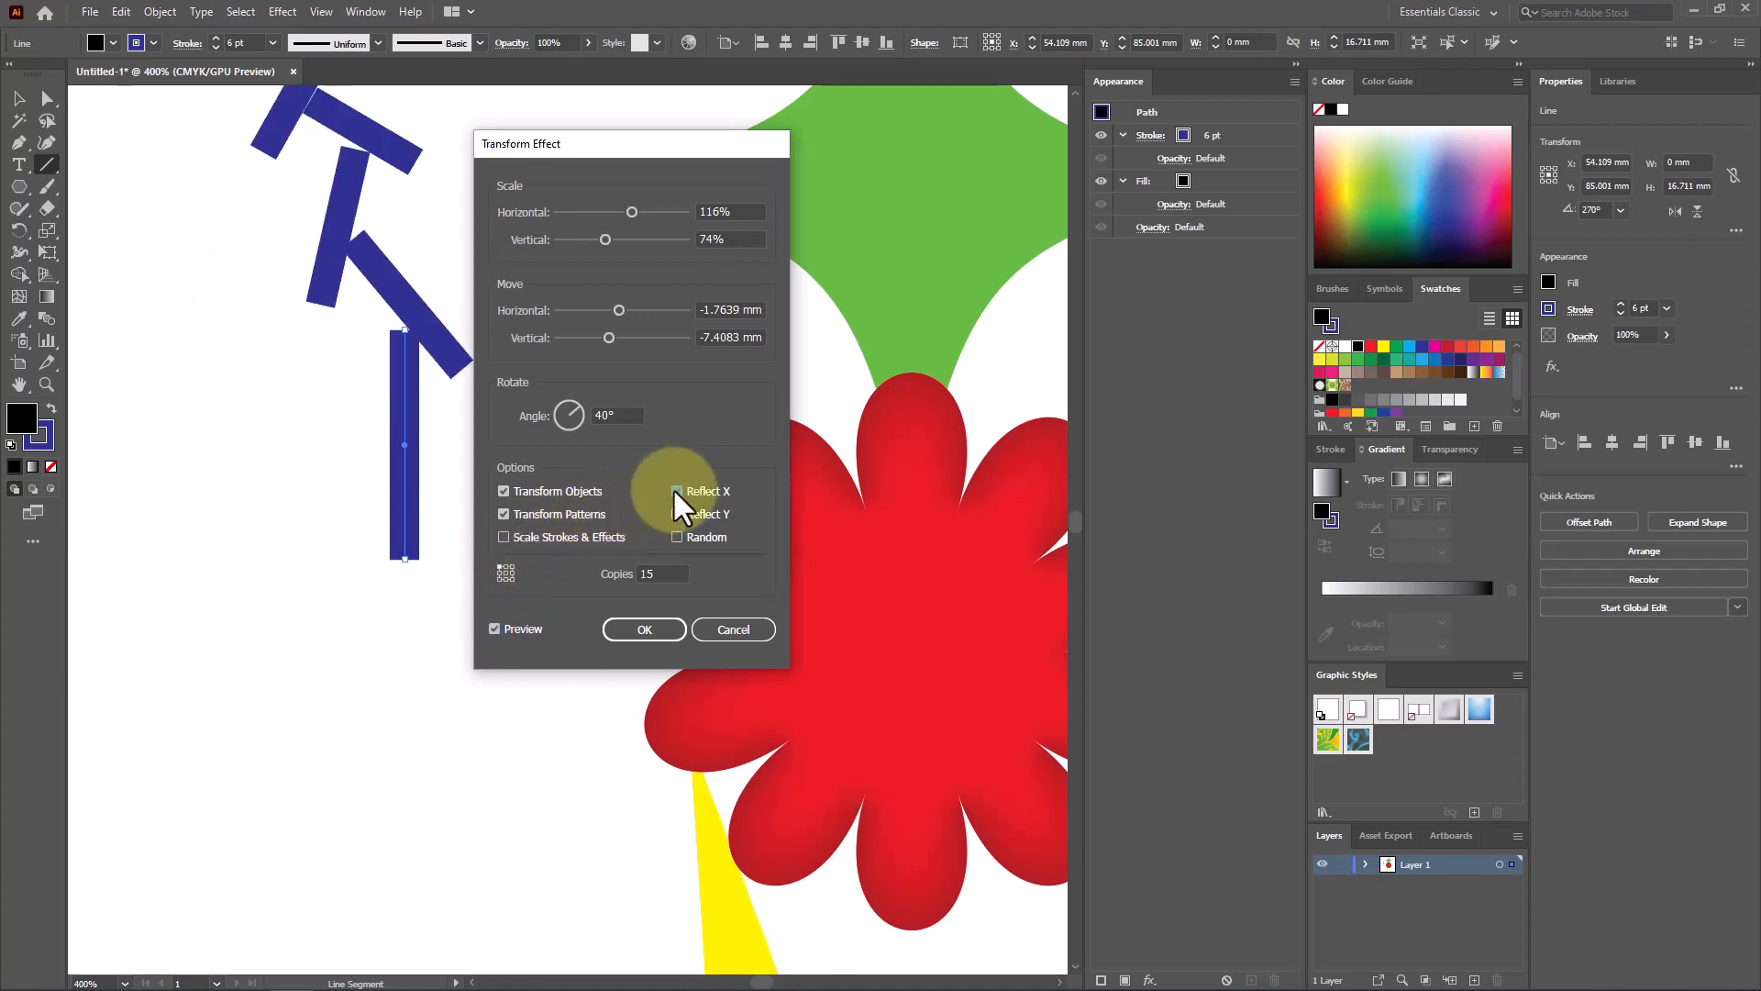
pyautogui.click(678, 514)
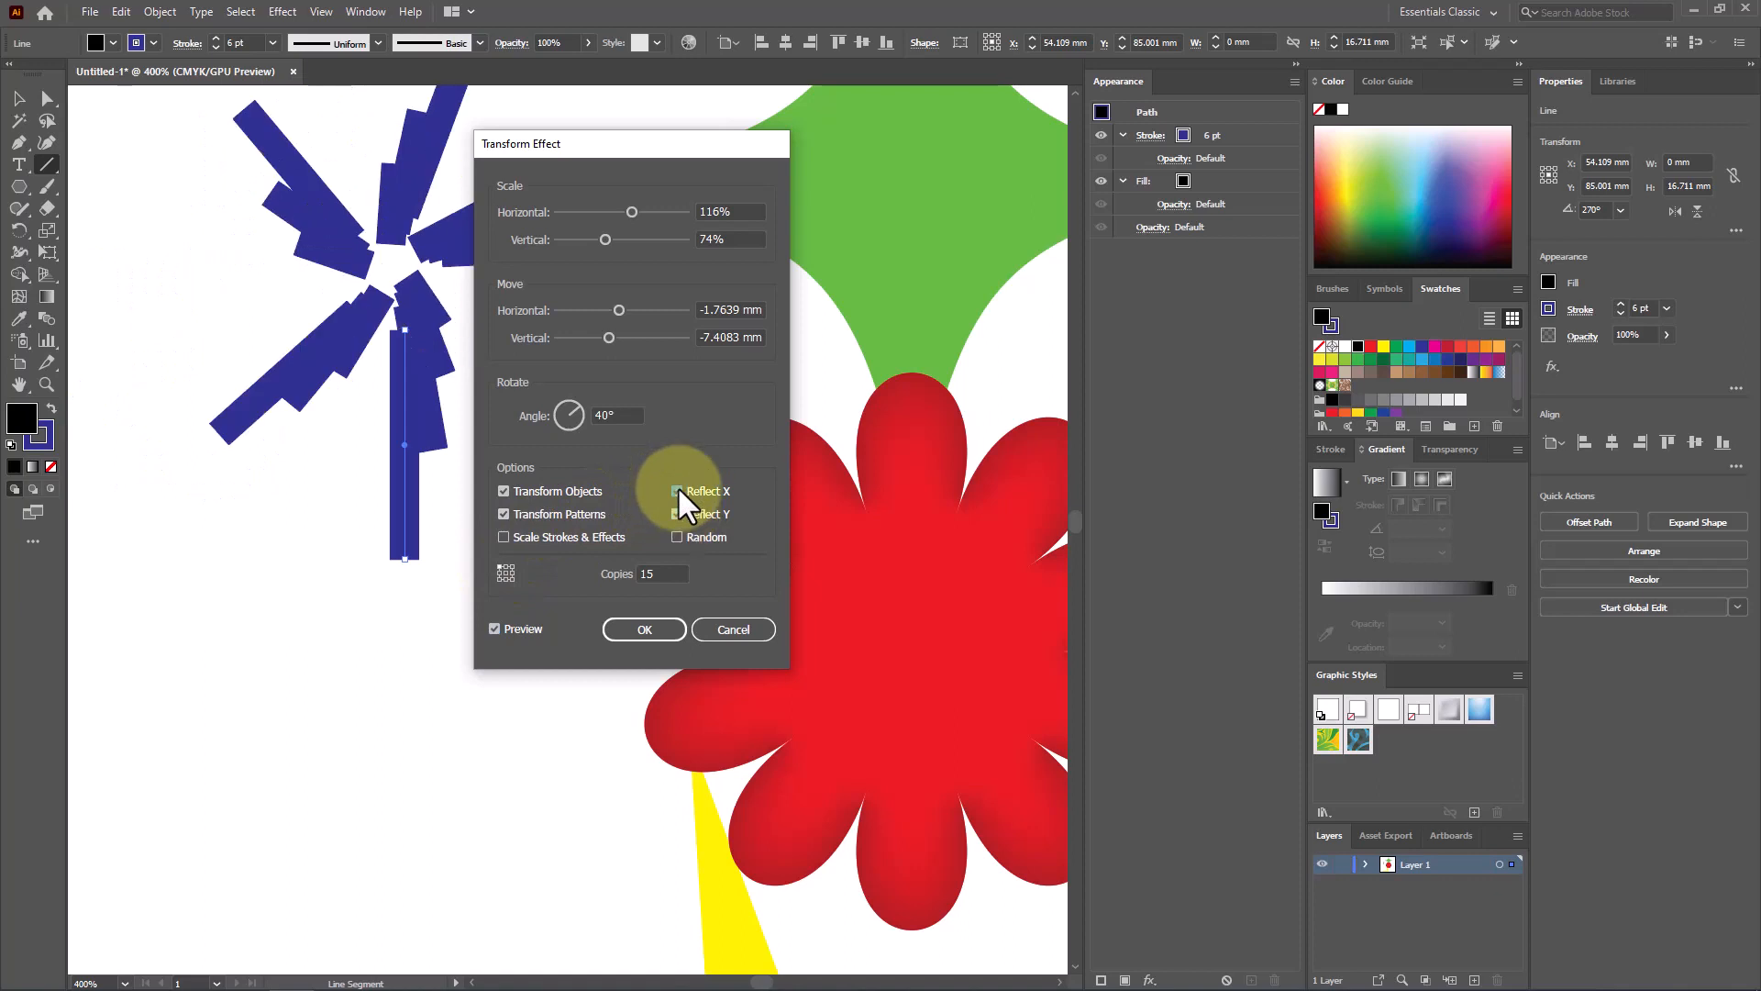
pyautogui.click(677, 488)
pyautogui.click(679, 511)
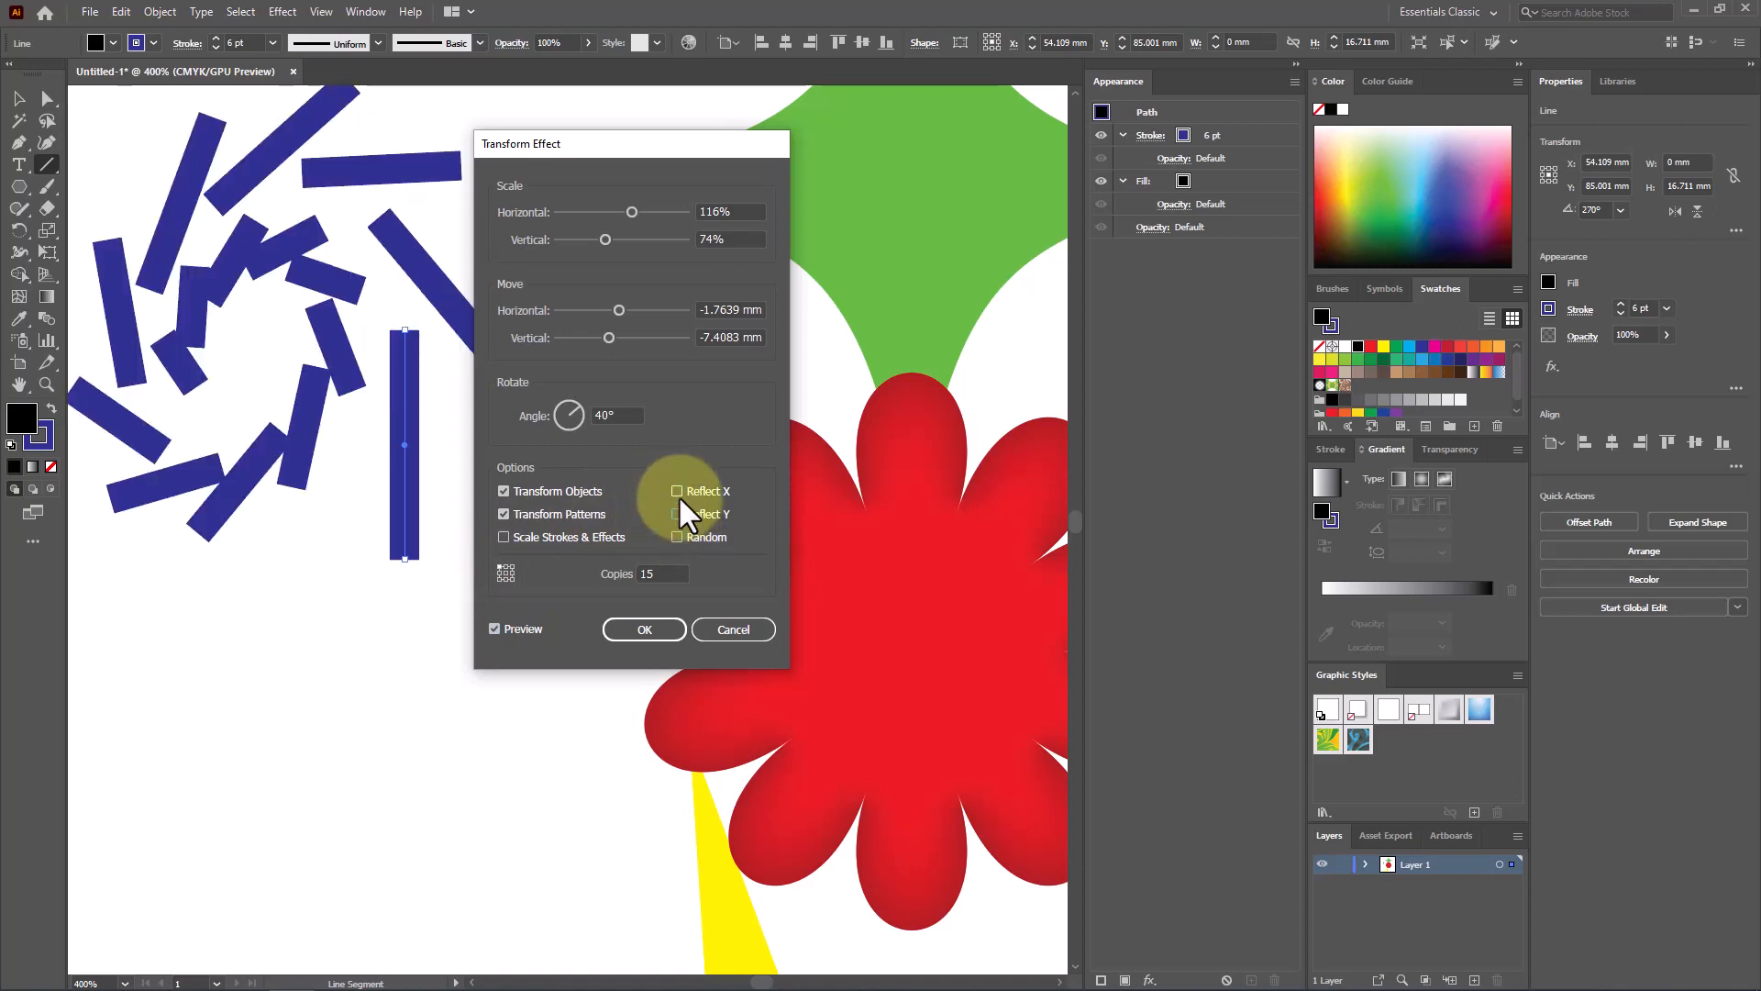
pyautogui.click(679, 493)
pyautogui.click(674, 514)
pyautogui.click(672, 491)
pyautogui.click(675, 512)
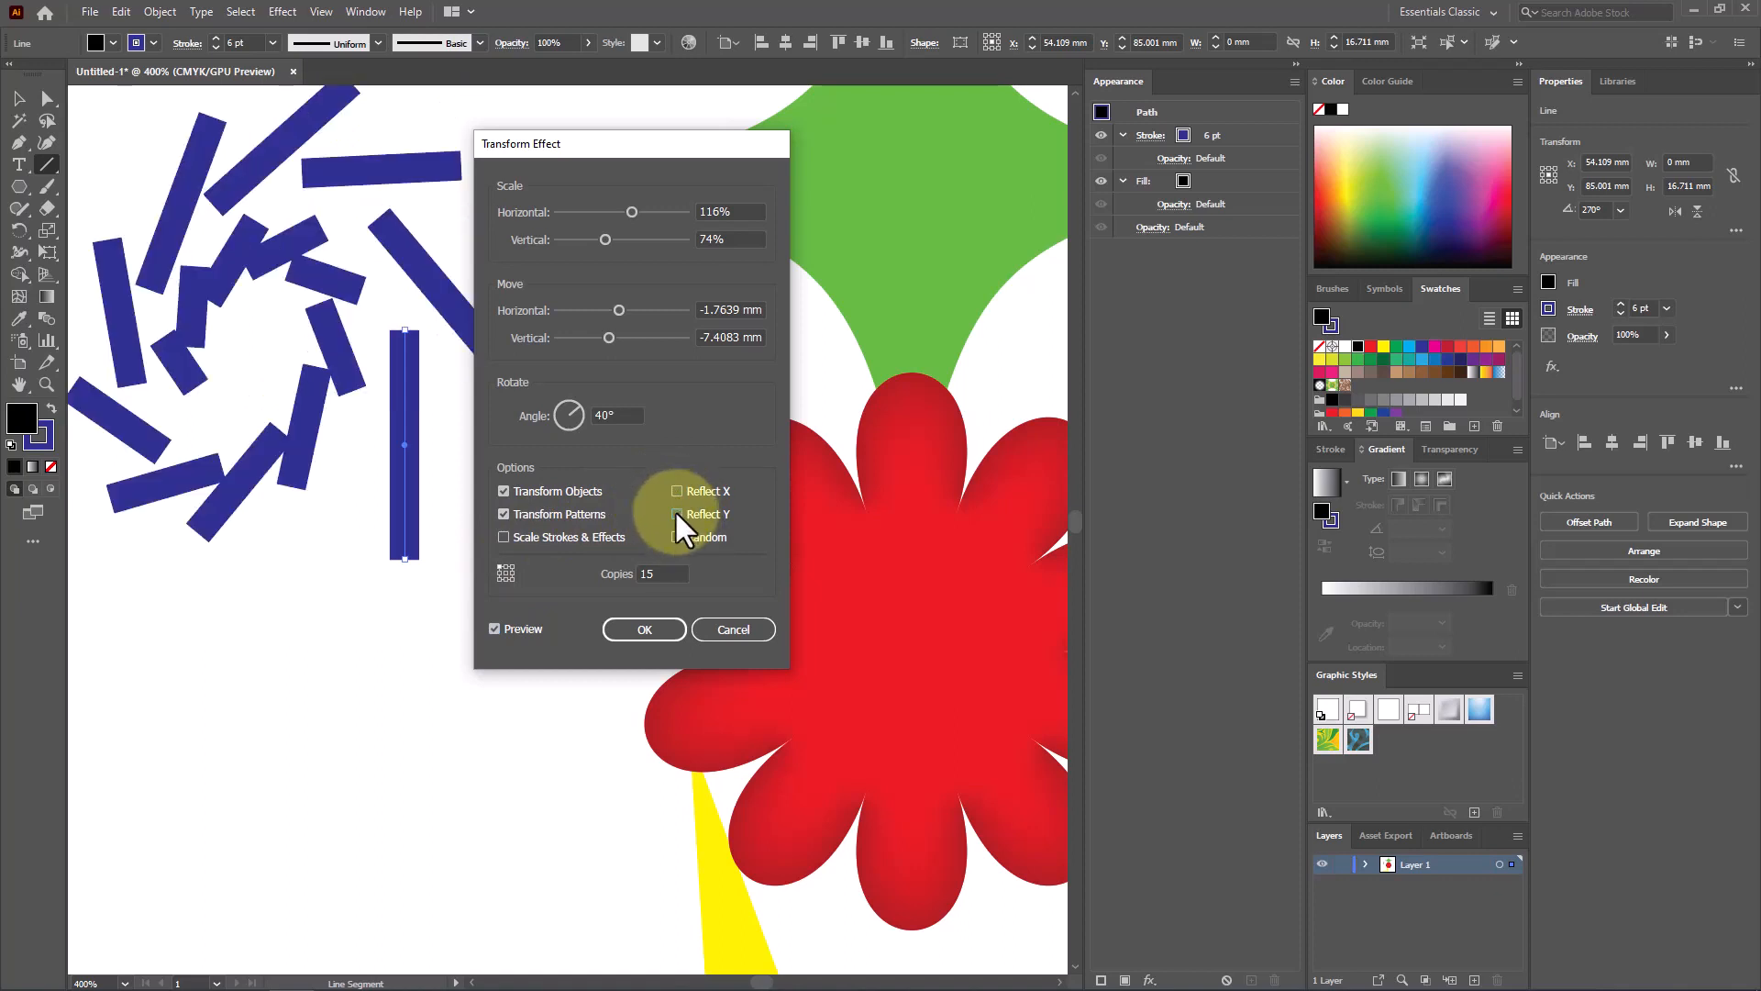
# Preview the copies with Random and Reflect Y enabled, and discard the Transform effect
pyautogui.click(678, 536)
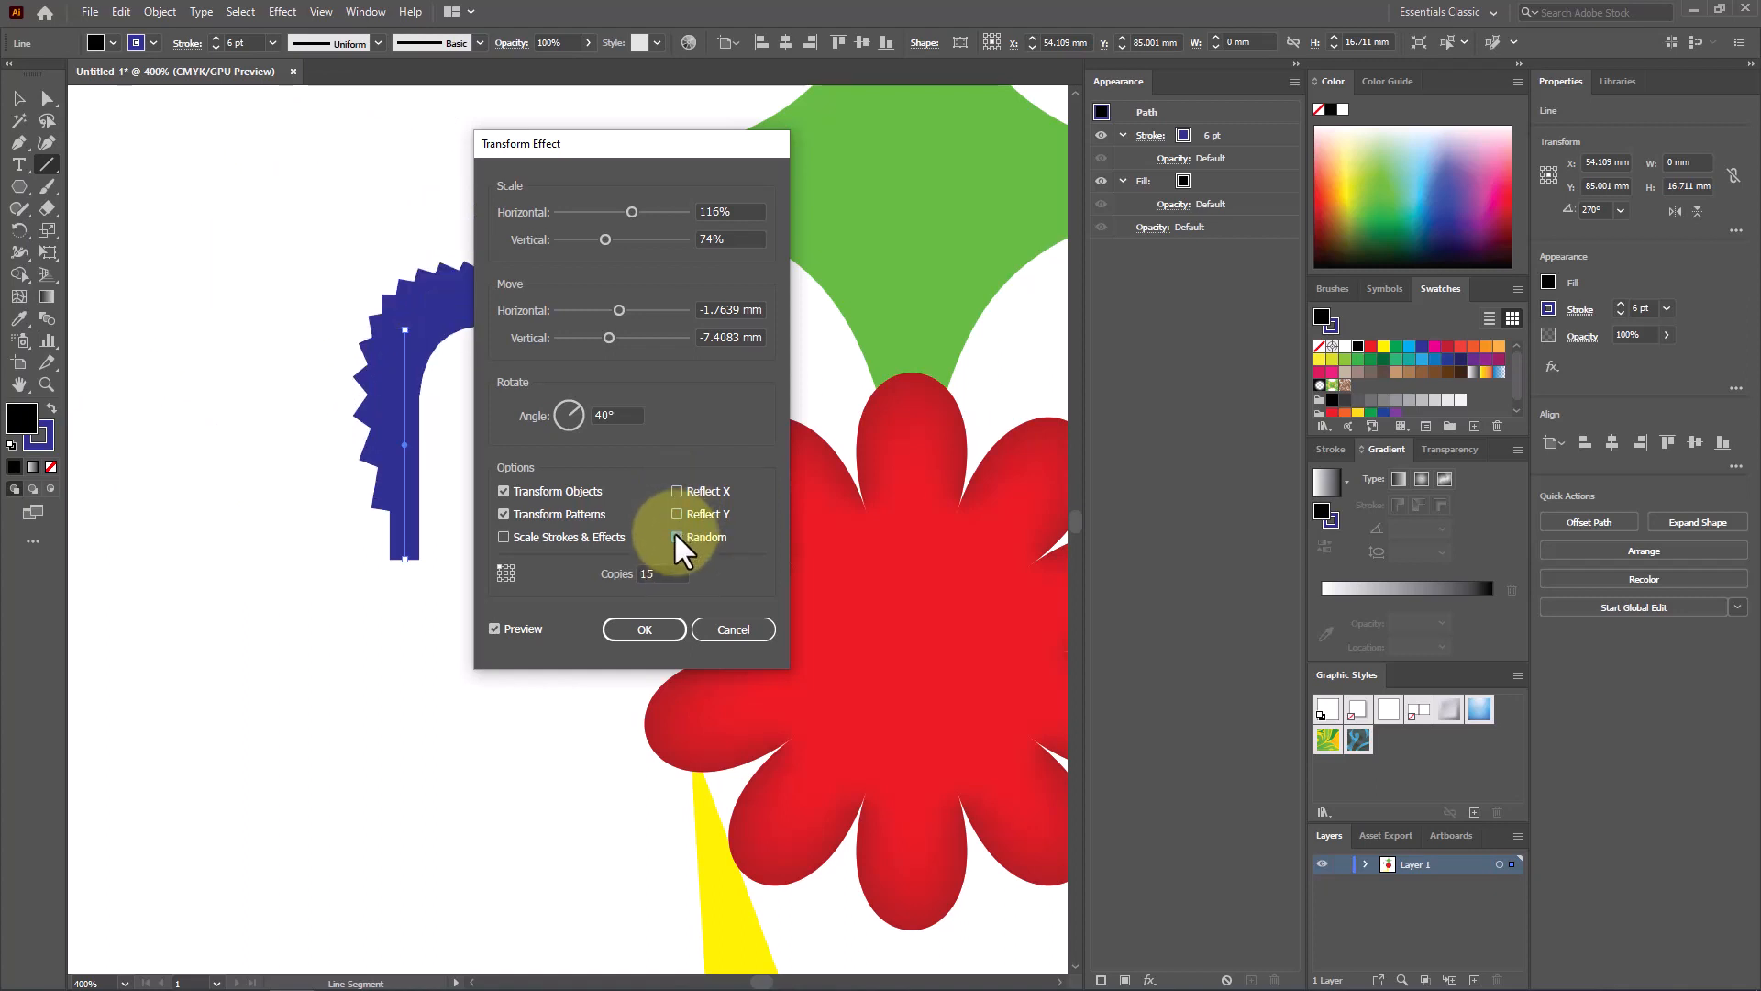
pyautogui.click(674, 514)
pyautogui.moveTo(593, 149); pyautogui.dragTo(970, 188)
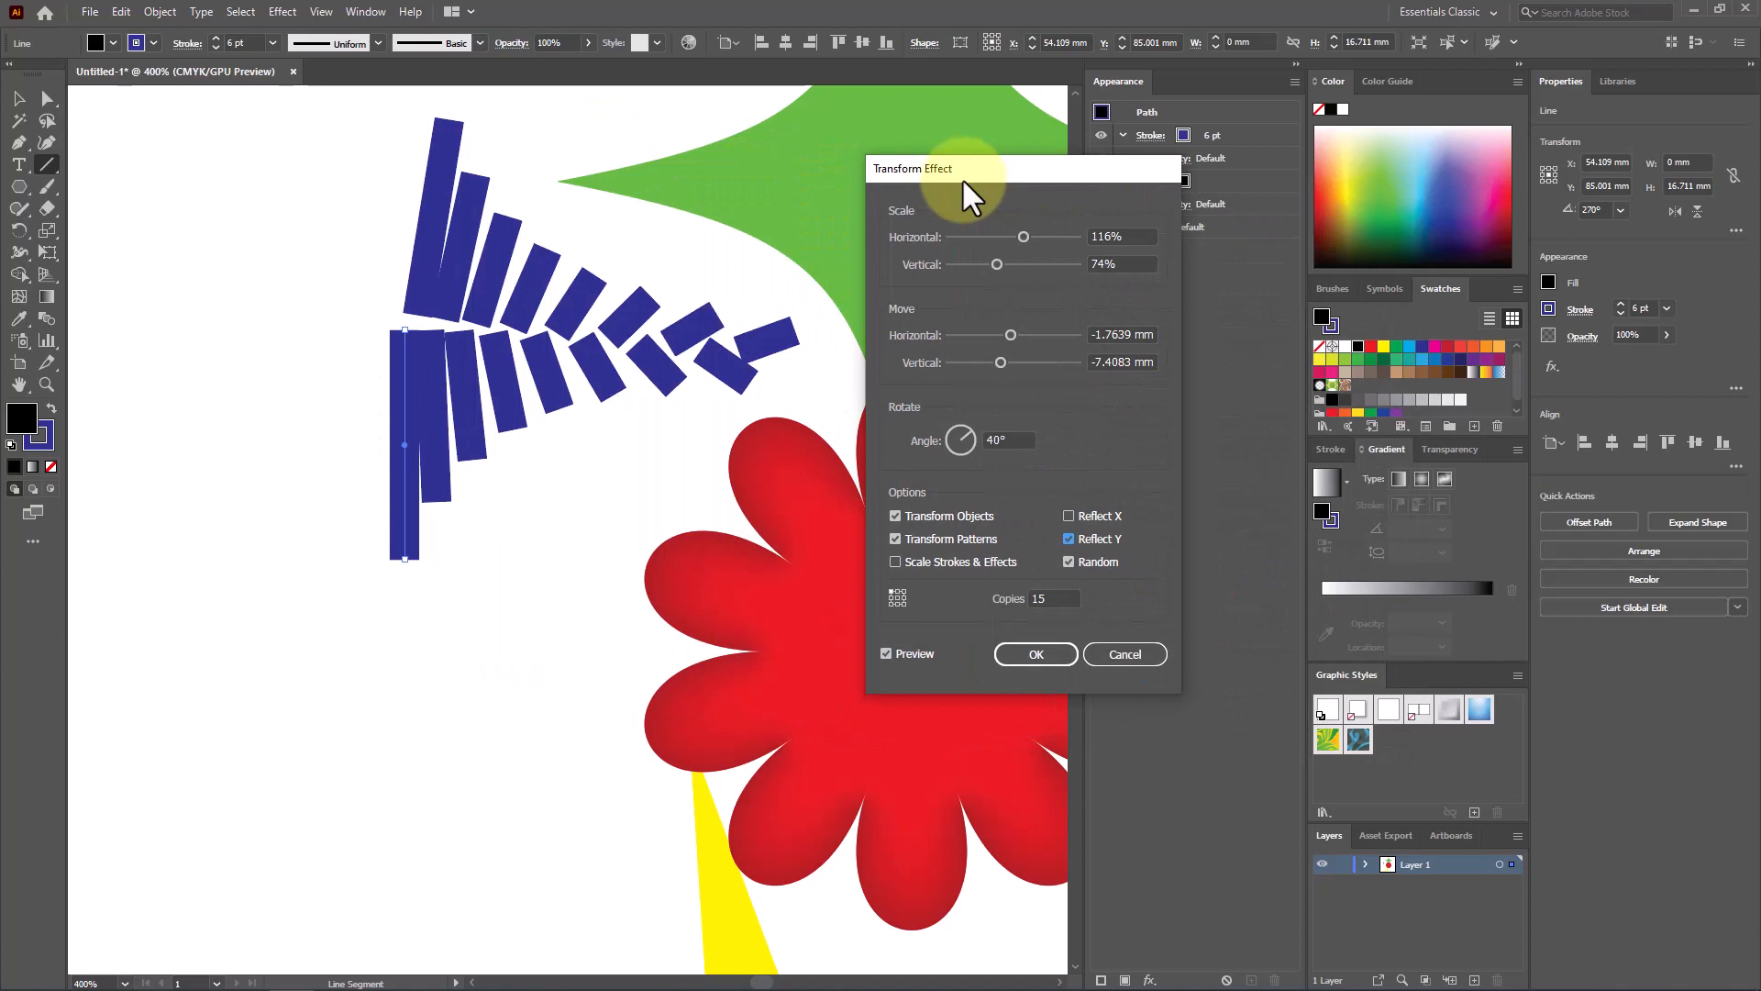
pyautogui.click(1125, 655)
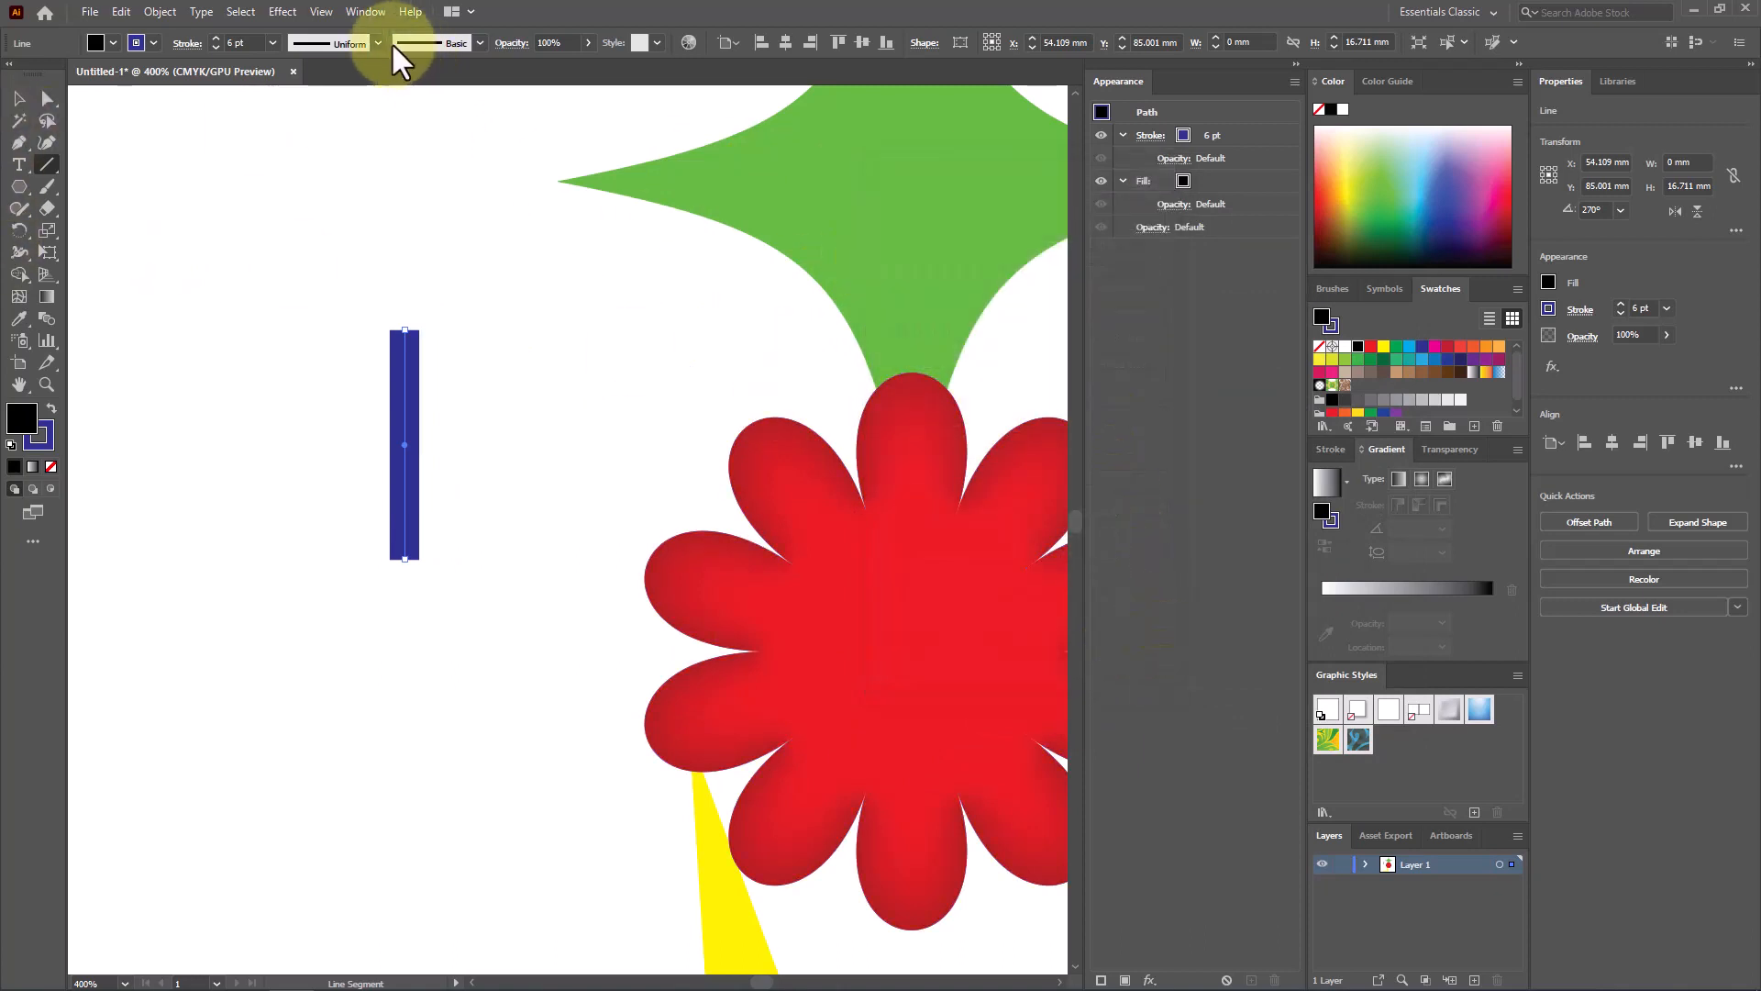
# Preview a new Transform effect on the line with a 45° rotation and 10 copies
pyautogui.click(283, 12)
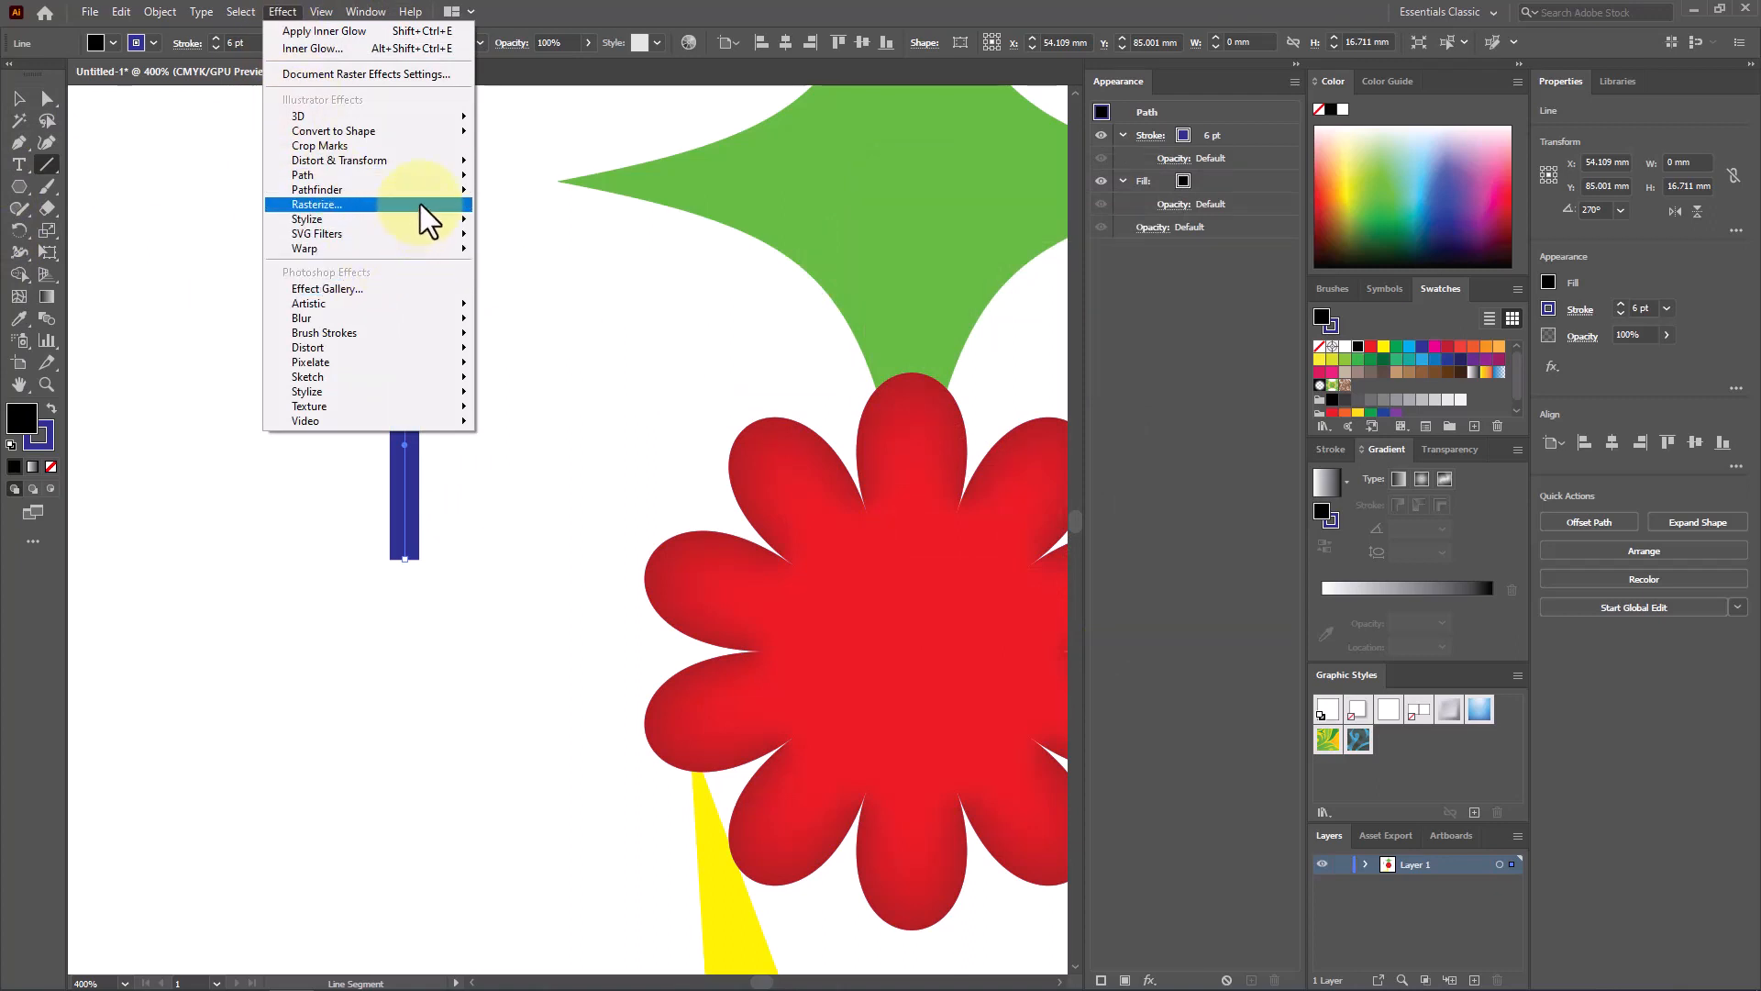
pyautogui.moveTo(442, 161)
pyautogui.click(573, 223)
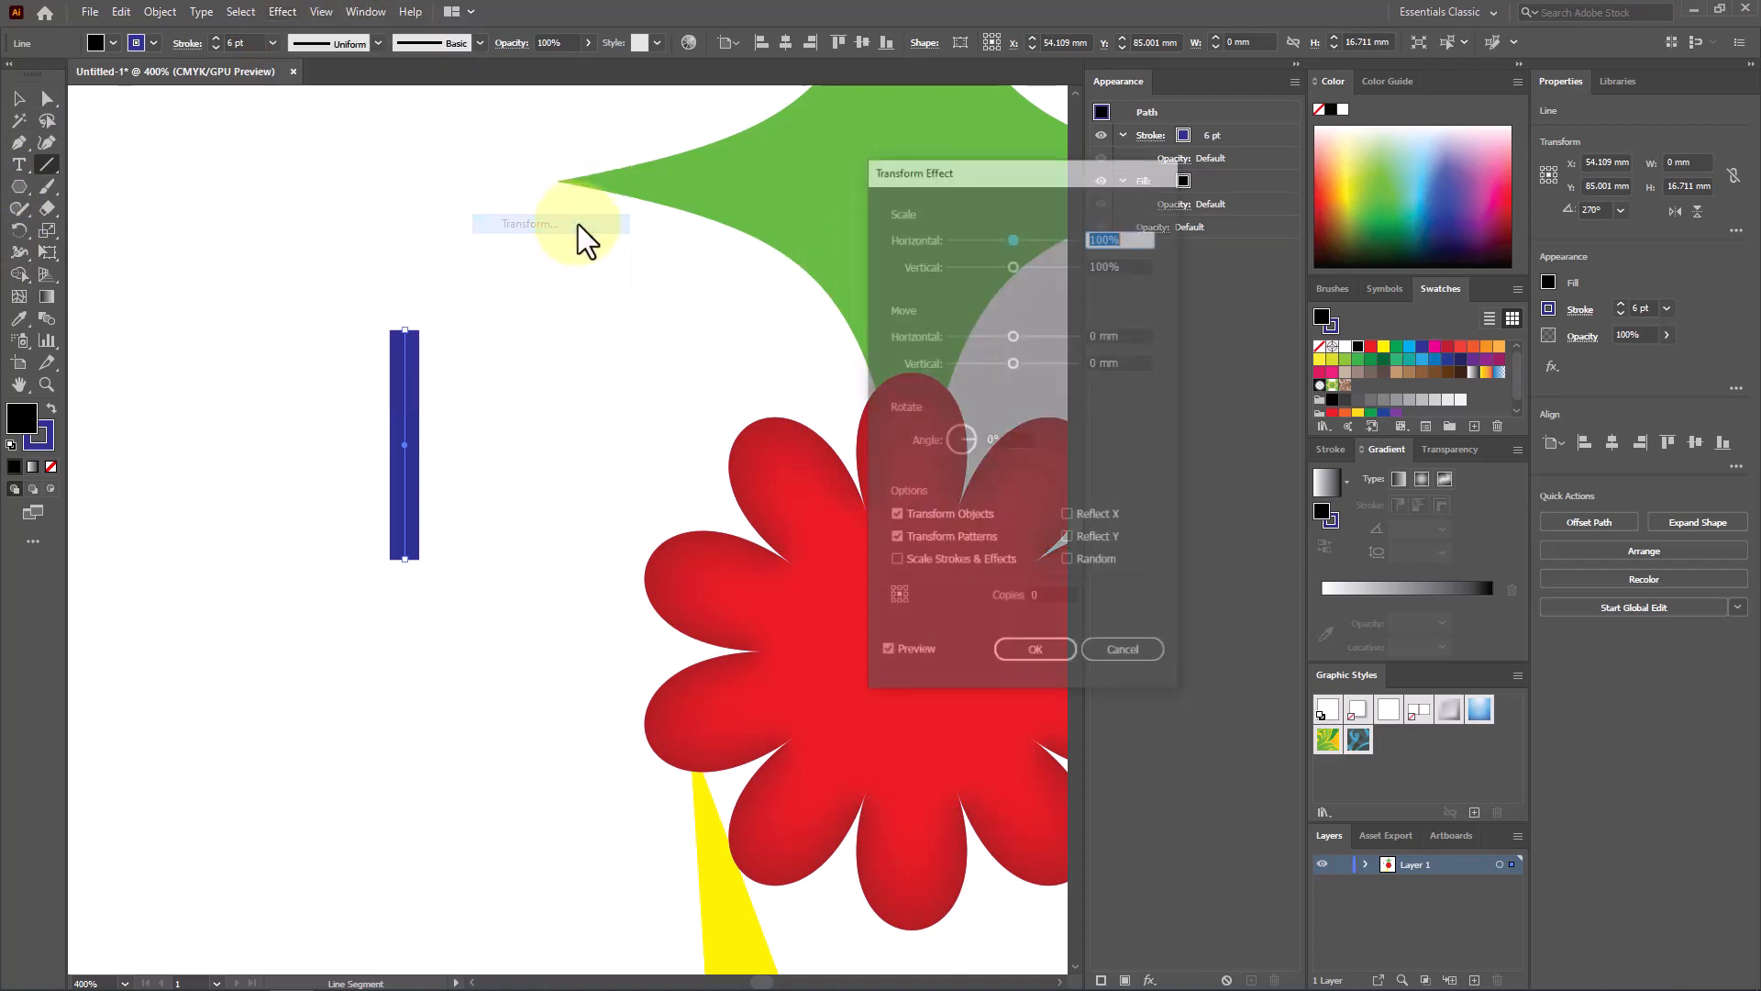
pyautogui.moveTo(1042, 179); pyautogui.dragTo(899, 190)
pyautogui.click(866, 451)
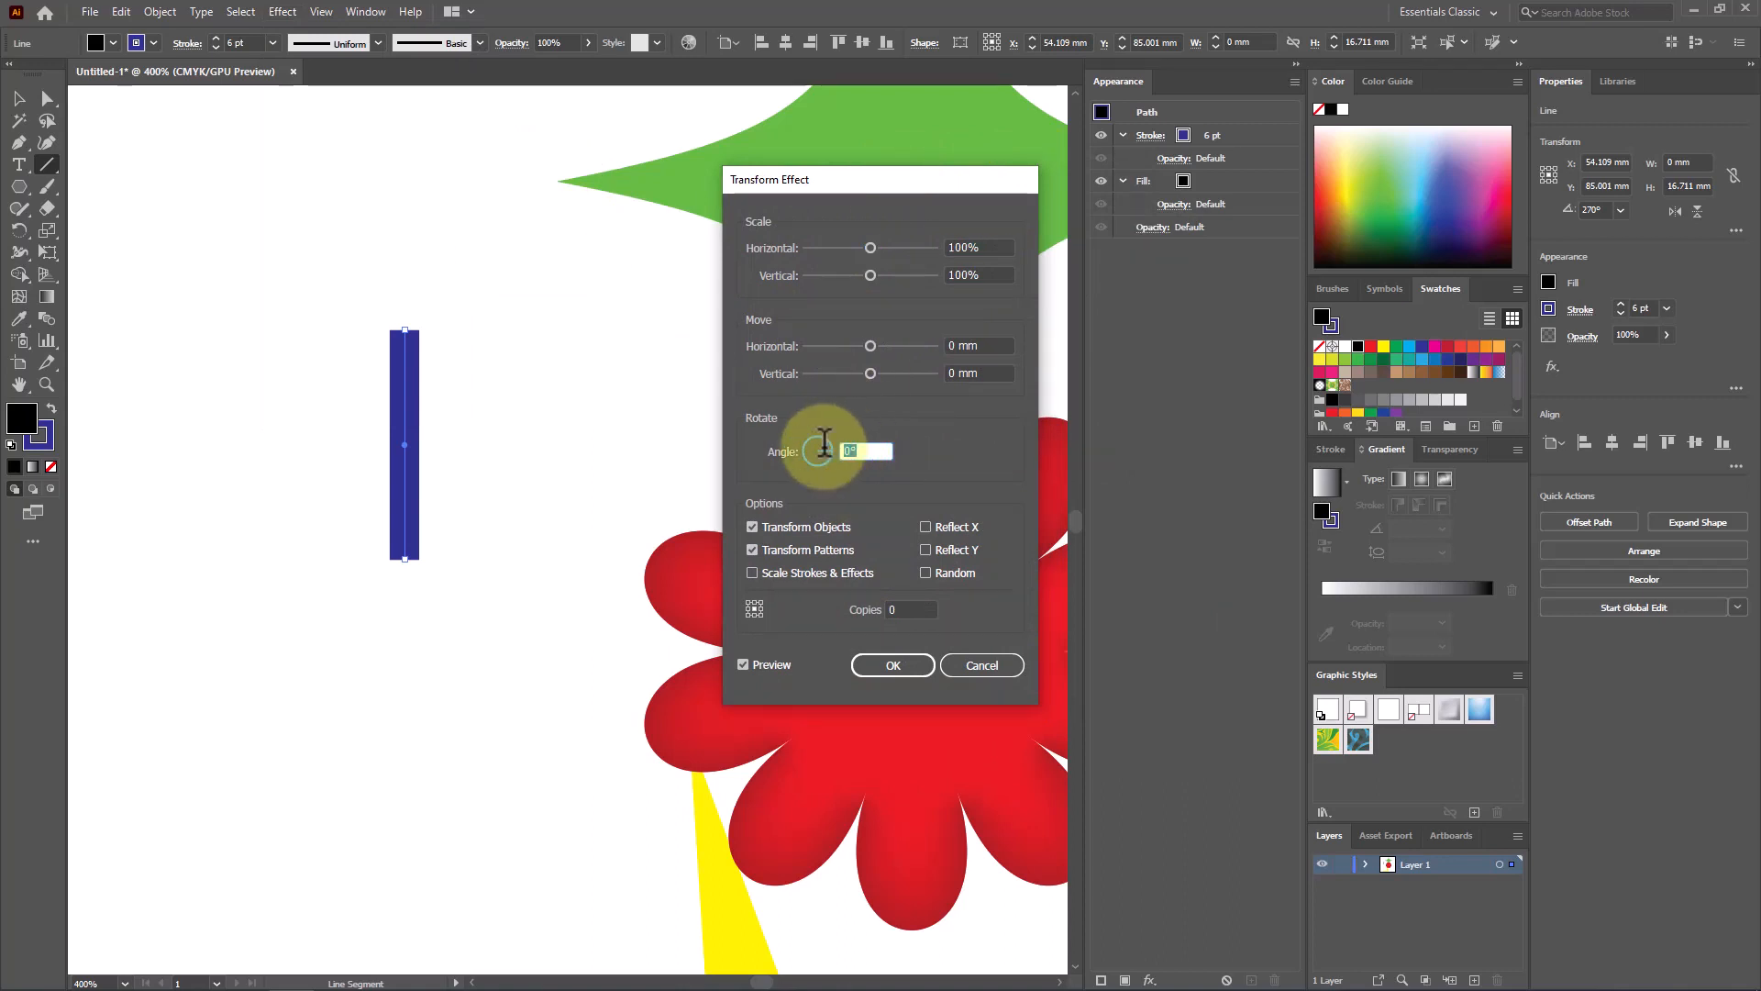
pyautogui.write('45')
pyautogui.click(745, 665)
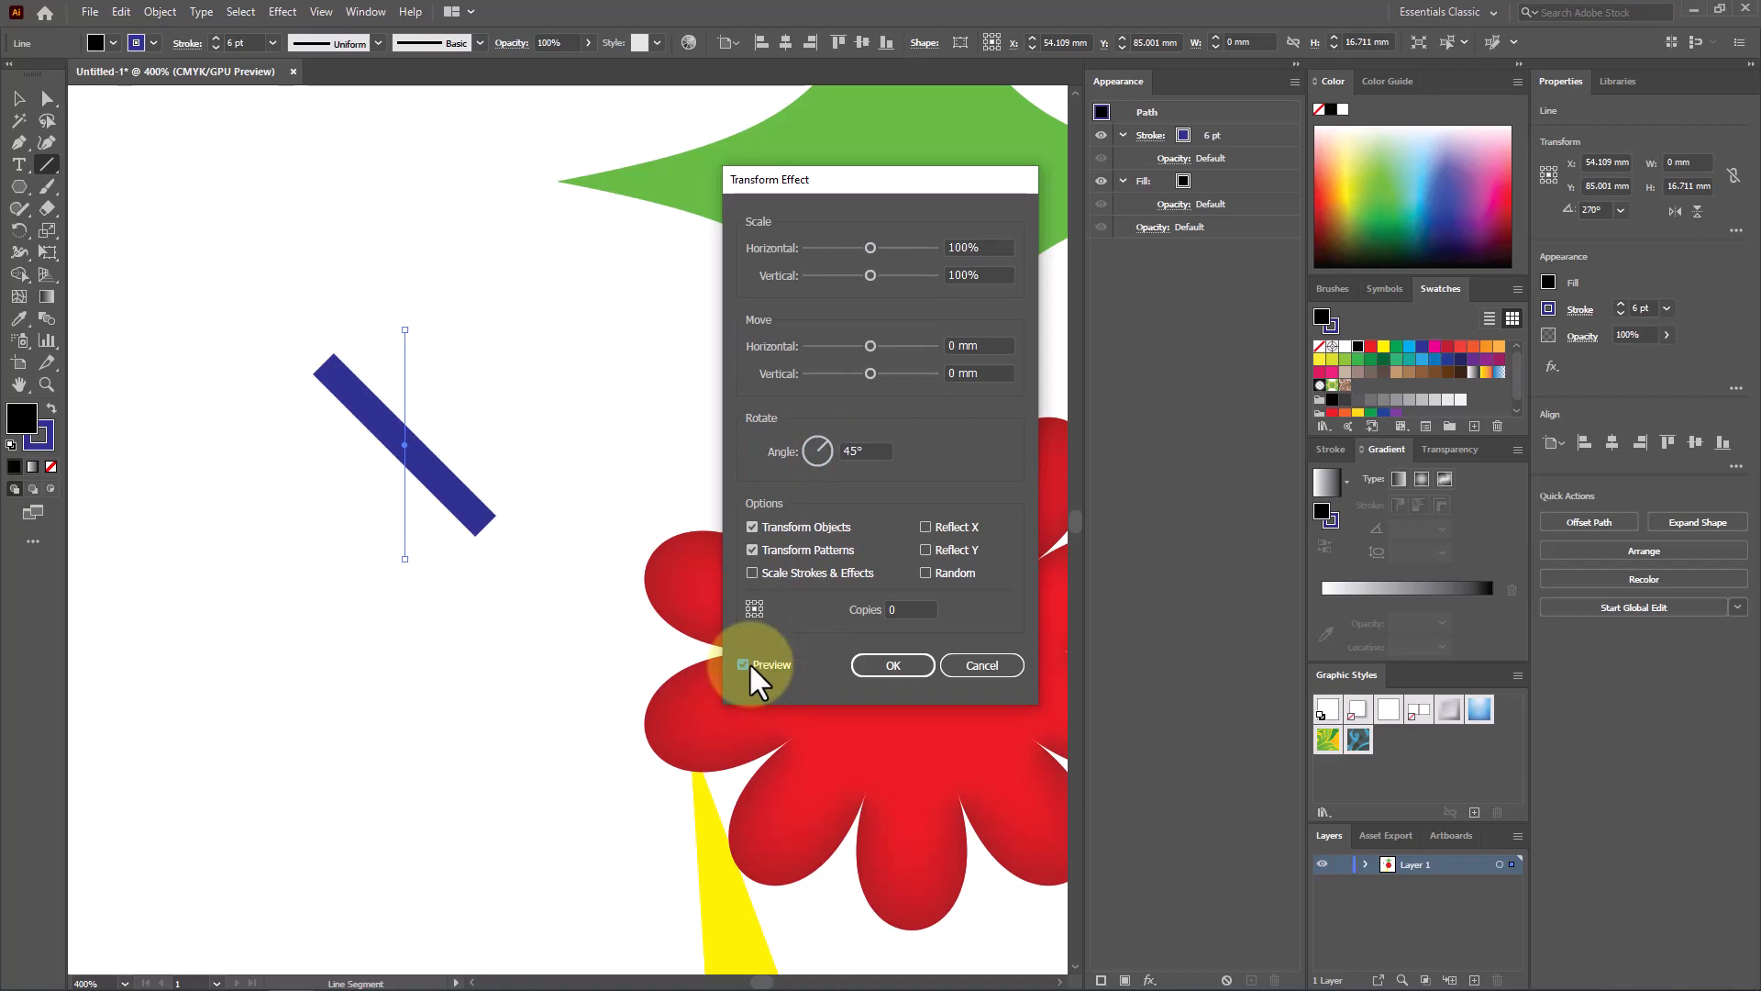
pyautogui.click(908, 610)
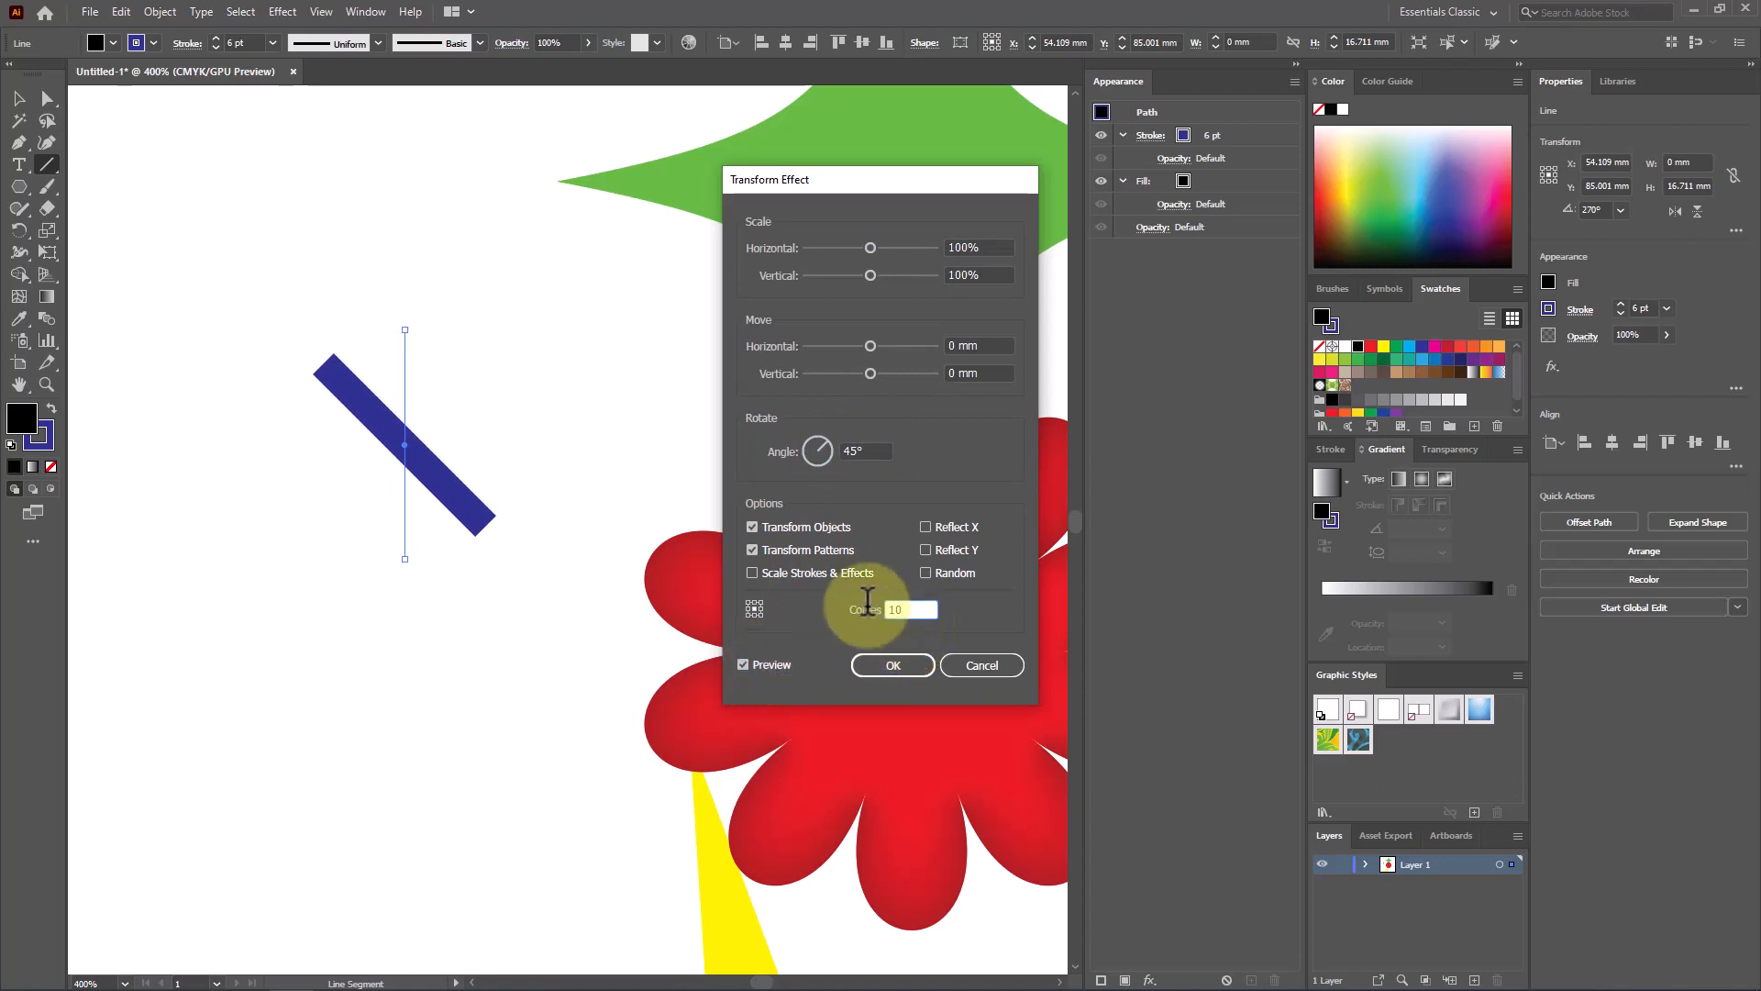
pyautogui.write('10')
pyautogui.click(746, 668)
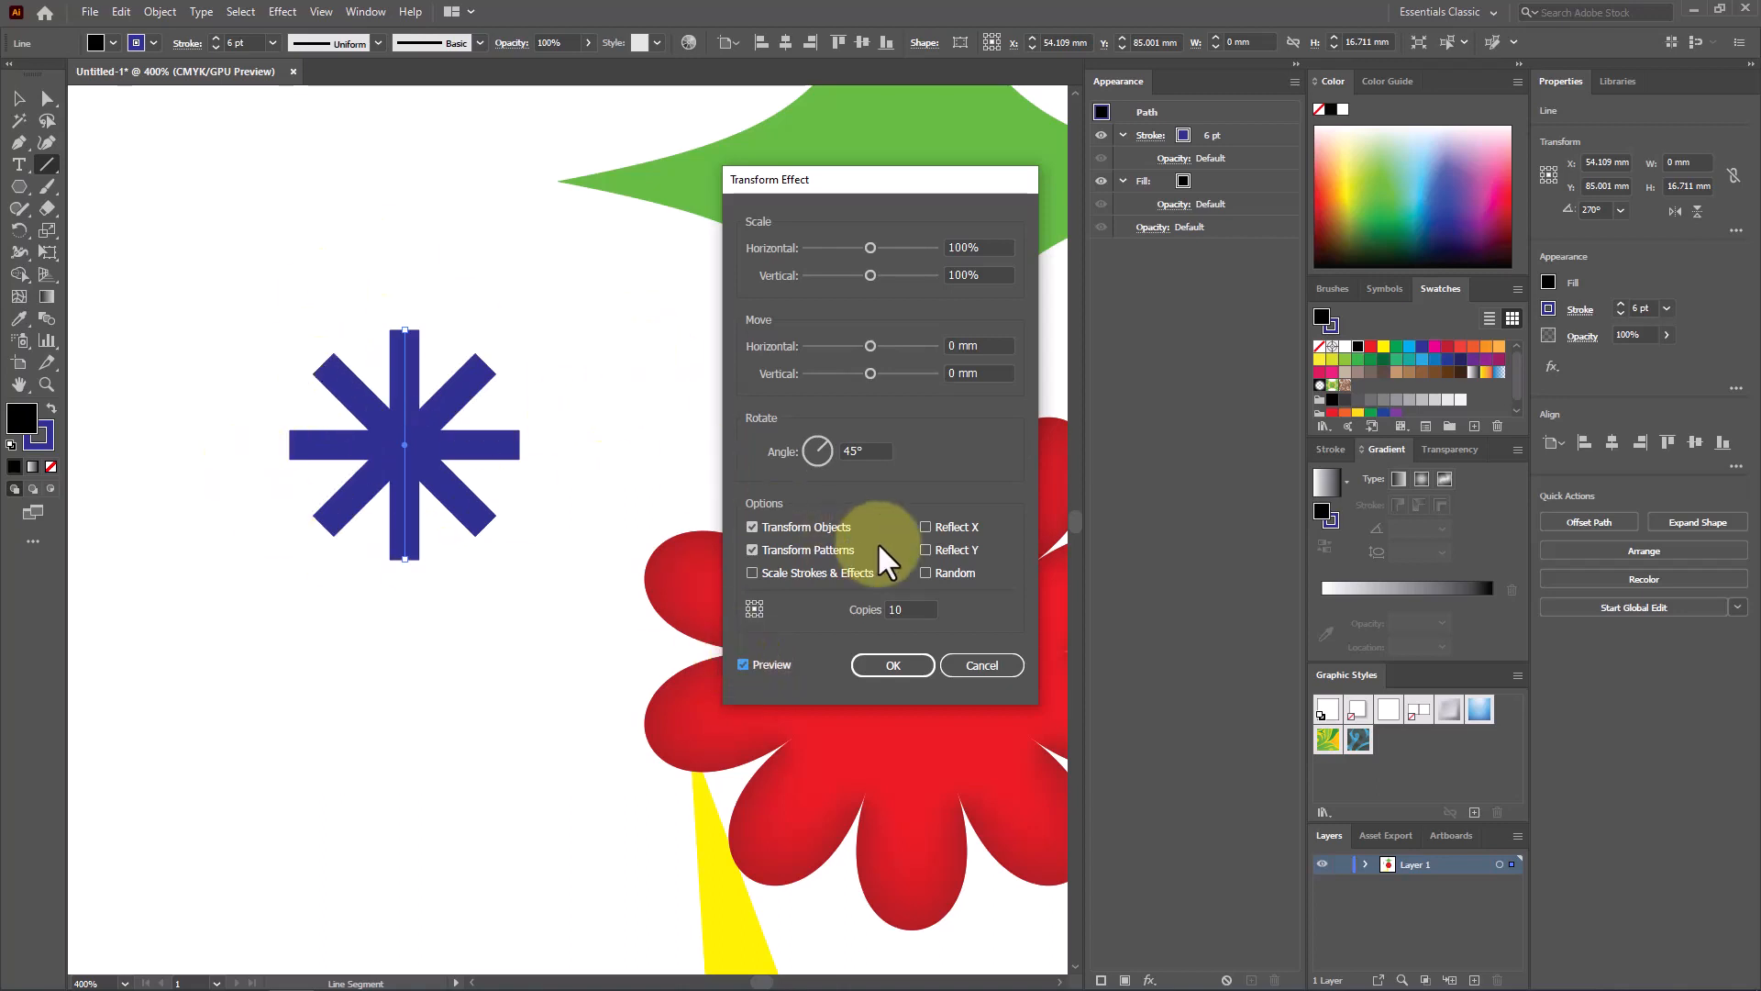
# Try rotating the copies around the bottom-left, top-centre and centre reference points, and discard the Transform effect
pyautogui.click(746, 611)
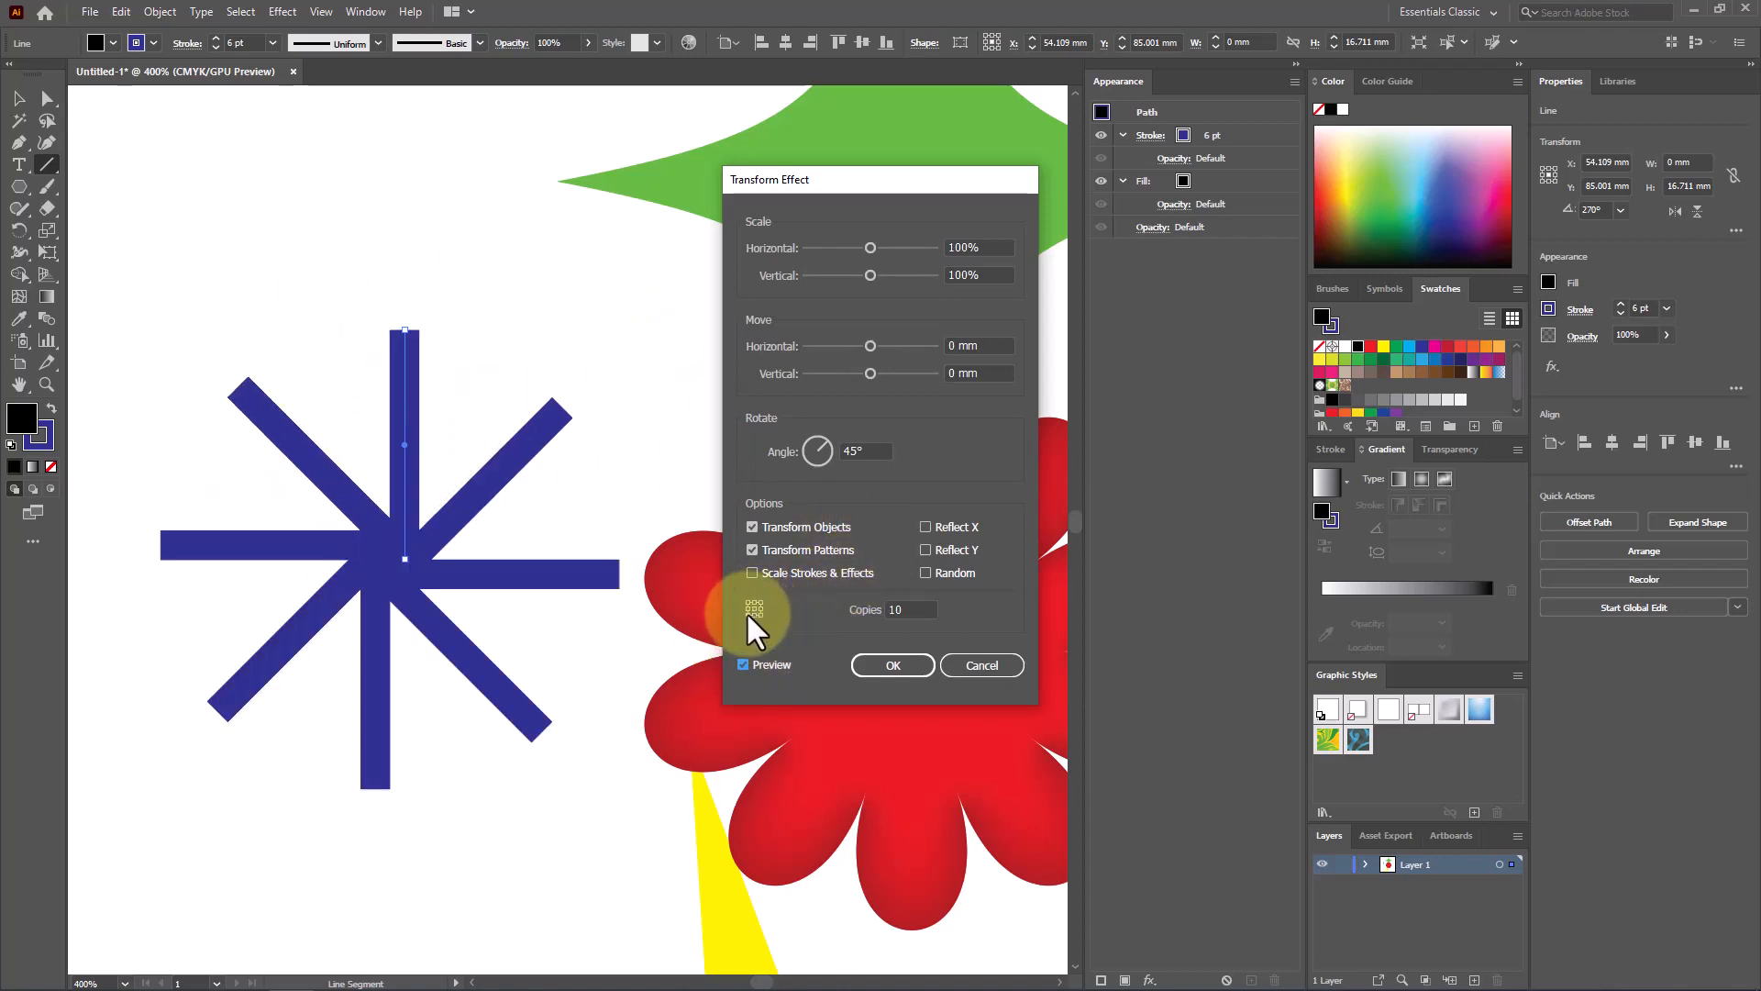
pyautogui.click(757, 607)
pyautogui.click(751, 604)
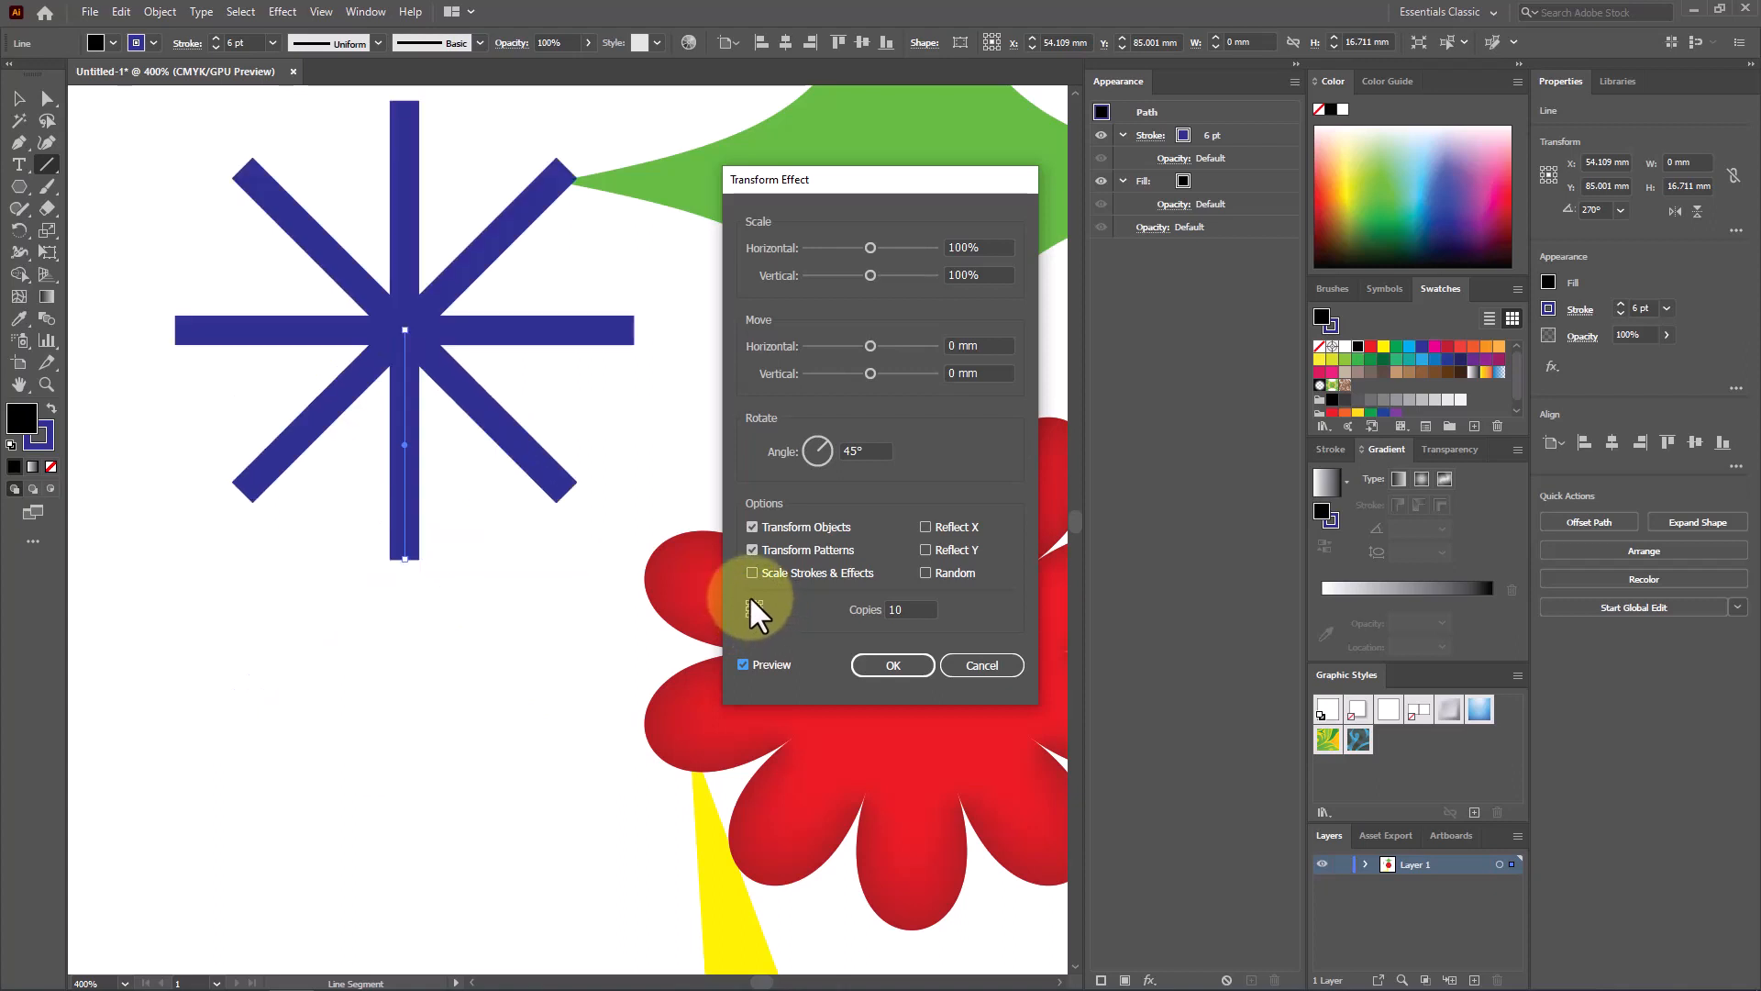
pyautogui.click(753, 607)
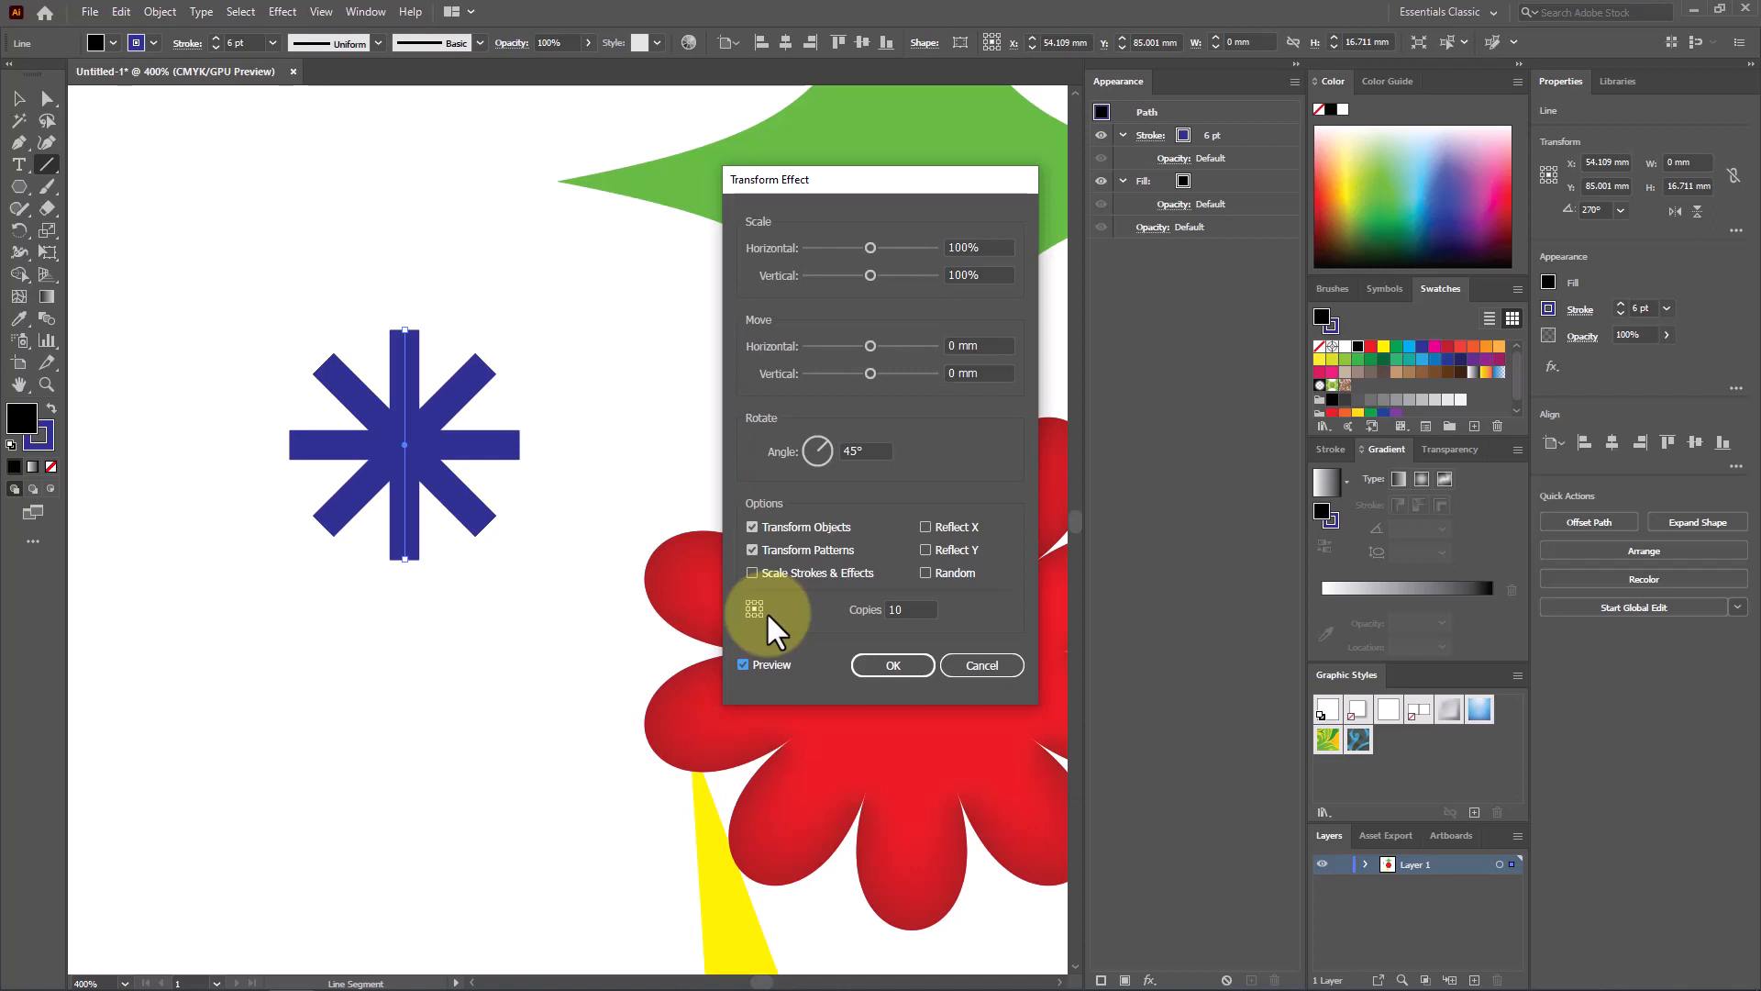
pyautogui.click(980, 664)
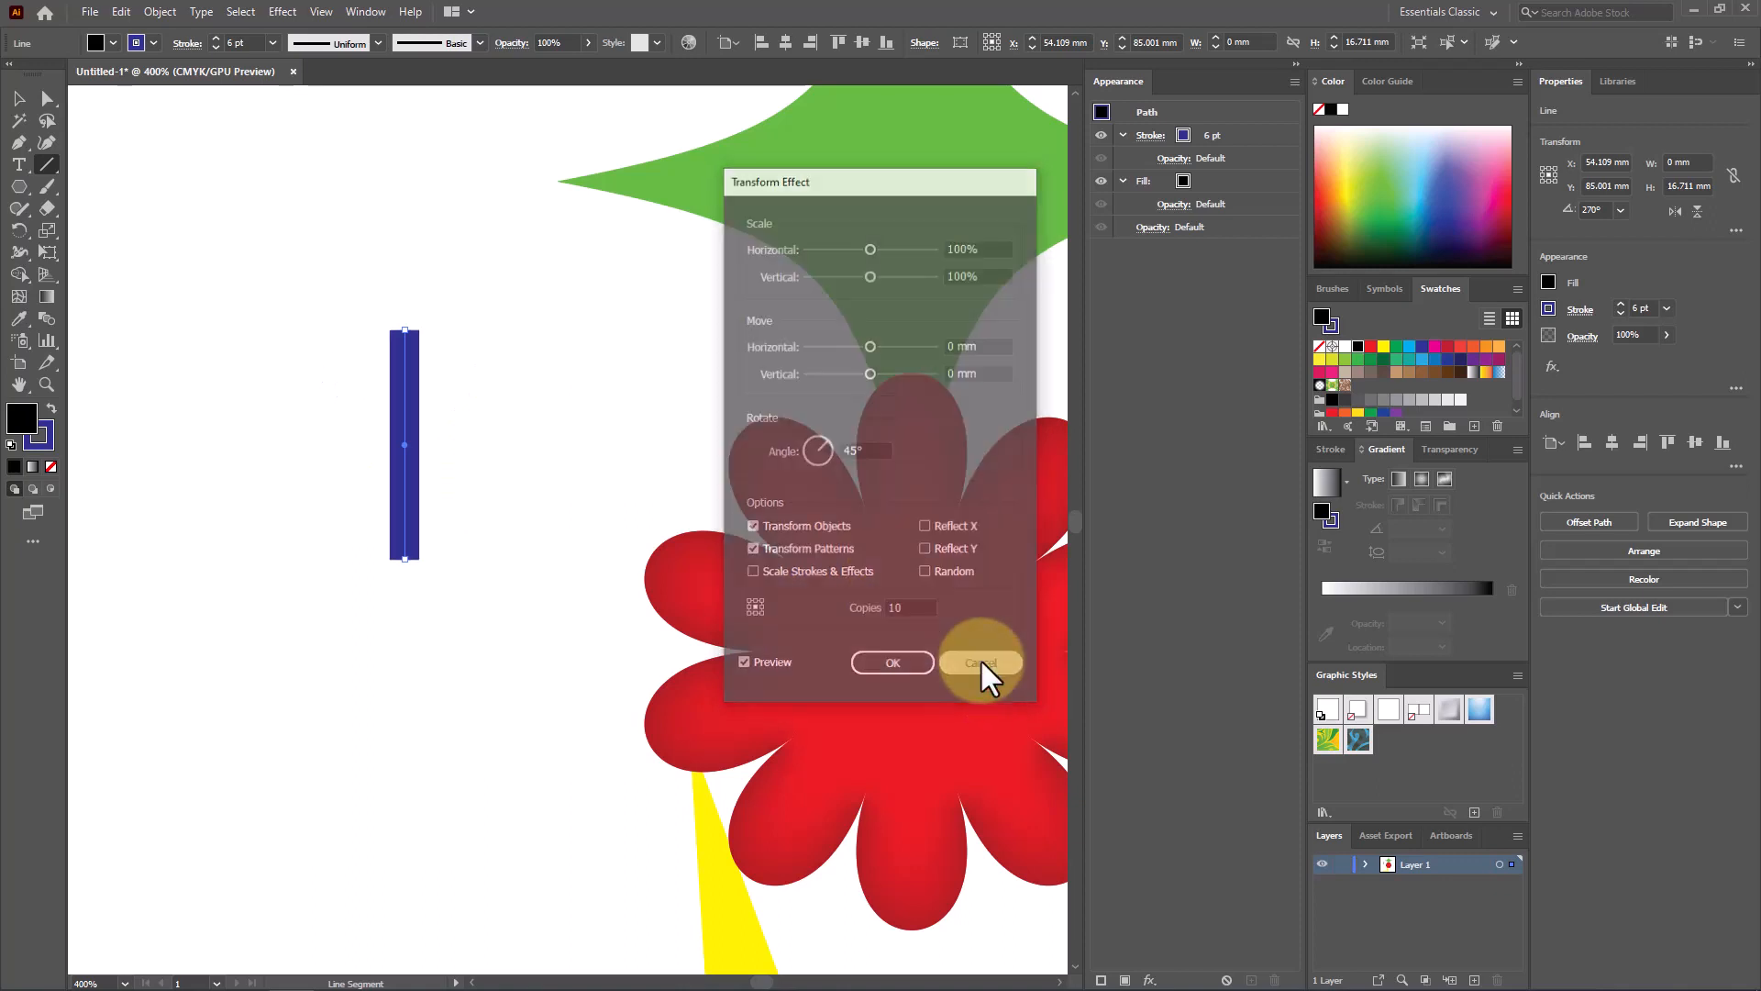
# Draw a rectangle about 22.5 mm wide and 18.3 mm high below the blue line, left of the flower
pyautogui.scroll(-4, 570, 422)
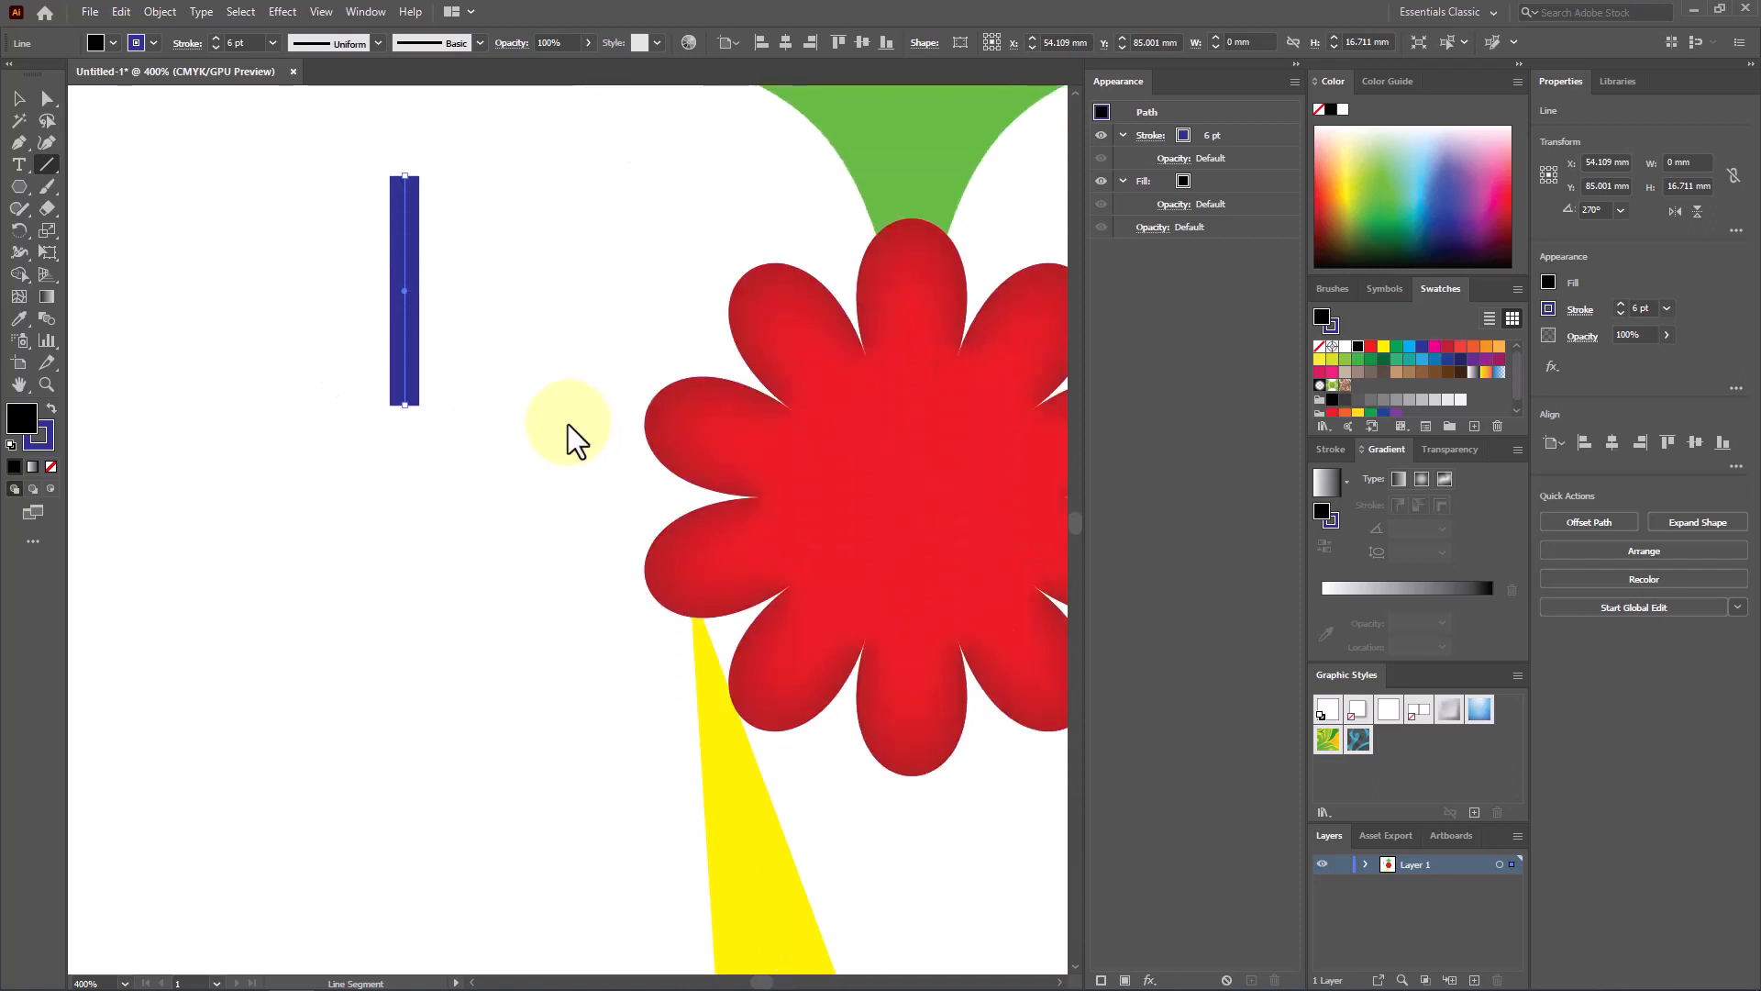
pyautogui.click(20, 188)
pyautogui.moveTo(19, 187); pyautogui.dragTo(79, 182)
pyautogui.moveTo(249, 372)
pyautogui.mouseDown()
pyautogui.moveTo(362, 444)
pyautogui.moveTo(558, 624)
pyautogui.mouseUp()
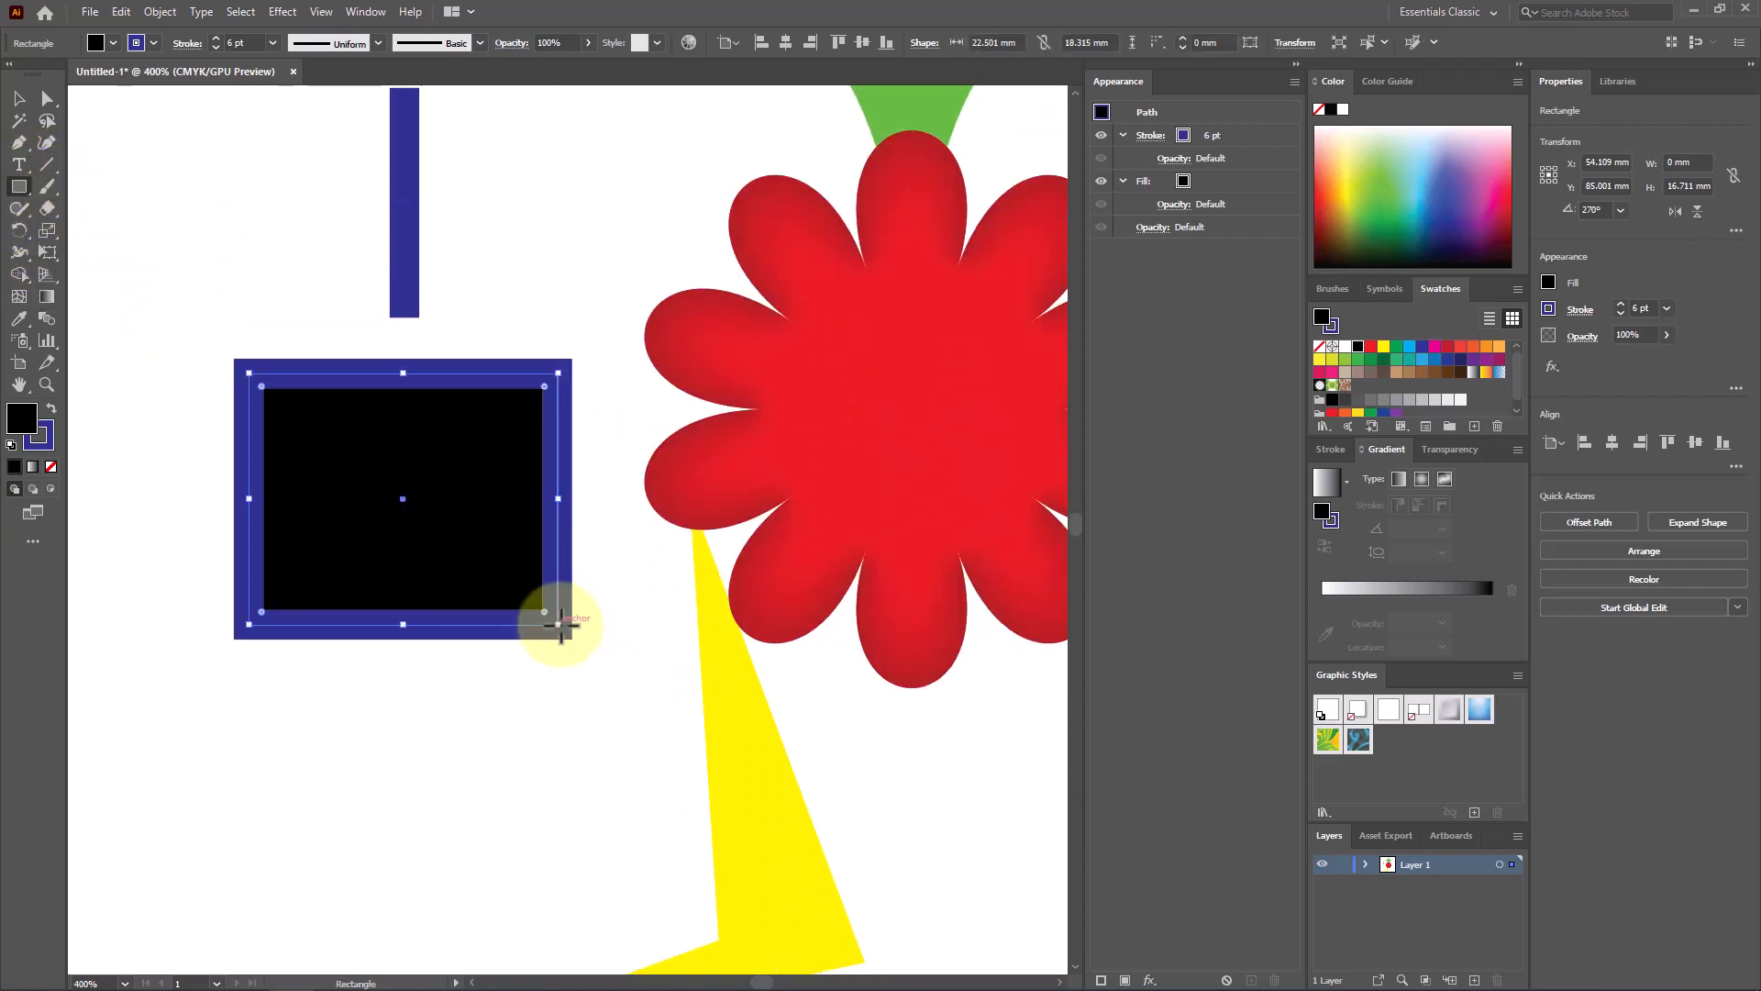
# Preview a Tweak effect on the rectangle with 44% horizontal and 43% vertical amounts, and discard it
pyautogui.click(280, 12)
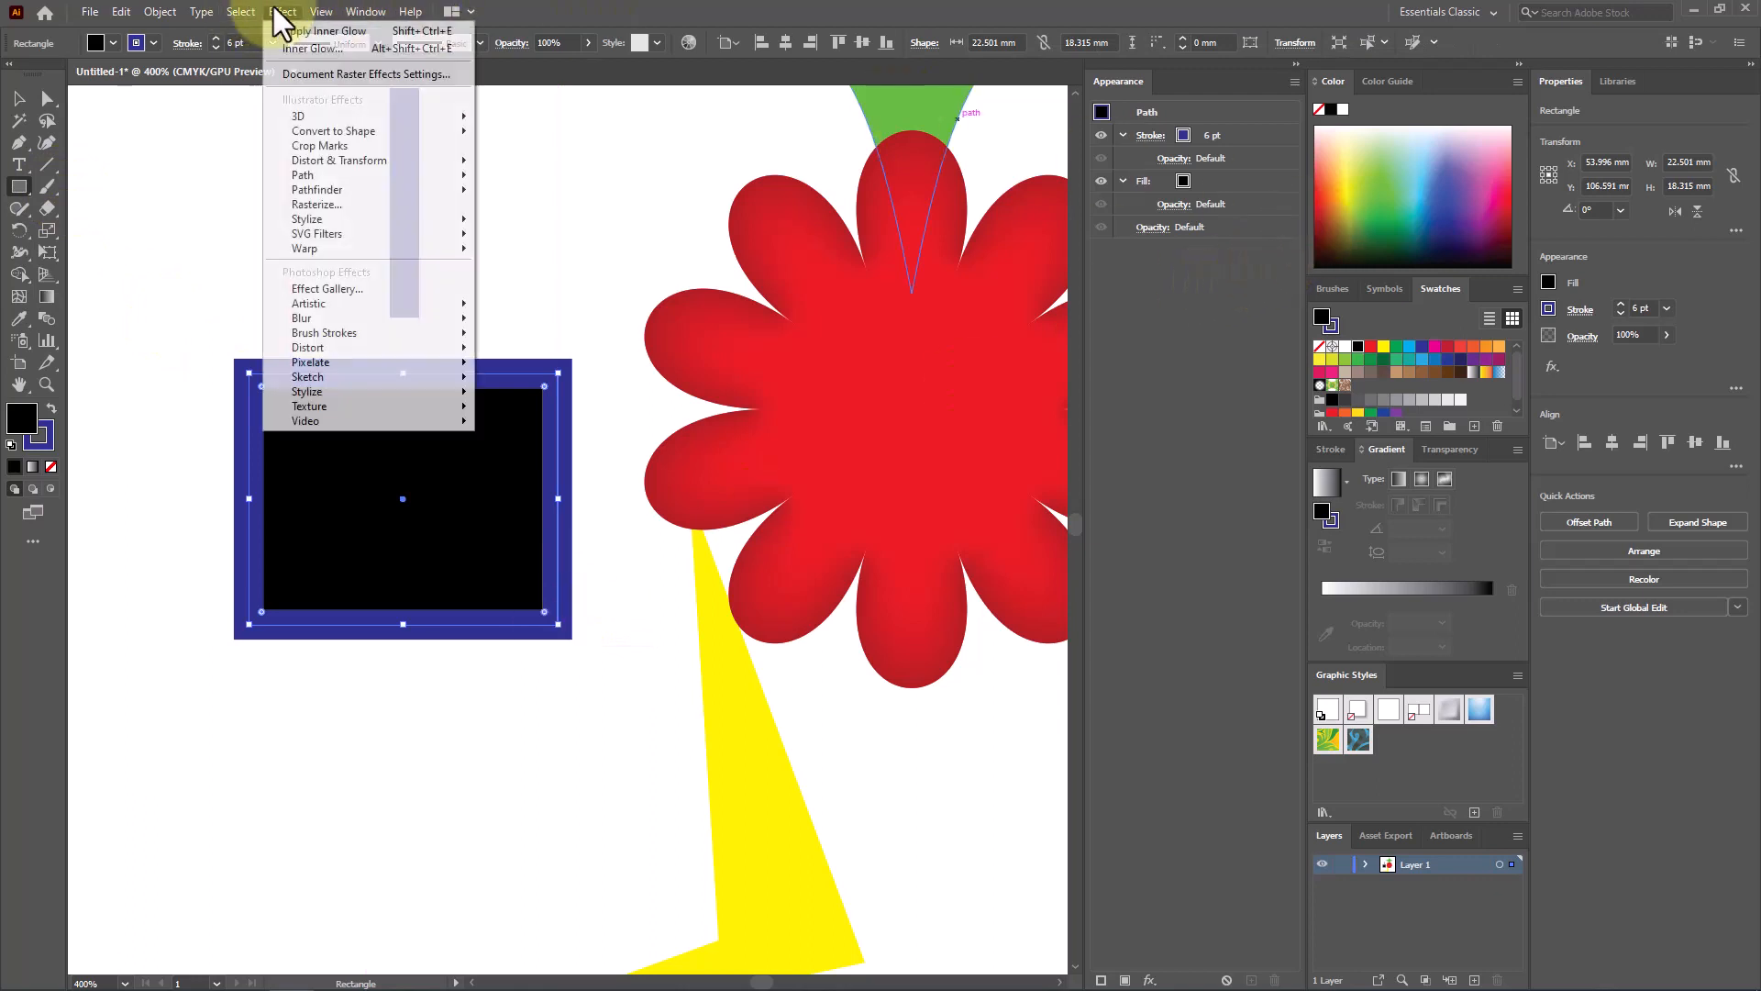
pyautogui.moveTo(444, 177)
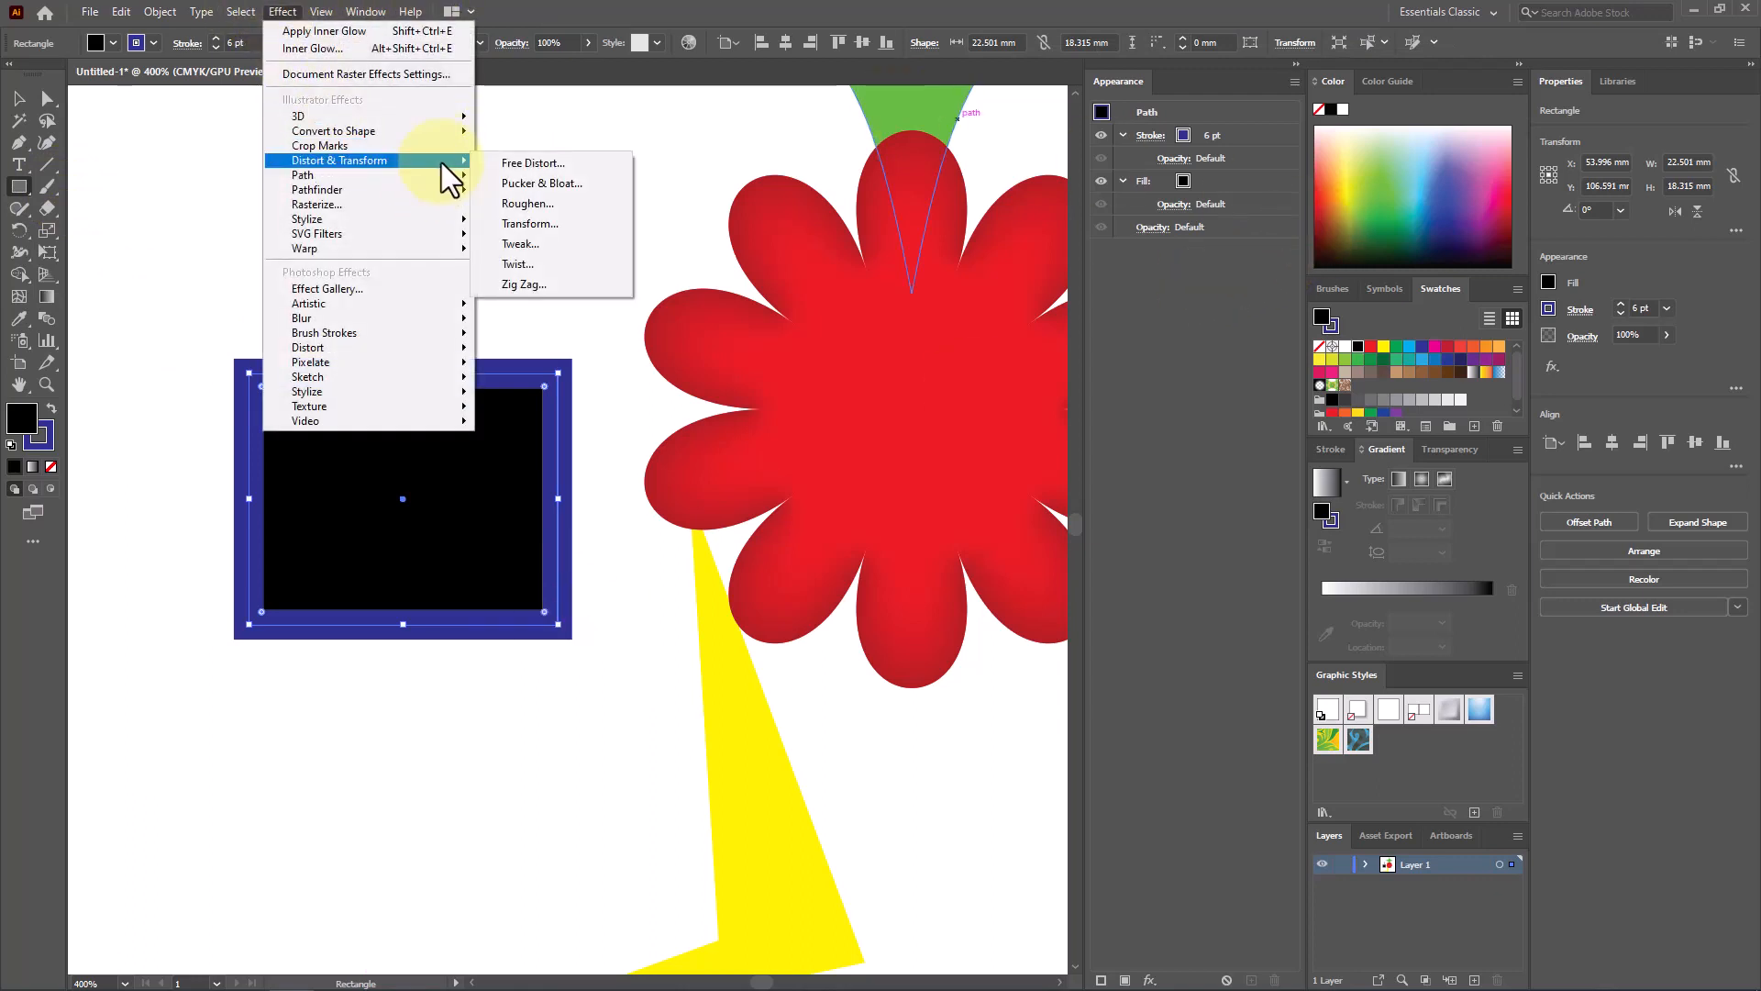
pyautogui.click(609, 246)
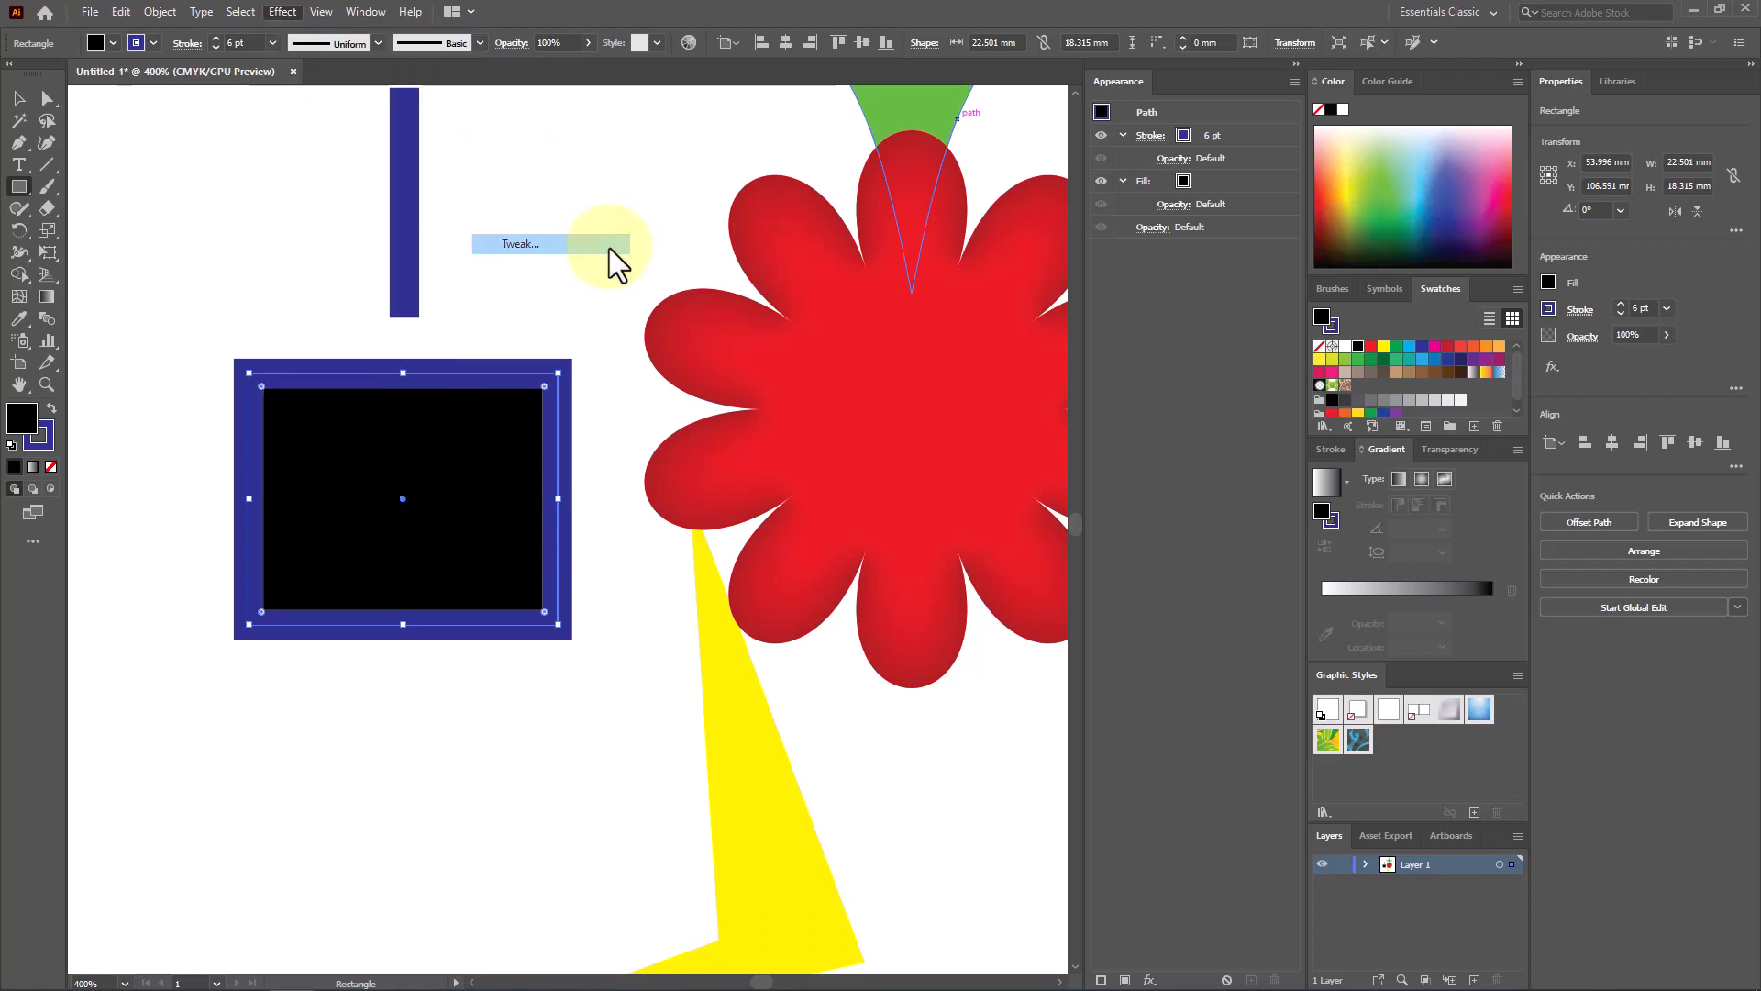
pyautogui.moveTo(1010, 235); pyautogui.dragTo(944, 247)
pyautogui.moveTo(963, 311); pyautogui.dragTo(1004, 338)
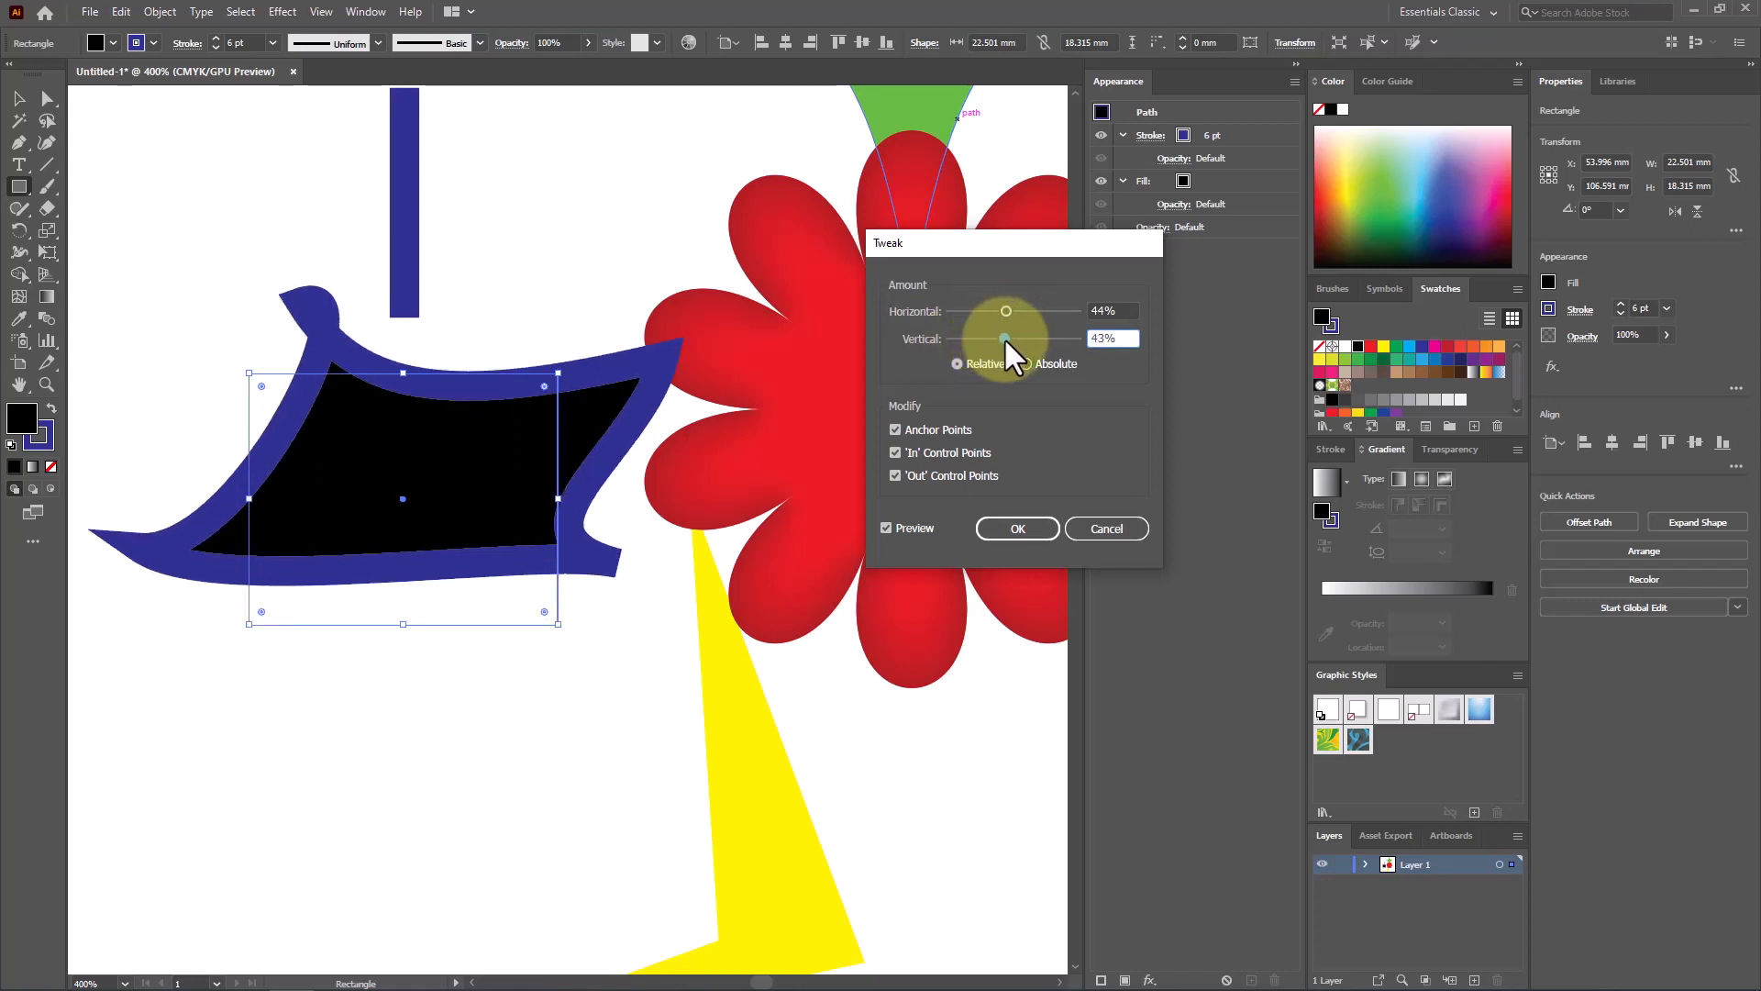
pyautogui.click(1106, 530)
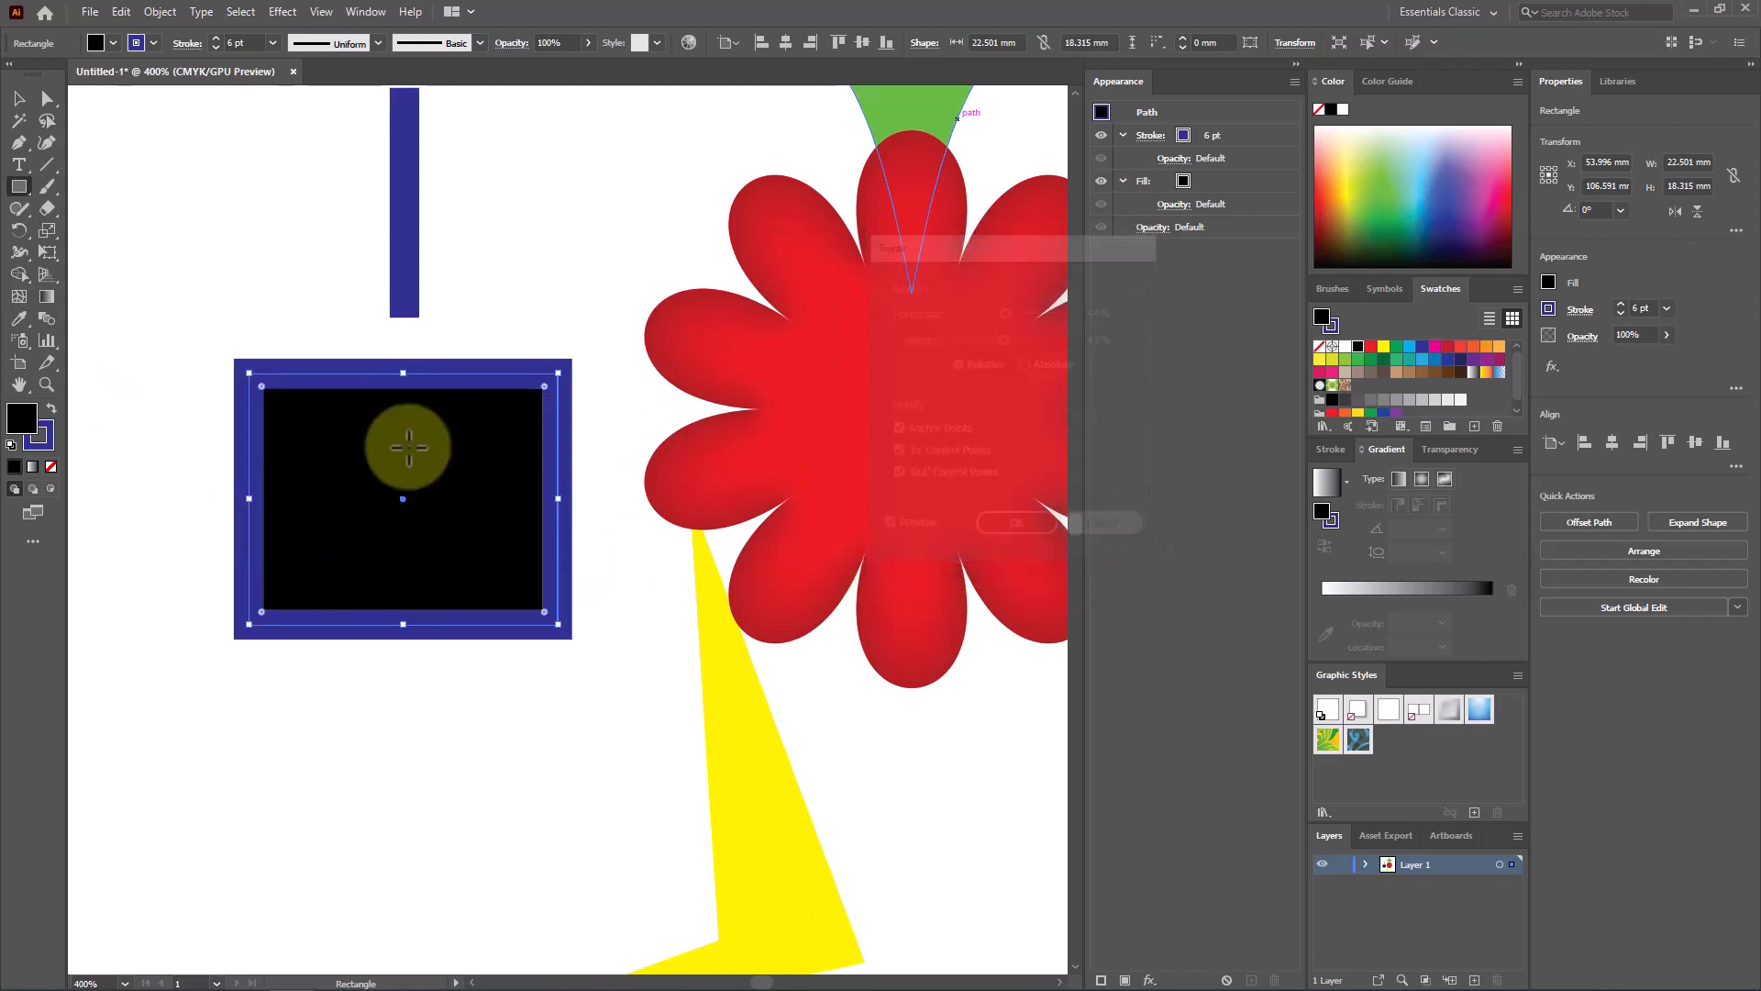
# Draw a tall rectangle about 7.5 mm wide and 27.2 mm high below the first rectangle
pyautogui.scroll(-6, 409, 447)
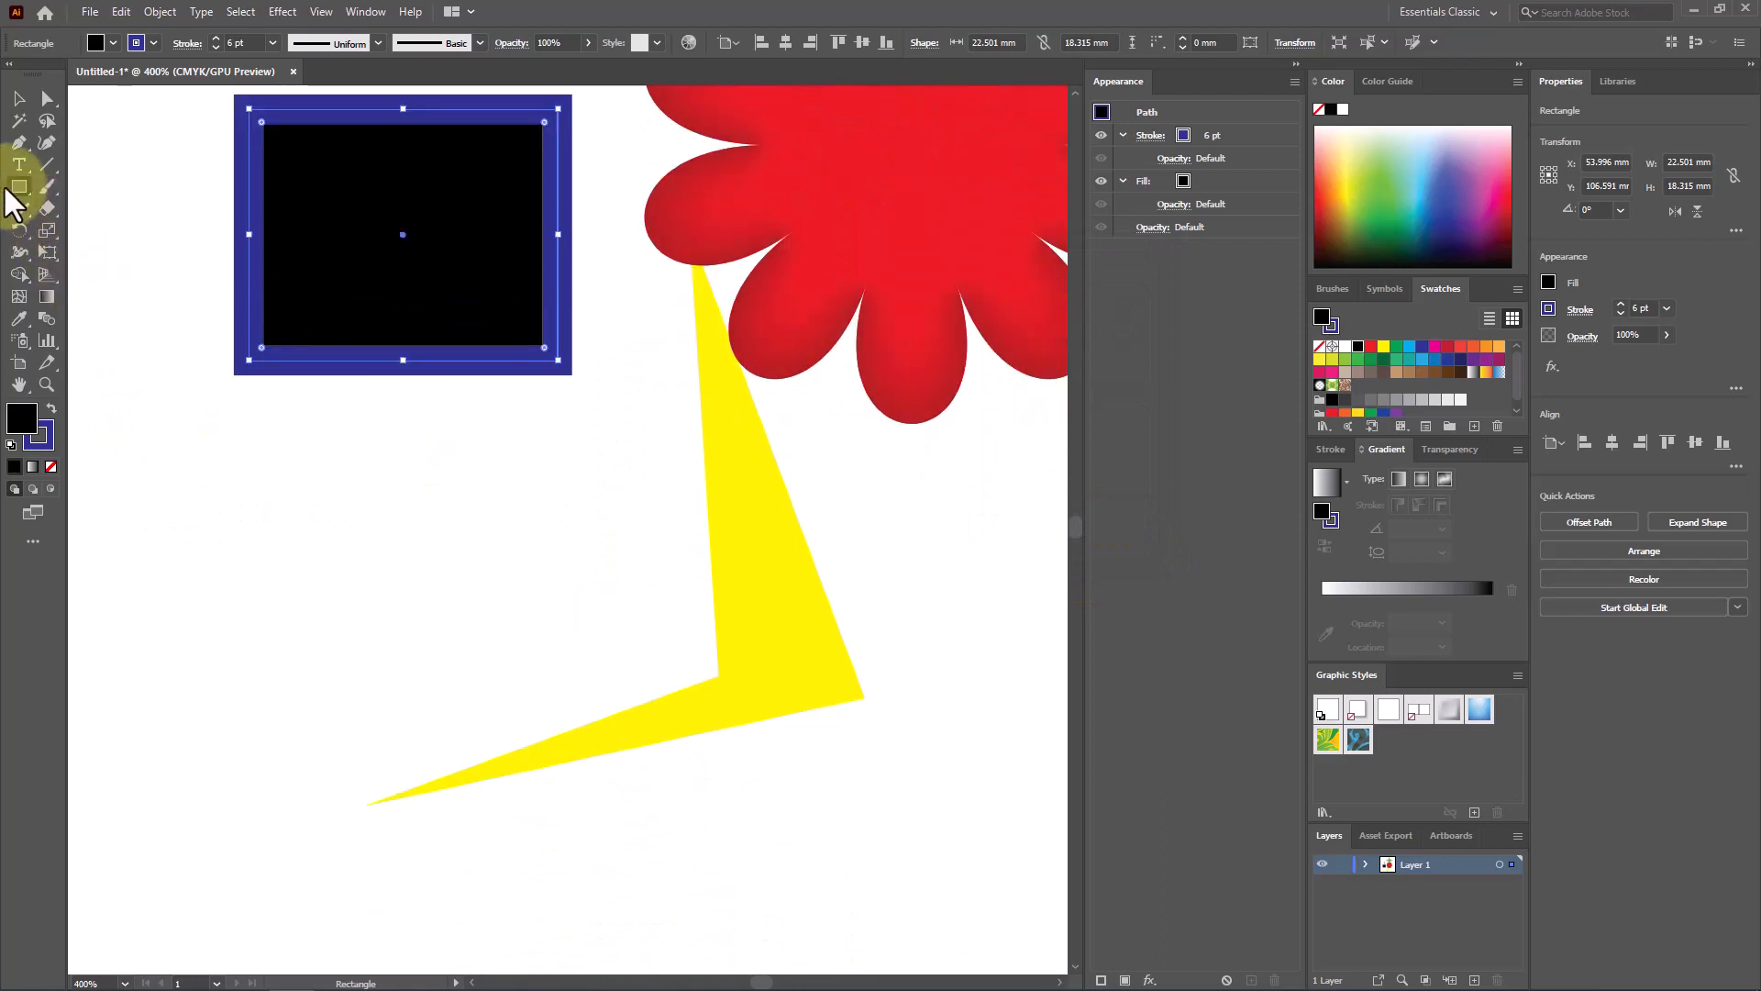
pyautogui.click(11, 186)
pyautogui.moveTo(340, 436); pyautogui.dragTo(444, 809)
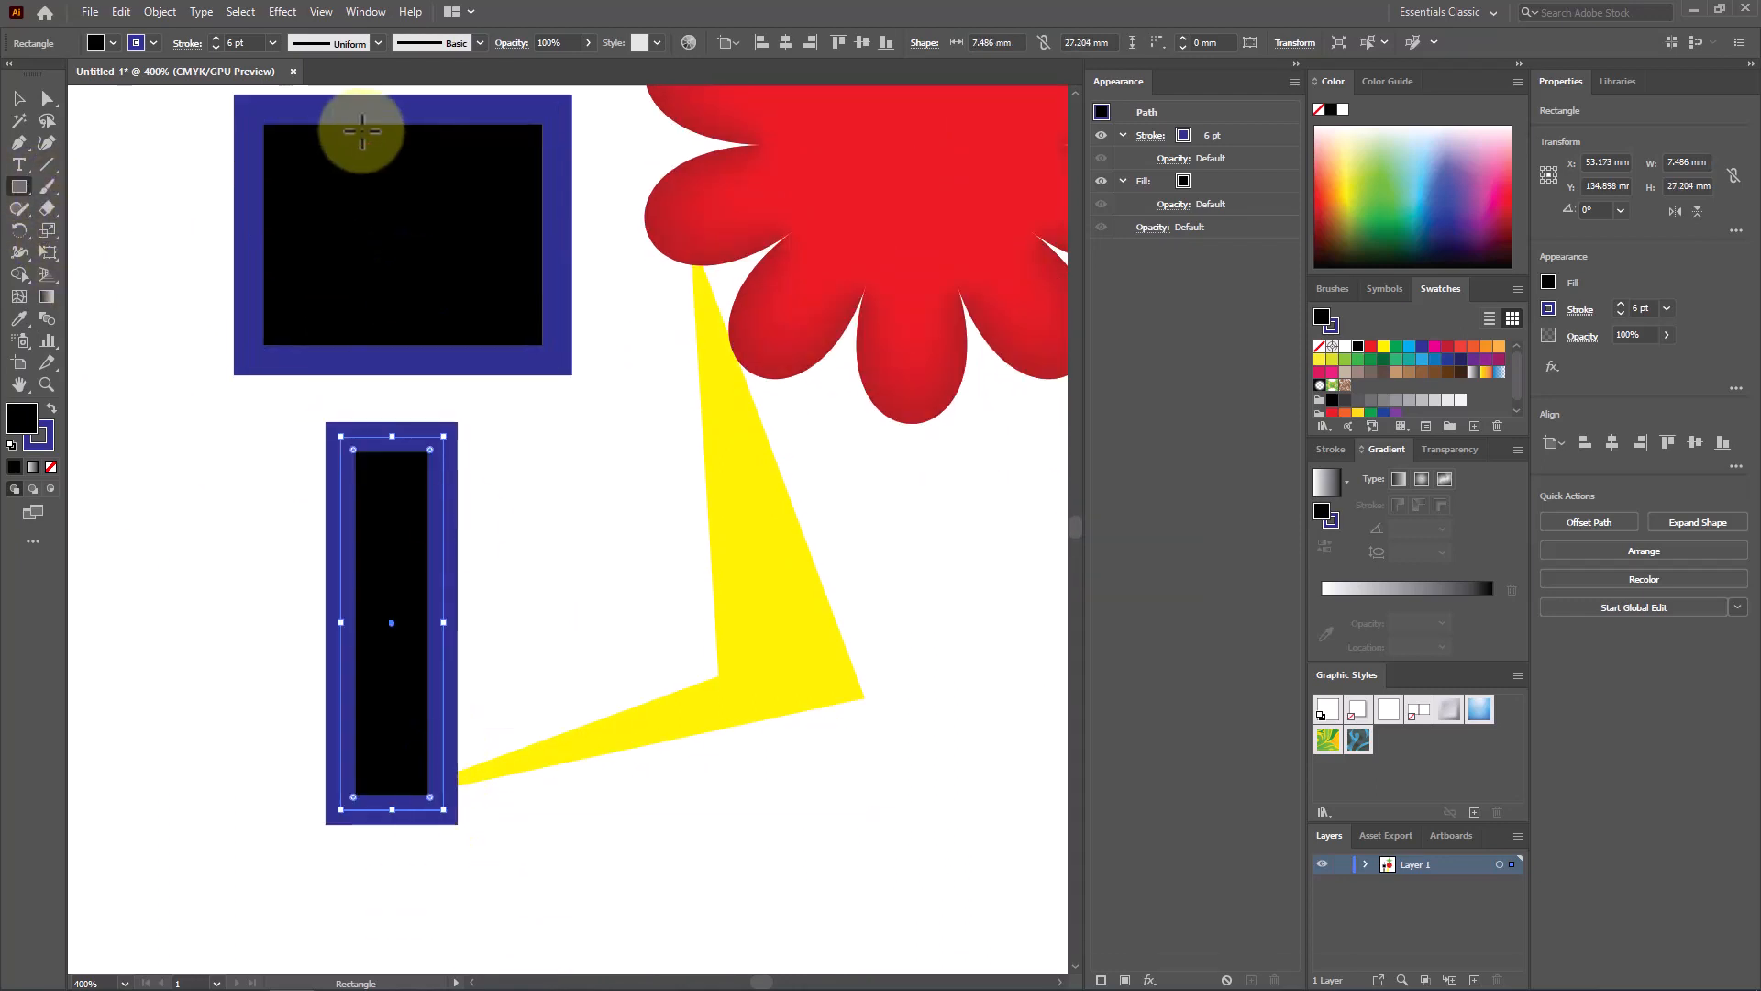
# Preview a Twist effect on the tall rectangle, raising the angle to 51°, and discard it
pyautogui.click(283, 11)
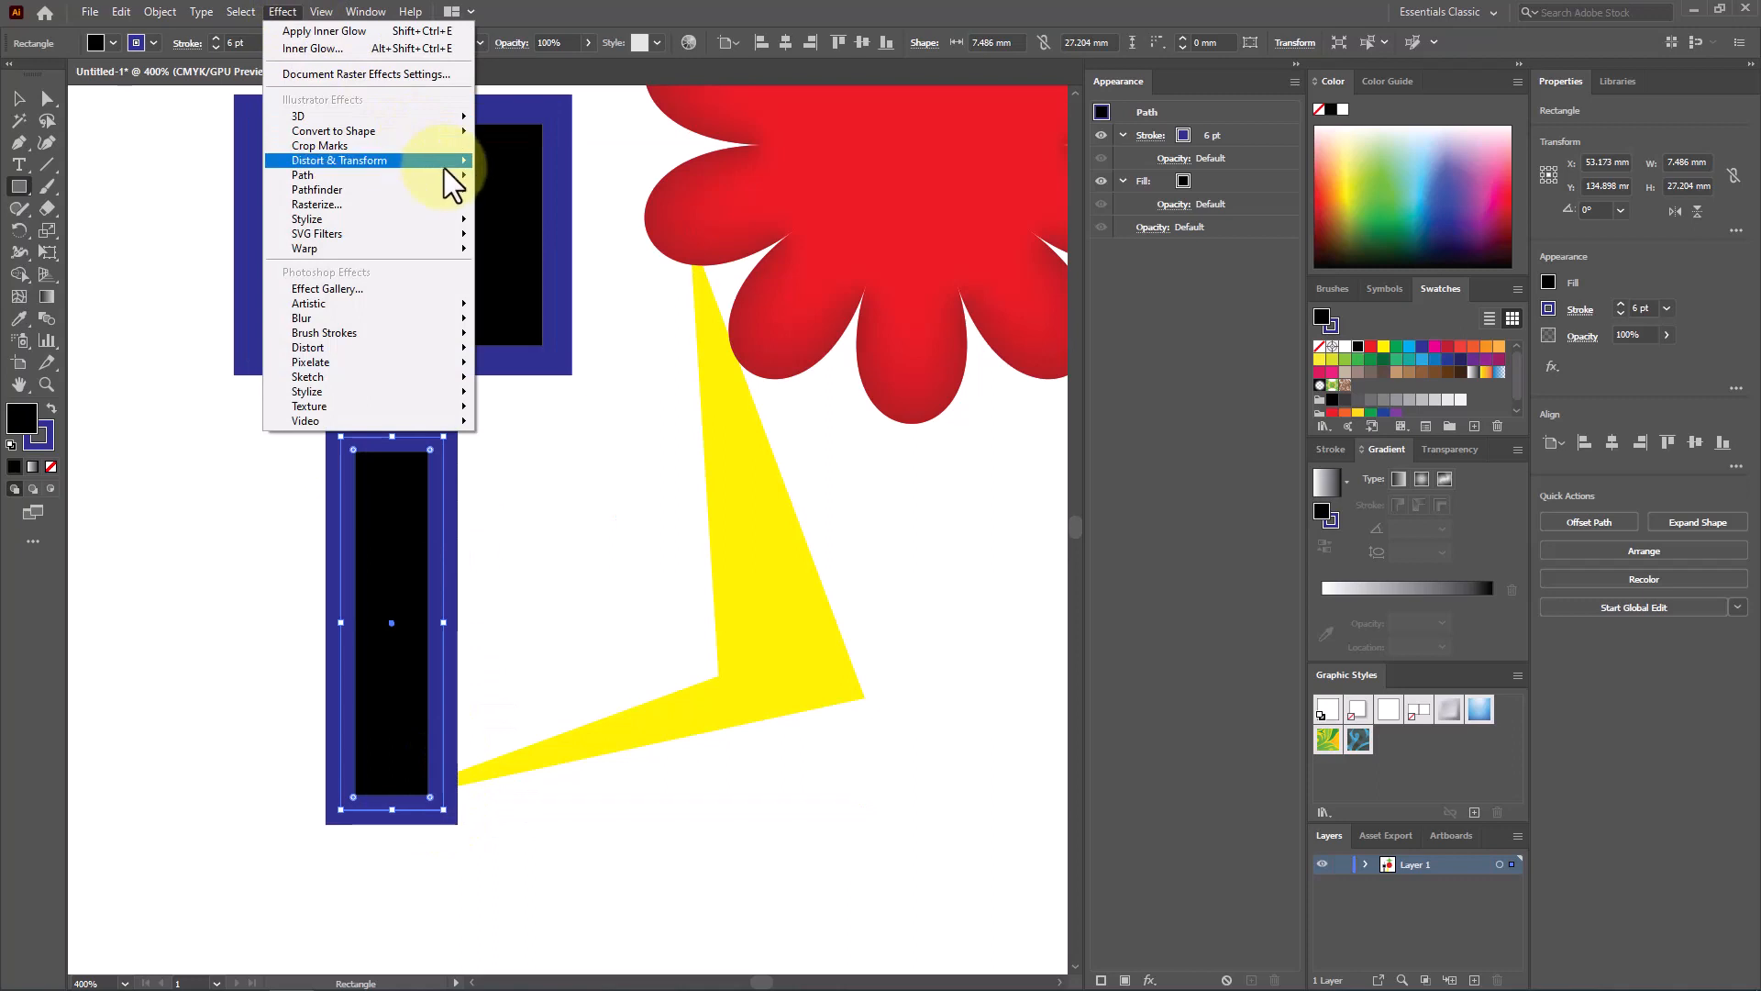
pyautogui.moveTo(444, 168)
pyautogui.click(604, 246)
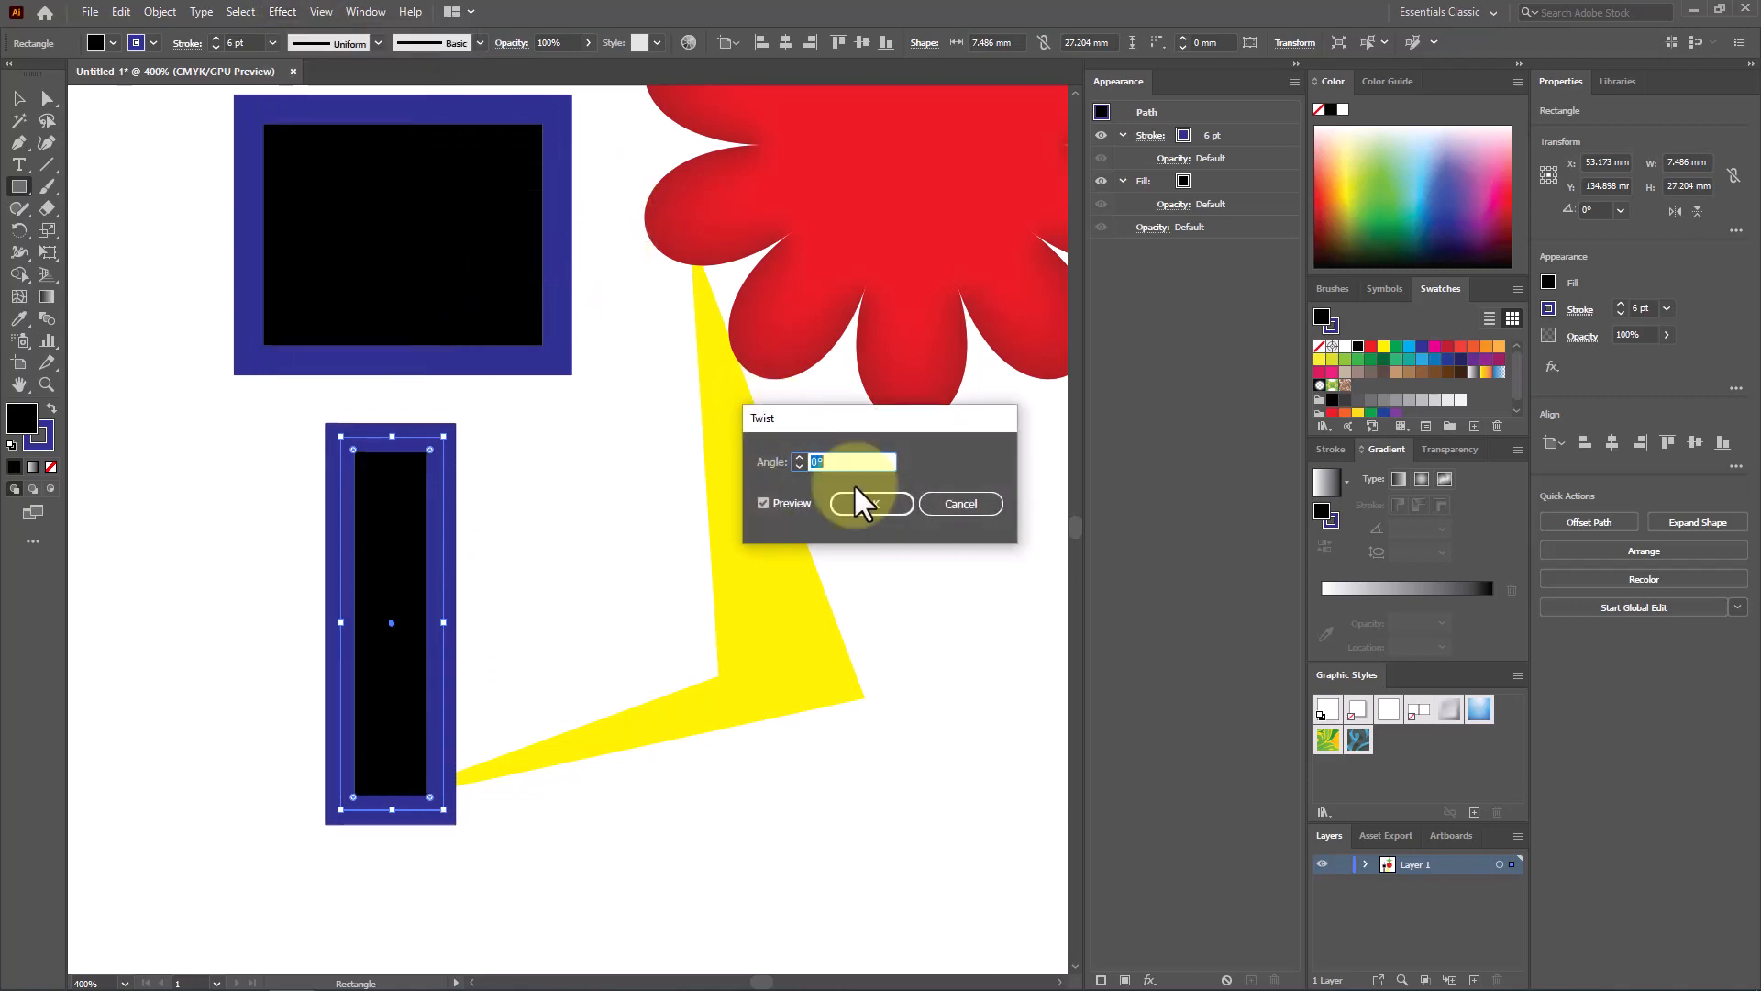
pyautogui.click(800, 456)
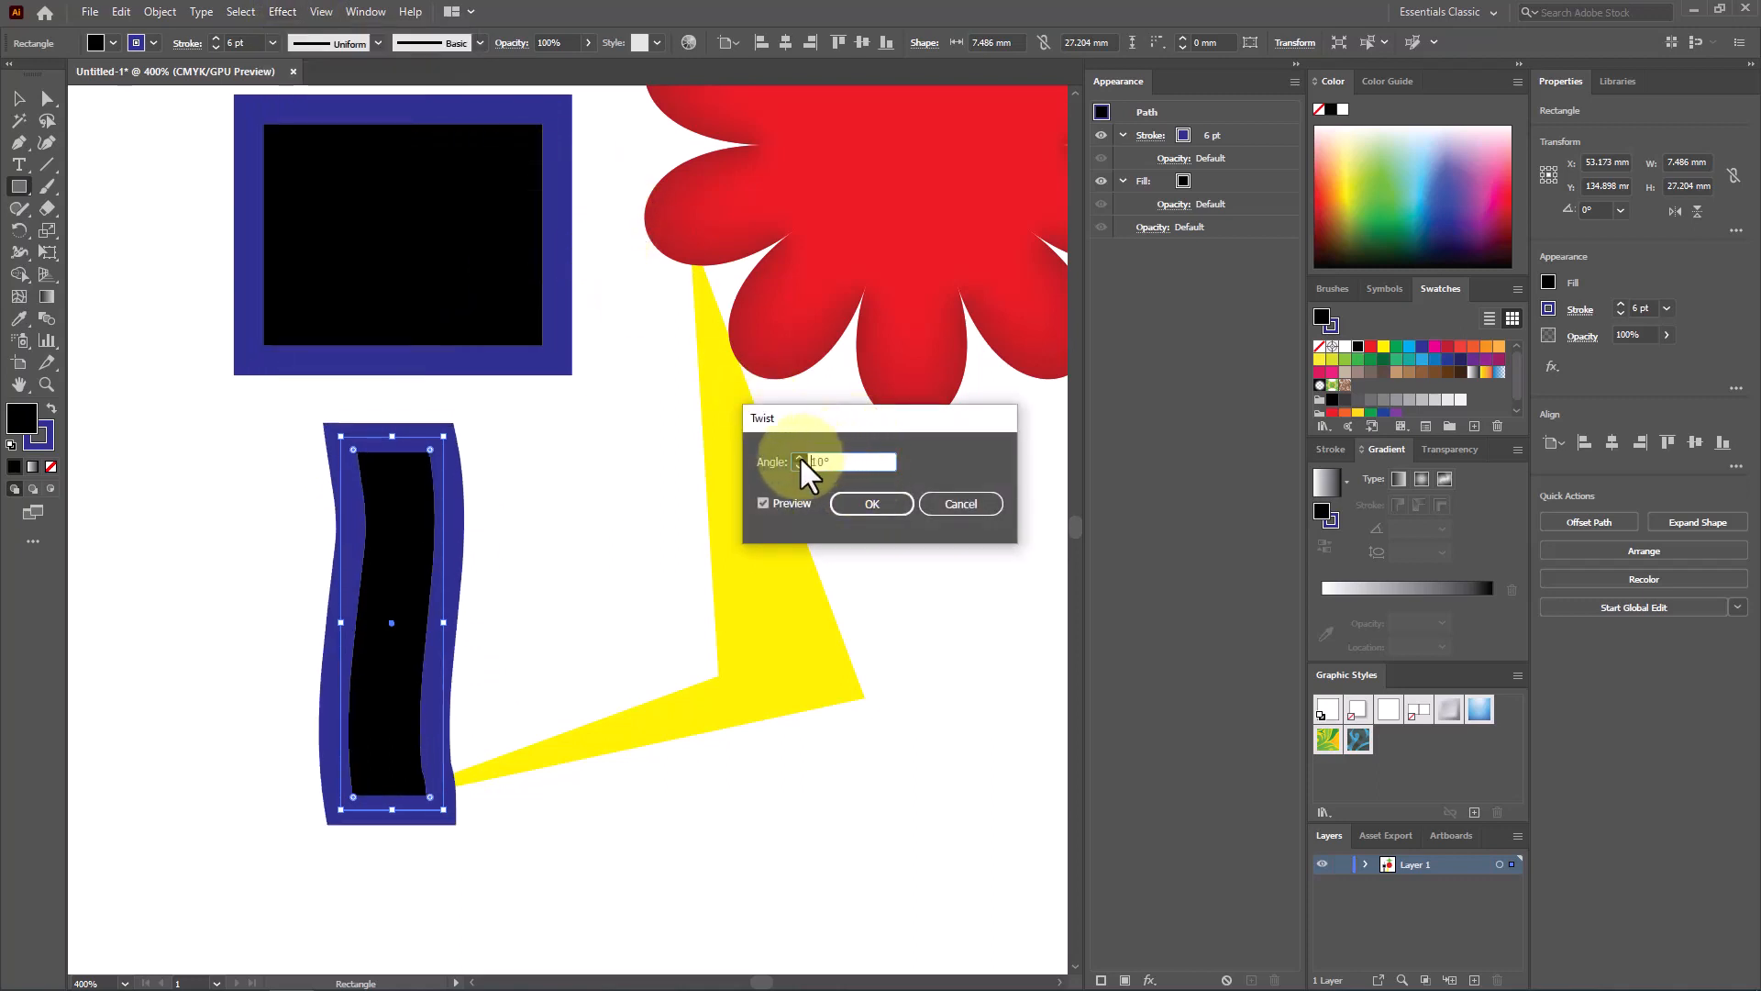
pyautogui.moveTo(800, 455); pyautogui.dragTo(800, 456)
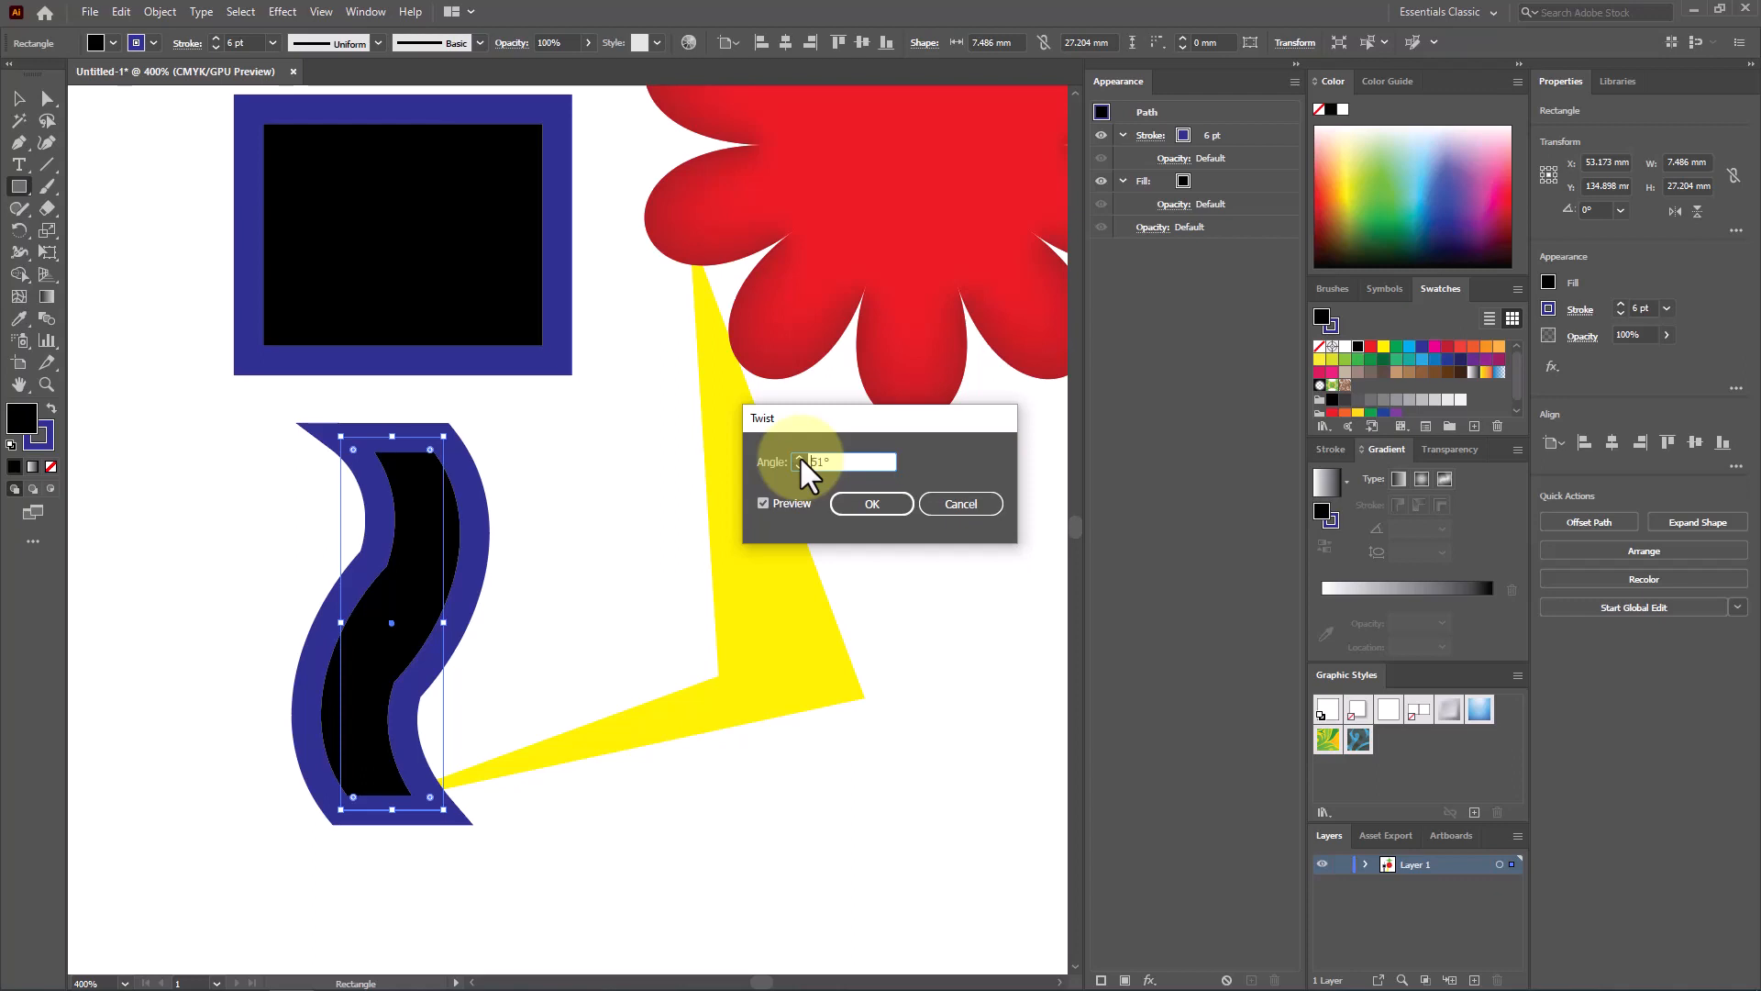
pyautogui.click(954, 506)
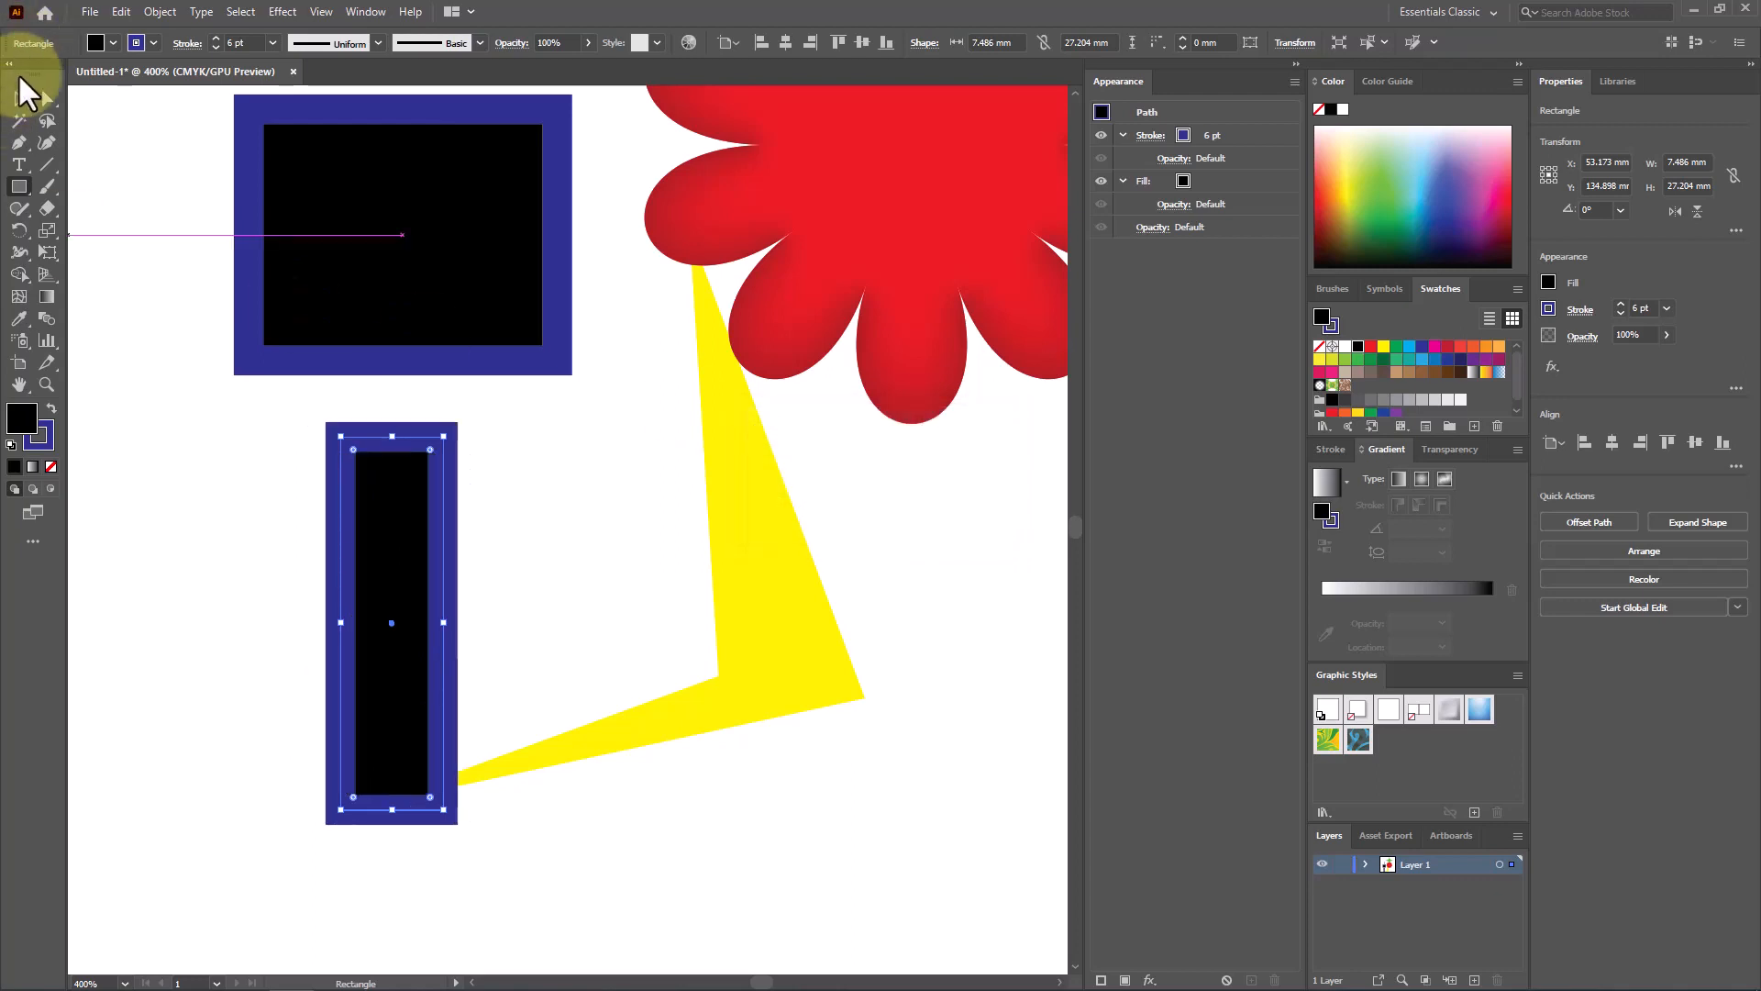
# Delete the tall rectangle and the wide rectangle above it
pyautogui.click(18, 95)
pyautogui.press('Delete')
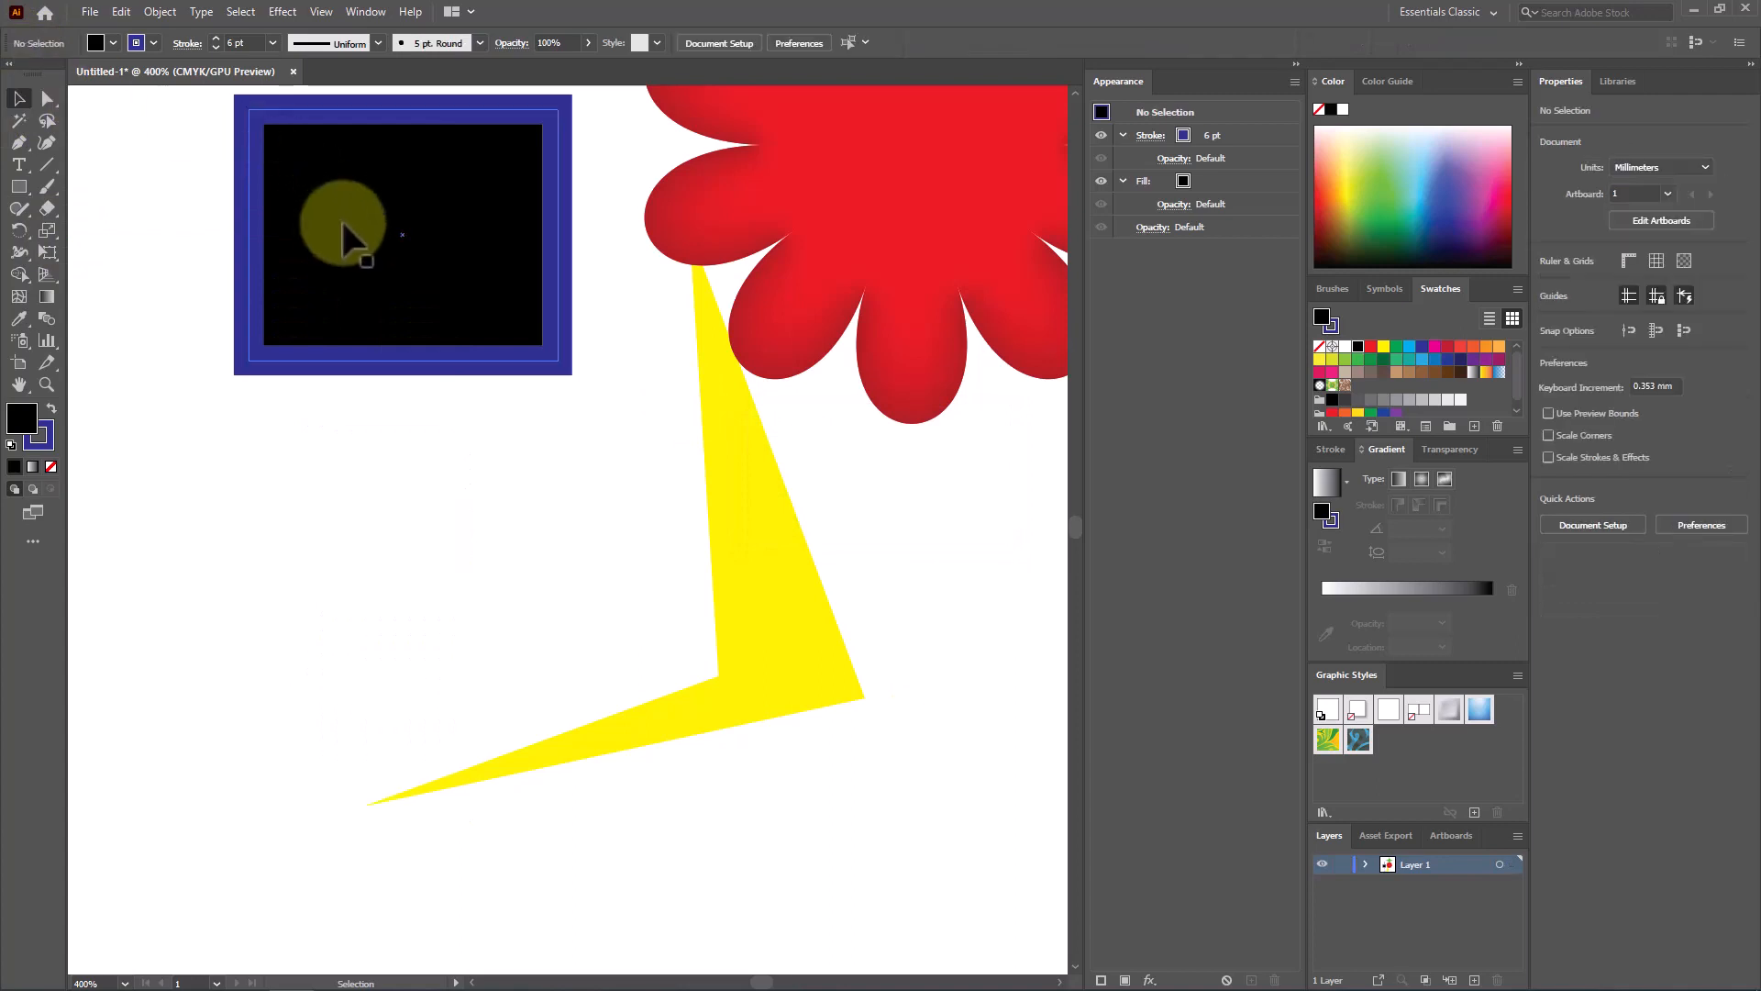
pyautogui.click(342, 354)
pyautogui.press('Delete')
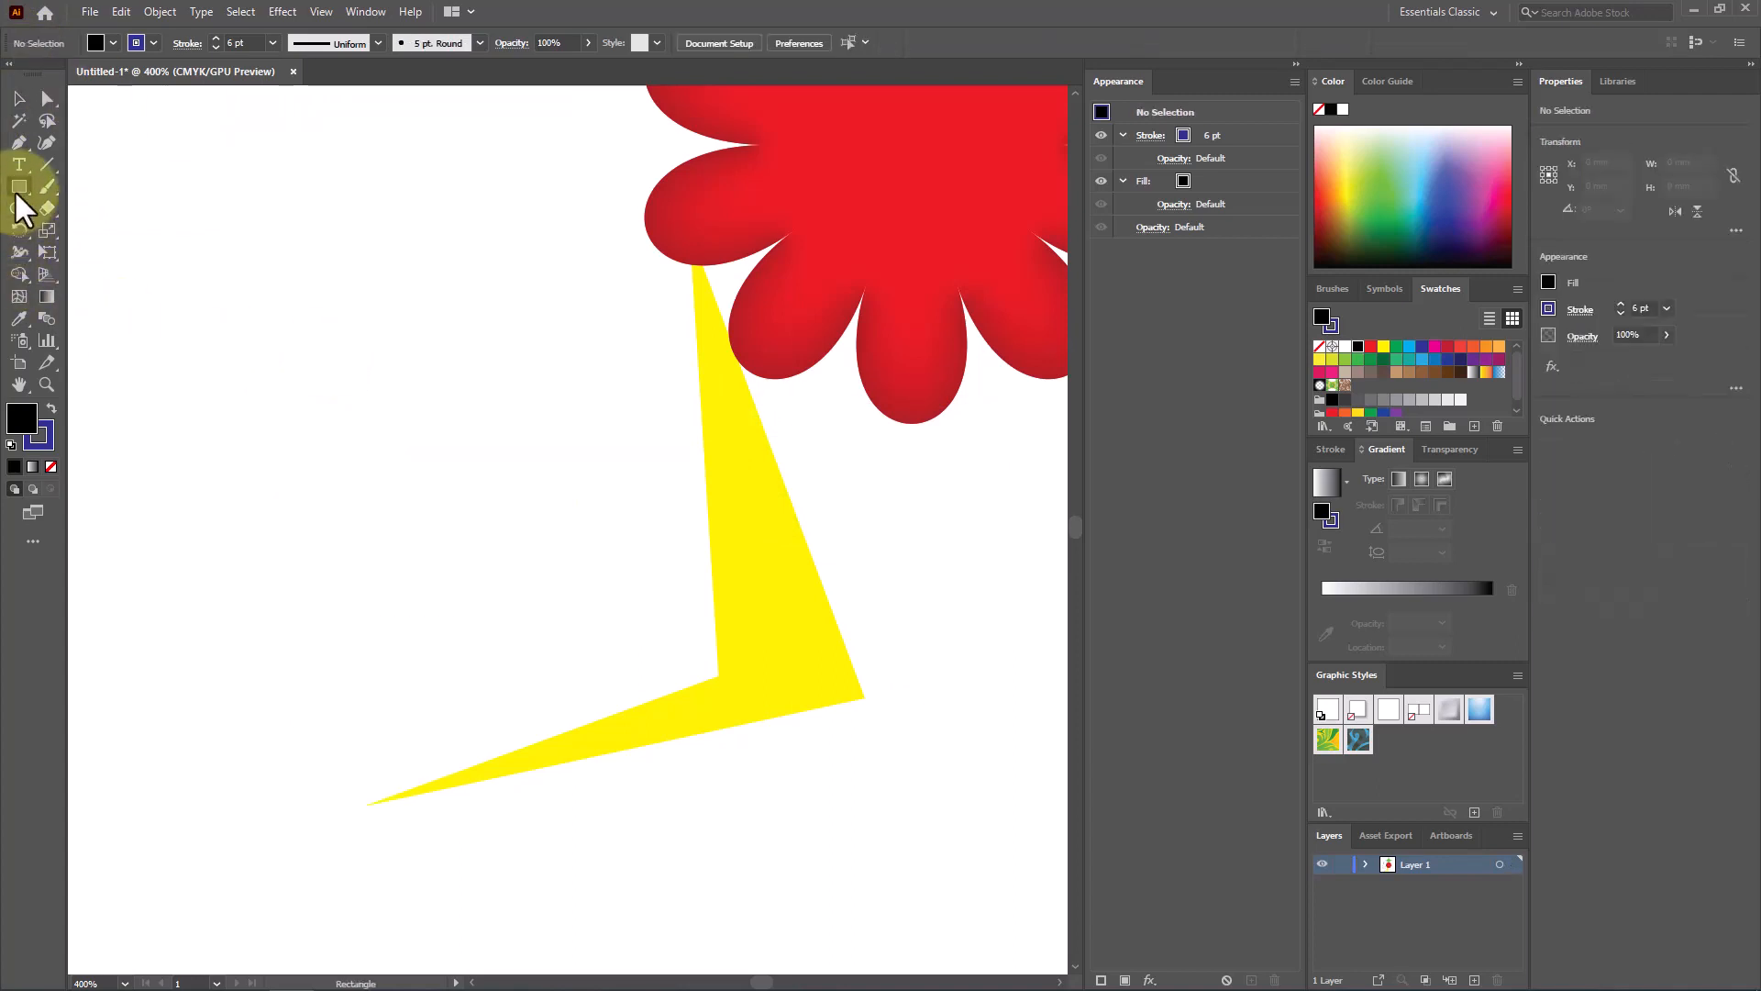
# Draw a circle about 24.3 mm in diameter with the Ellipse tool in the empty area beside the red flower
pyautogui.moveTo(18, 188); pyautogui.dragTo(96, 248)
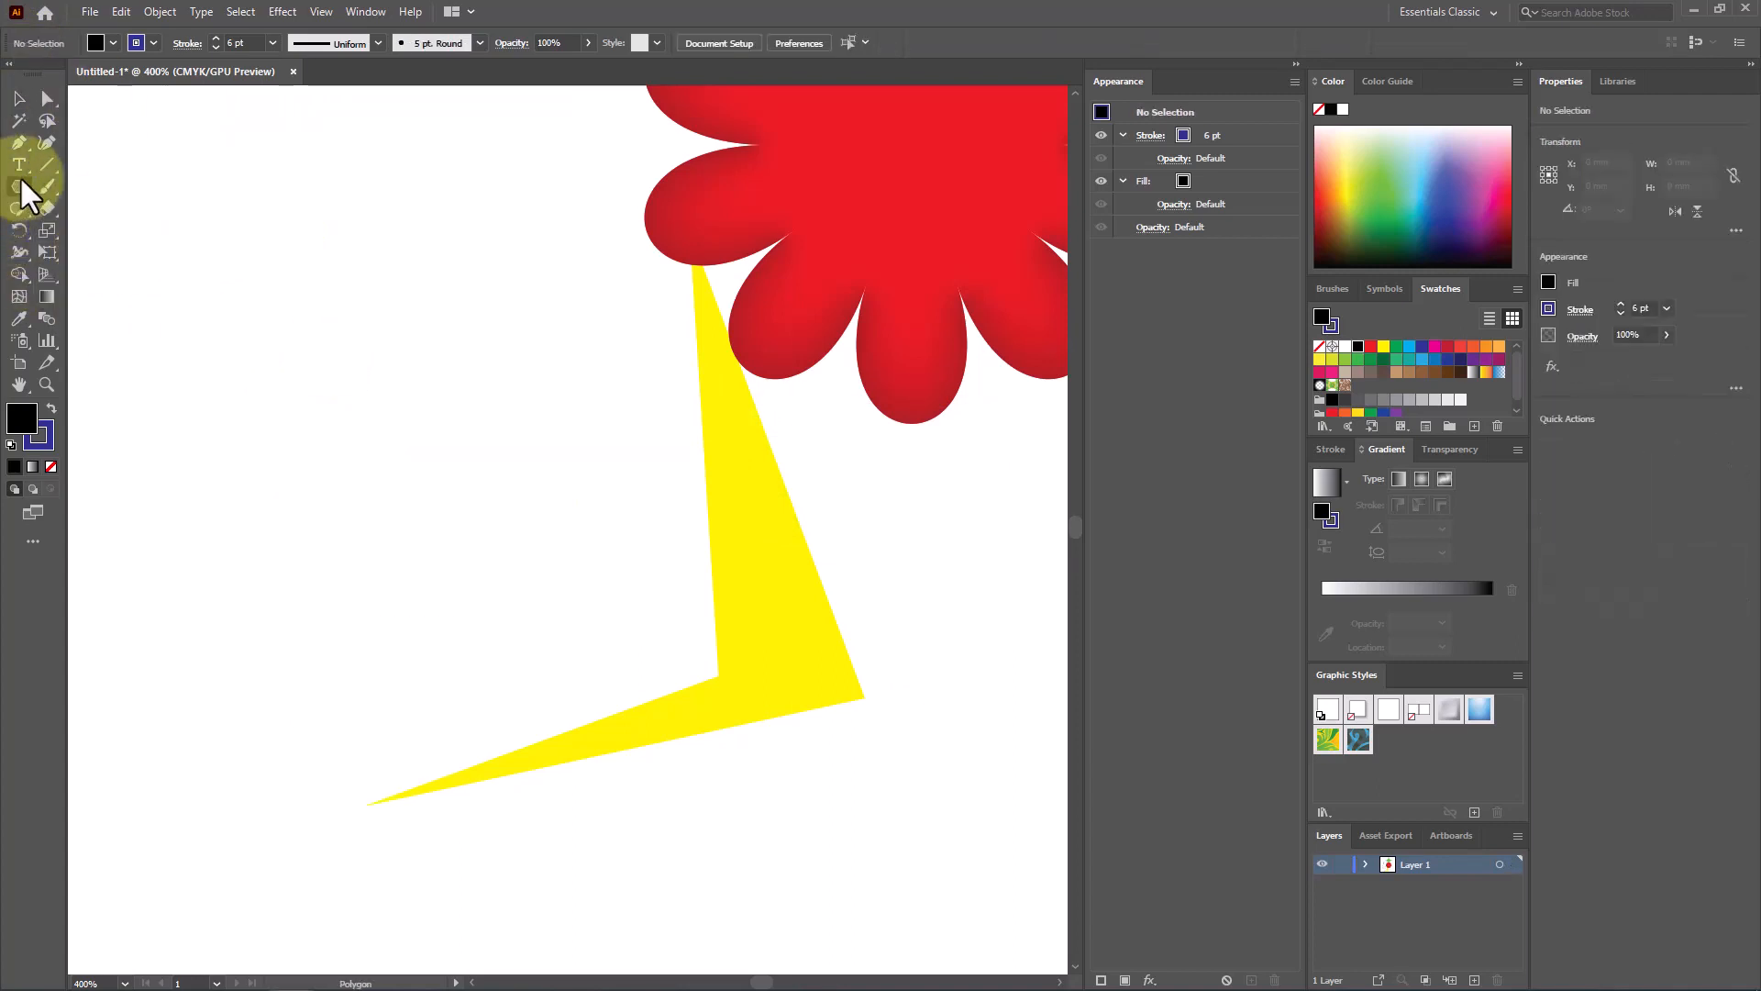
pyautogui.moveTo(19, 183); pyautogui.dragTo(108, 235)
pyautogui.moveTo(214, 232); pyautogui.dragTo(558, 564)
# Draw a horizontal line about 26.3 mm long below the circle, and move the circle up so it is centred over the line
pyautogui.click(46, 164)
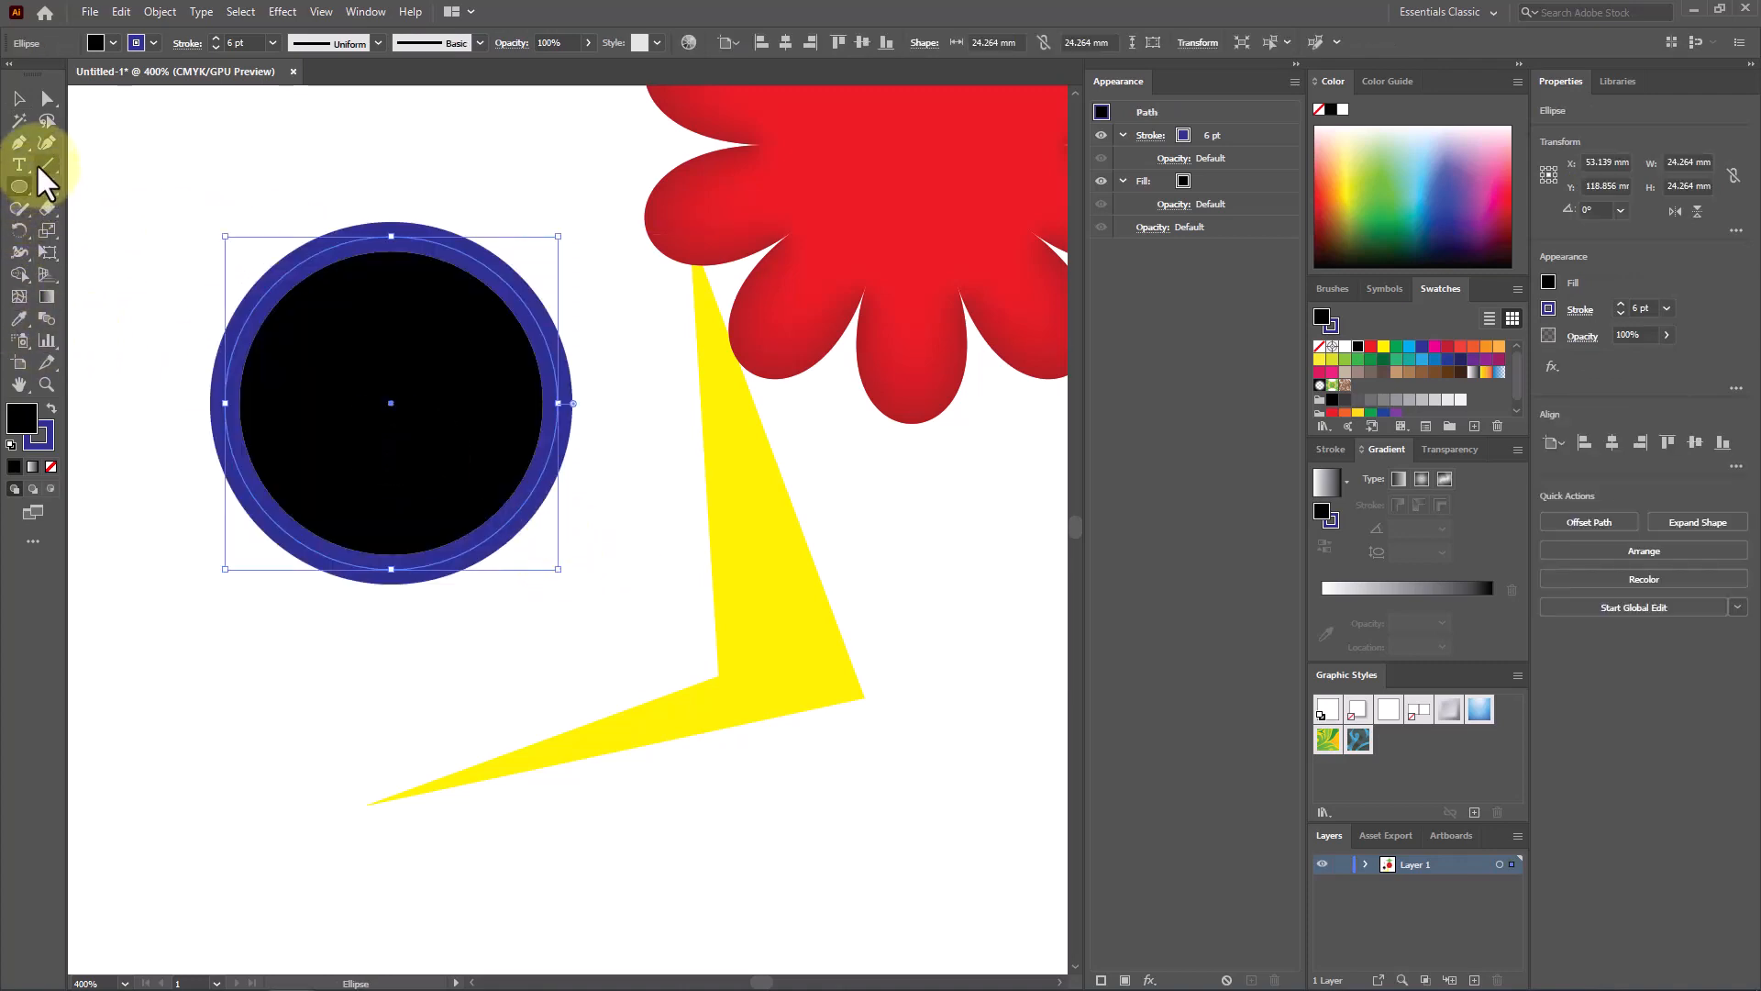
pyautogui.moveTo(190, 655); pyautogui.dragTo(552, 679)
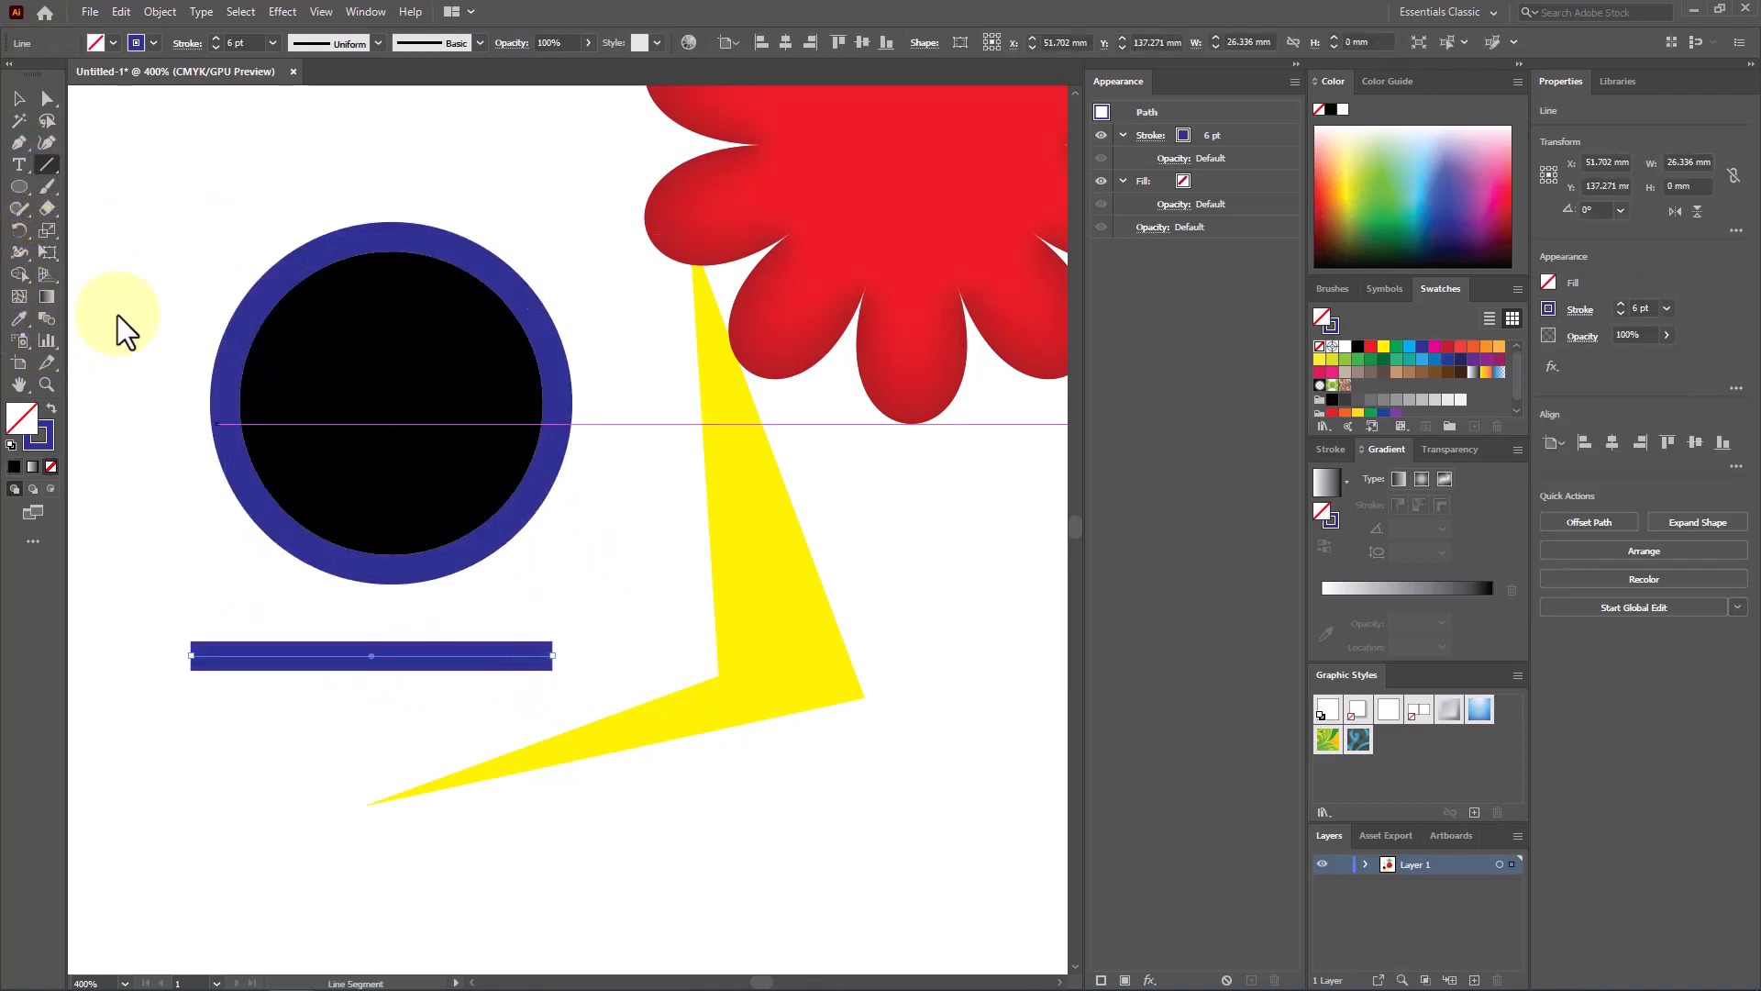
pyautogui.click(19, 98)
pyautogui.moveTo(486, 376); pyautogui.dragTo(459, 299)
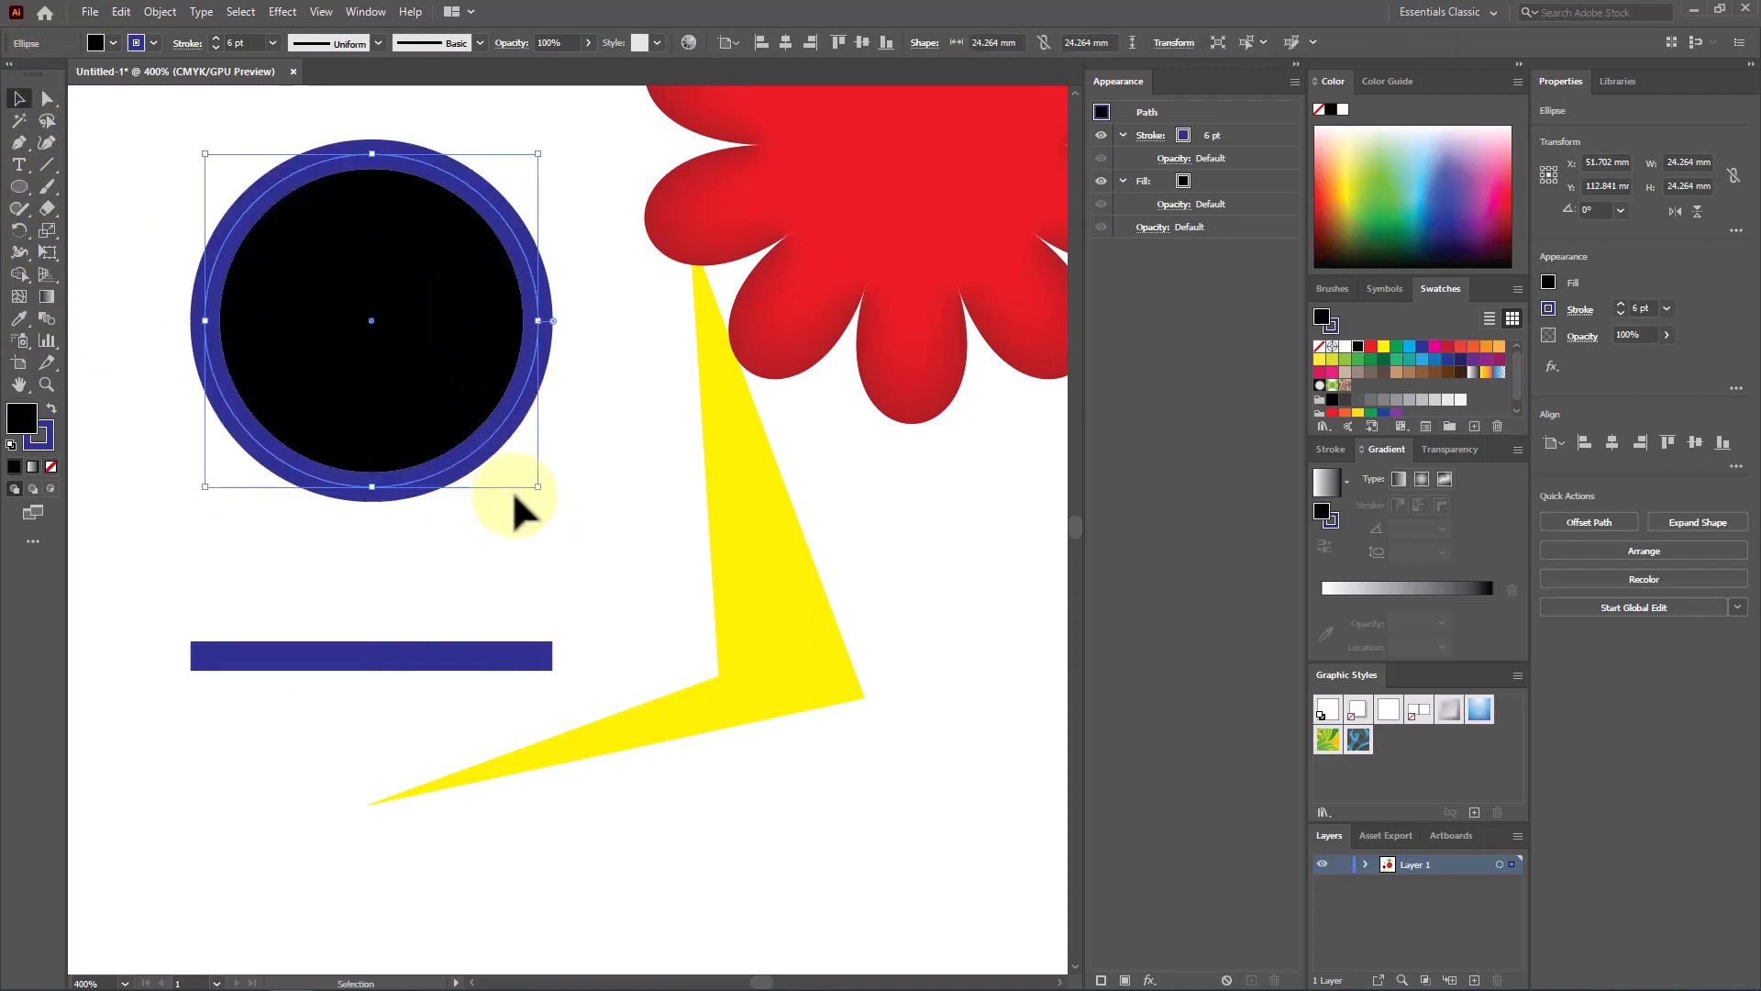
# Apply a Zig Zag effect to the circle and line with 3.53 mm absolute size, 5 ridges per segment and smooth points
pyautogui.moveTo(594, 358); pyautogui.dragTo(429, 652)
pyautogui.click(283, 13)
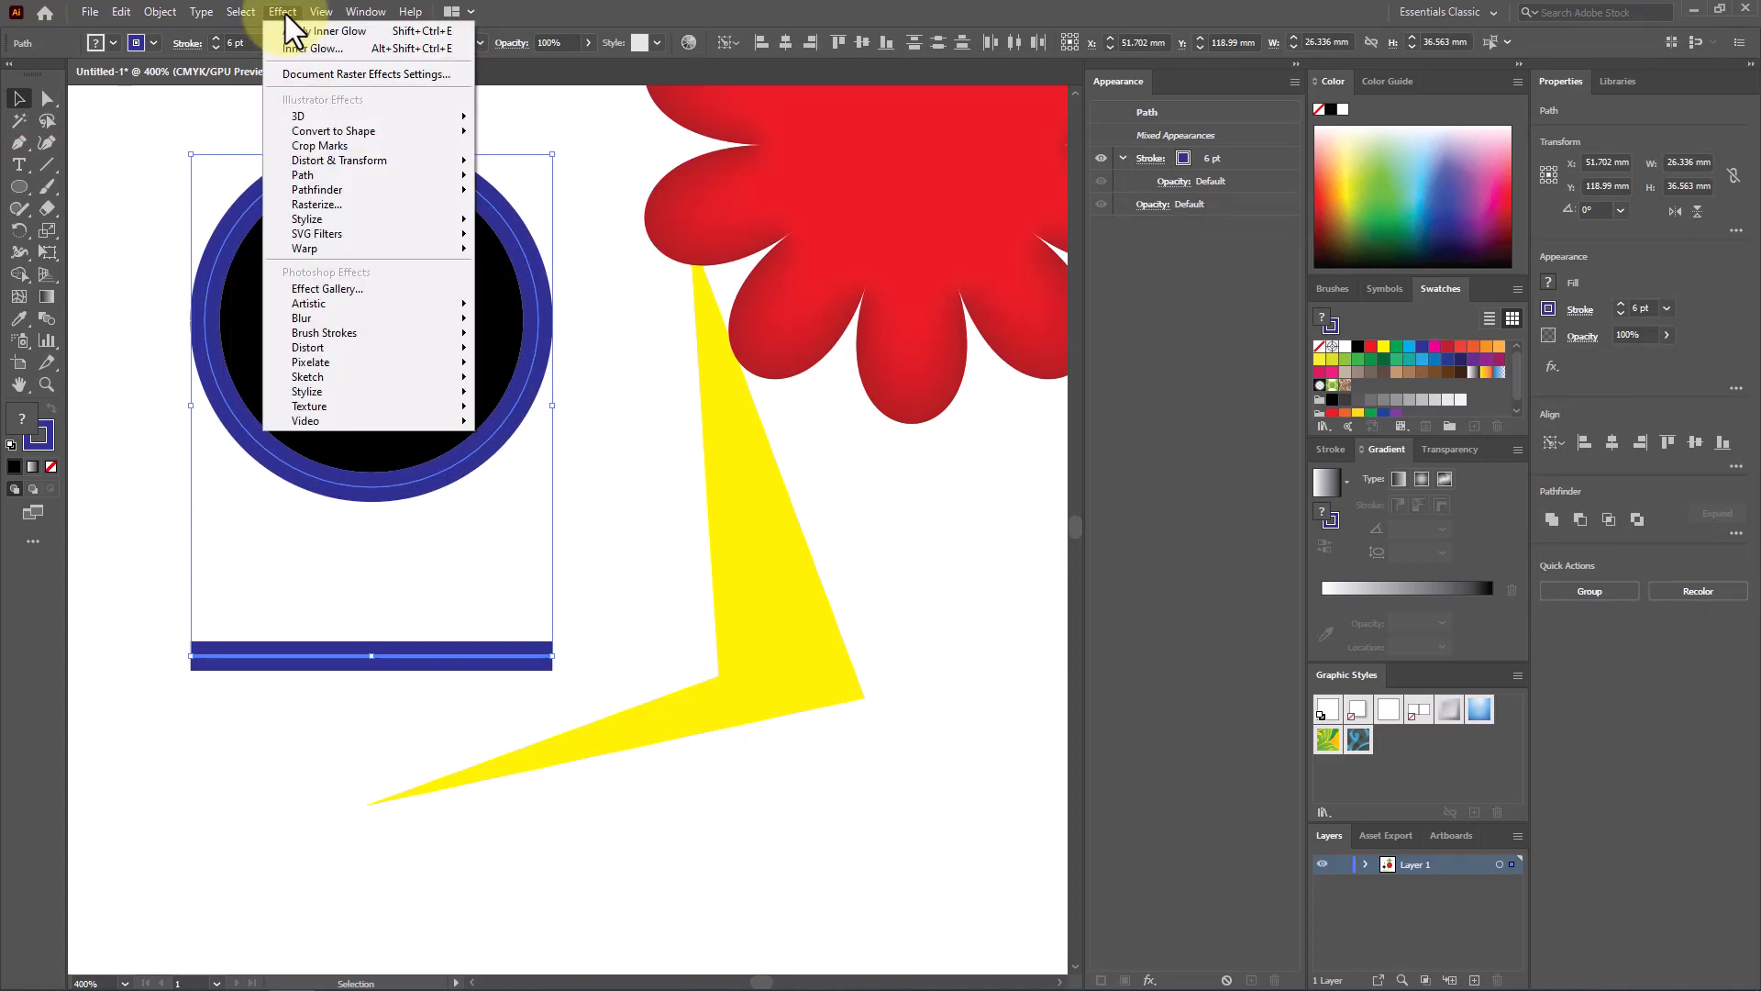
pyautogui.moveTo(400, 162)
pyautogui.click(581, 284)
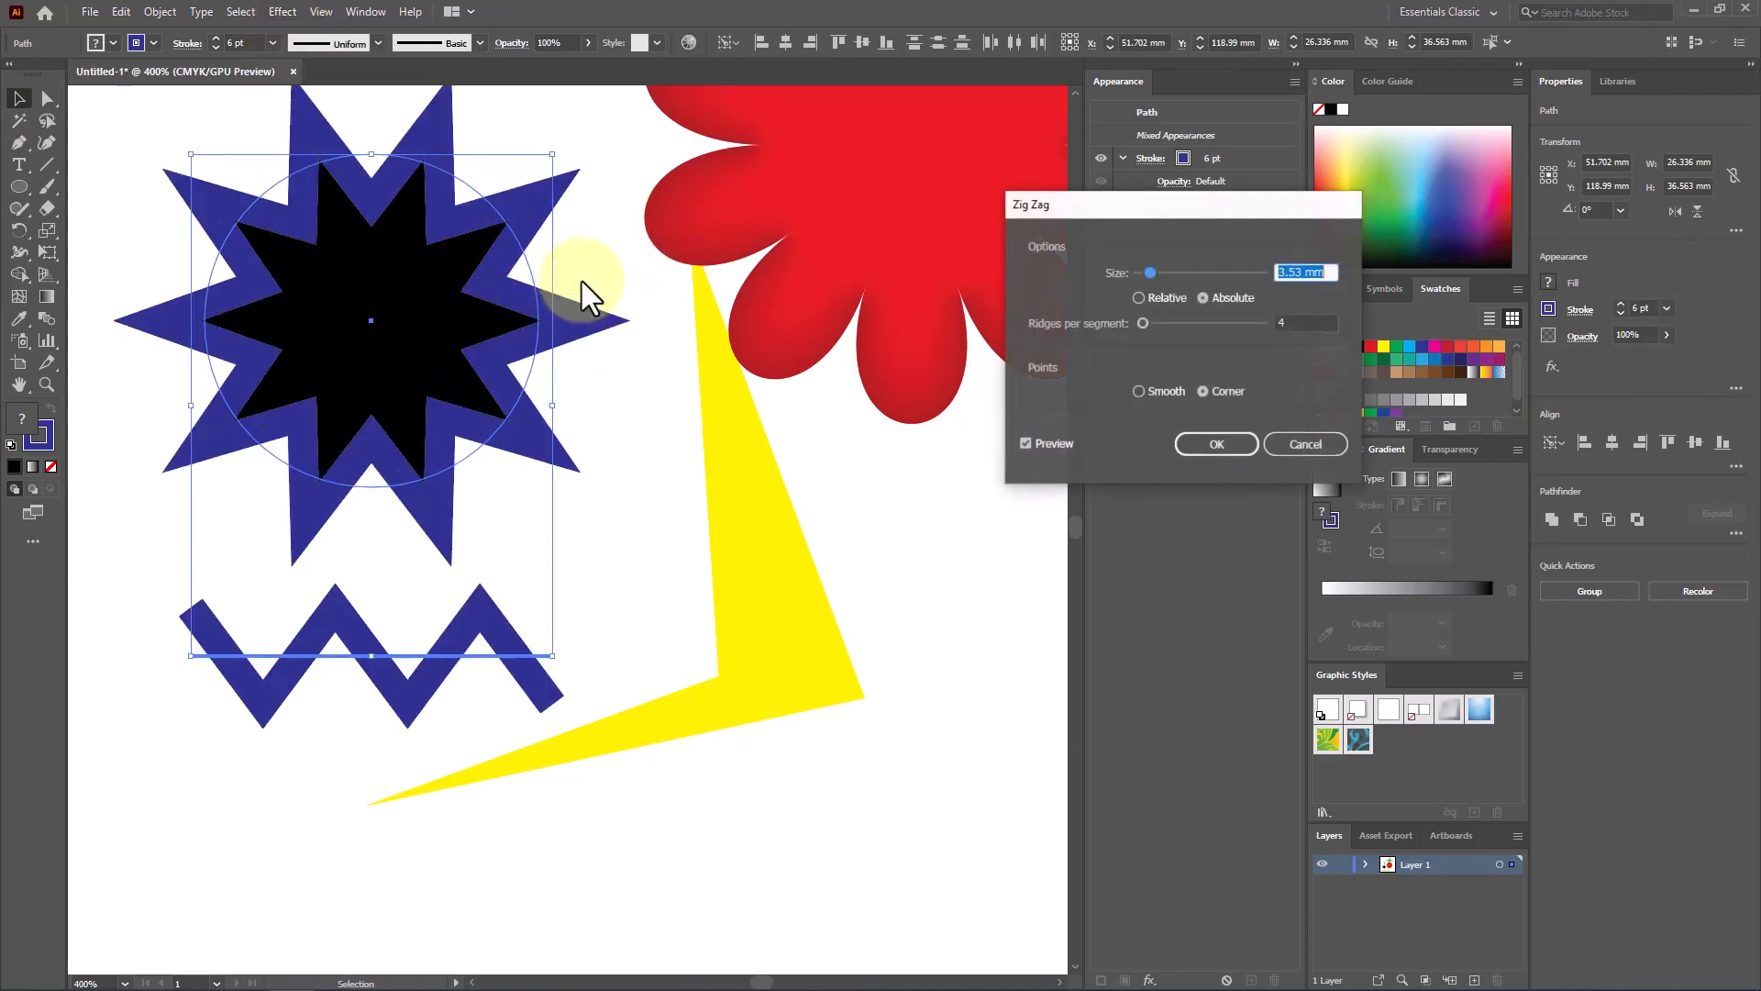
pyautogui.moveTo(1052, 213); pyautogui.dragTo(1069, 212)
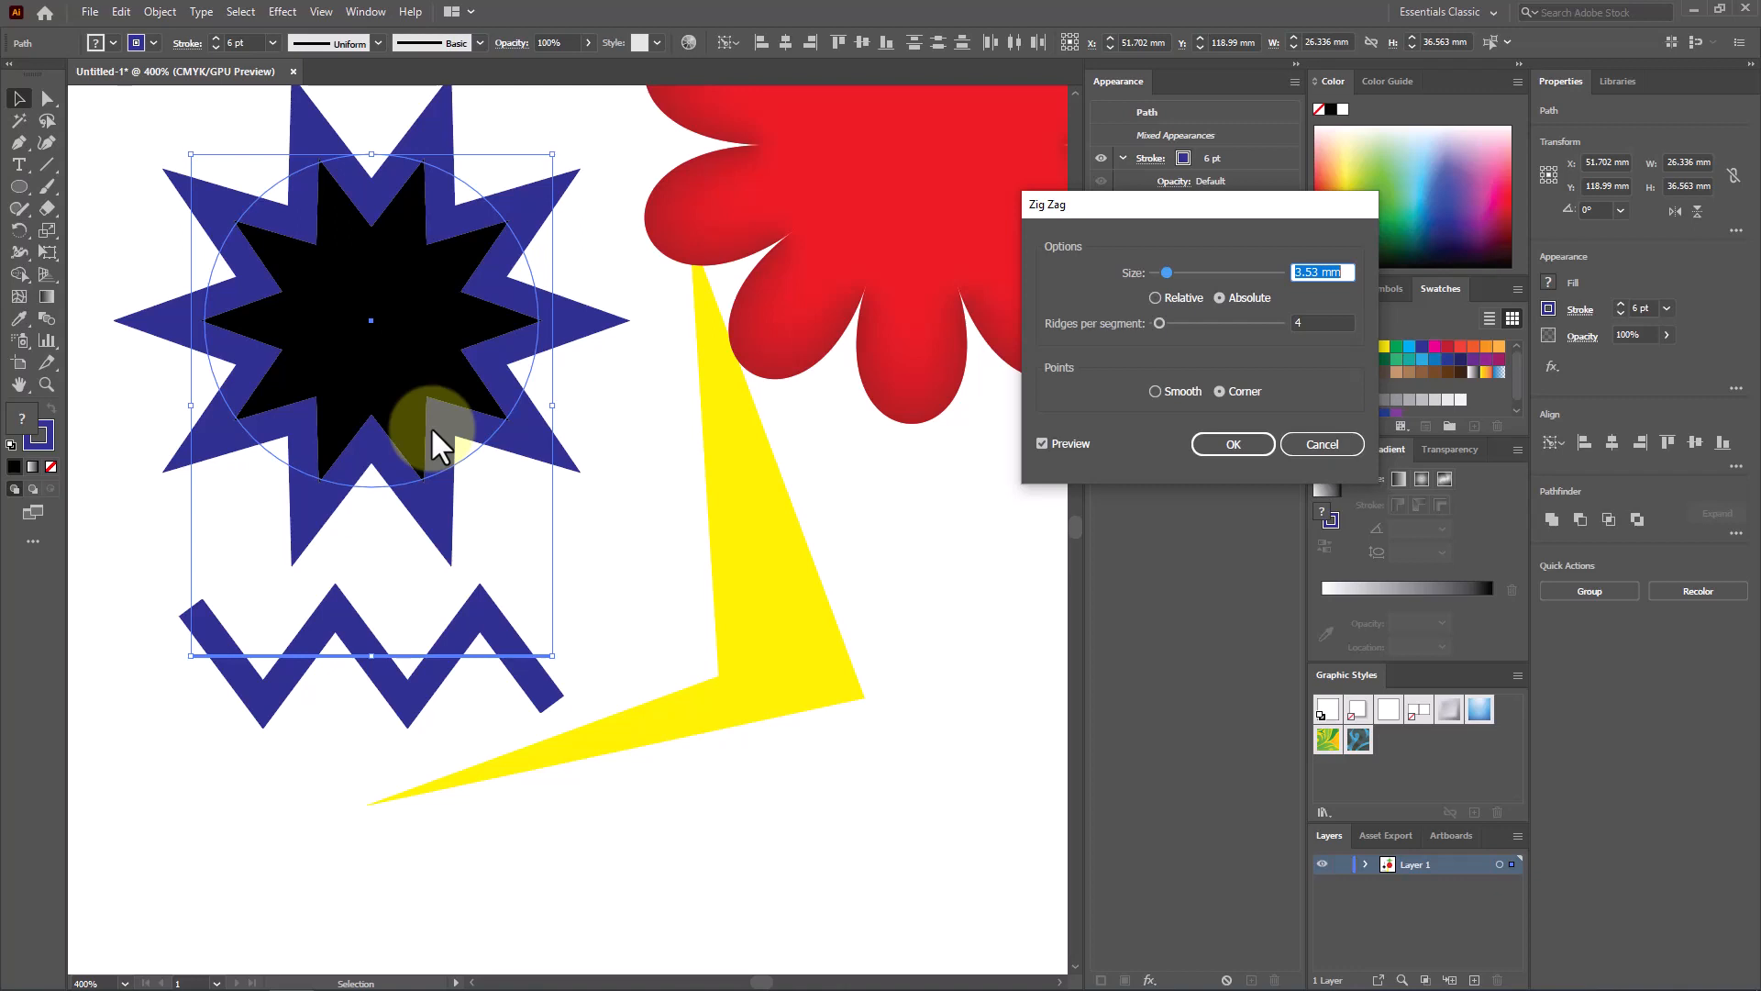
pyautogui.moveTo(1110, 205); pyautogui.dragTo(861, 196)
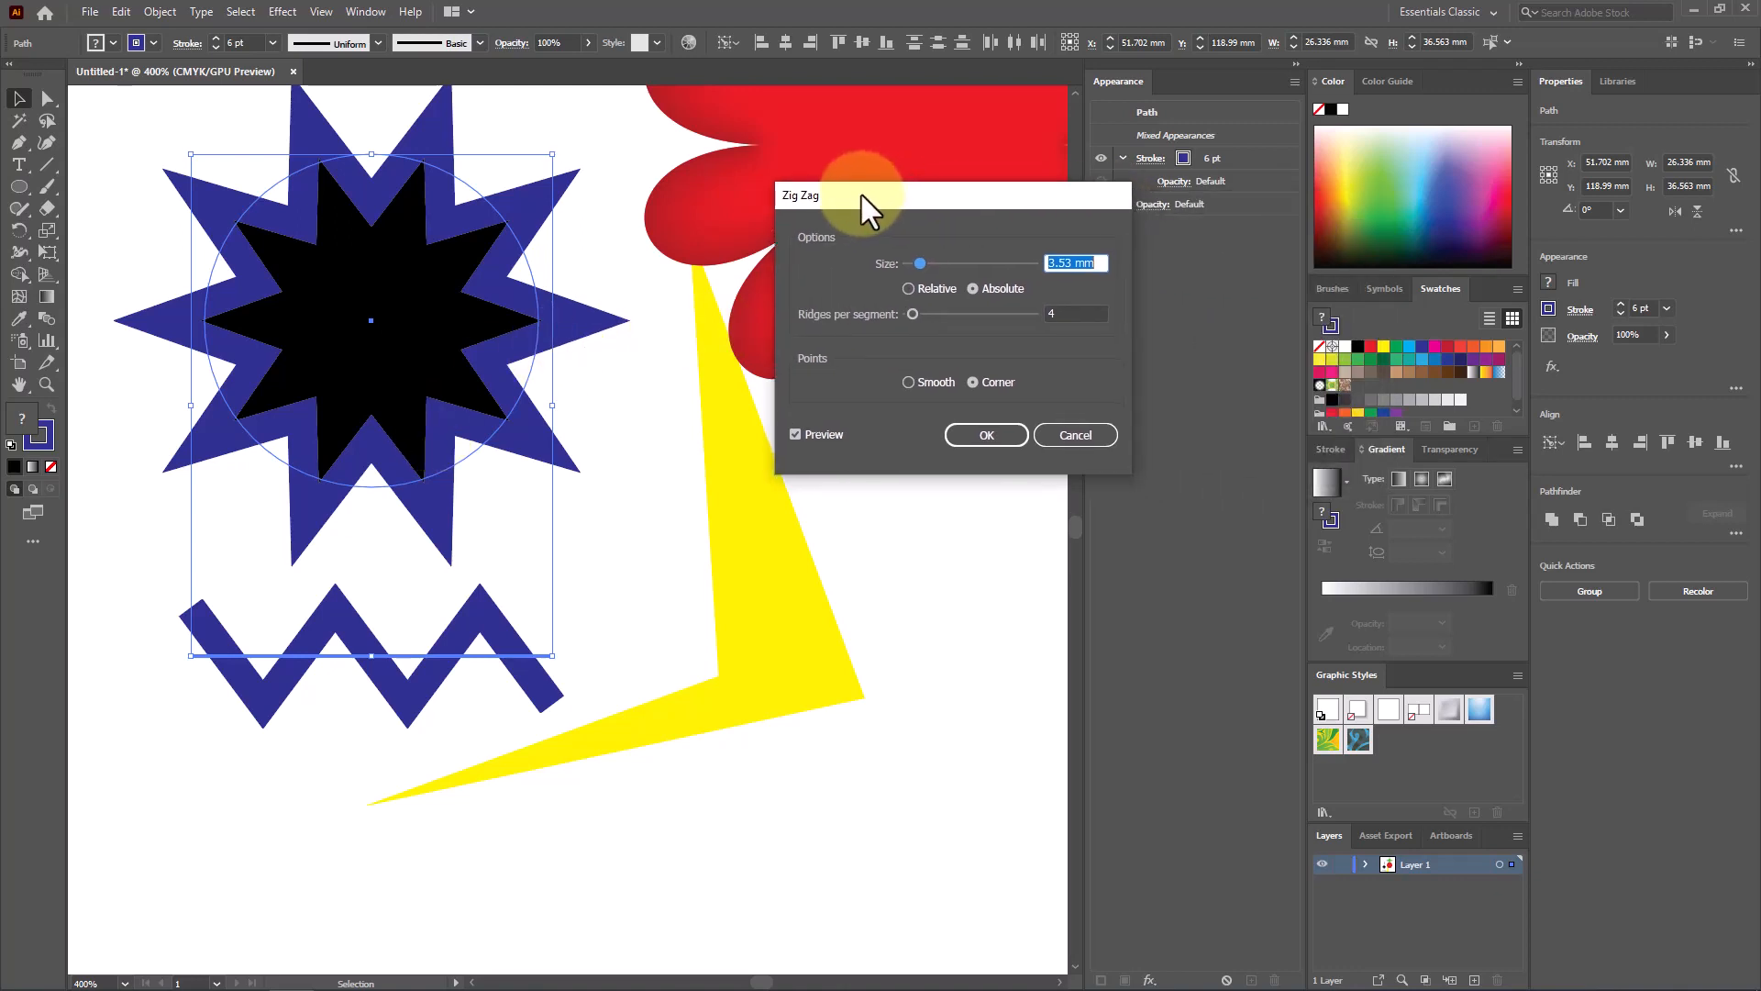
pyautogui.moveTo(916, 260); pyautogui.dragTo(911, 260)
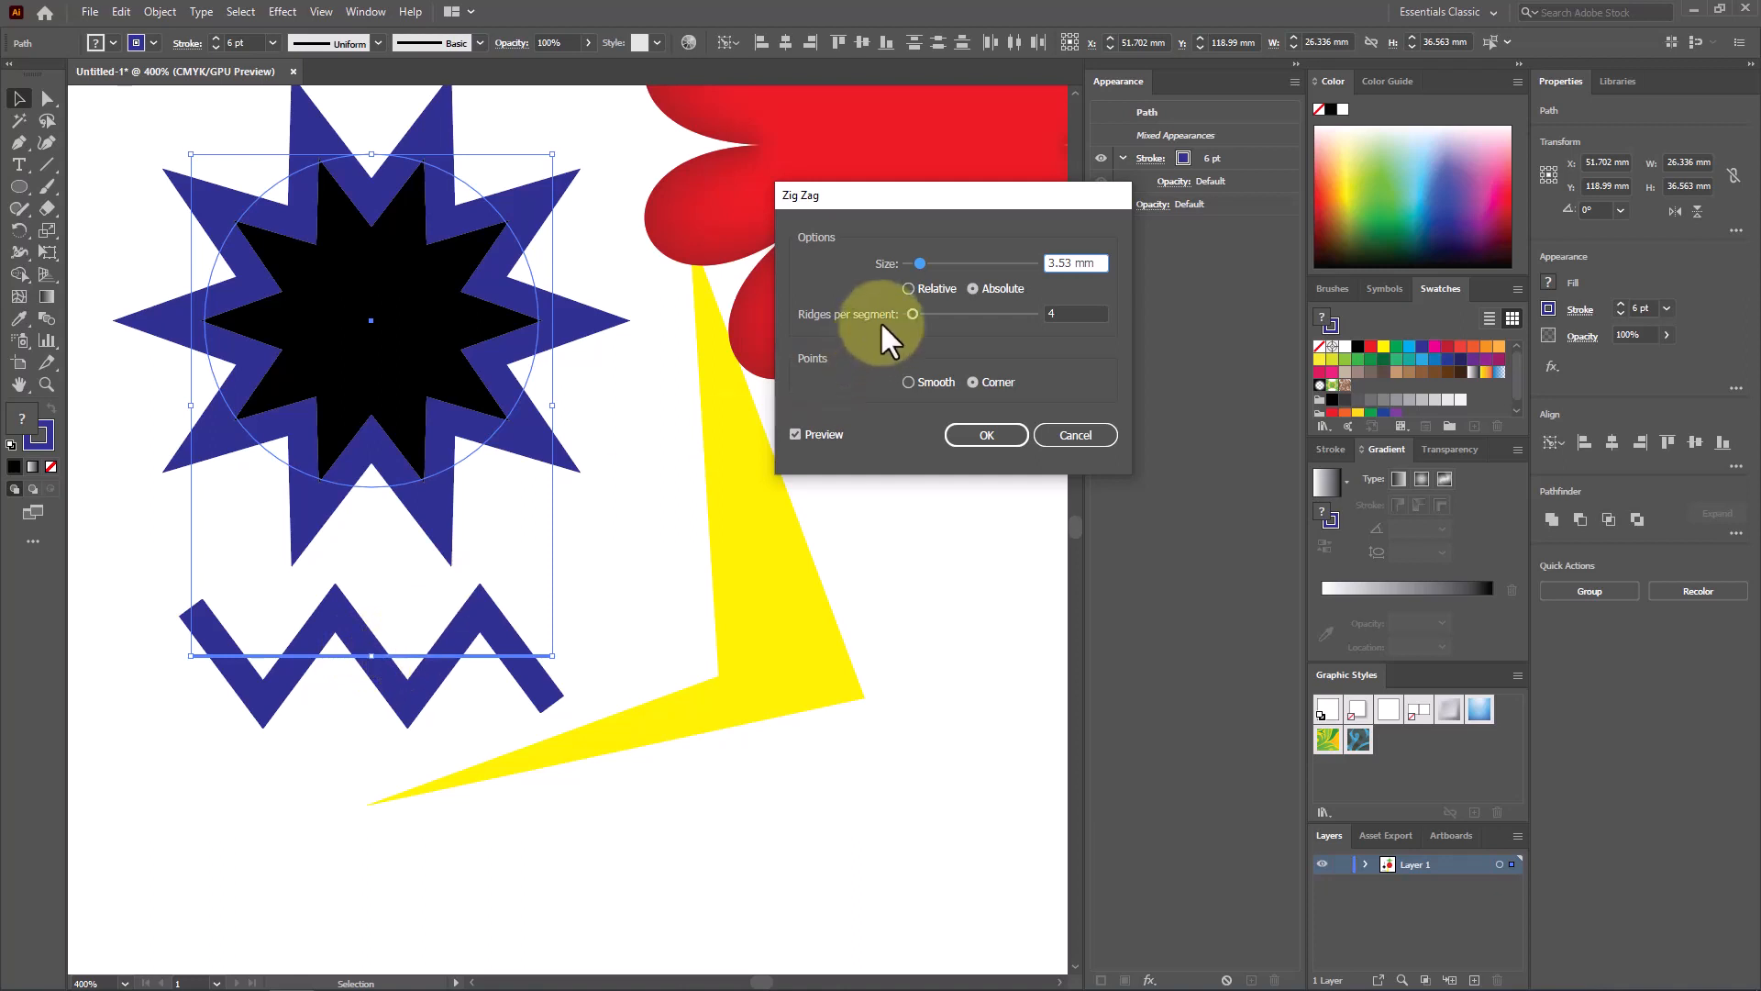
pyautogui.click(915, 315)
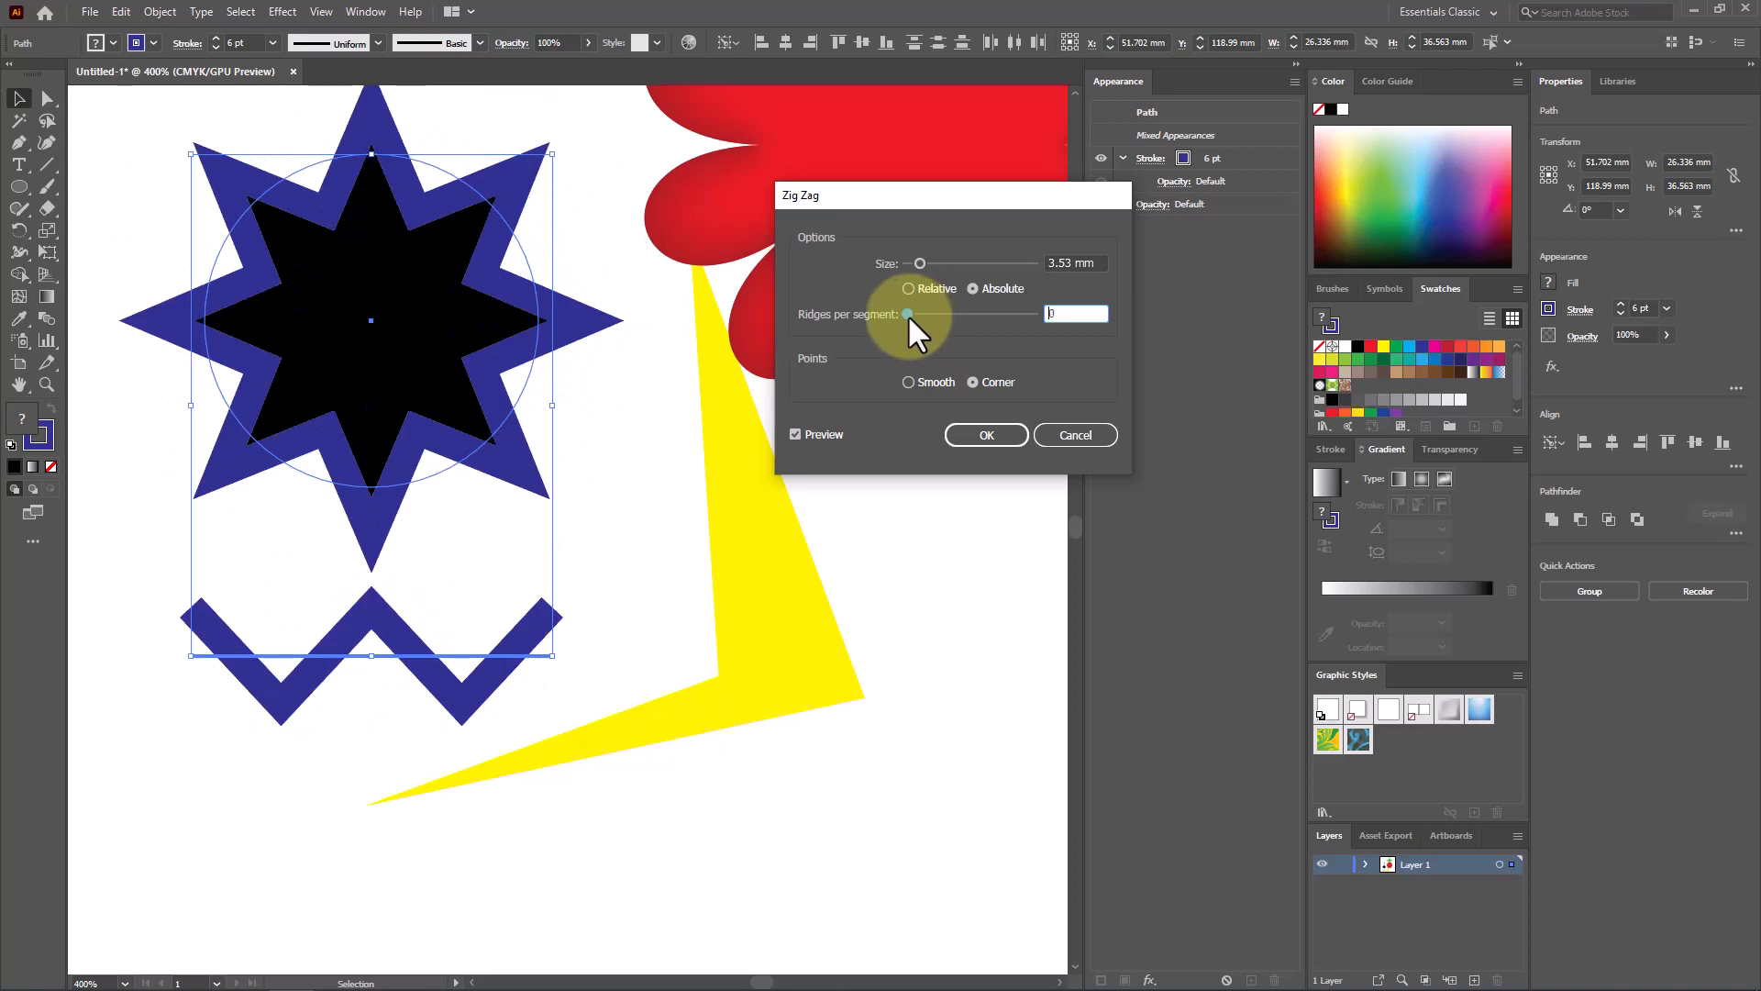
pyautogui.moveTo(906, 314); pyautogui.dragTo(913, 313)
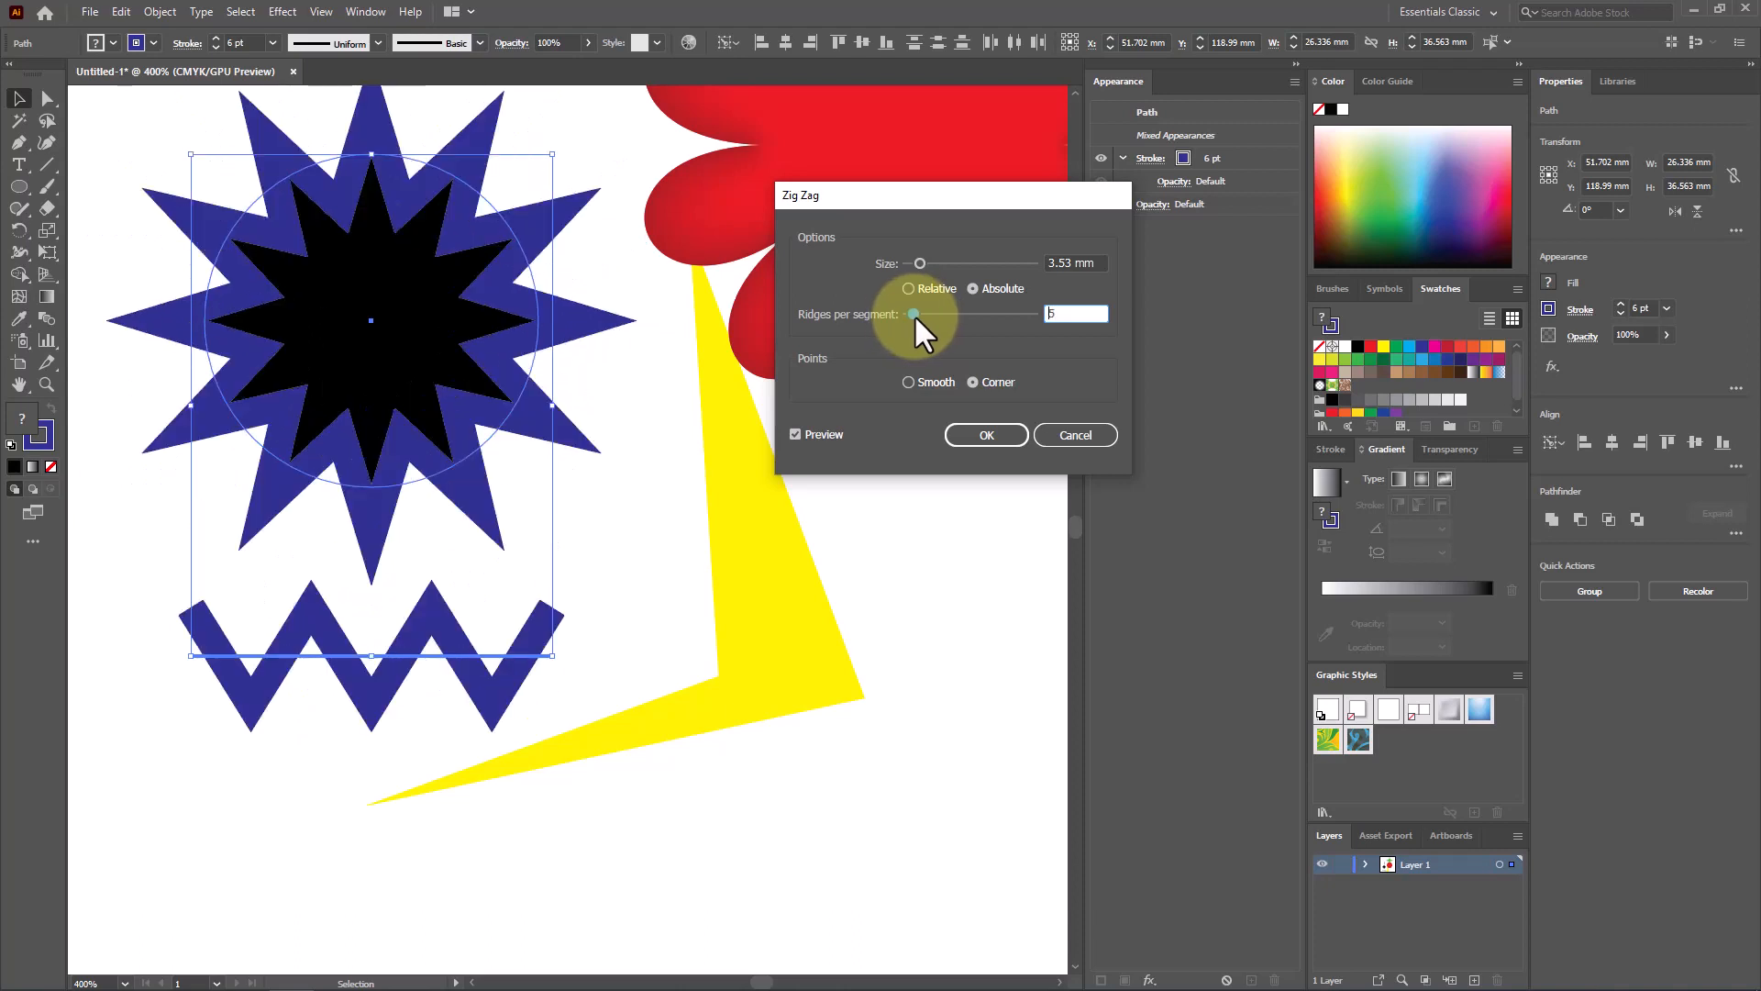
pyautogui.click(922, 380)
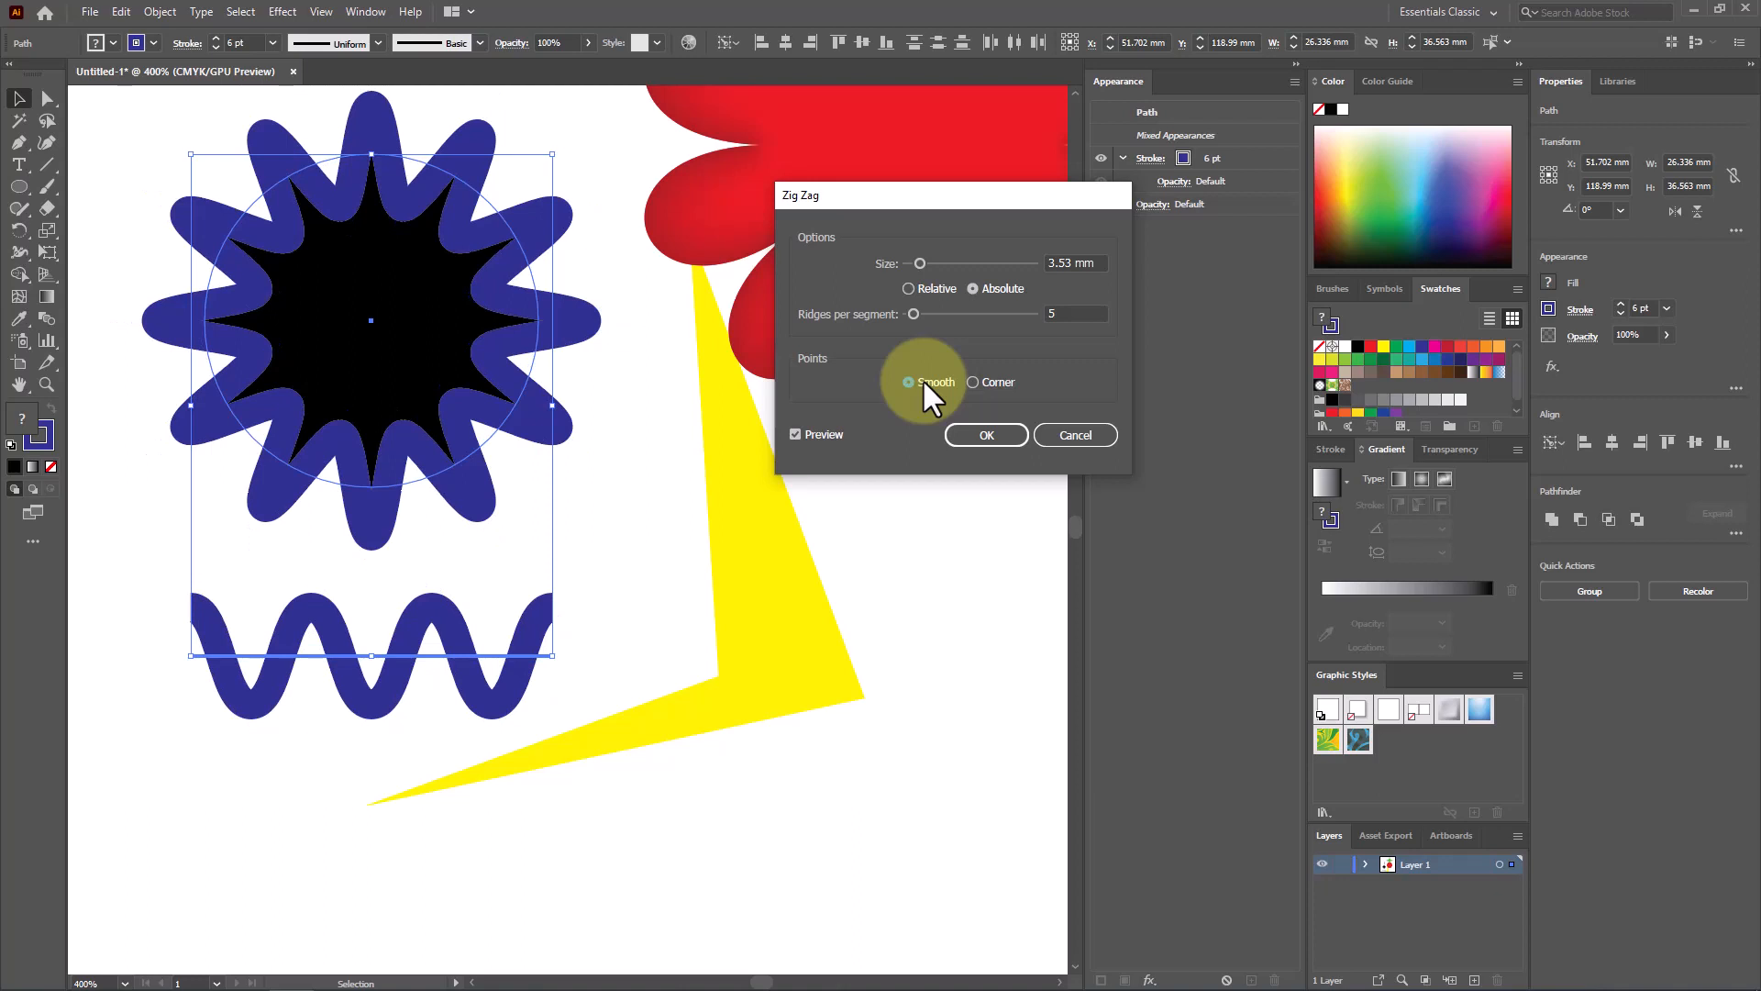
pyautogui.click(975, 437)
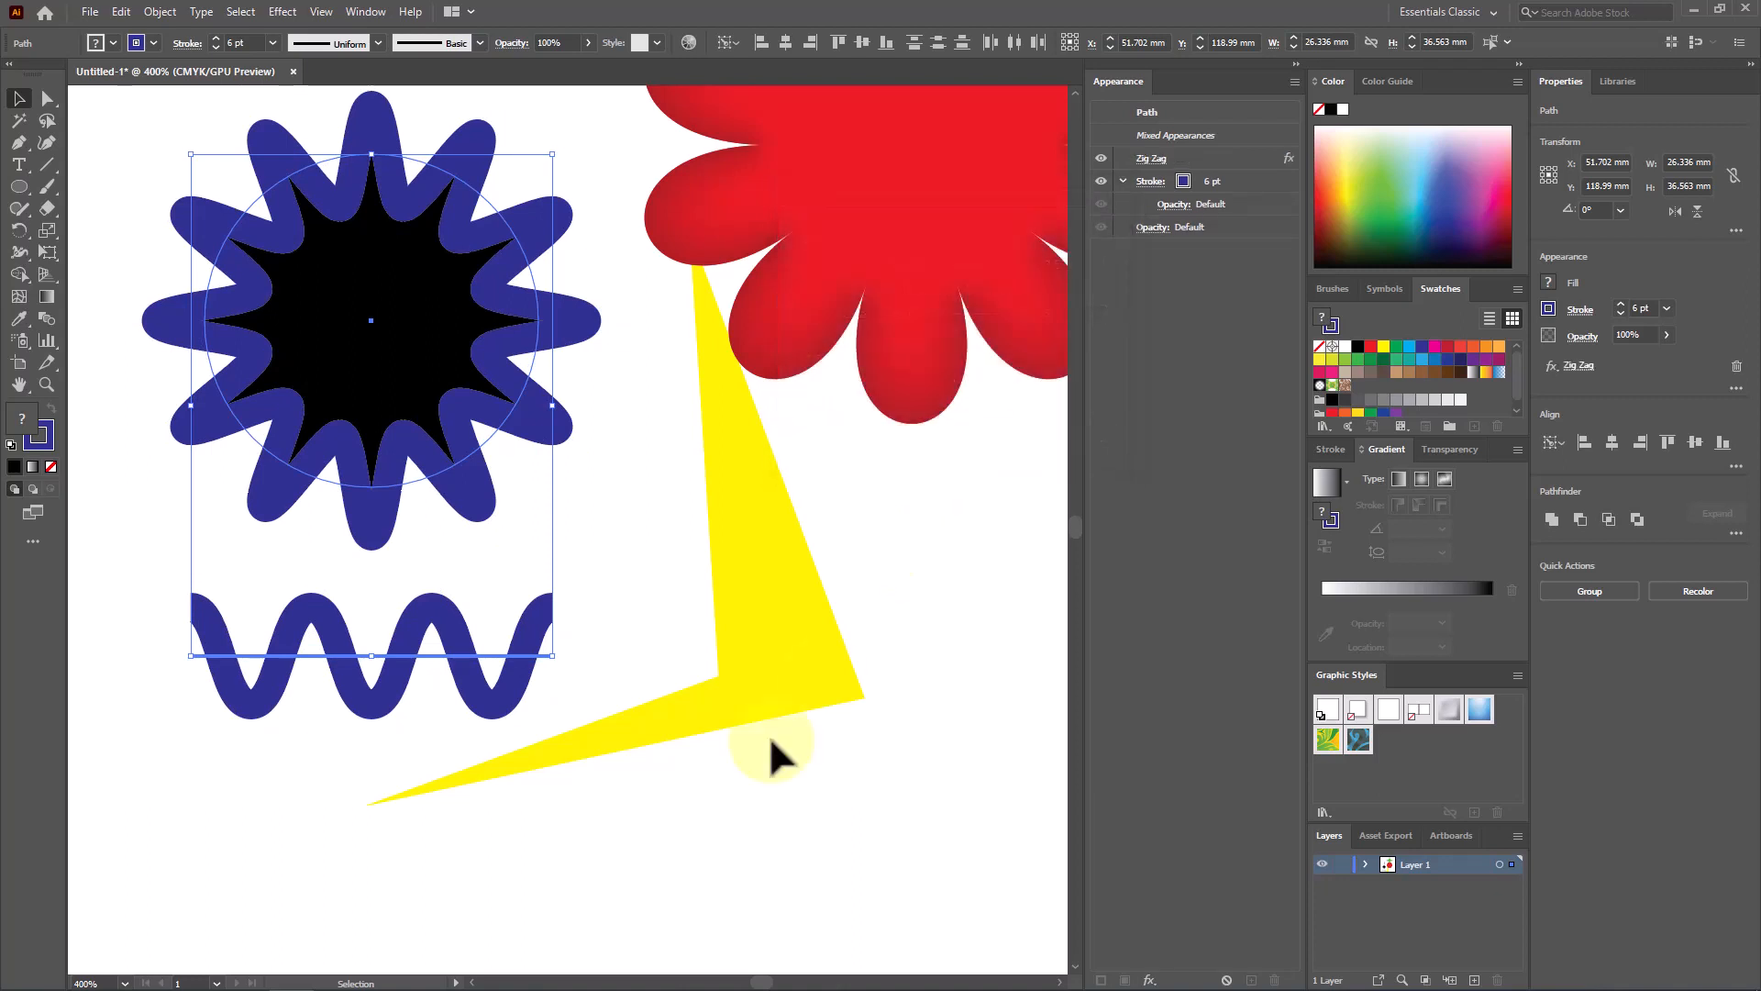
pyautogui.click(641, 867)
# Draw a horizontal line about 52.2 mm long below the yellow shape
pyautogui.scroll(-5, 578, 460)
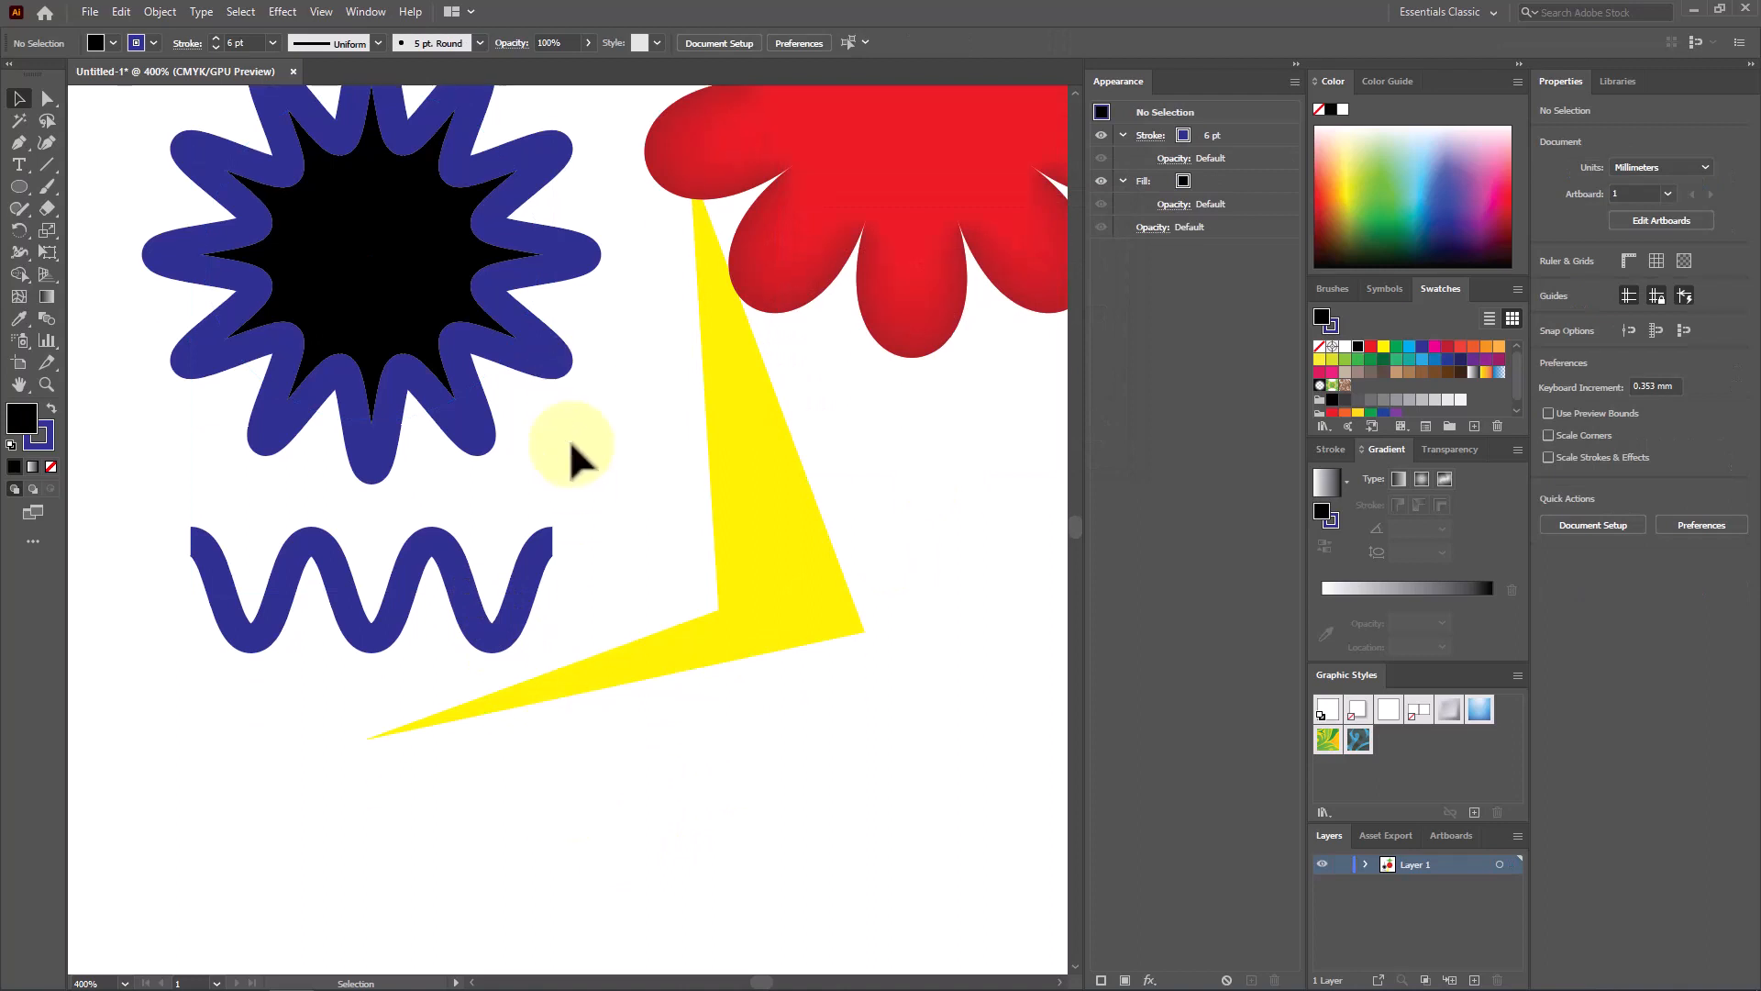
pyautogui.click(44, 163)
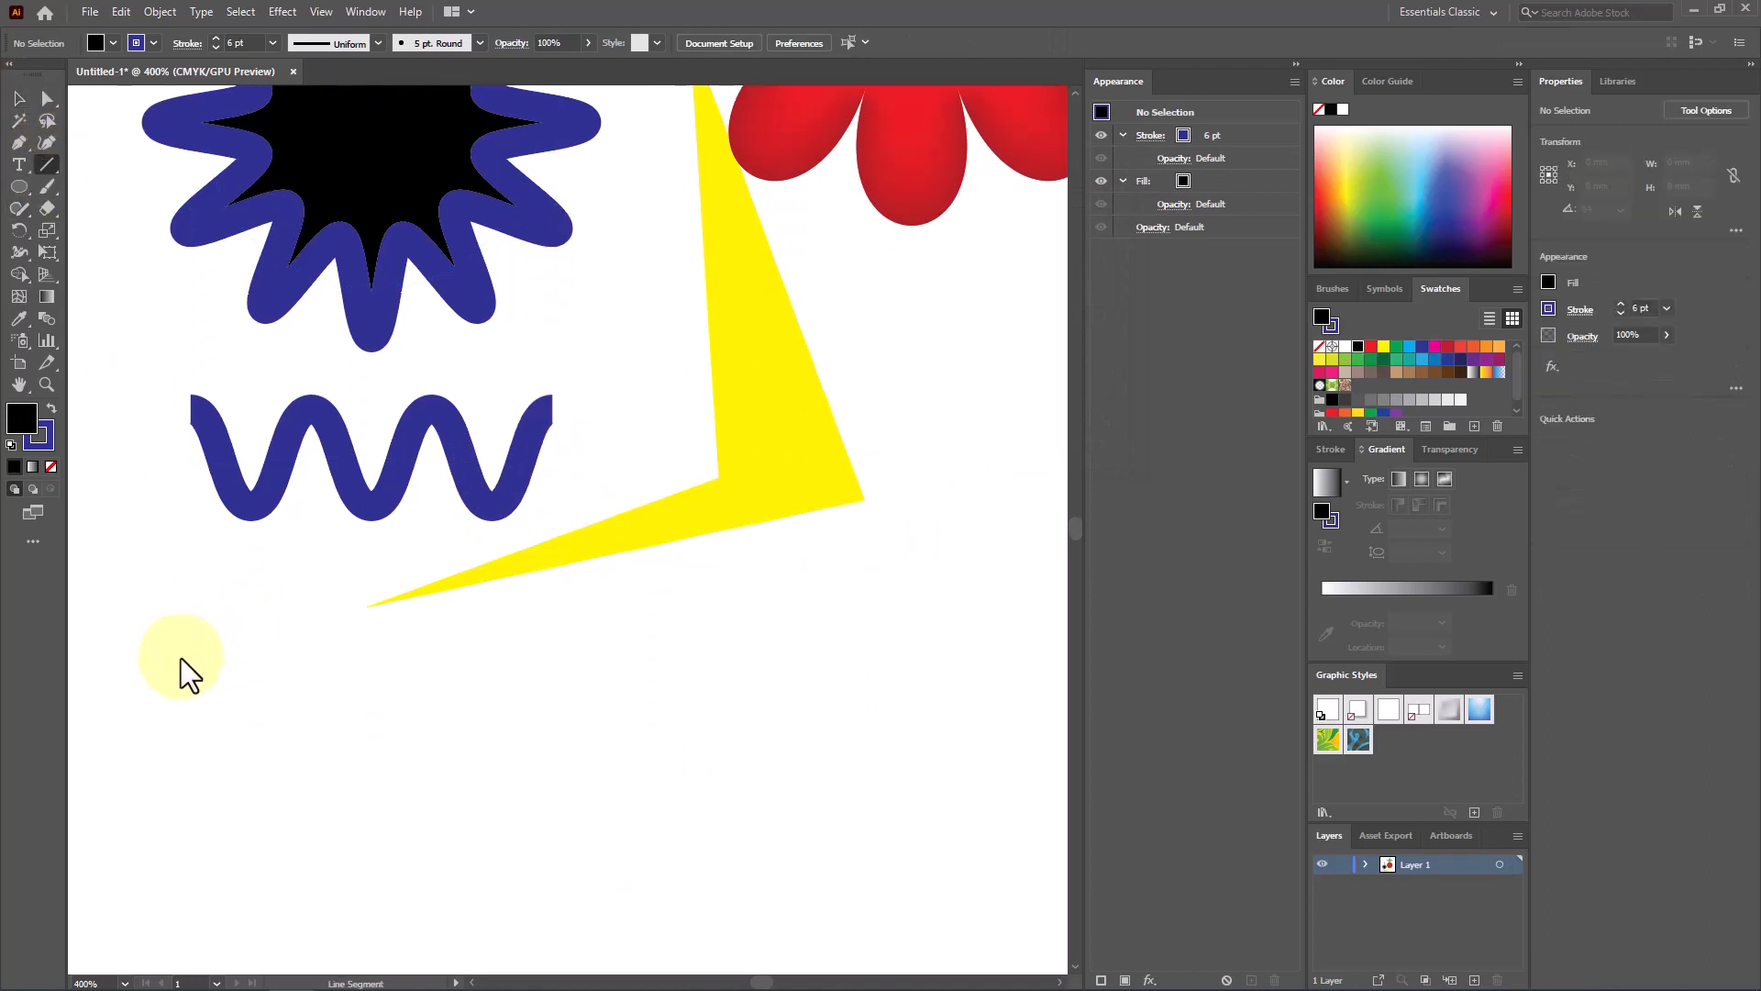
pyautogui.moveTo(181, 666); pyautogui.dragTo(897, 724)
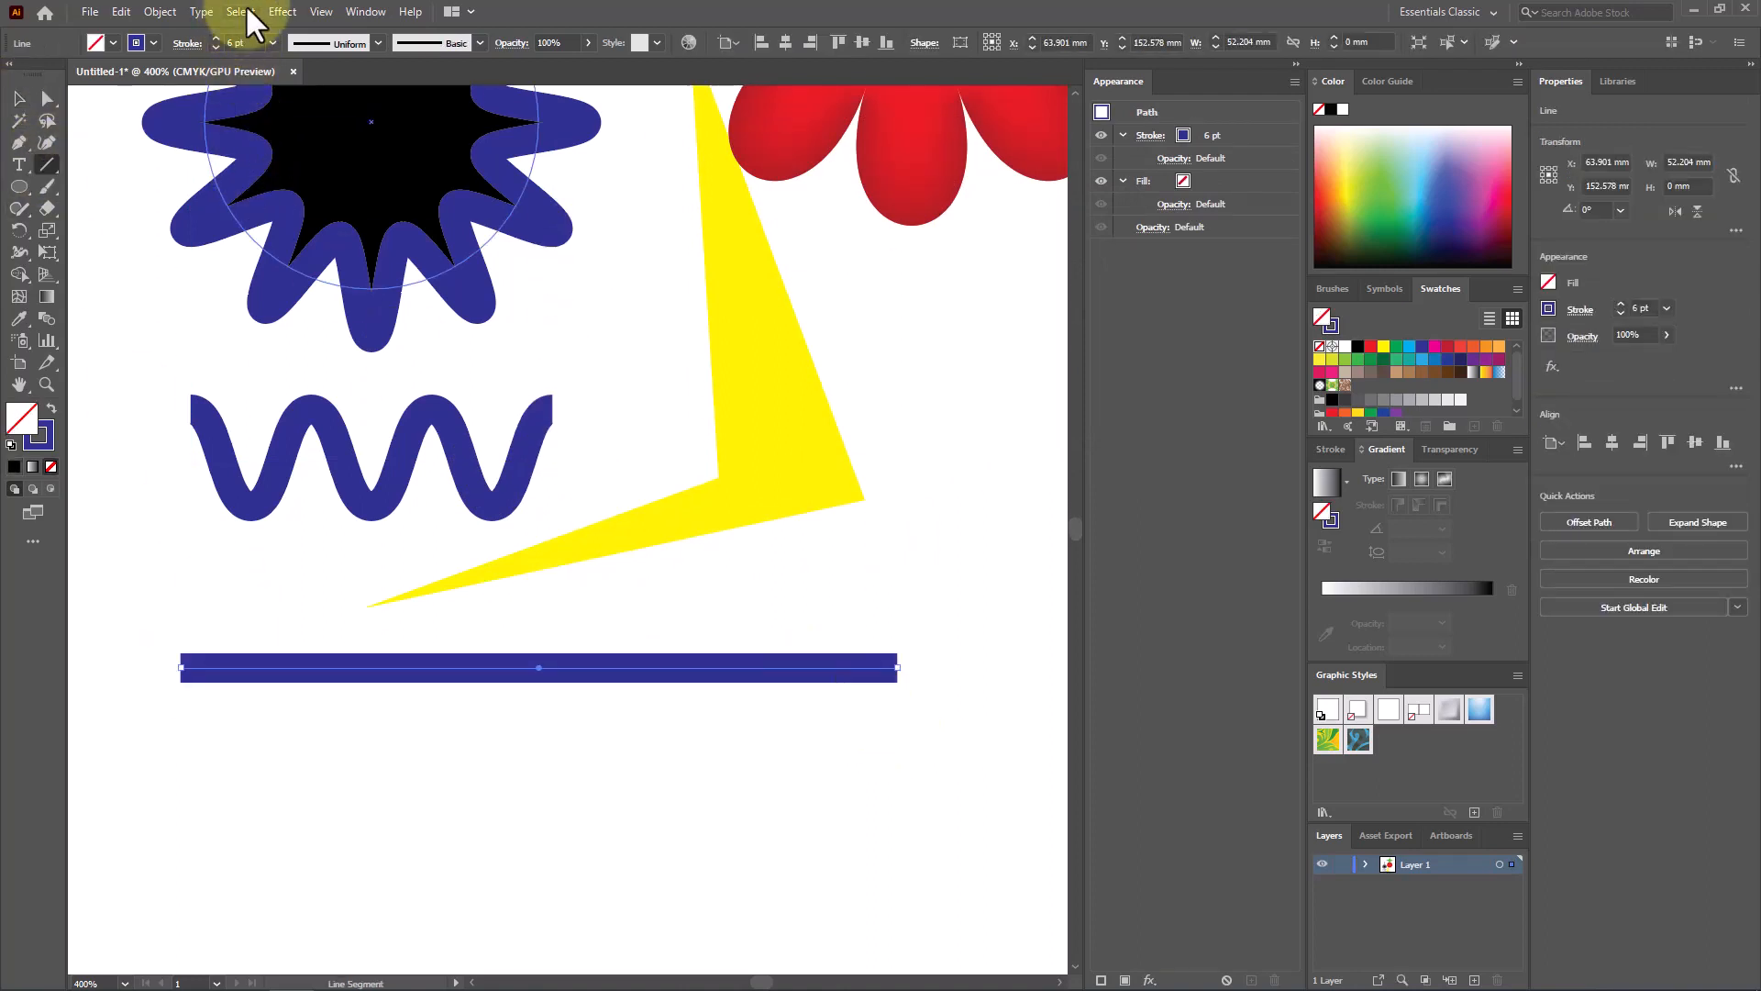
# Apply a Zig Zag effect to the long line with 3.53 mm absolute size, 4 ridges per segment and smooth points
pyautogui.click(282, 11)
pyautogui.moveTo(448, 161)
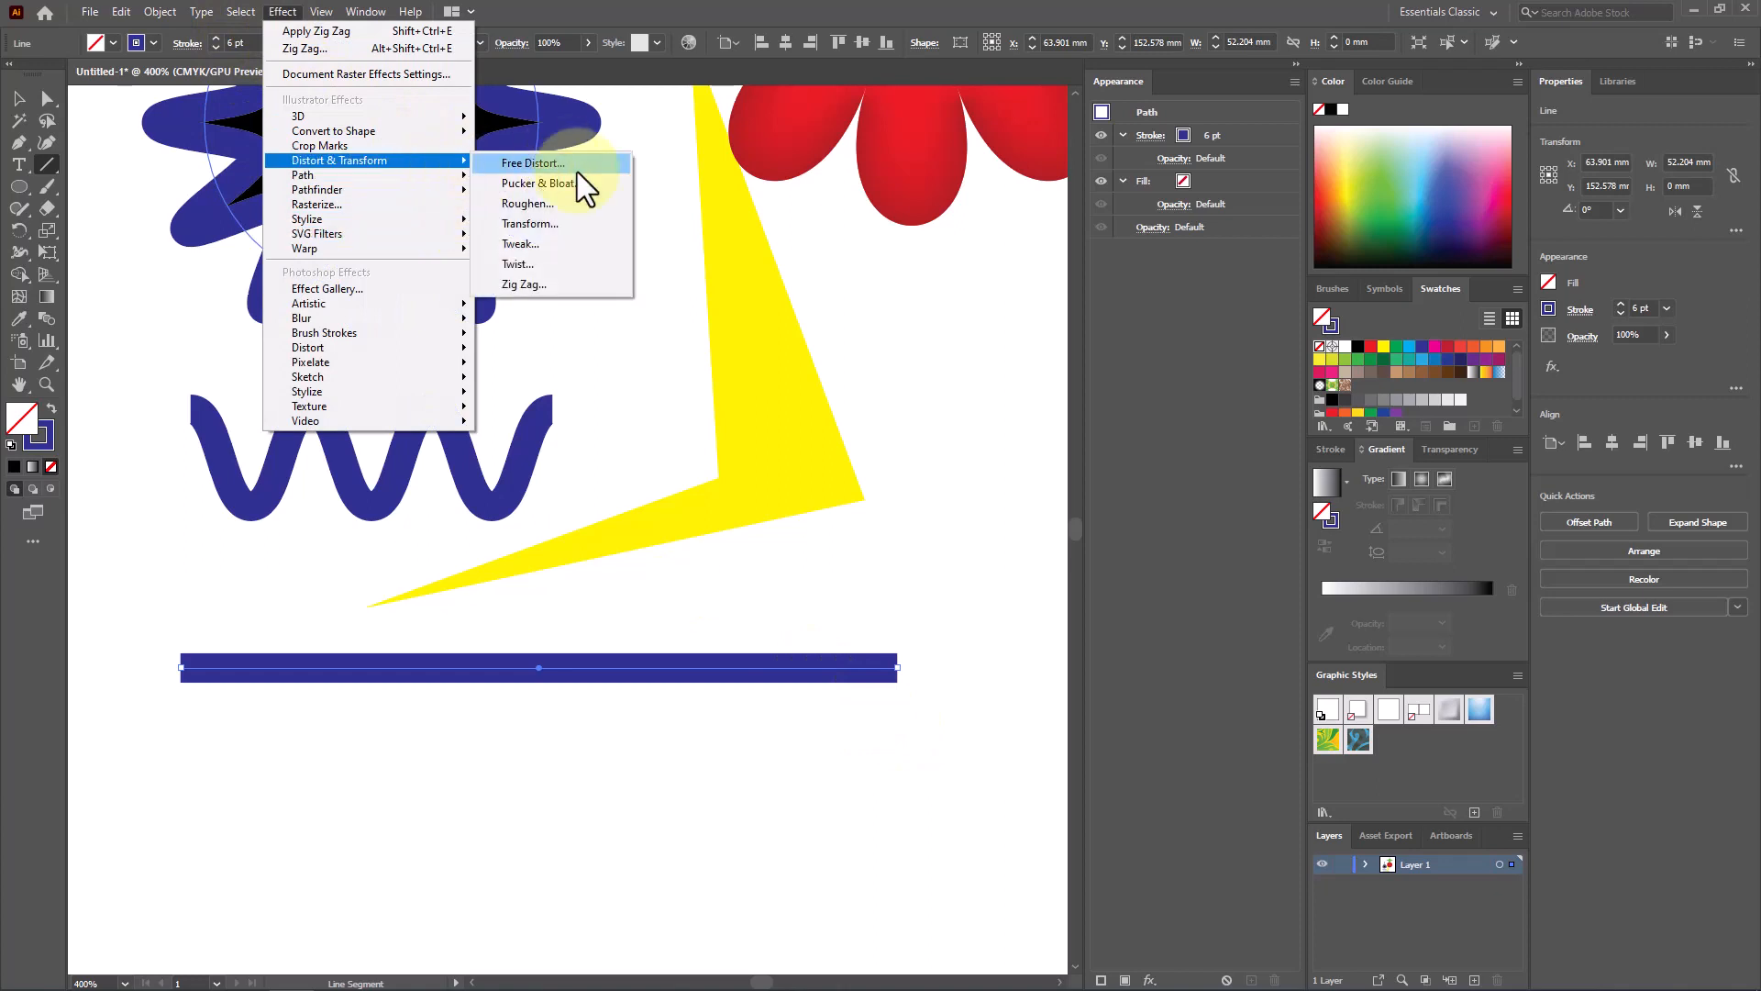
pyautogui.click(590, 285)
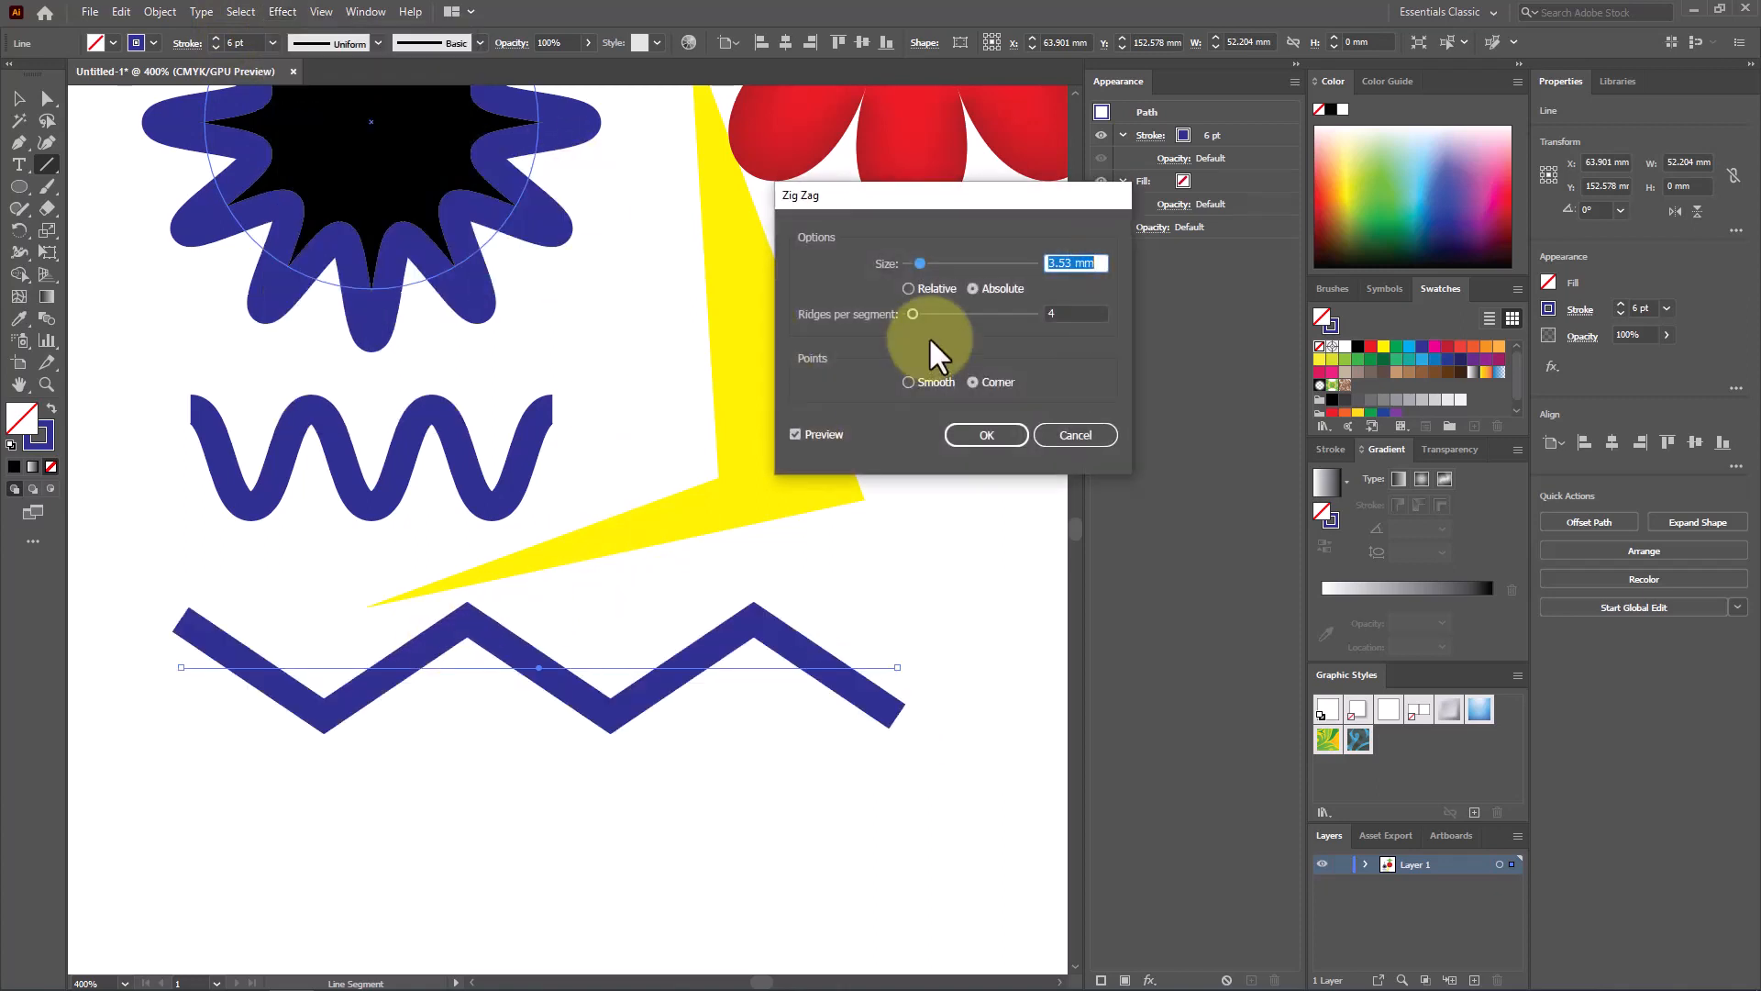
pyautogui.click(909, 382)
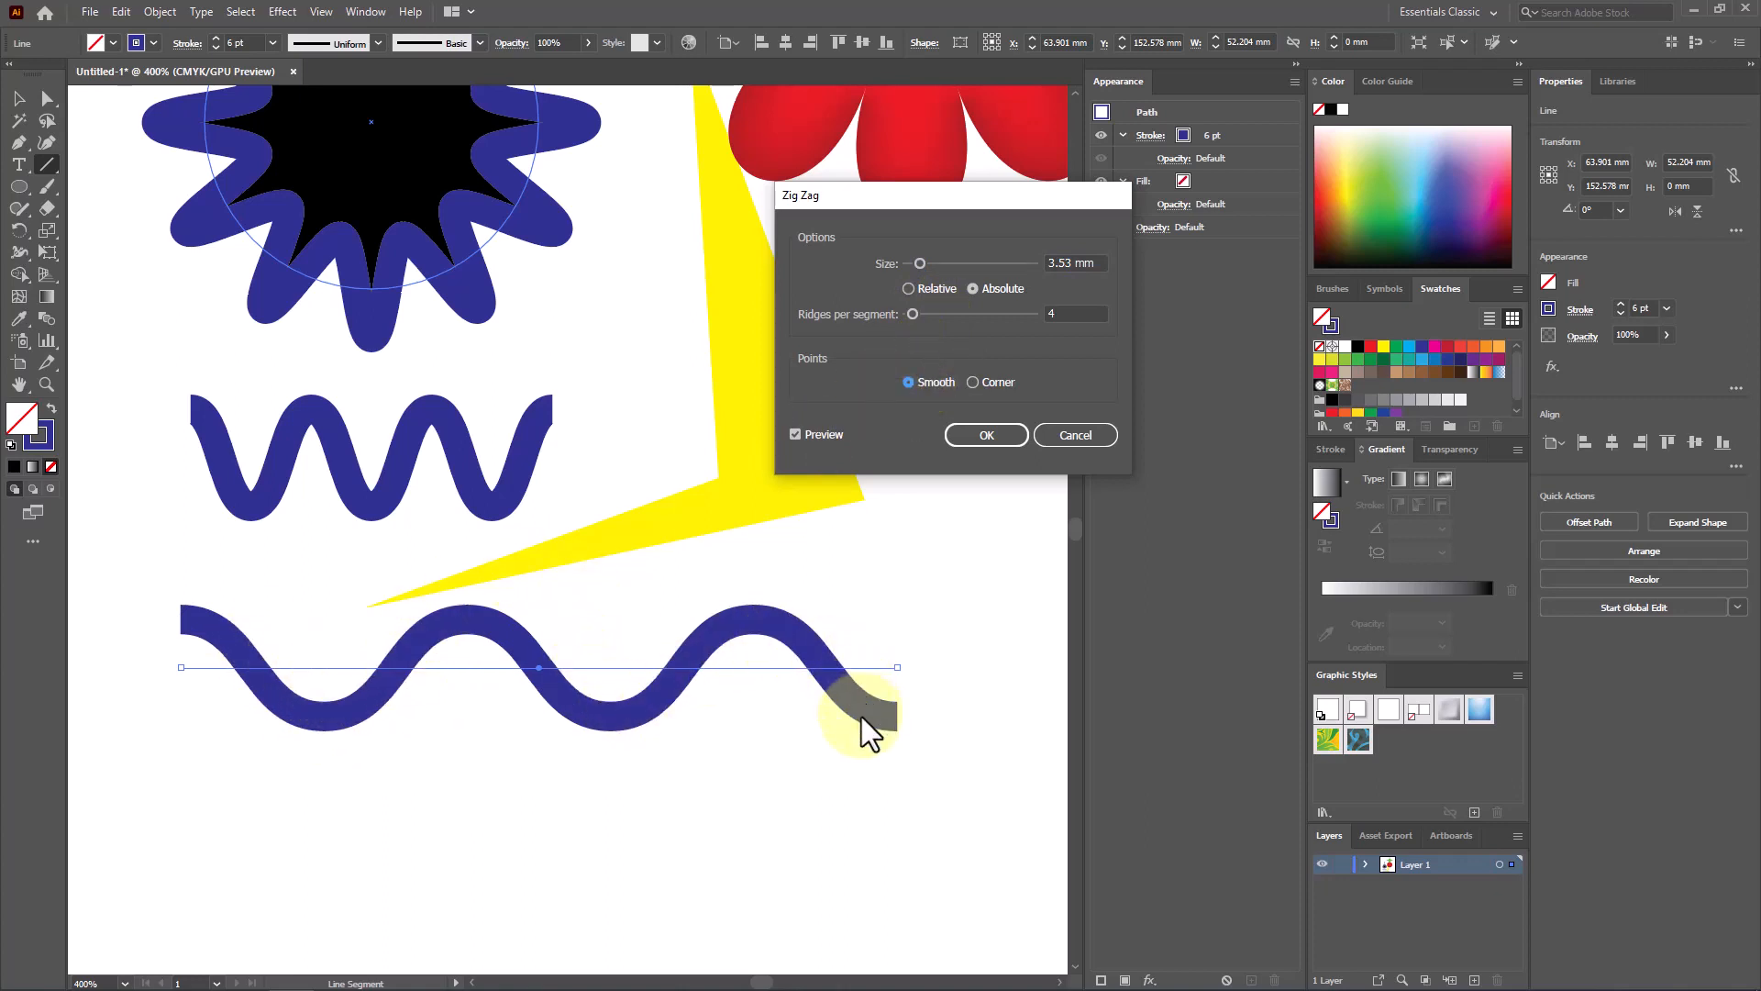
pyautogui.click(985, 434)
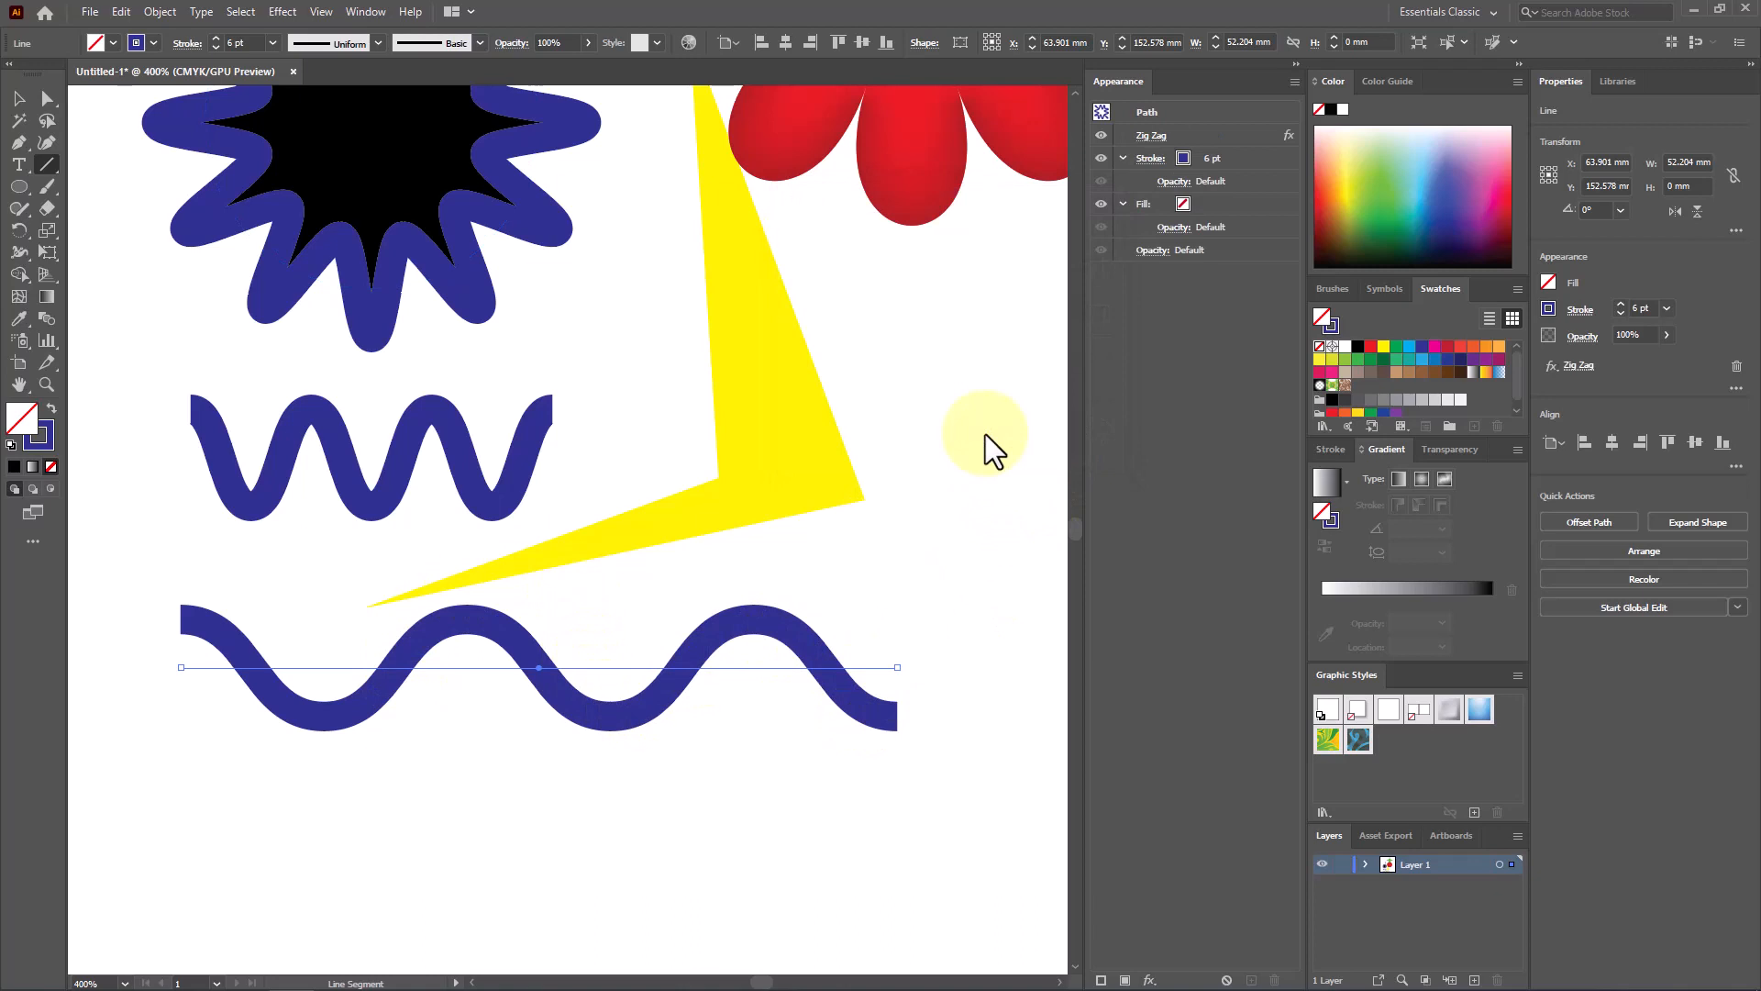
# Expand the appearance of the long zig-zag line and move it down about 2.9 mm
pyautogui.click(161, 12)
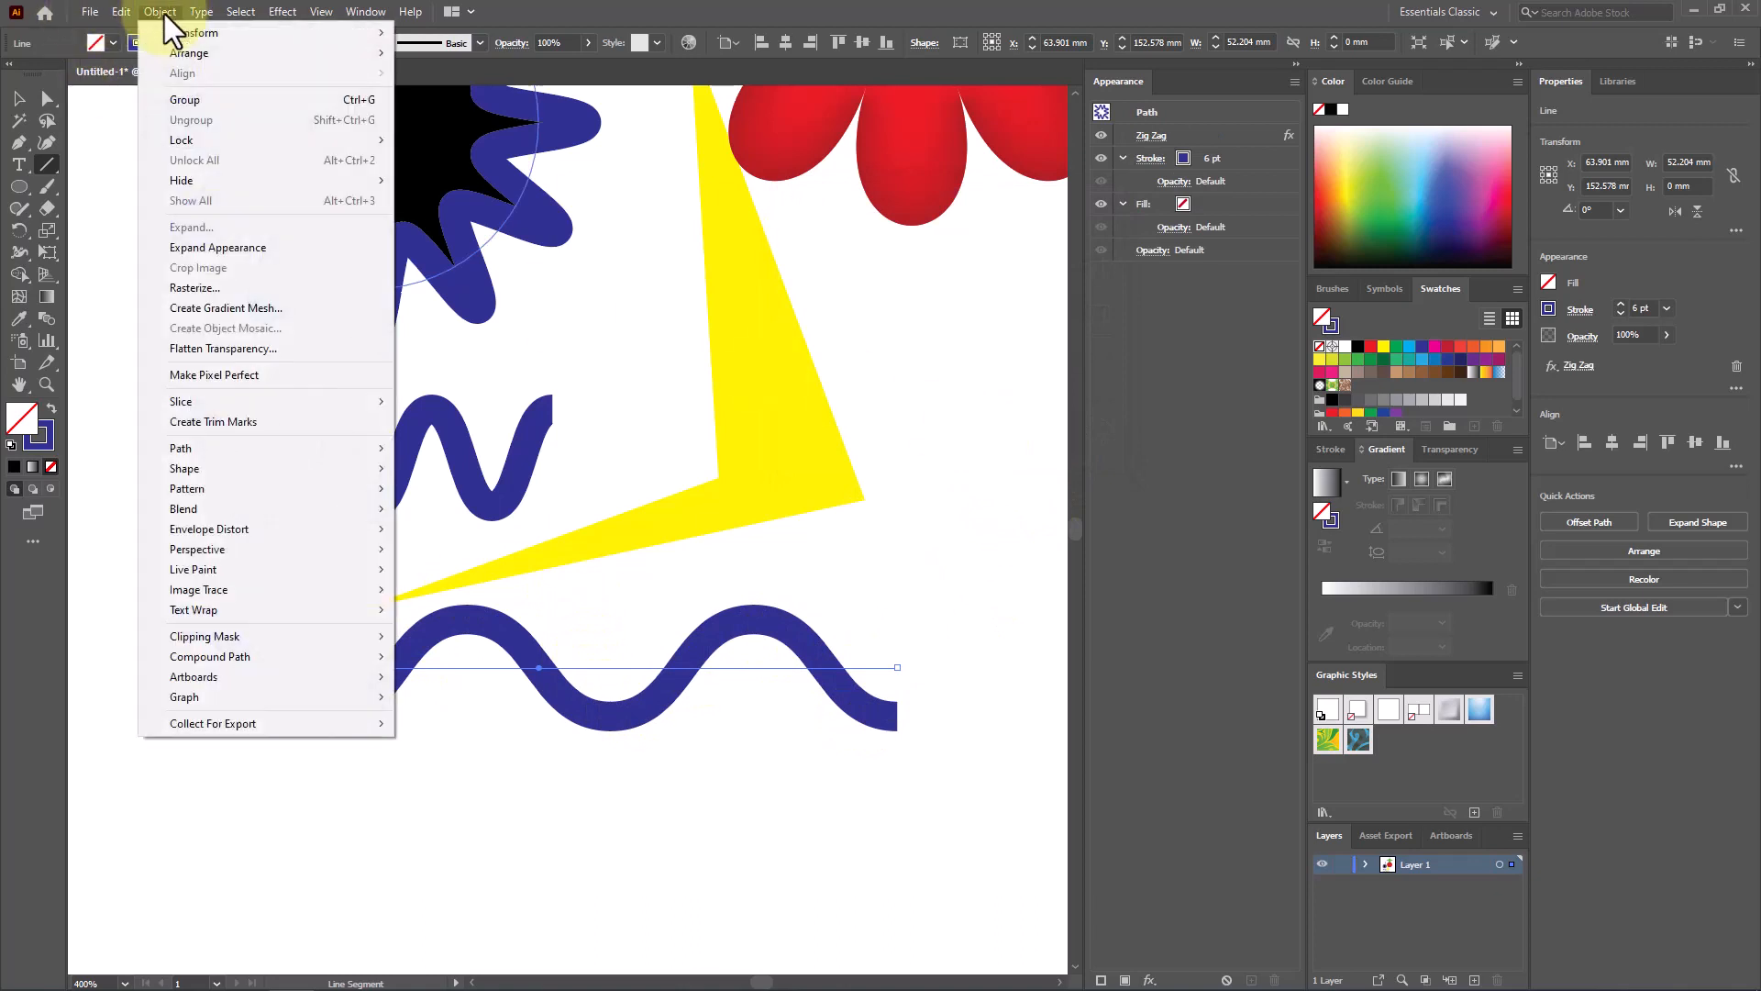
pyautogui.click(233, 248)
pyautogui.click(19, 101)
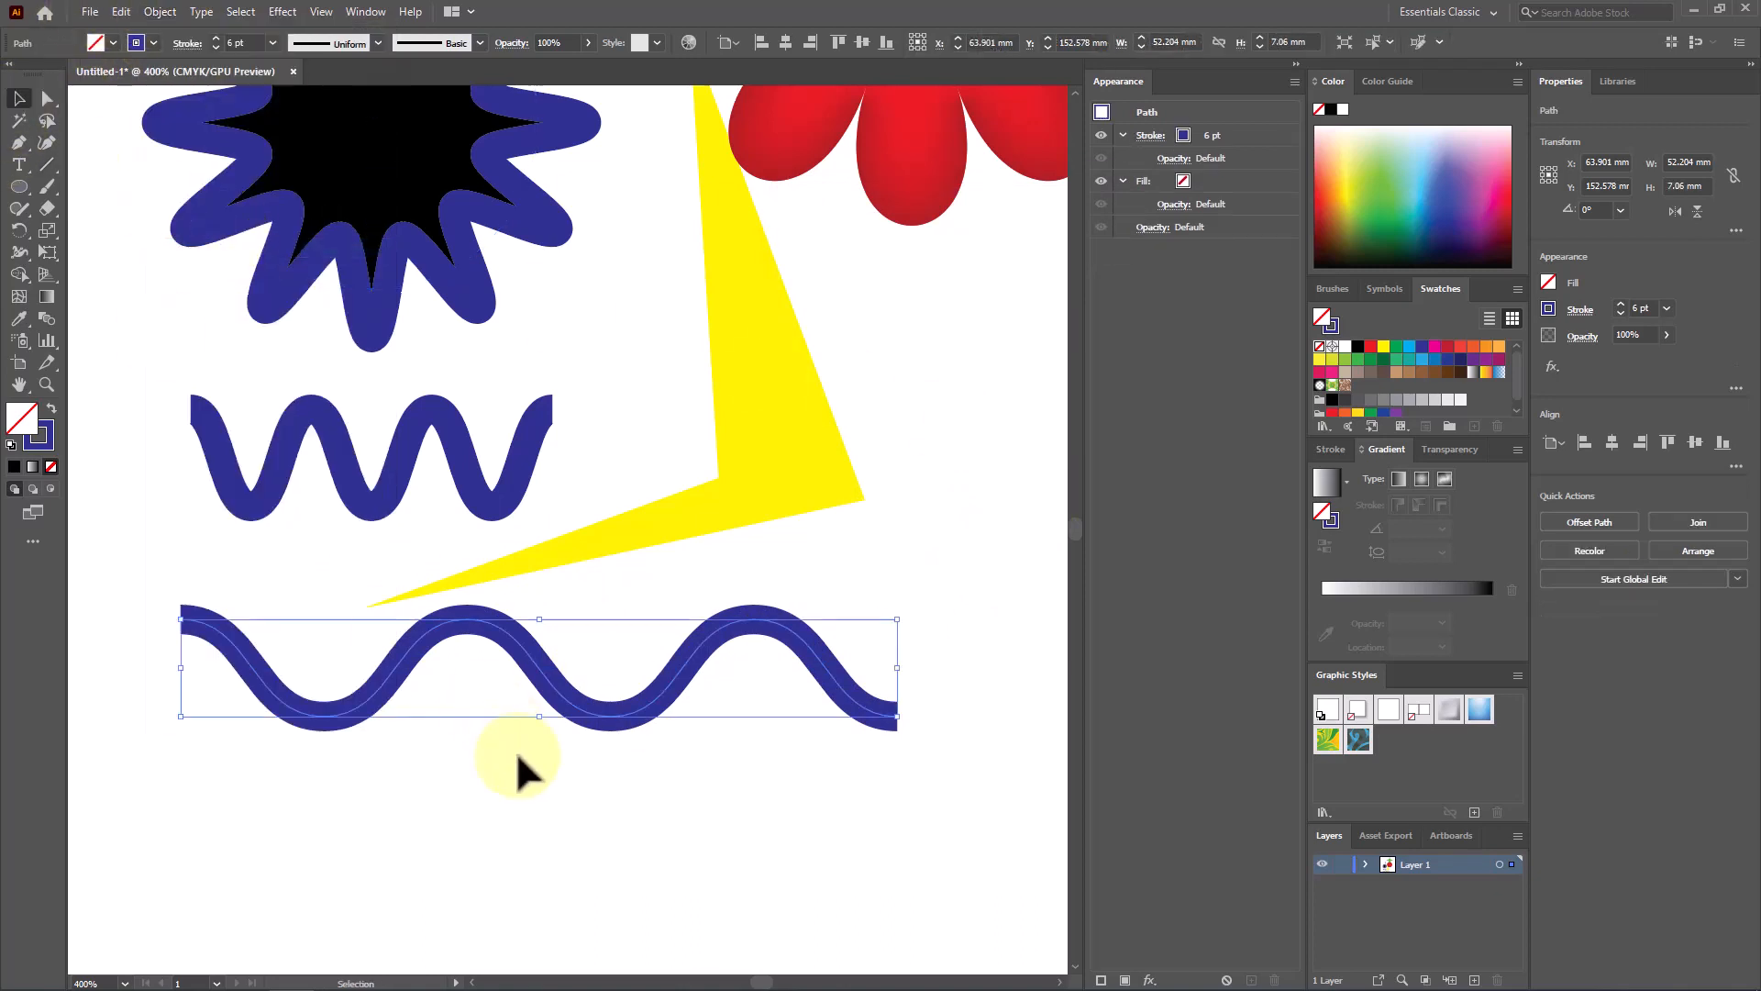
pyautogui.click(517, 753)
pyautogui.moveTo(548, 683); pyautogui.dragTo(551, 723)
pyautogui.scroll(3, 635, 677)
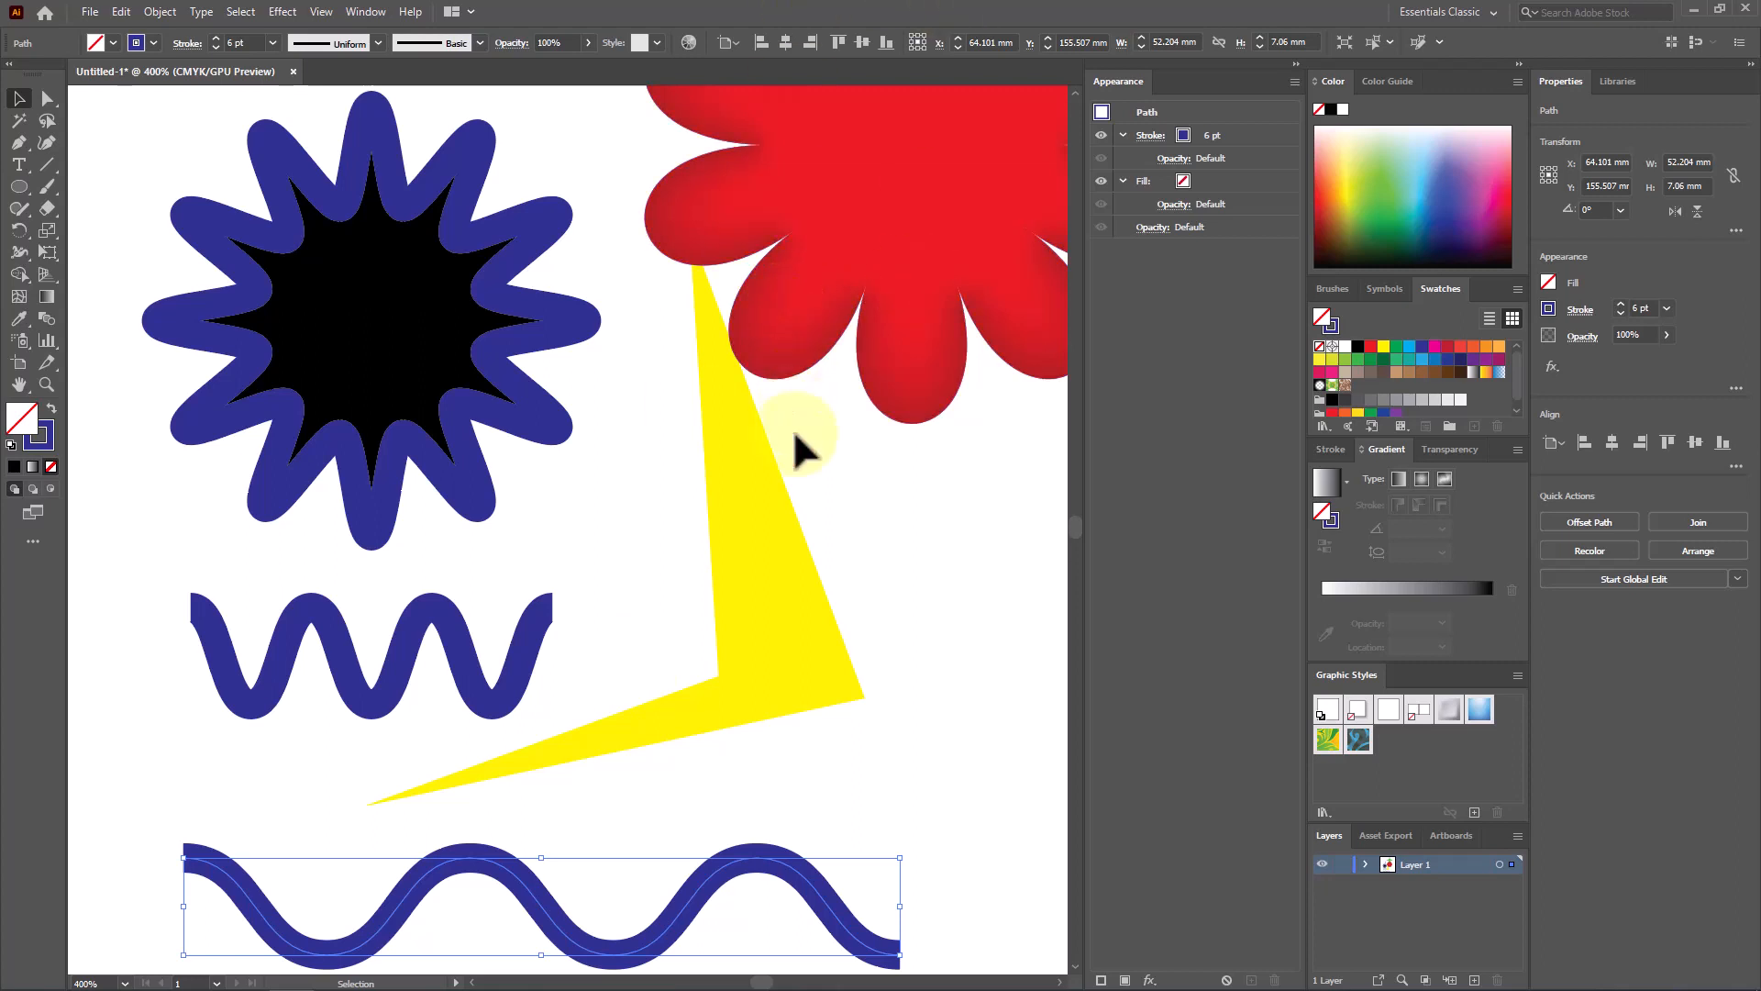
pyautogui.click(769, 569)
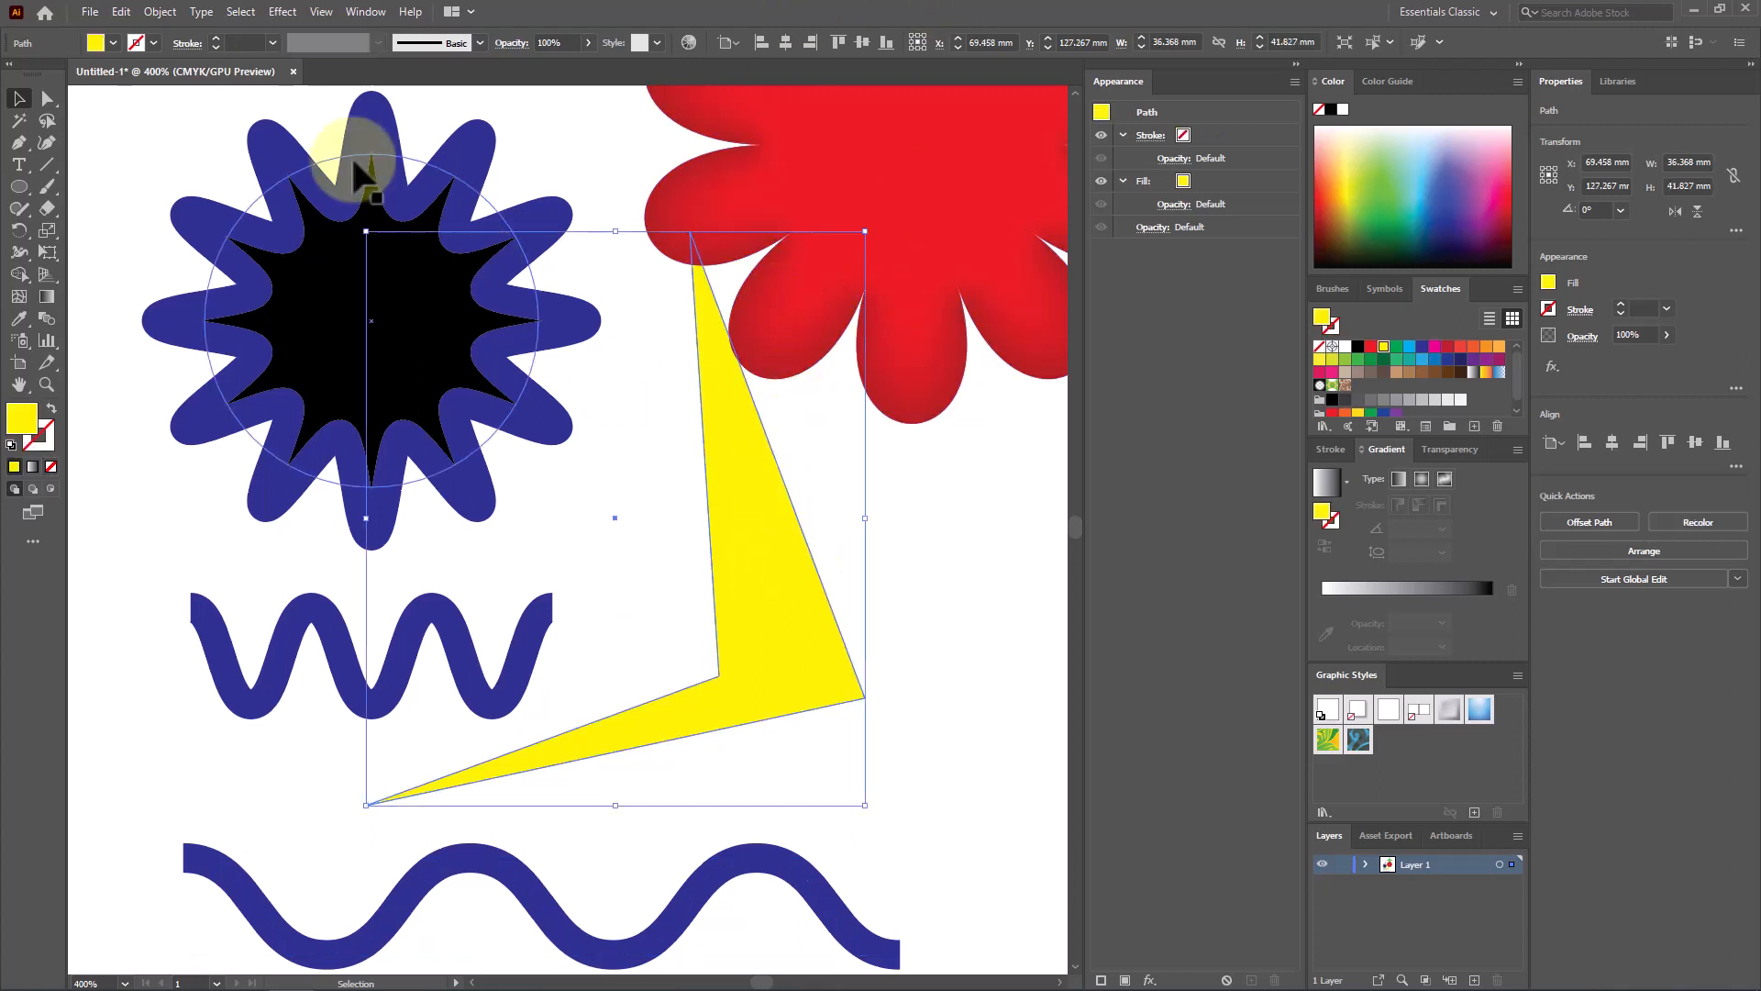
pyautogui.click(281, 11)
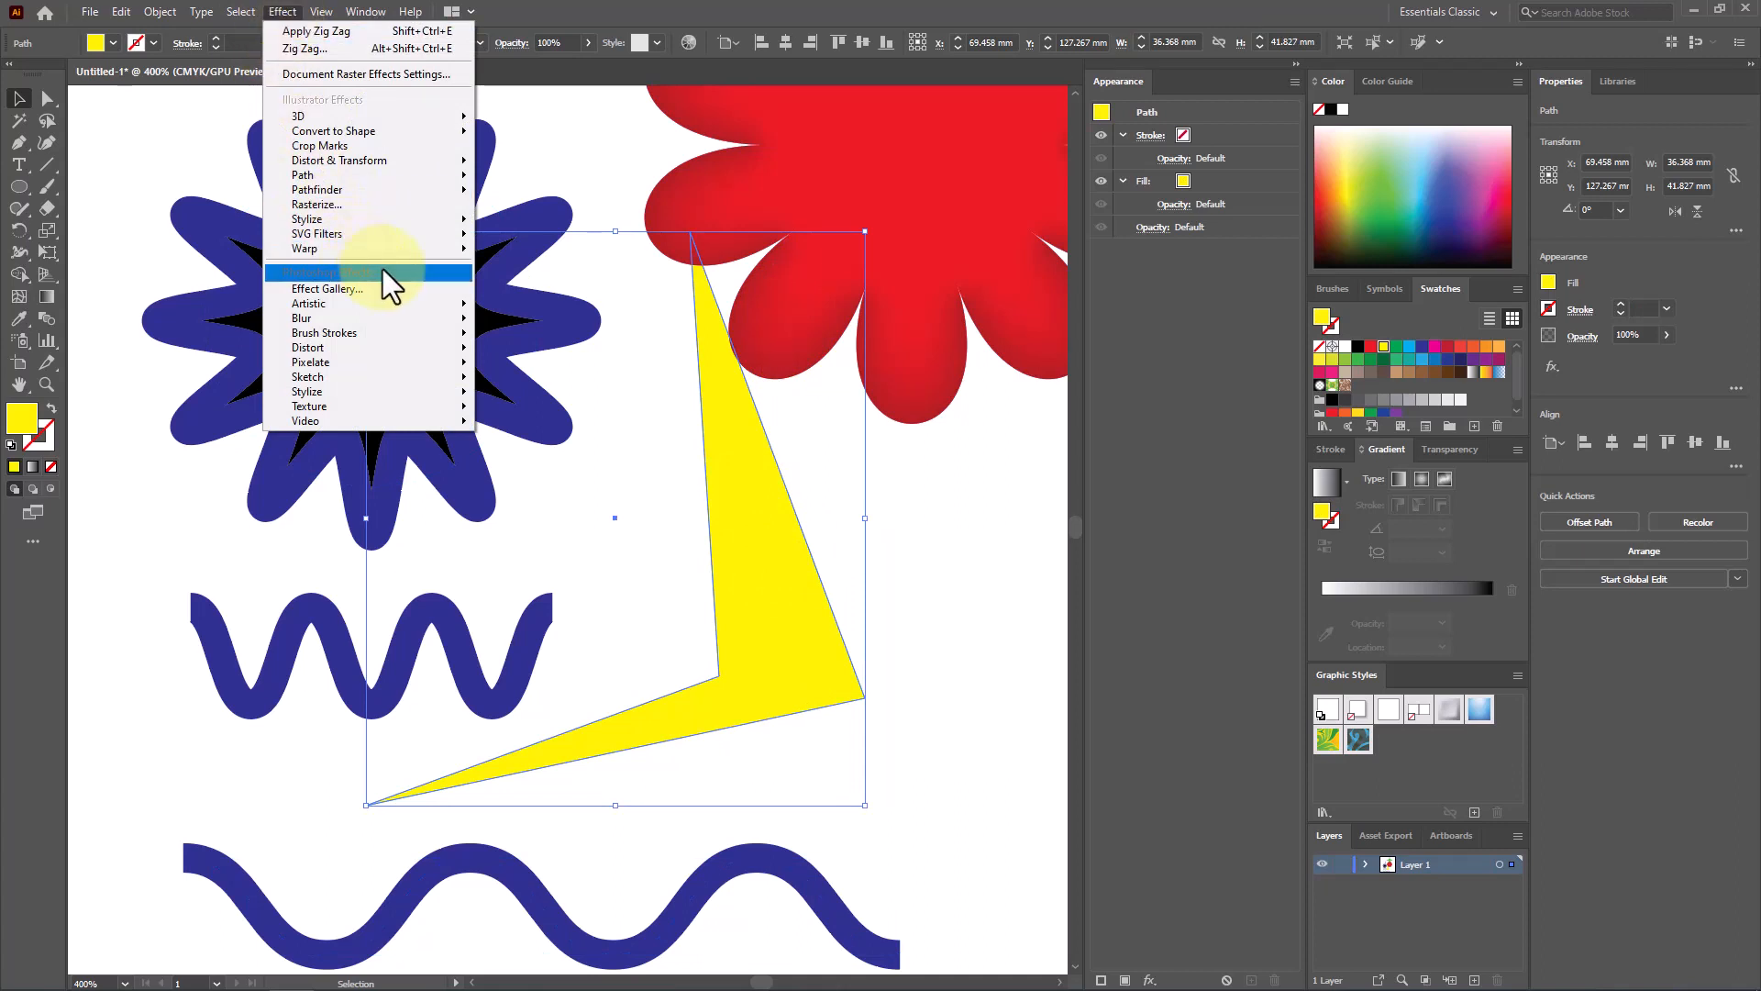
pyautogui.moveTo(404, 218)
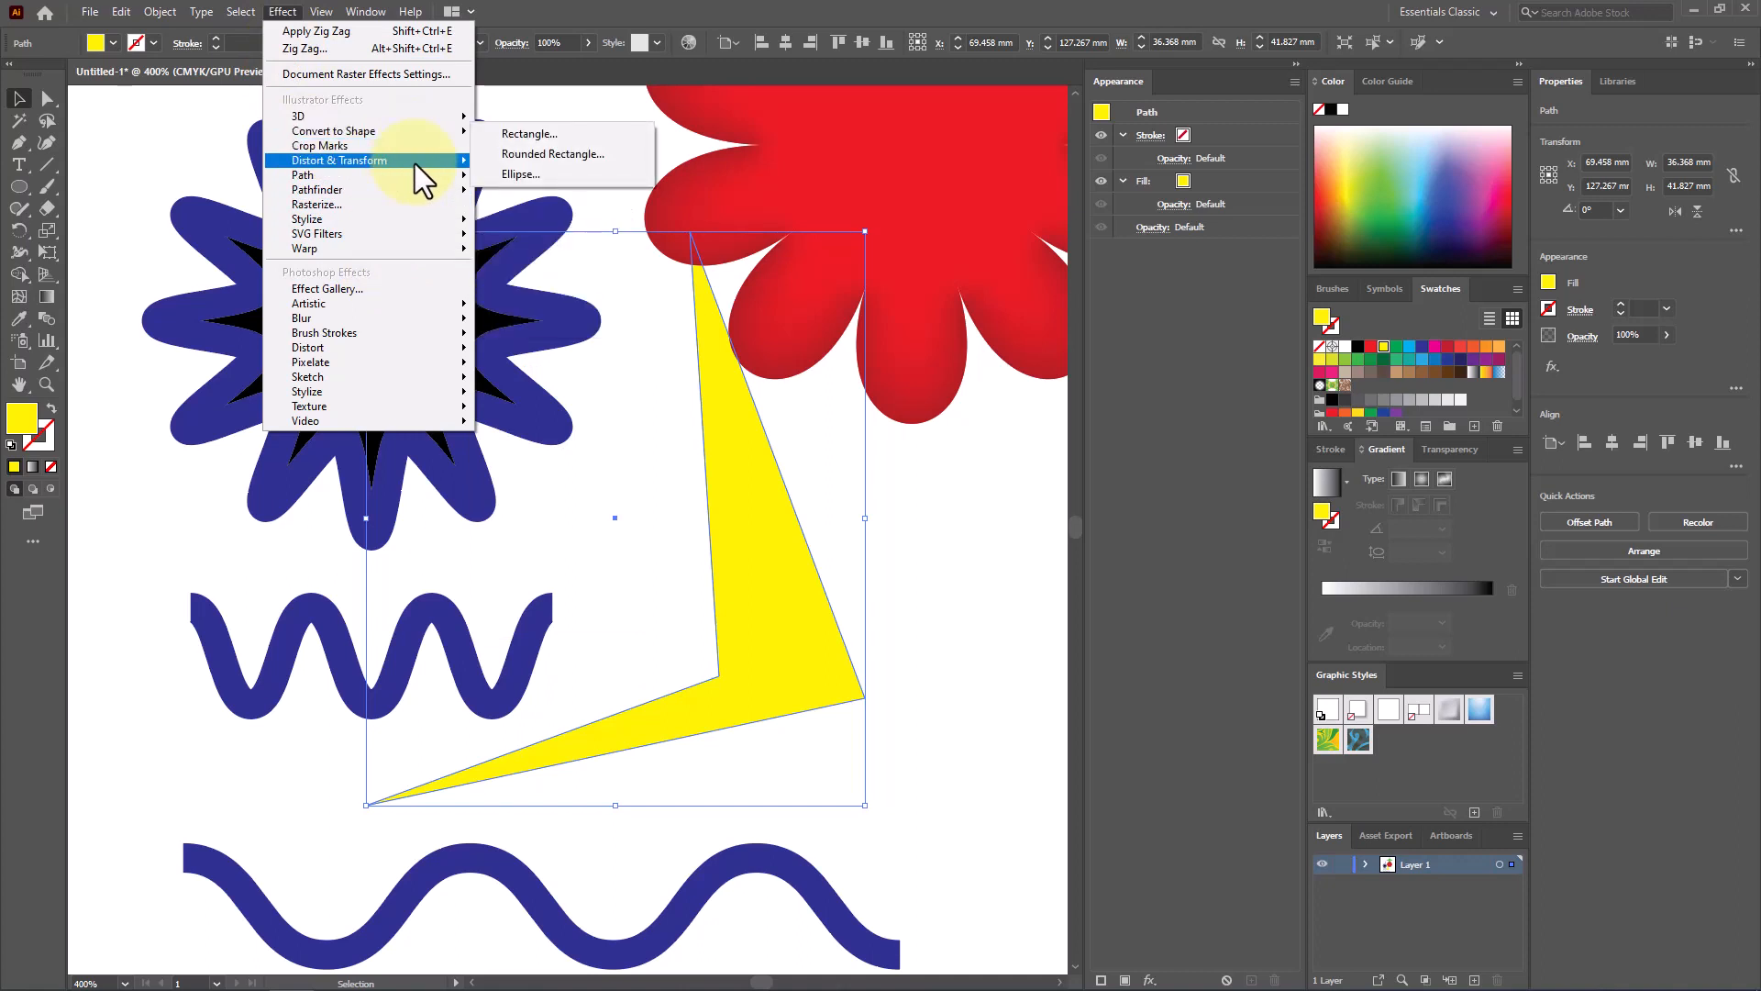
pyautogui.moveTo(414, 163)
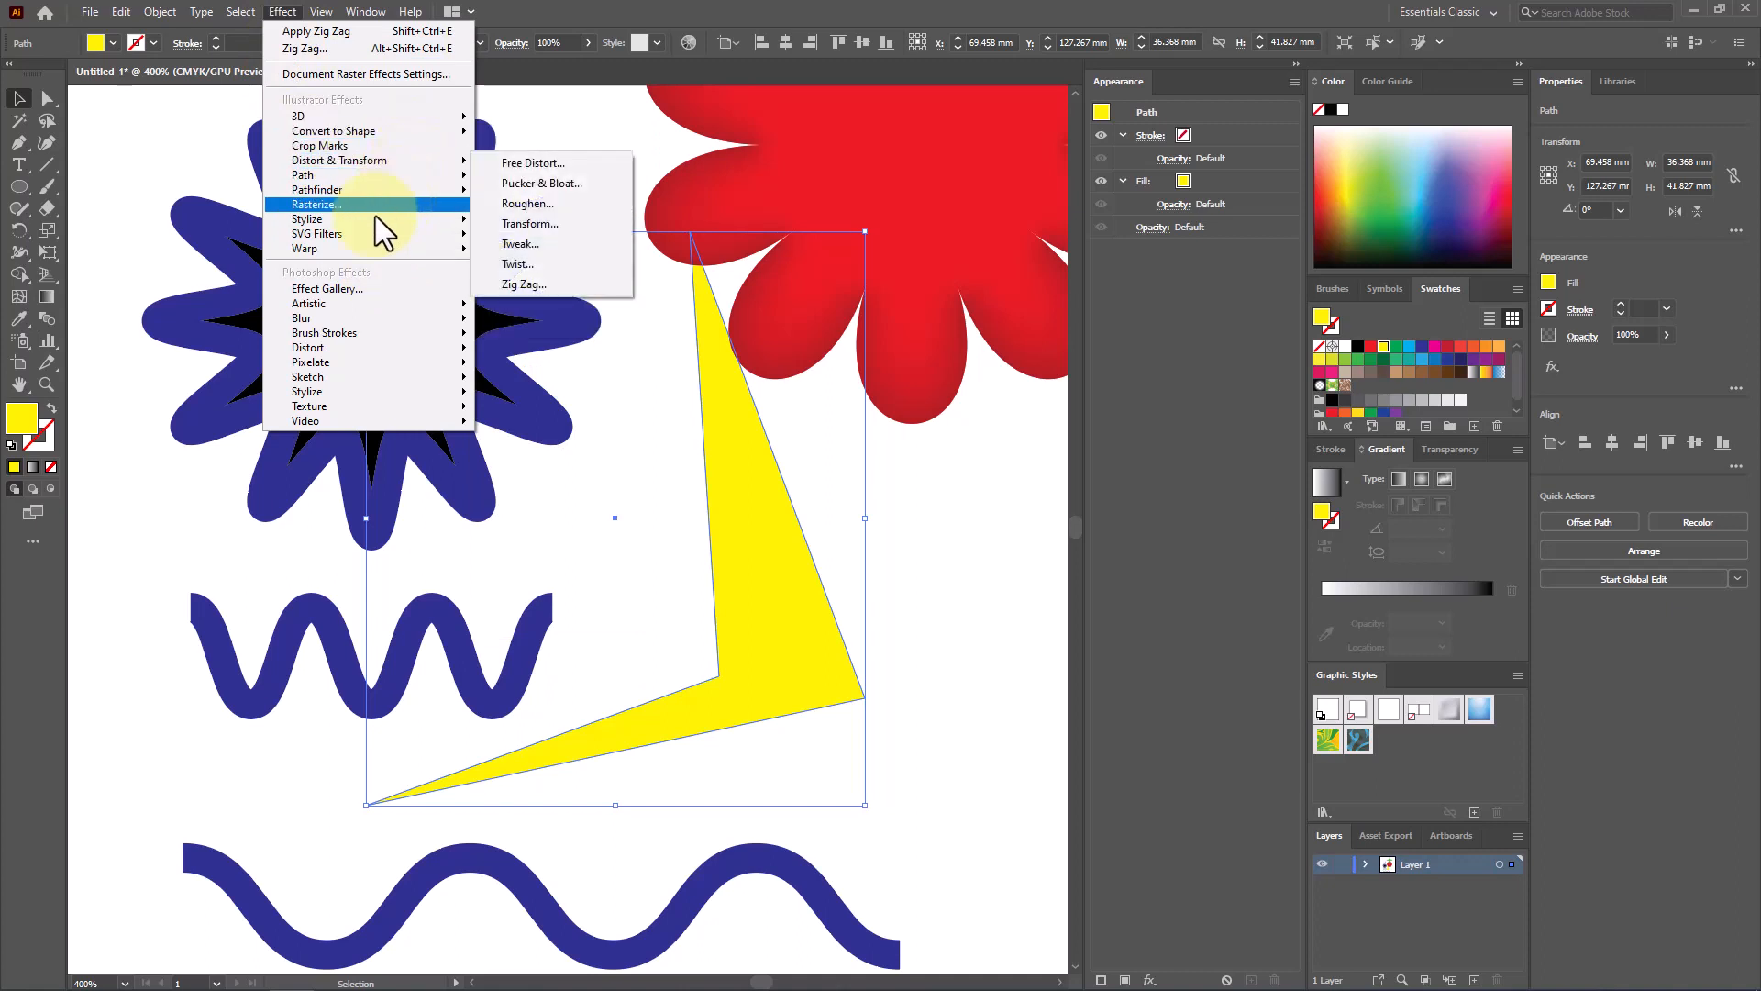
pyautogui.moveTo(370, 250)
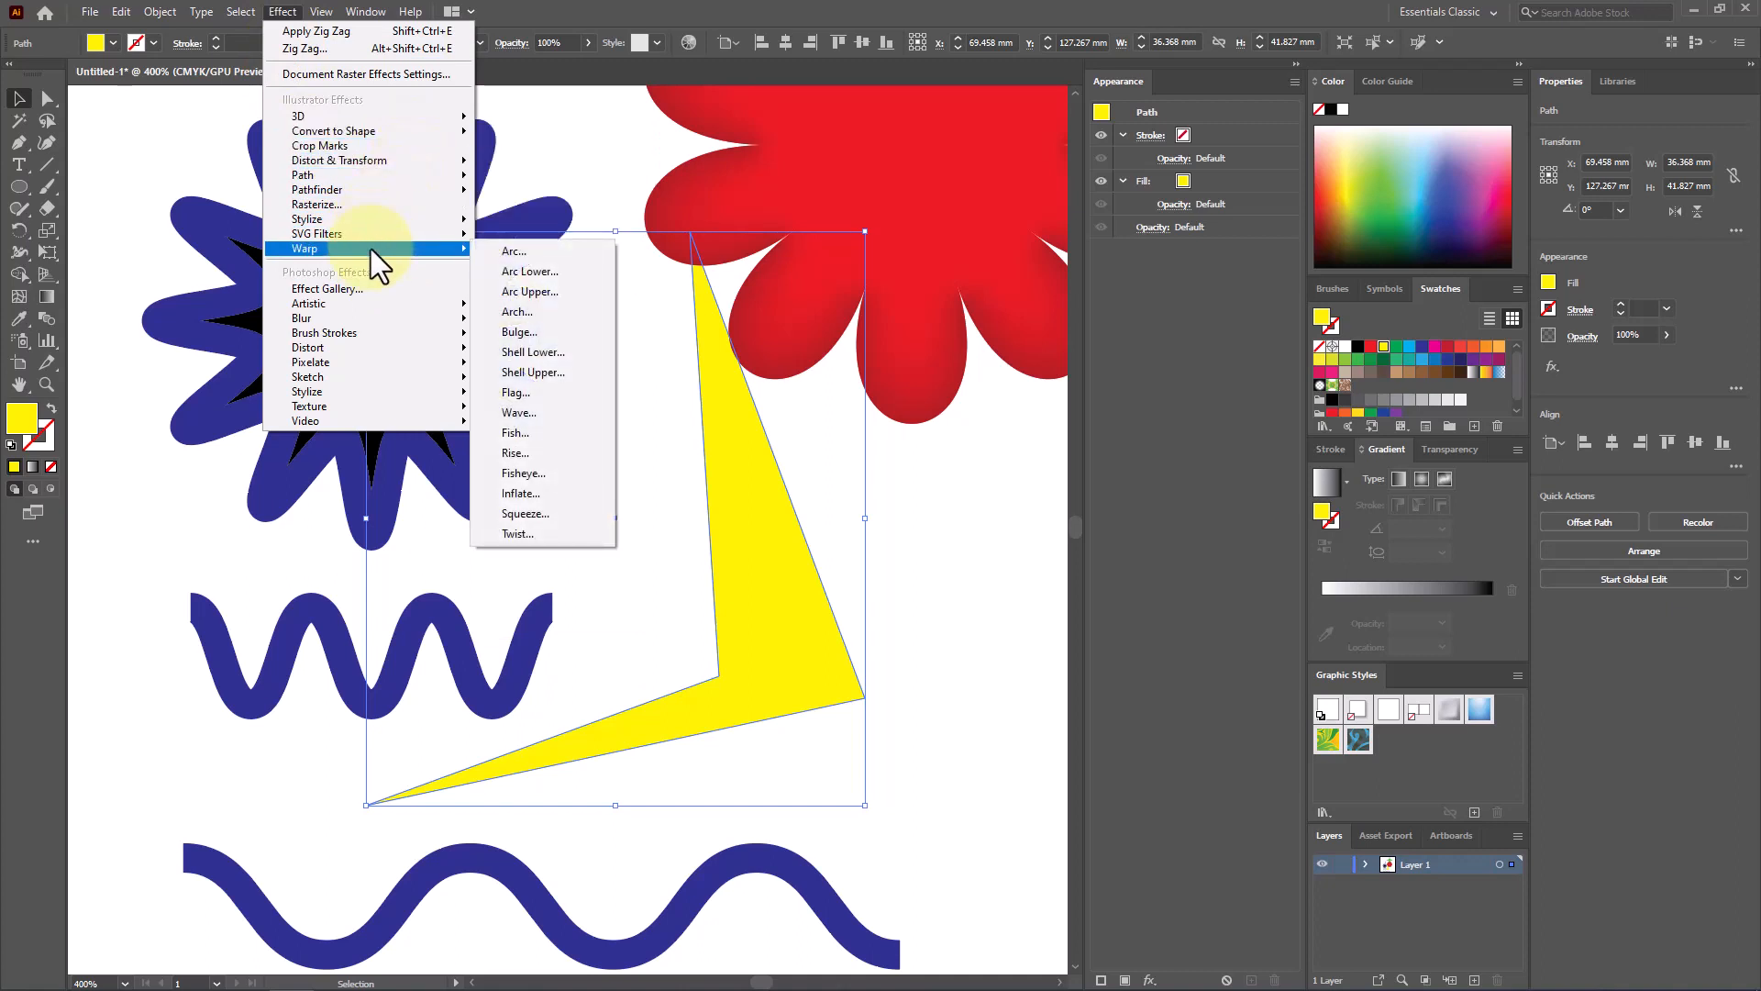
pyautogui.click(17, 99)
# Add the placeholder text "Lorem ipsum" below the long wavy line and scale it to about 33 pt, about 61.6 mm wide
pyautogui.scroll(-13, 514, 428)
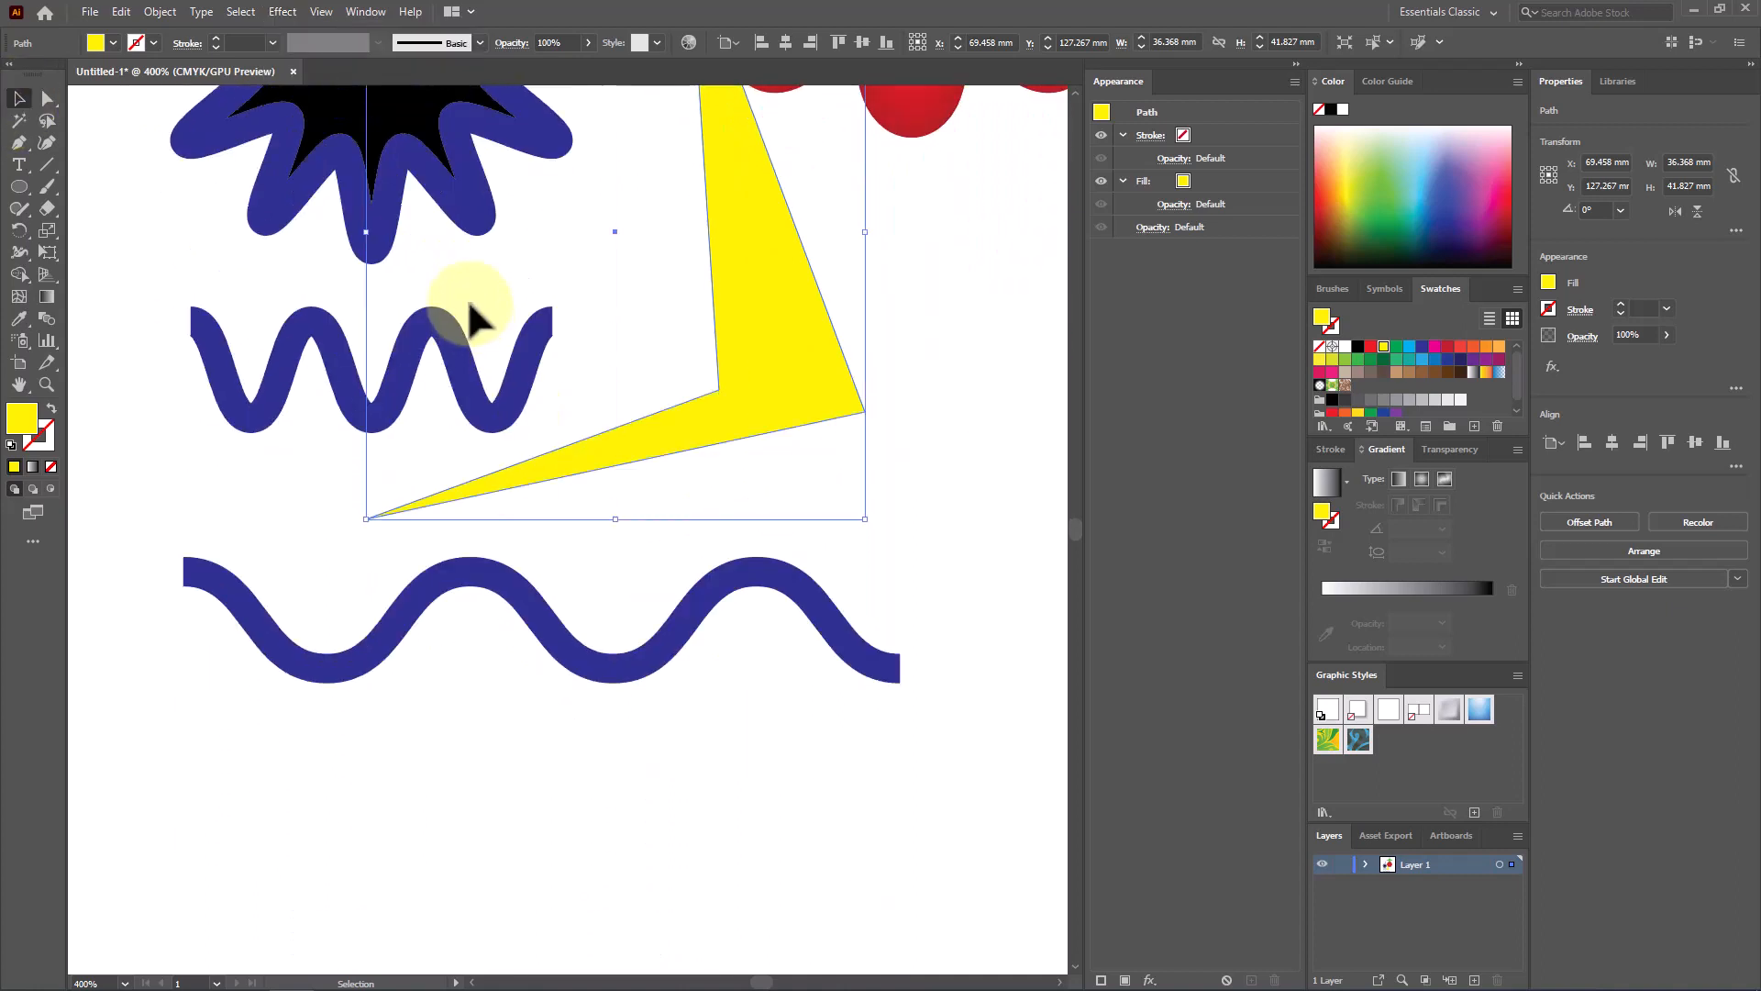
pyautogui.scroll(-20, 469, 305)
pyautogui.click(216, 312)
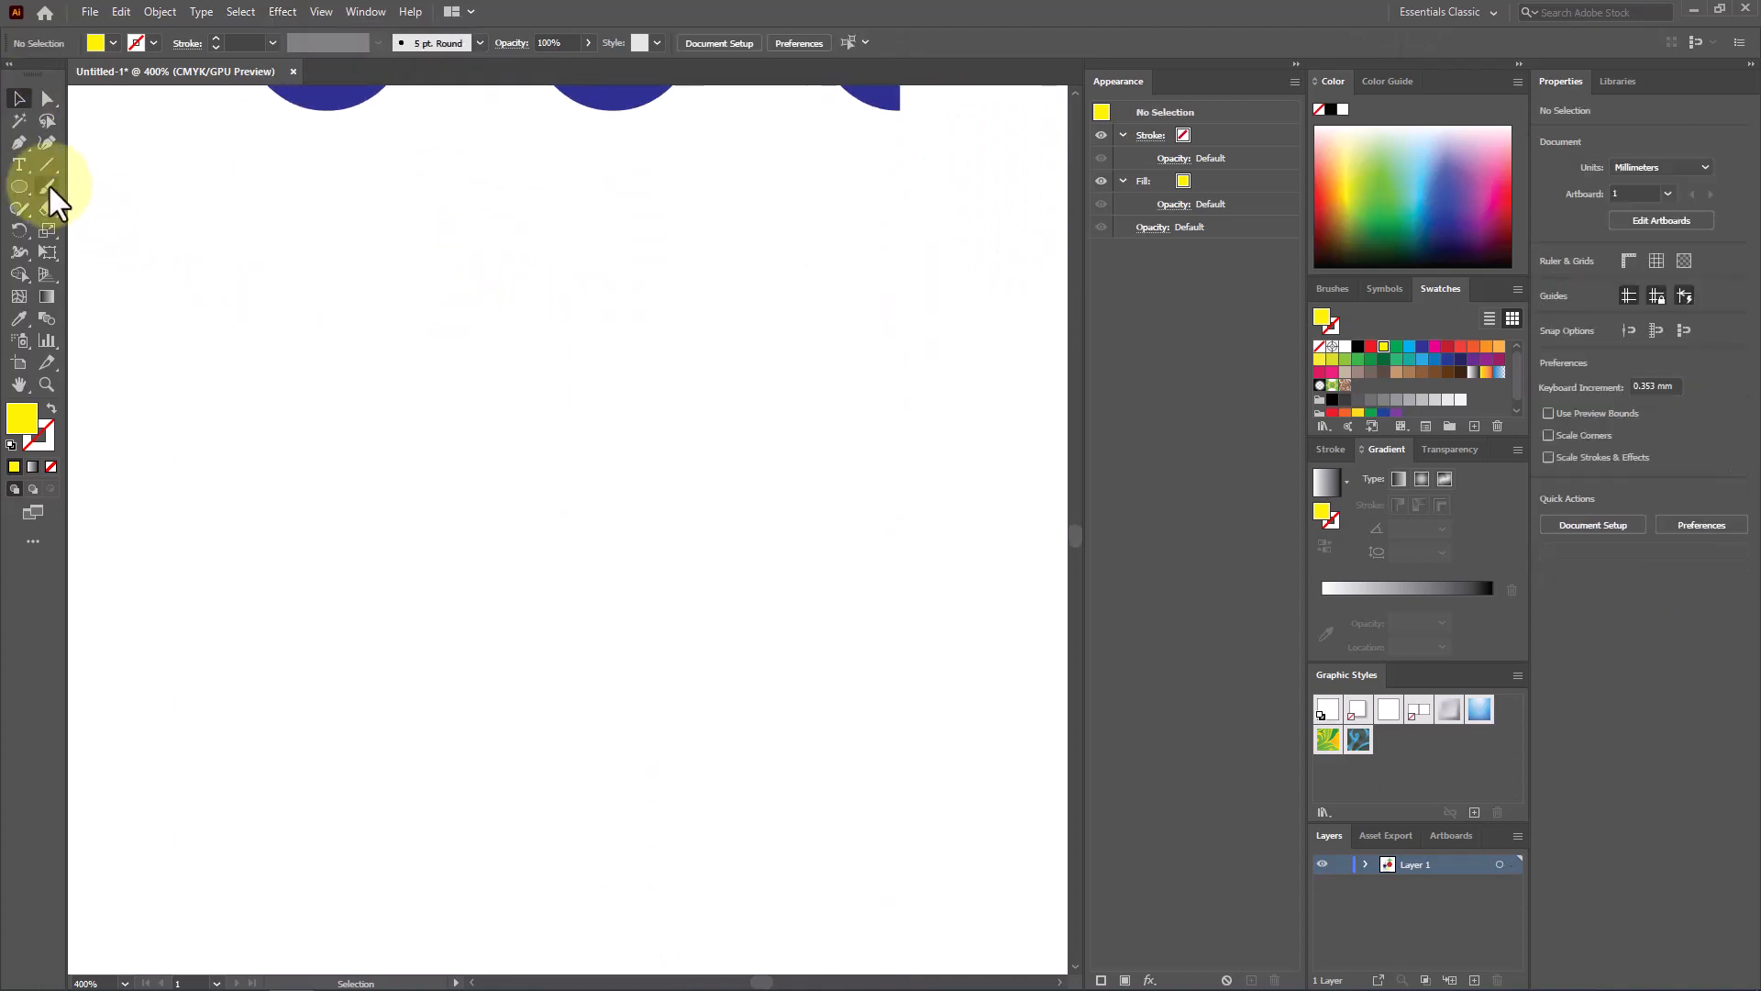
pyautogui.click(19, 164)
pyautogui.click(278, 342)
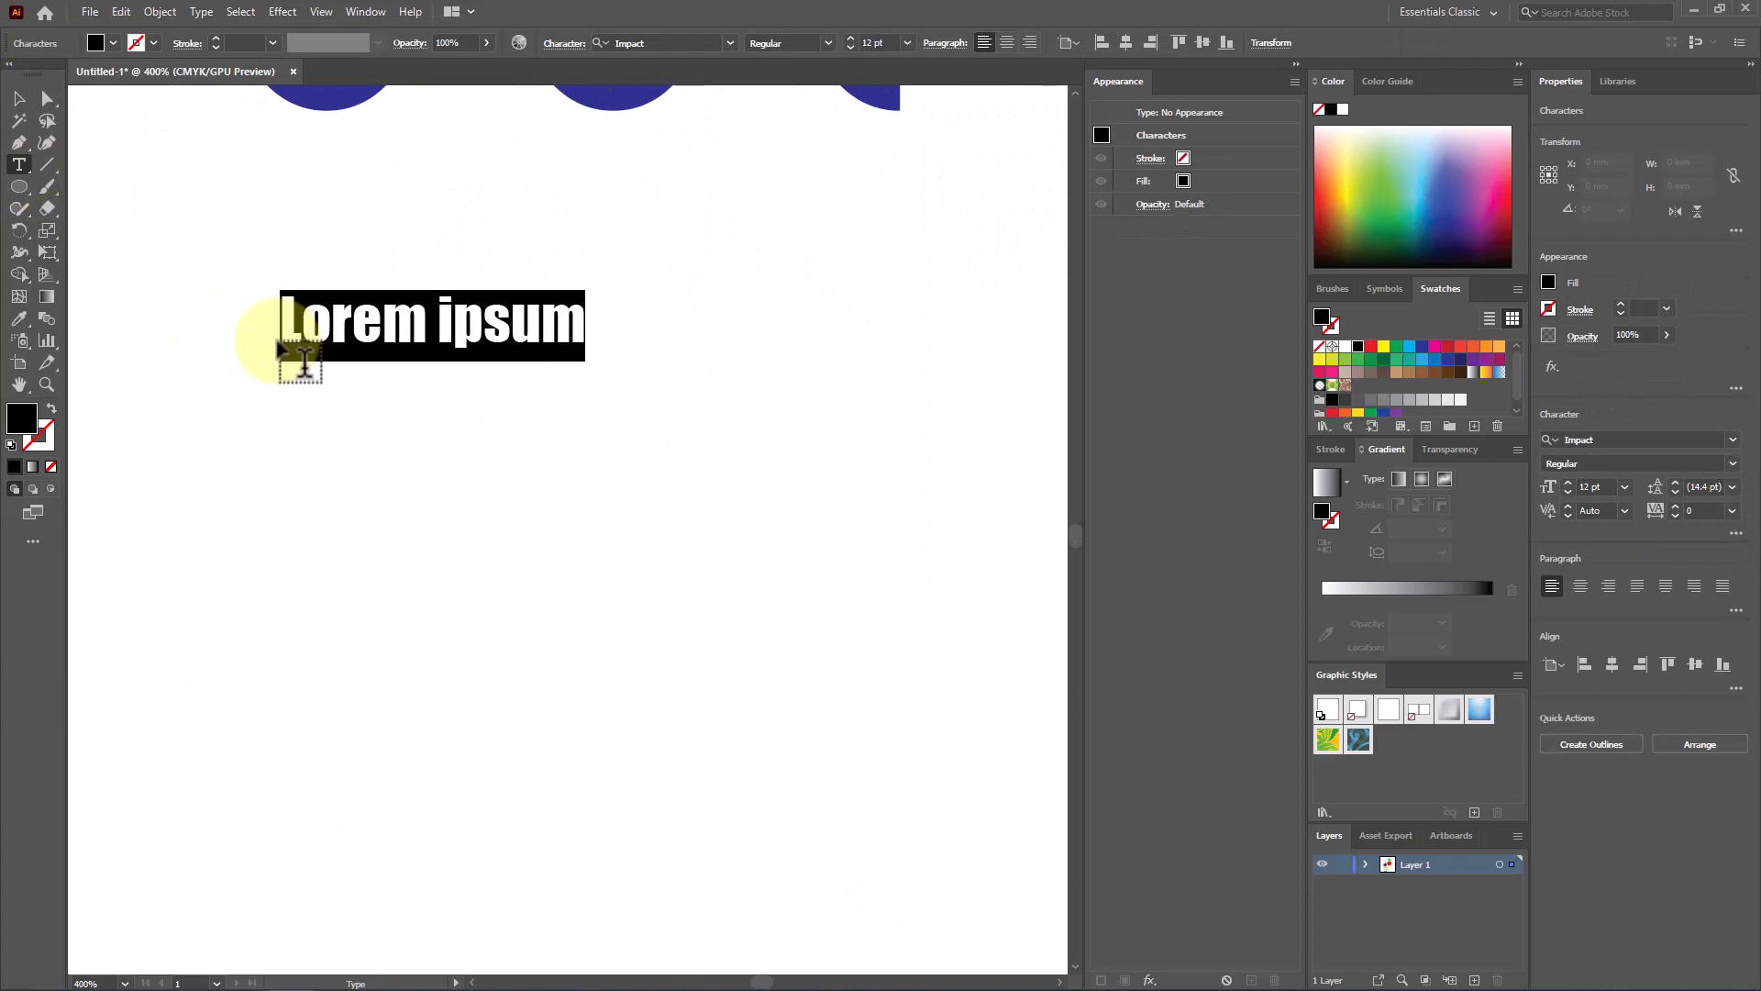
pyautogui.click(19, 99)
pyautogui.moveTo(586, 361); pyautogui.dragTo(938, 554)
pyautogui.moveTo(635, 382); pyautogui.dragTo(734, 417)
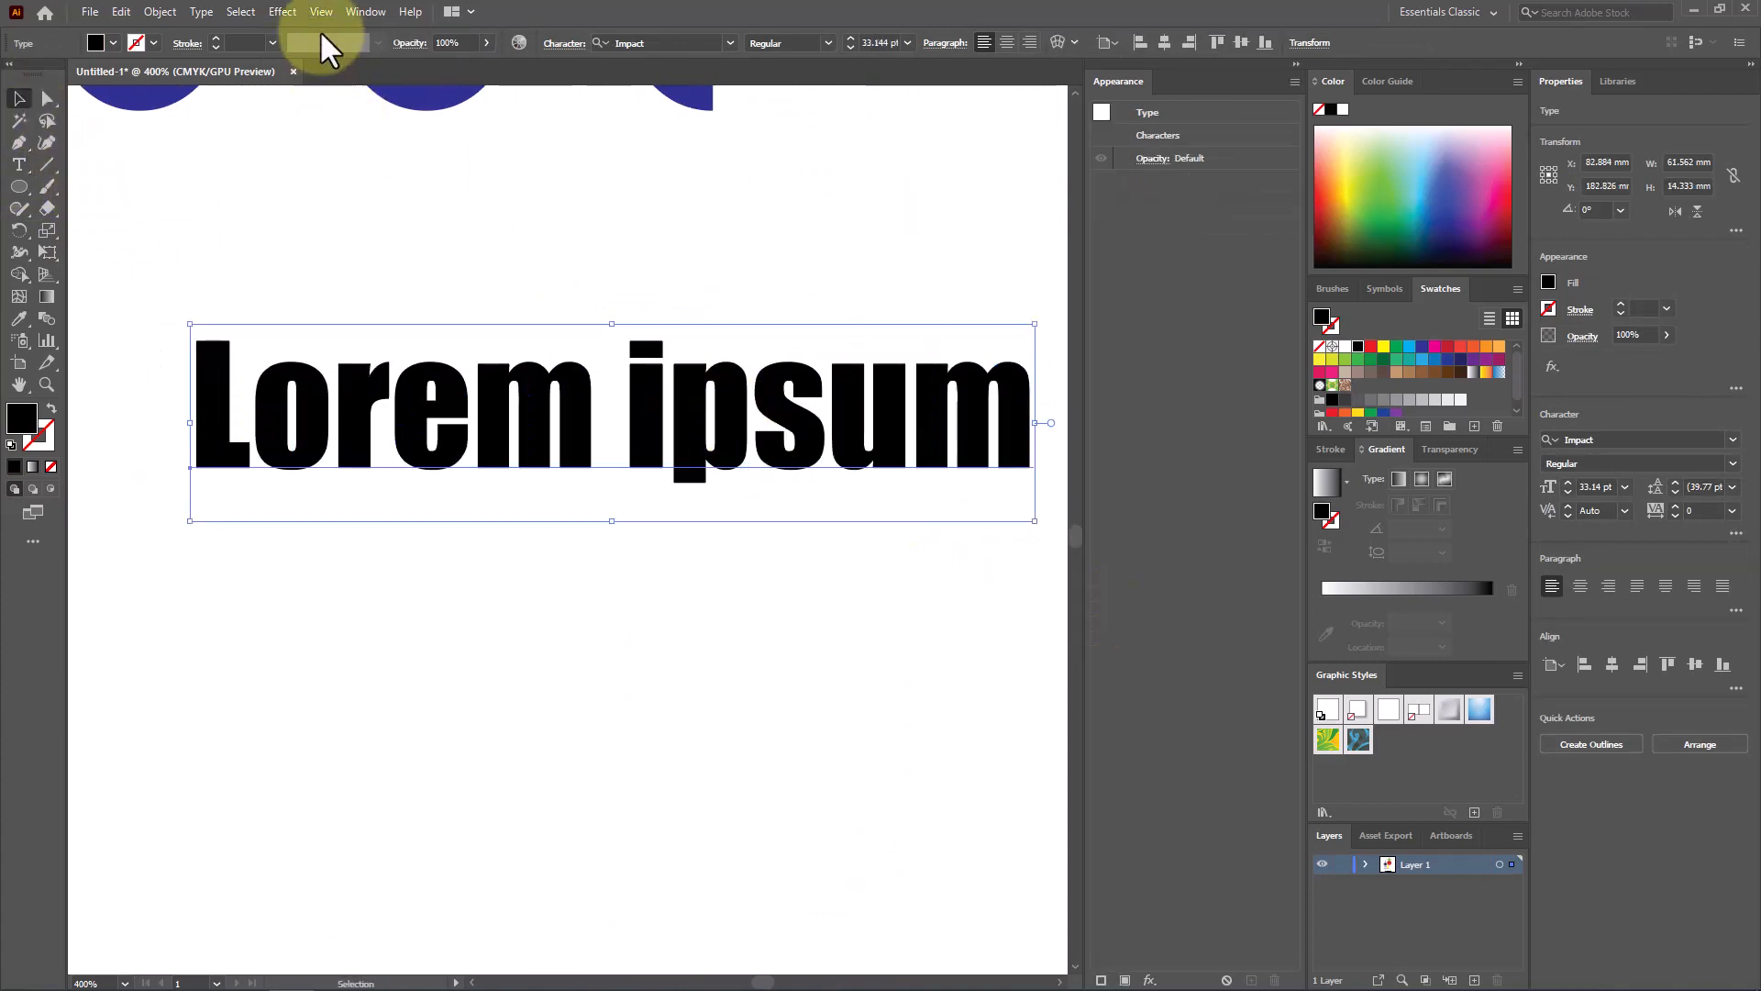
# Try Arc, Arc Lower, Arch and Flag warps on the text, with -11% bend, 17% horizontal and 38% vertical distortion for Flag, and cancel
pyautogui.click(285, 13)
pyautogui.moveTo(394, 250)
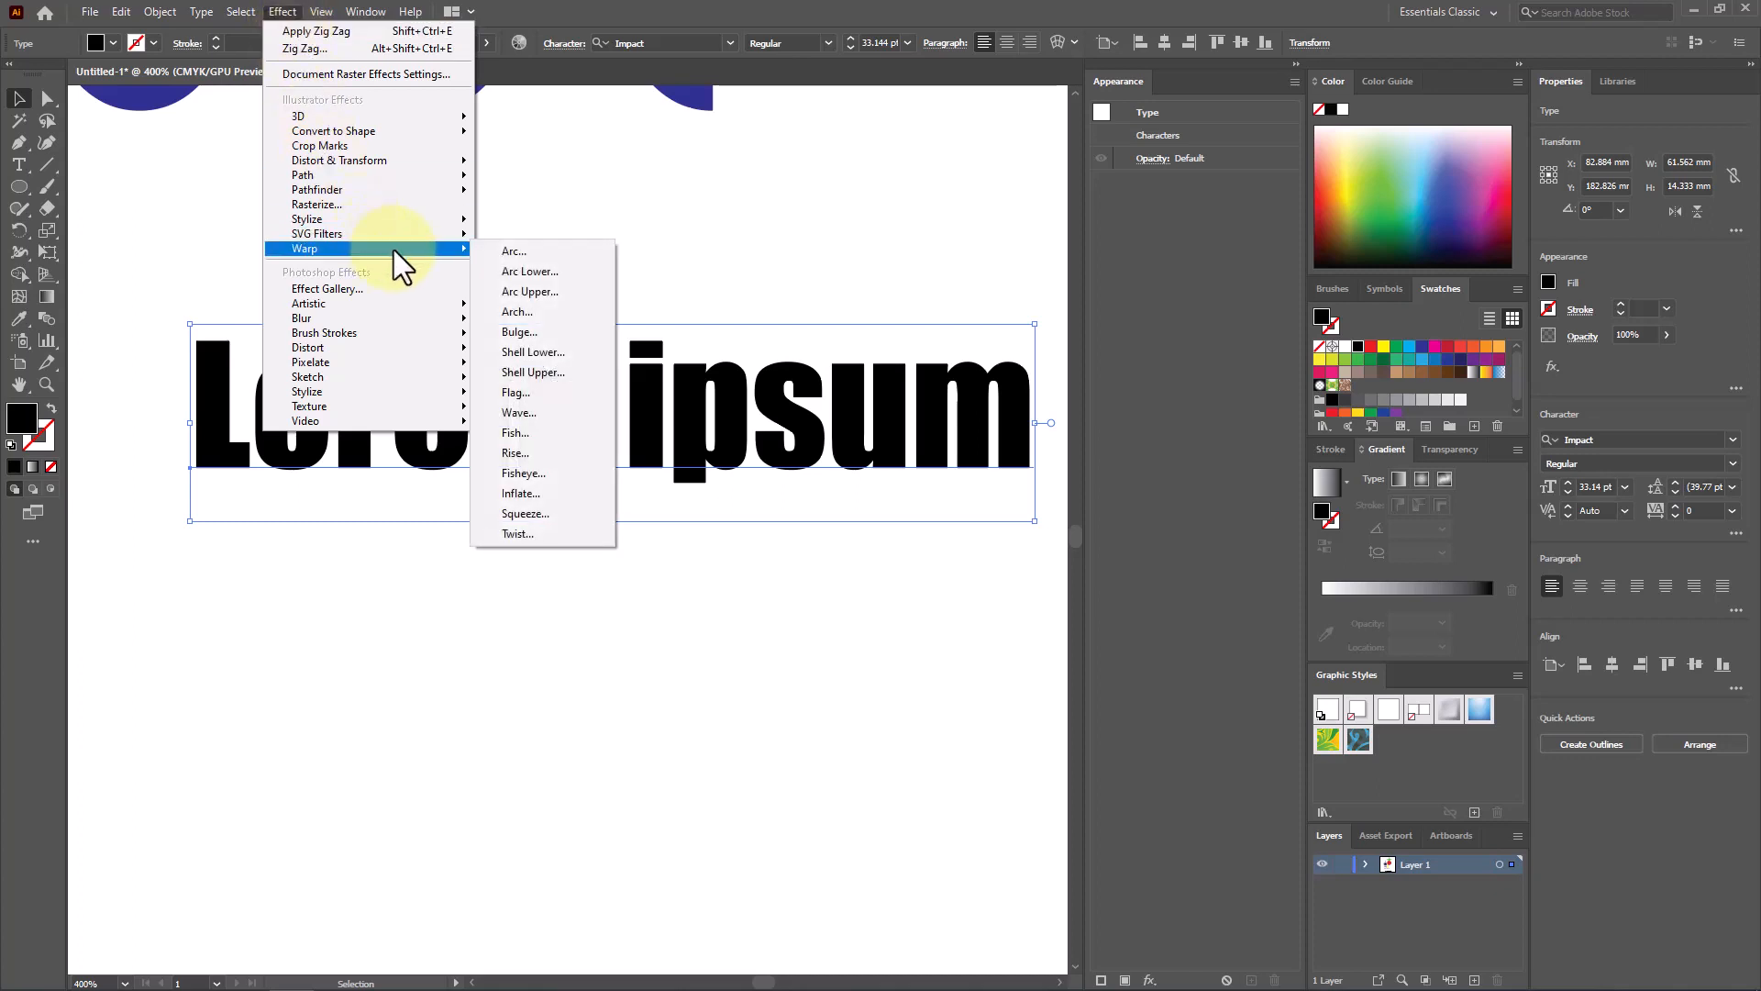
pyautogui.click(558, 249)
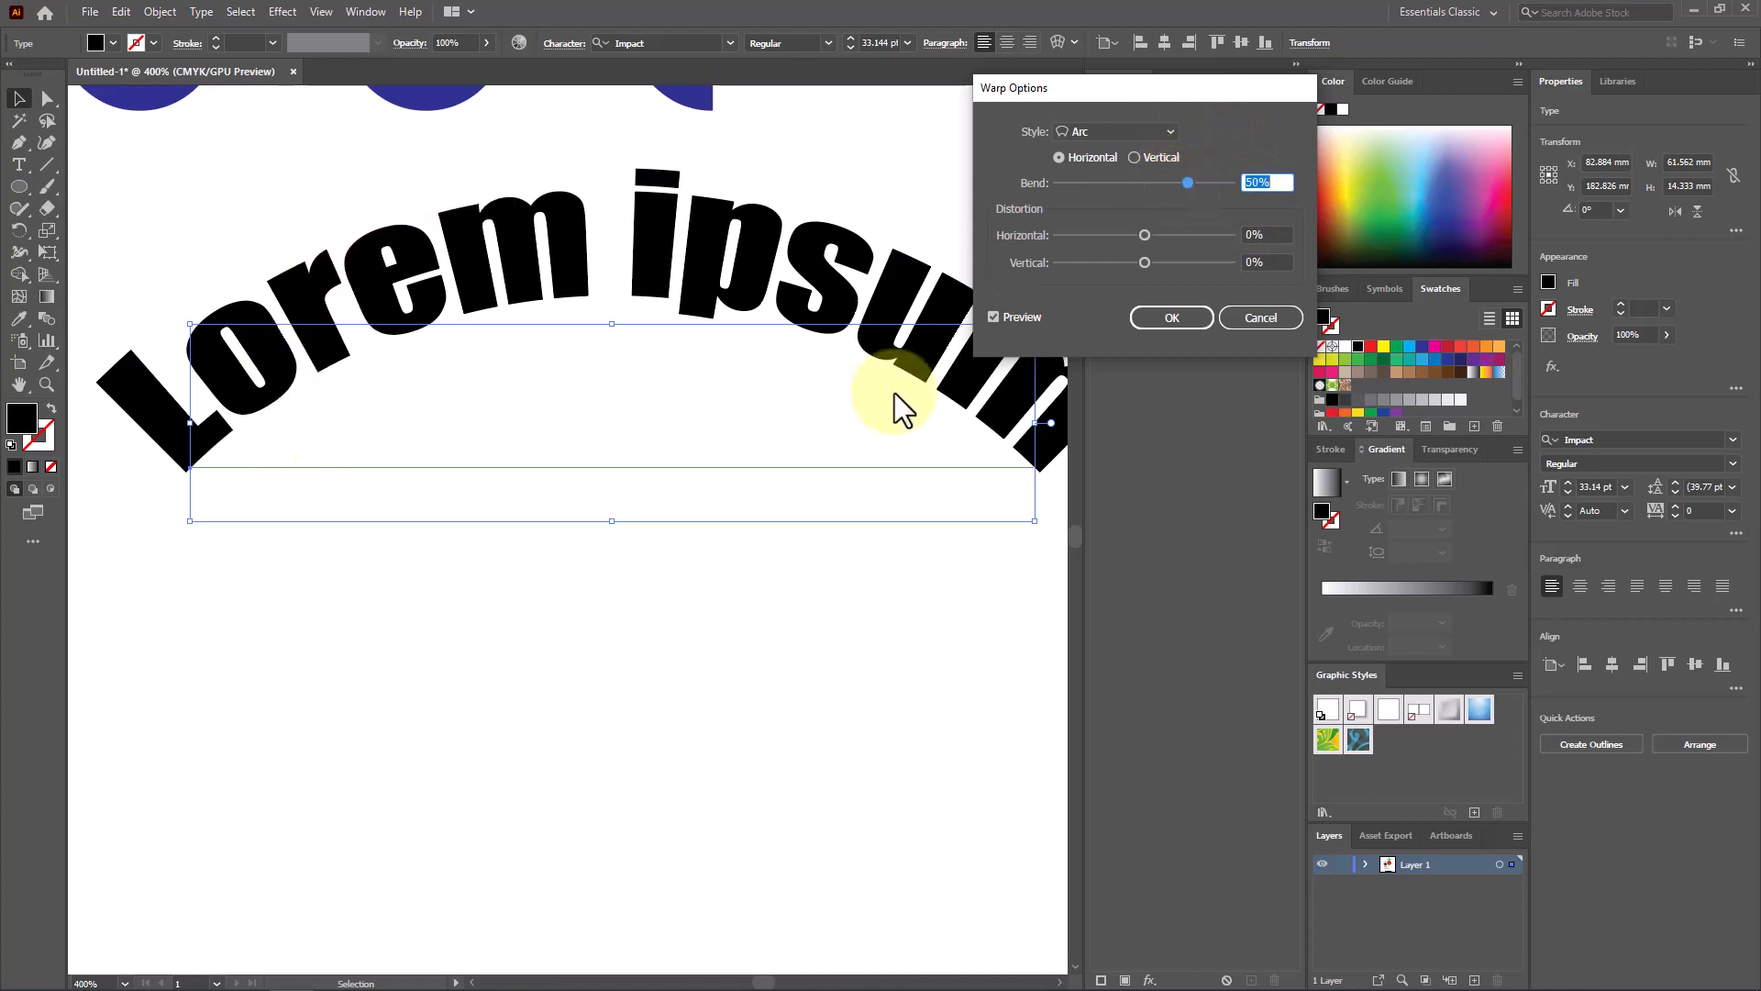
pyautogui.click(1170, 132)
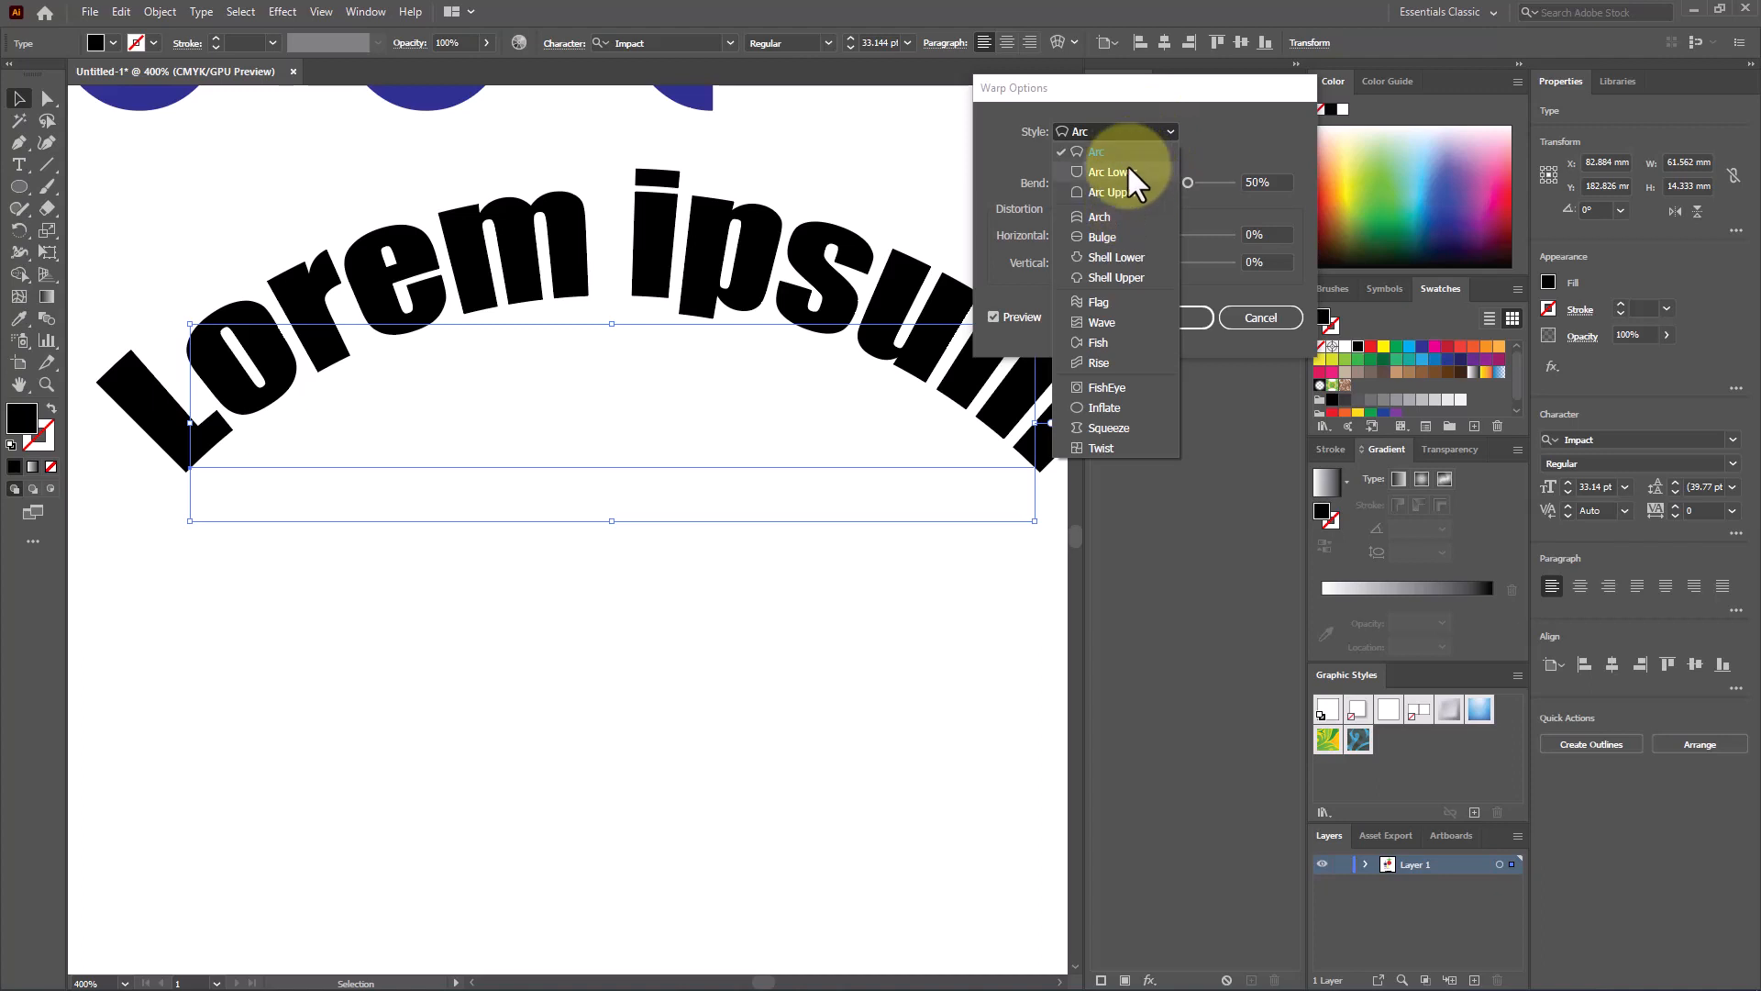
pyautogui.click(1119, 172)
pyautogui.click(1134, 130)
pyautogui.click(1121, 216)
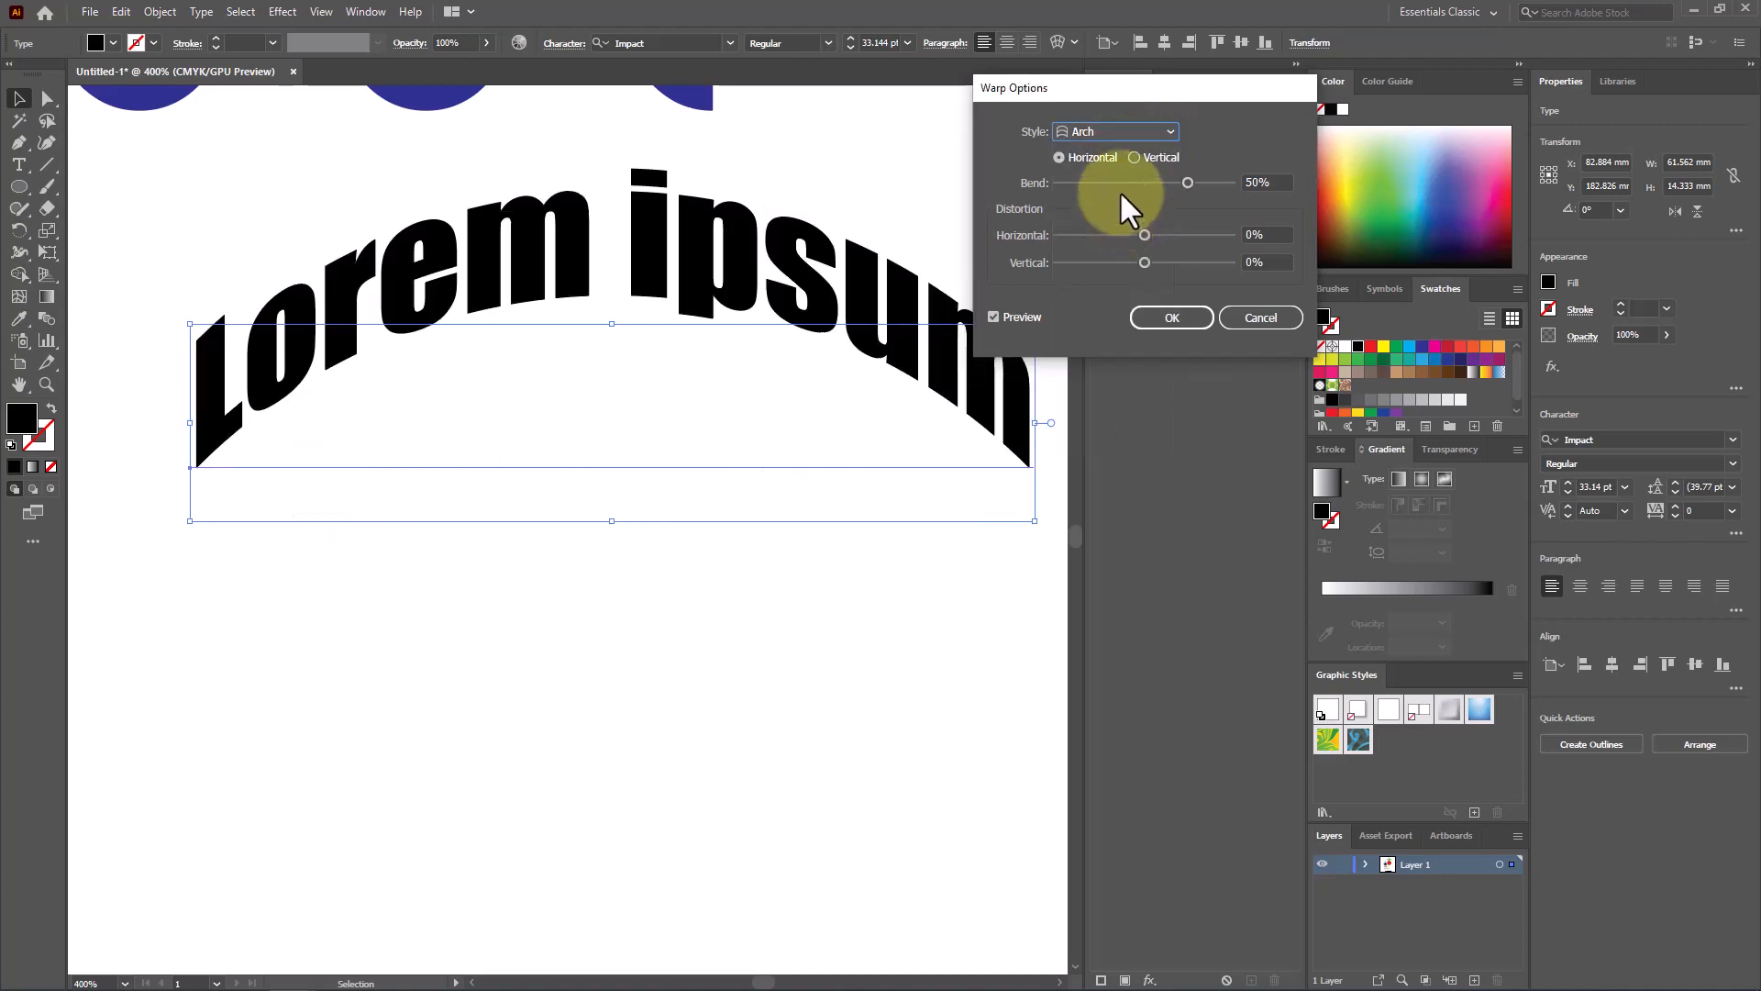
pyautogui.click(1130, 135)
pyautogui.click(1115, 288)
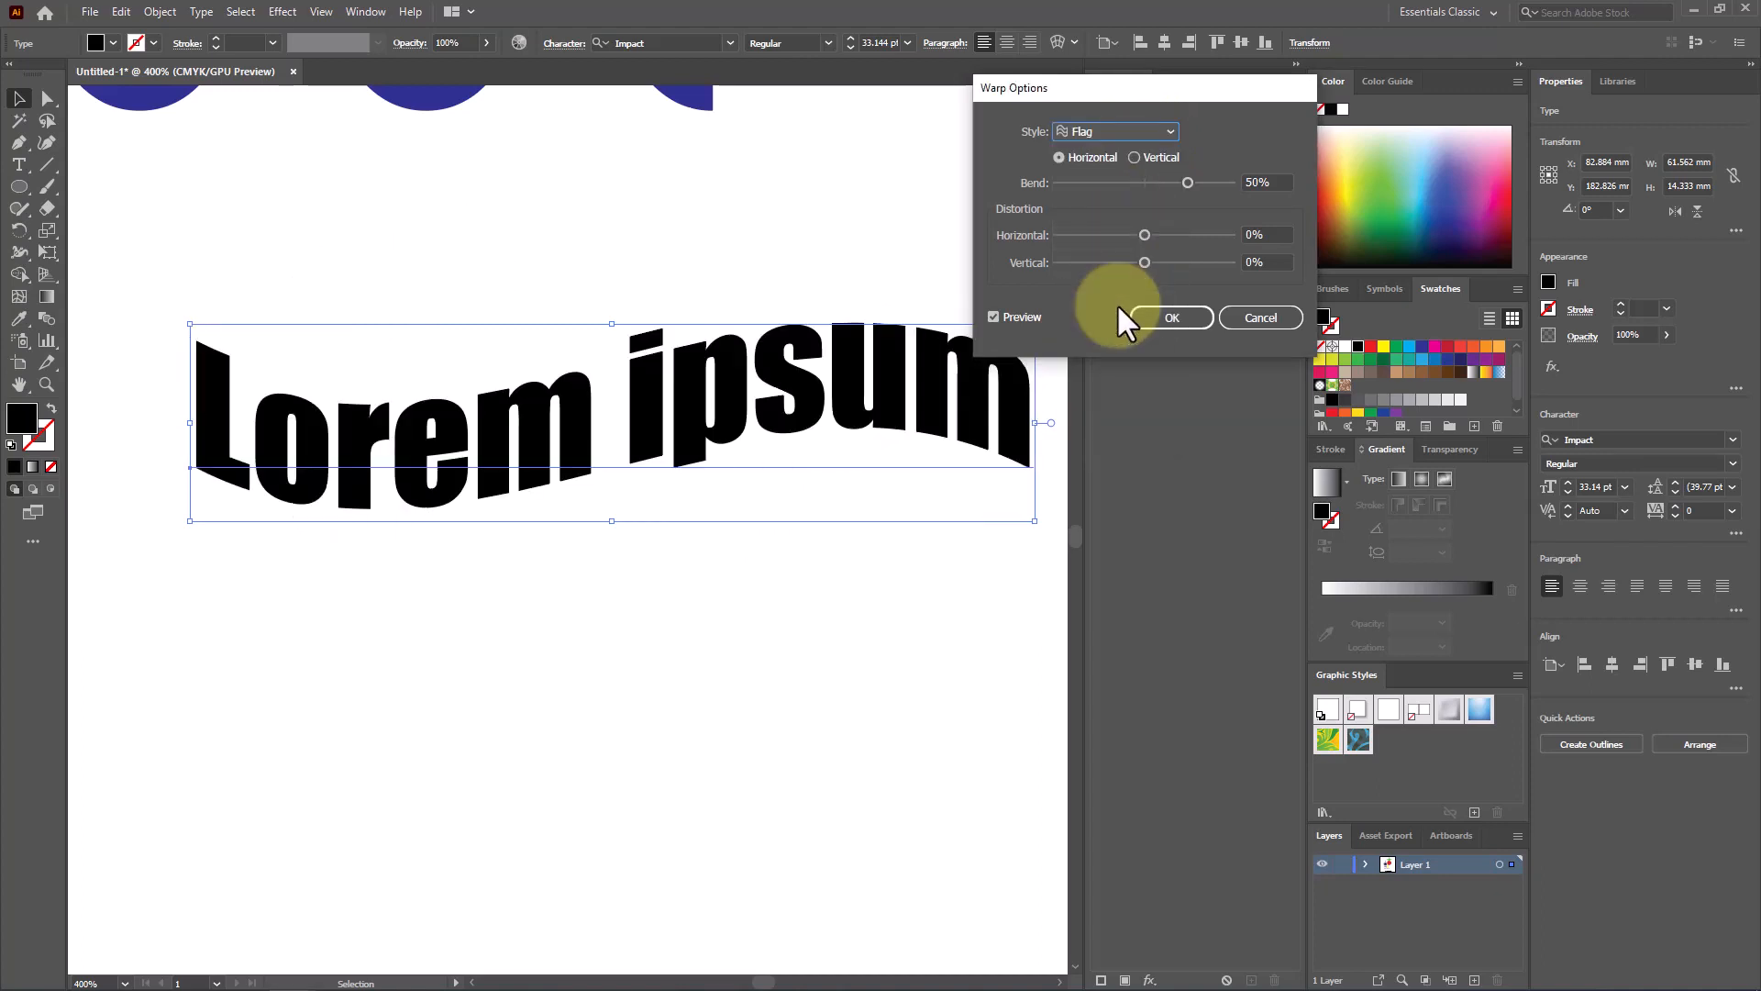
pyautogui.moveTo(1183, 183); pyautogui.dragTo(1176, 262)
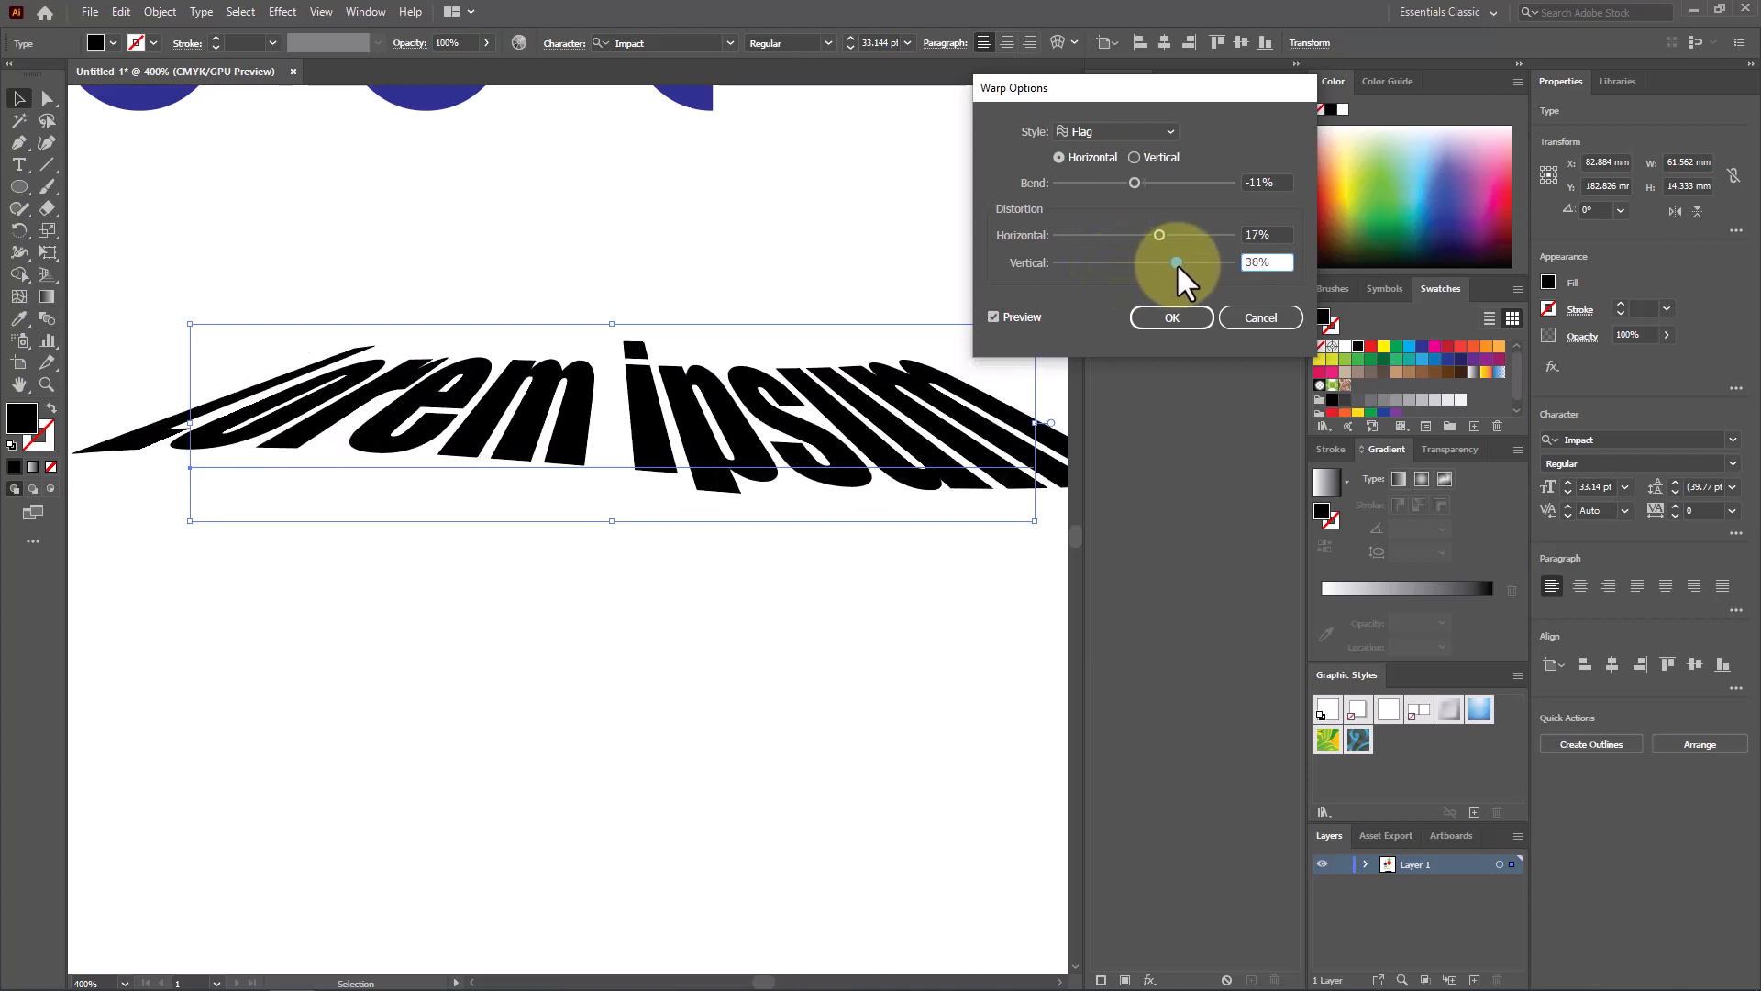
pyautogui.click(1233, 317)
# Draw a rectangle about 44.8 by 7.4 mm below the text and fill it with dark blue
pyautogui.scroll(-3, 835, 312)
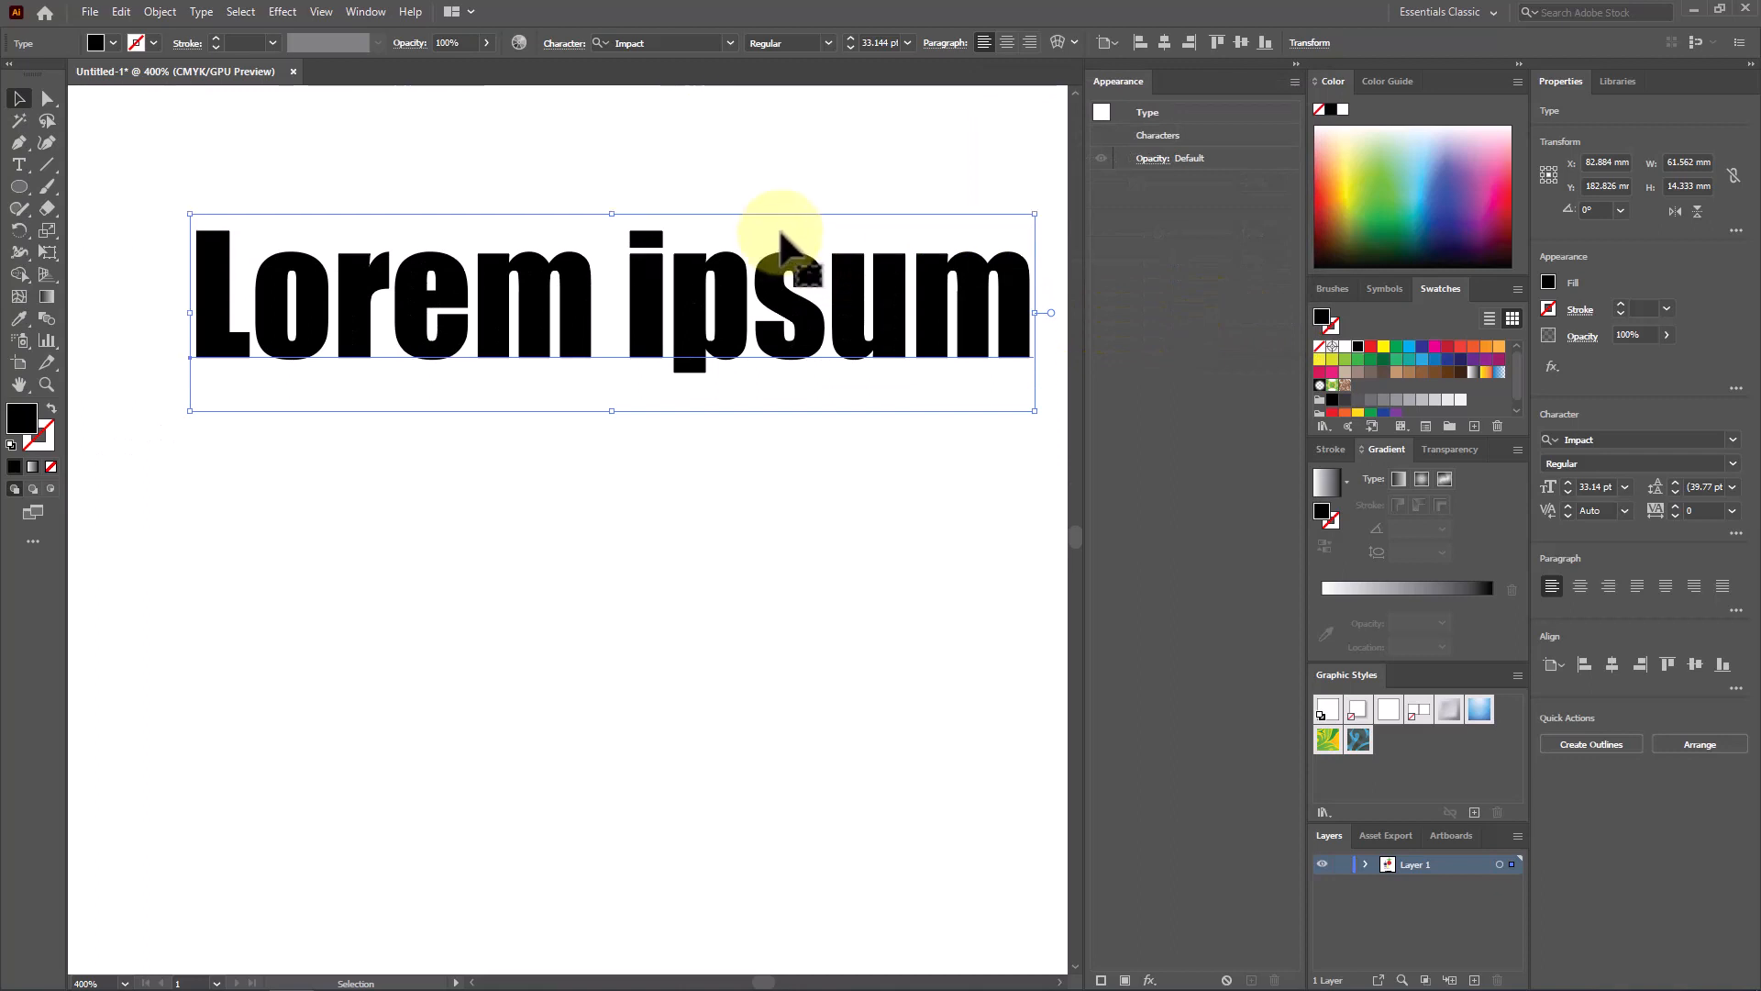
pyautogui.moveTo(22, 188); pyautogui.dragTo(77, 187)
pyautogui.moveTo(351, 399); pyautogui.dragTo(965, 500)
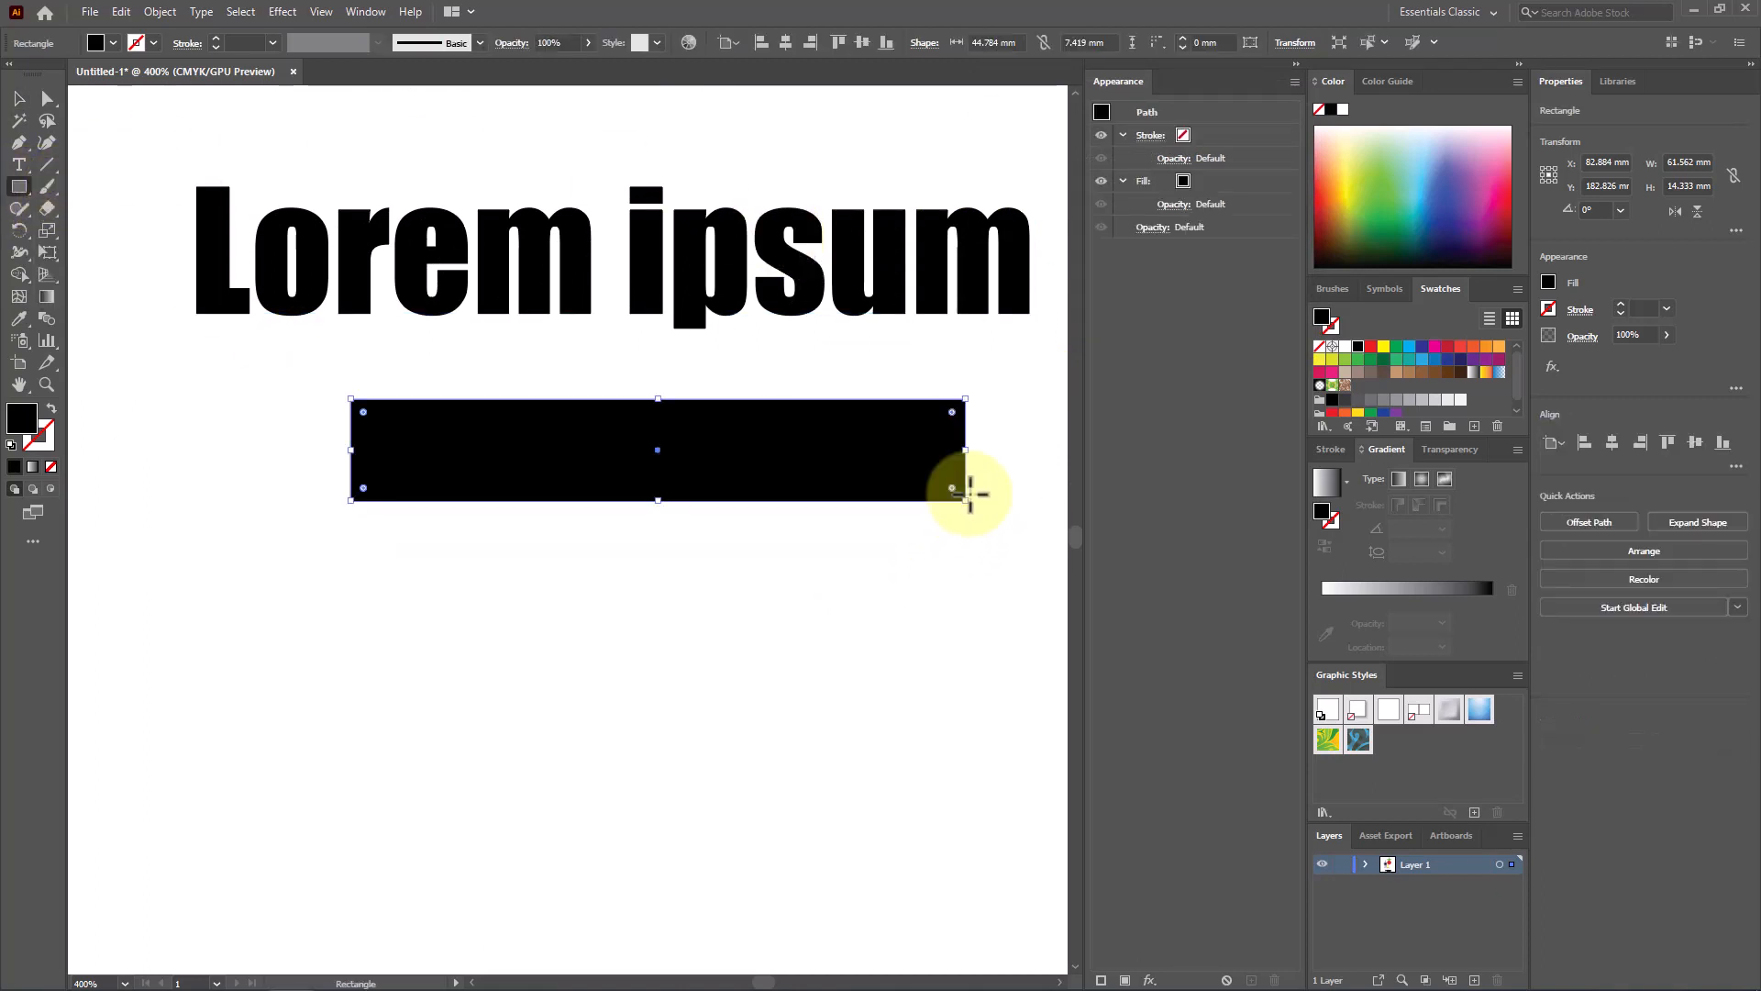
pyautogui.click(1412, 204)
# Apply an Arc warp to the blue rectangle with -34% horizontal bend and -100% horizontal distortion
pyautogui.click(279, 12)
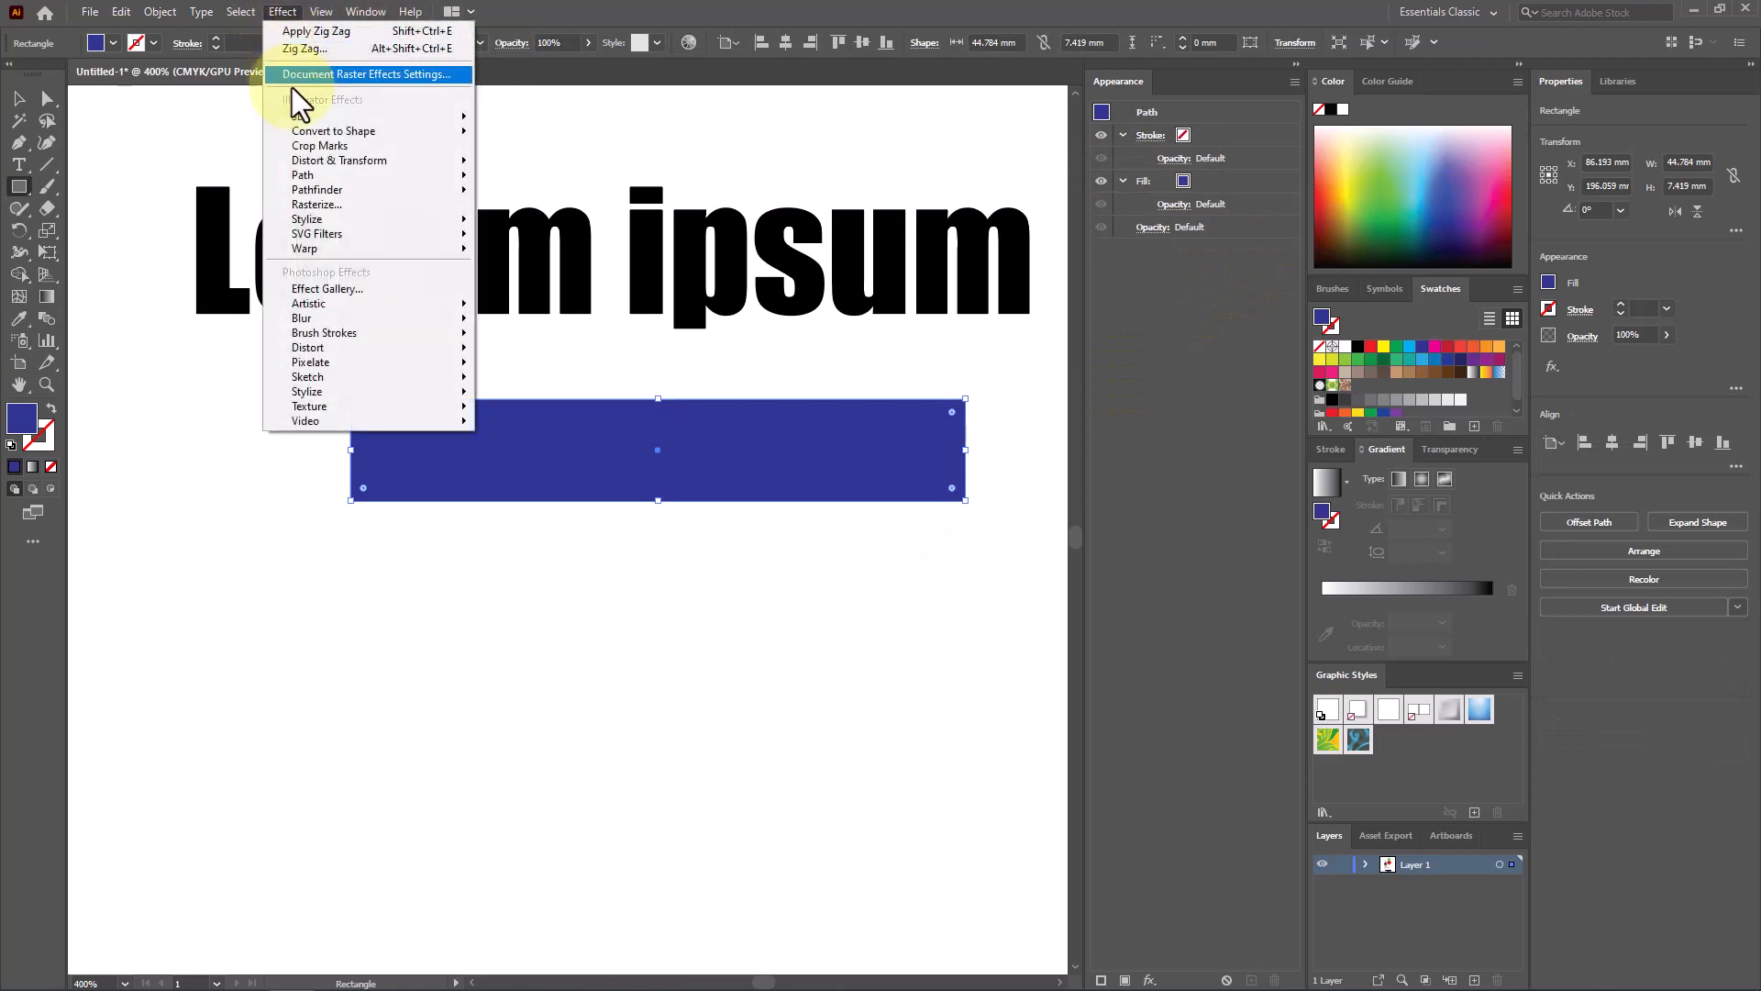
pyautogui.moveTo(432, 247)
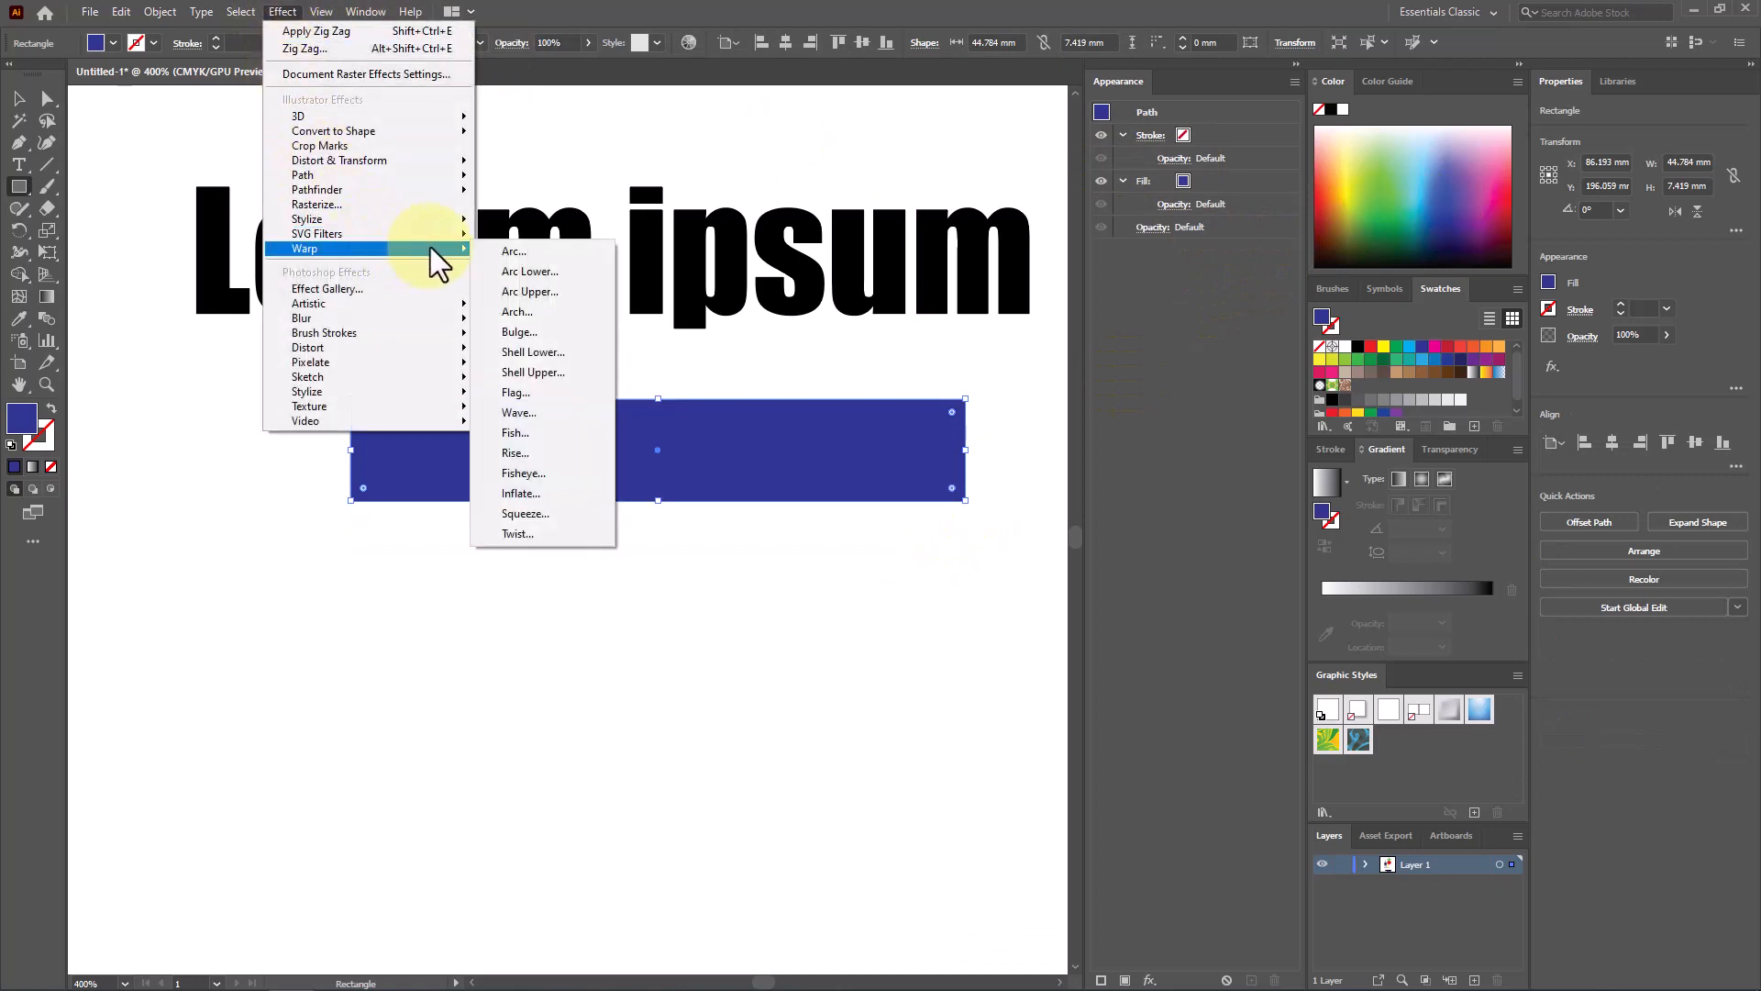
pyautogui.click(560, 250)
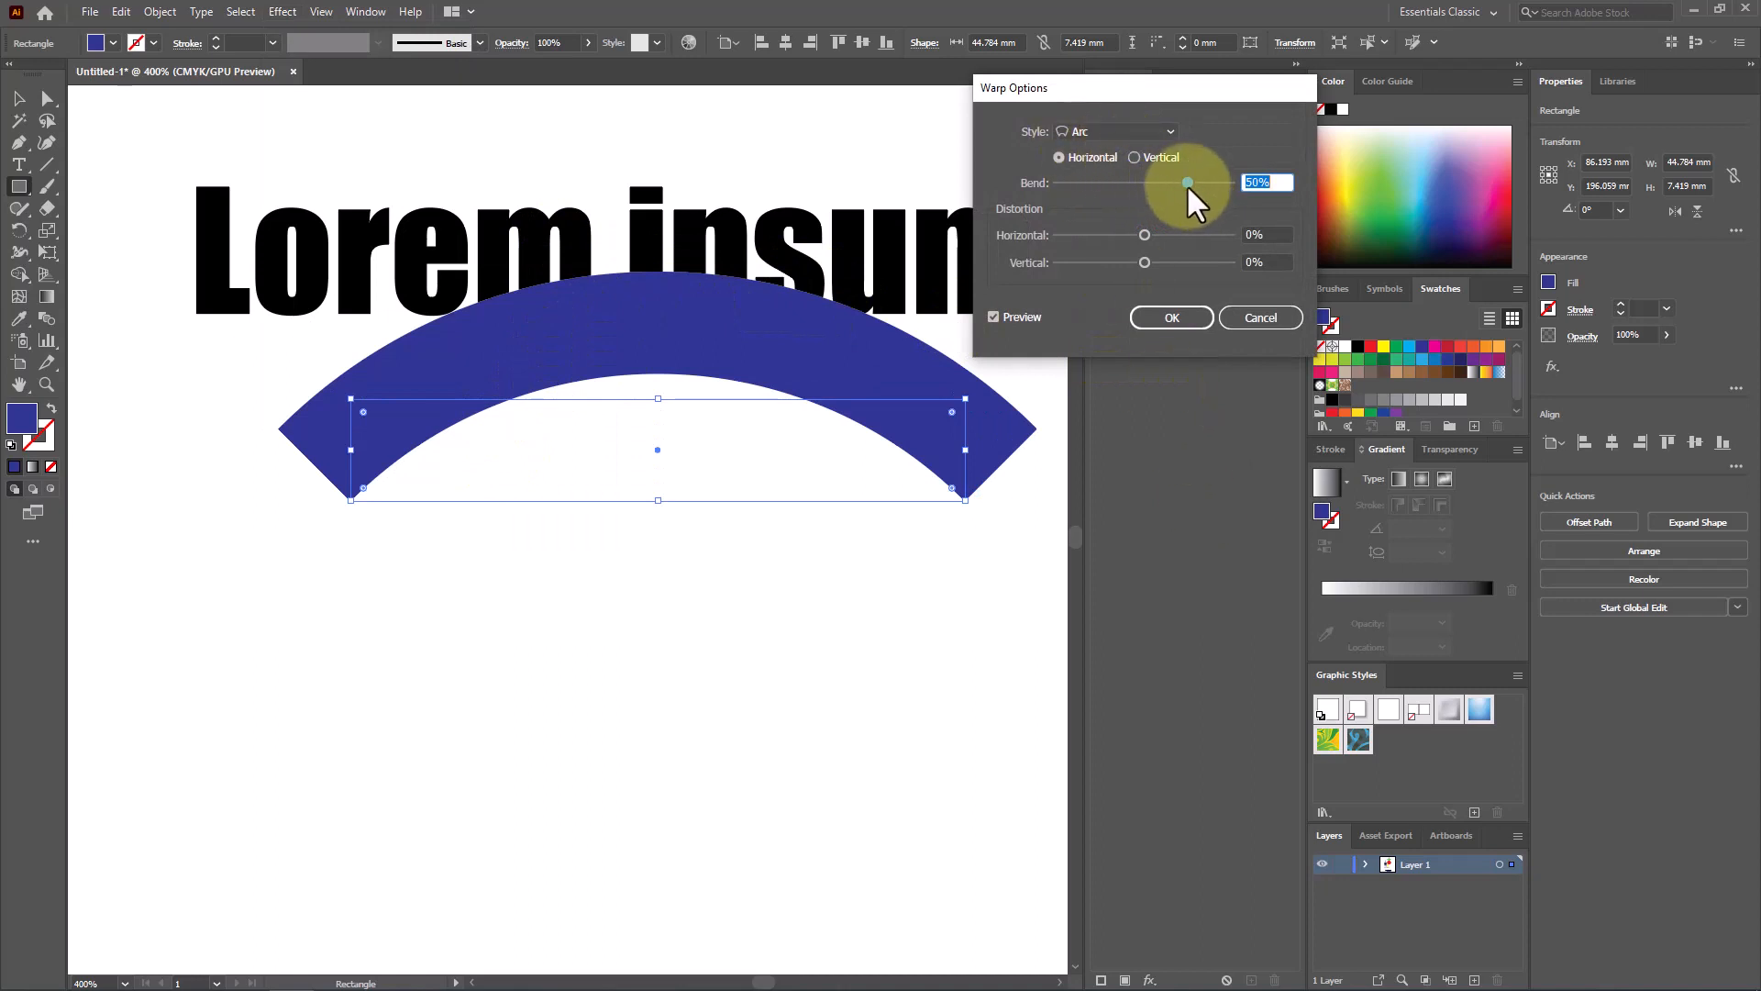
pyautogui.moveTo(1186, 183); pyautogui.dragTo(1049, 237)
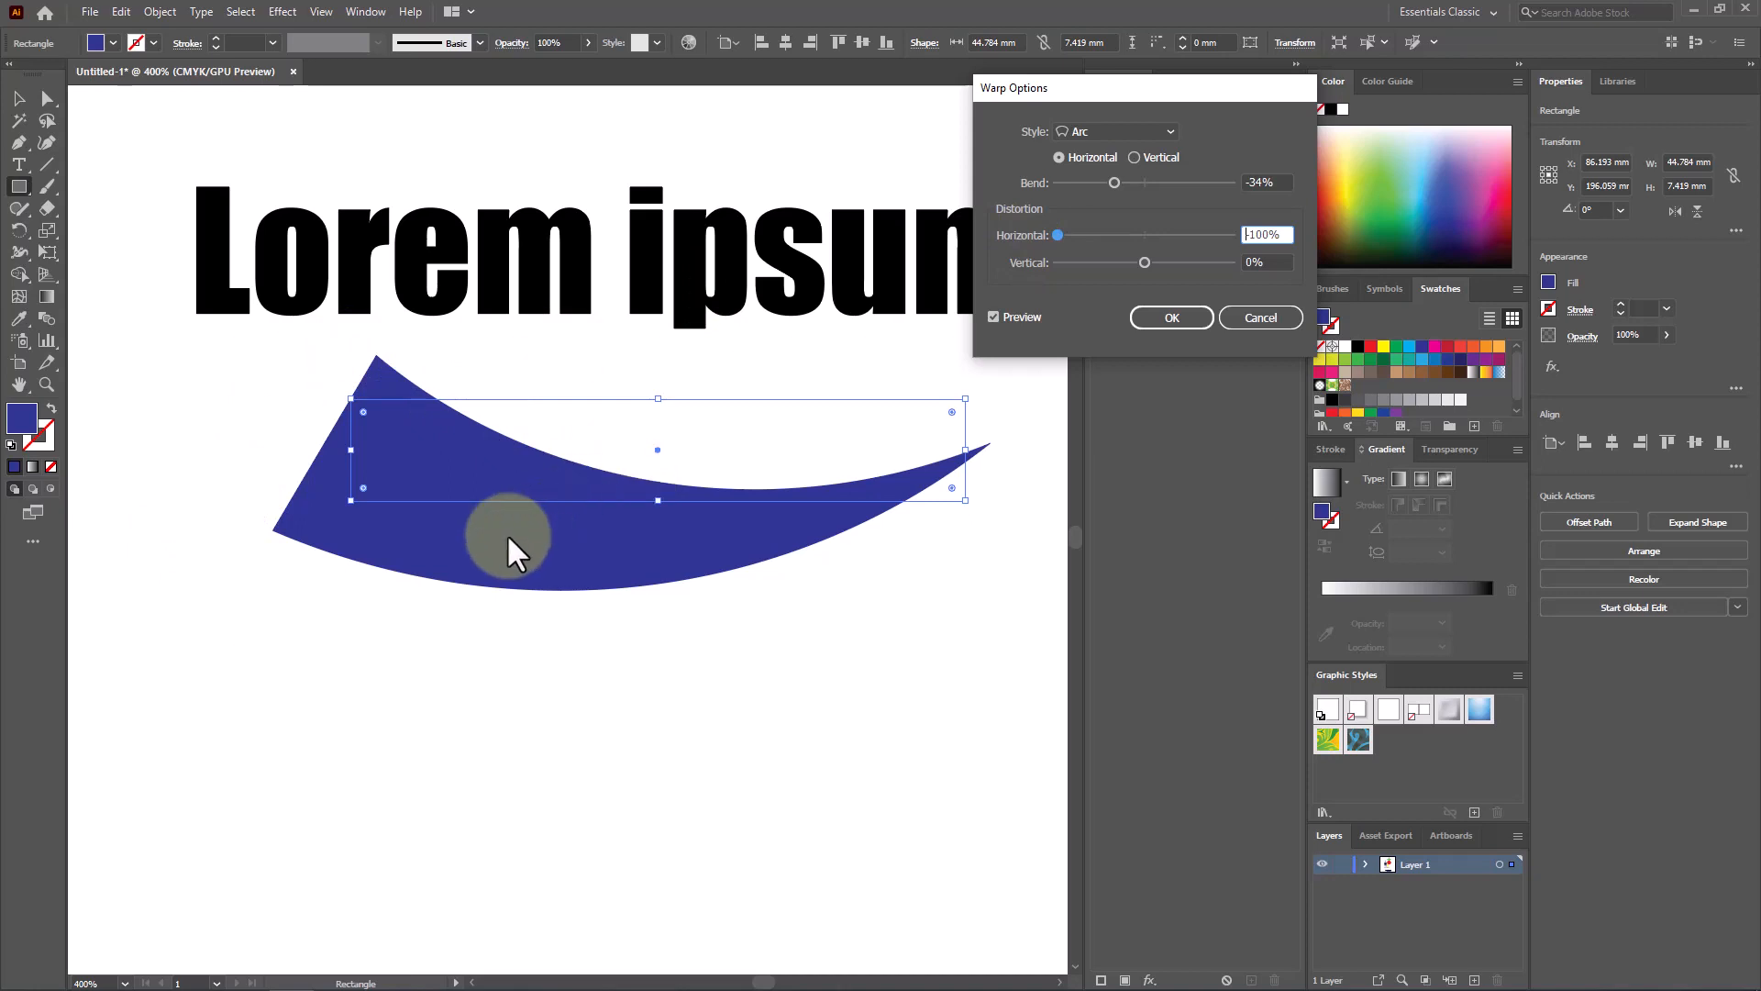
pyautogui.click(1152, 317)
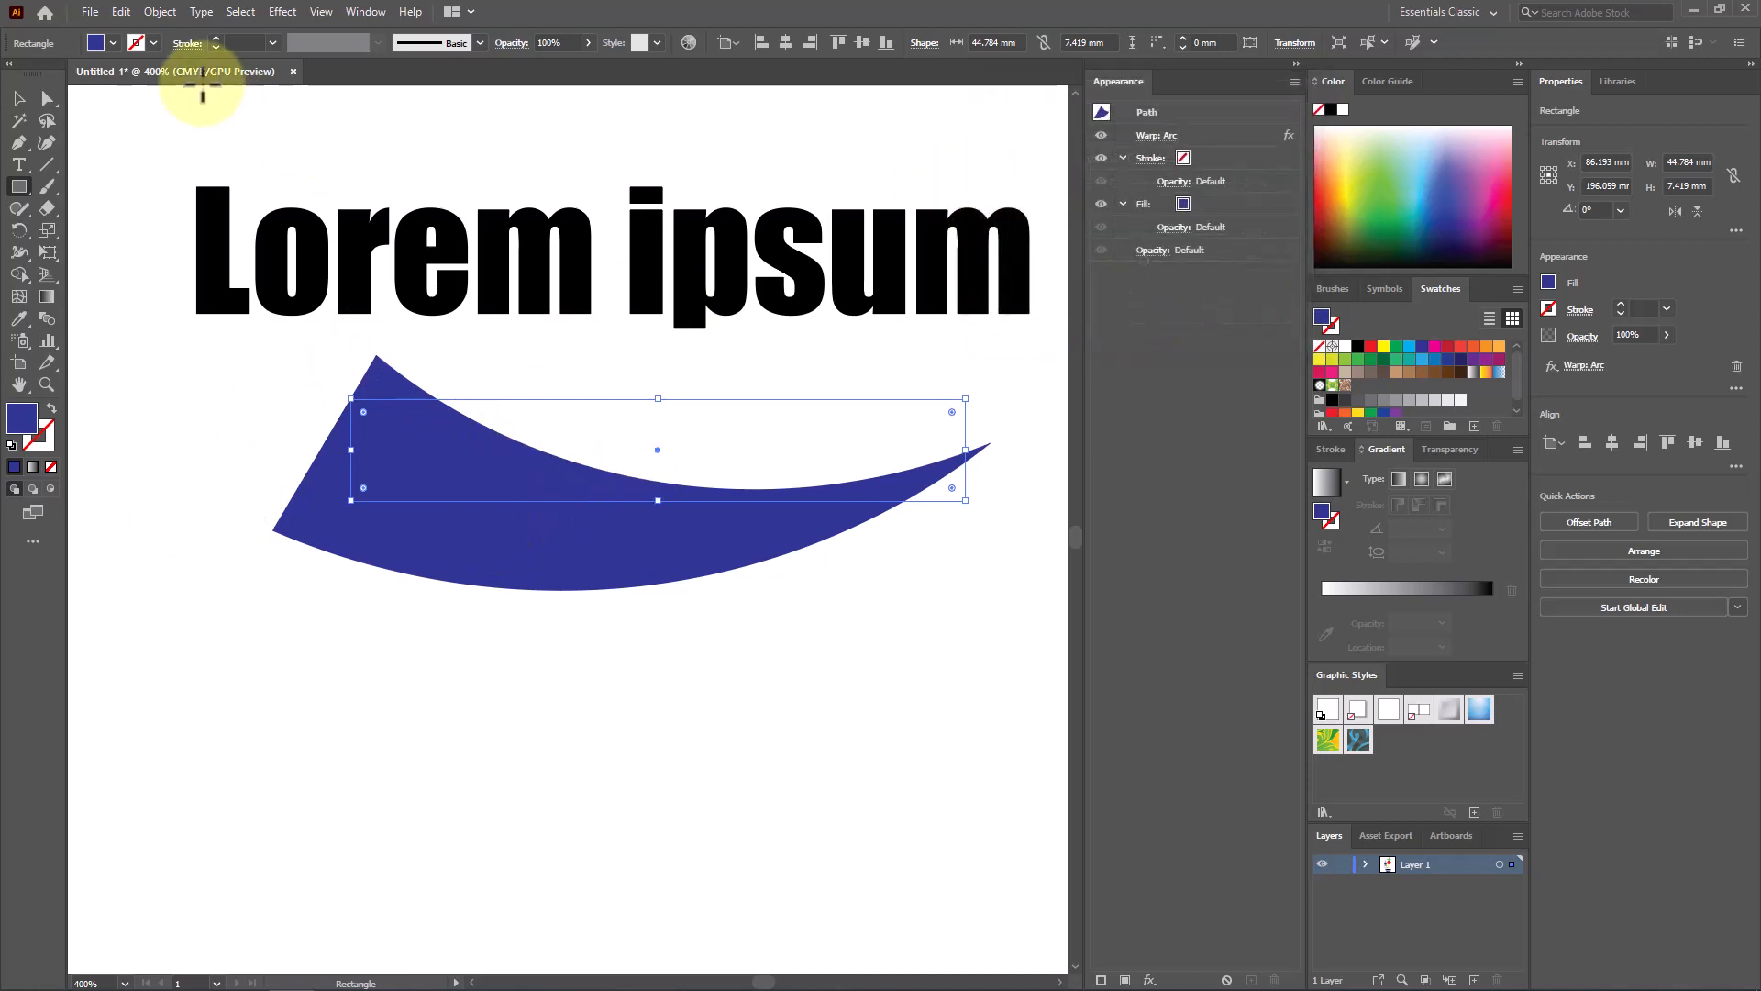
# Expand the appearance of the warped blue rectangle
pyautogui.click(161, 13)
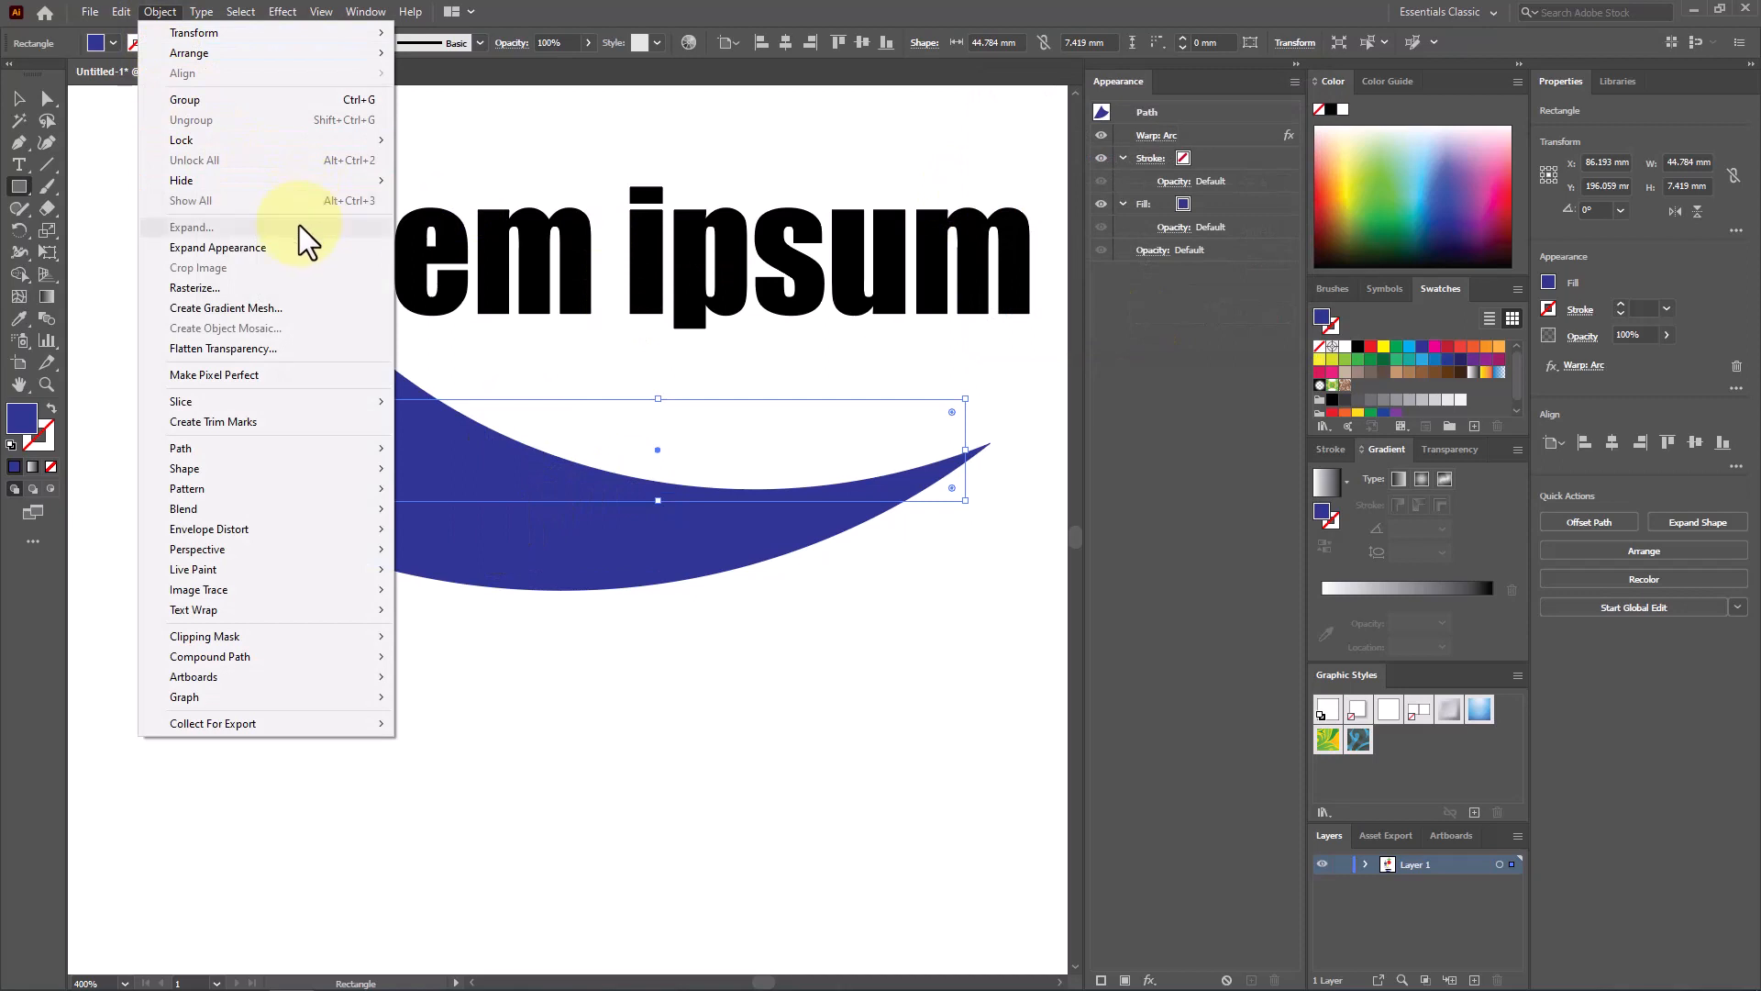
pyautogui.click(275, 247)
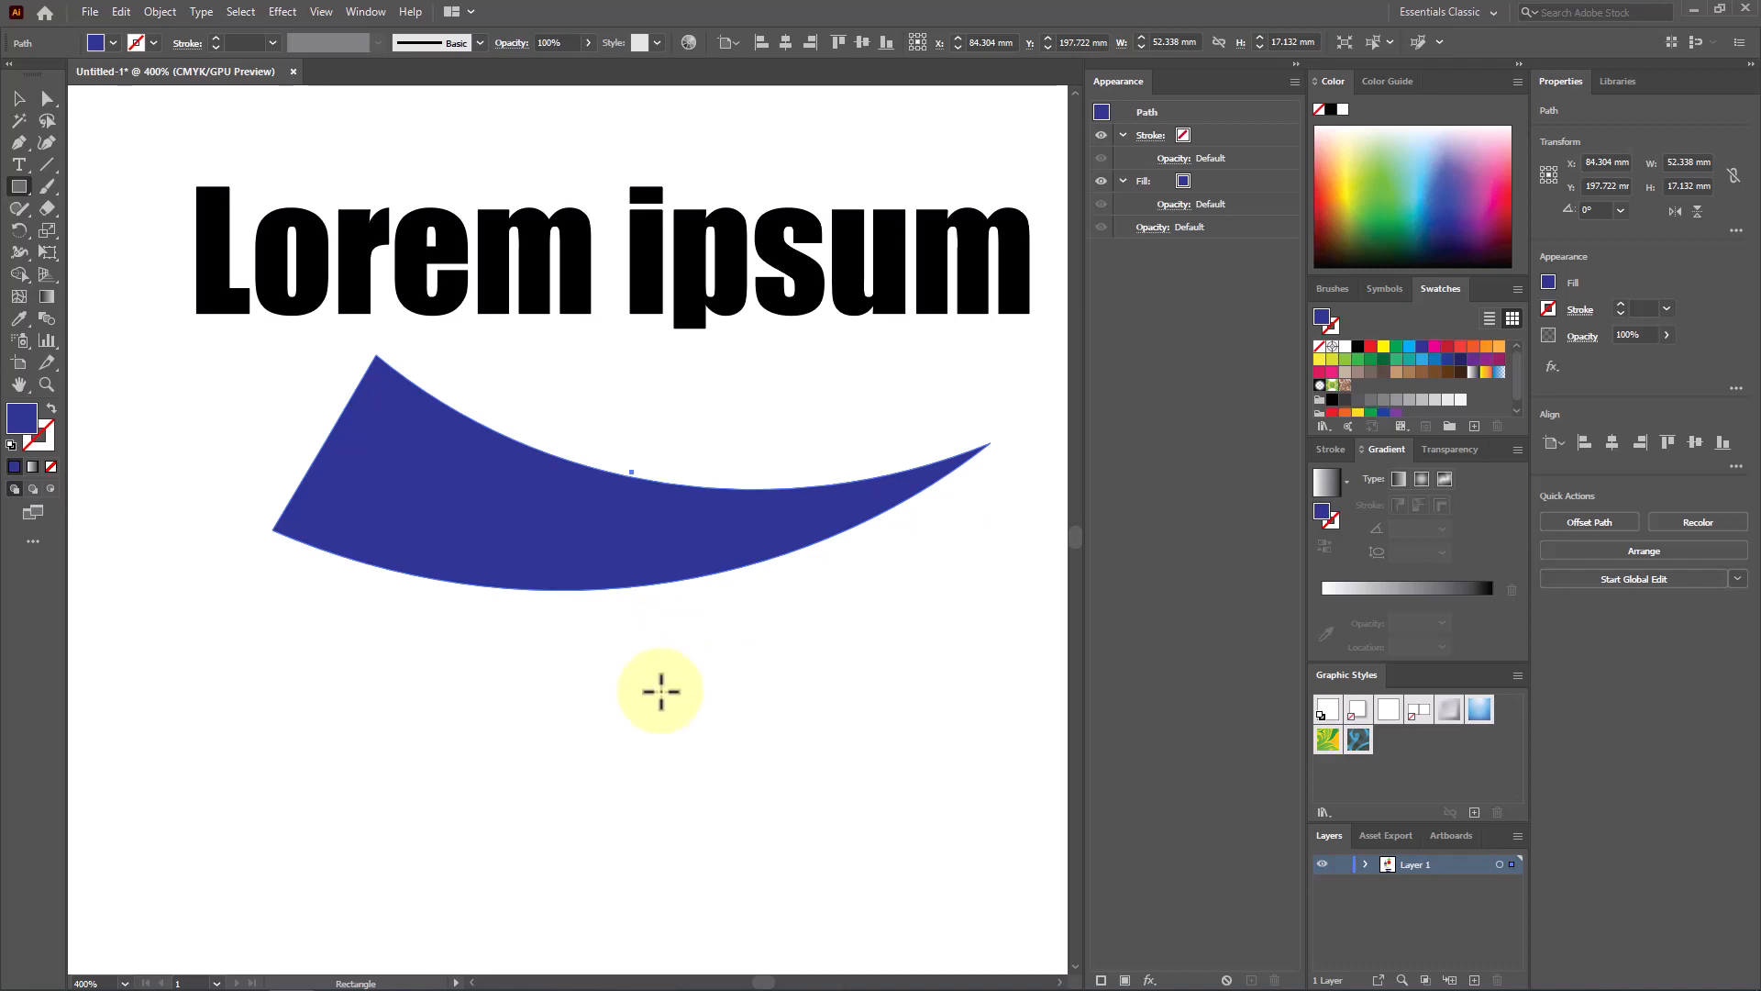
pyautogui.scroll(3, 660, 691)
pyautogui.scroll(2, 727, 735)
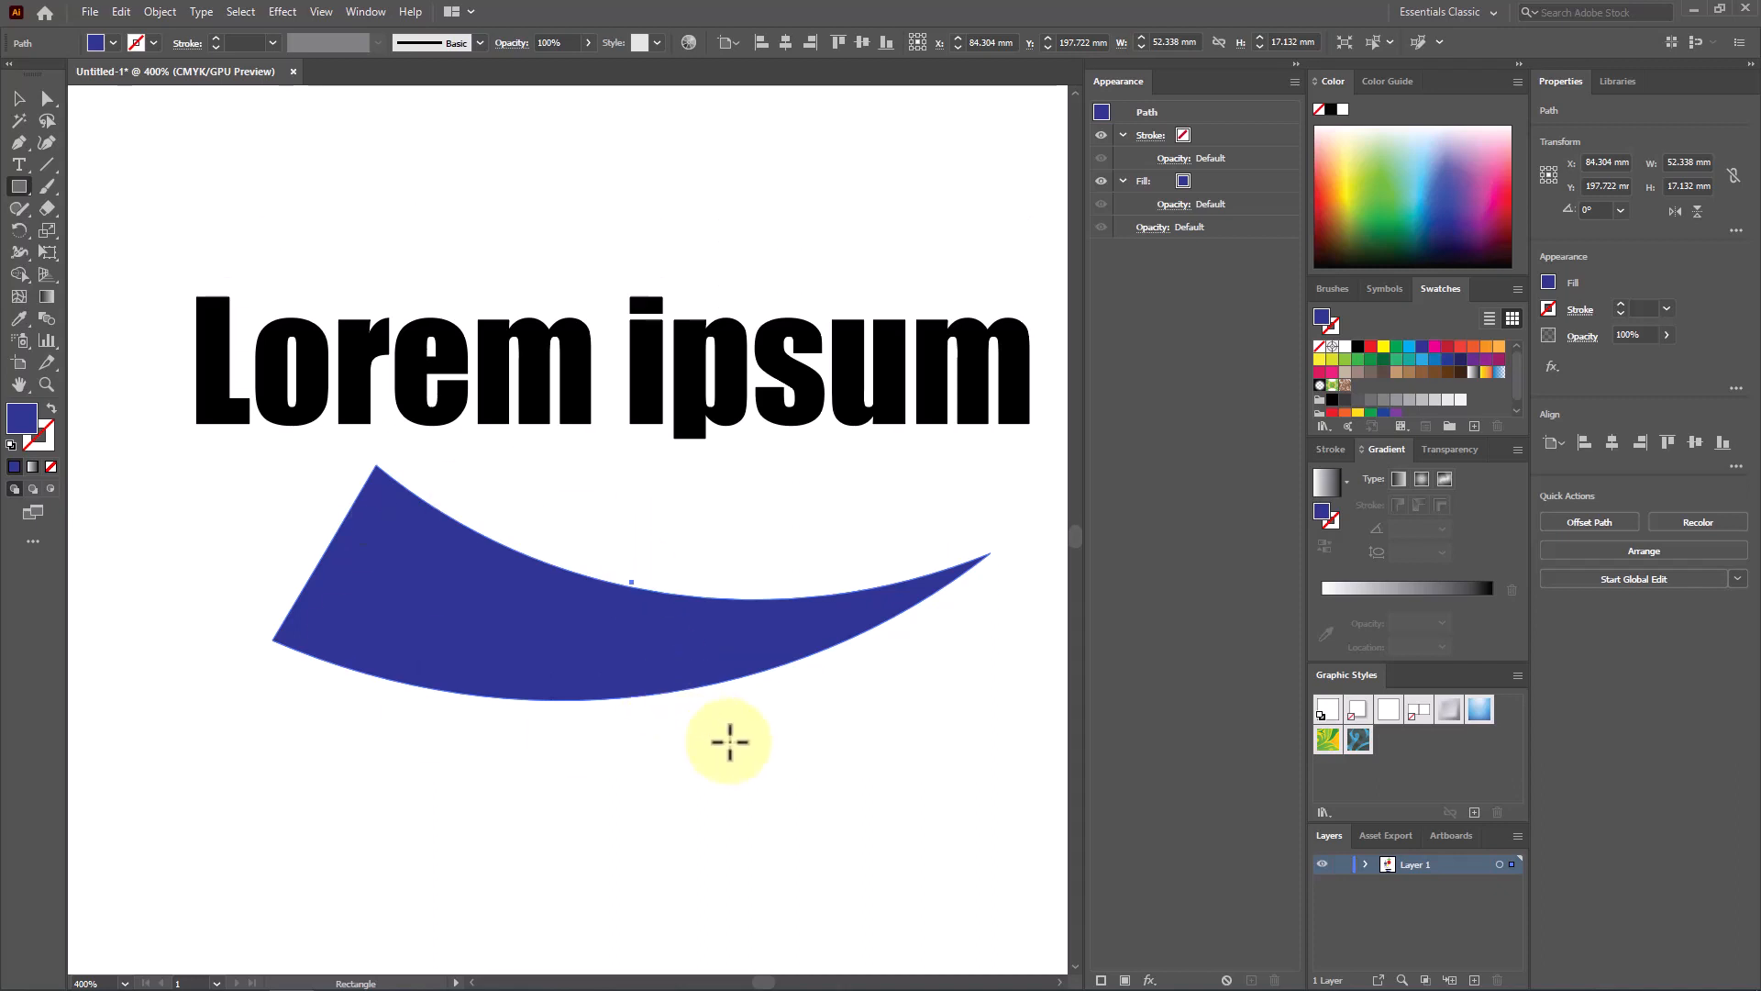
# Move the text about 1.1 mm left and 0.9 mm down, and the curved blue shape about 1.1 mm right and 1.7 mm up
pyautogui.click(18, 98)
pyautogui.moveTo(656, 427)
pyautogui.mouseDown()
pyautogui.moveTo(668, 550)
pyautogui.moveTo(669, 452)
pyautogui.mouseUp()
pyautogui.click(610, 404)
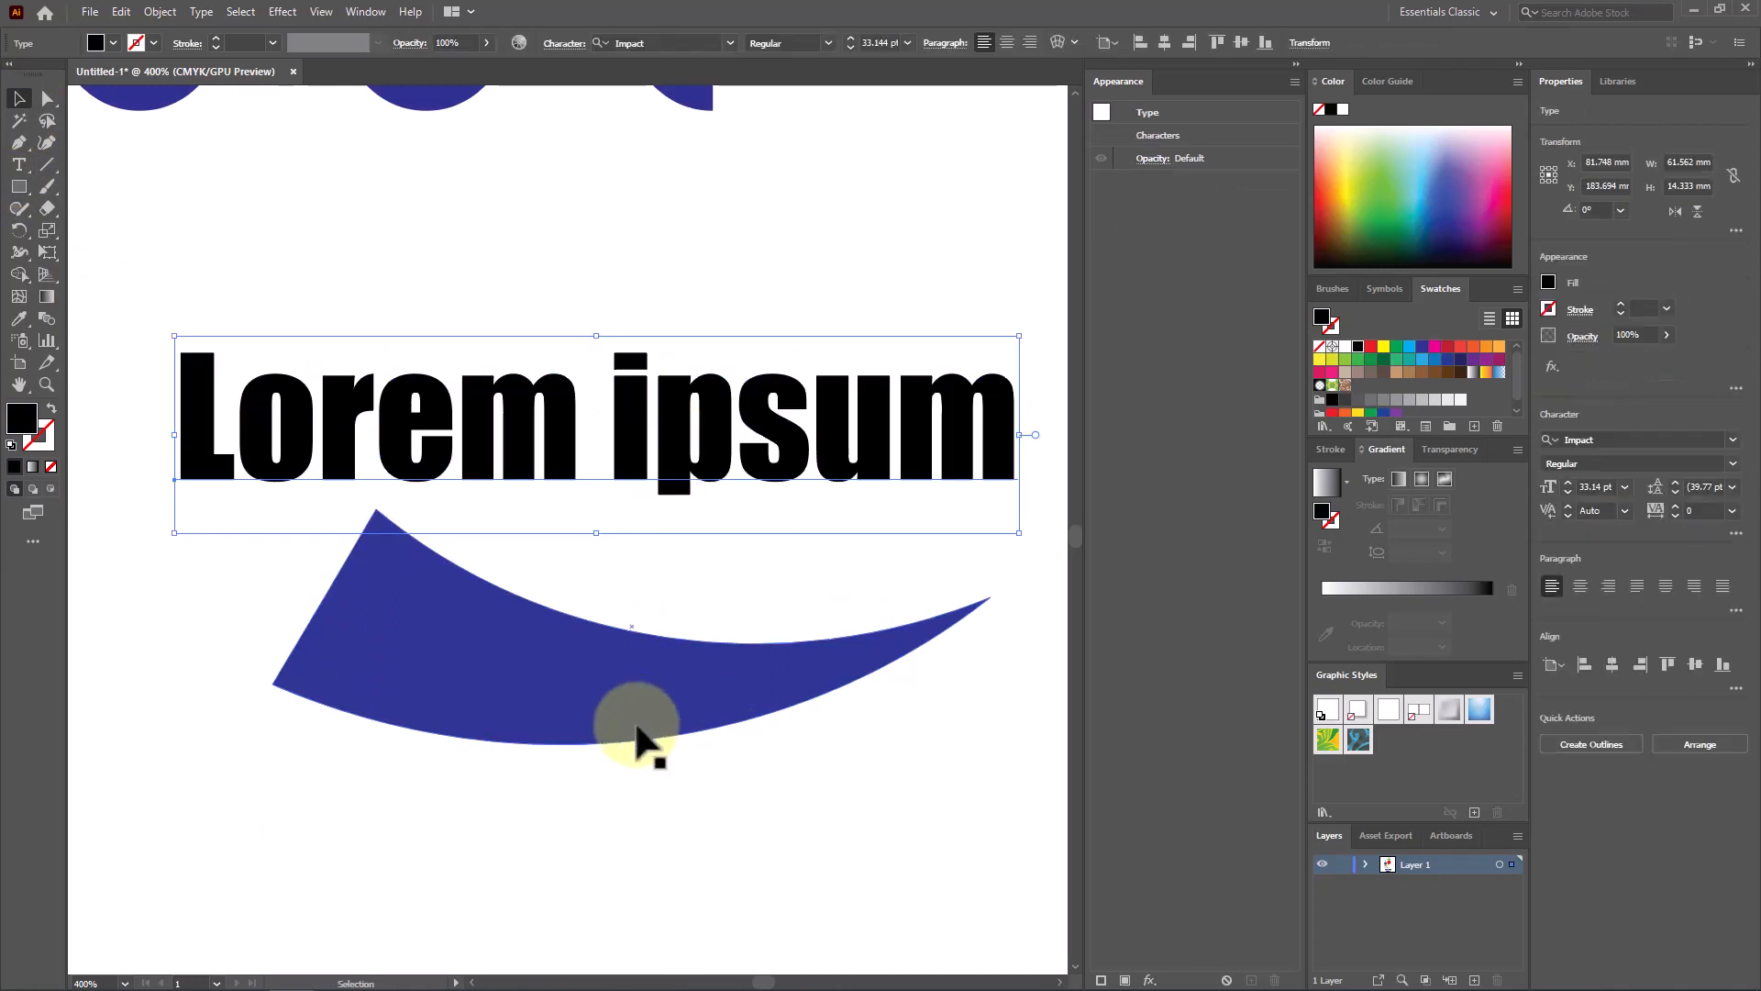
pyautogui.click(651, 711)
pyautogui.click(282, 11)
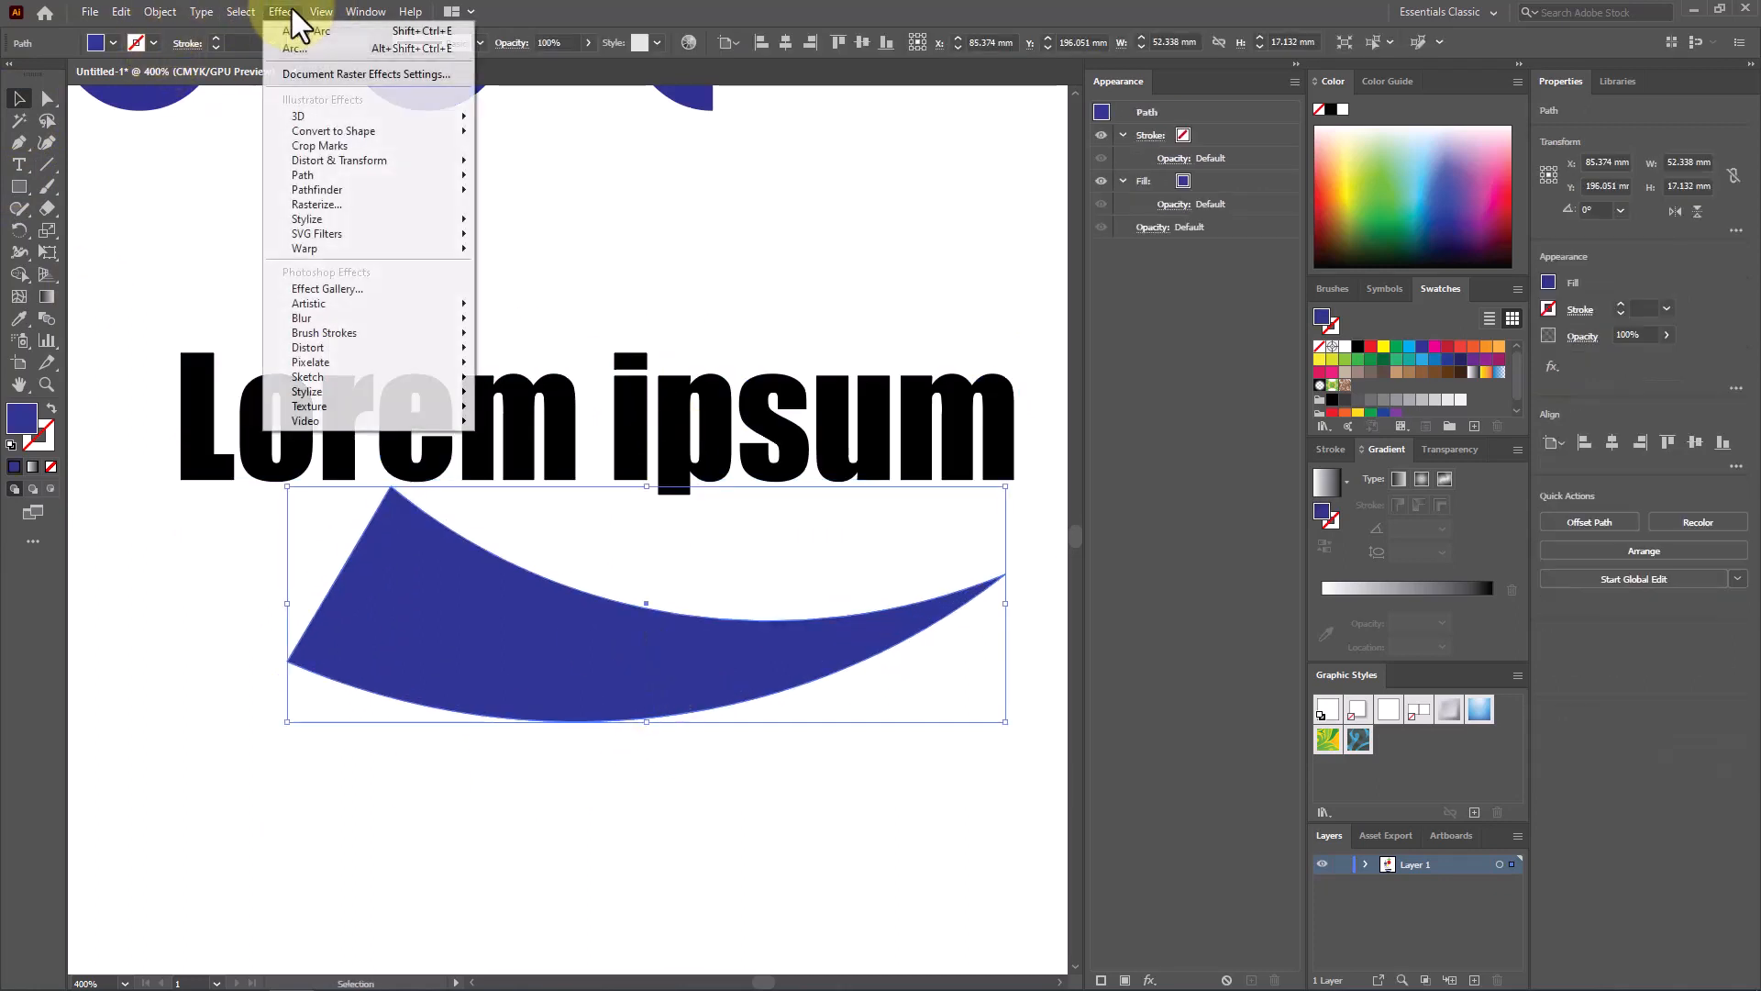
pyautogui.moveTo(428, 245)
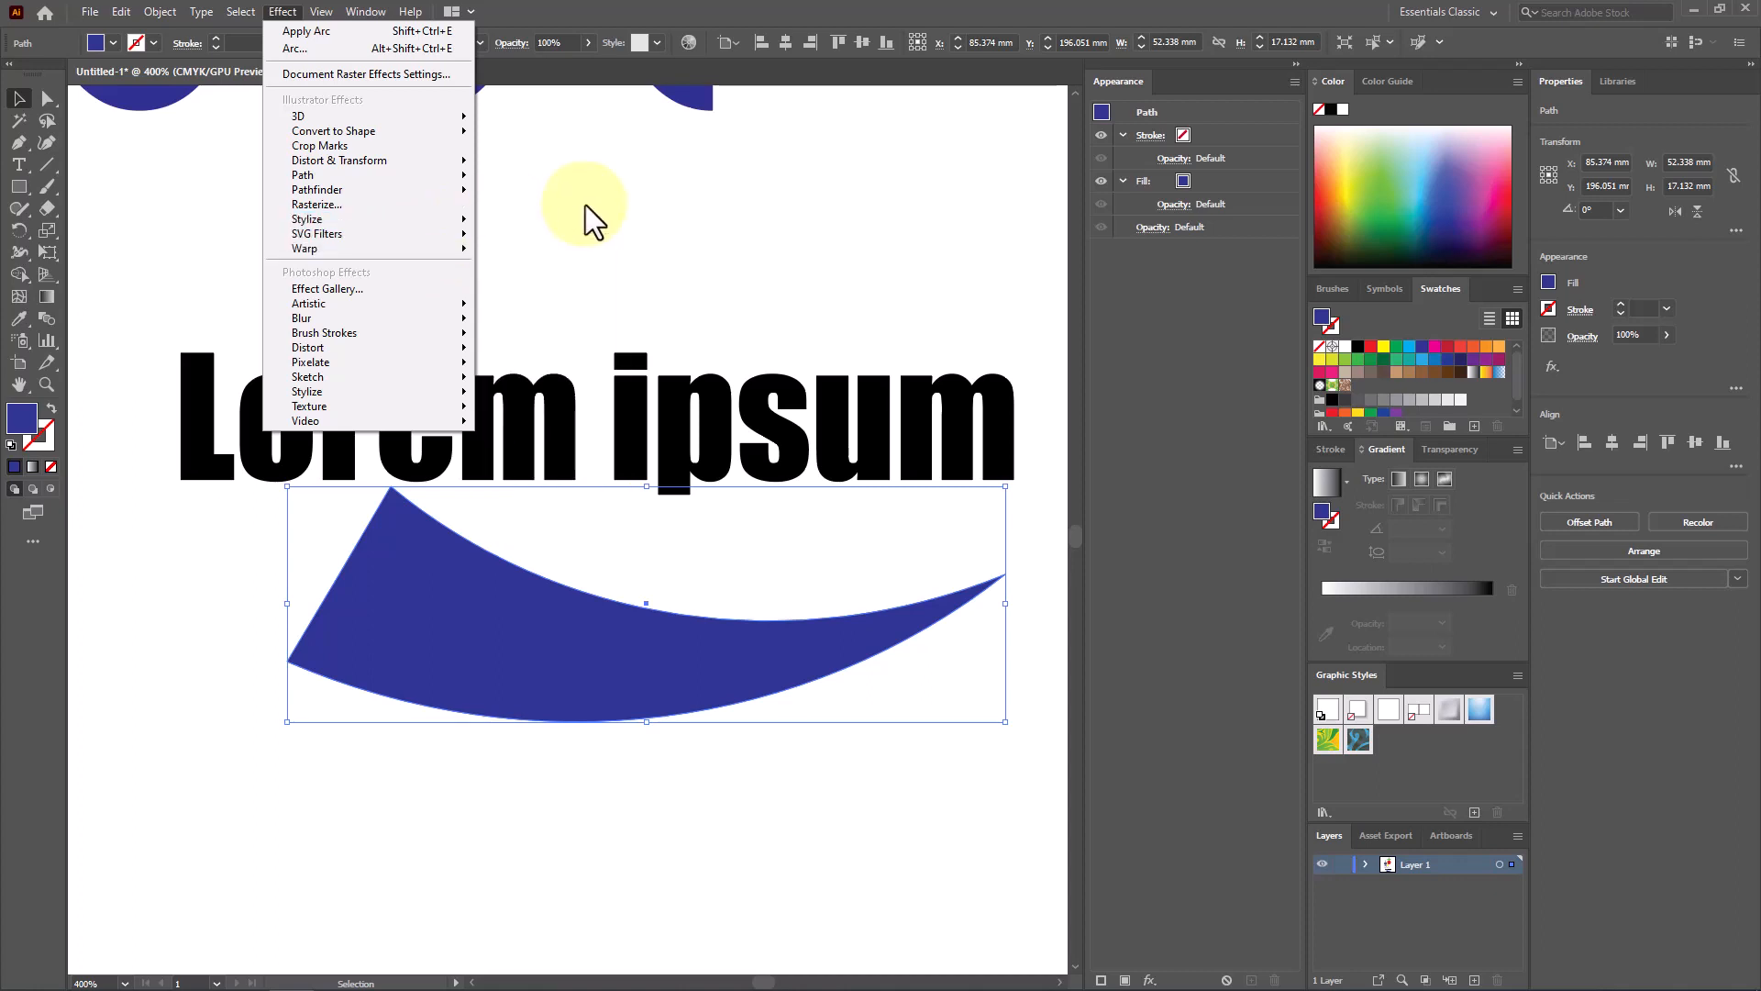
pyautogui.click(614, 197)
# Move the curved blue shape straight down about 8.9 mm, away from the text
pyautogui.scroll(-3, 684, 280)
pyautogui.scroll(-3, 684, 280)
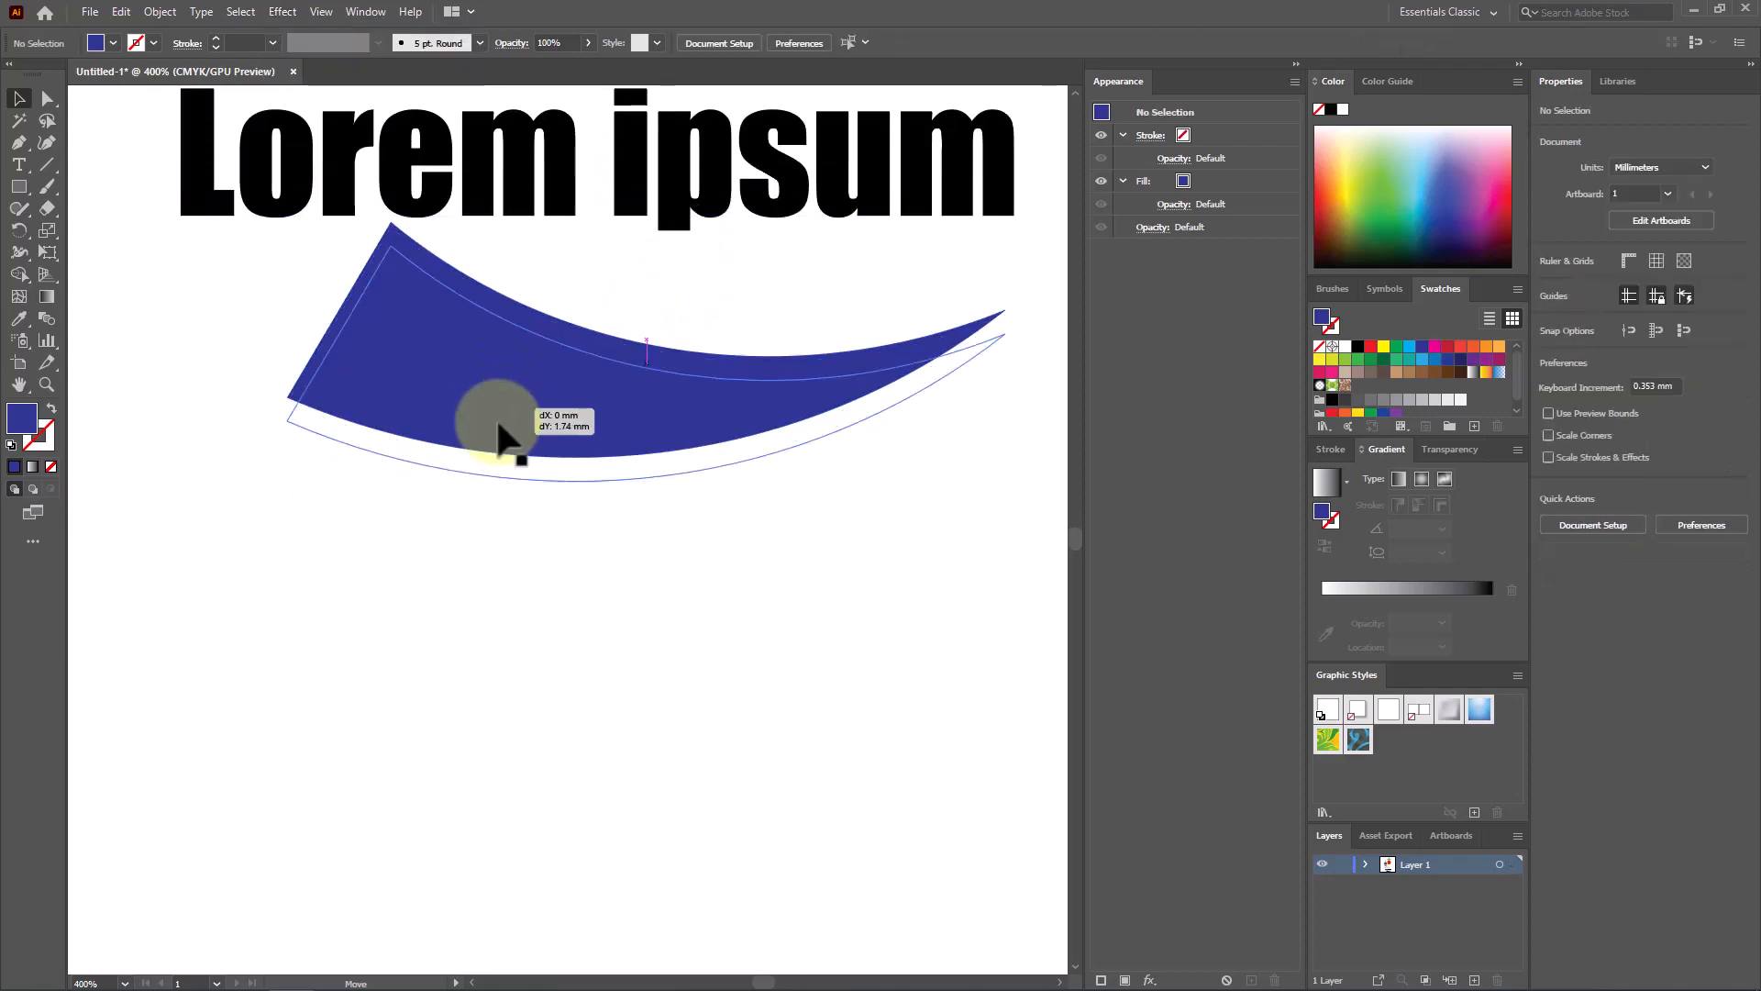
pyautogui.click(508, 514)
# Try converting the curved blue shape to a rectangle with 6.35 mm relative extra width and height
pyautogui.click(330, 12)
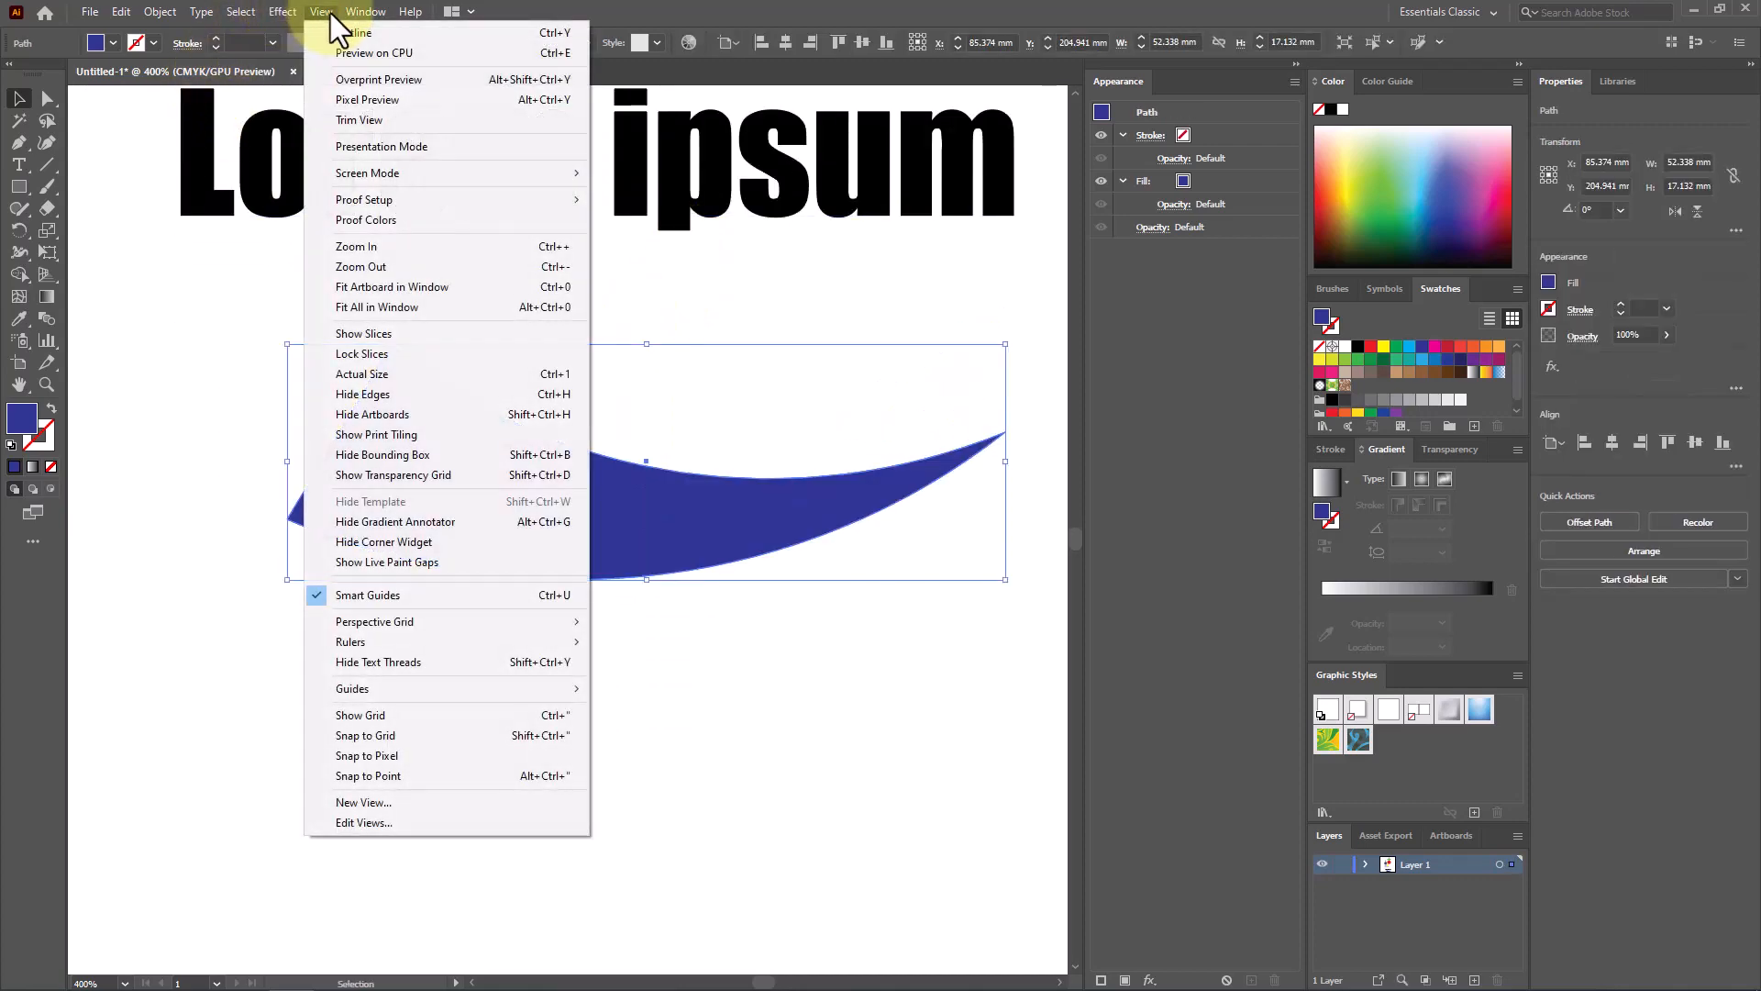
pyautogui.moveTo(296, 13)
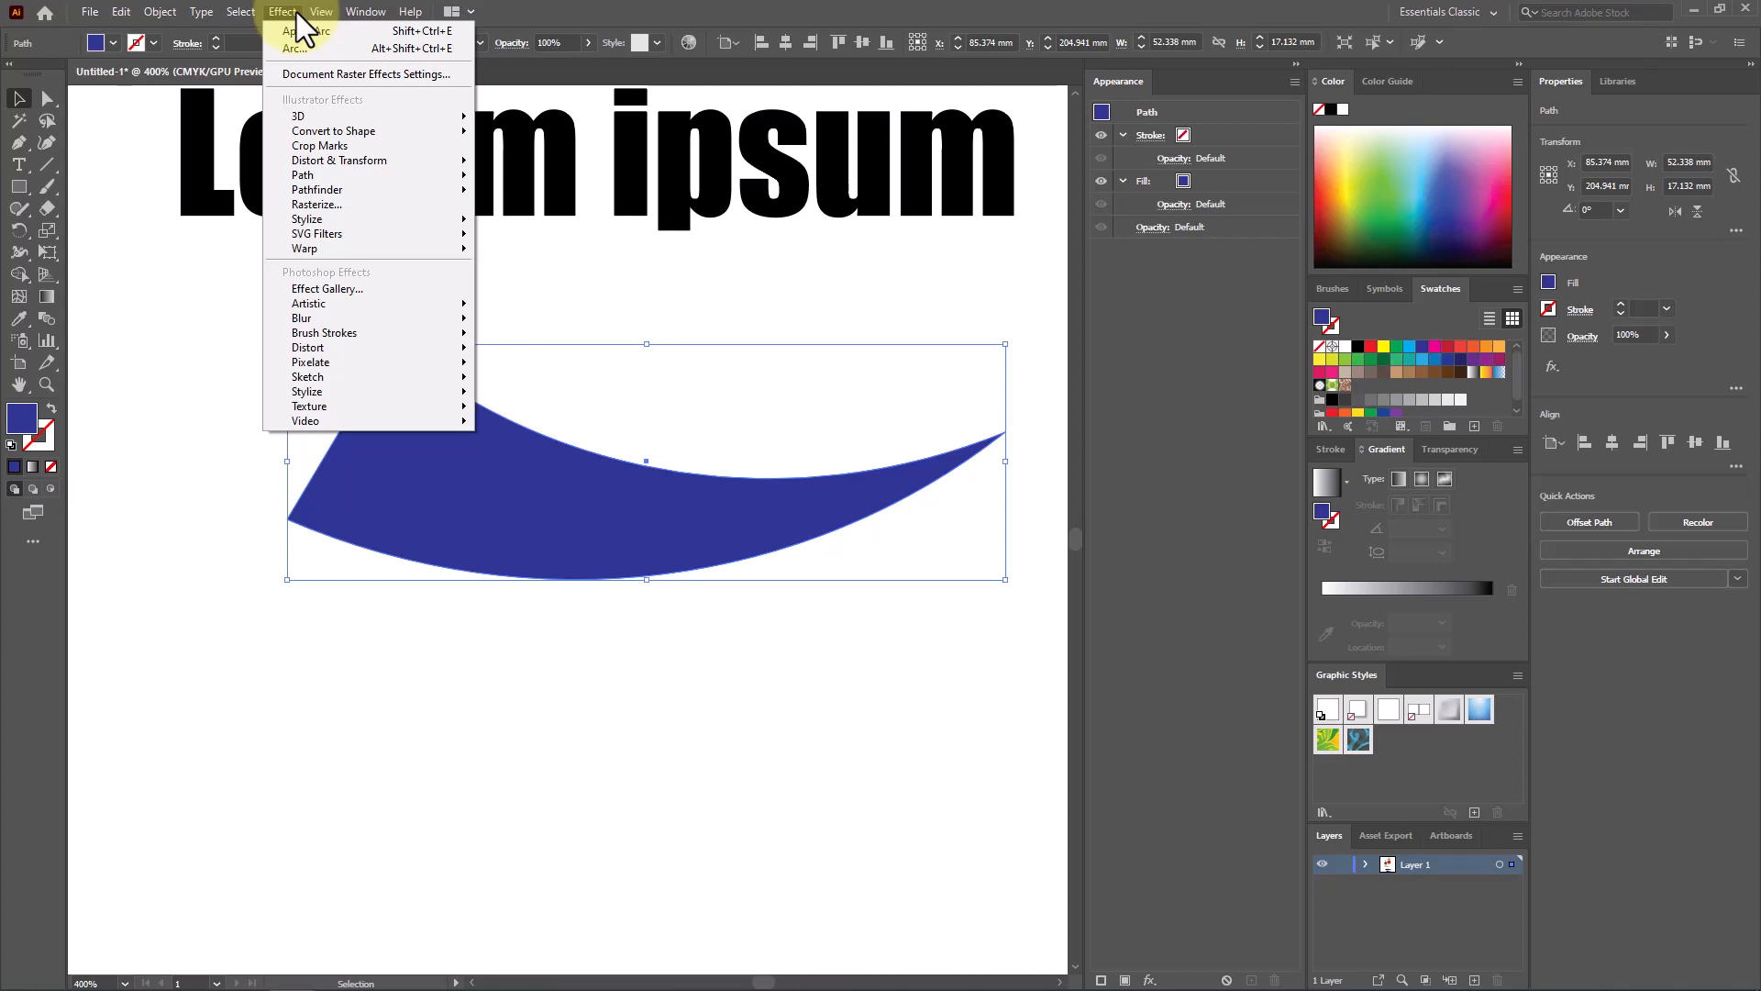
pyautogui.moveTo(462, 133)
pyautogui.click(548, 134)
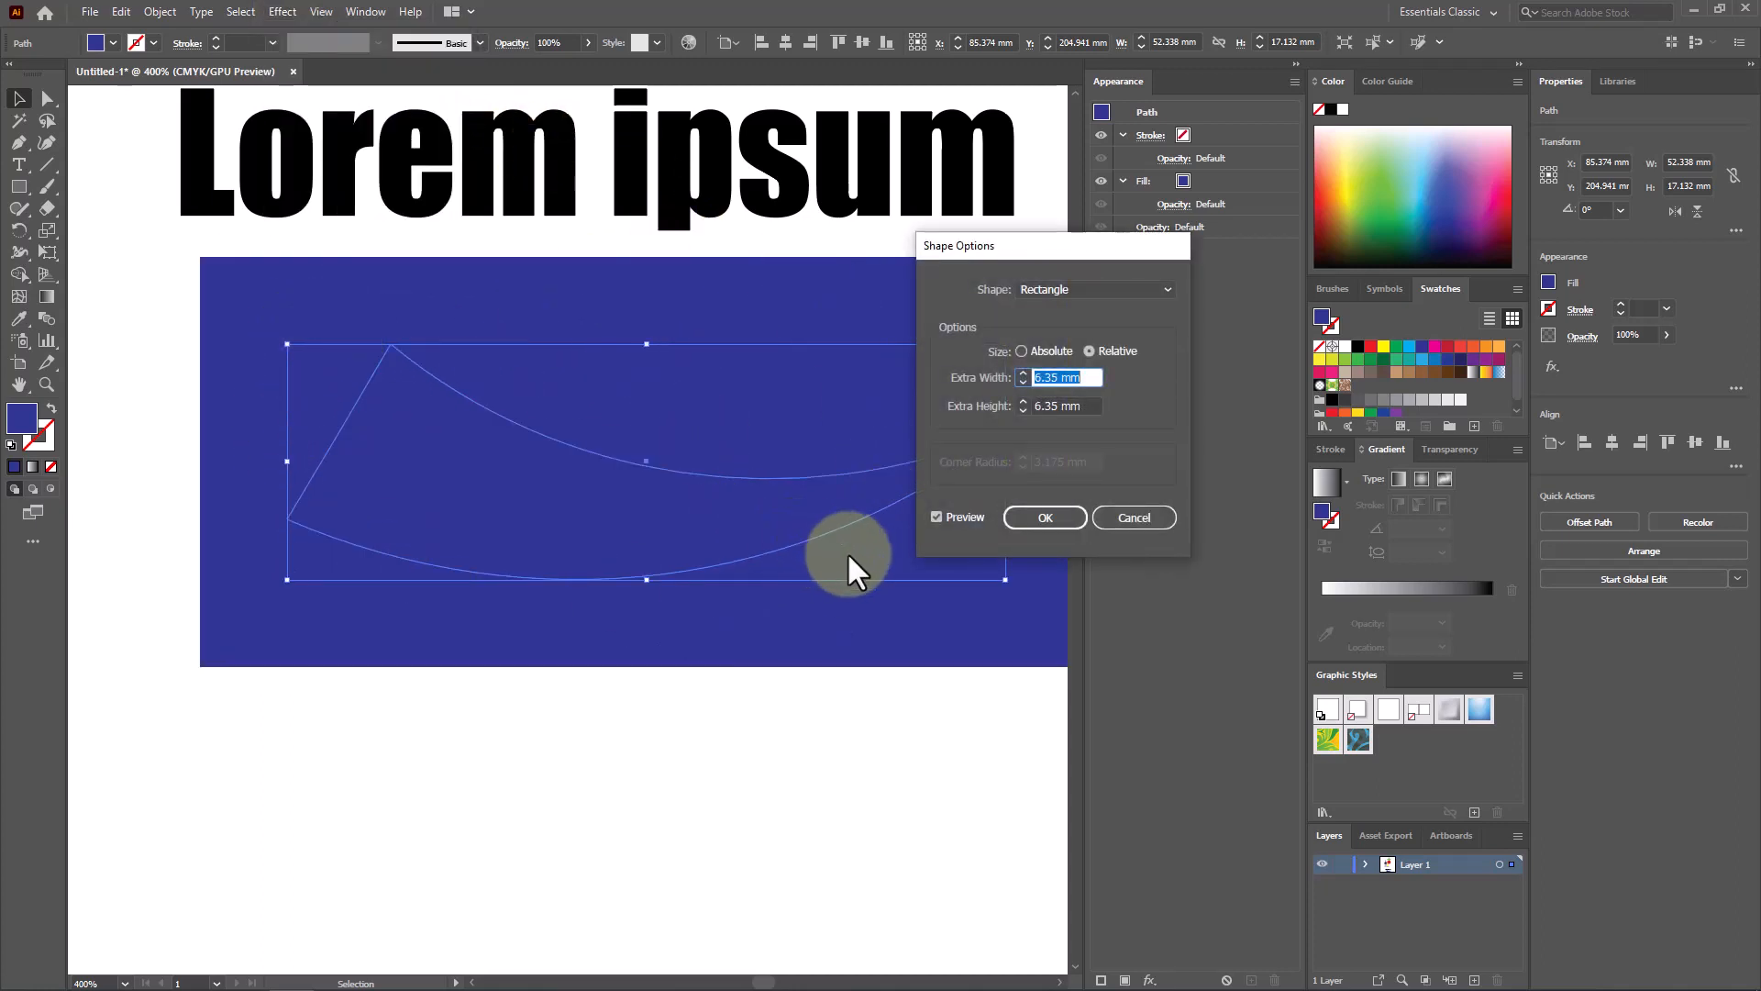
pyautogui.click(1113, 516)
# Try converting the curved blue shape to a rounded rectangle with 6.35 mm extra width and height and a 3.175 mm corner radius
pyautogui.click(290, 13)
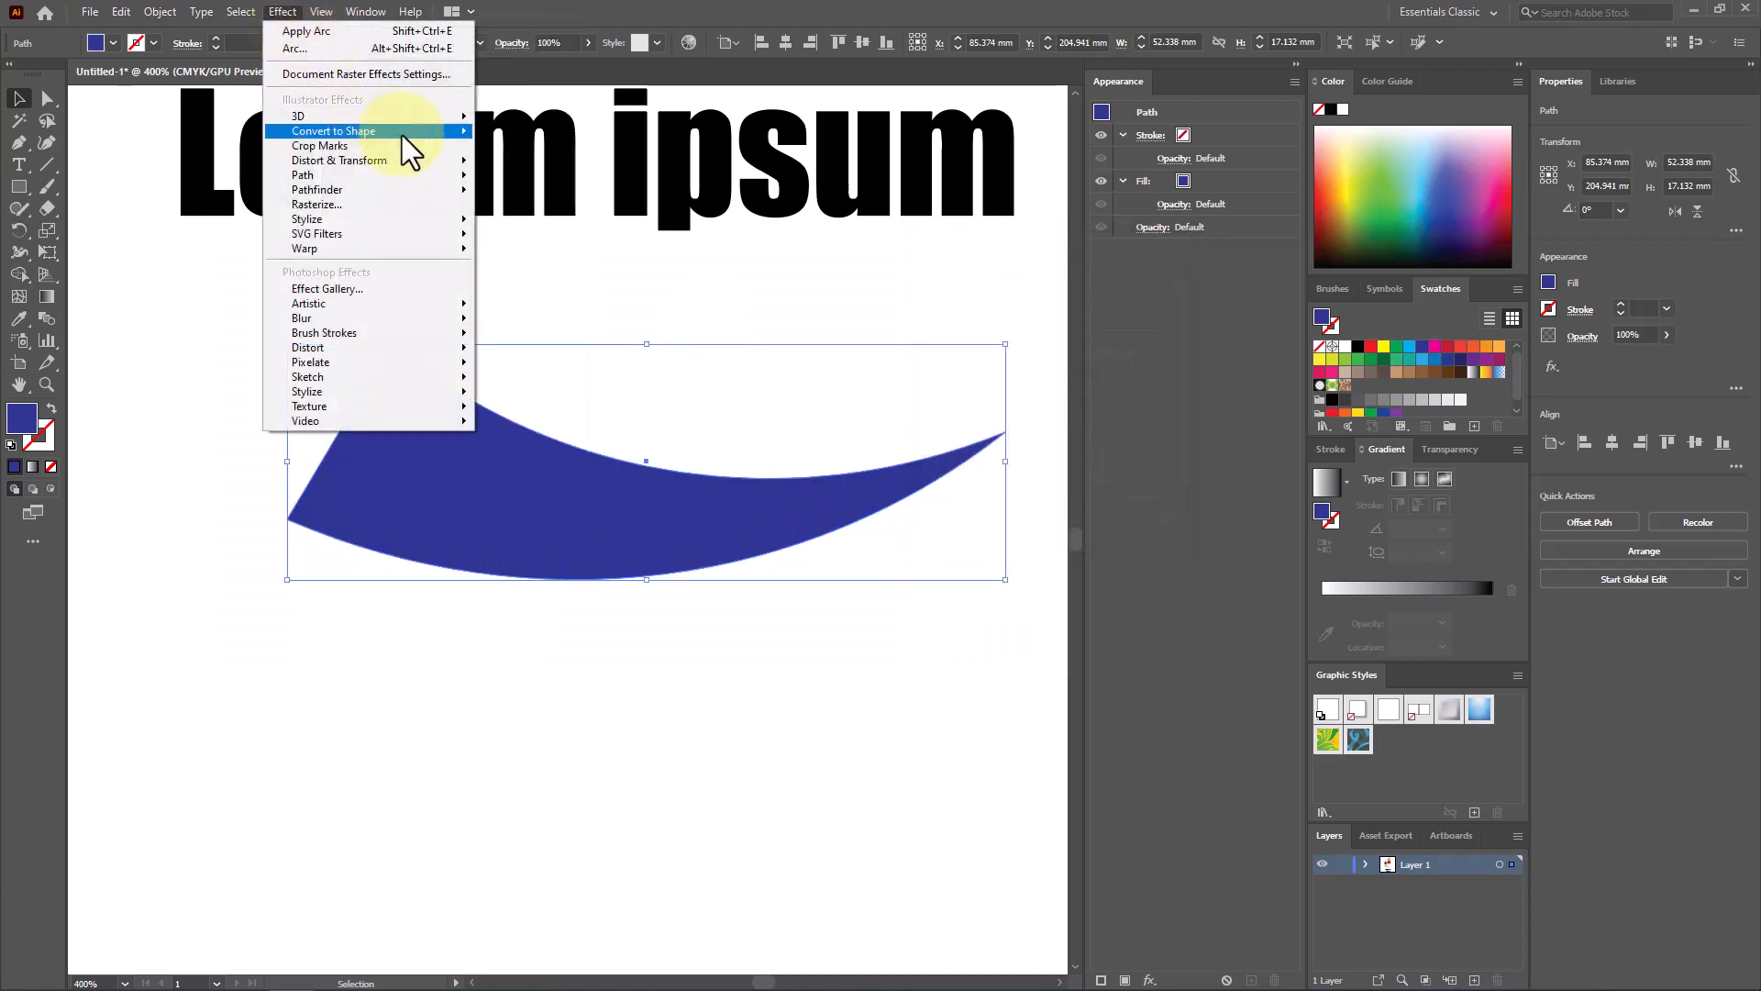
pyautogui.moveTo(440, 134)
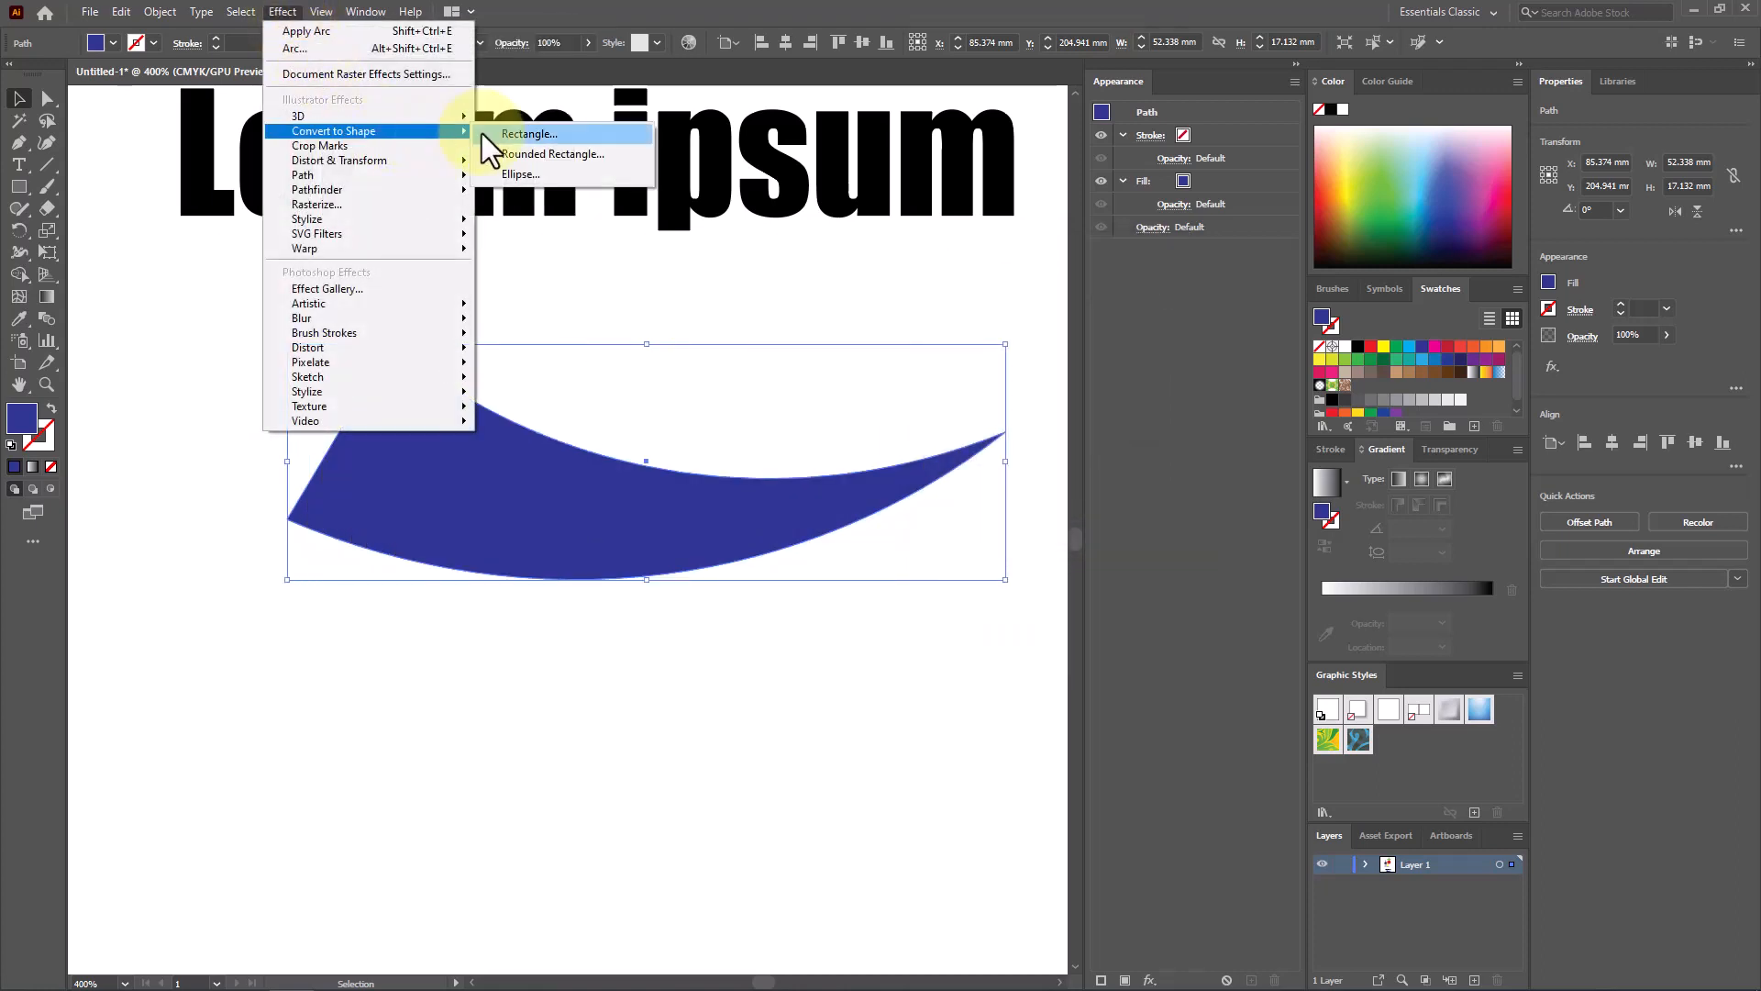
pyautogui.click(615, 160)
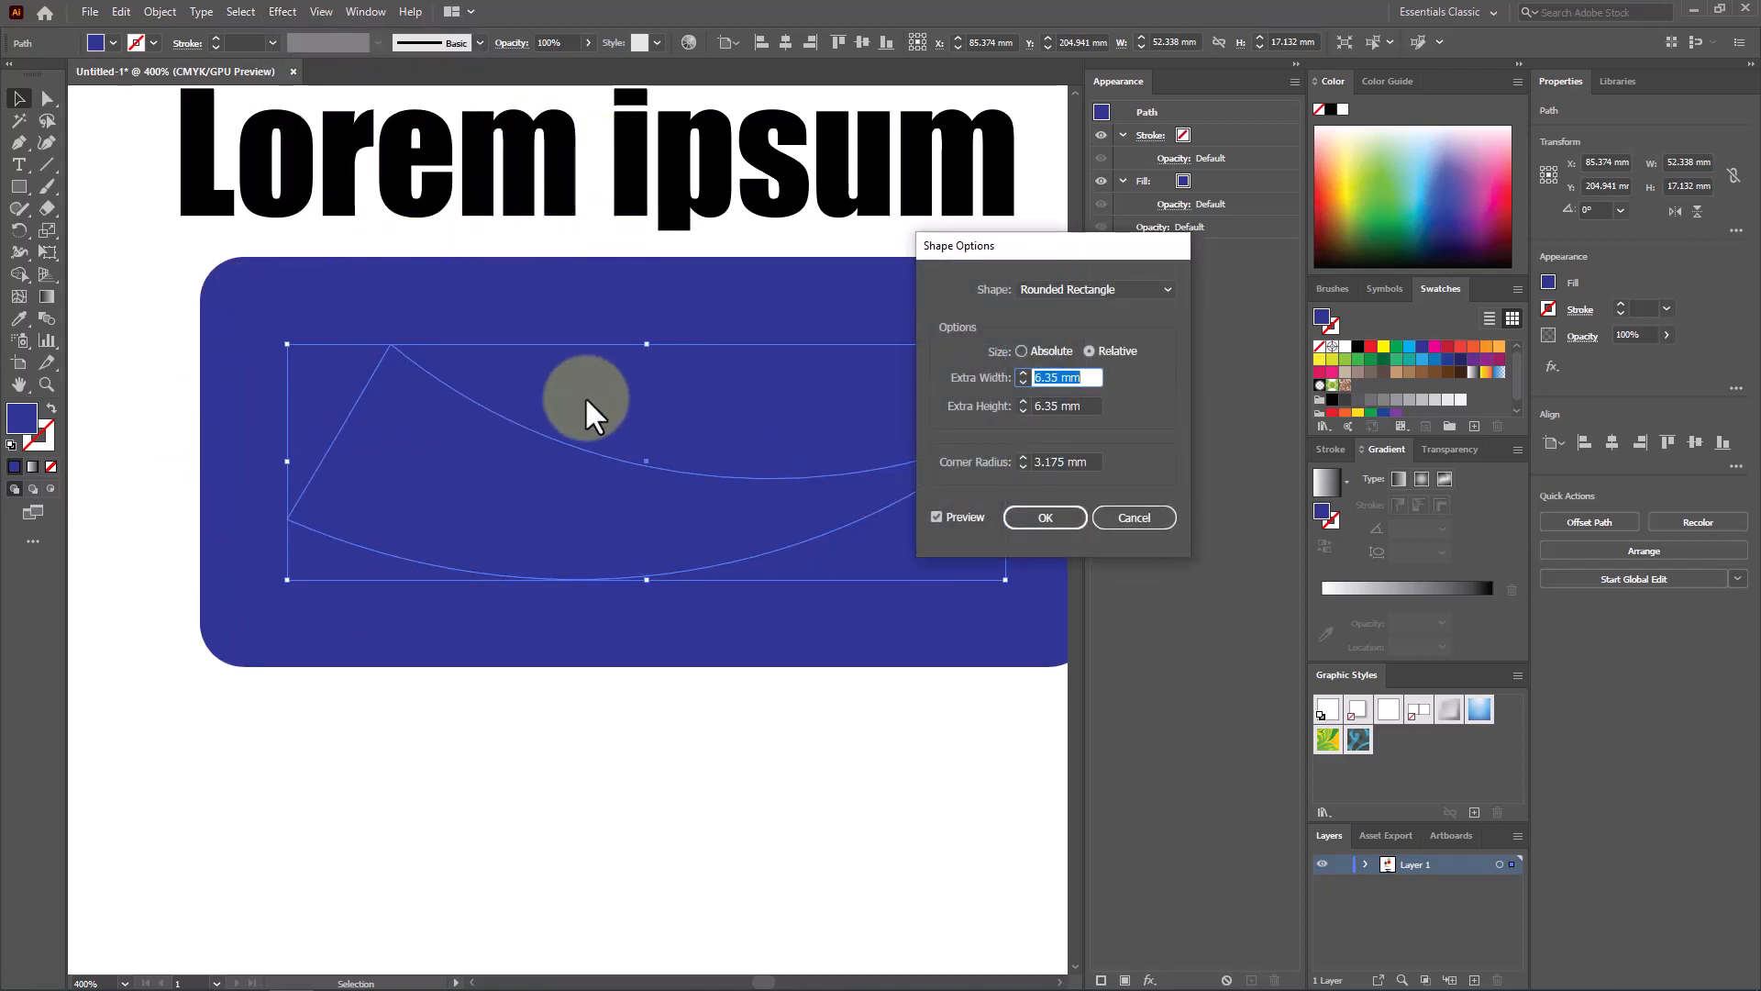
pyautogui.click(1112, 514)
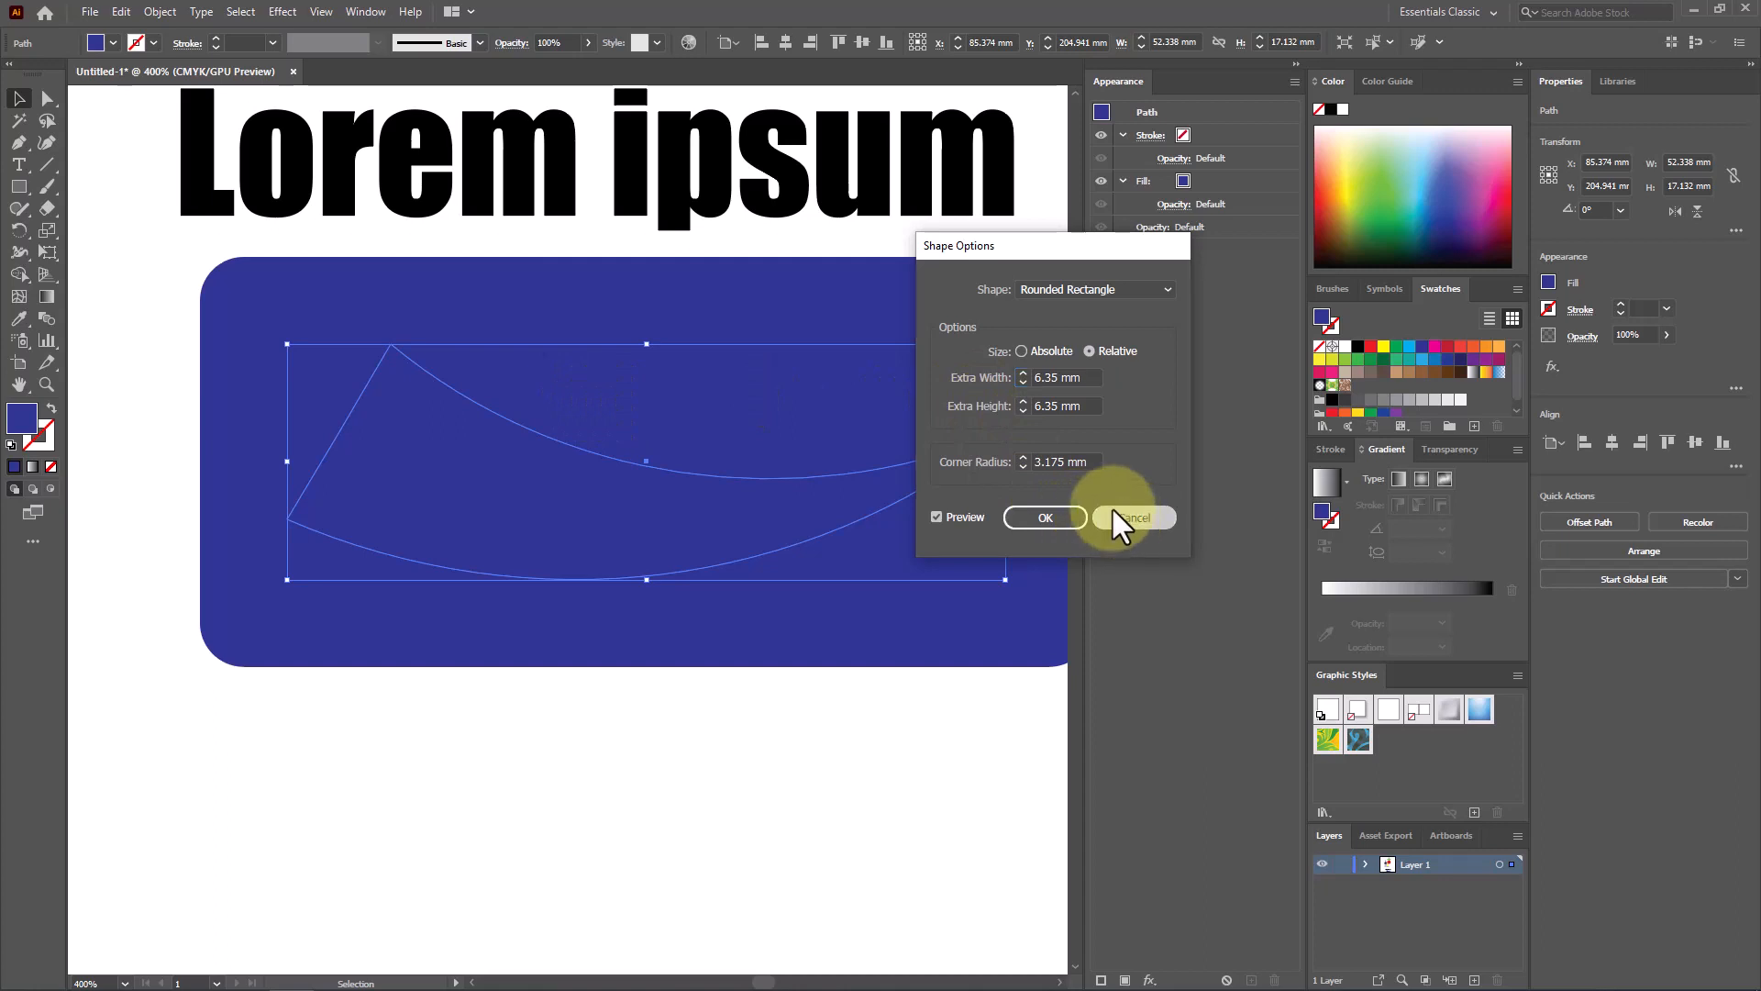
# Convert the curved blue shape to an ellipse with -15 mm extra width and -5 mm extra height, and undo the conversion
pyautogui.click(293, 11)
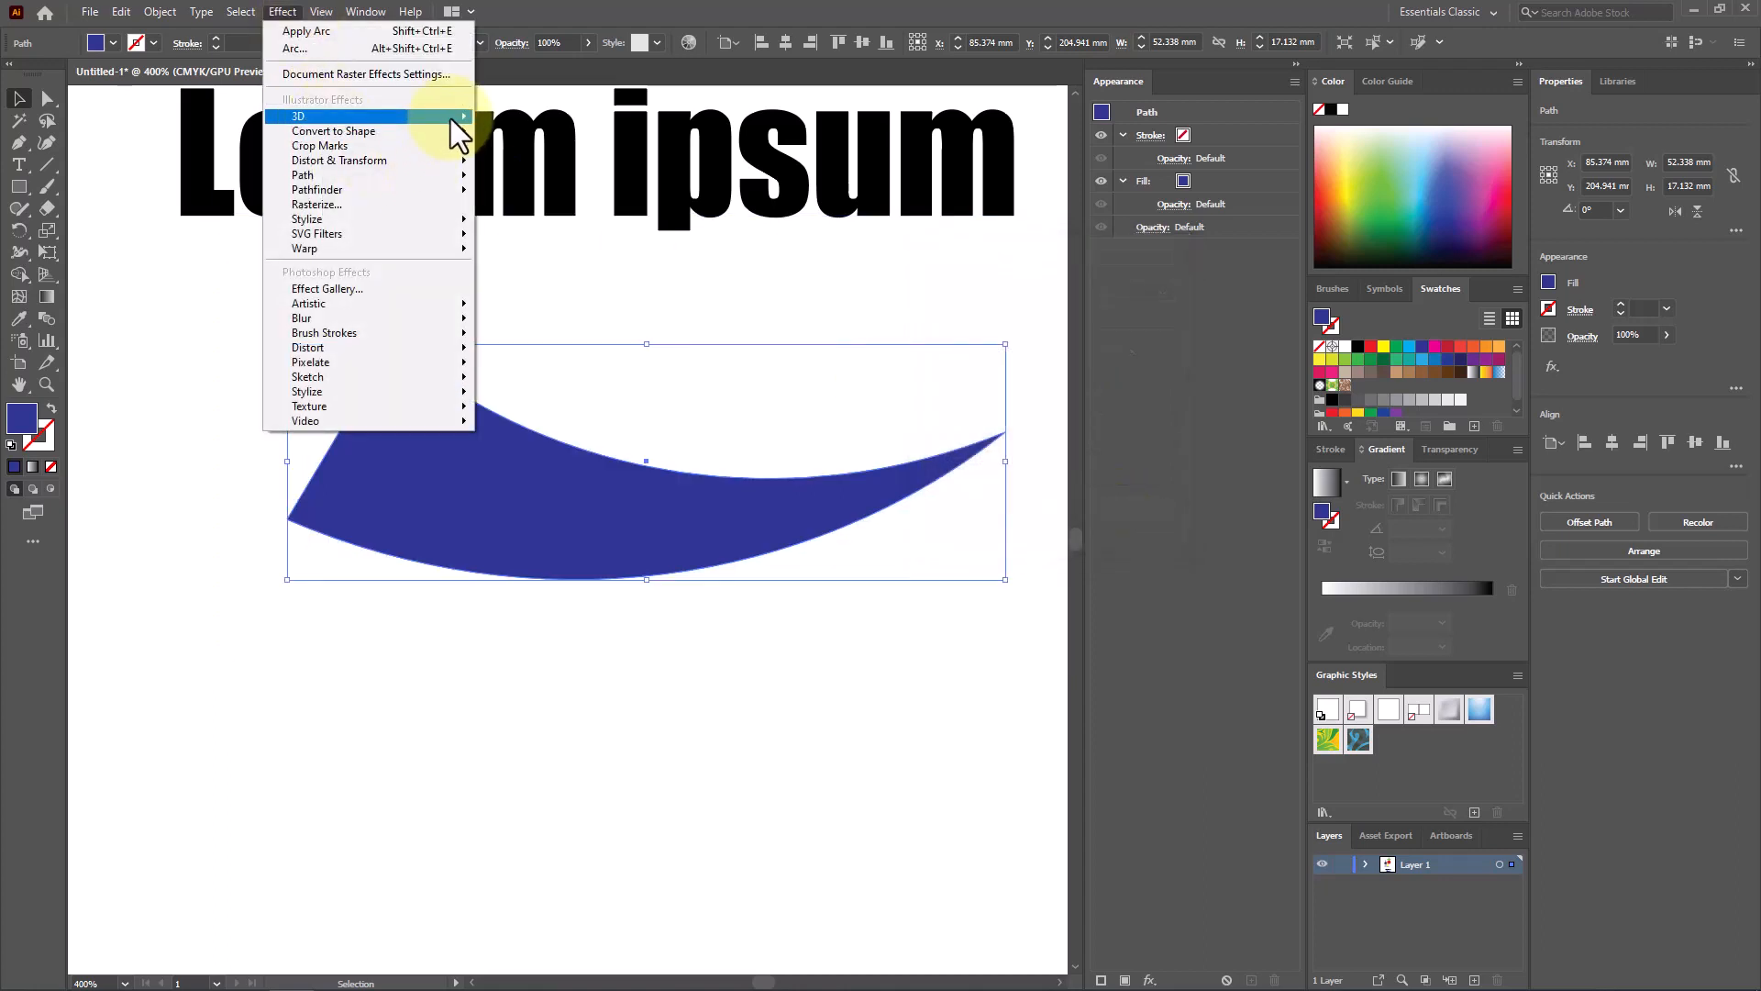
pyautogui.moveTo(455, 136)
pyautogui.click(520, 173)
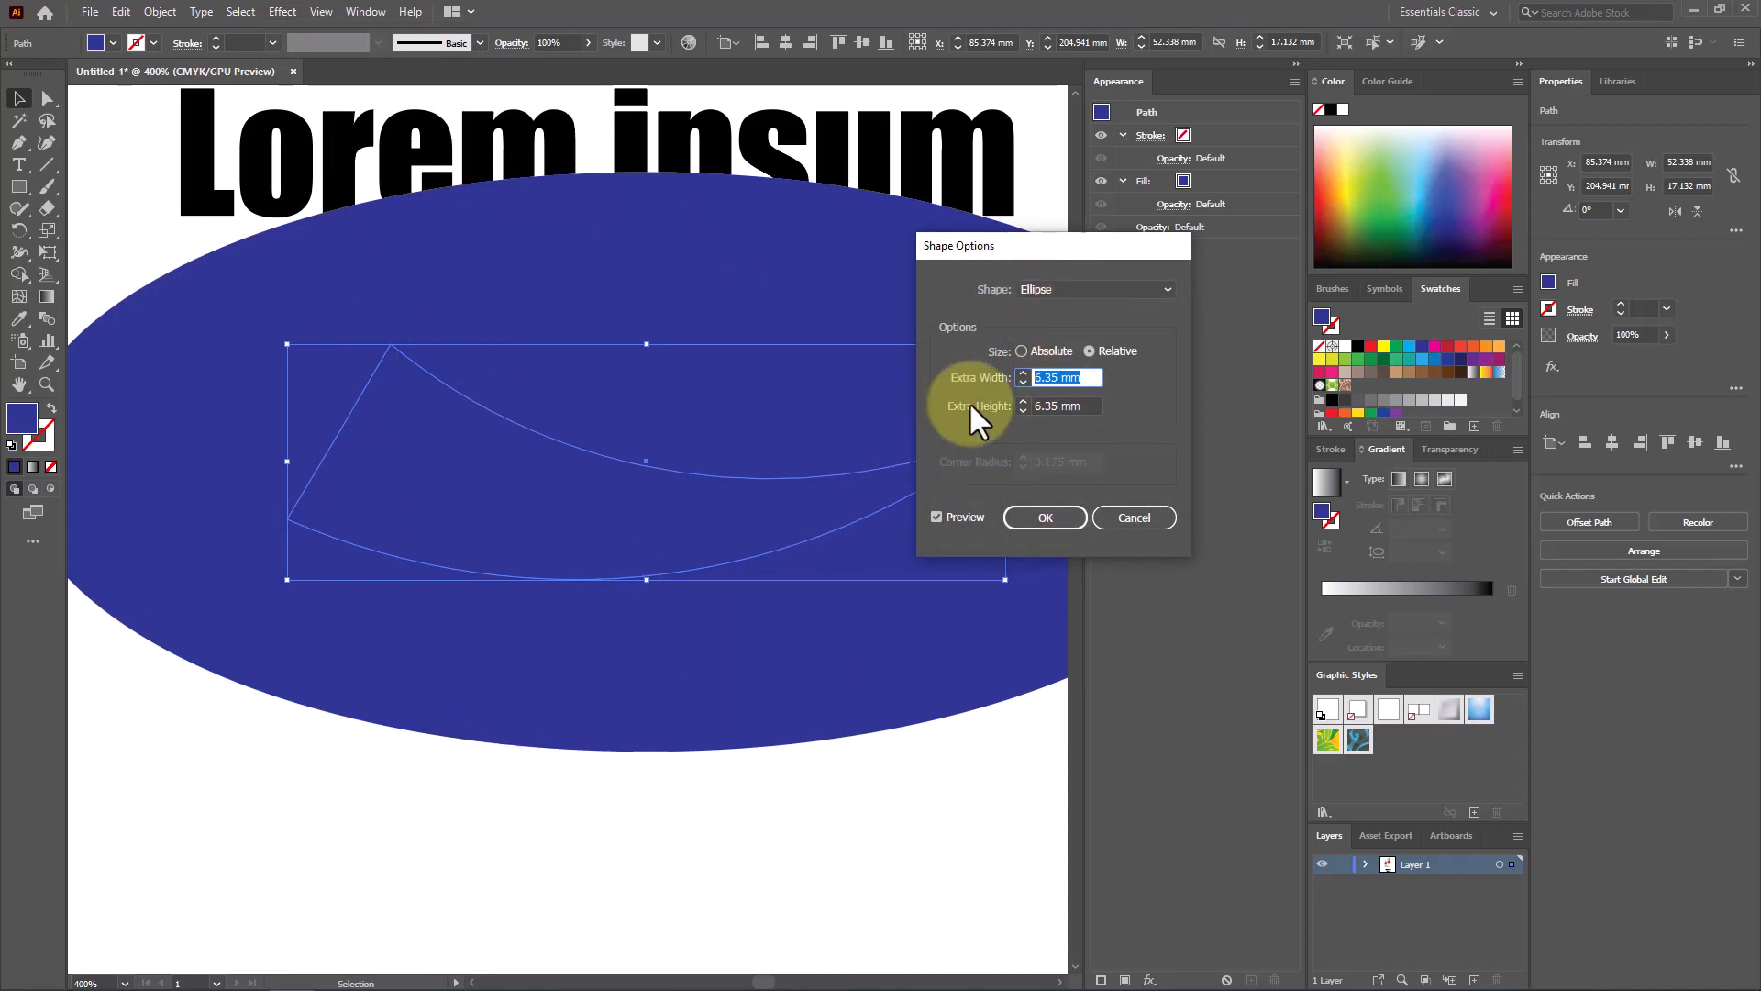
pyautogui.write('-2')
pyautogui.click(1022, 380)
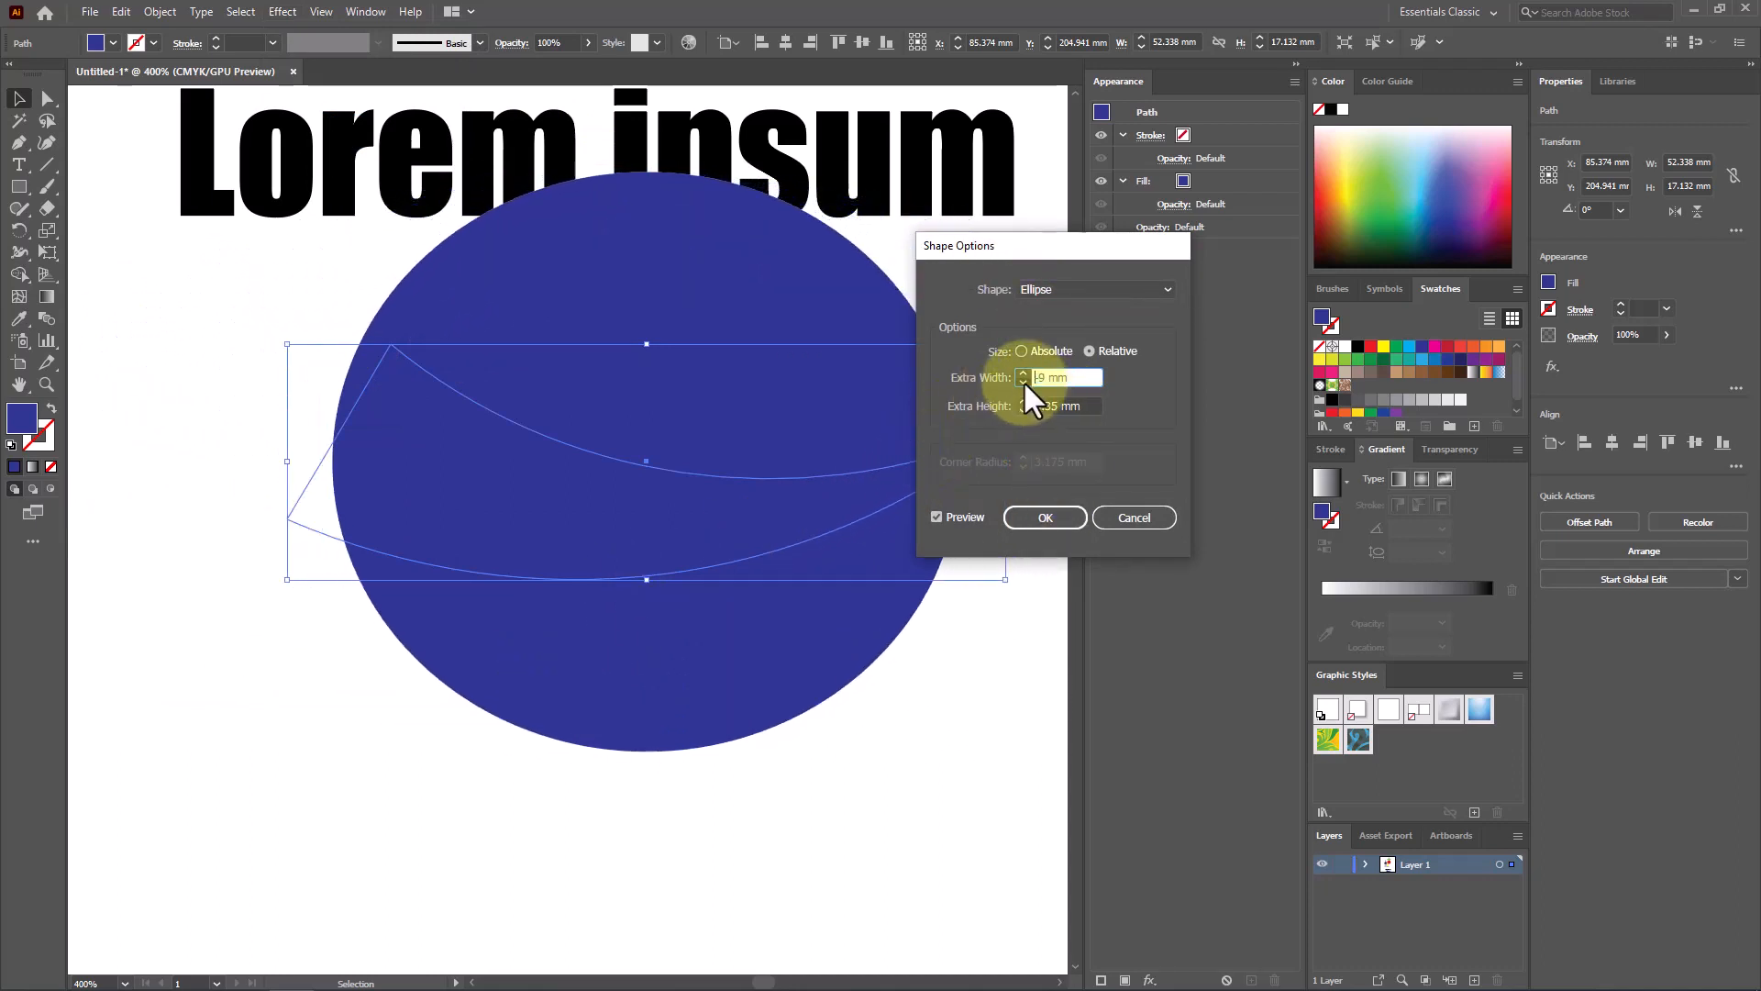
pyautogui.click(1020, 404)
pyautogui.press('Down')
pyautogui.press('Down')
pyautogui.press('Down')
pyautogui.press('Down')
pyautogui.press('Down')
pyautogui.press('Down')
pyautogui.press('Down')
pyautogui.press('Down')
pyautogui.press('Down')
pyautogui.press('Down')
pyautogui.press('Down')
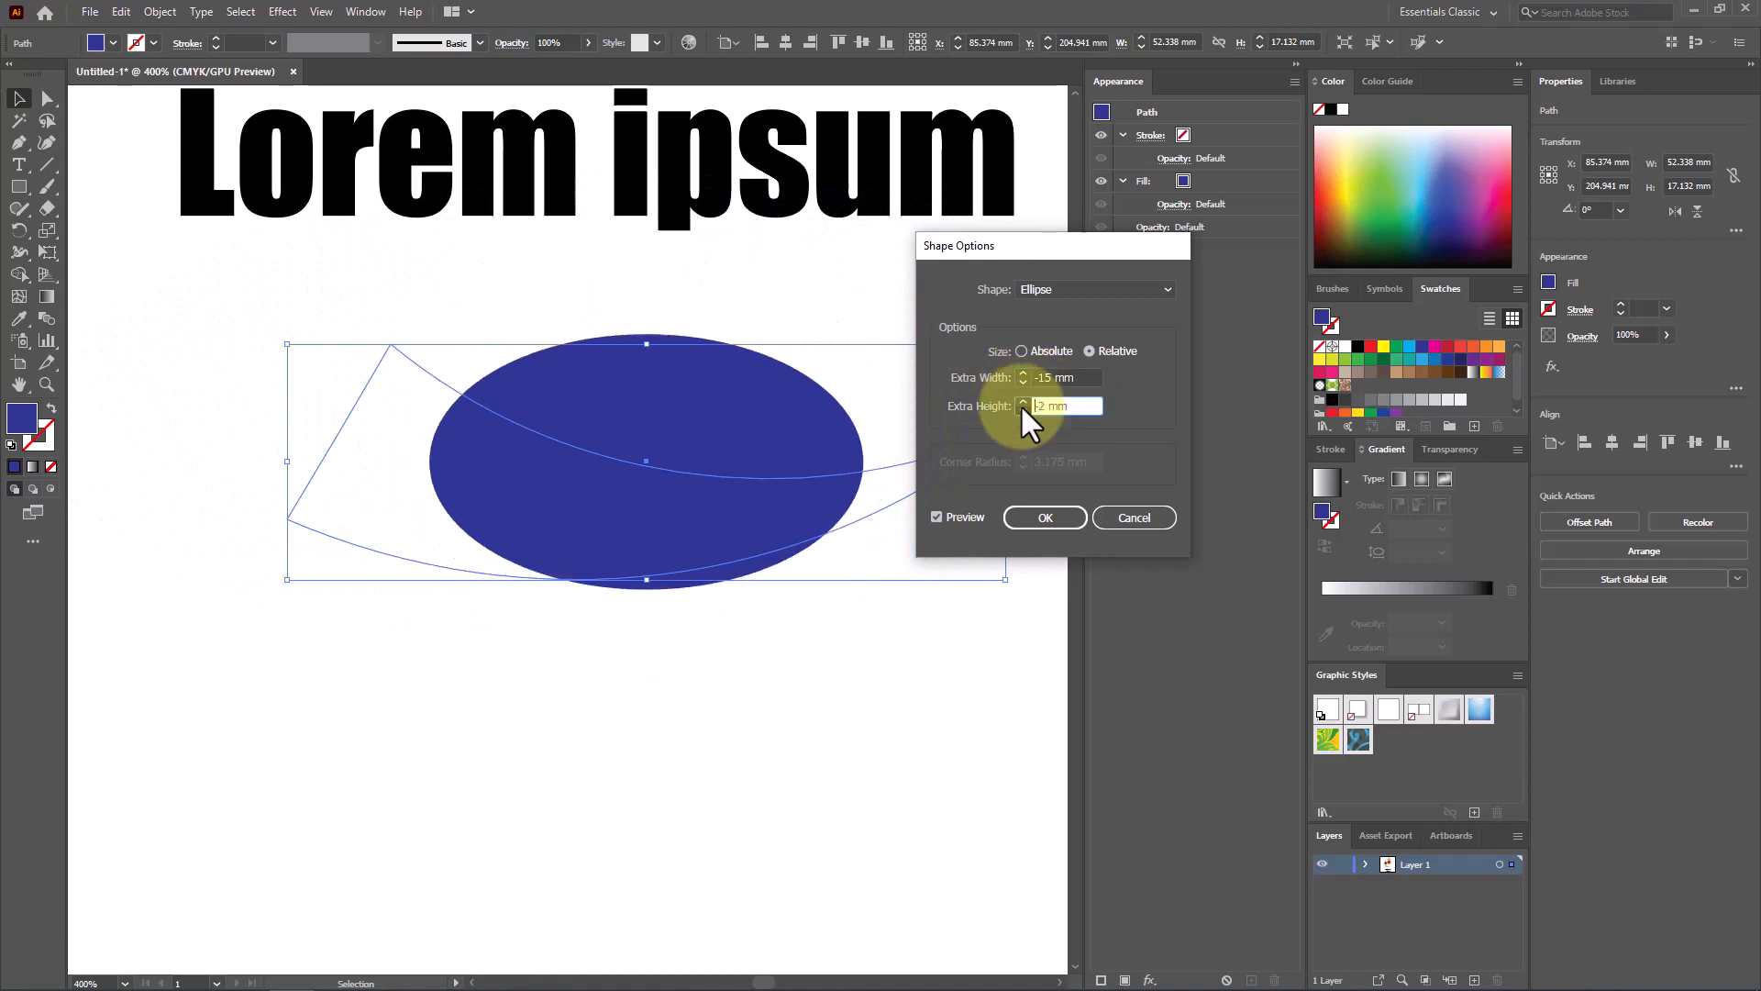
pyautogui.click(1046, 517)
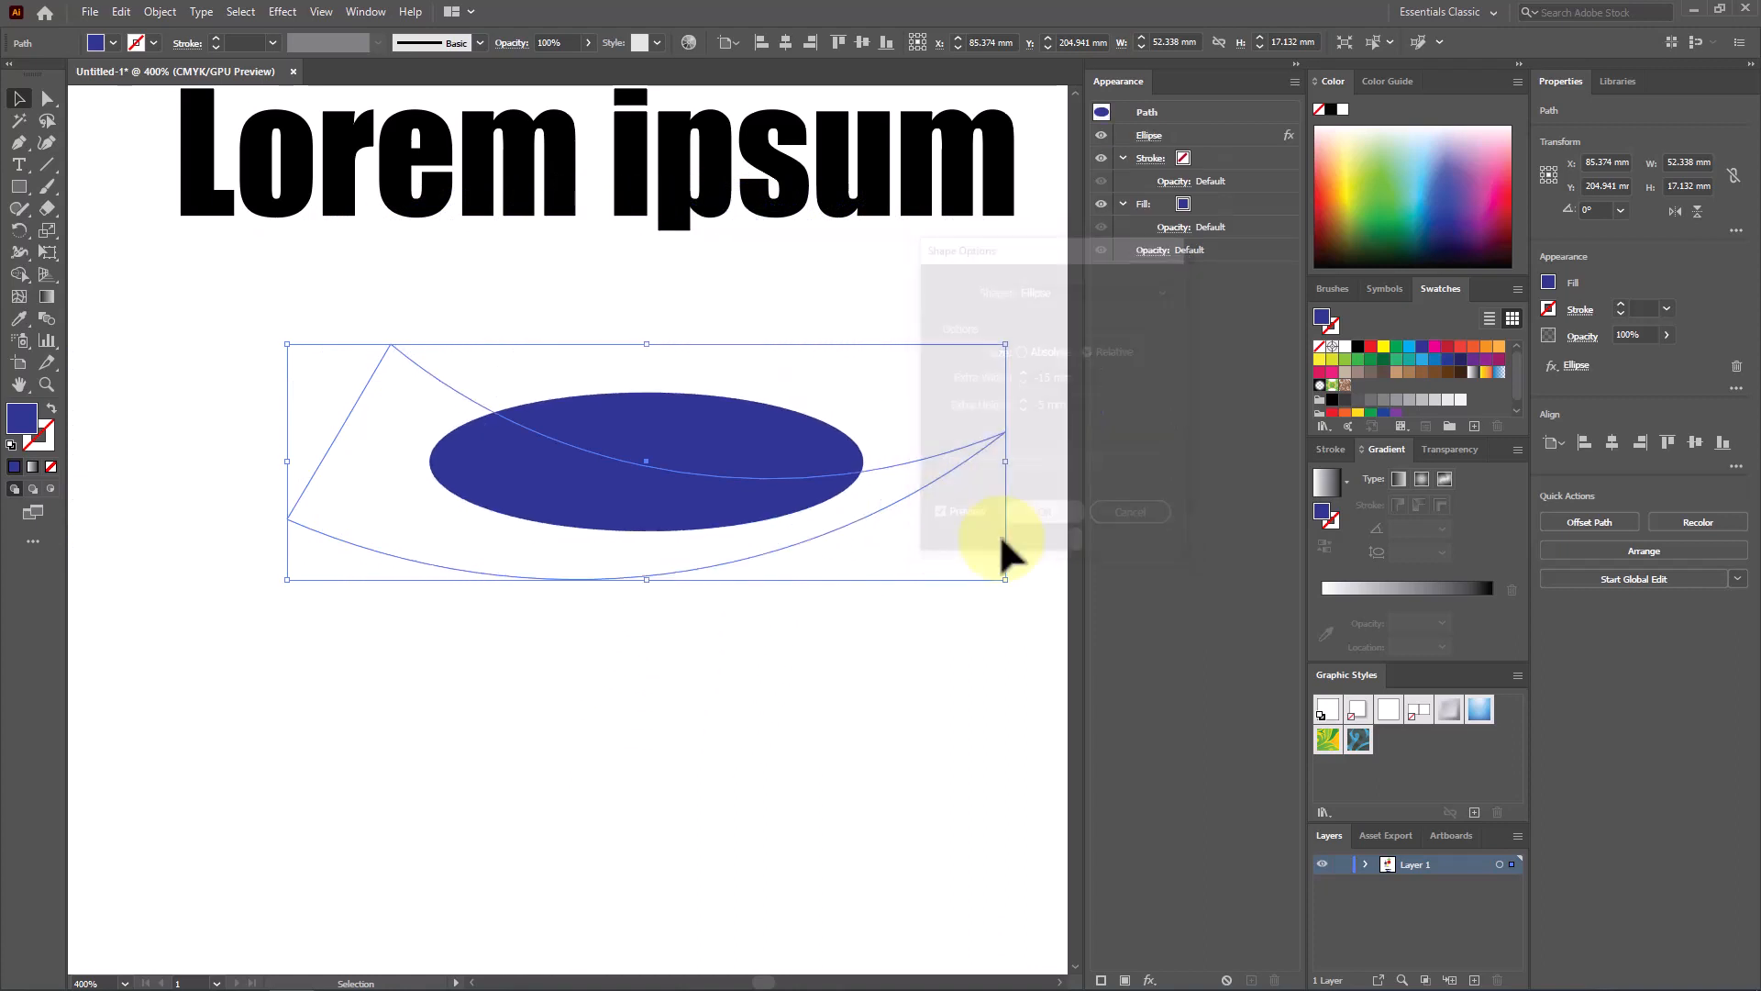
pyautogui.click(688, 675)
pyautogui.click(666, 502)
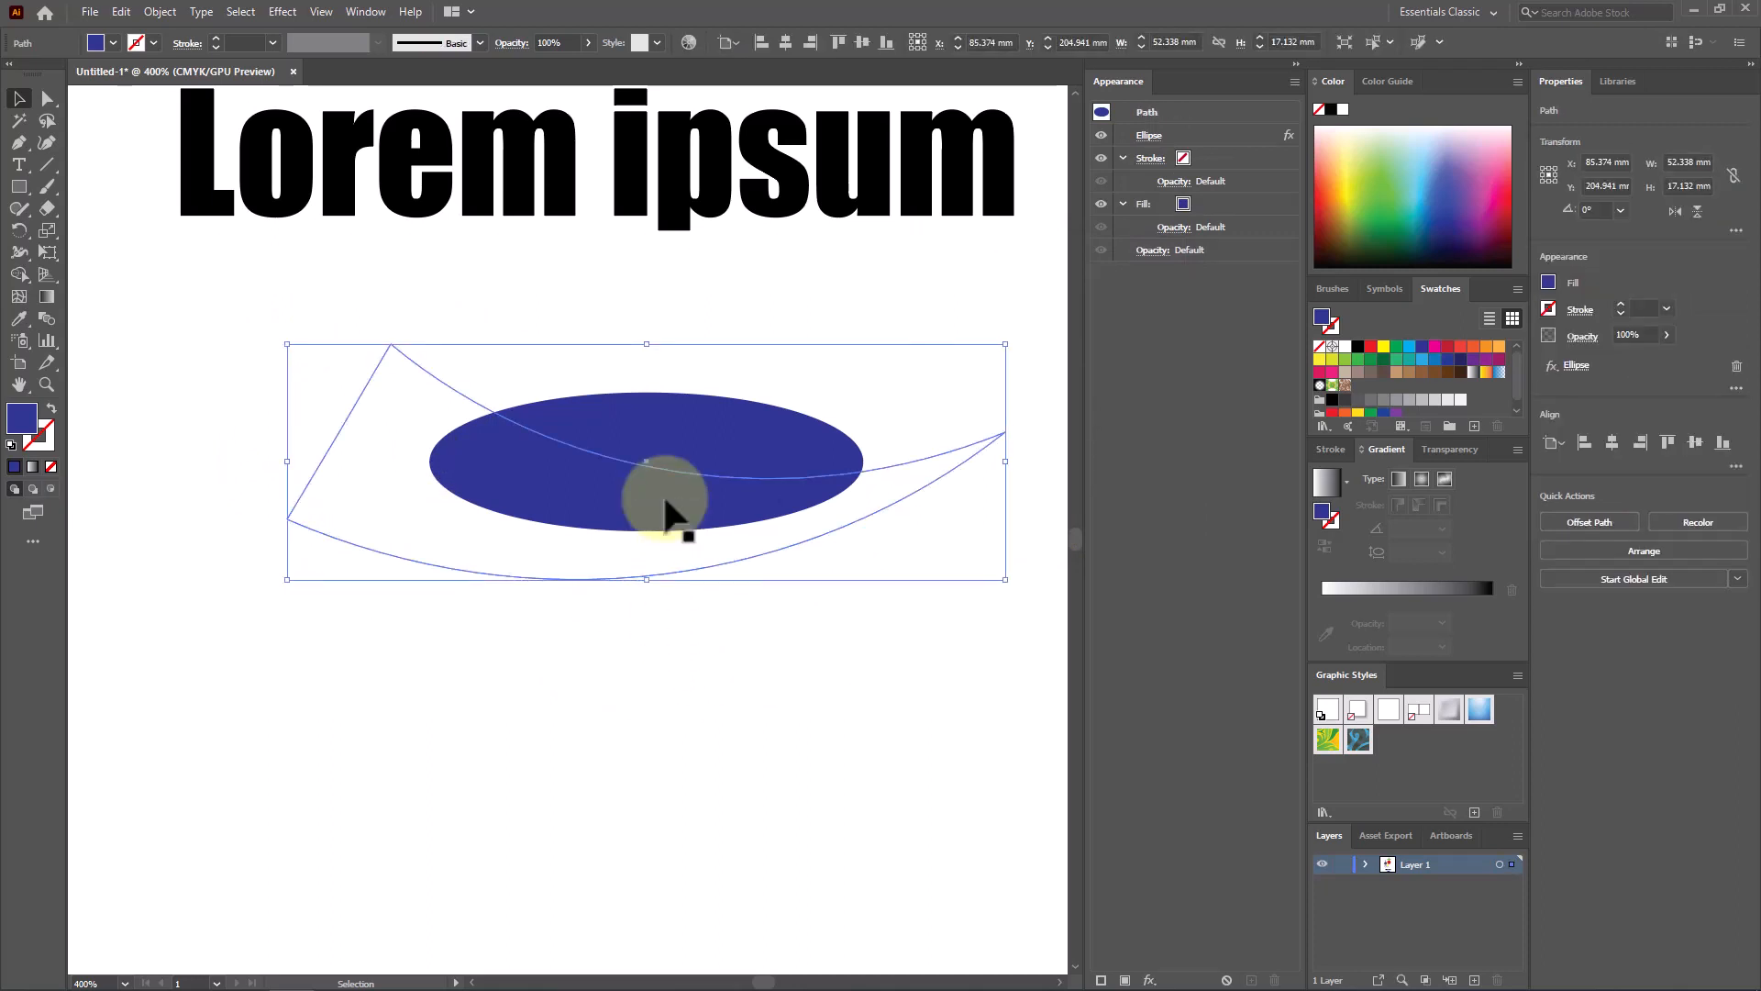
pyautogui.hotkey('ctrl', 'z')
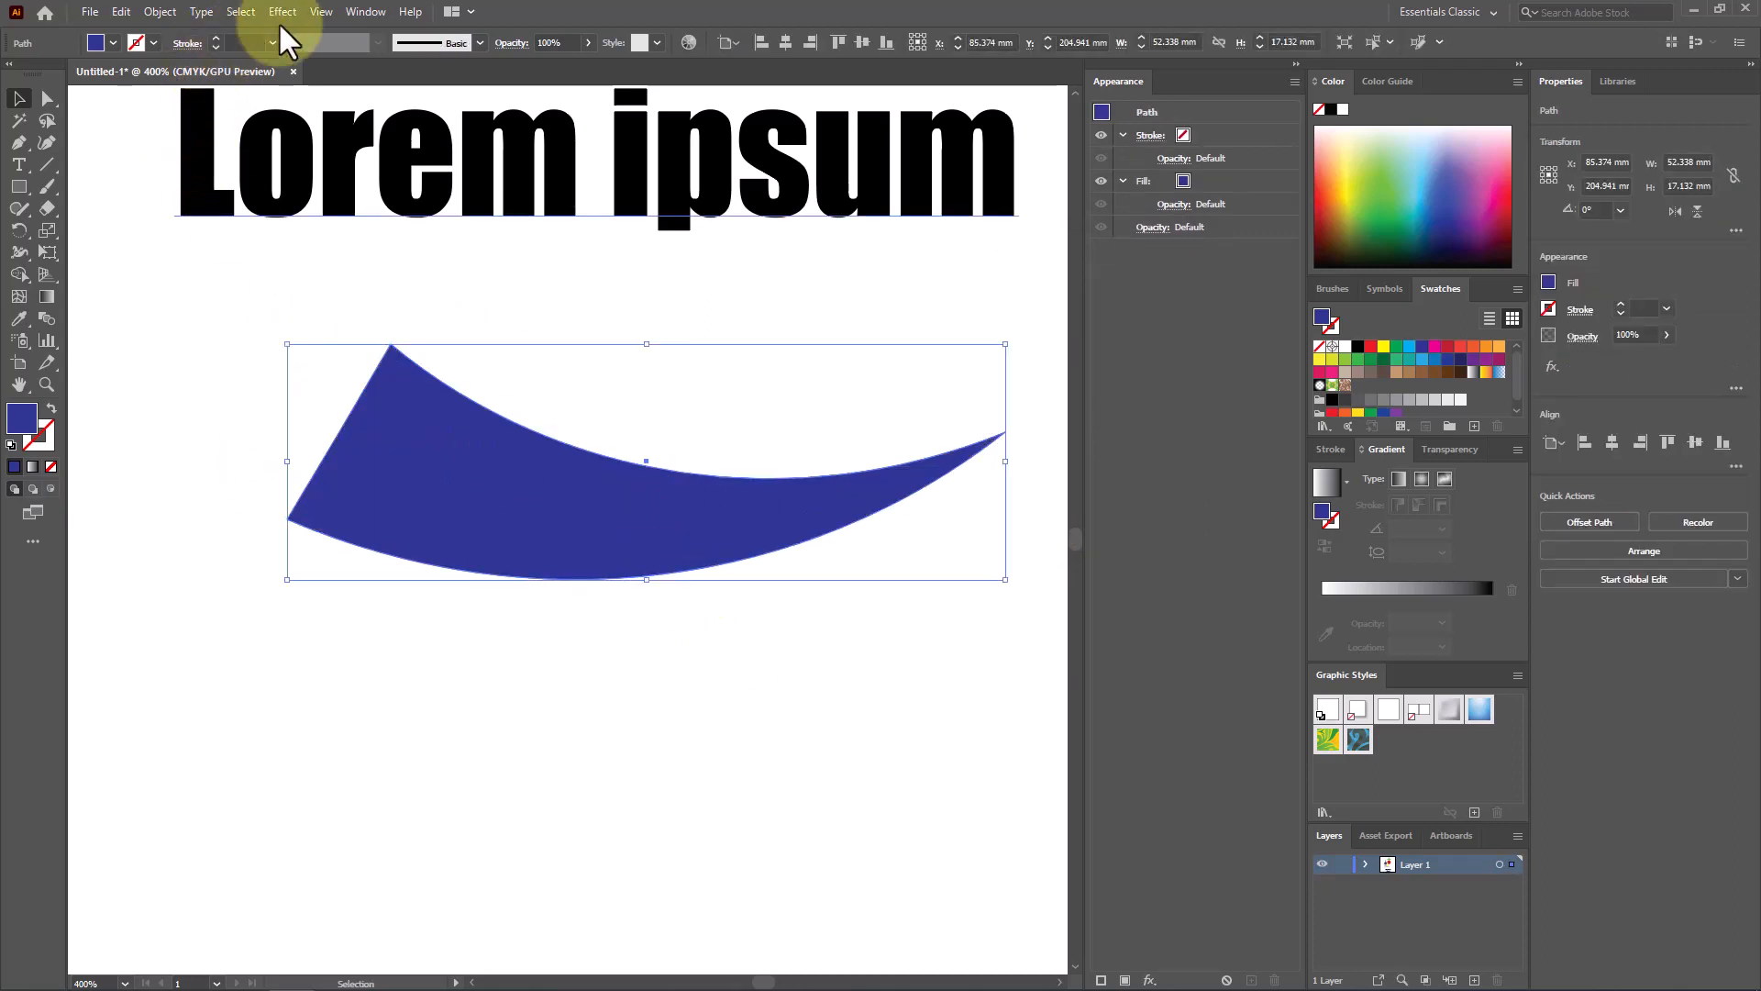
# Rasterize the curved blue shape with the Bitmap color model at Screen (72 ppi) resolution, and undo it
pyautogui.click(281, 12)
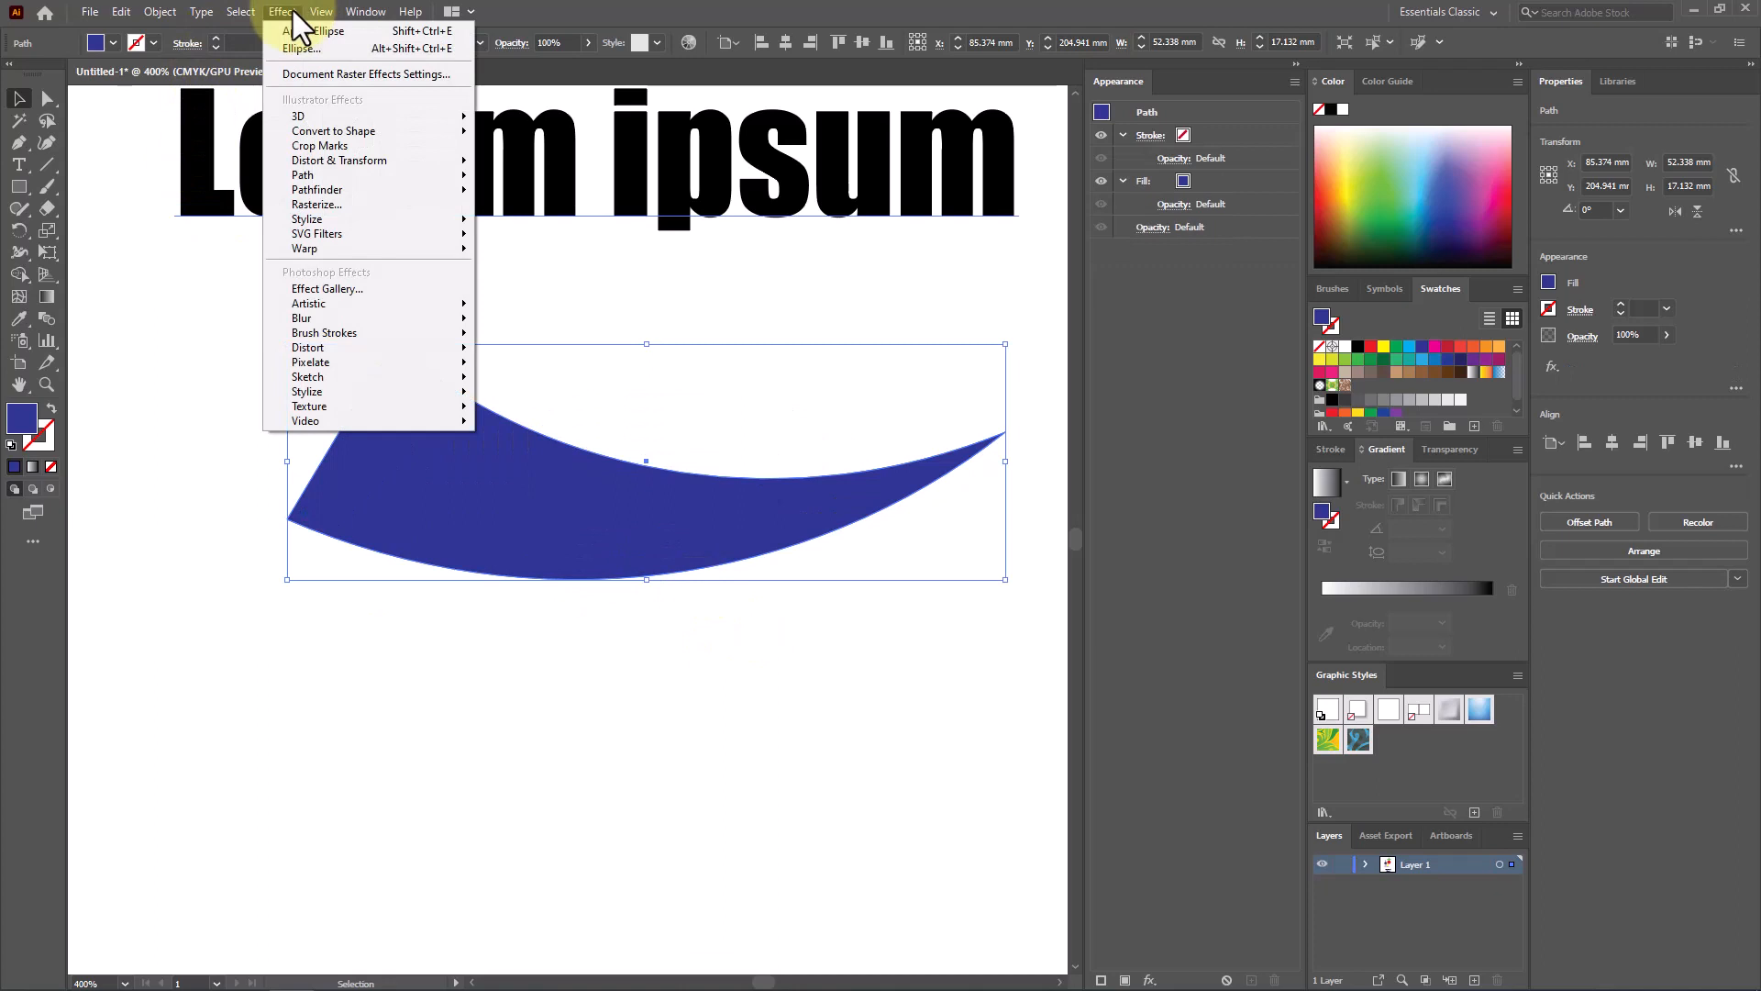
pyautogui.click(405, 204)
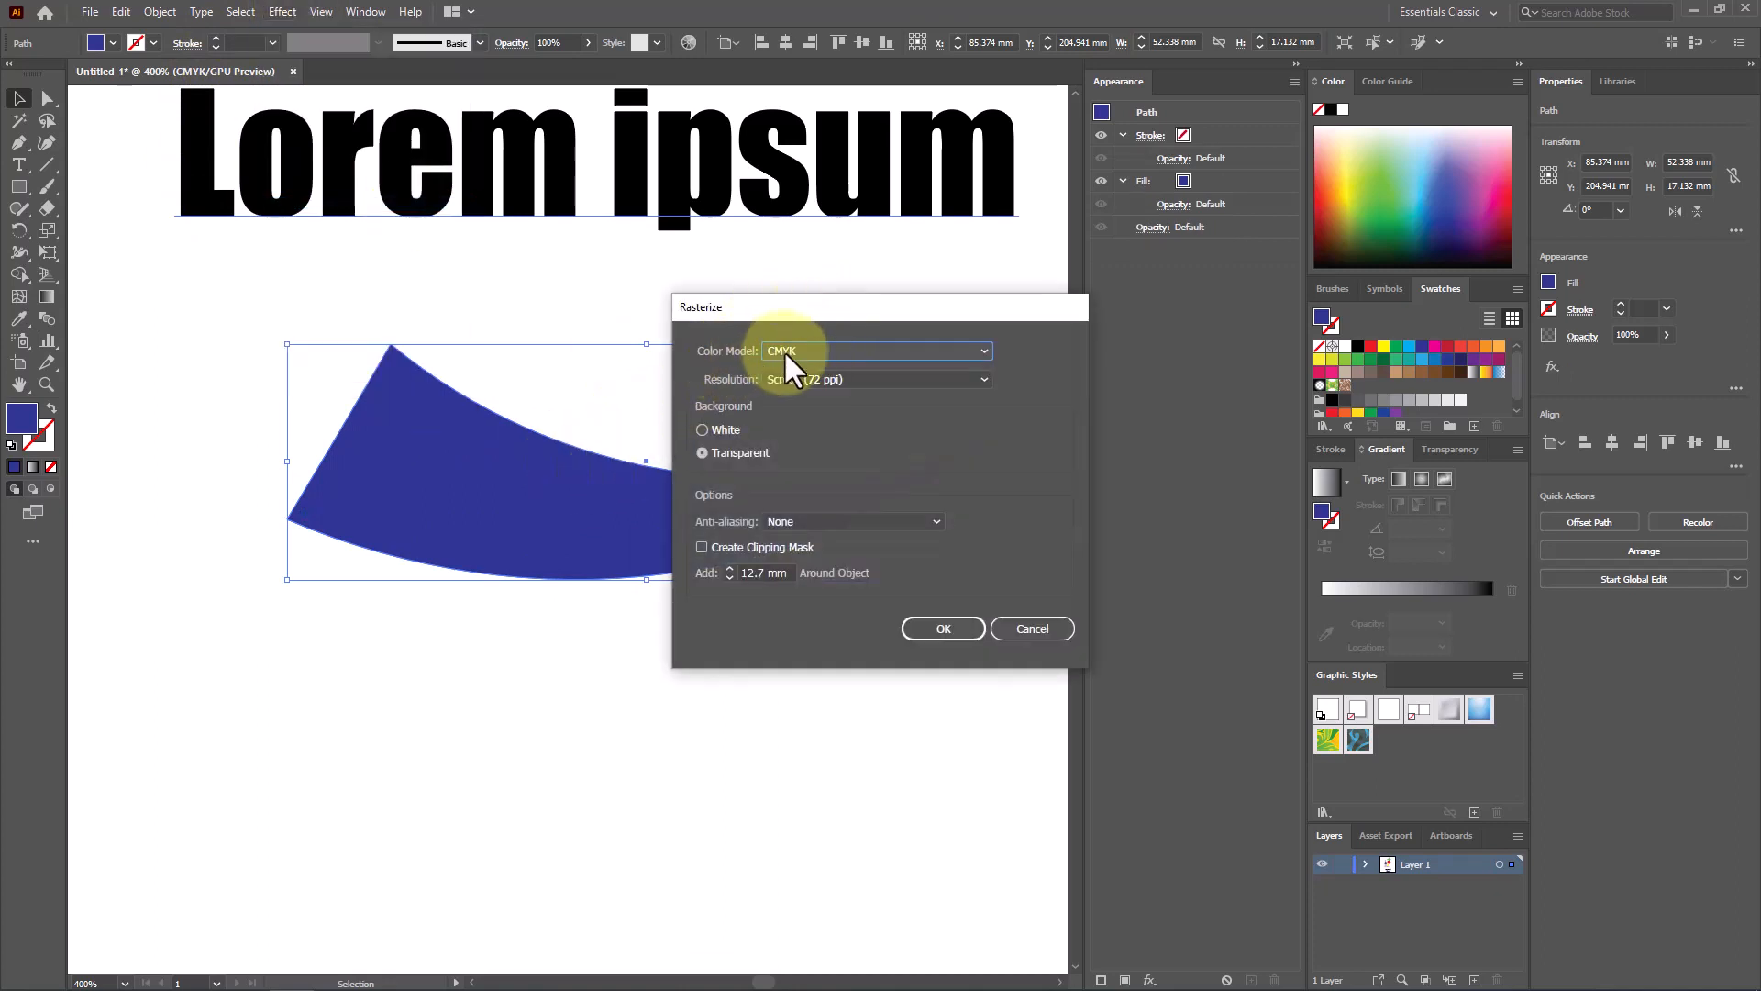
pyautogui.click(856, 349)
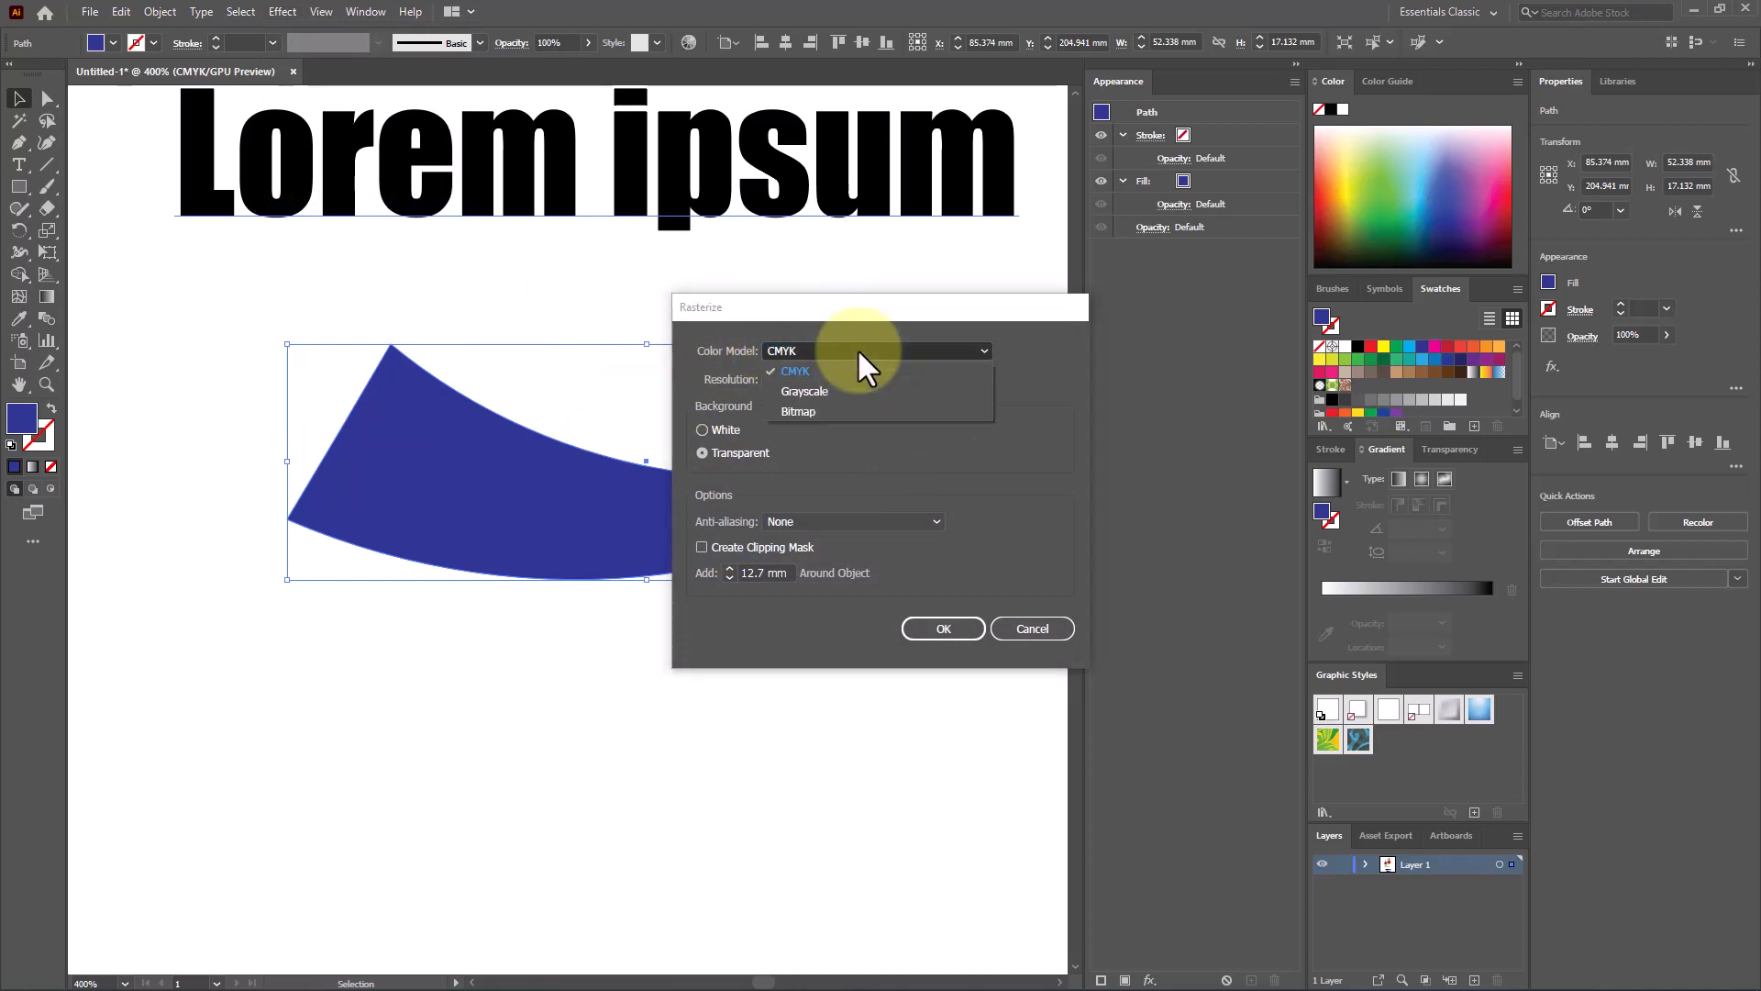
pyautogui.click(842, 405)
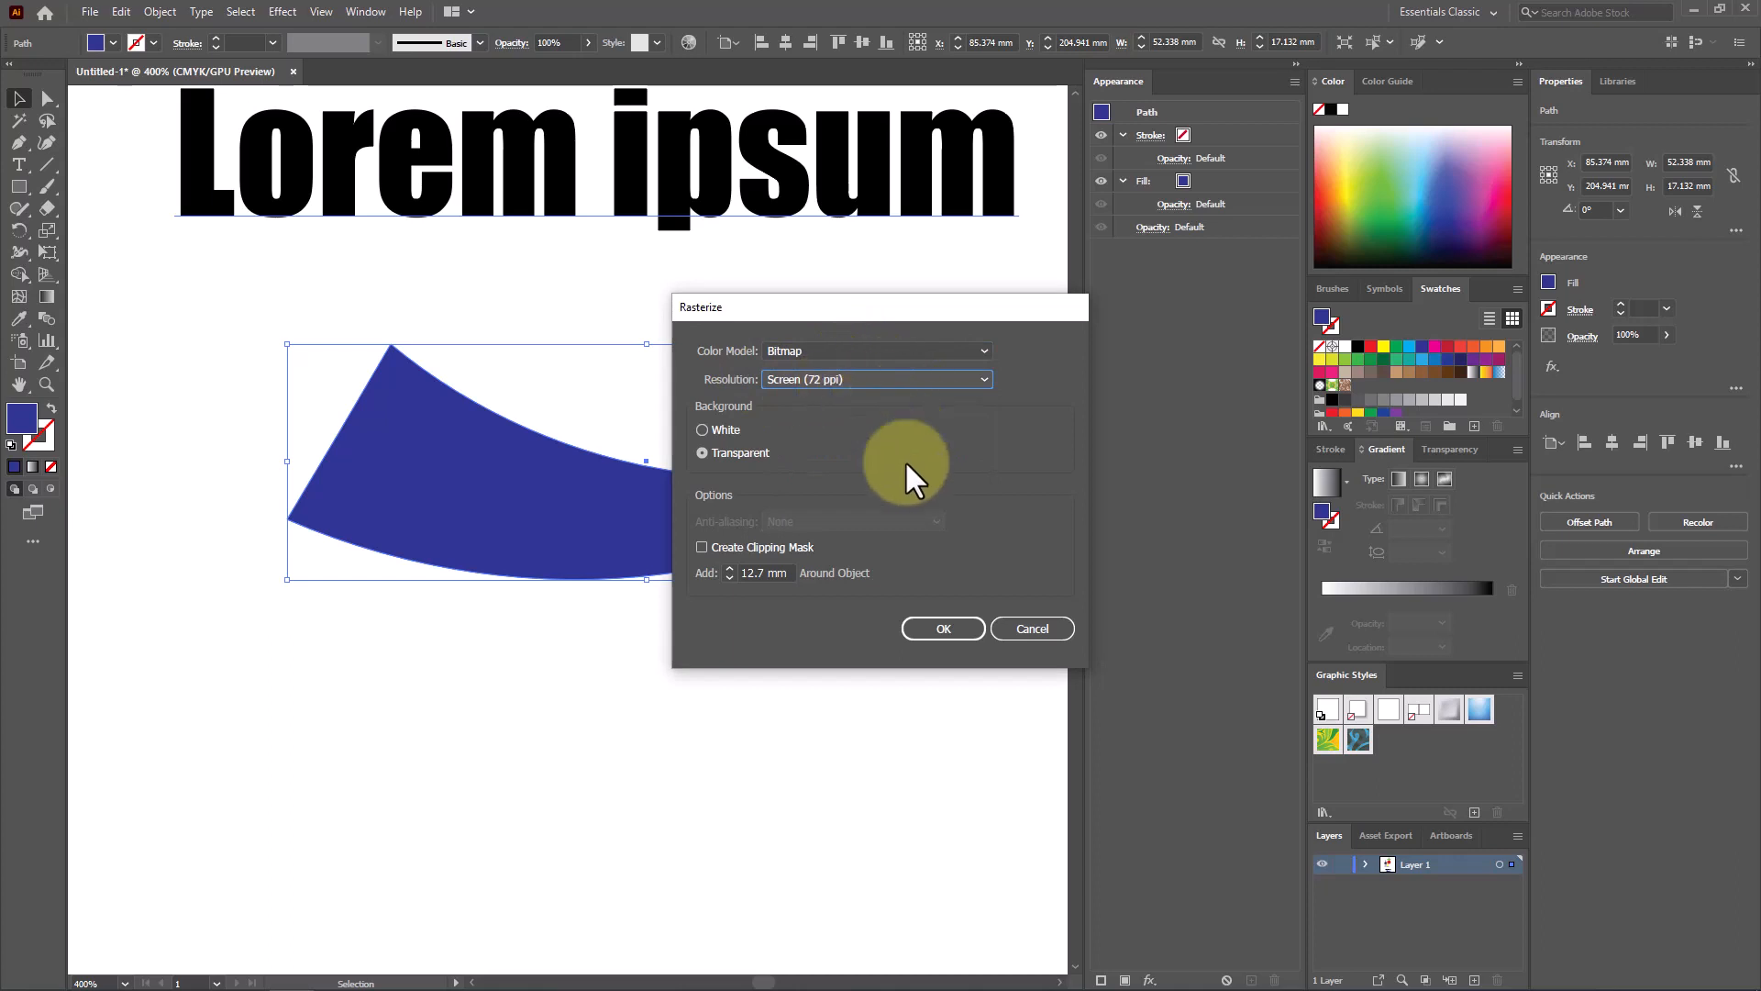
pyautogui.click(941, 629)
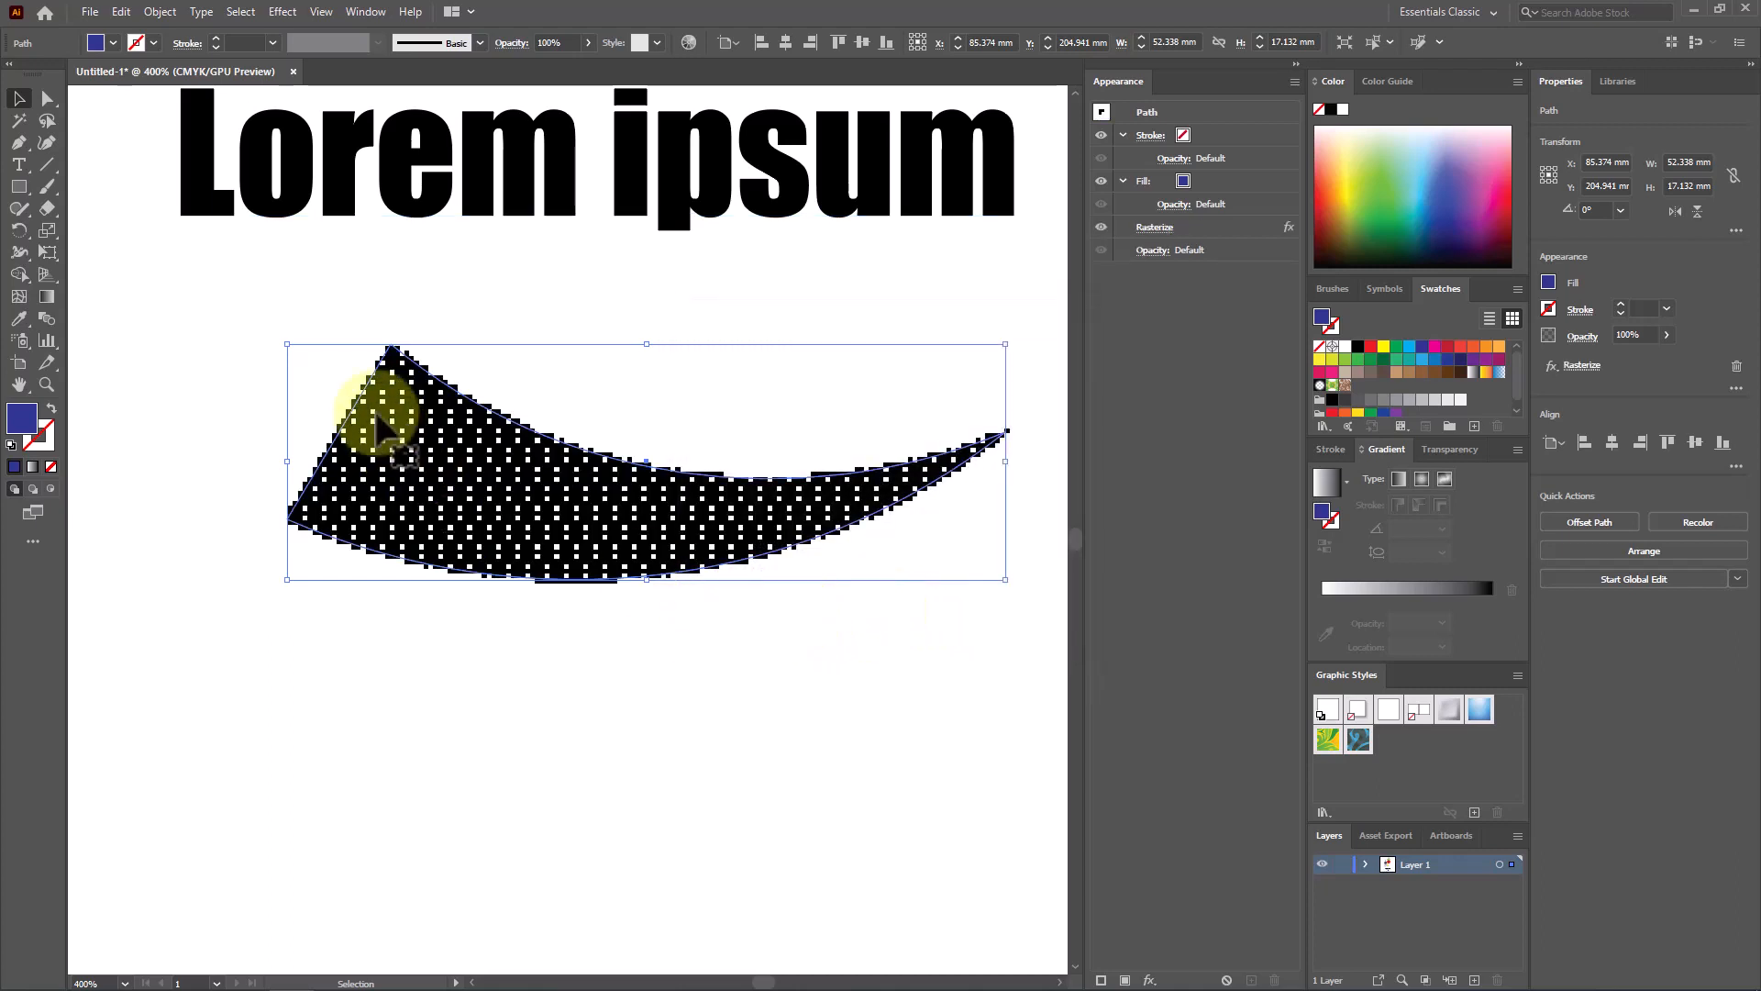
pyautogui.hotkey('ctrl', 'z')
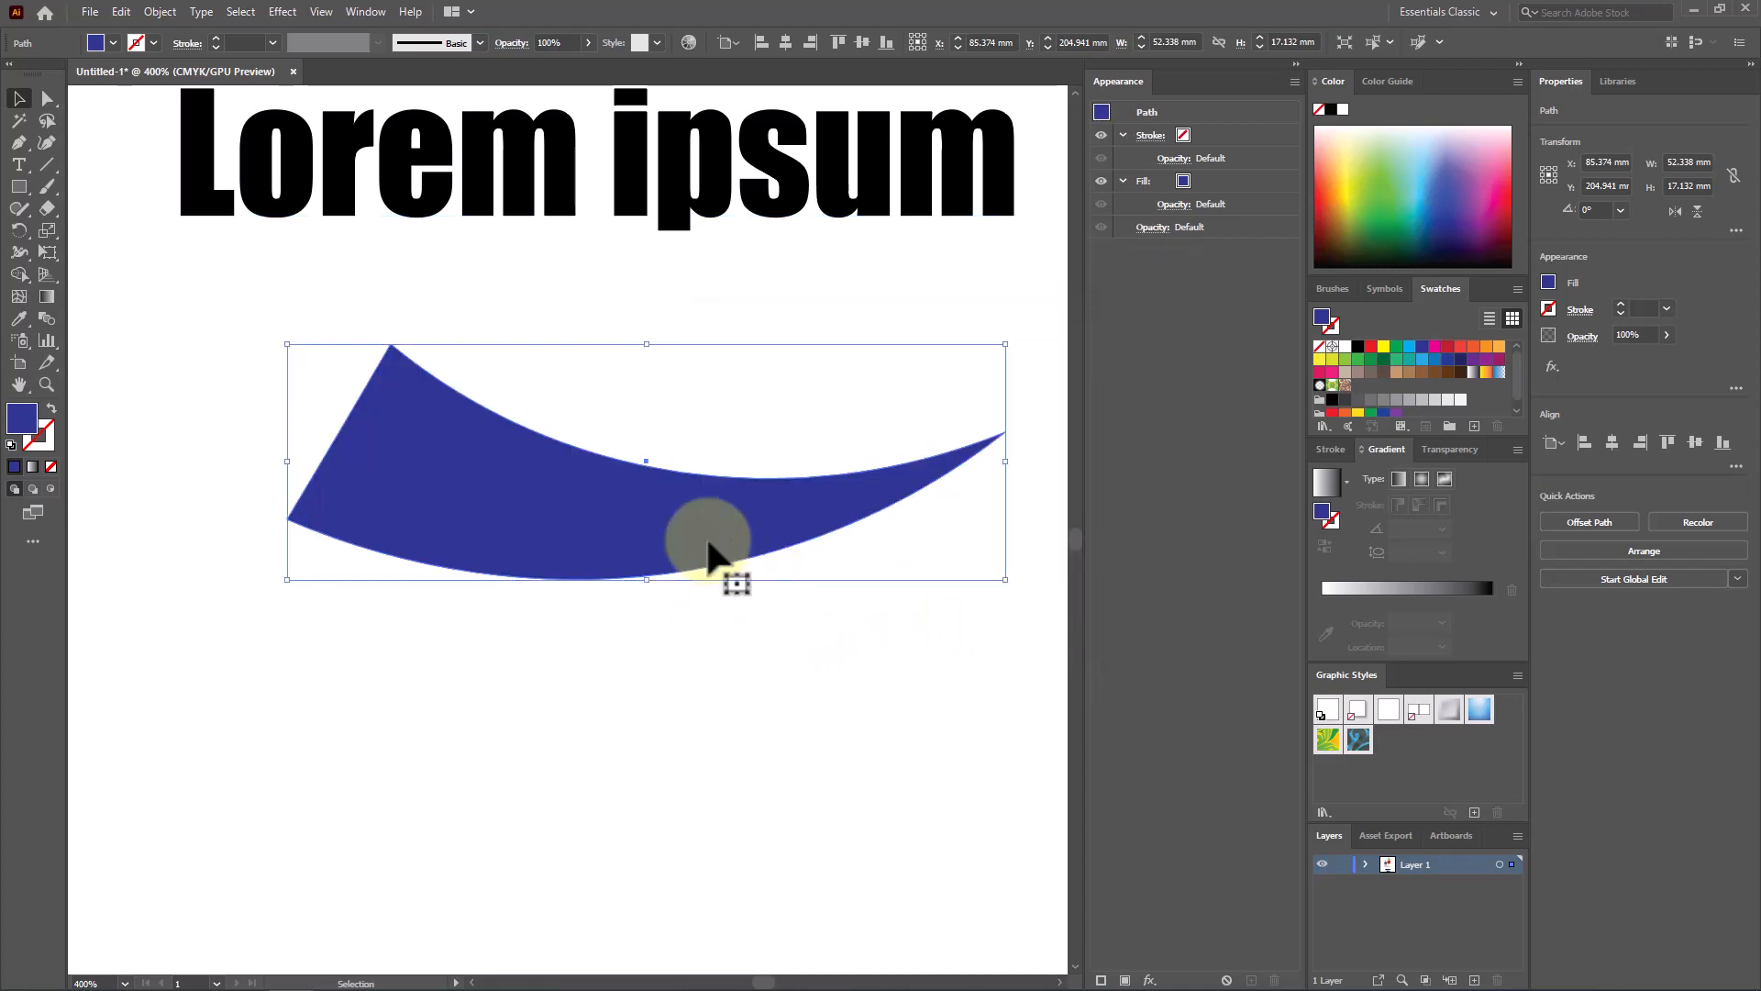
# Try a Gaussian Blur with a radius of about 48 pixels on the curved blue shape
pyautogui.click(285, 10)
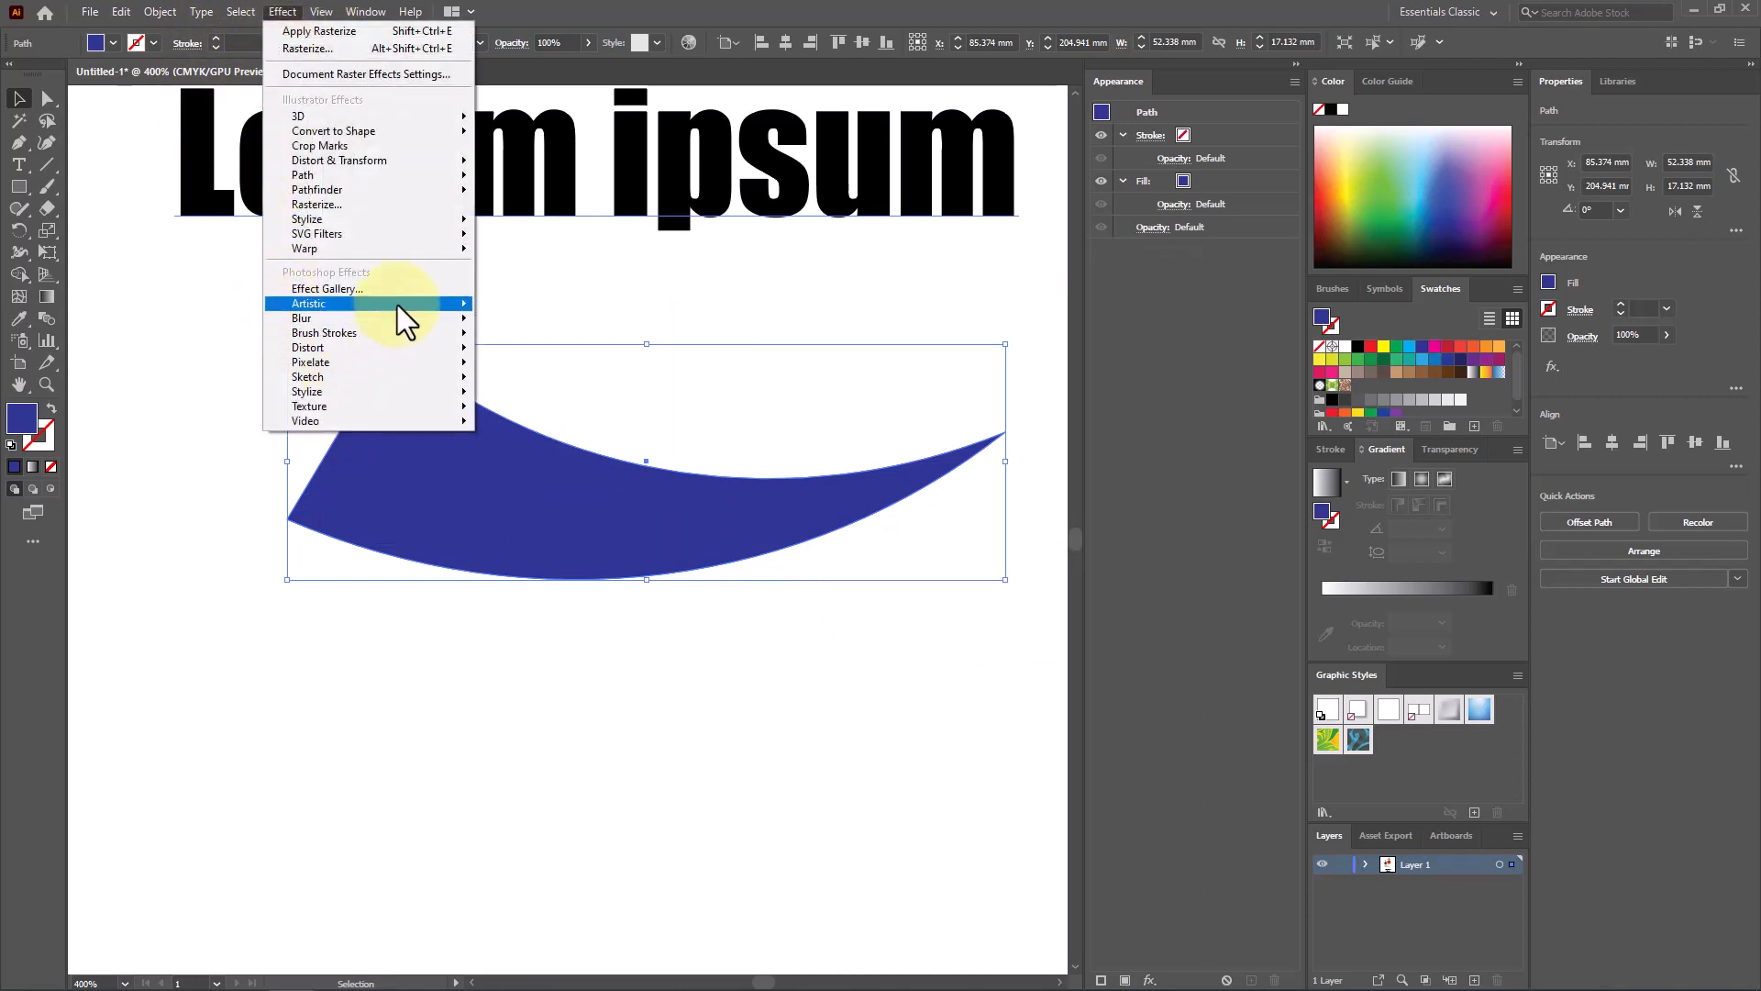
pyautogui.moveTo(398, 305)
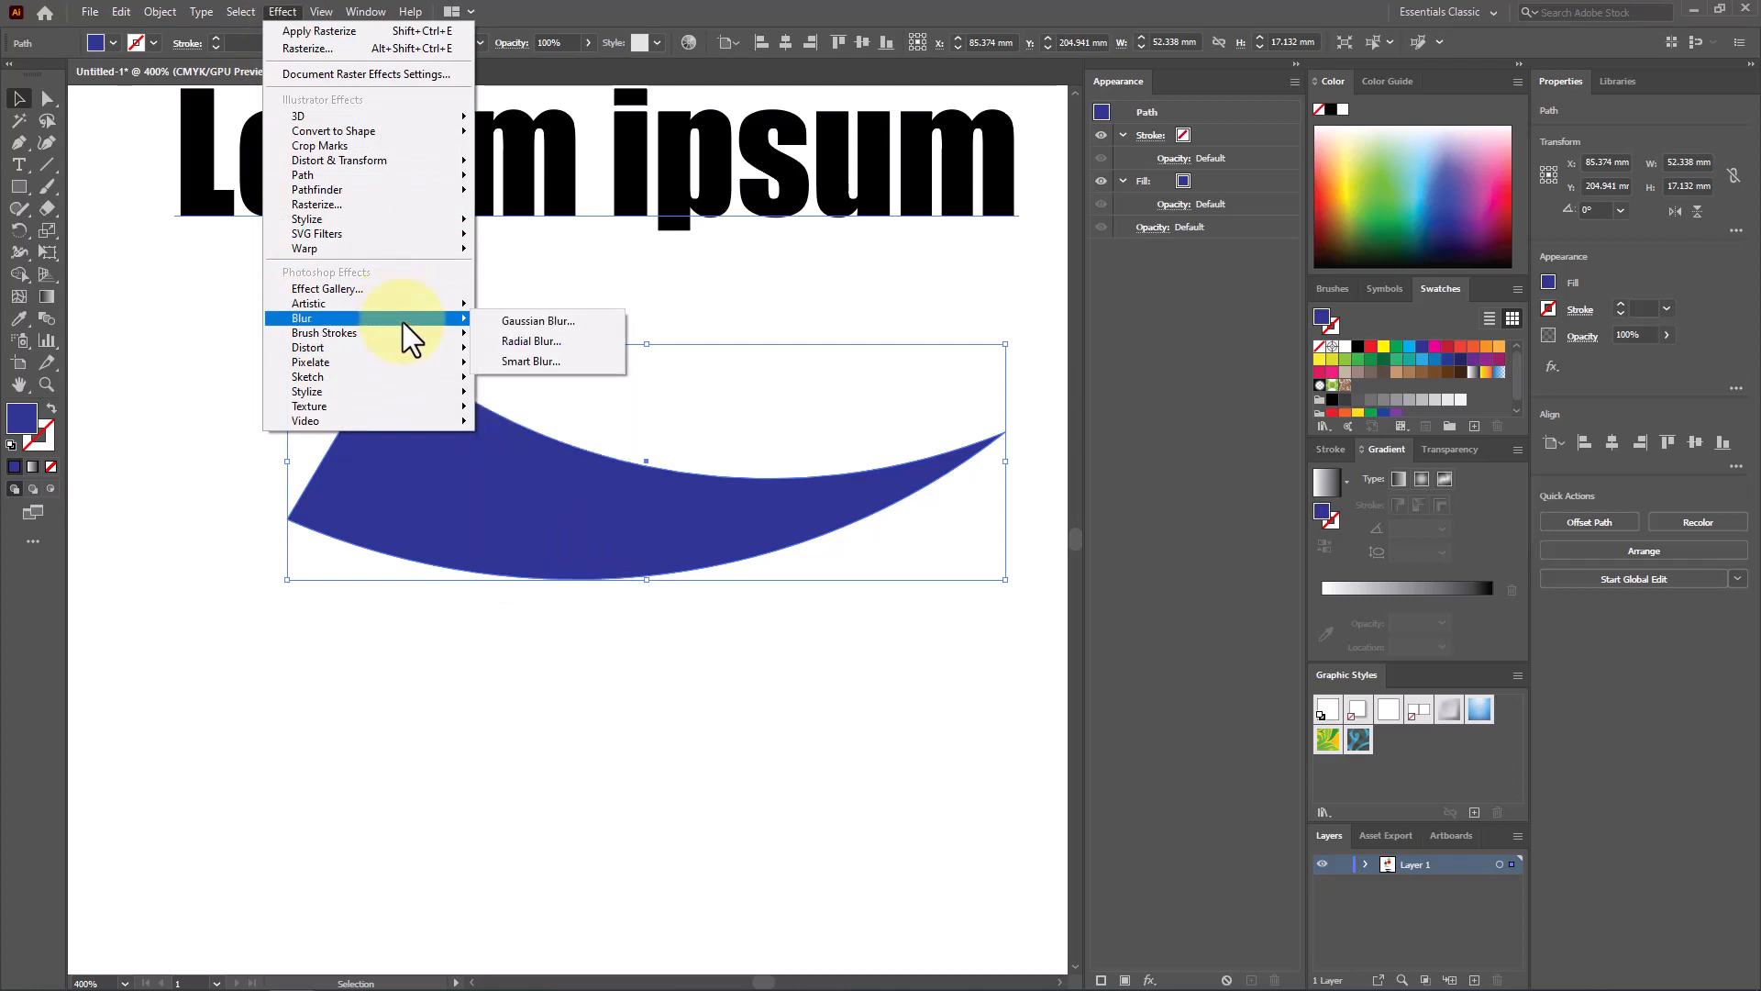
pyautogui.click(541, 320)
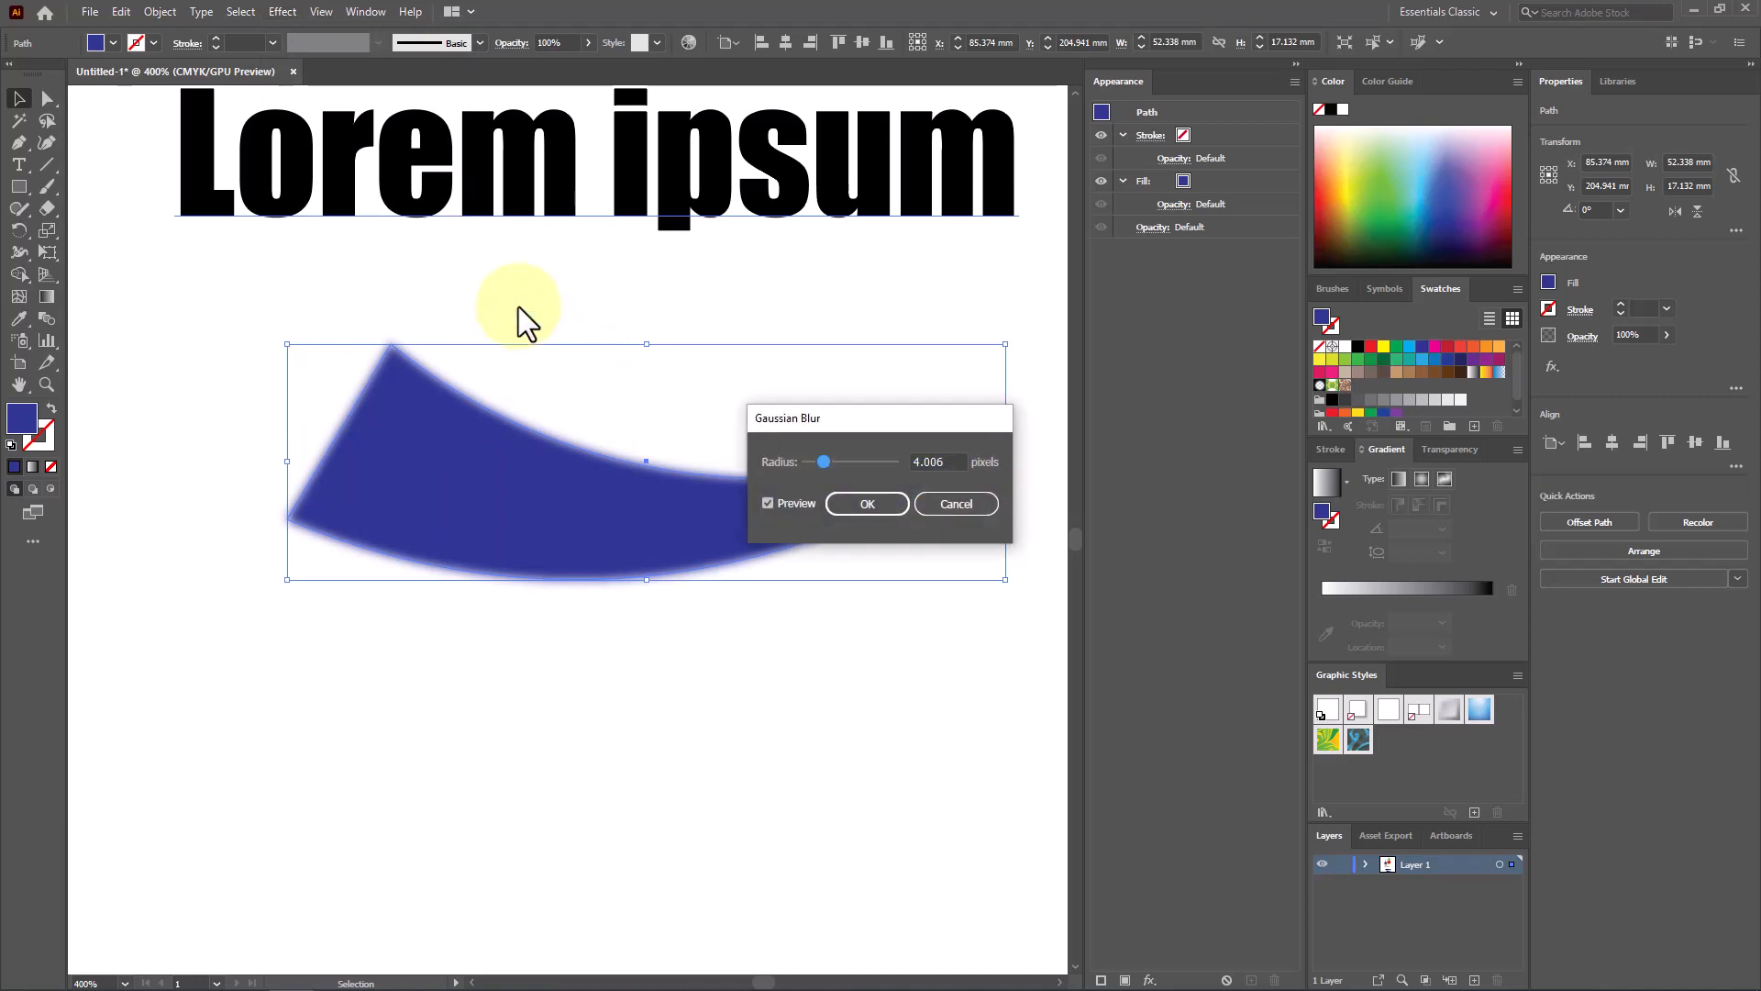
pyautogui.moveTo(817, 472); pyautogui.dragTo(862, 461)
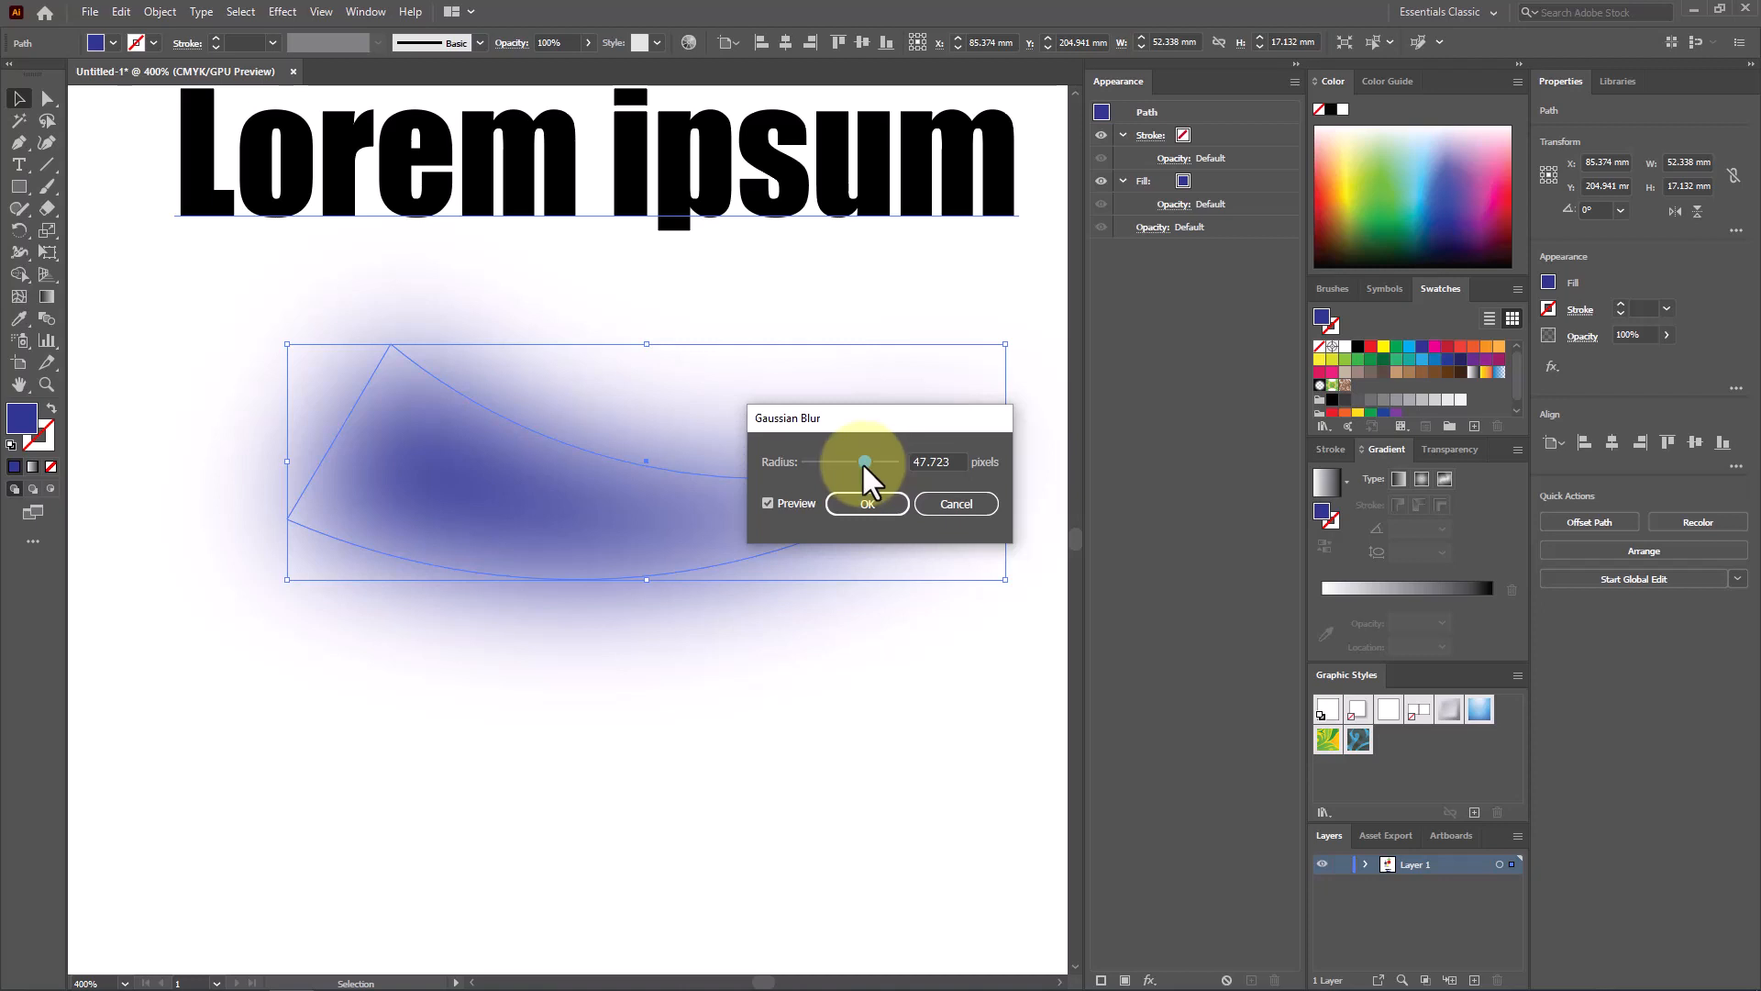
pyautogui.click(948, 504)
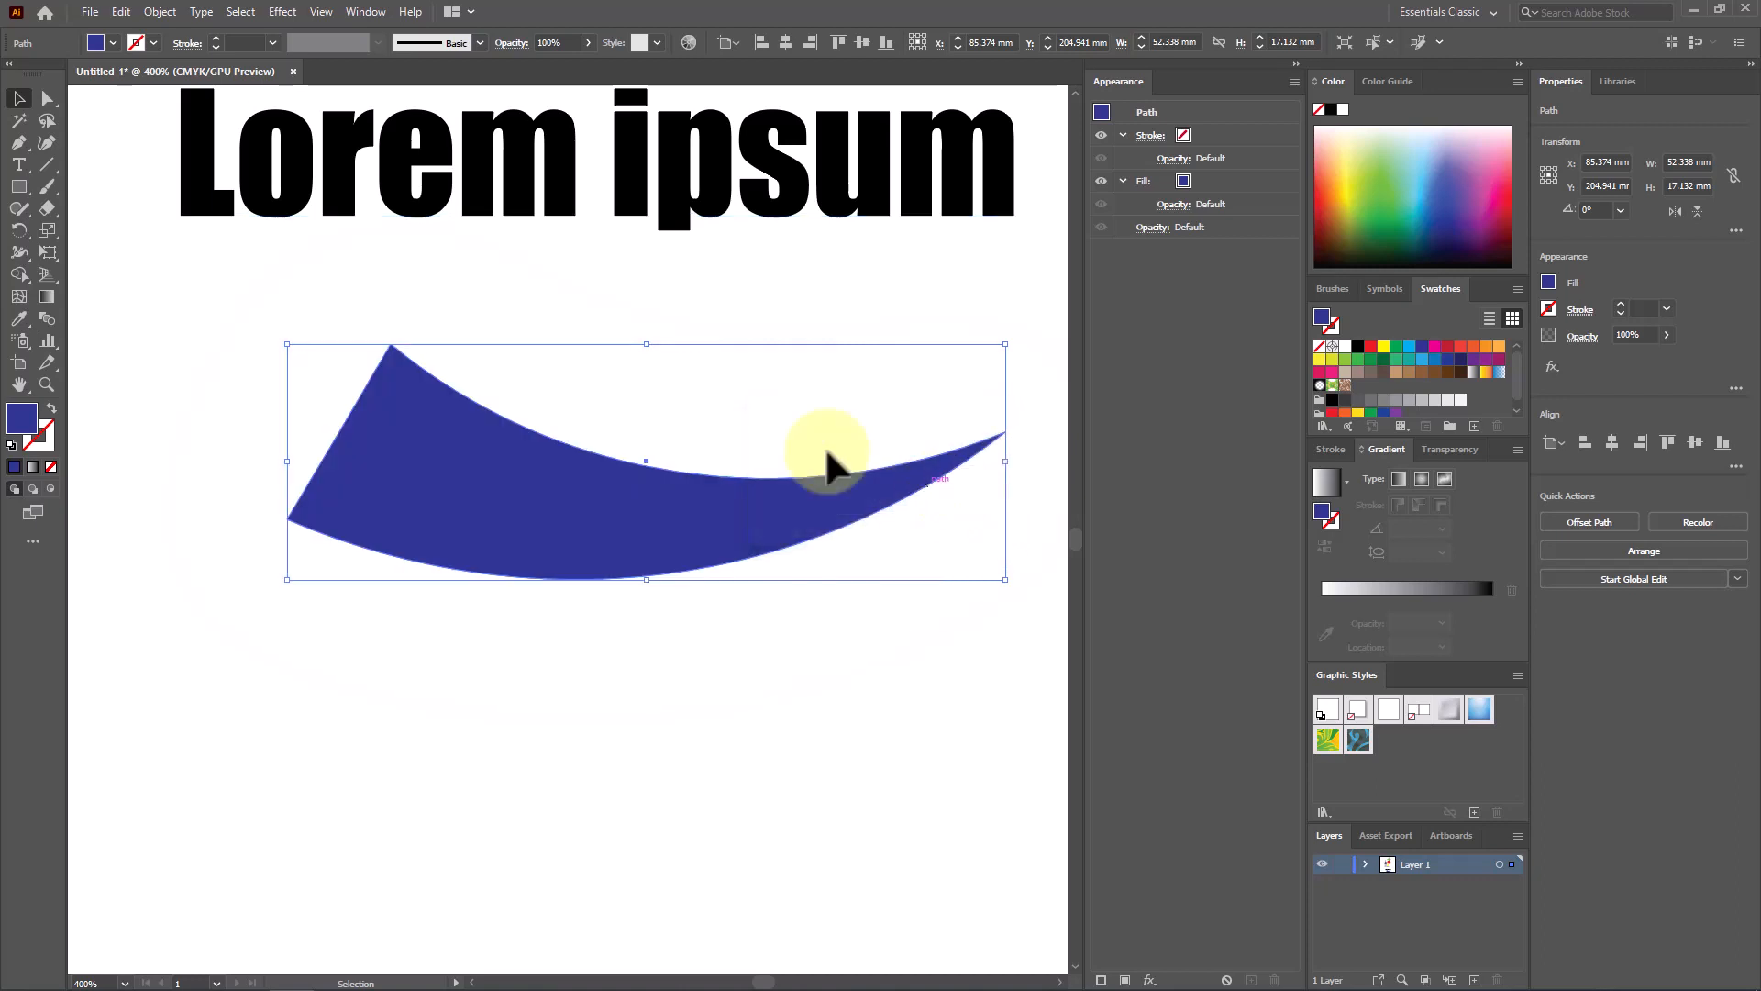
# Draw a blue circle about 20.4 mm in diameter below the curved blue shape
pyautogui.scroll(-5, 414, 295)
pyautogui.click(25, 186)
pyautogui.moveTo(25, 186); pyautogui.dragTo(131, 275)
pyautogui.moveTo(444, 407); pyautogui.dragTo(723, 663)
# Draw a flat ellipse about 15.6 mm wide and 1.7 mm high just below the circle and fill it with black
pyautogui.scroll(-3, 609, 452)
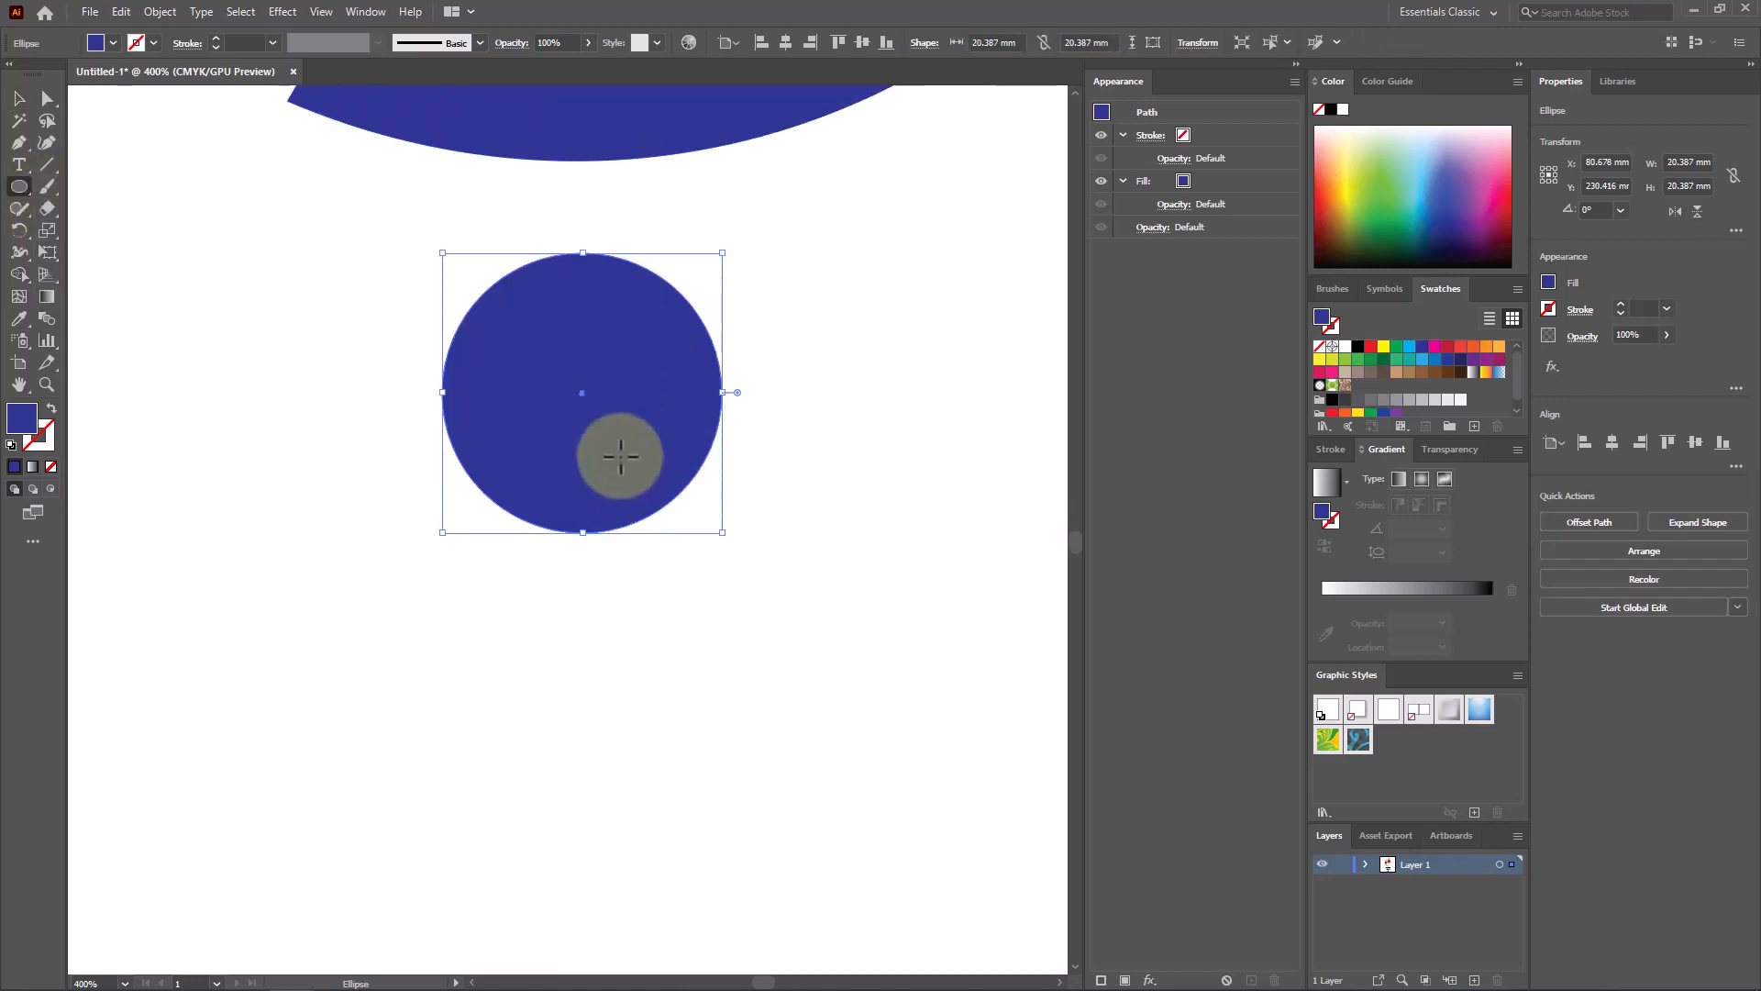
pyautogui.moveTo(481, 550); pyautogui.dragTo(697, 573)
pyautogui.click(1357, 346)
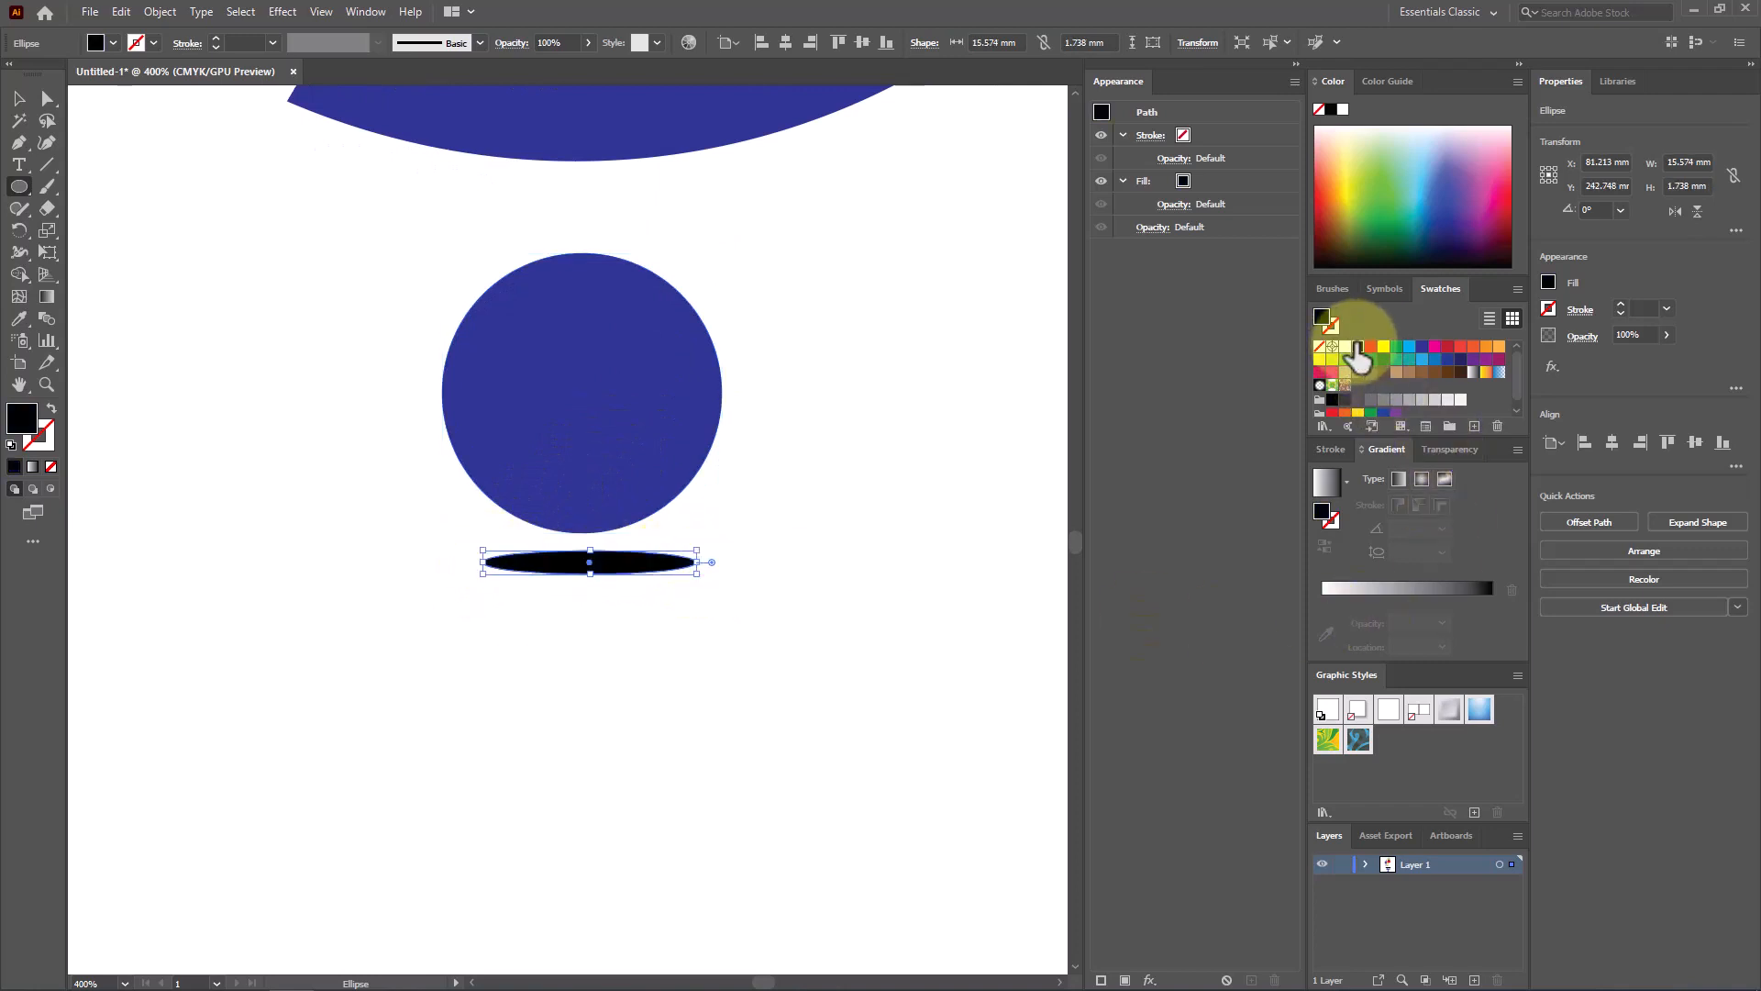
# Apply a Gaussian Blur with a 13-pixel radius to the flat black ellipse and deselect it
pyautogui.click(279, 13)
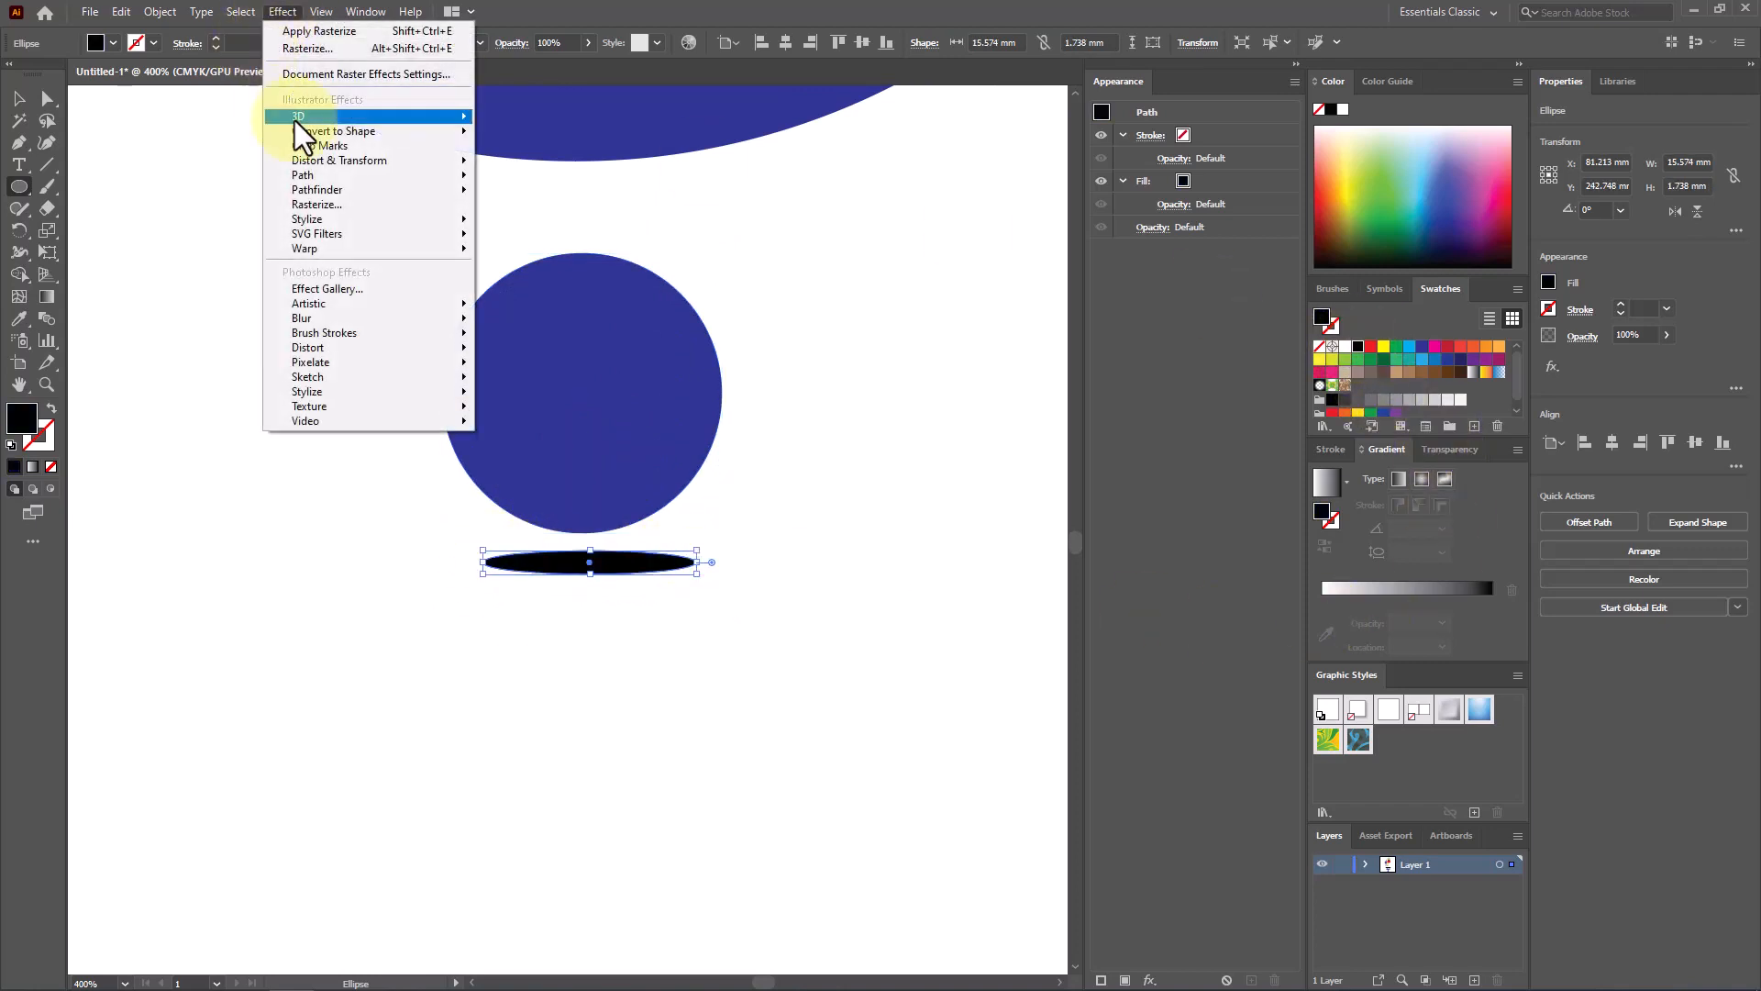
pyautogui.moveTo(452, 318)
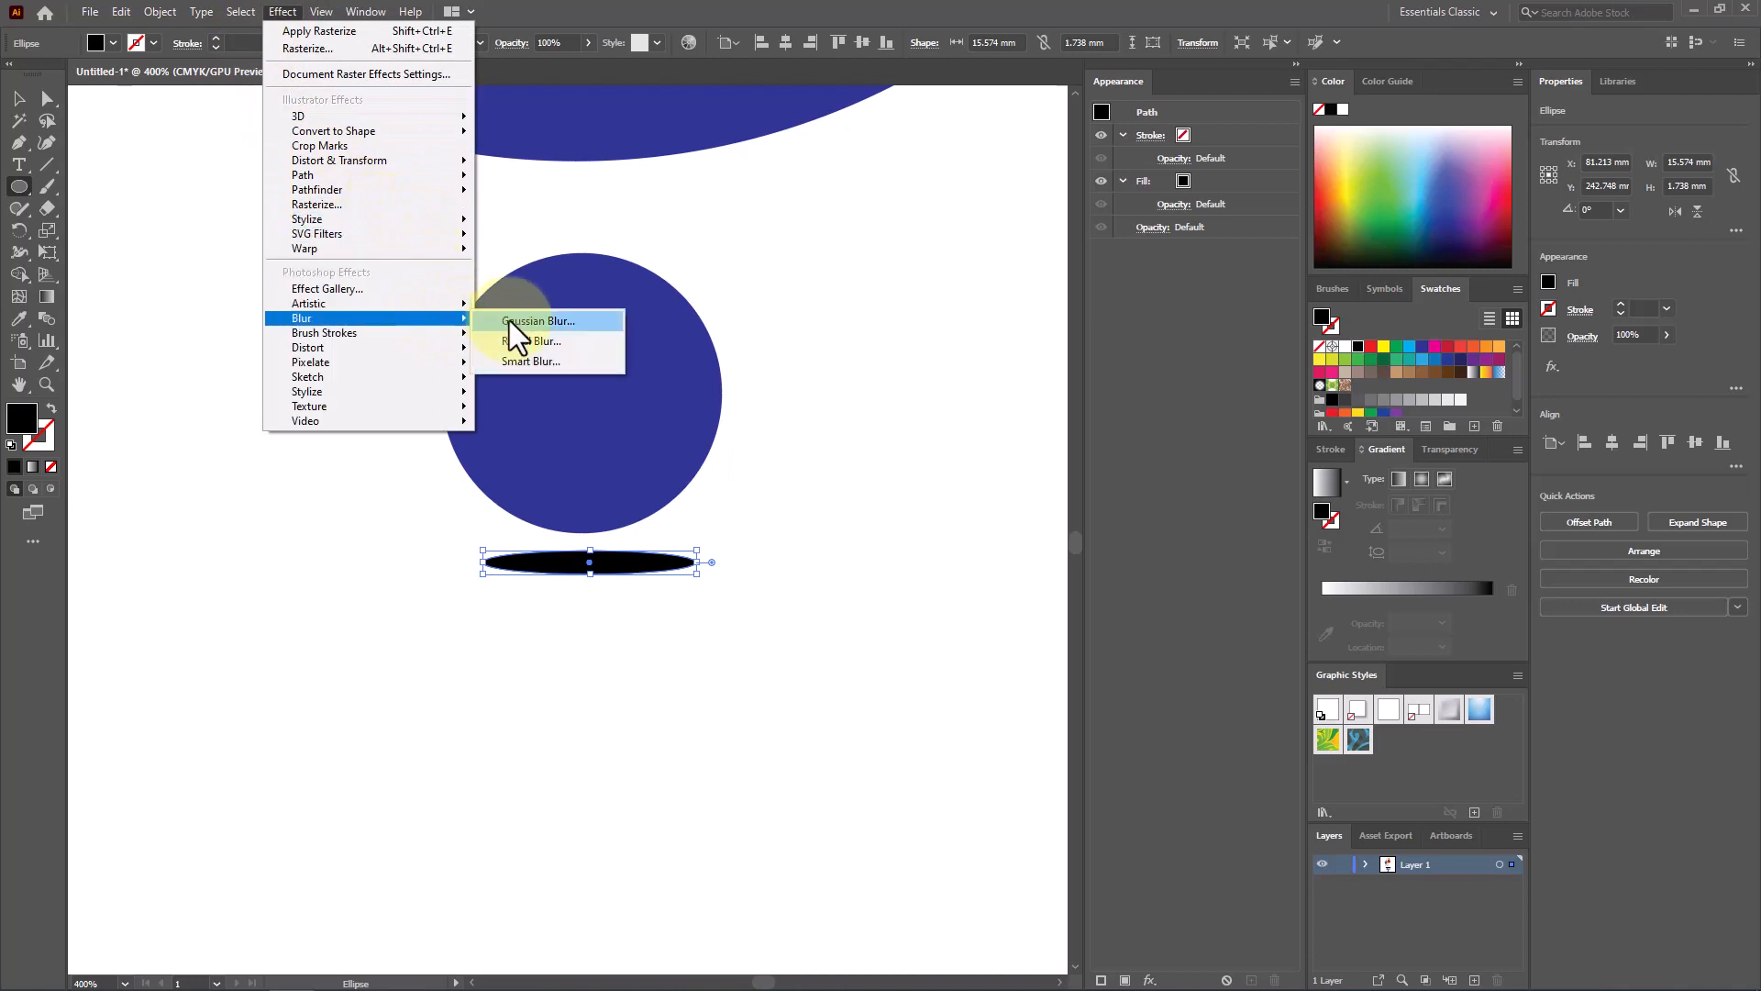
pyautogui.click(534, 323)
pyautogui.moveTo(828, 463); pyautogui.dragTo(852, 464)
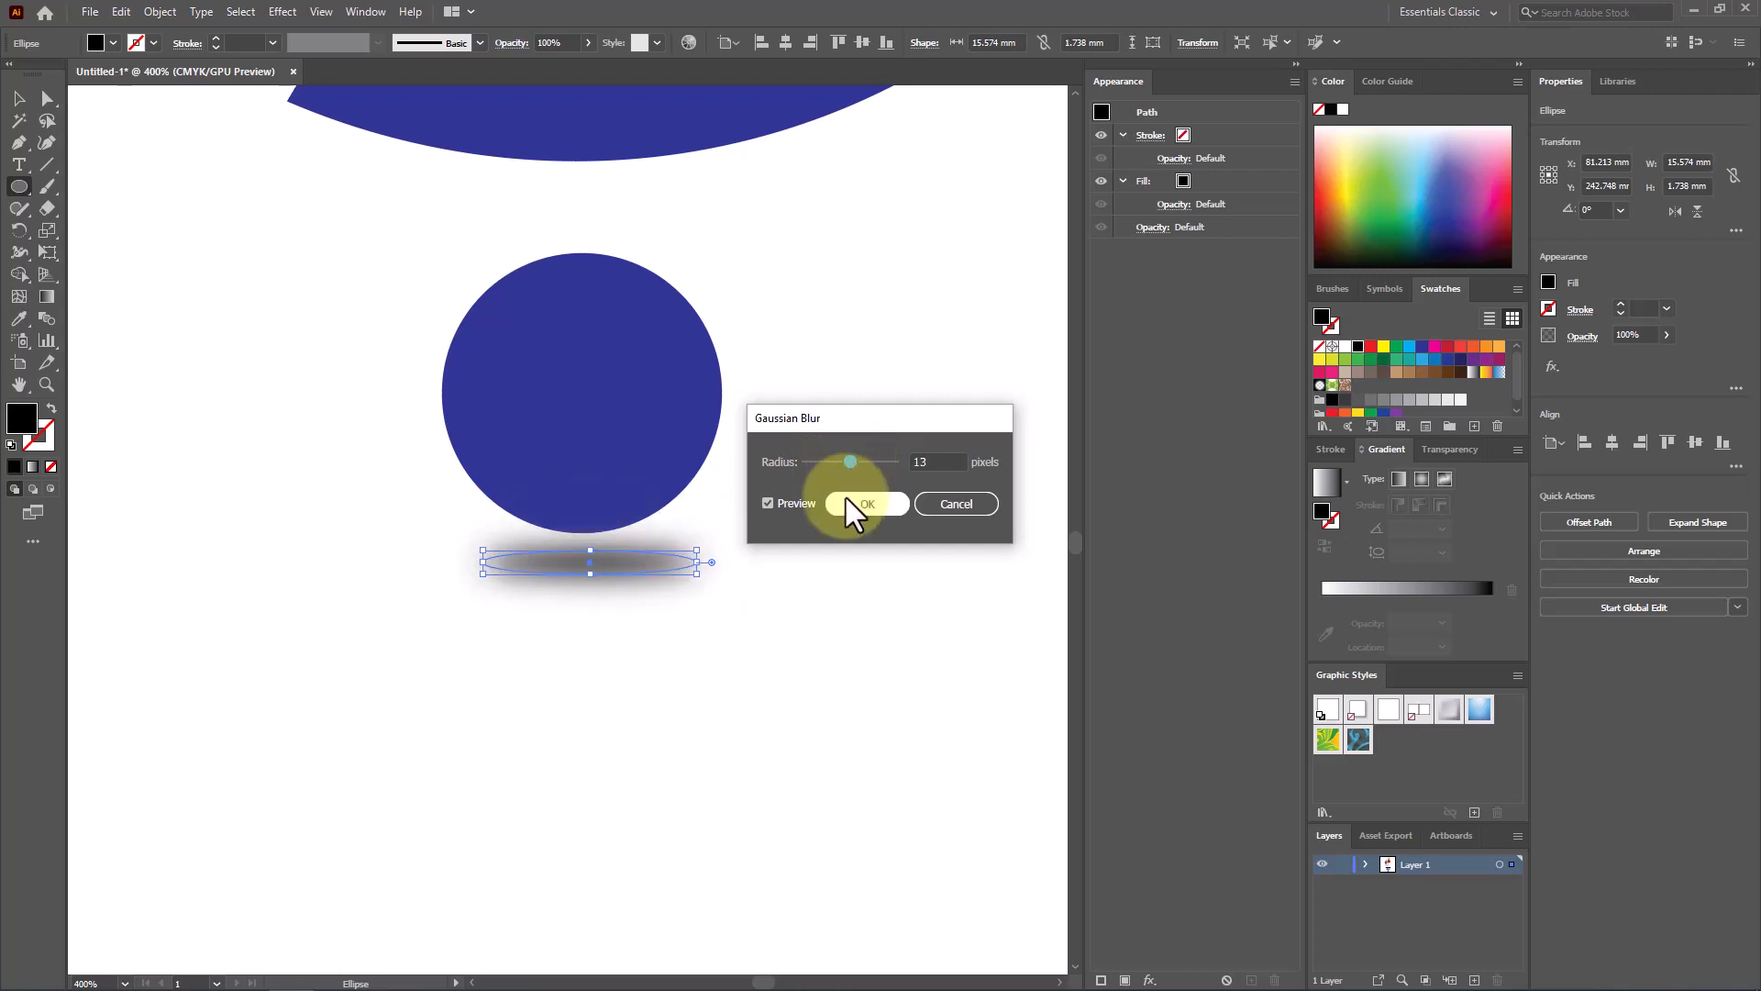
pyautogui.click(853, 506)
pyautogui.click(19, 98)
pyautogui.click(854, 422)
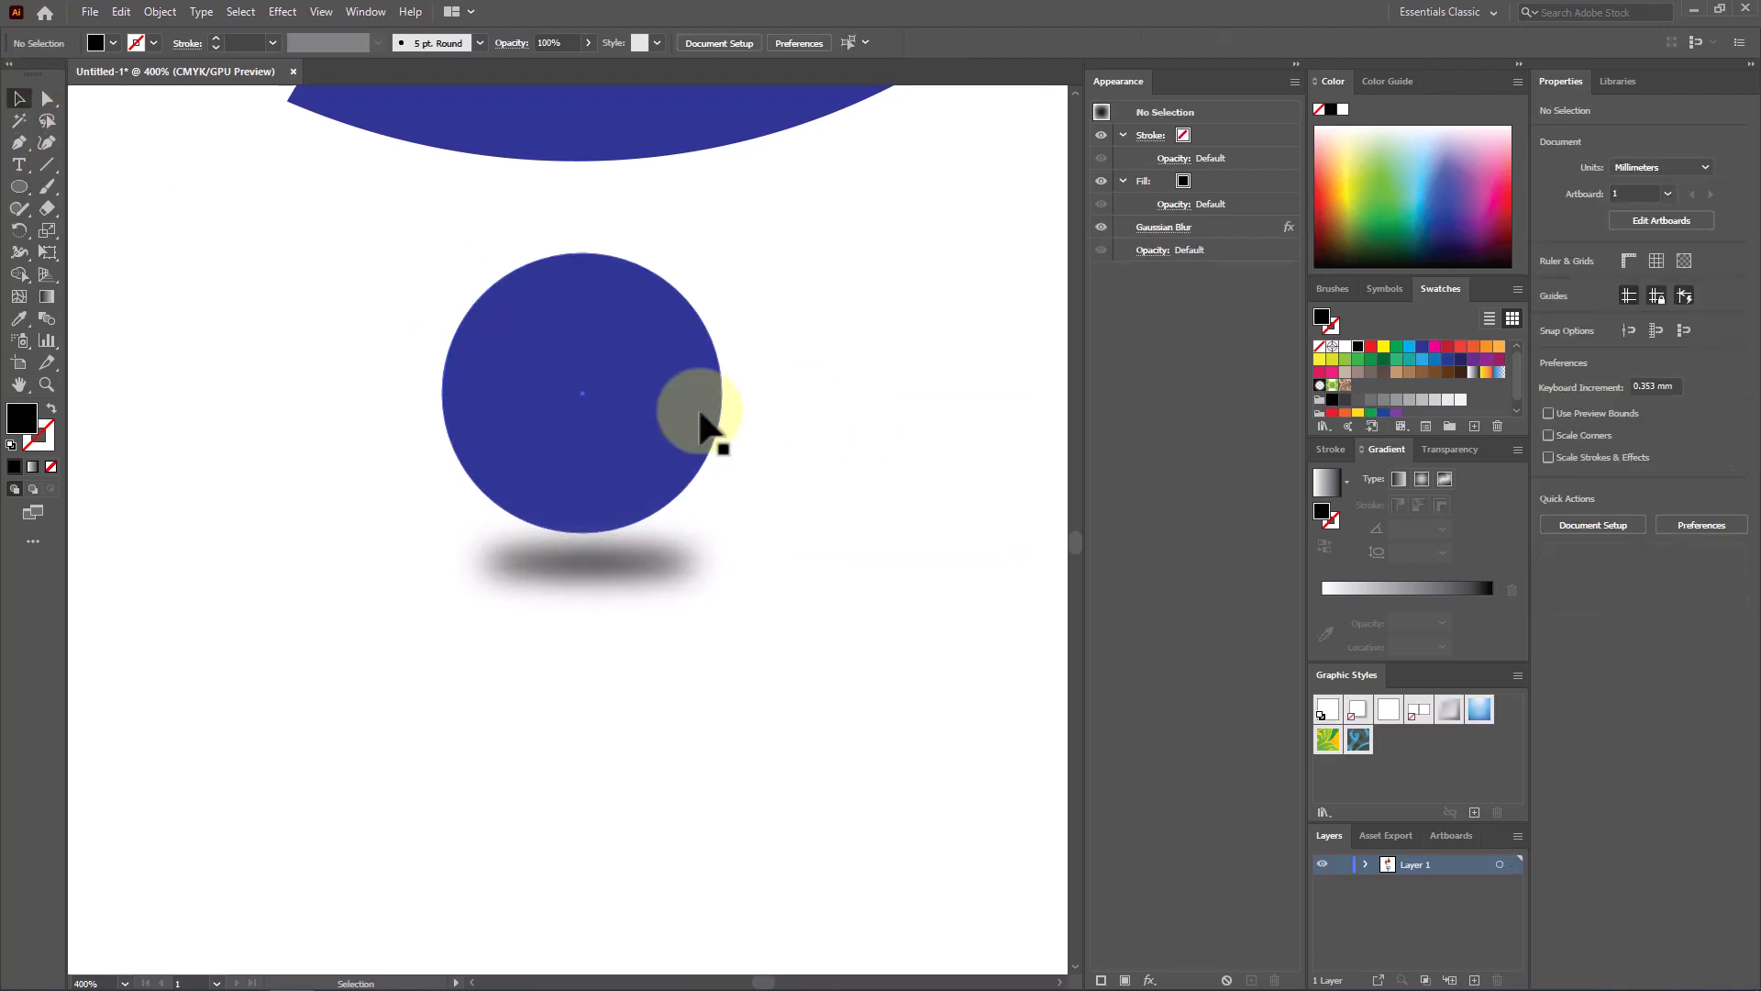
# Move the blue circle down about 1.5 mm so it rests on the blurred shadow
pyautogui.moveTo(700, 409); pyautogui.dragTo(700, 430)
pyautogui.click(860, 493)
pyautogui.scroll(2, 874, 499)
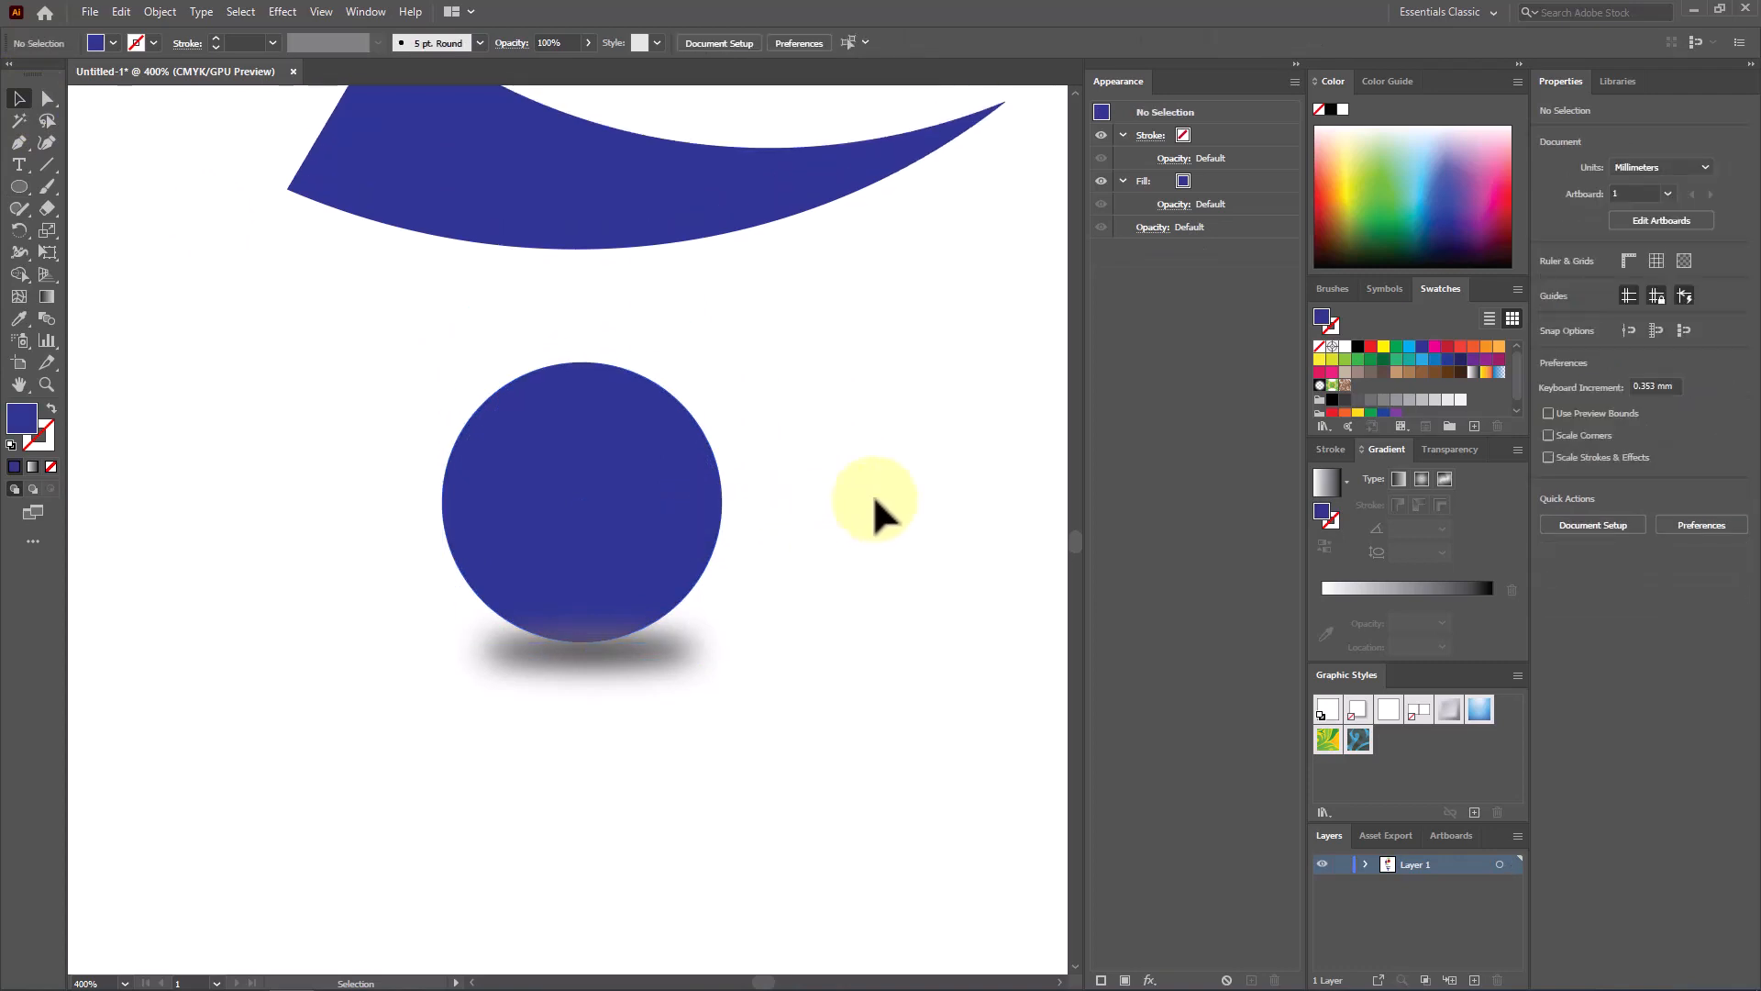
pyautogui.scroll(1, 464, 452)
# Select the blue circle and open the Diffuse Glow effect from the Photoshop Distort effects for it
pyautogui.click(572, 510)
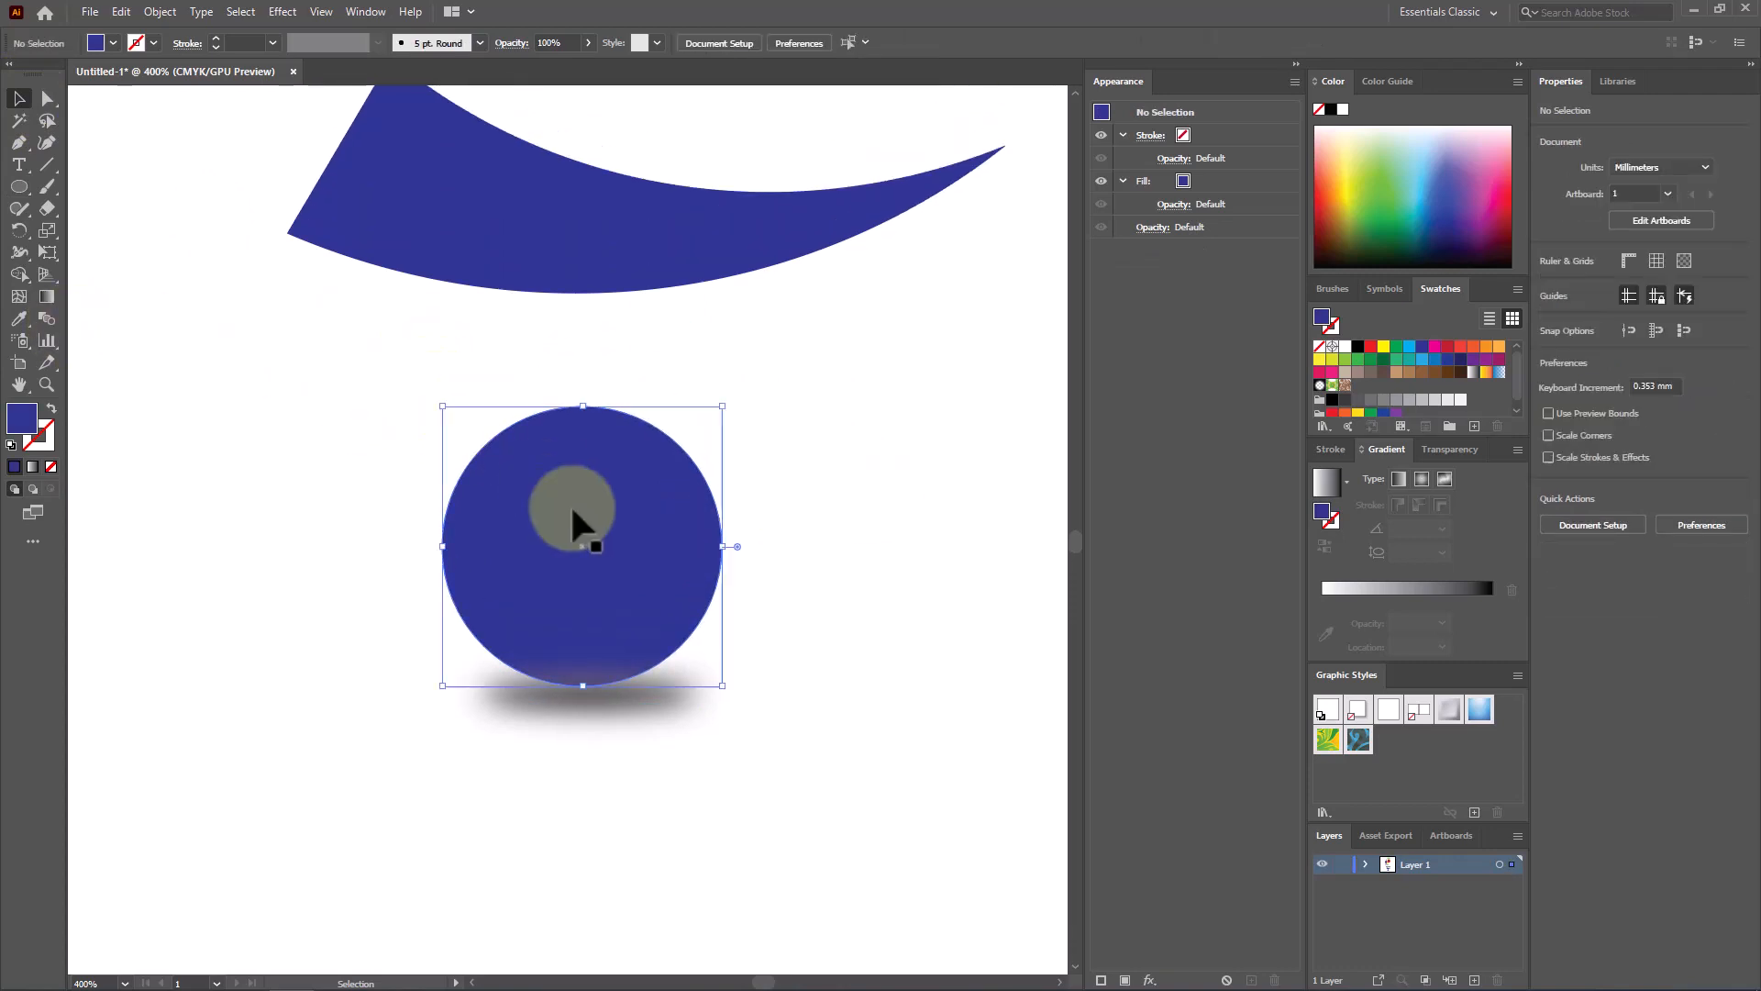
pyautogui.click(320, 12)
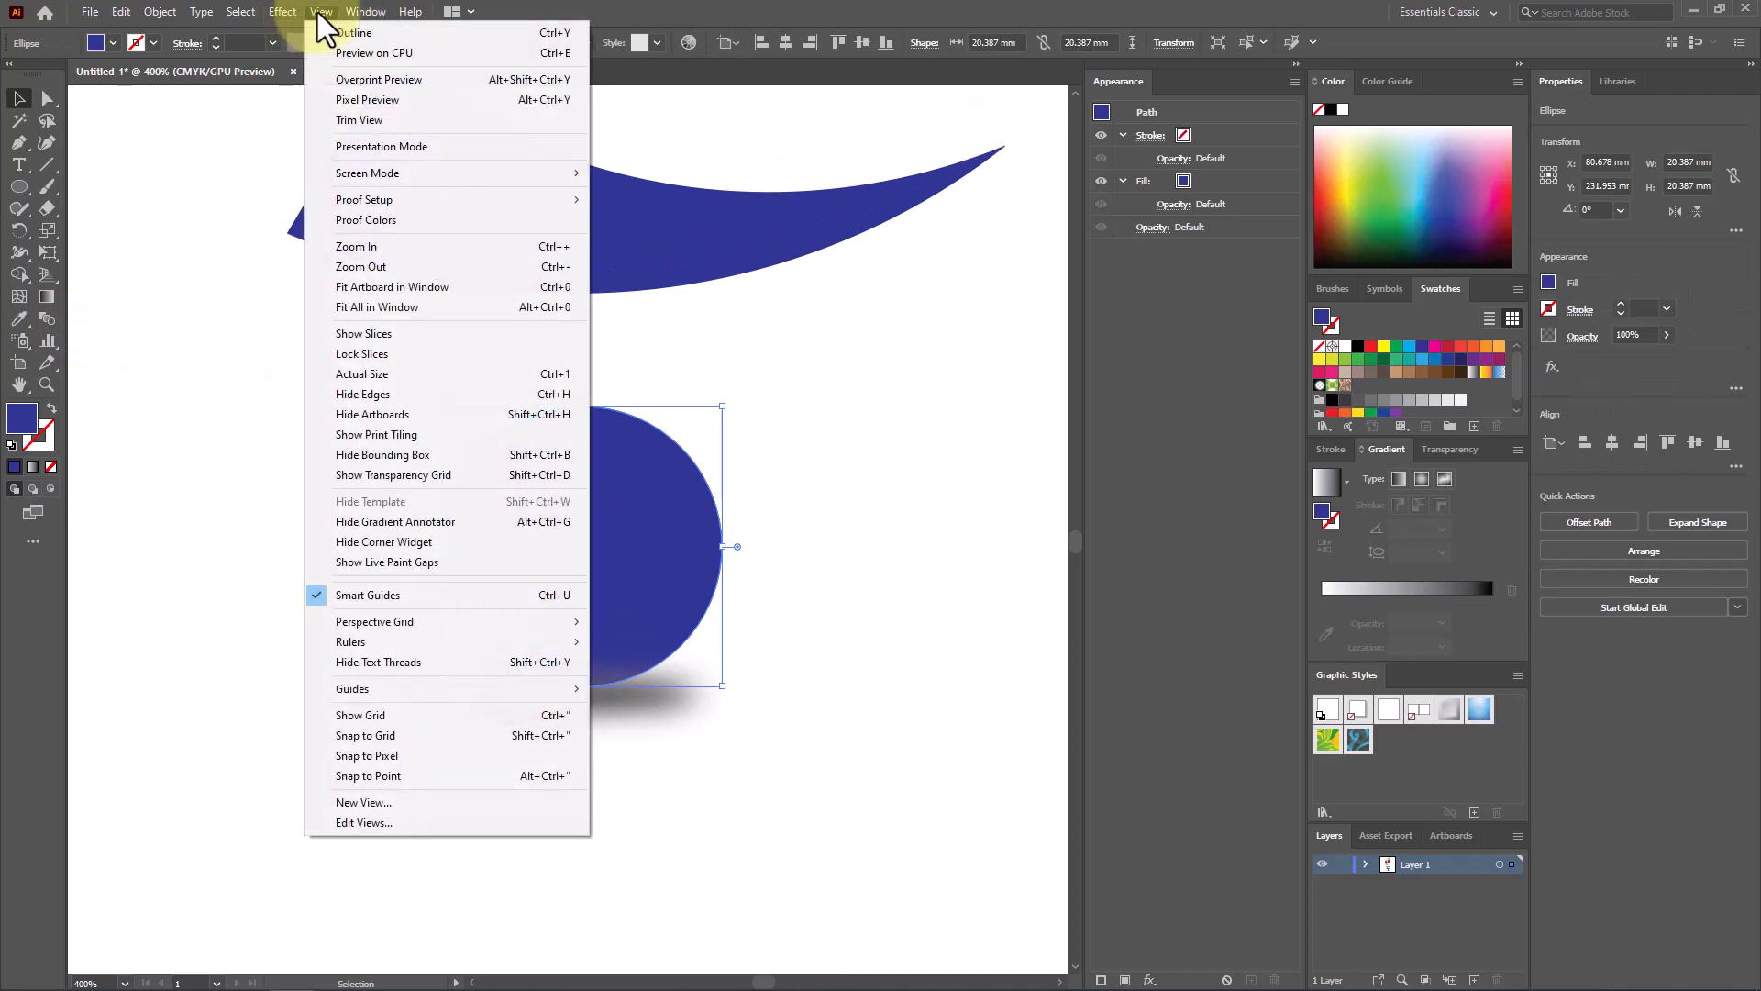
pyautogui.moveTo(283, 12)
pyautogui.moveTo(435, 347)
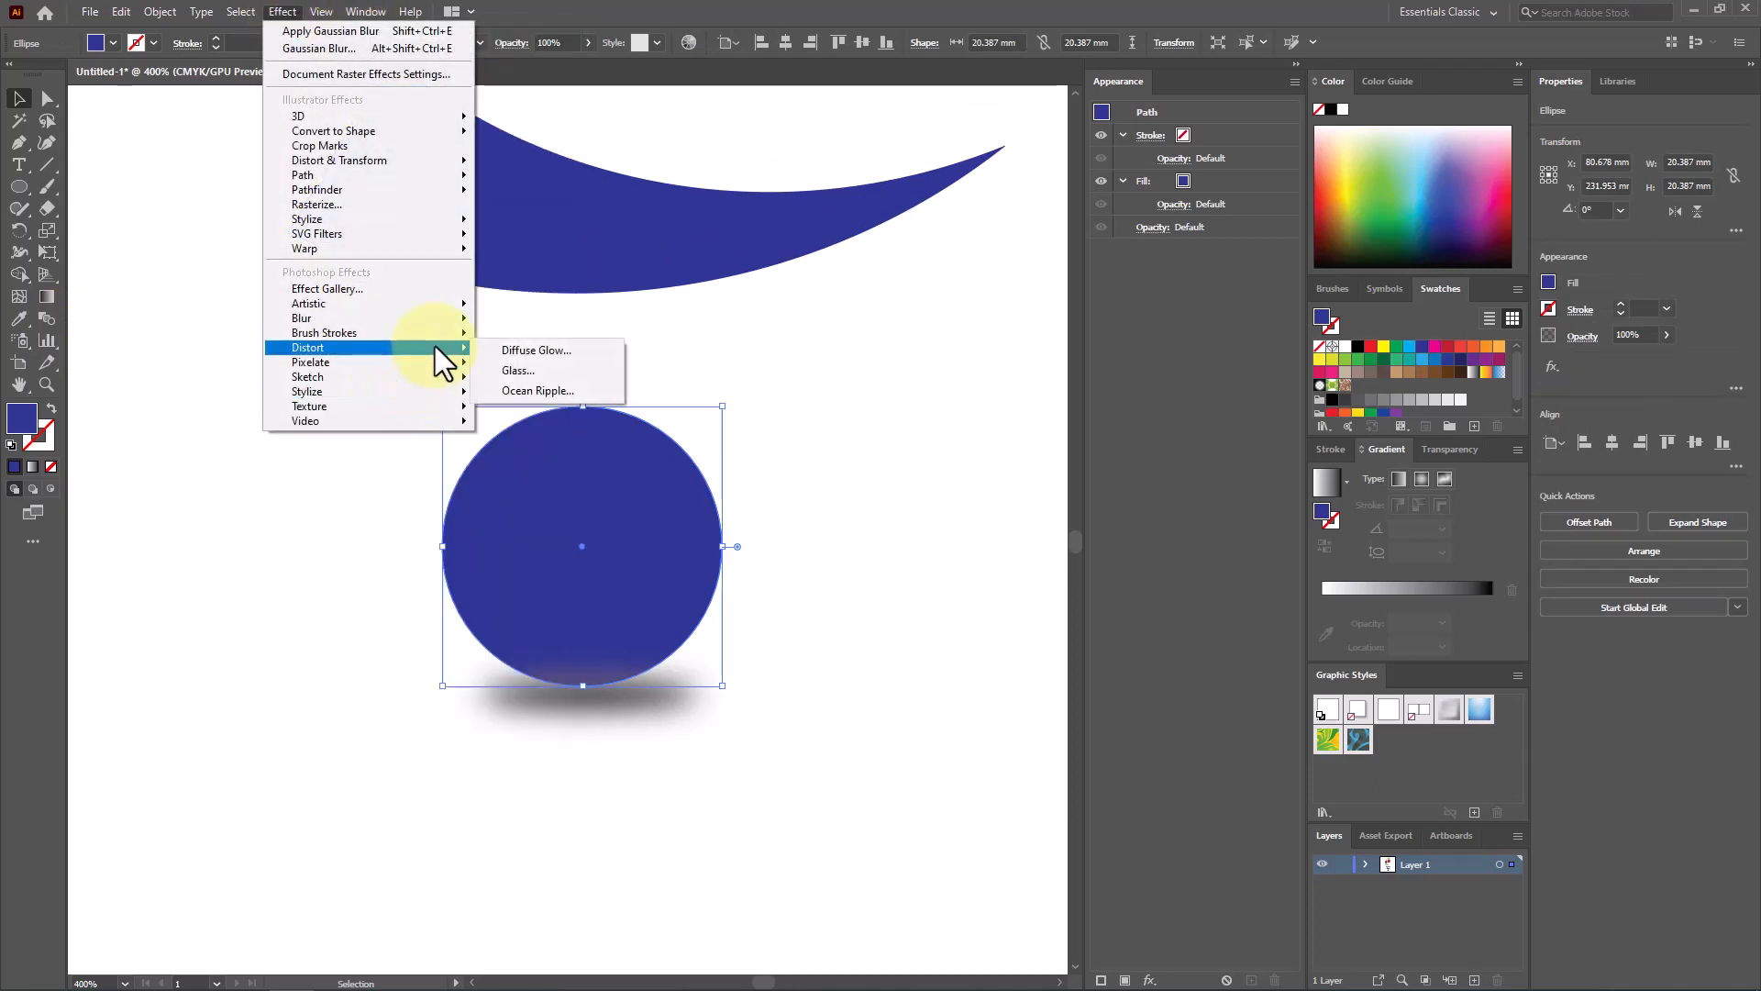
pyautogui.click(601, 354)
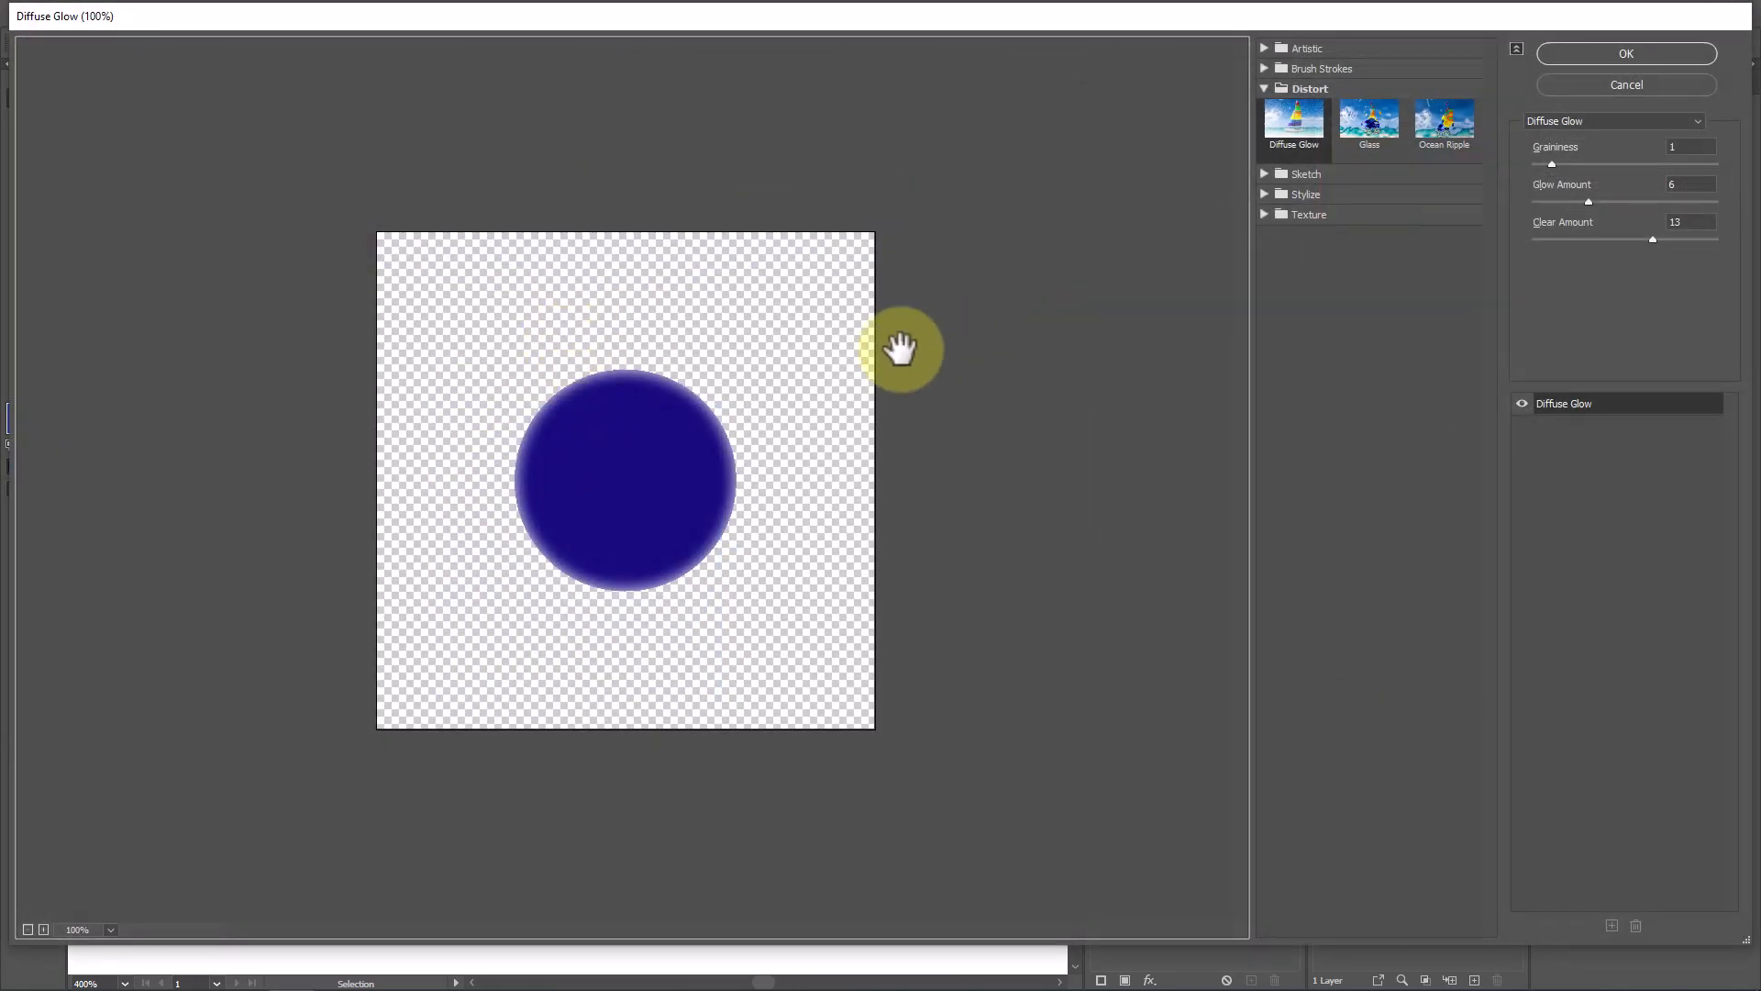
# Preview several Sketch filters on the circle, including Bas Relief, Chalk & Charcoal, Note Paper, Reticulation and Water Paper
pyautogui.click(1263, 173)
pyautogui.click(1313, 208)
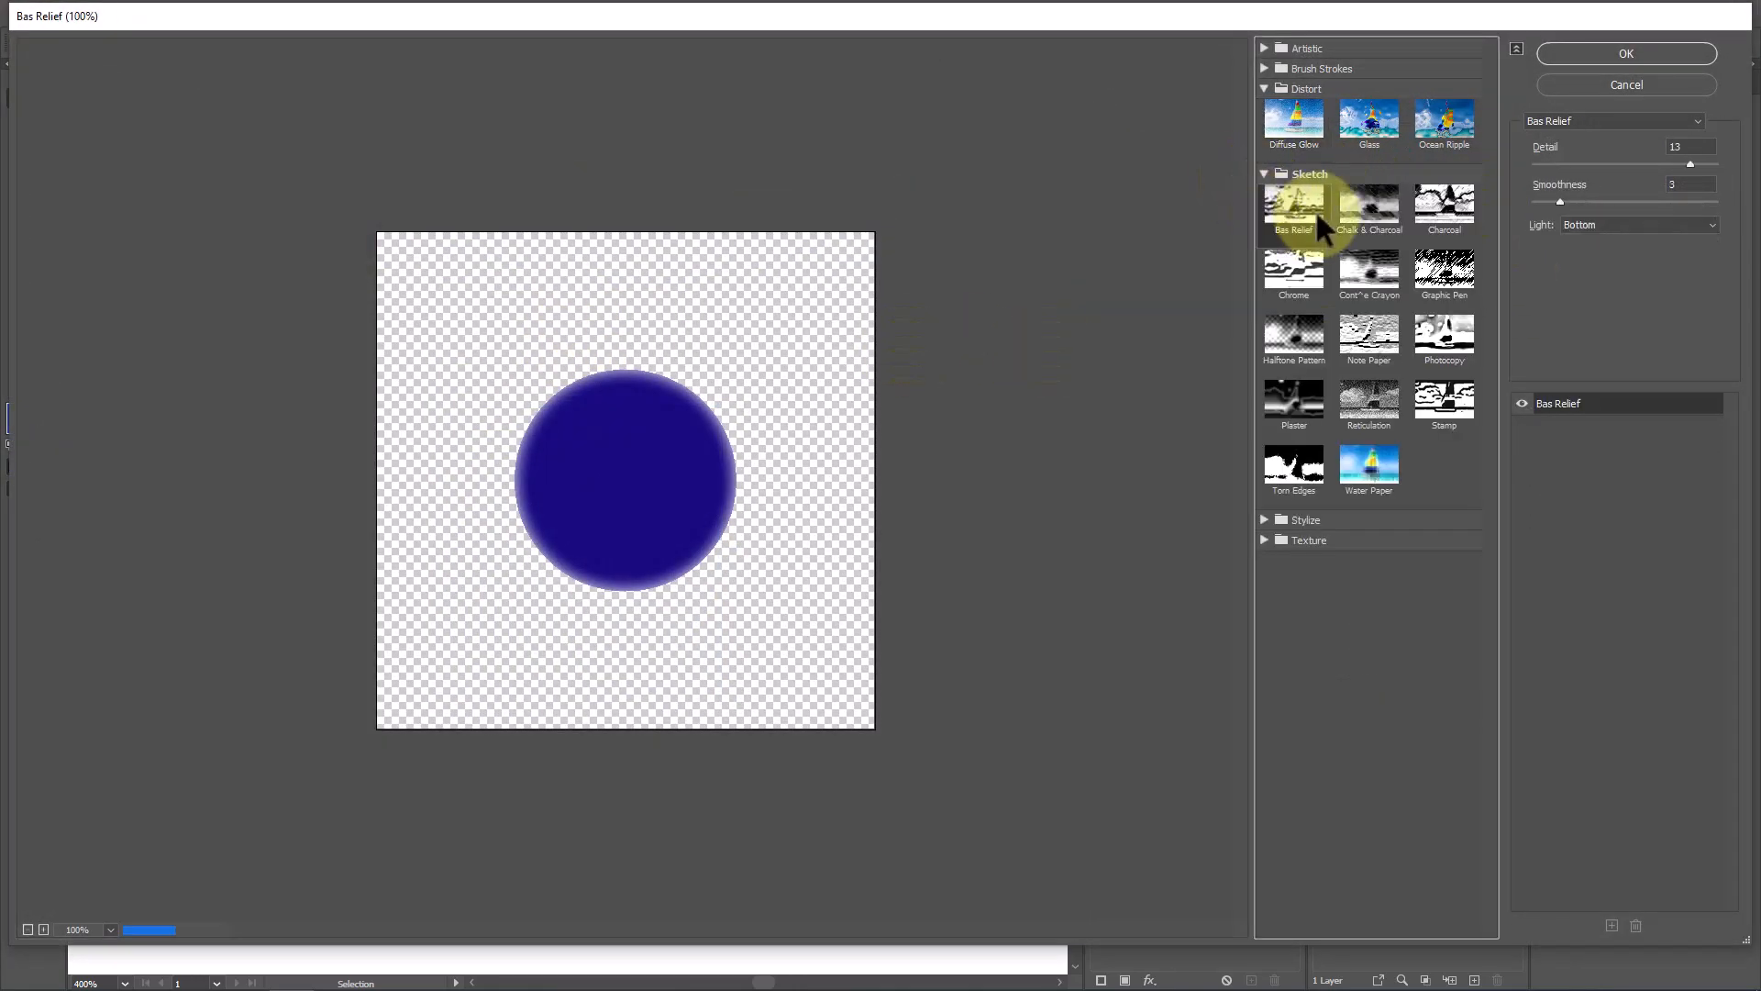
pyautogui.click(1381, 209)
pyautogui.click(1375, 270)
pyautogui.click(1392, 347)
pyautogui.click(1392, 394)
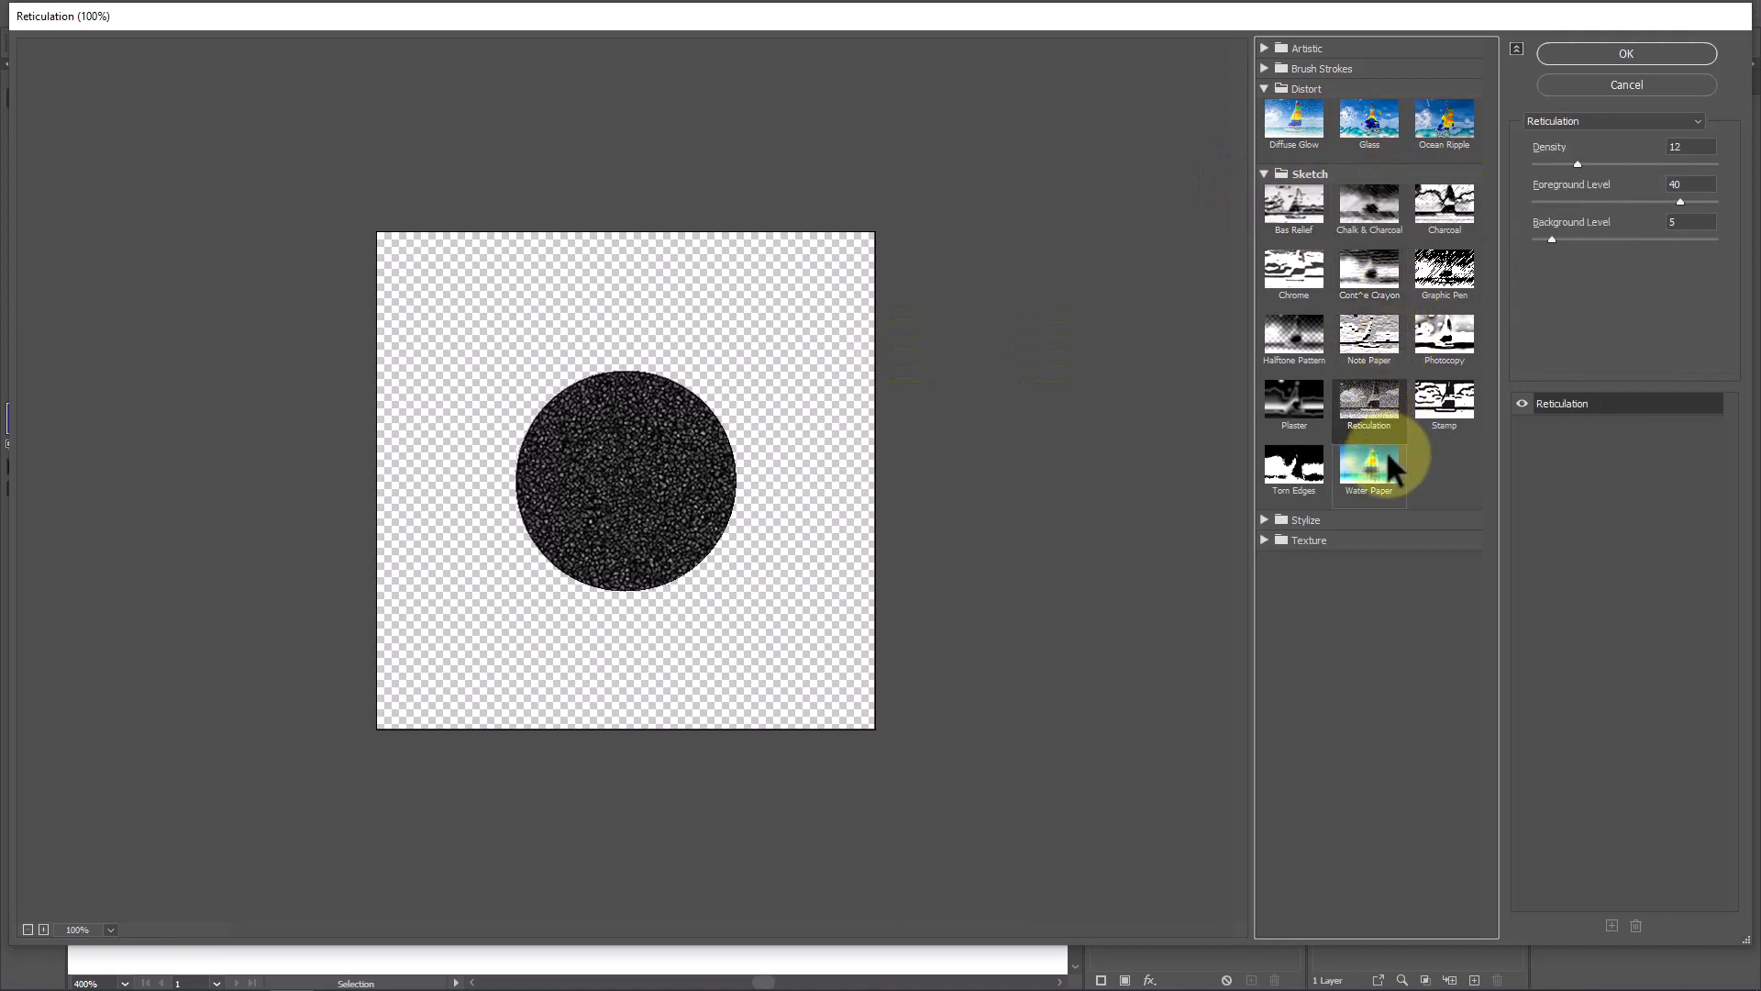
pyautogui.click(1383, 454)
# Compare the Distort filters Glass and Diffuse Glow on the circle, apply Ocean Ripple and deselect it
pyautogui.click(1436, 124)
pyautogui.click(1361, 114)
pyautogui.click(1295, 114)
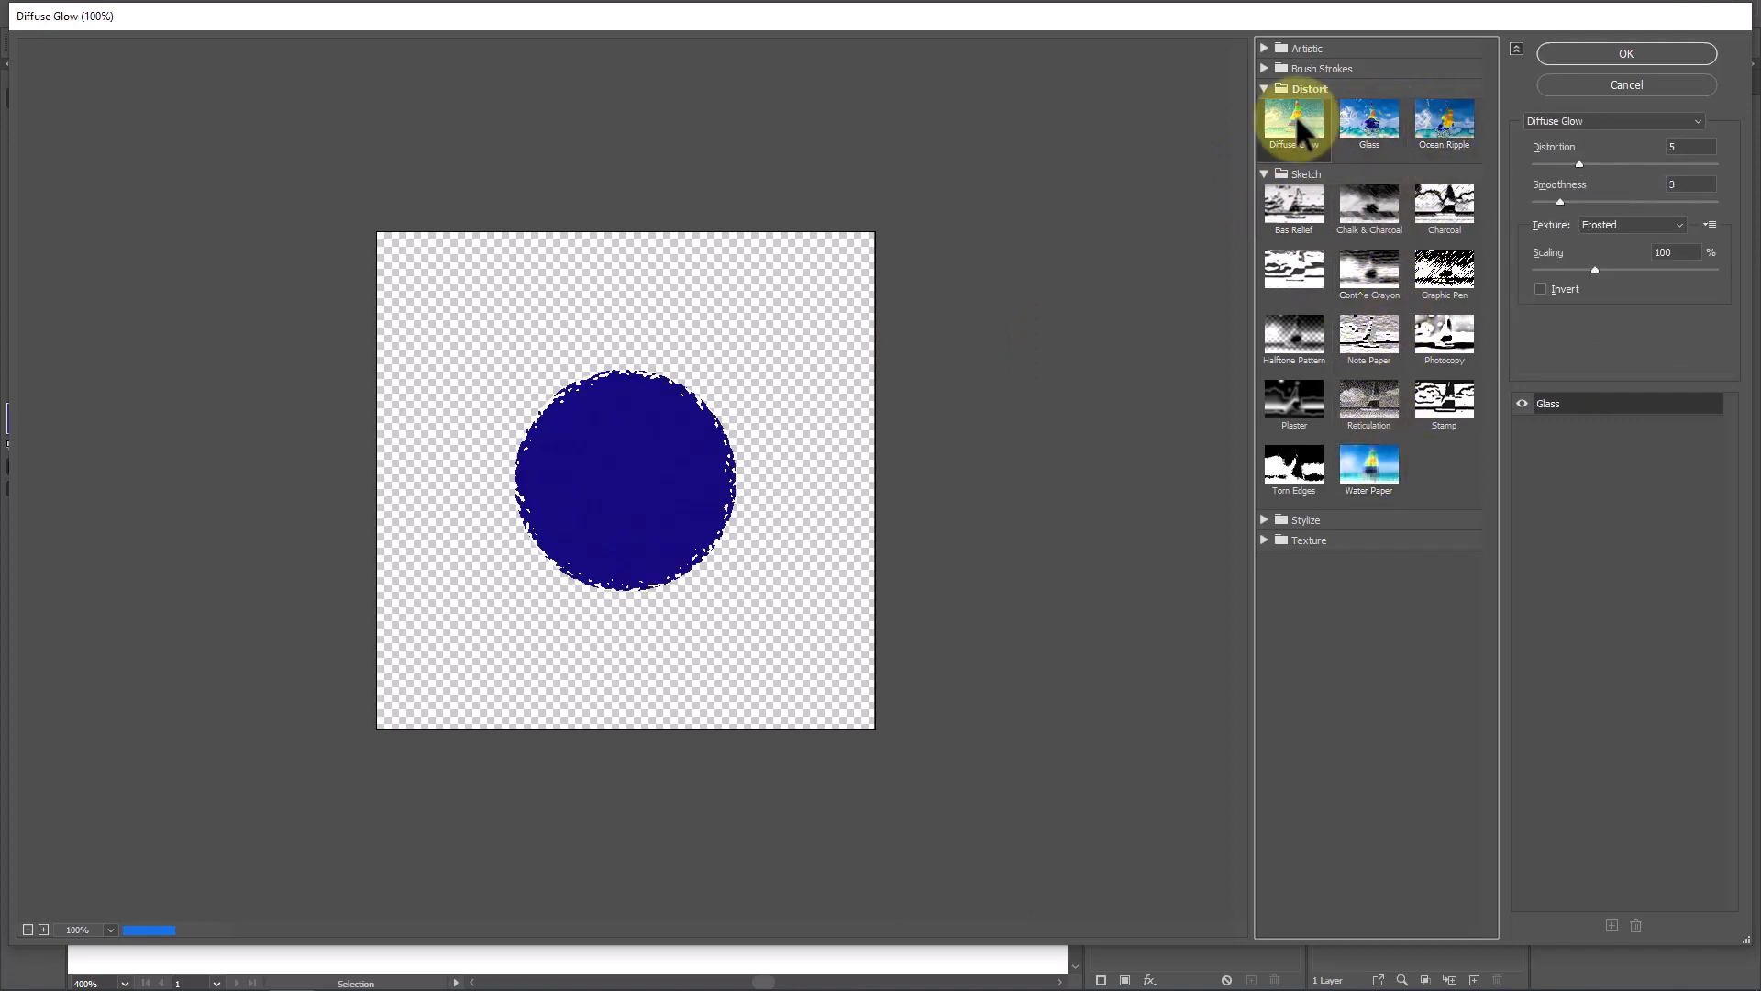
pyautogui.click(1438, 117)
pyautogui.click(1598, 57)
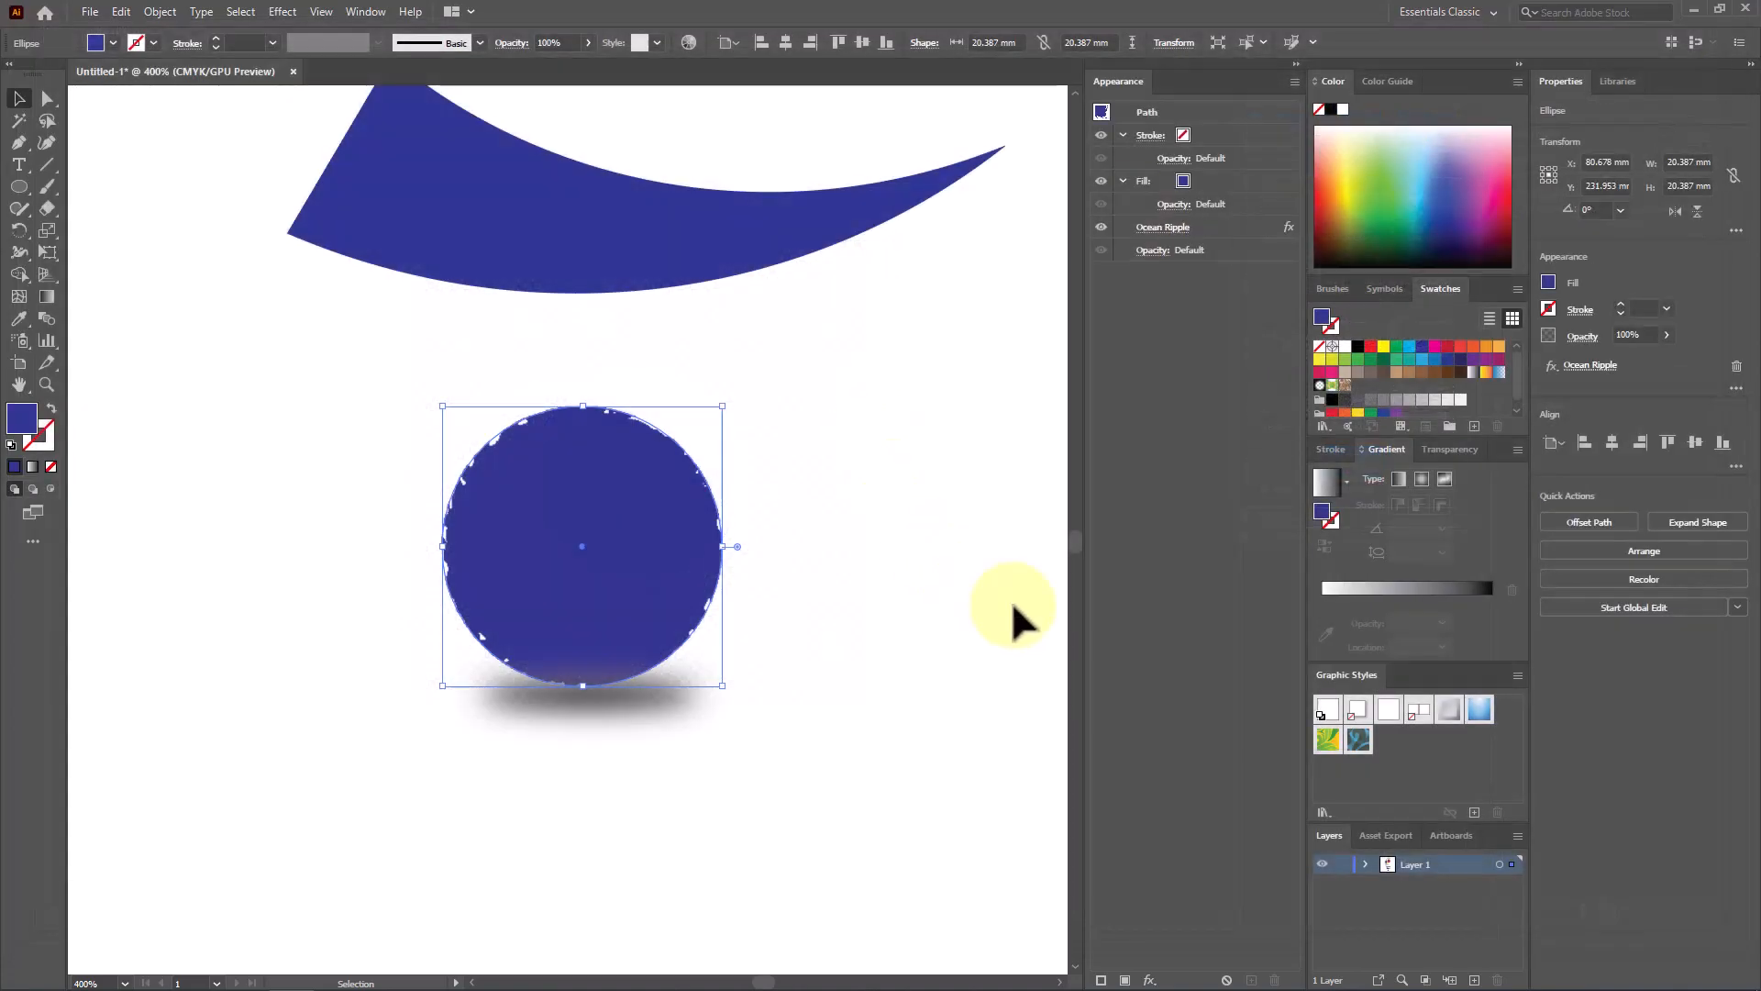
pyautogui.click(942, 578)
# Review the artwork from the rippled circle up to the red flower and check the flower's effects and the available effect list
pyautogui.scroll(2, 942, 578)
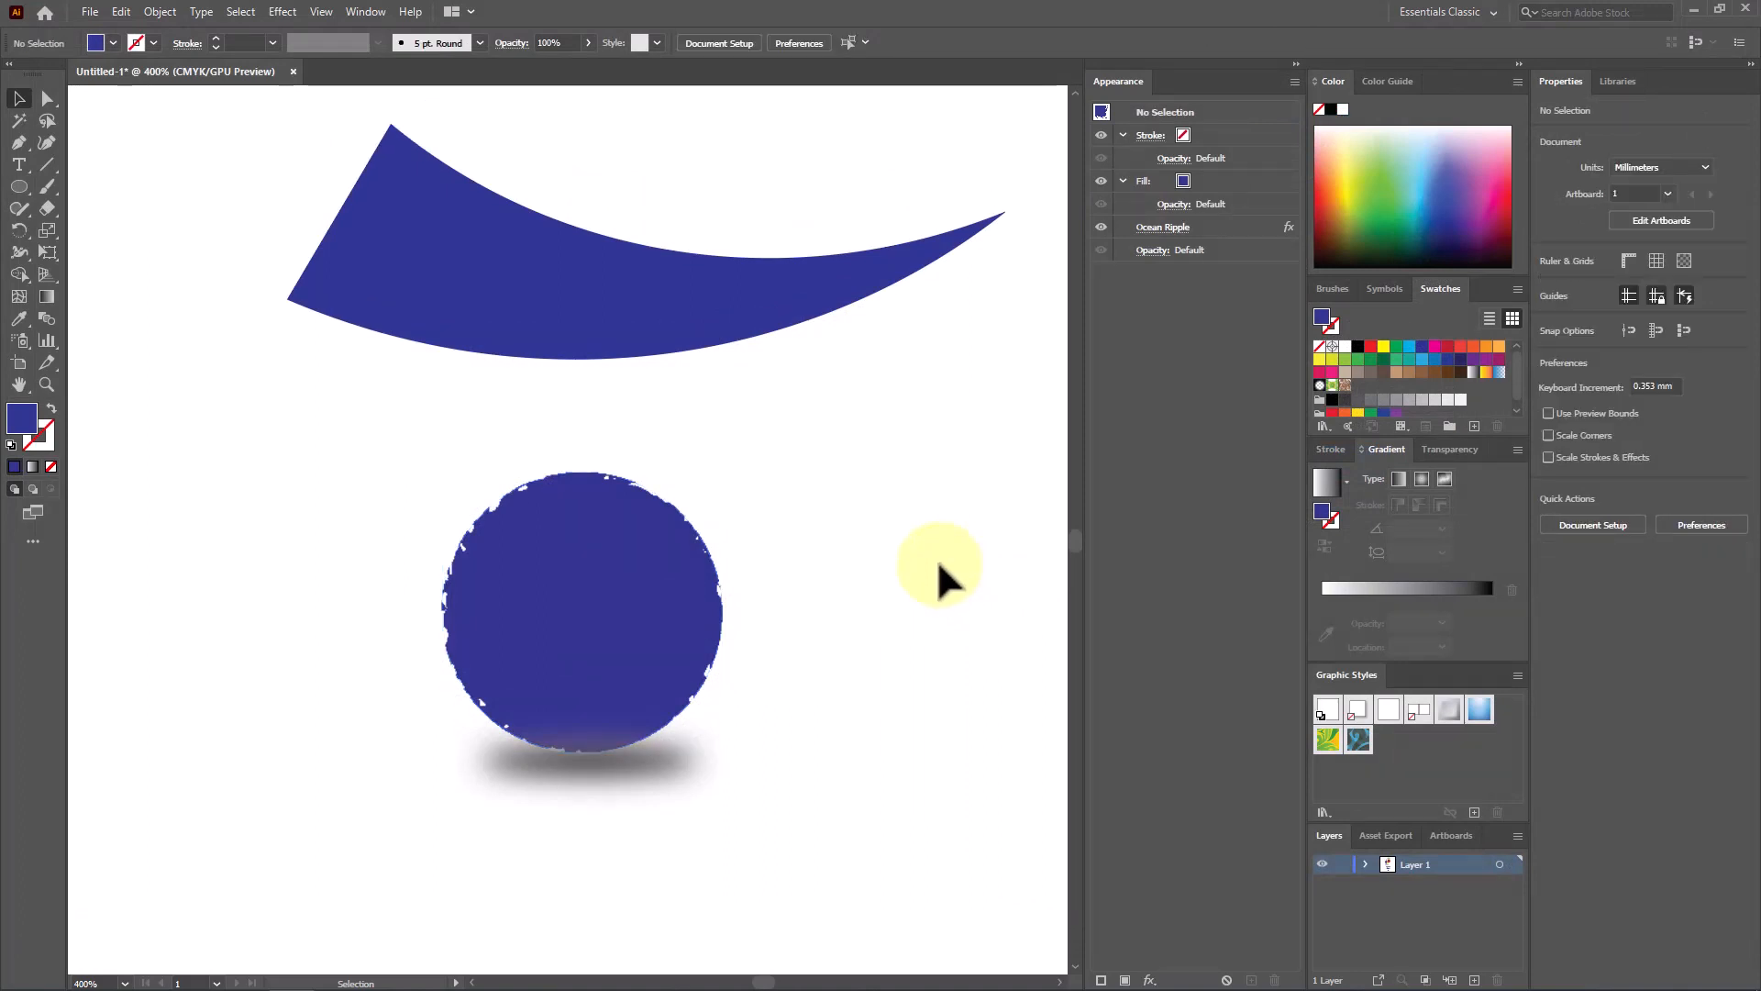
pyautogui.scroll(-1, 563, 453)
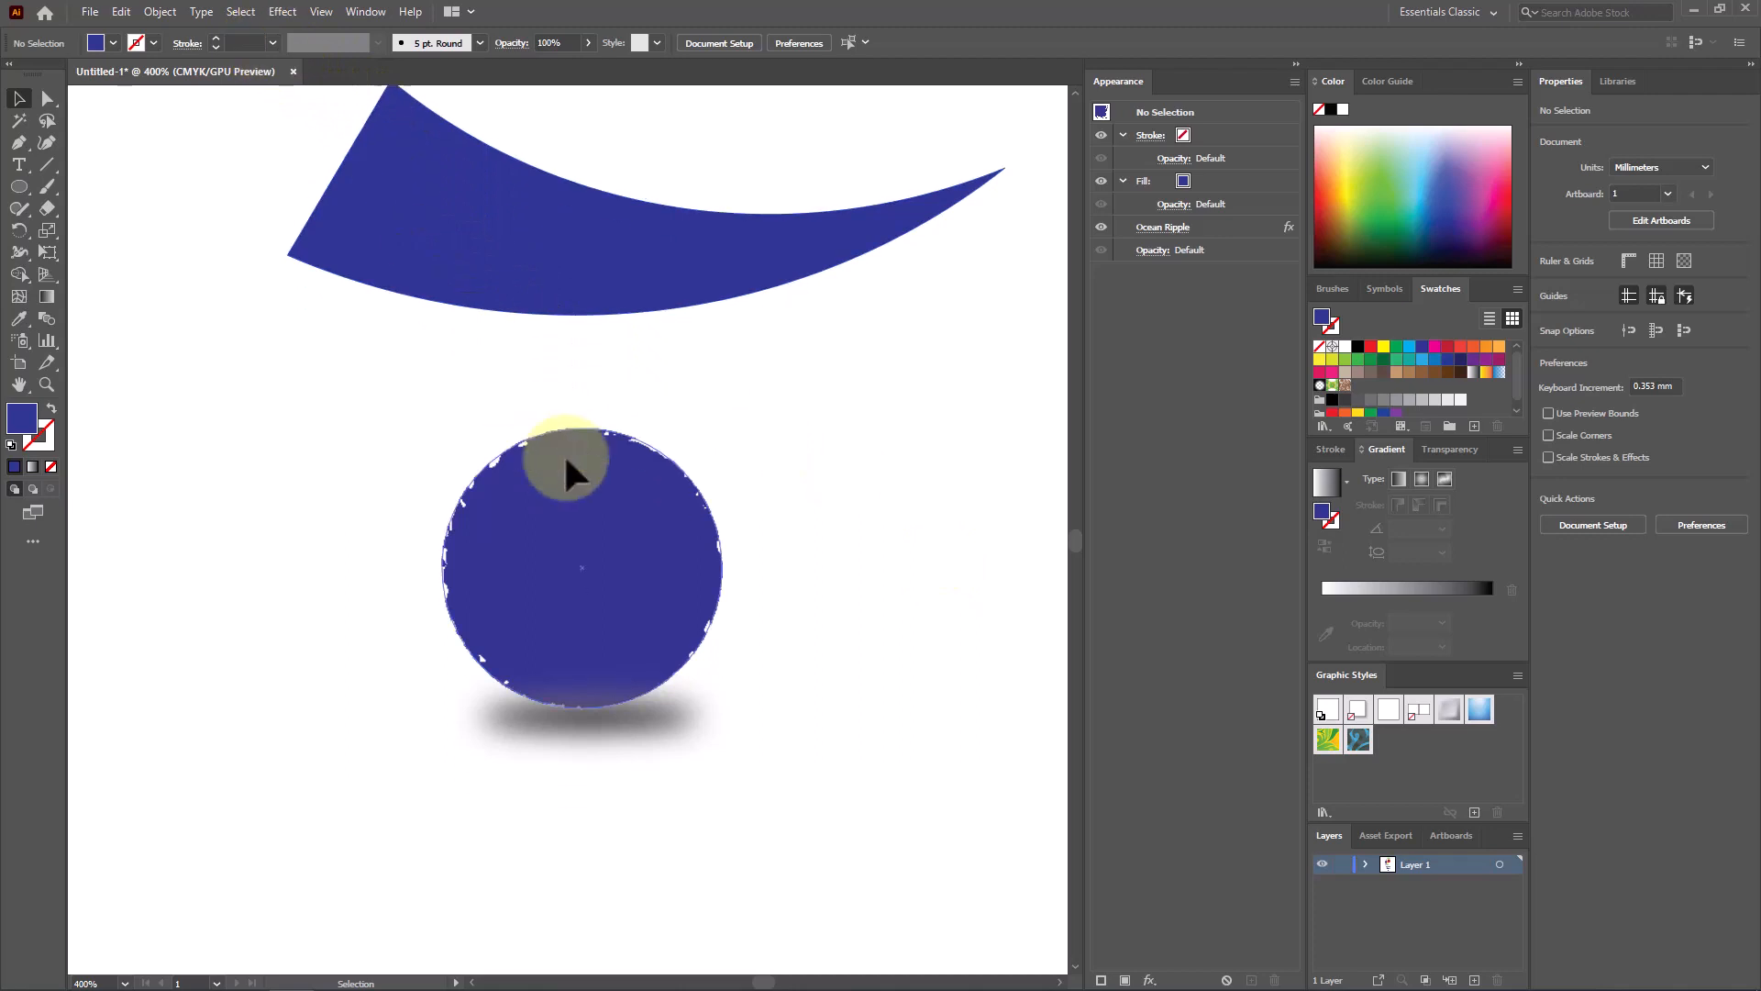
pyautogui.scroll(5, 563, 453)
pyautogui.scroll(-1, 529, 513)
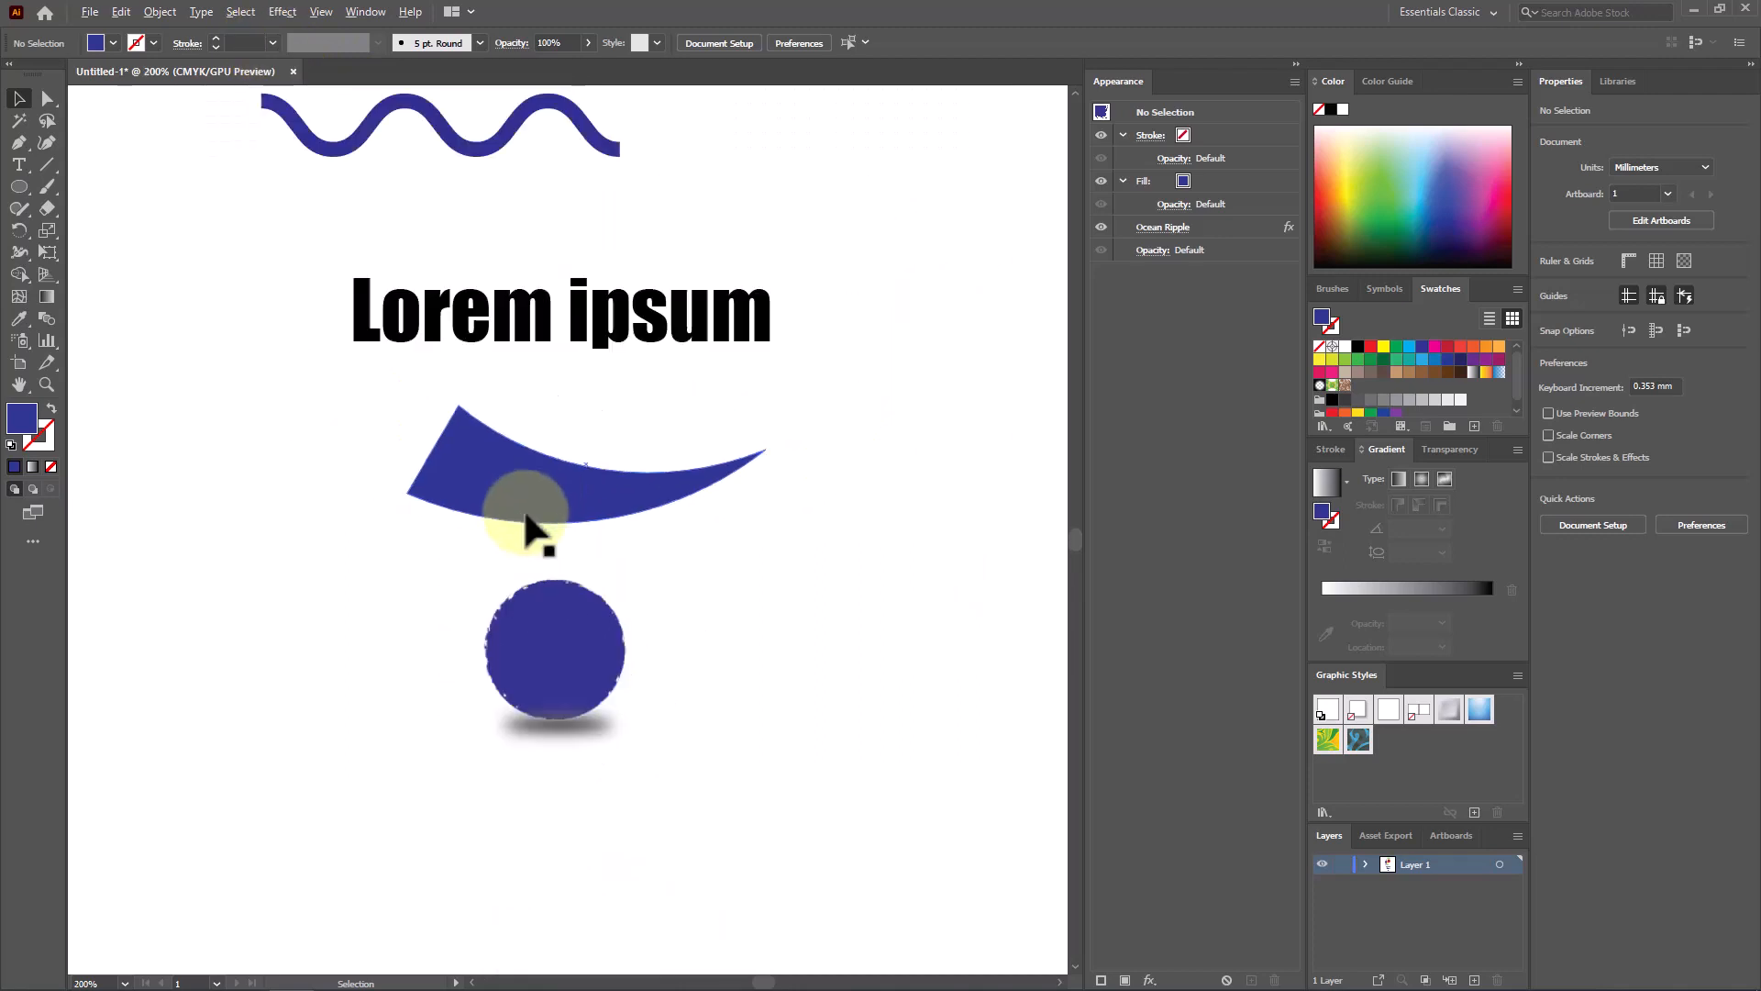
pyautogui.scroll(-2, 550, 514)
pyautogui.scroll(3, 581, 405)
pyautogui.scroll(3, 498, 295)
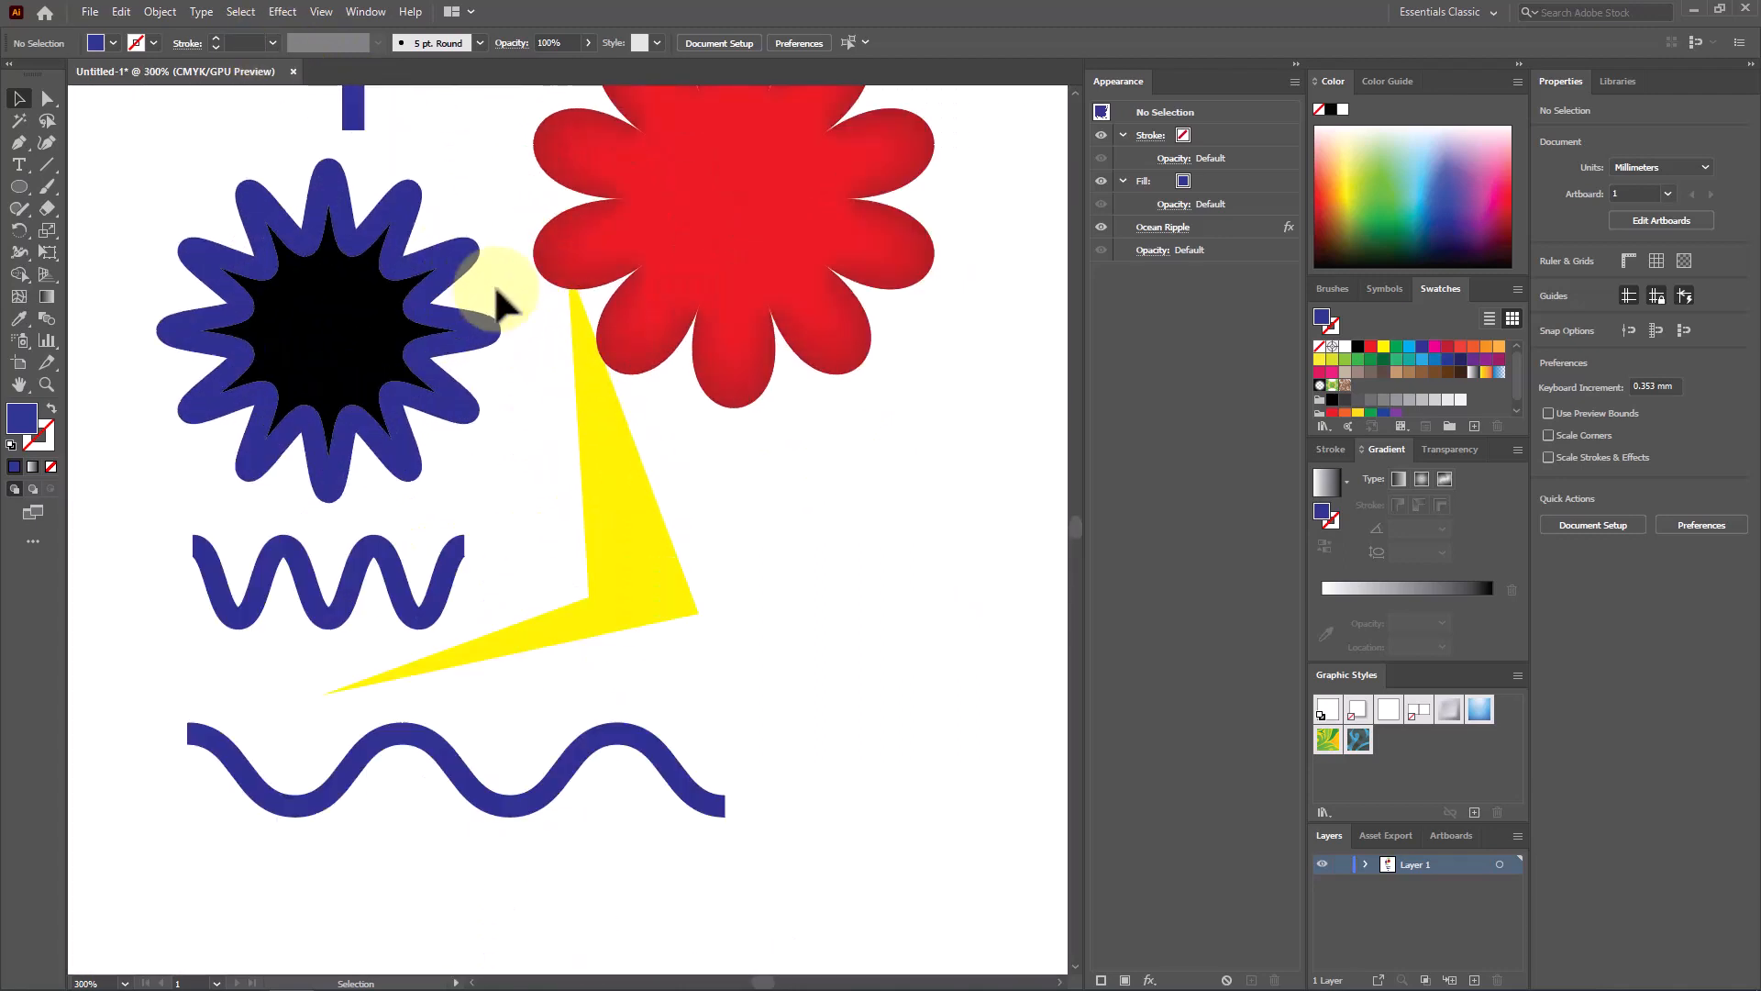
pyautogui.scroll(6, 497, 295)
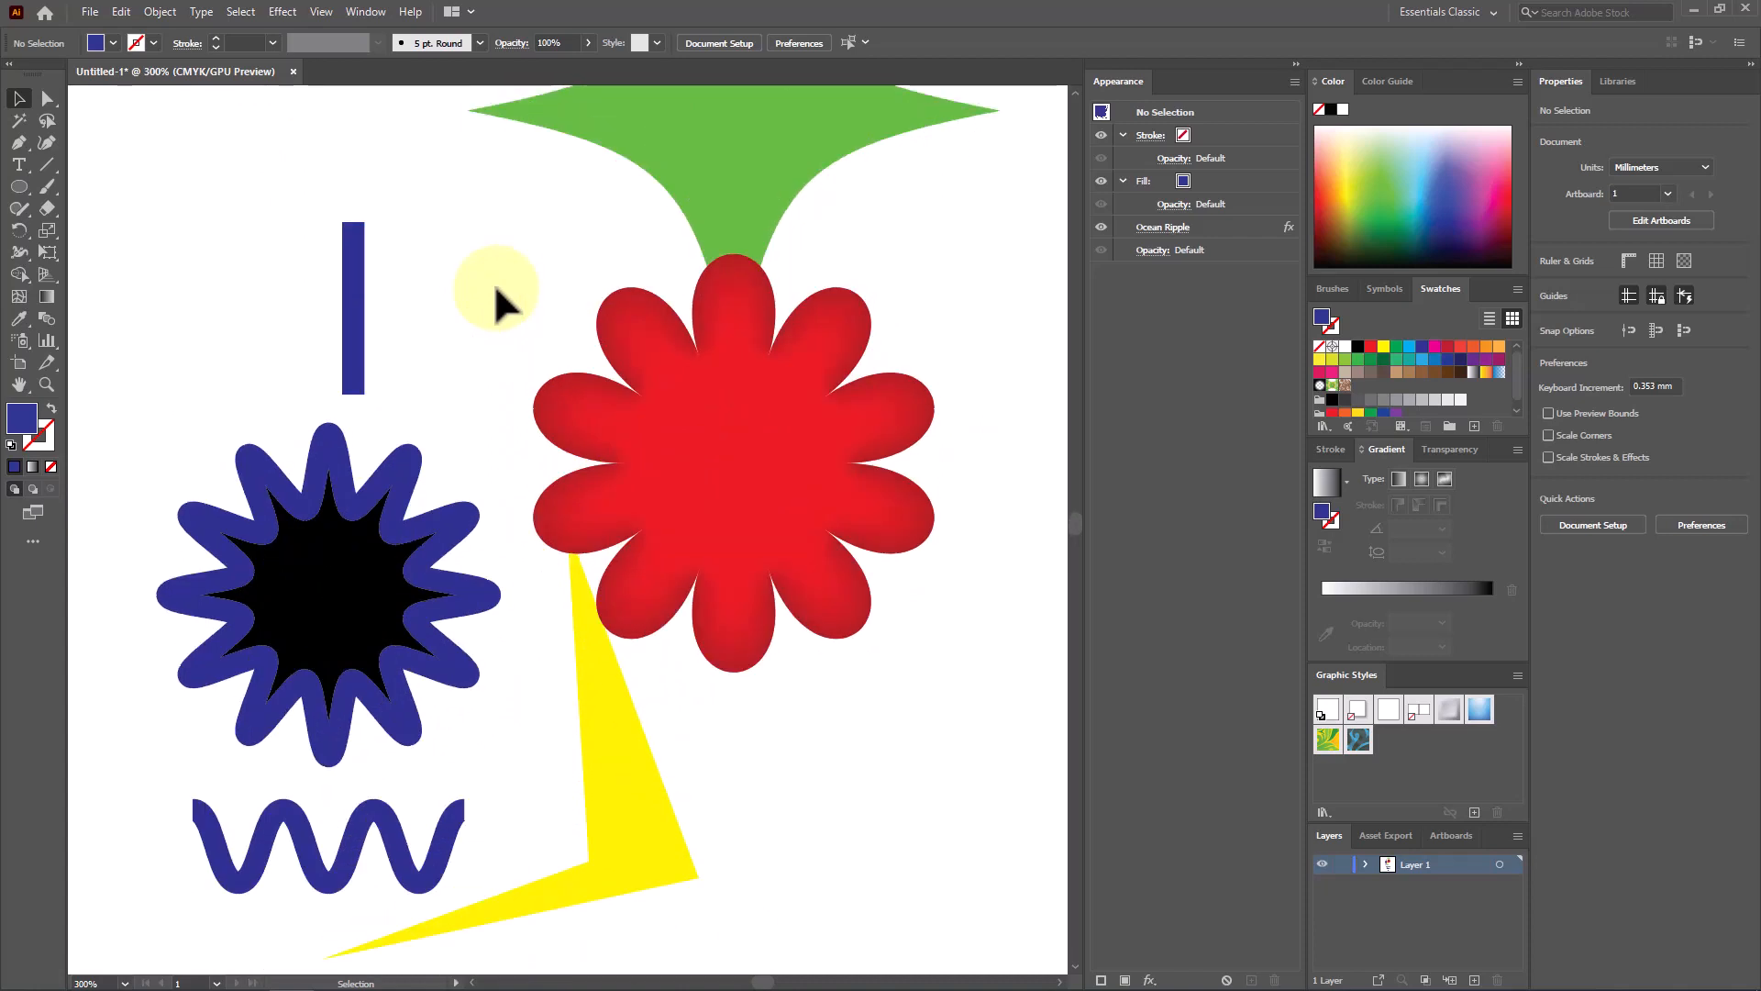
pyautogui.click(790, 464)
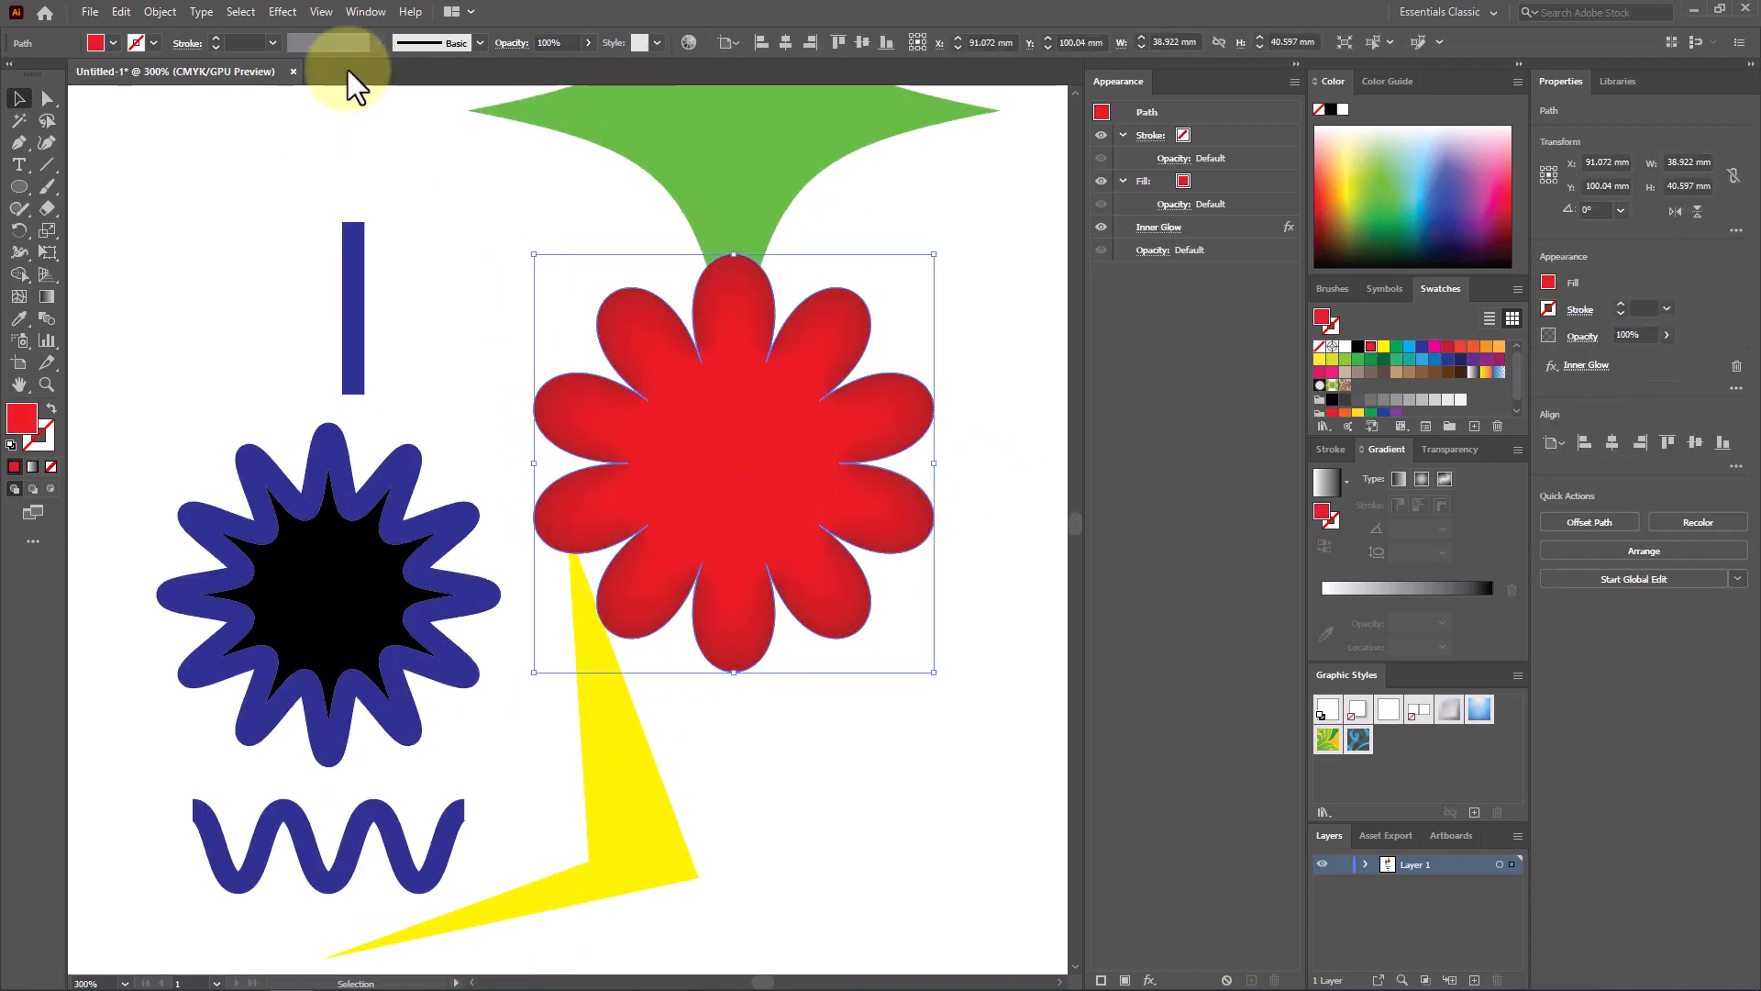
pyautogui.click(282, 11)
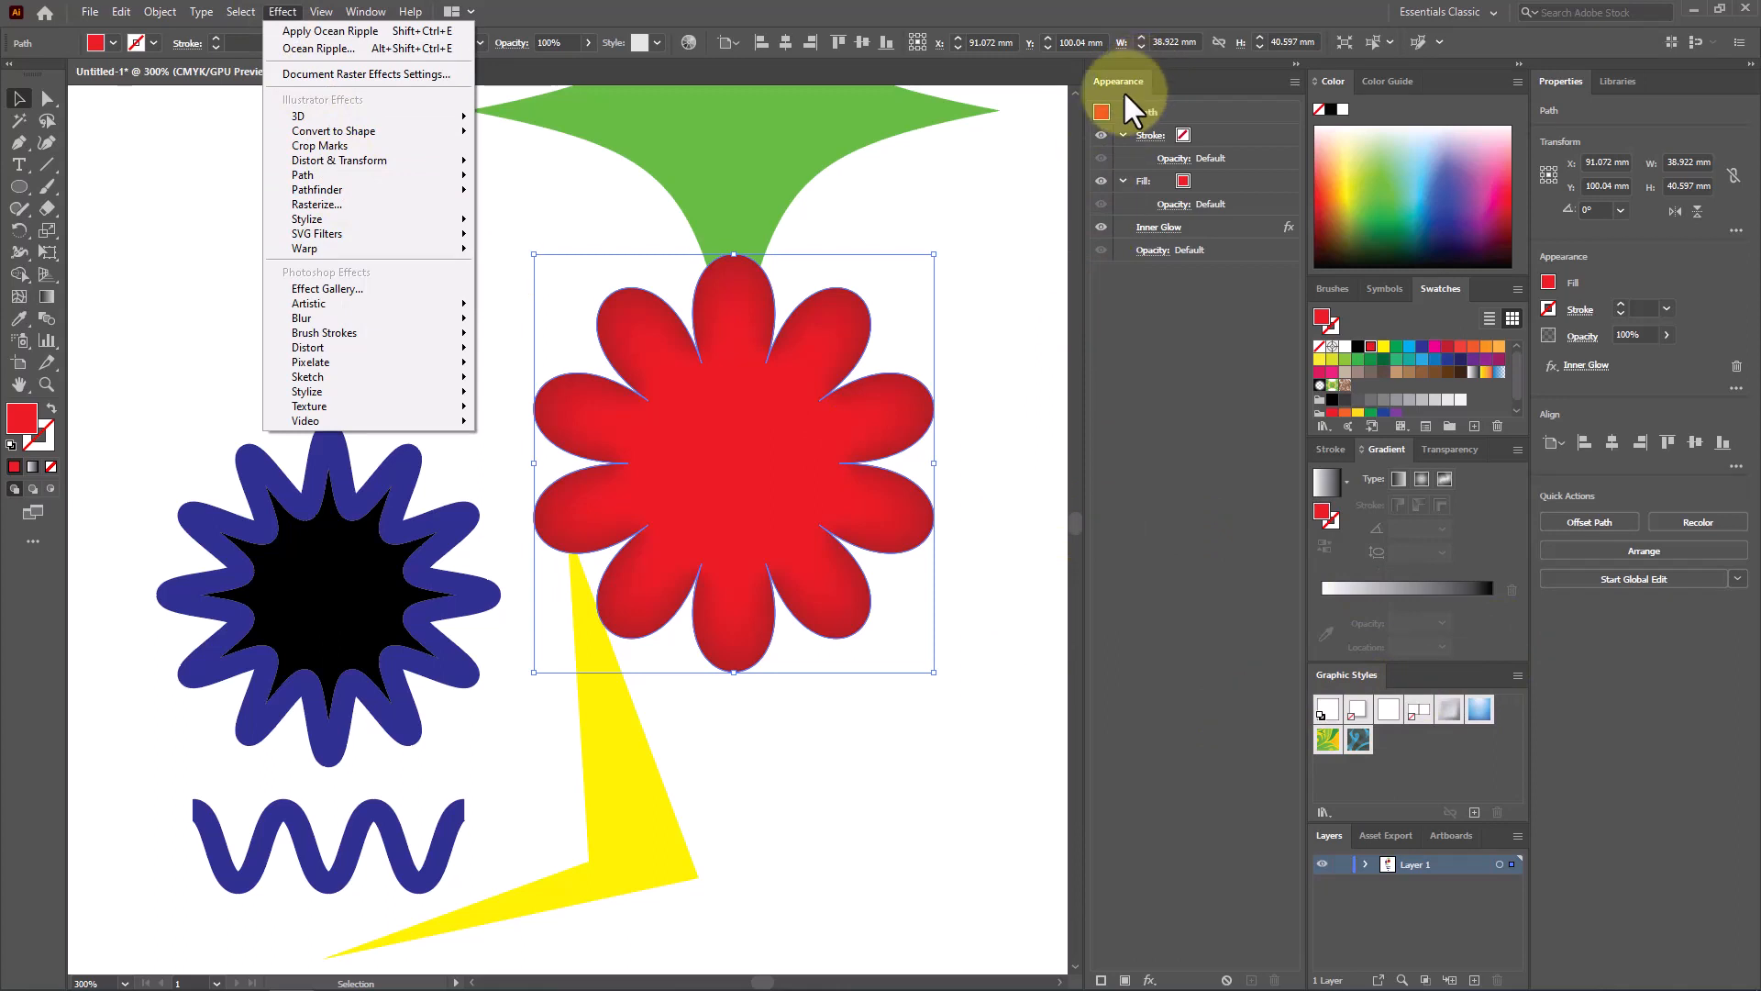
pyautogui.click(822, 420)
# Move the green star up and away from the red flower and float the Appearance panel beside it
pyautogui.scroll(7, 822, 420)
pyautogui.scroll(-1, 811, 486)
pyautogui.moveTo(751, 449); pyautogui.dragTo(550, 365)
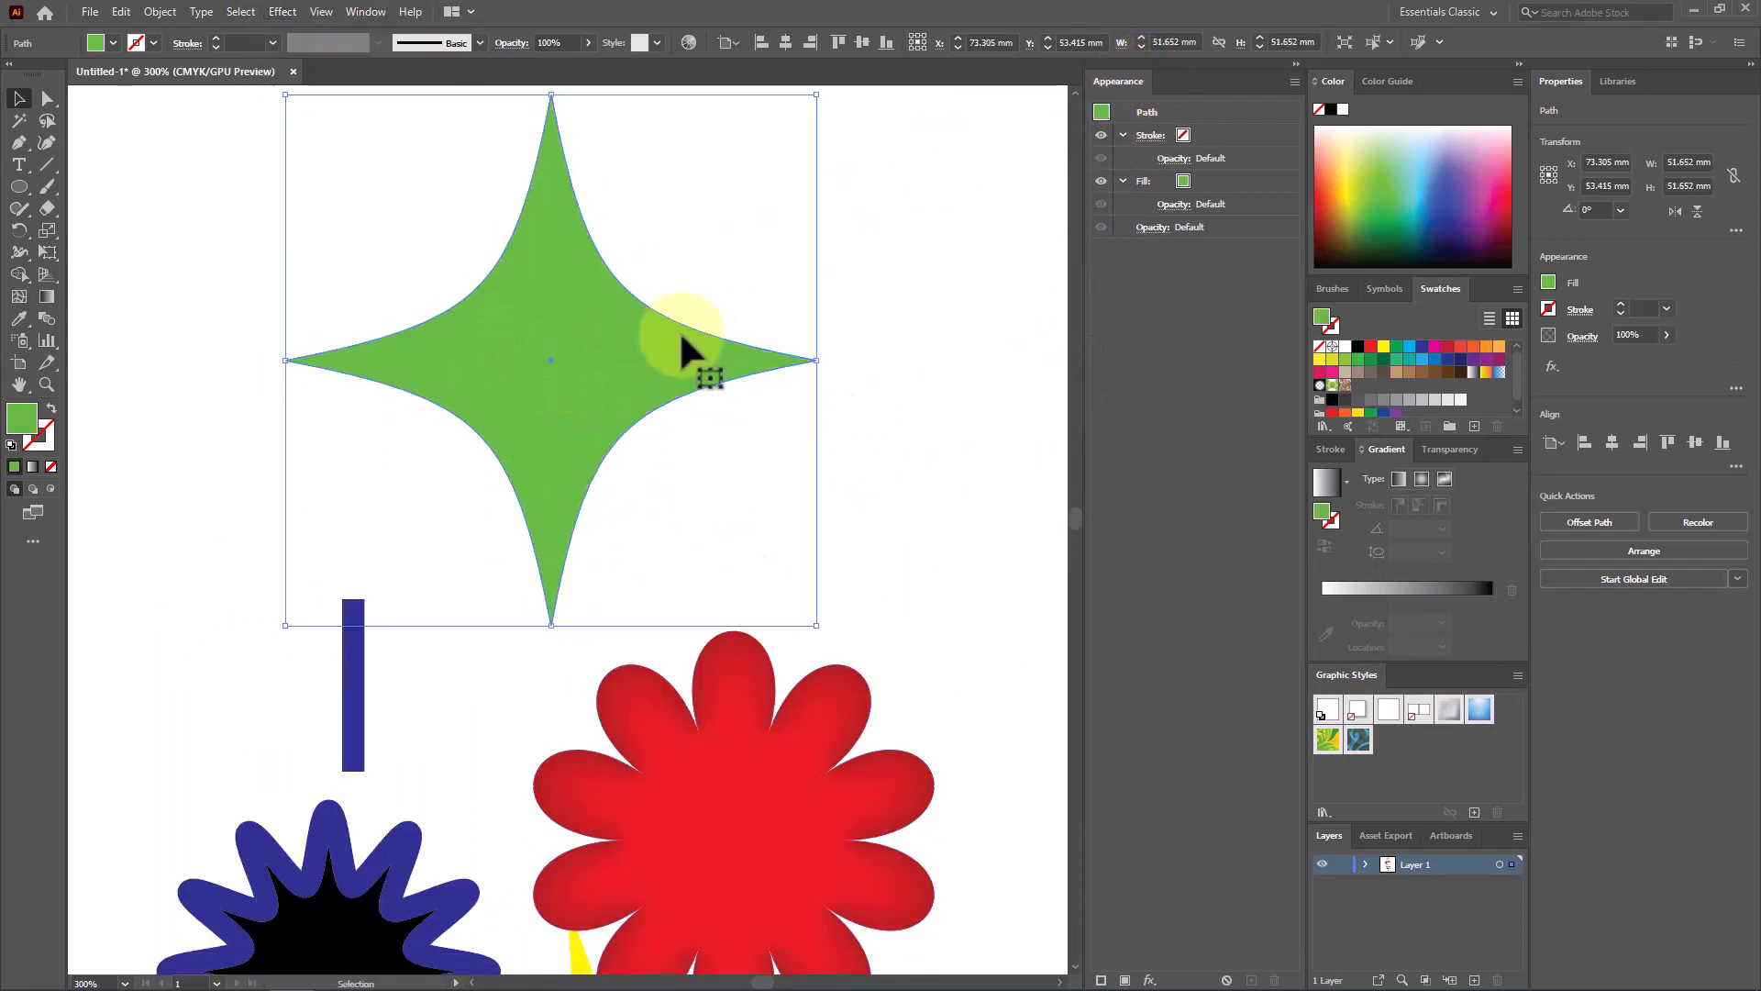
pyautogui.moveTo(1152, 97); pyautogui.dragTo(871, 119)
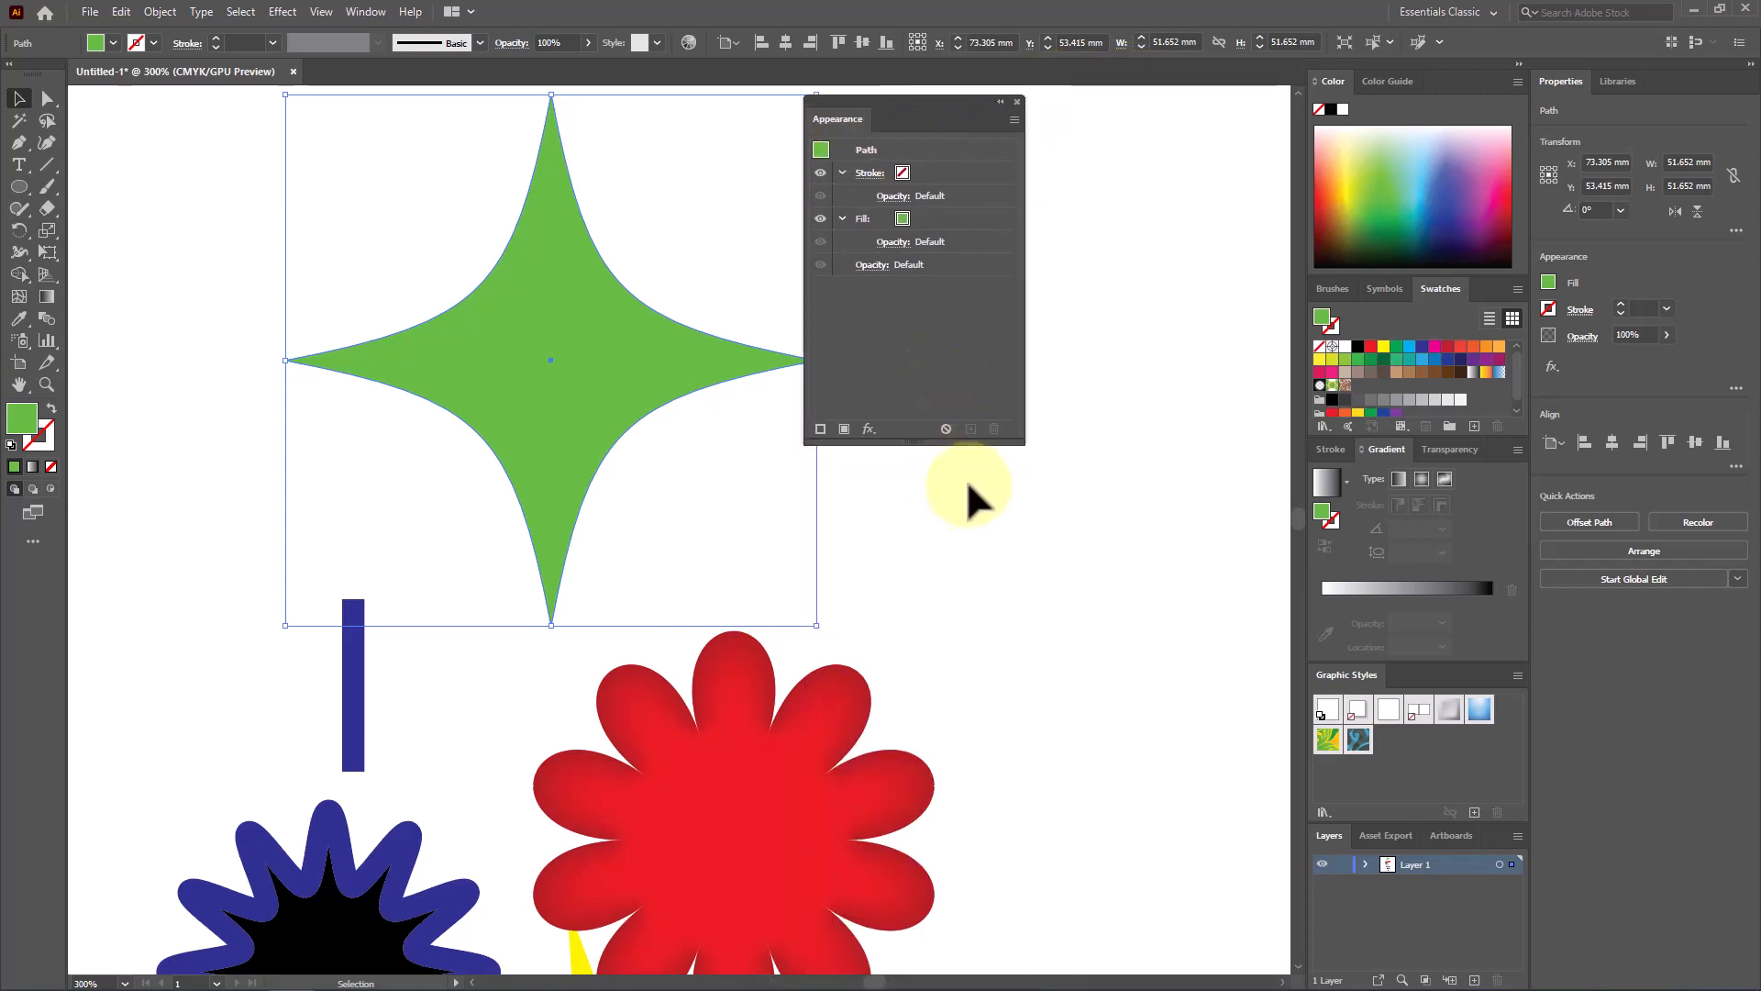
# Add a Drop Shadow effect to the green star with a 3 mm X offset and a 5 mm Y offset
pyautogui.click(873, 435)
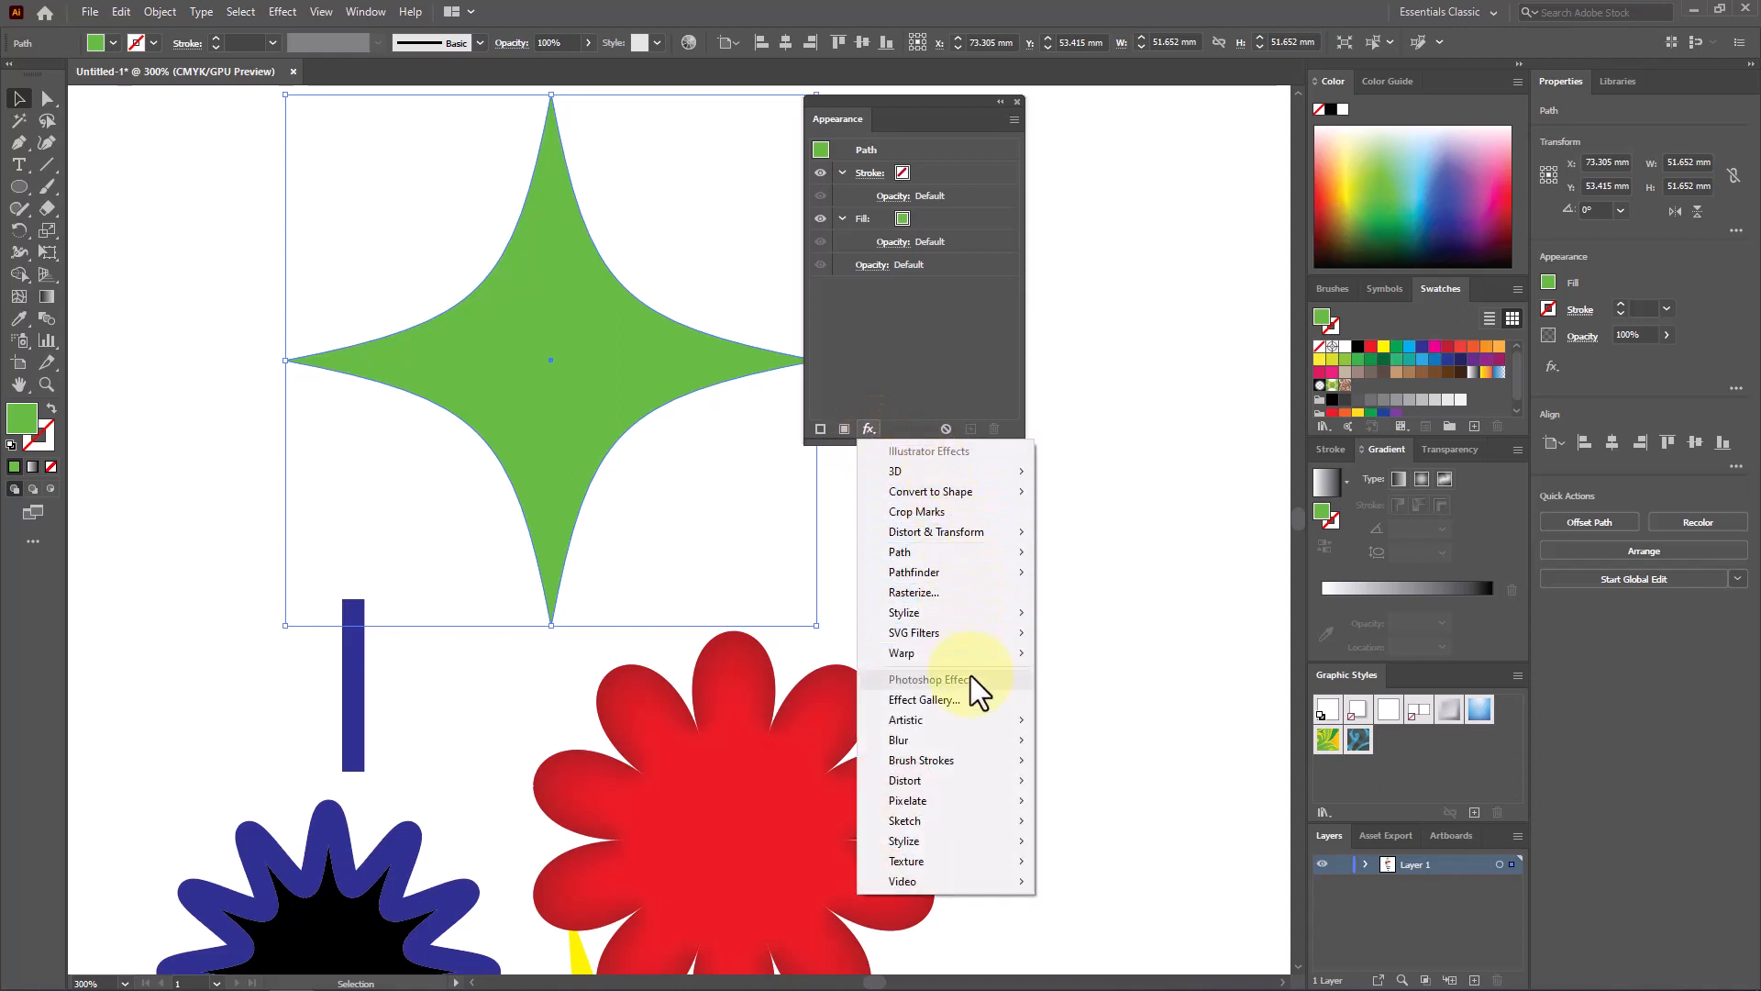
pyautogui.moveTo(977, 780)
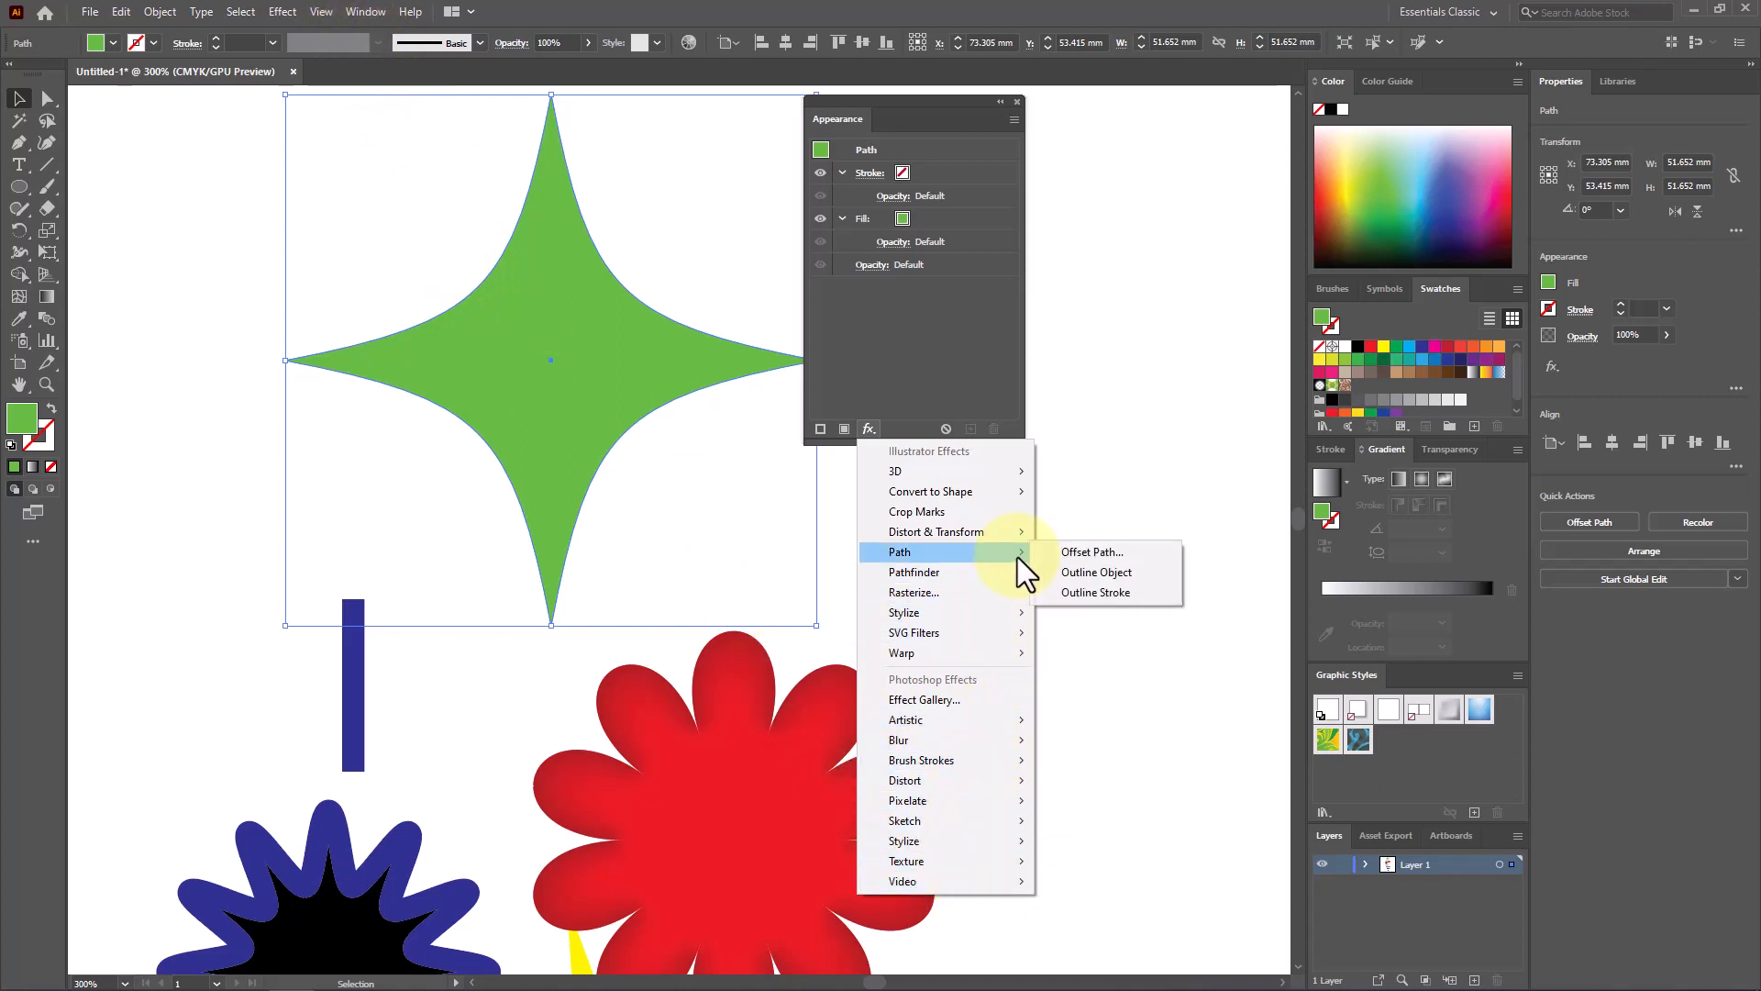
pyautogui.moveTo(1024, 611)
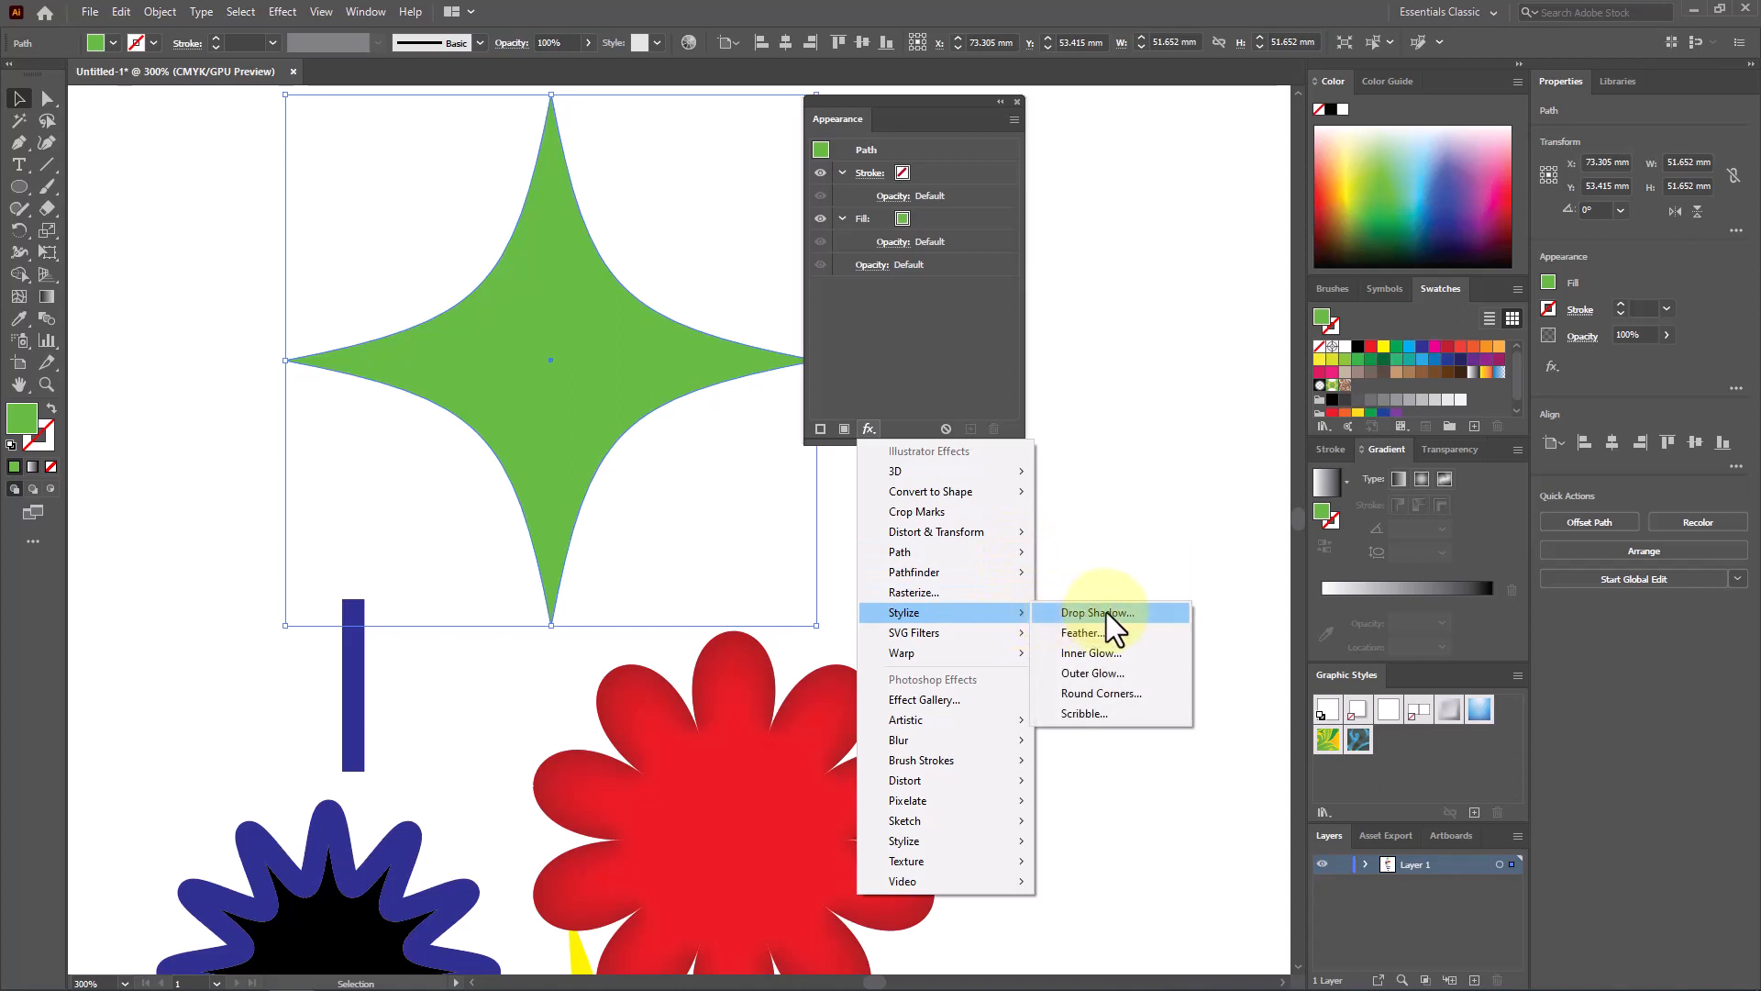
pyautogui.click(1158, 614)
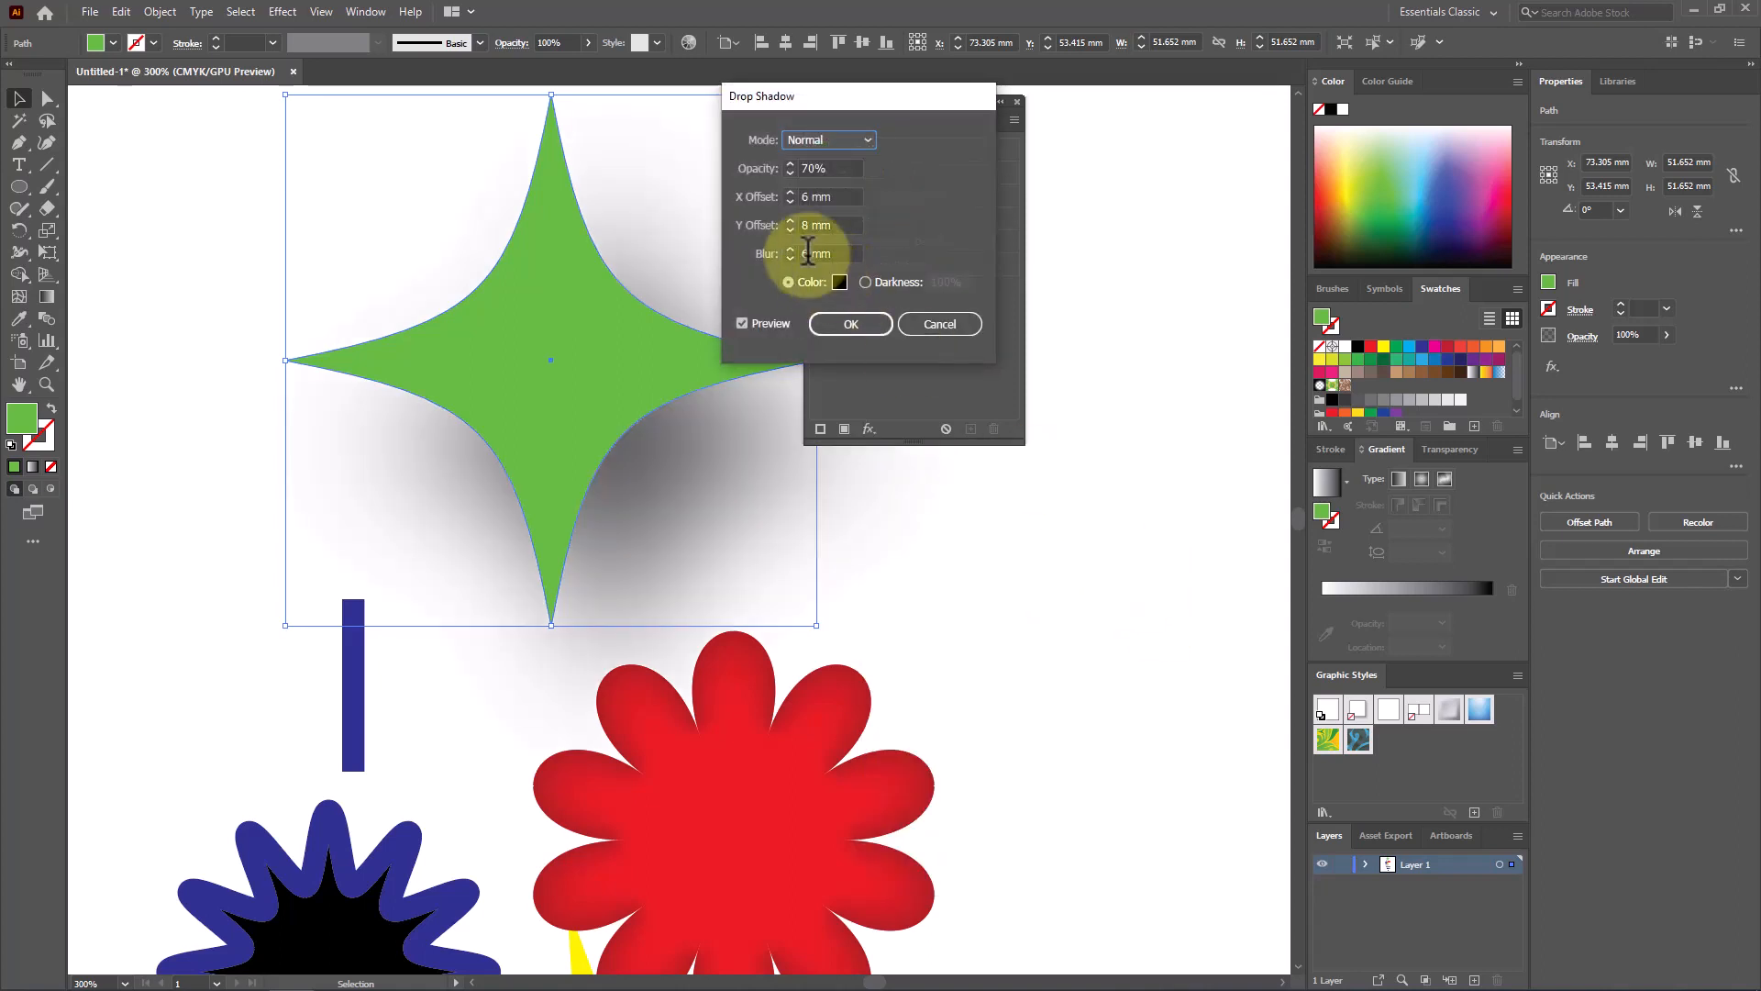
pyautogui.click(792, 229)
pyautogui.click(792, 229)
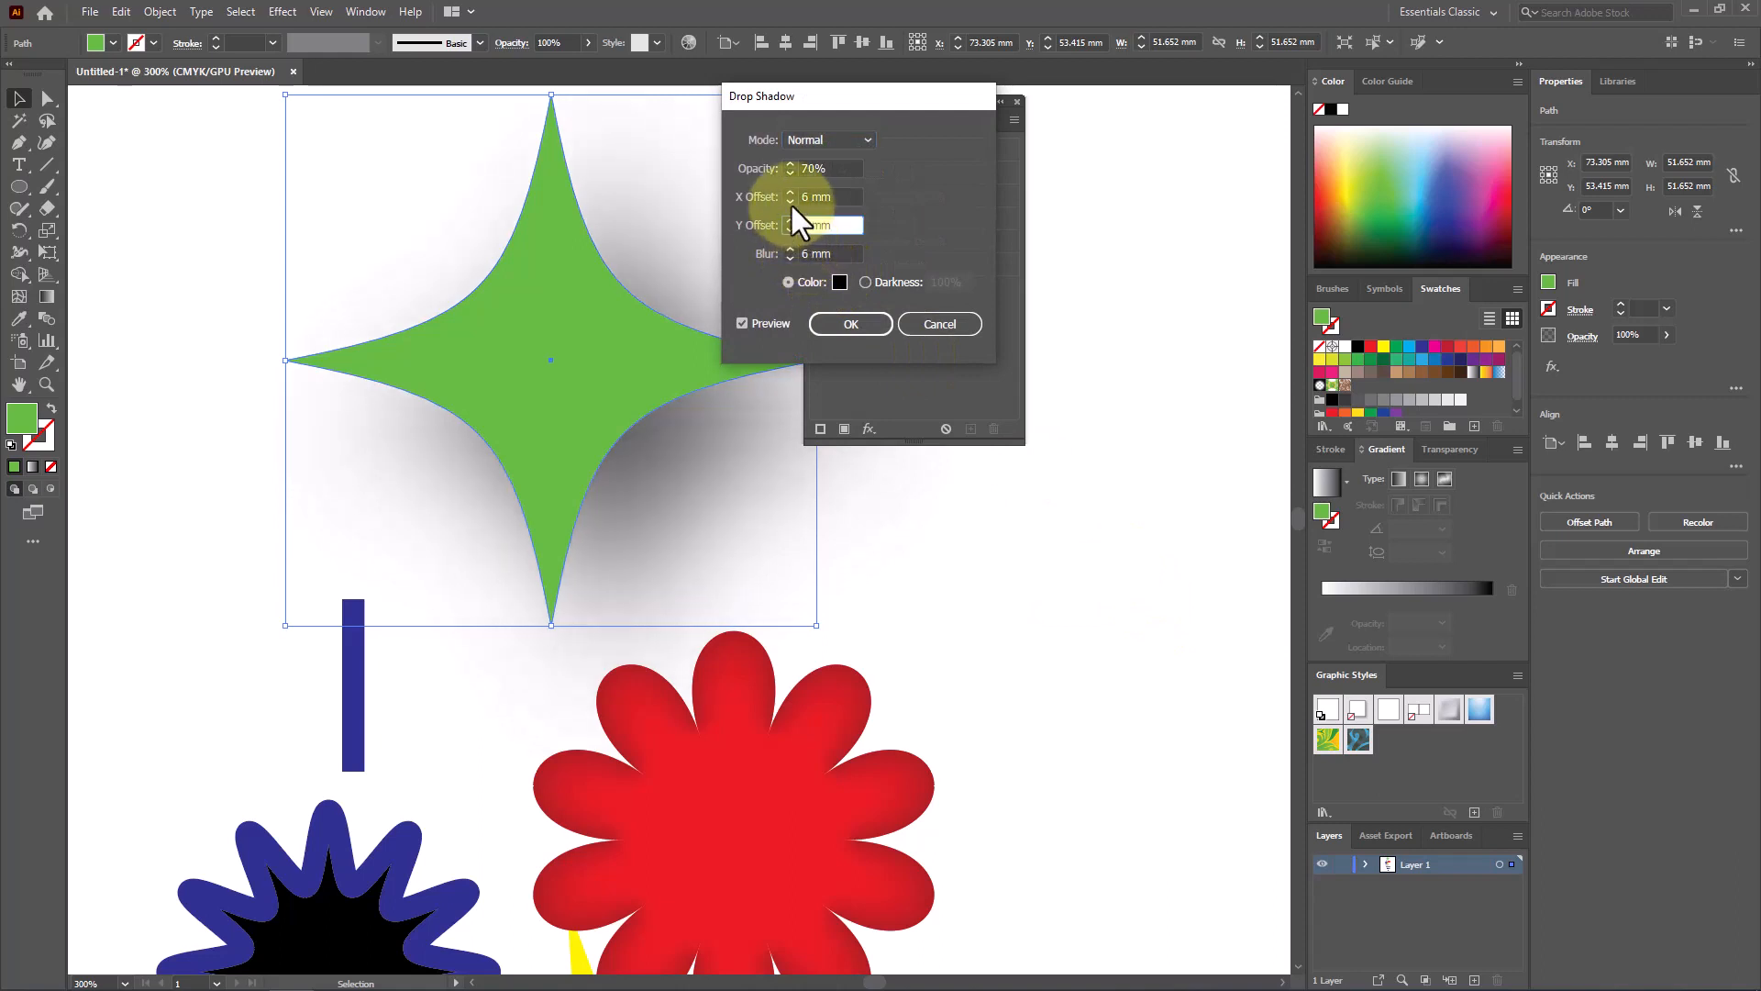
pyautogui.click(791, 201)
pyautogui.click(791, 202)
pyautogui.click(790, 202)
# Reduce the drop shadow's blur, apply the effect and deselect the green star
pyautogui.click(792, 257)
pyautogui.click(793, 257)
pyautogui.click(793, 257)
pyautogui.click(792, 257)
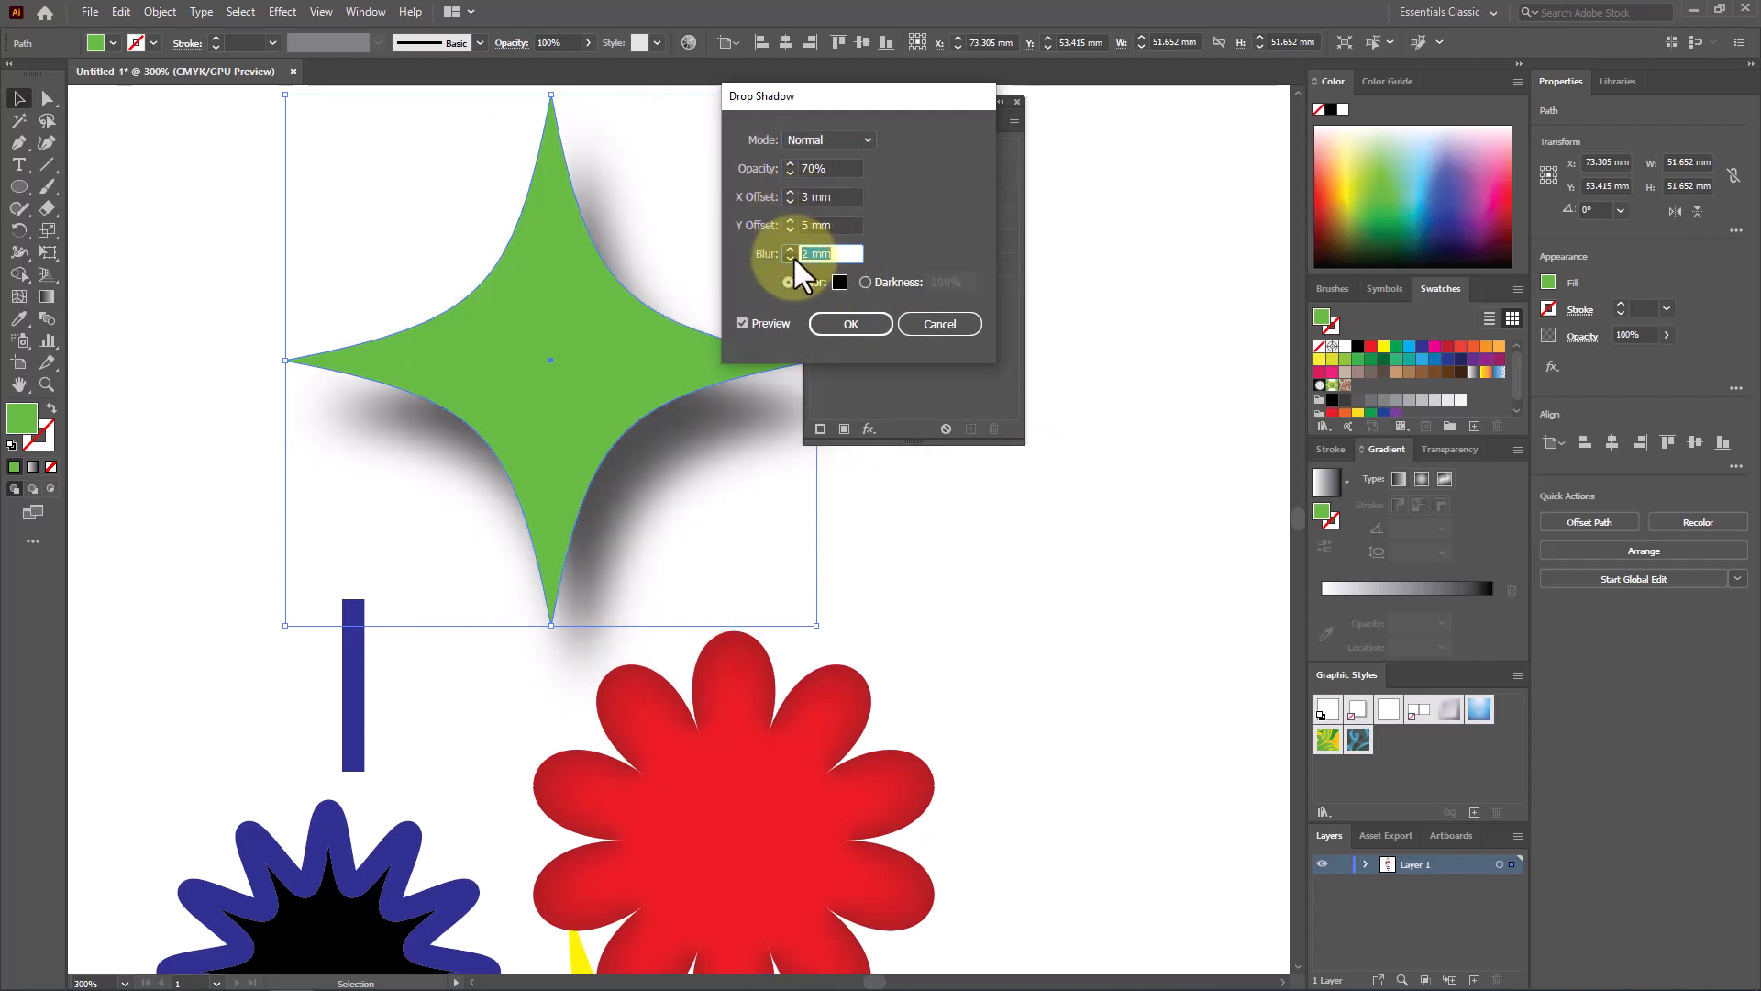
pyautogui.click(792, 257)
pyautogui.click(836, 324)
pyautogui.click(1100, 584)
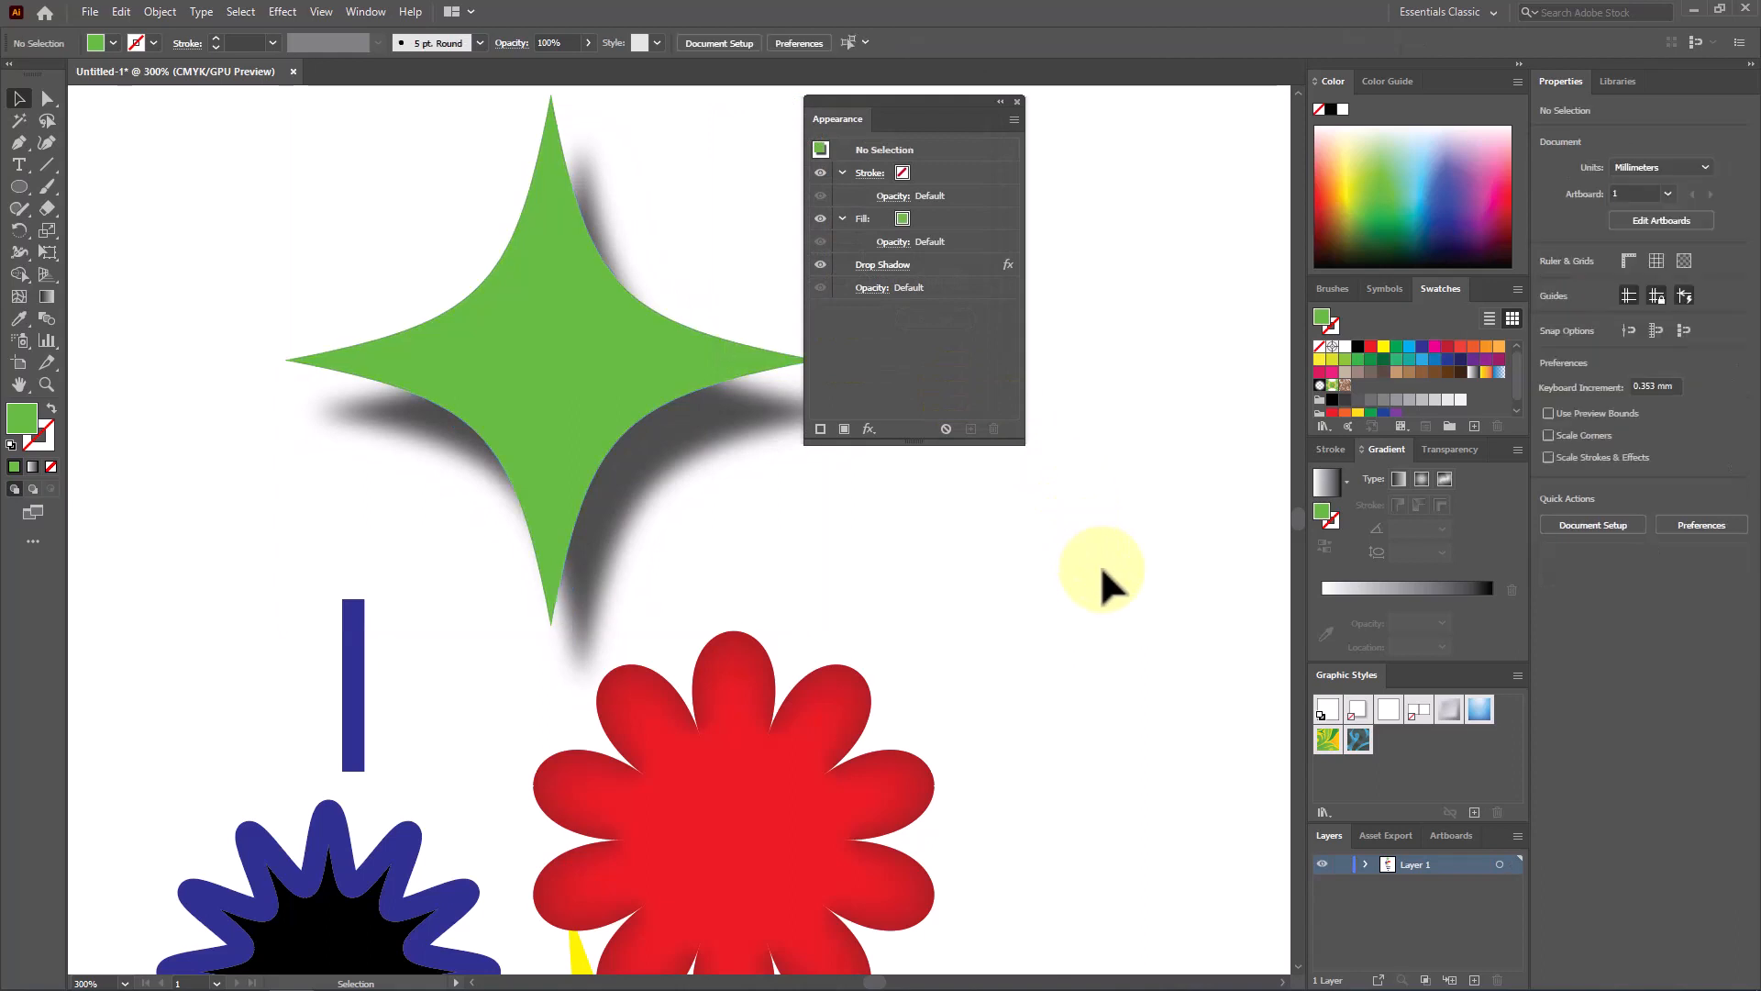
# Shift the green star about 1.7 mm left and 1 mm up, and the red flower about 6.4 mm right and 2.9 mm down
pyautogui.moveTo(646, 343); pyautogui.dragTo(629, 334)
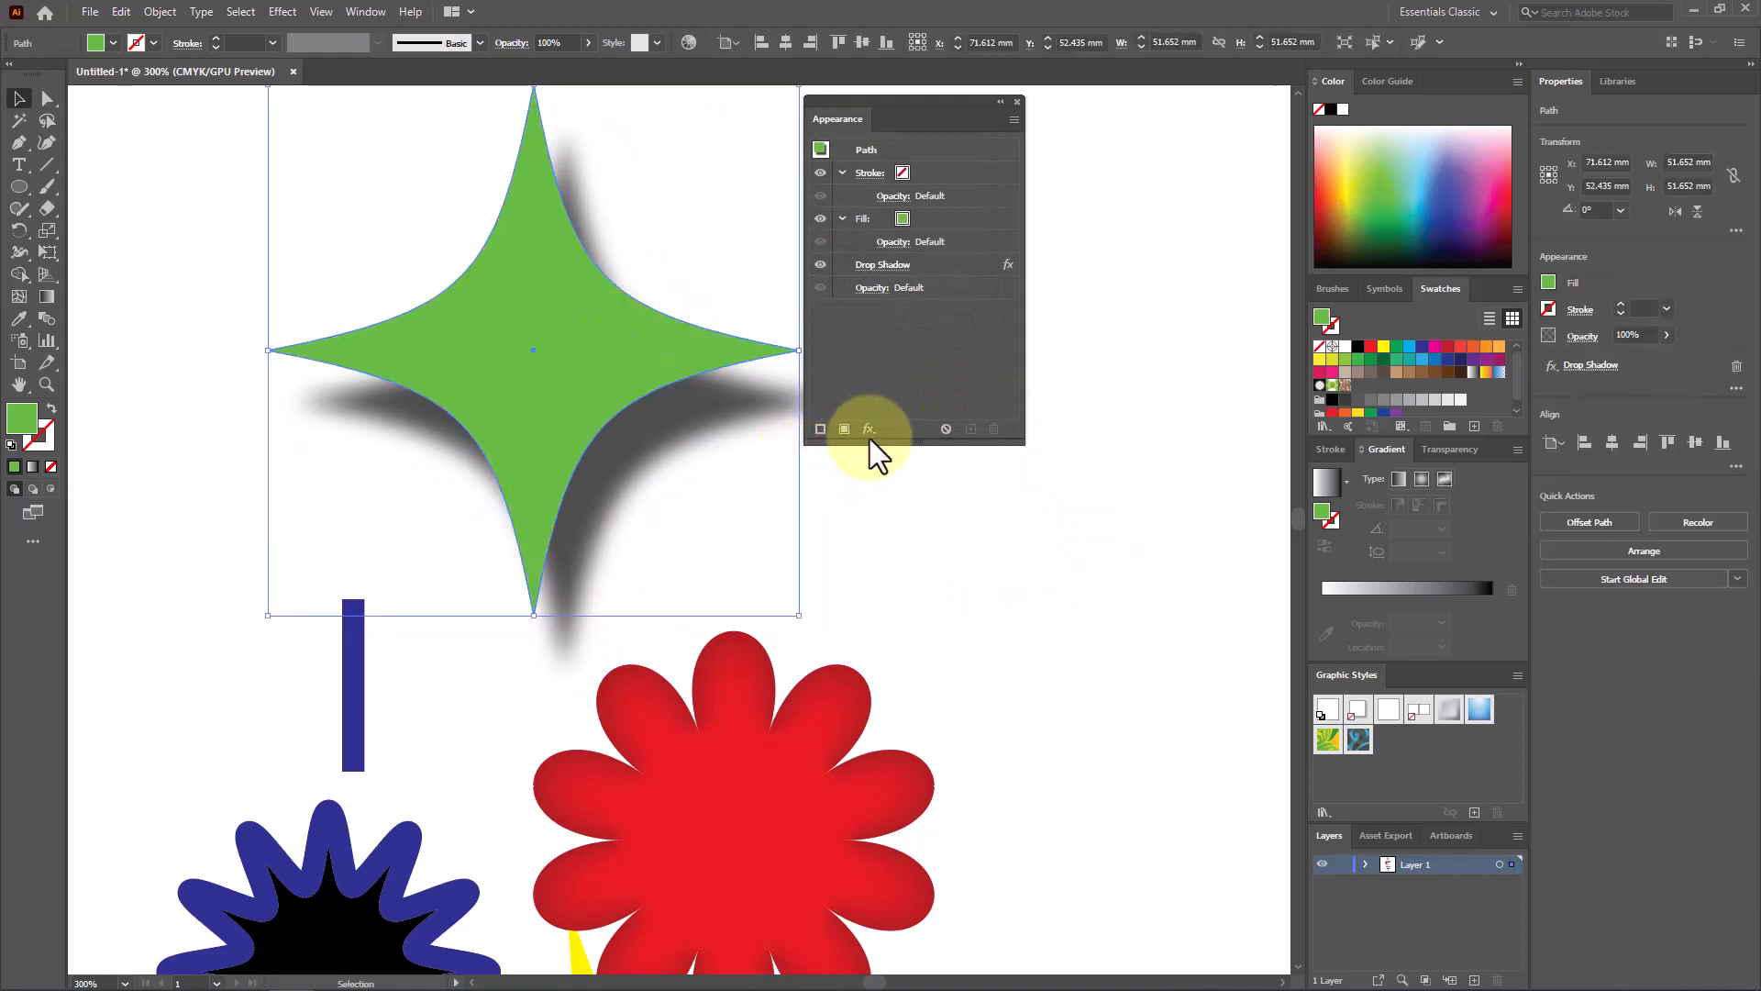
pyautogui.scroll(-5, 1183, 570)
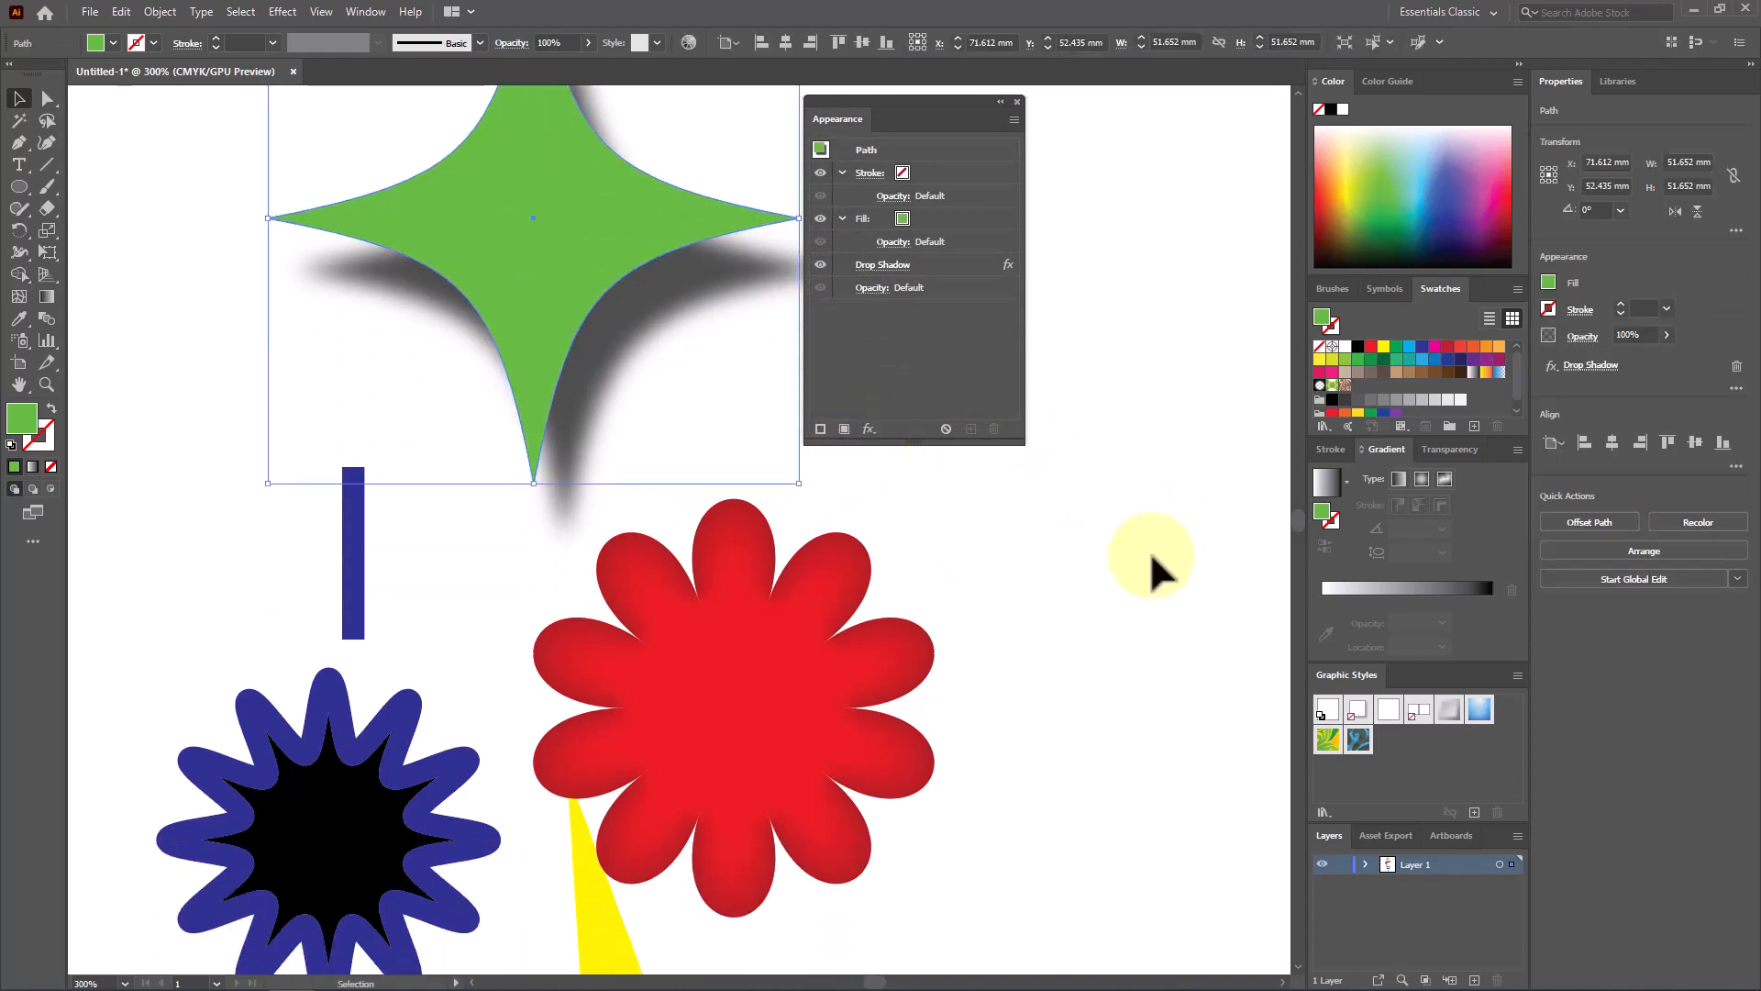
pyautogui.click(784, 596)
pyautogui.moveTo(736, 590); pyautogui.dragTo(802, 615)
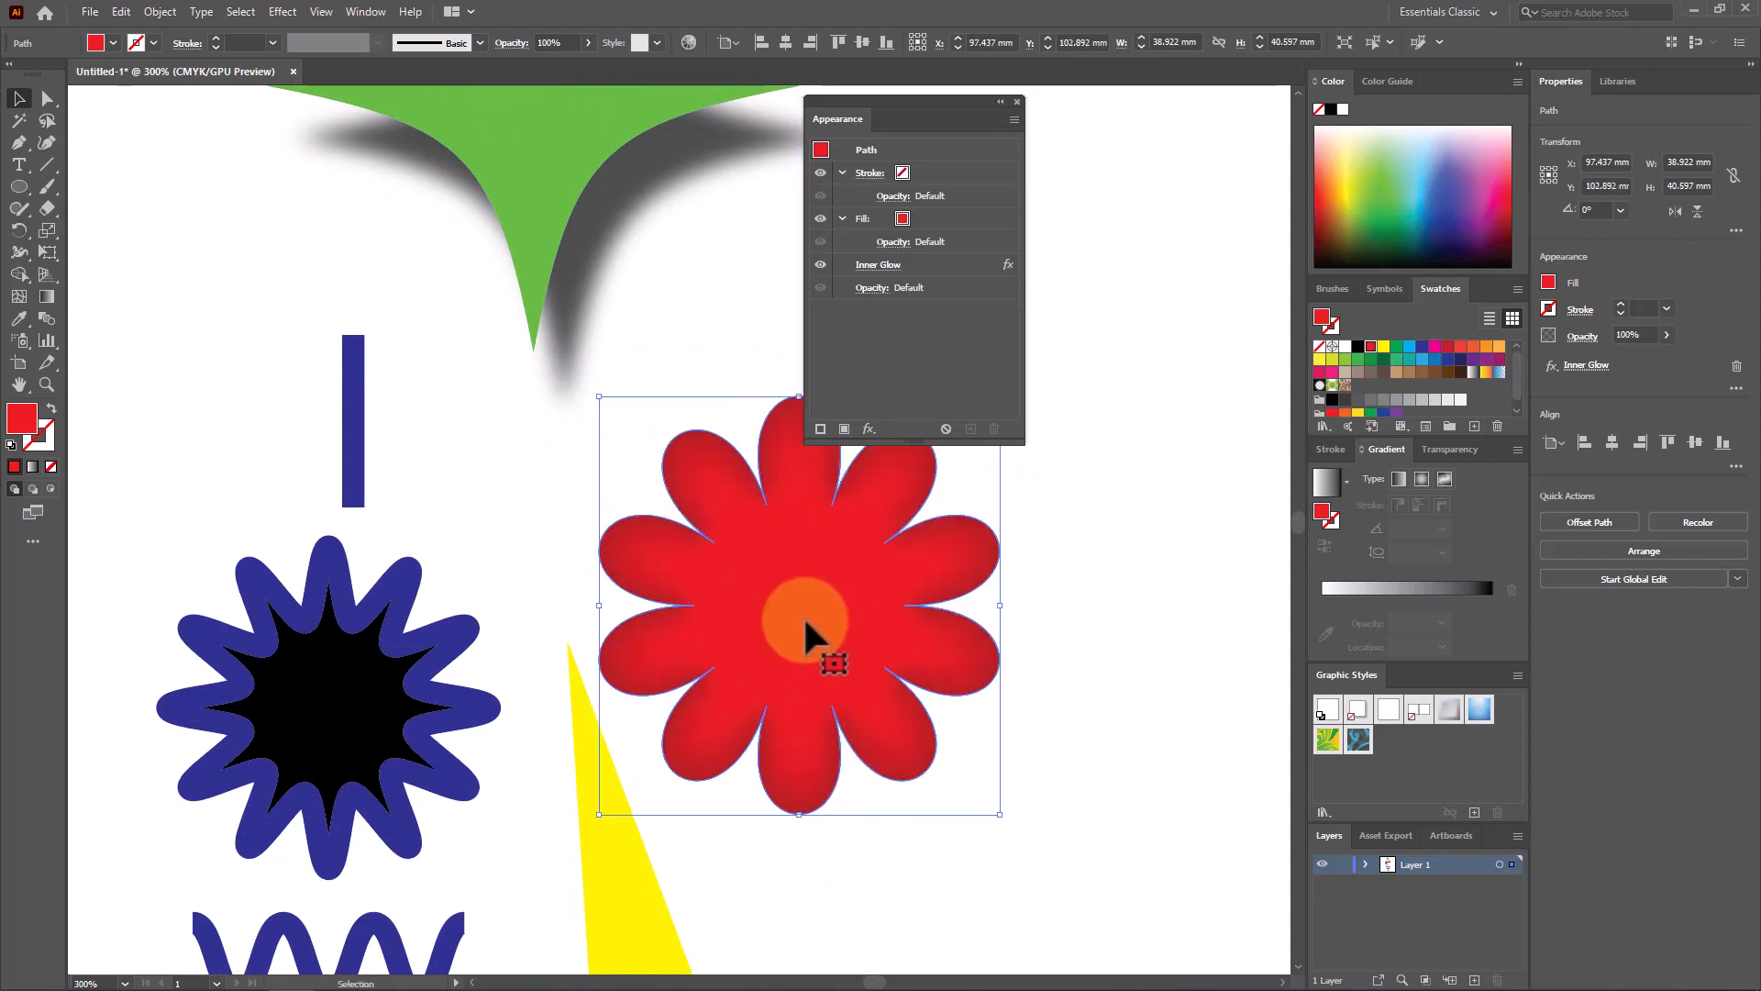
# Clear the red flower's whole appearance and give it a dark green fill
pyautogui.click(944, 429)
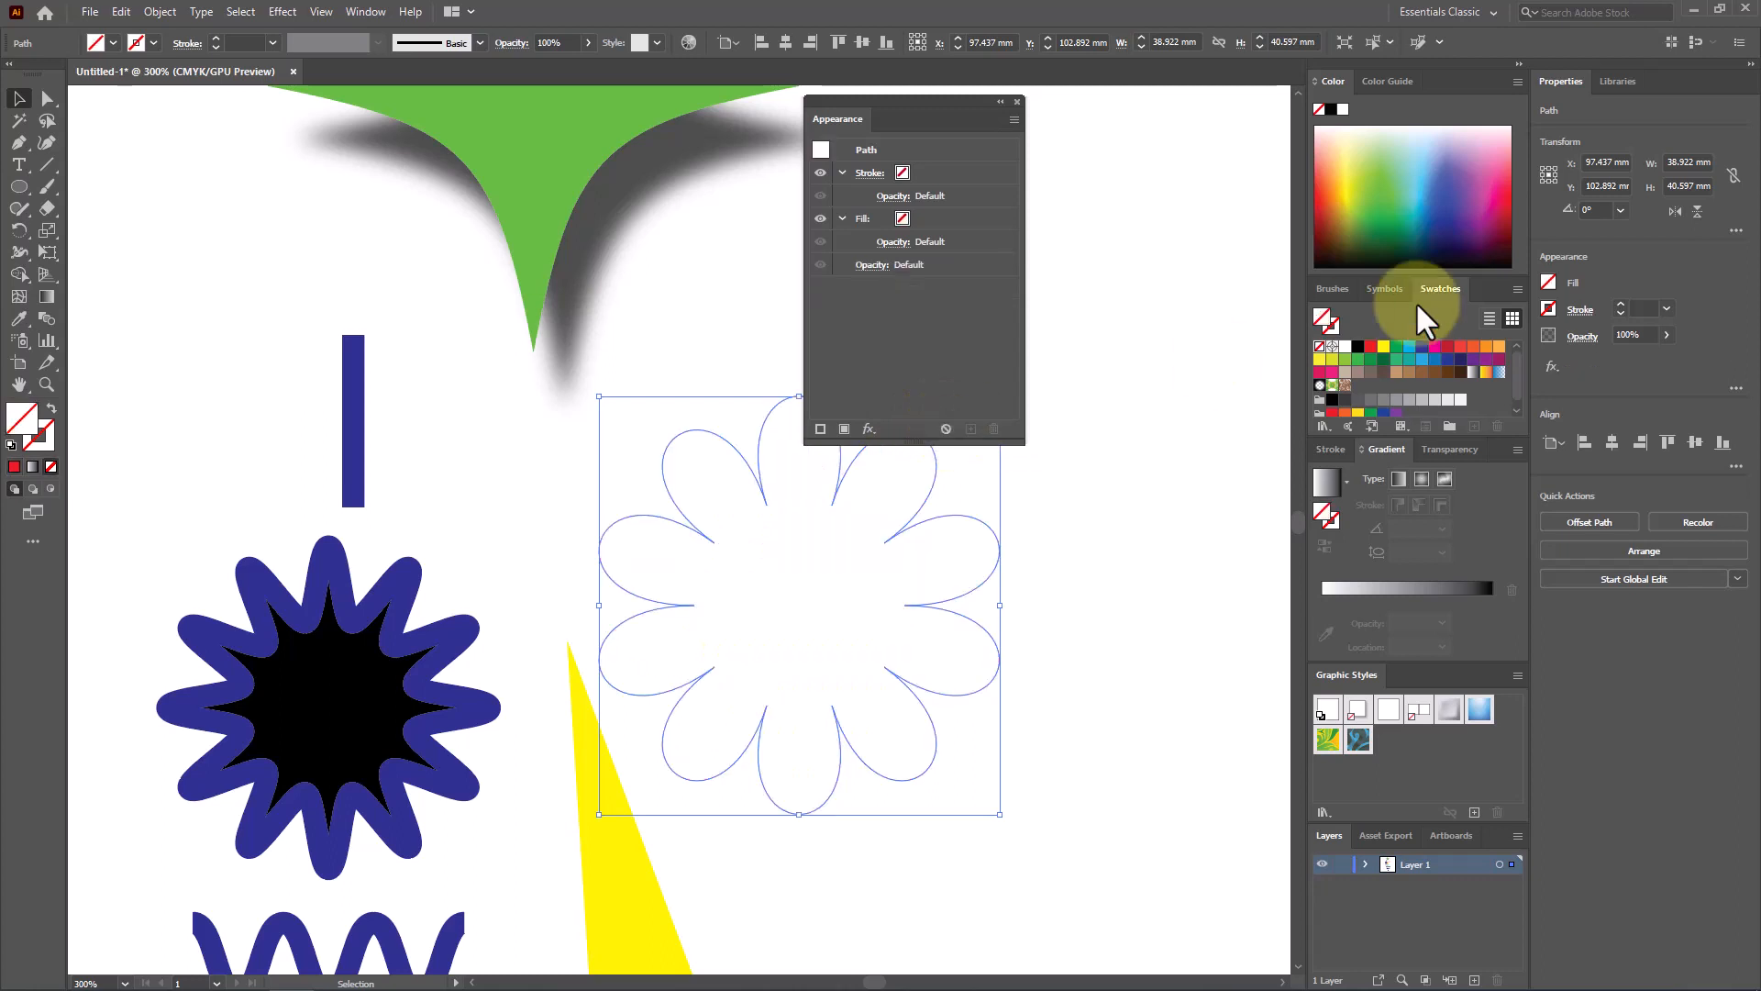
pyautogui.click(1361, 224)
pyautogui.click(416, 660)
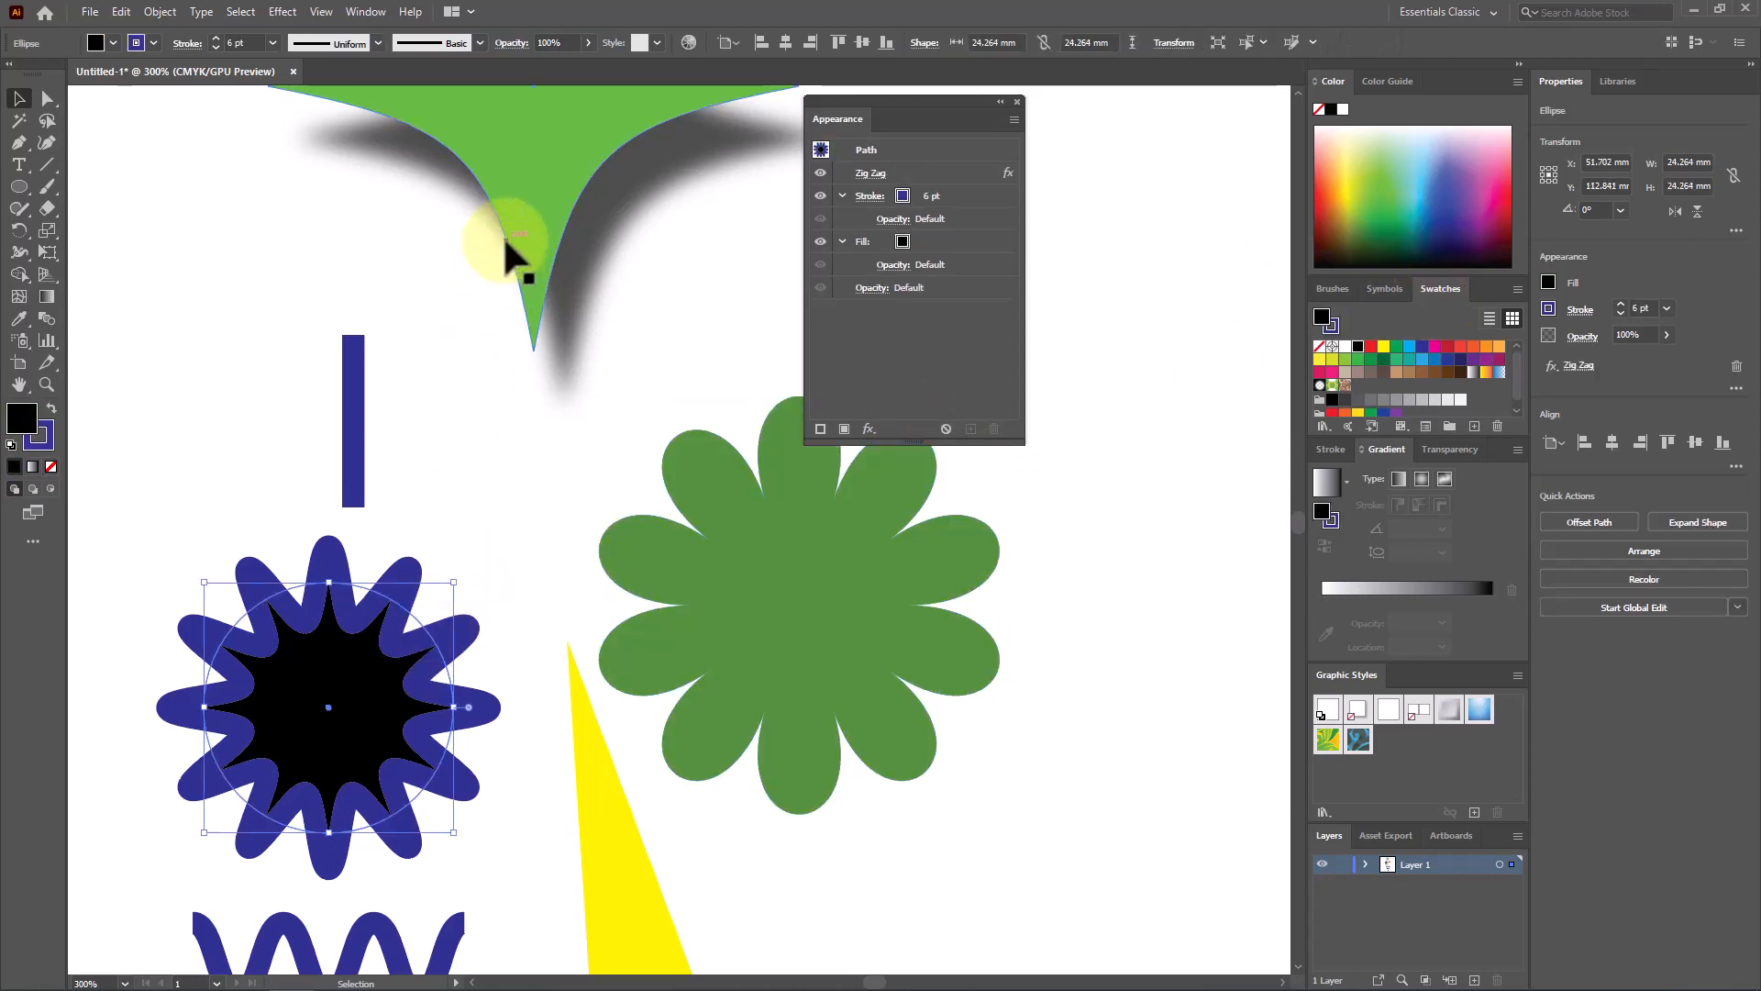
# Clear the whole appearance of the green star with the drop shadow and fill it with blue
pyautogui.click(511, 252)
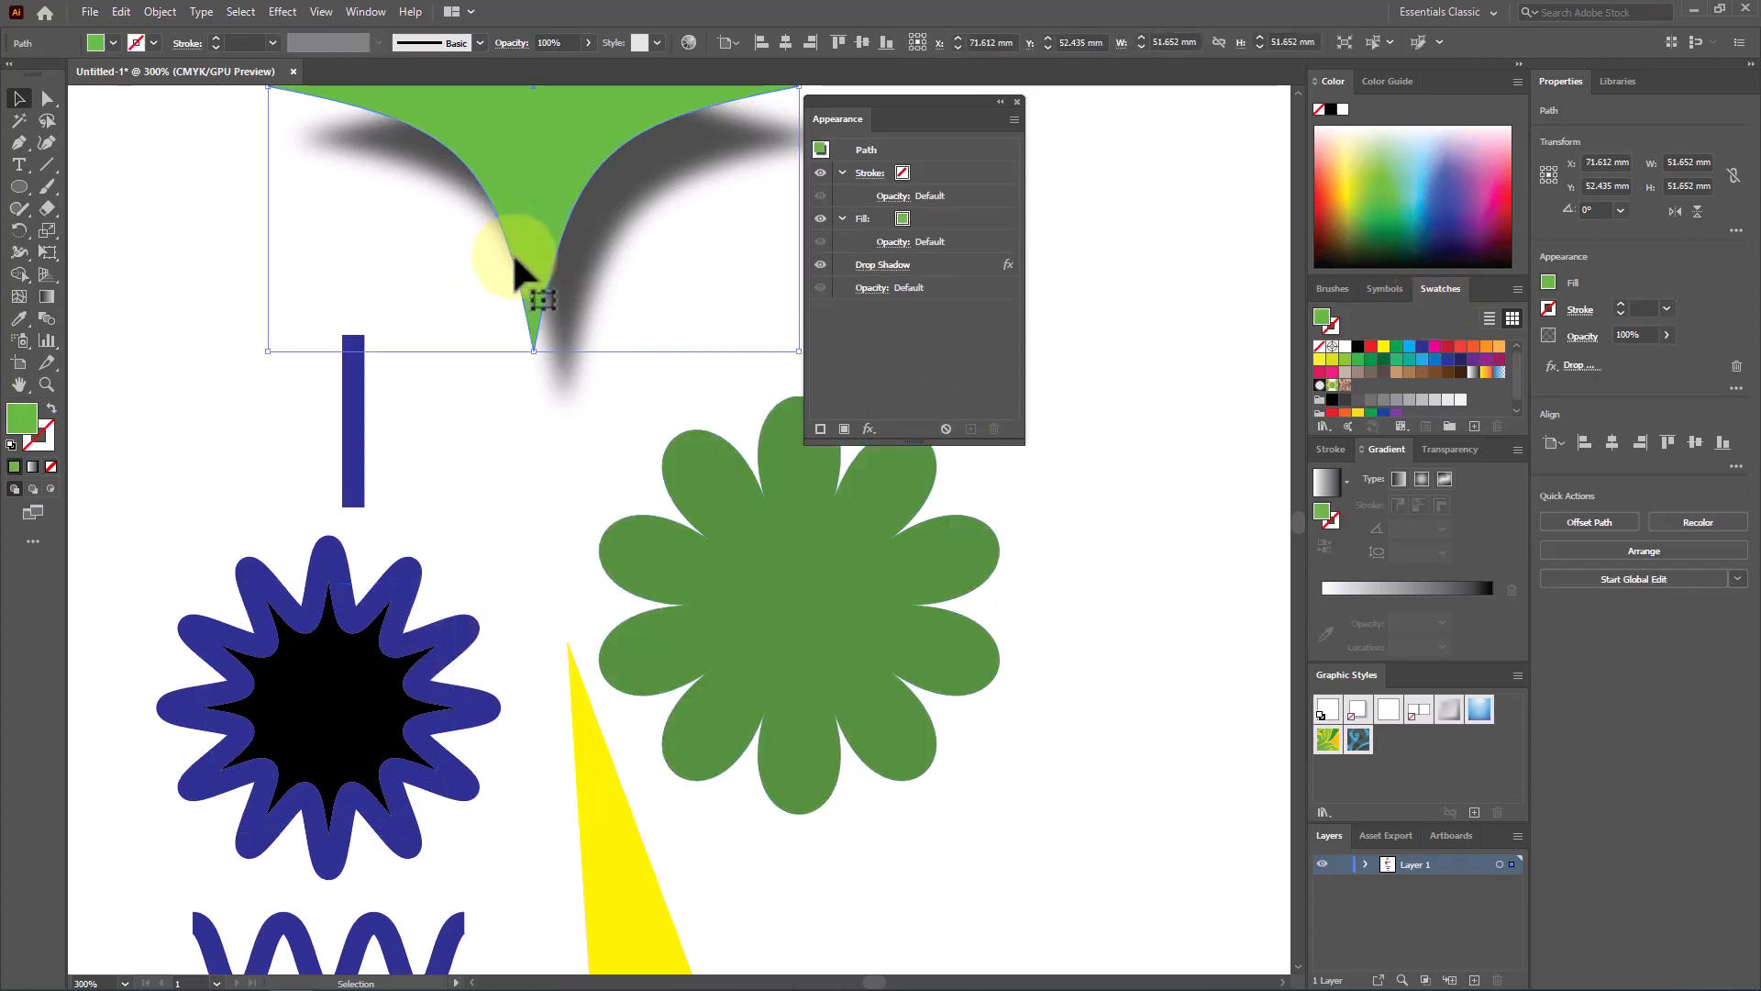
pyautogui.click(945, 429)
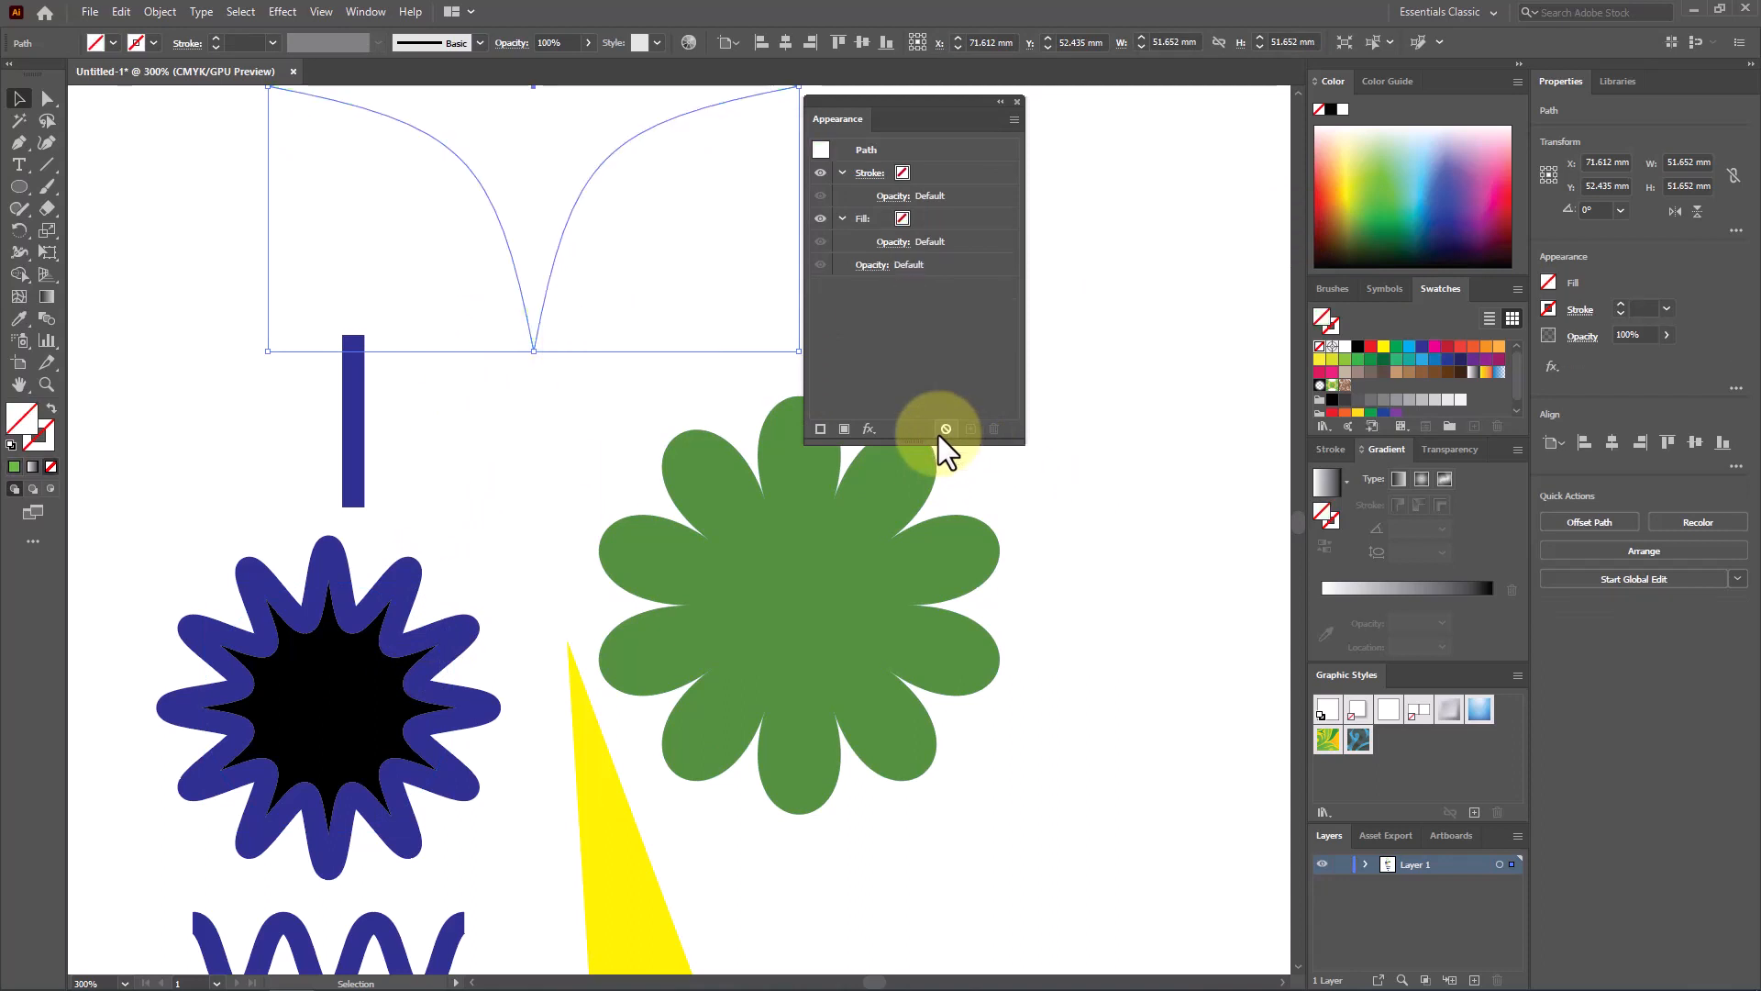
pyautogui.click(1459, 180)
# Inspect the appearance attributes of the long wavy line and the curved blue shape below the text
pyautogui.scroll(-3, 1038, 566)
pyautogui.scroll(-5, 1037, 567)
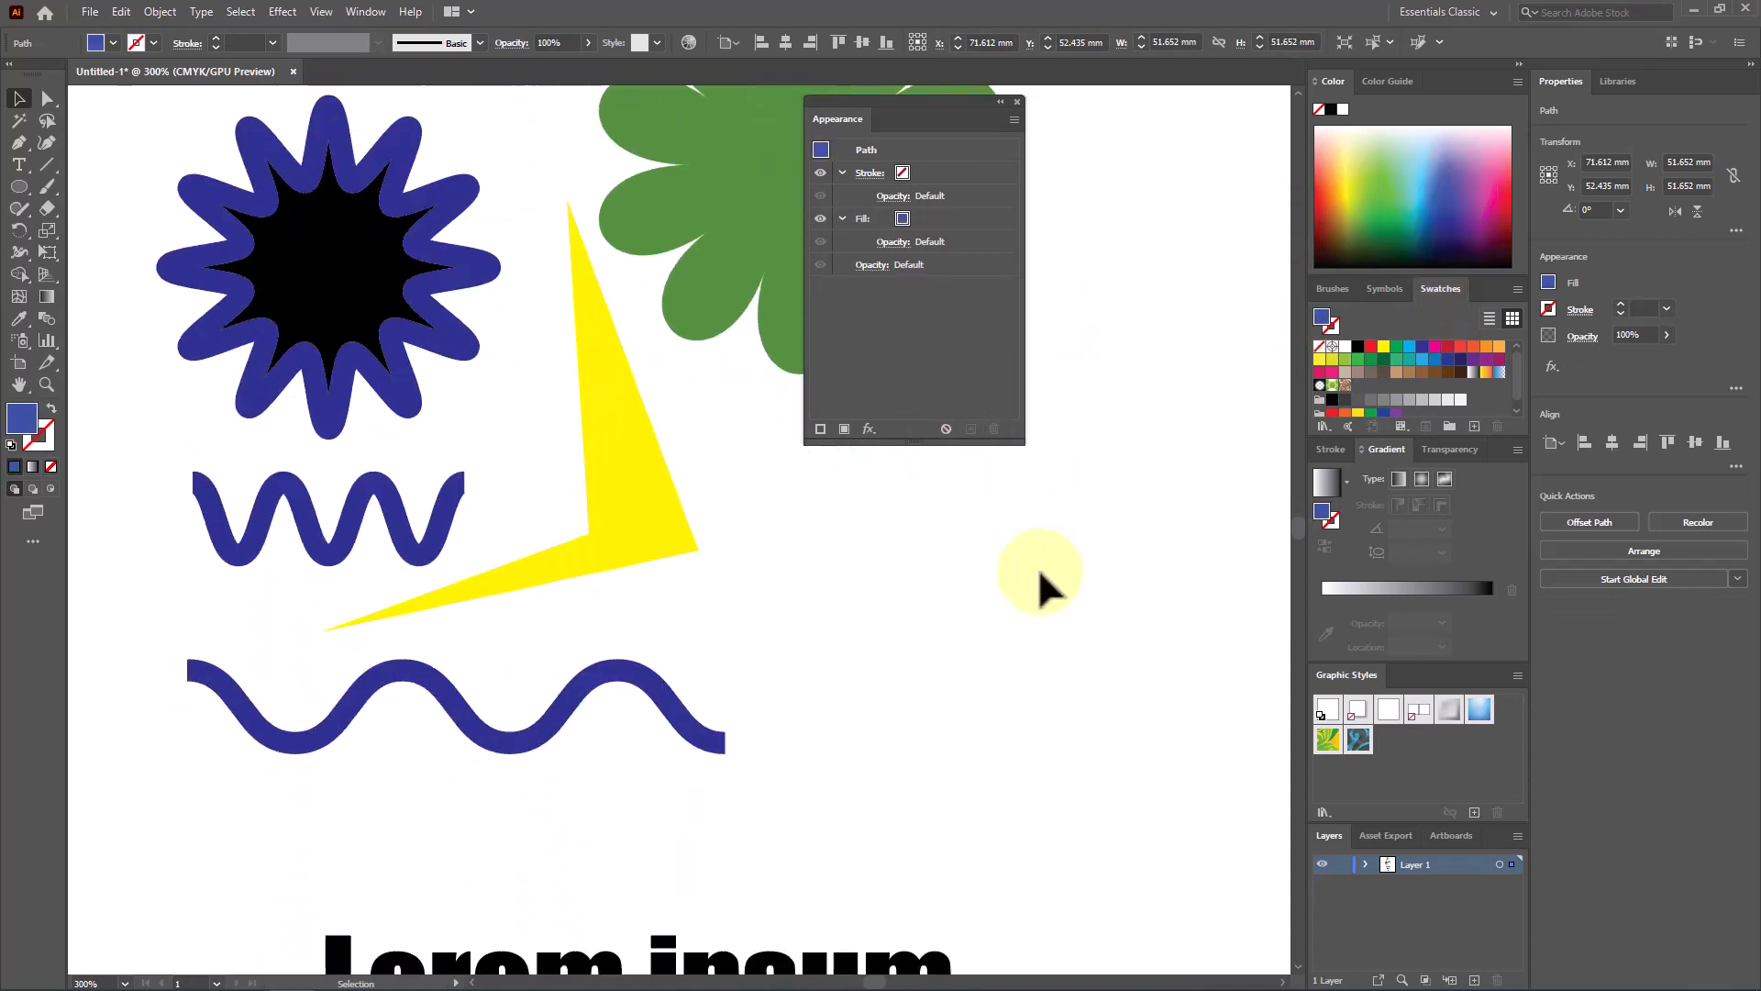
pyautogui.click(649, 707)
pyautogui.scroll(-9, 655, 725)
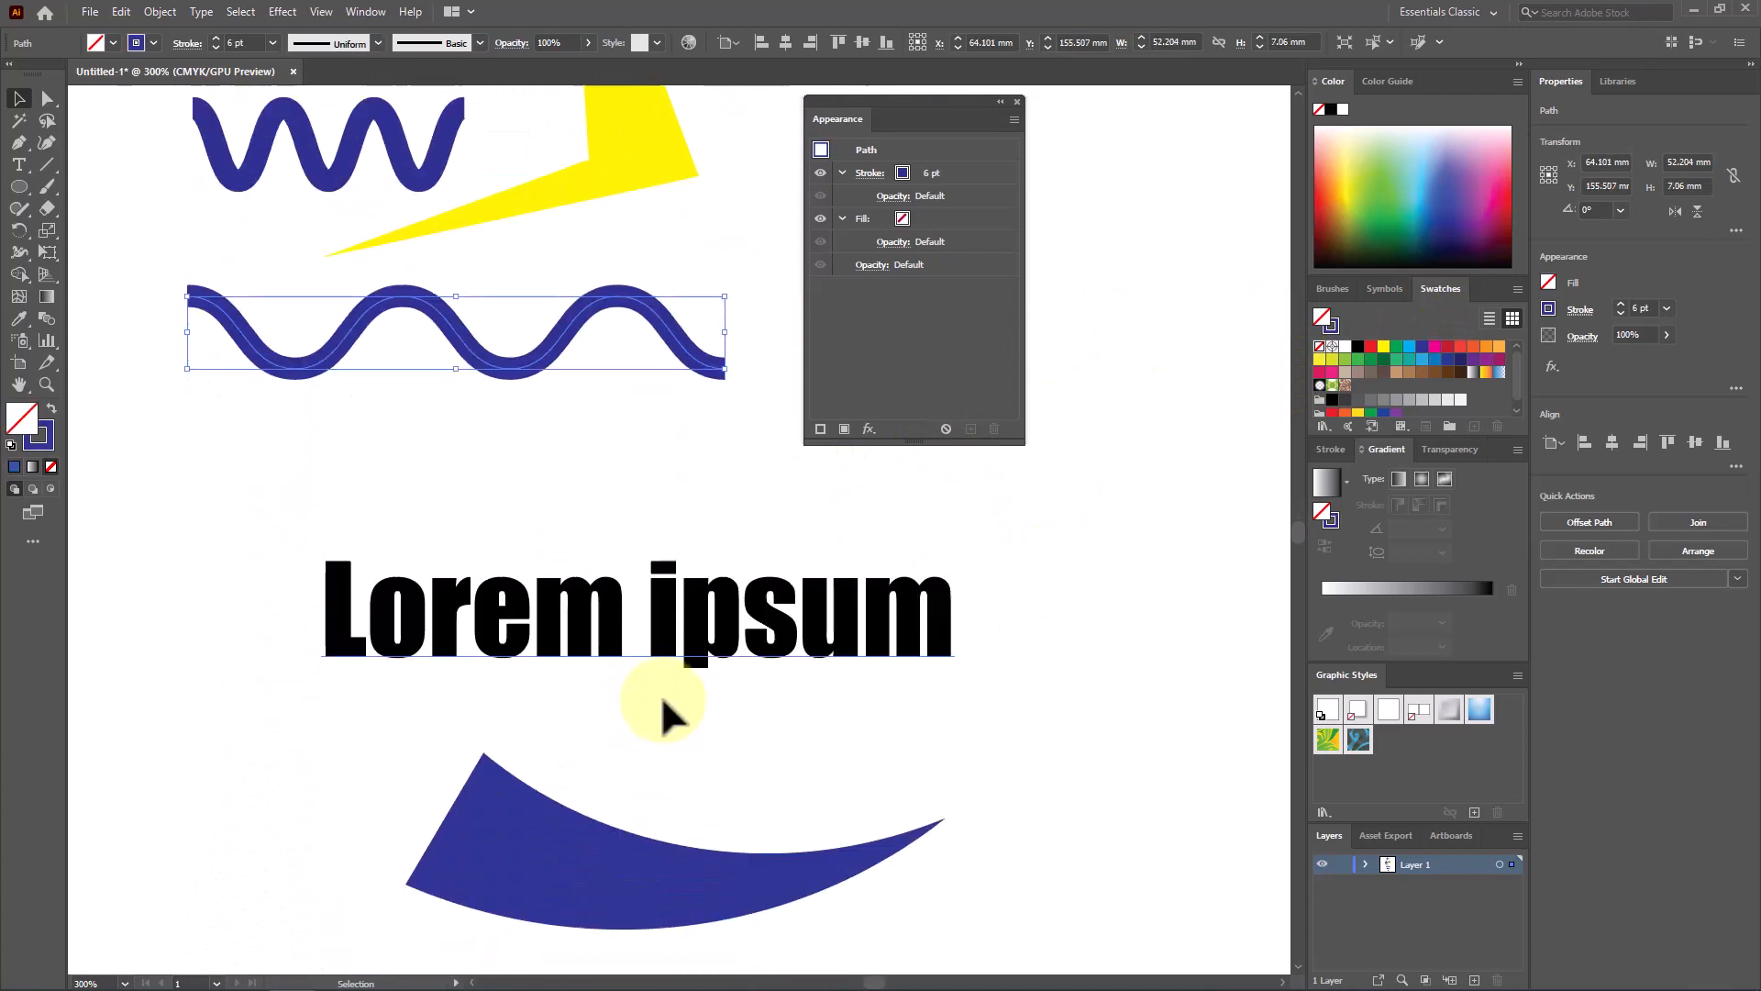
pyautogui.click(656, 731)
pyautogui.scroll(10, 883, 766)
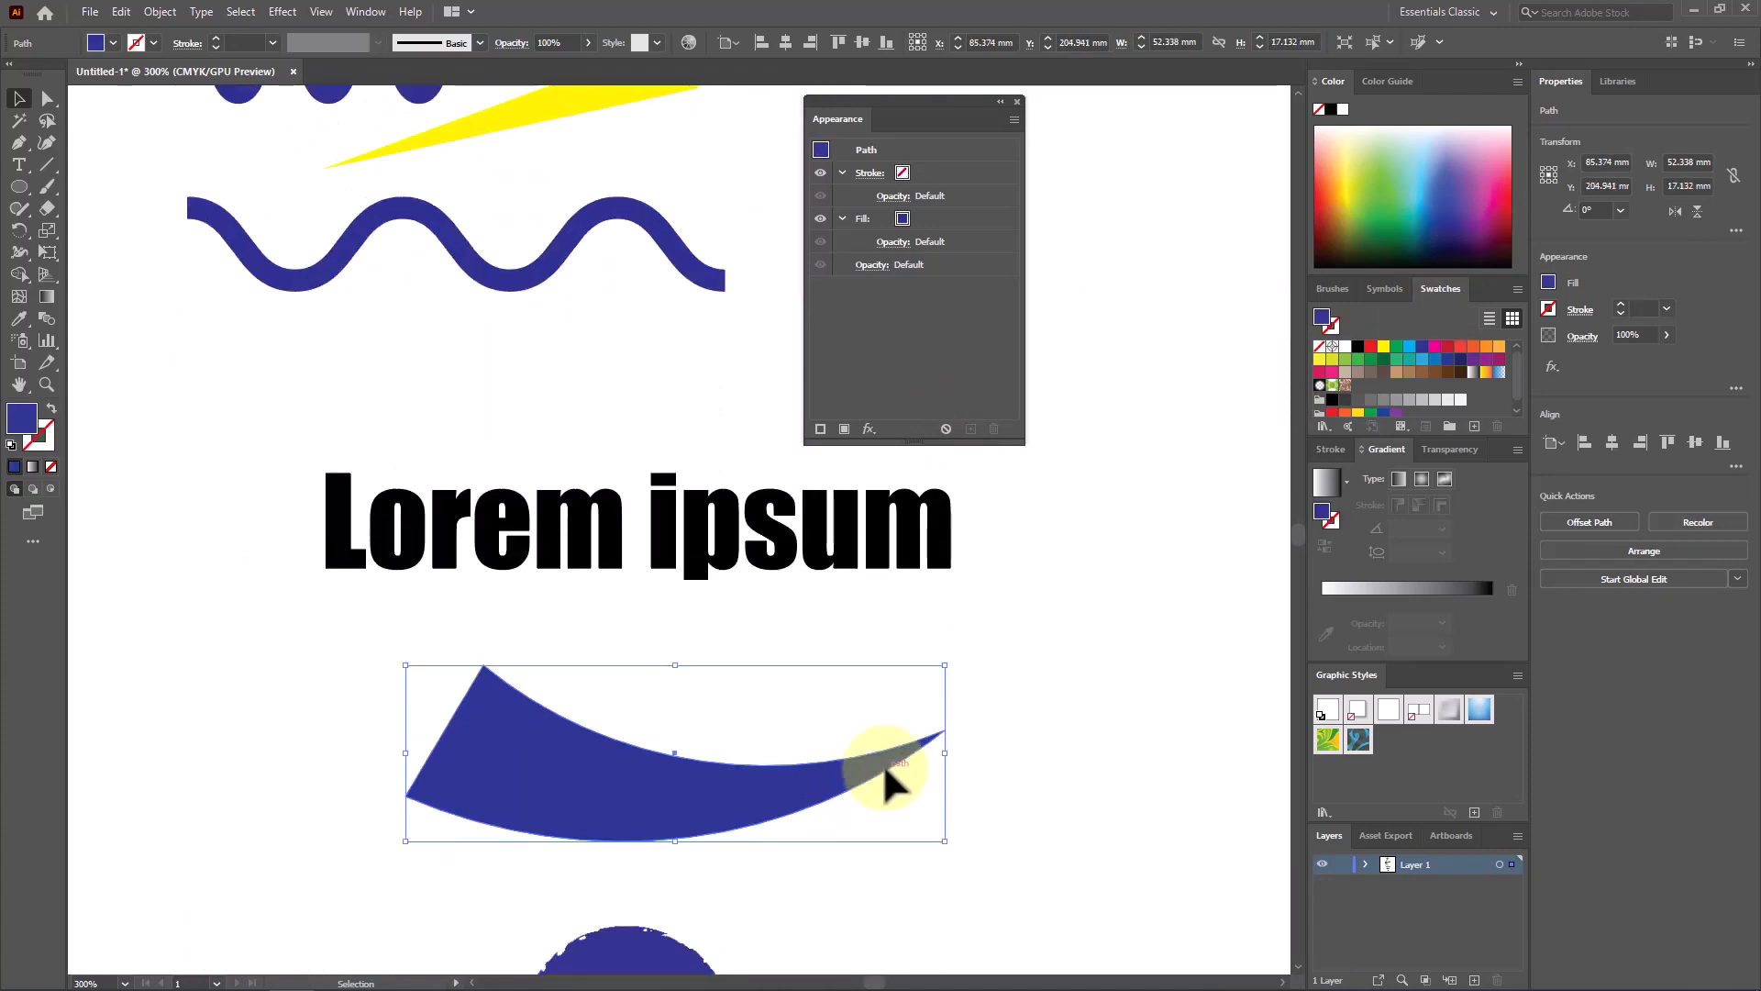